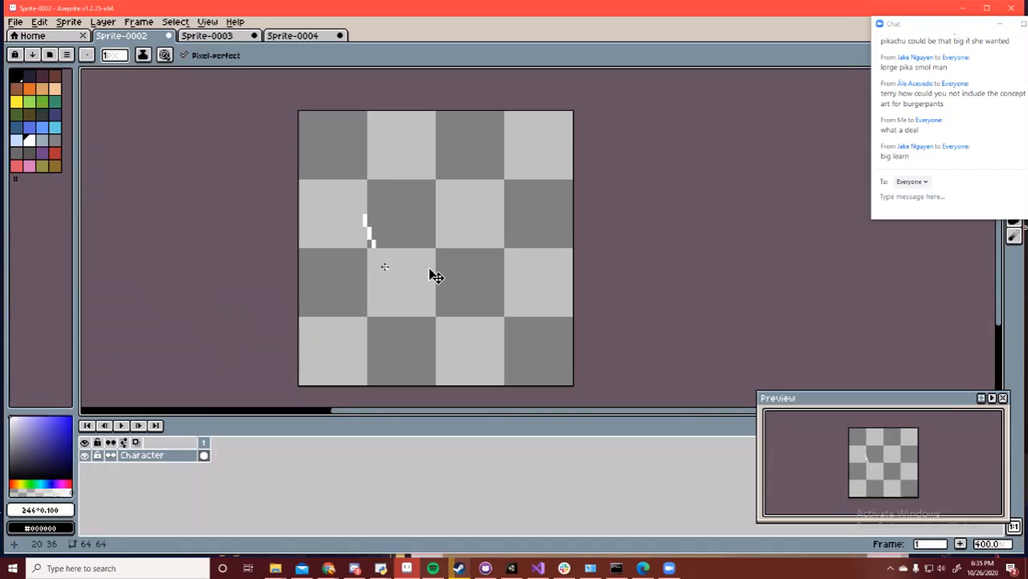
Undo the white pencil strokes and set the drawing colour to pure red, #ff0000
key(ctrl+z)
key(ctrl+z)
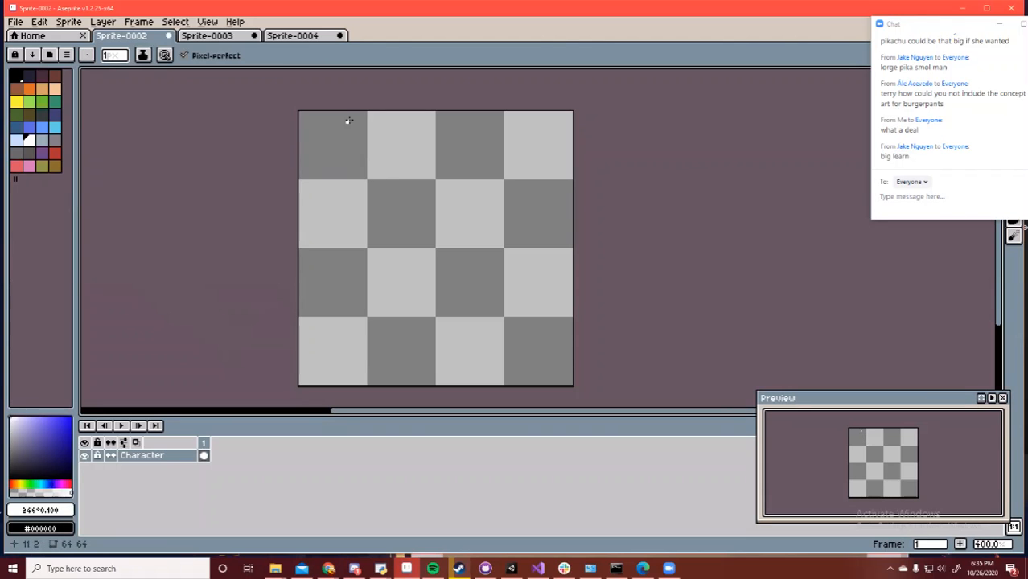
drag(58, 485, 71, 484)
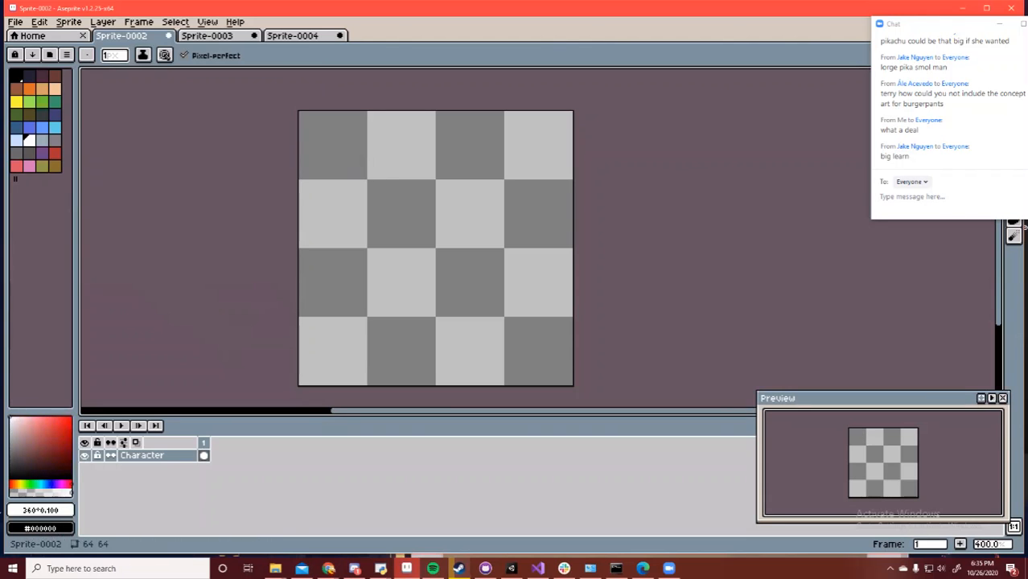
click(71, 417)
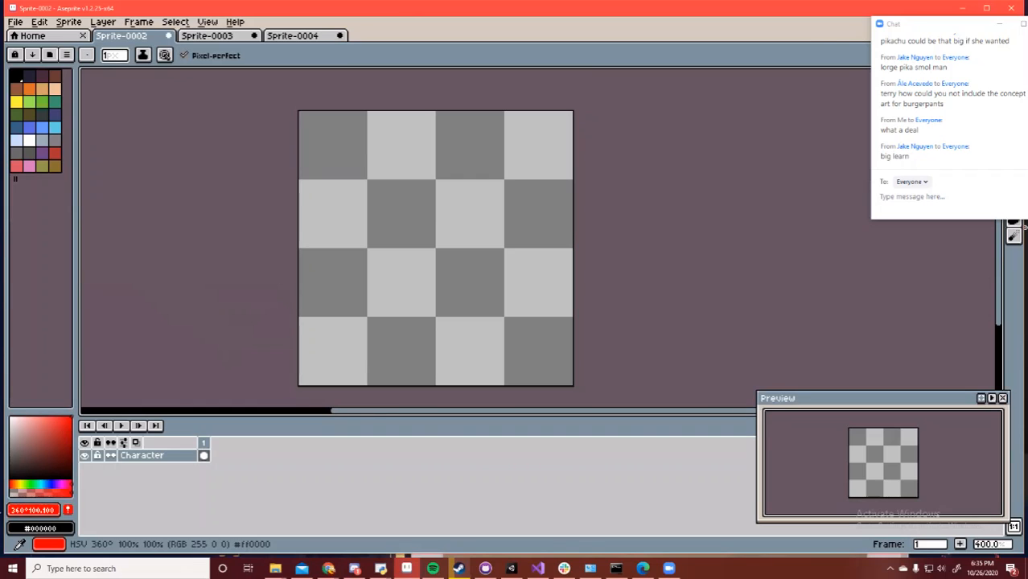
Send the message "shrek" to Everyone in the Zoom chat
click(935, 196)
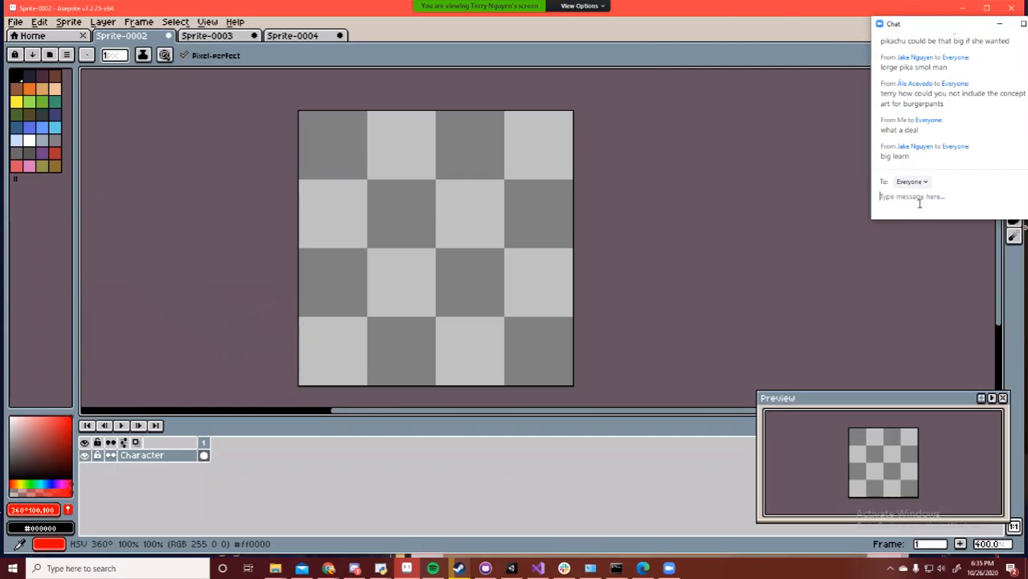
text(shrek)
key(Return)
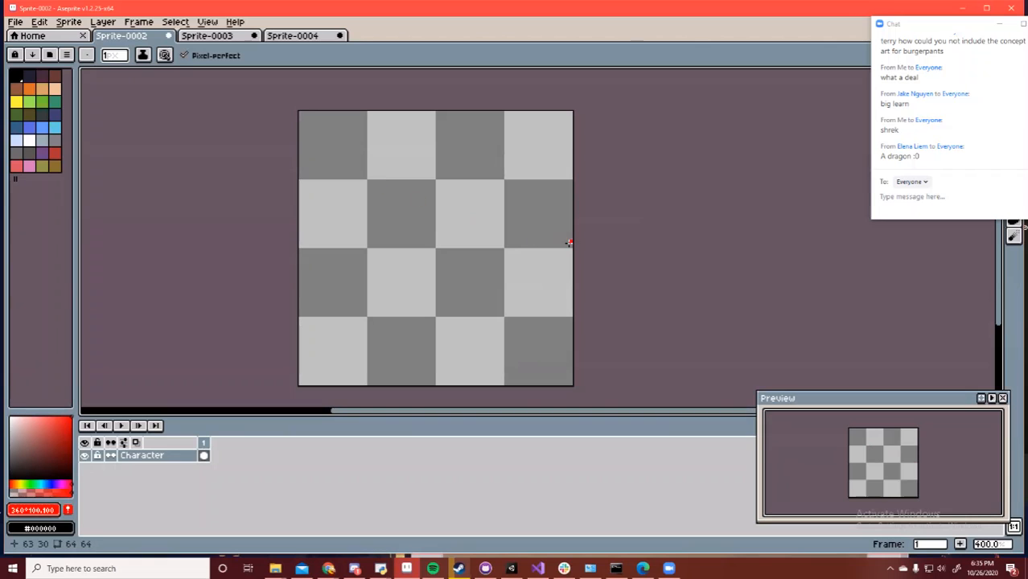
Sketch a rough circle and erase it with a 10 px eraser, changing the drawing colour to the light red palette entry Idx-28
mouse_move(408, 156)
mouse_down()
mouse_move(365, 156)
mouse_move(382, 223)
mouse_move(413, 148)
mouse_move(433, 201)
mouse_move(442, 177)
mouse_move(421, 153)
mouse_move(376, 153)
mouse_up()
key(e)
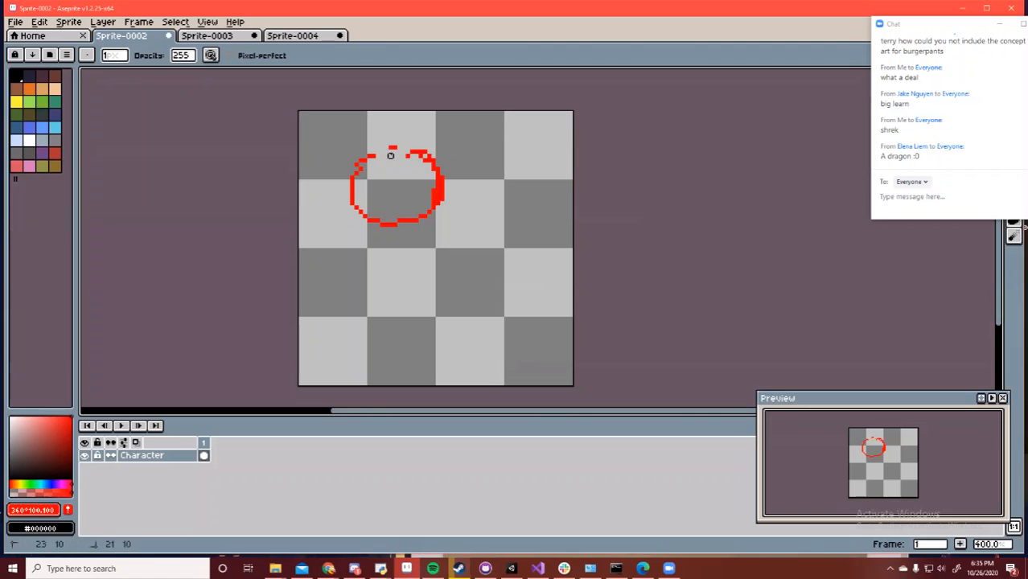
click(16, 166)
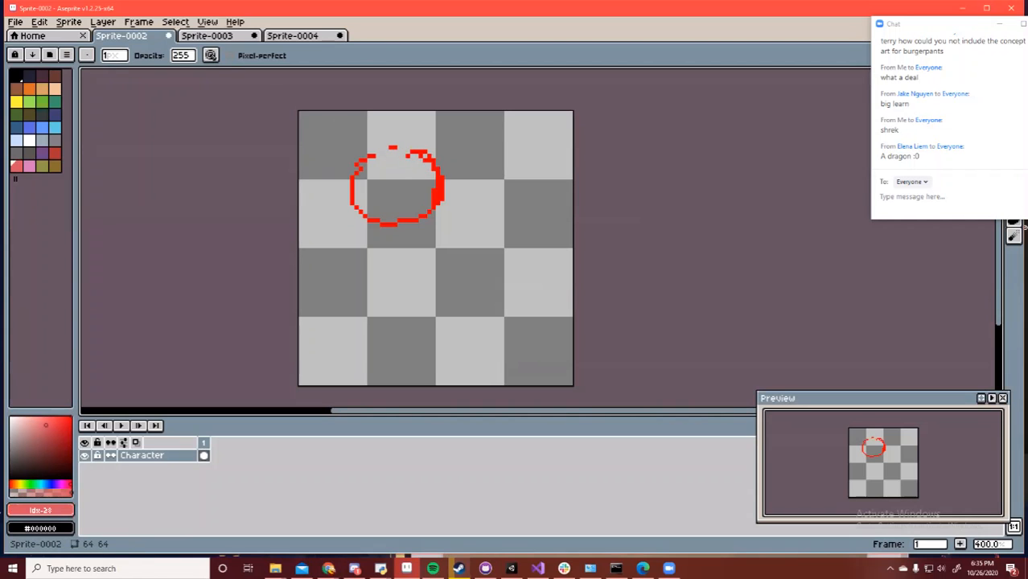
drag(113, 55, 122, 73)
mouse_move(406, 171)
mouse_down()
mouse_move(381, 154)
mouse_move(436, 161)
mouse_move(381, 158)
mouse_up()
Sketch a large round head outline with a short snout in light red on the upper part of the canvas
key(b)
key(e)
mouse_move(413, 150)
mouse_down()
mouse_move(383, 167)
mouse_move(427, 254)
mouse_move(488, 230)
mouse_move(475, 168)
mouse_move(471, 248)
mouse_move(400, 151)
mouse_move(386, 172)
mouse_move(423, 238)
mouse_move(495, 221)
mouse_move(467, 139)
mouse_move(417, 151)
mouse_move(420, 141)
mouse_move(378, 193)
mouse_move(355, 185)
mouse_move(343, 210)
mouse_move(367, 239)
mouse_move(446, 239)
mouse_up()
key(b)
key(e)
key(b)
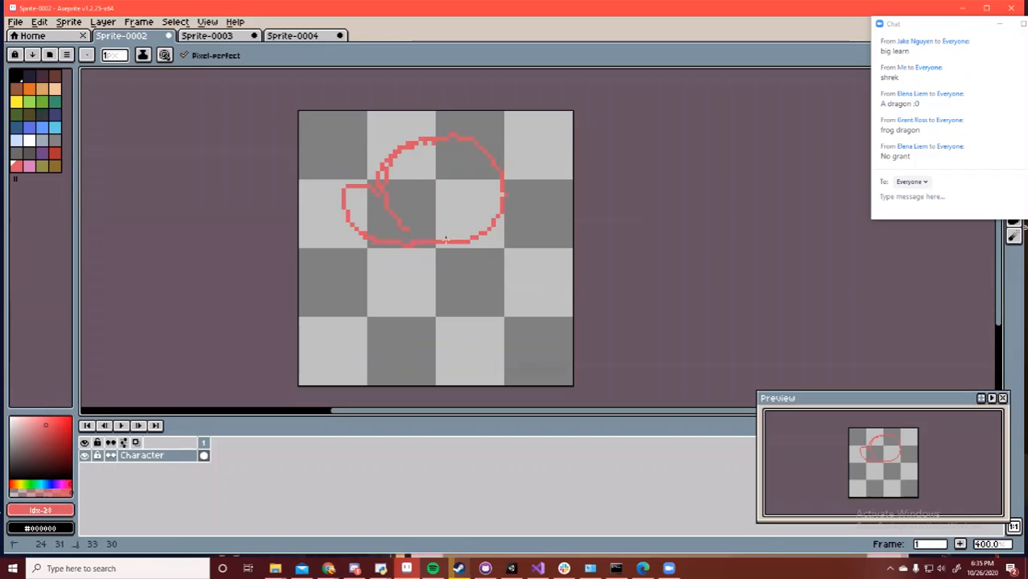
Erase the inner line and the back of the head, then redraw the back slightly narrower
key(e)
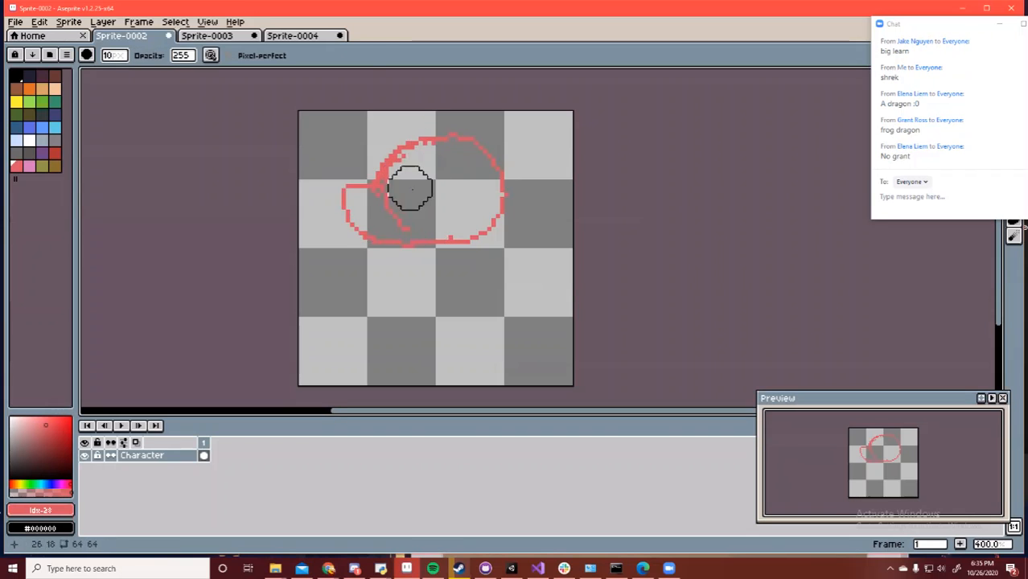
mouse_move(409, 183)
mouse_down()
mouse_move(432, 206)
mouse_move(412, 207)
mouse_move(408, 176)
mouse_move(437, 174)
mouse_move(414, 175)
mouse_move(466, 148)
mouse_move(470, 214)
mouse_up()
key(b)
mouse_move(442, 140)
mouse_down()
mouse_move(462, 146)
mouse_move(487, 203)
mouse_move(460, 240)
mouse_up()
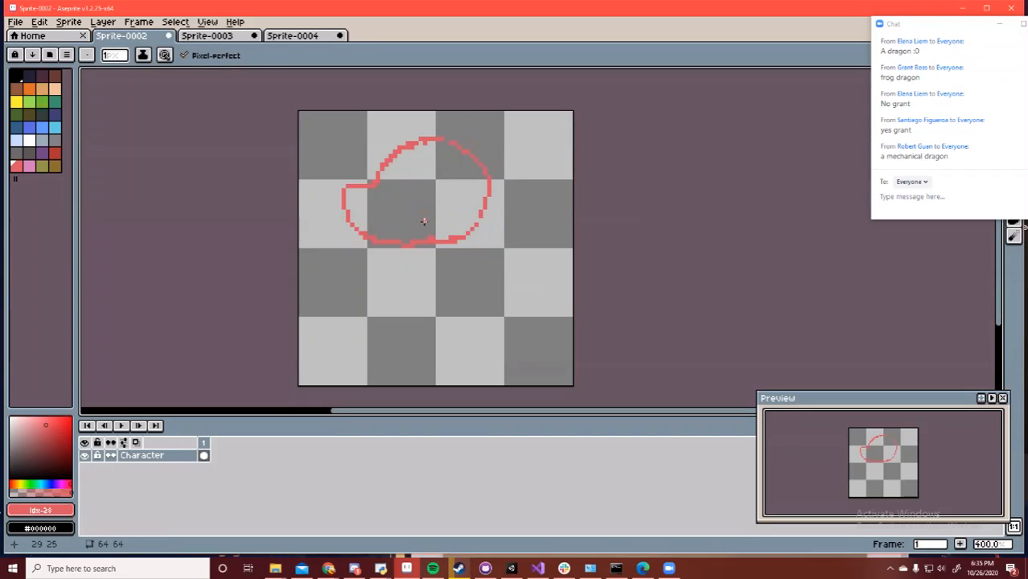
Sketch the eye, nostril and mouth on the face, and add pointed horns at the top and back of the head
mouse_move(406, 177)
mouse_down()
mouse_move(397, 203)
mouse_move(420, 169)
mouse_up()
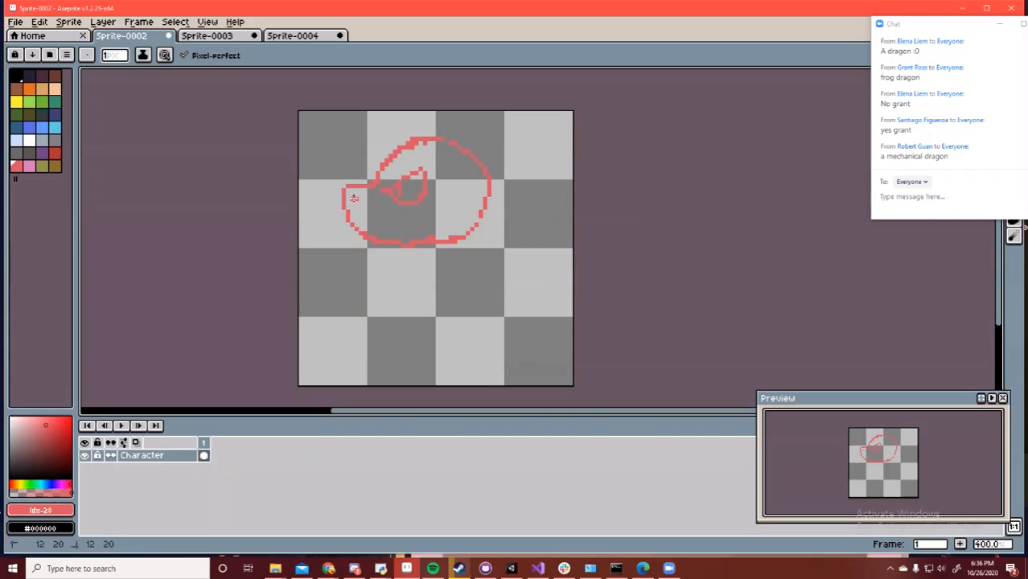
drag(369, 222, 370, 222)
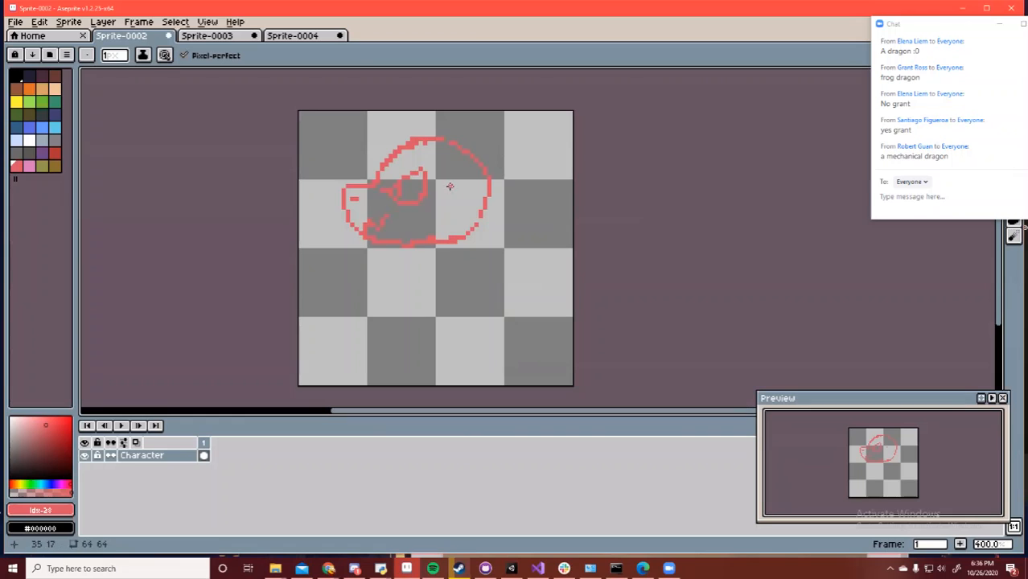
mouse_move(468, 148)
mouse_down()
mouse_move(502, 139)
mouse_move(511, 157)
mouse_move(545, 143)
mouse_move(498, 174)
mouse_up()
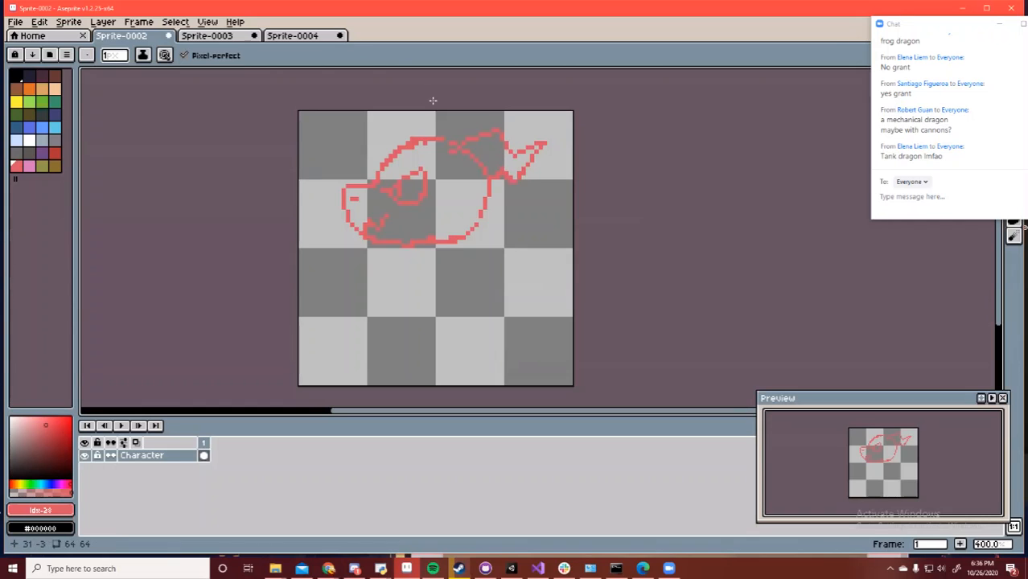
mouse_move(392, 151)
mouse_down()
mouse_move(452, 116)
mouse_move(467, 135)
mouse_up()
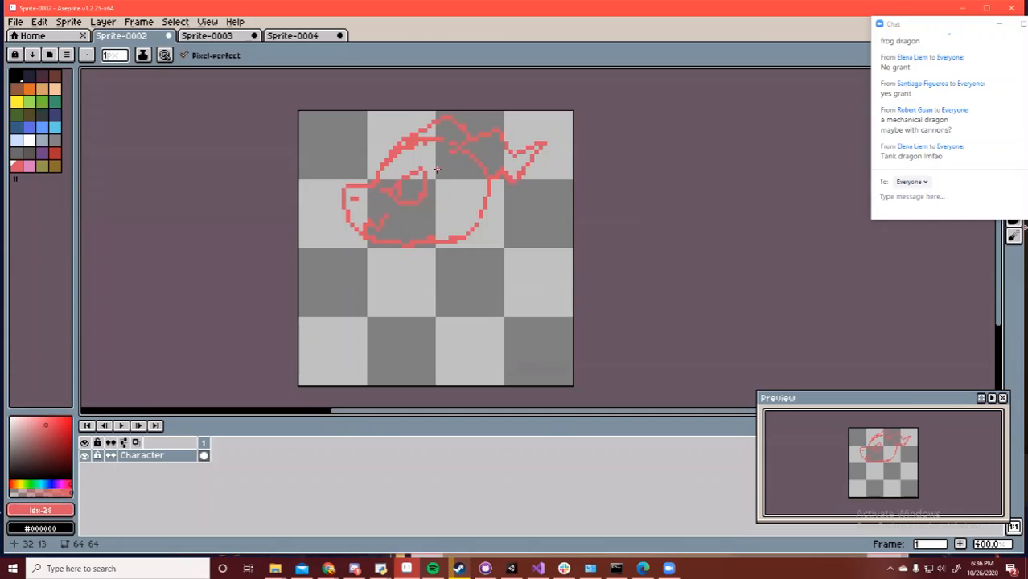
Sketch a two-tier tank body beneath the head, with a sloped upper section and a boxy lower section
mouse_move(401, 247)
mouse_down()
mouse_move(407, 256)
mouse_move(430, 243)
mouse_move(347, 262)
mouse_move(339, 298)
mouse_up()
mouse_move(435, 257)
mouse_down()
mouse_move(513, 264)
mouse_move(536, 291)
mouse_up()
drag(339, 298, 510, 304)
drag(337, 299, 339, 347)
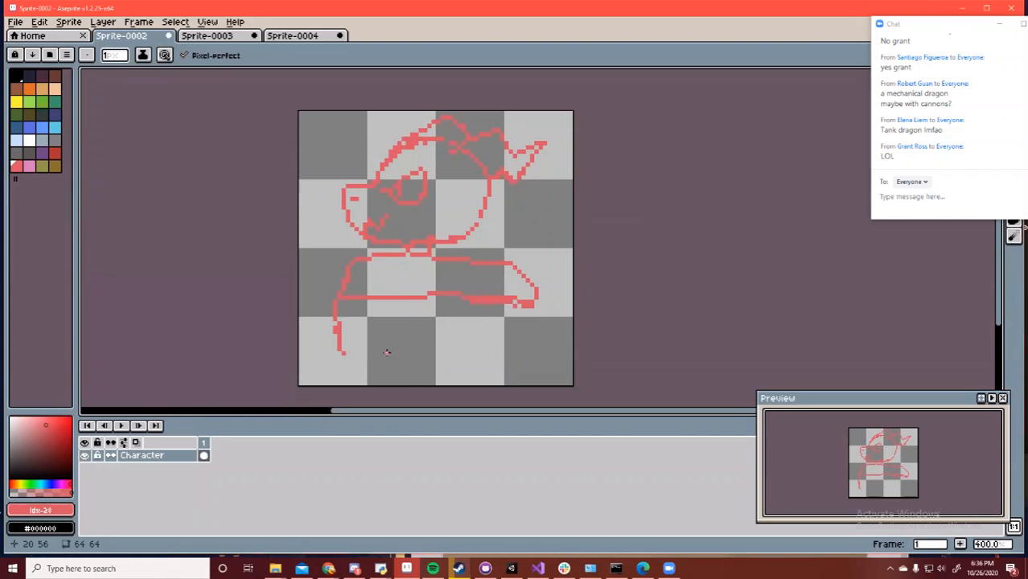
drag(541, 303, 530, 347)
drag(342, 350, 499, 346)
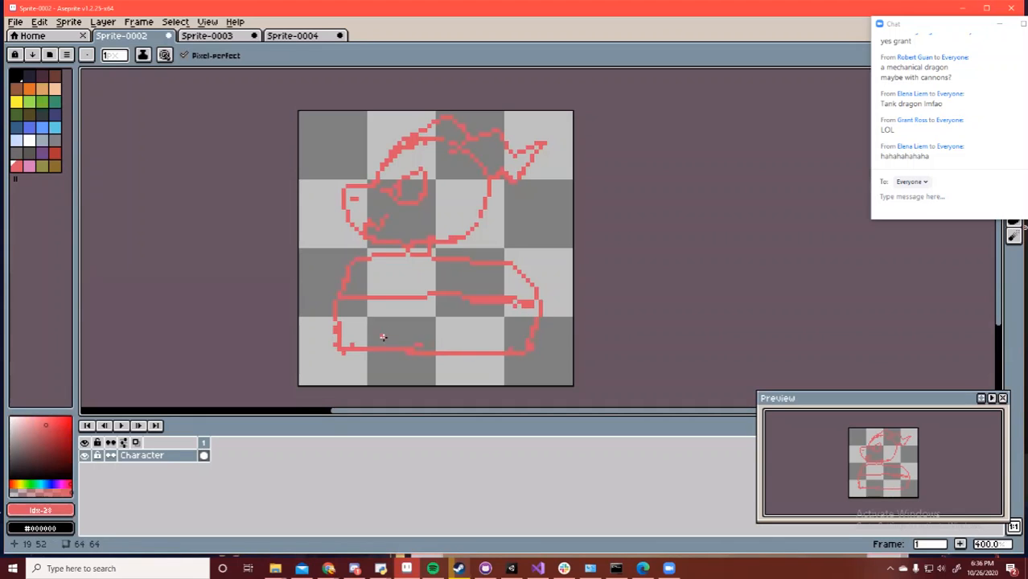
Erase a gap in the lower edge of the tank body and return to the Pencil tool
key(e)
drag(381, 328, 391, 330)
text(b)
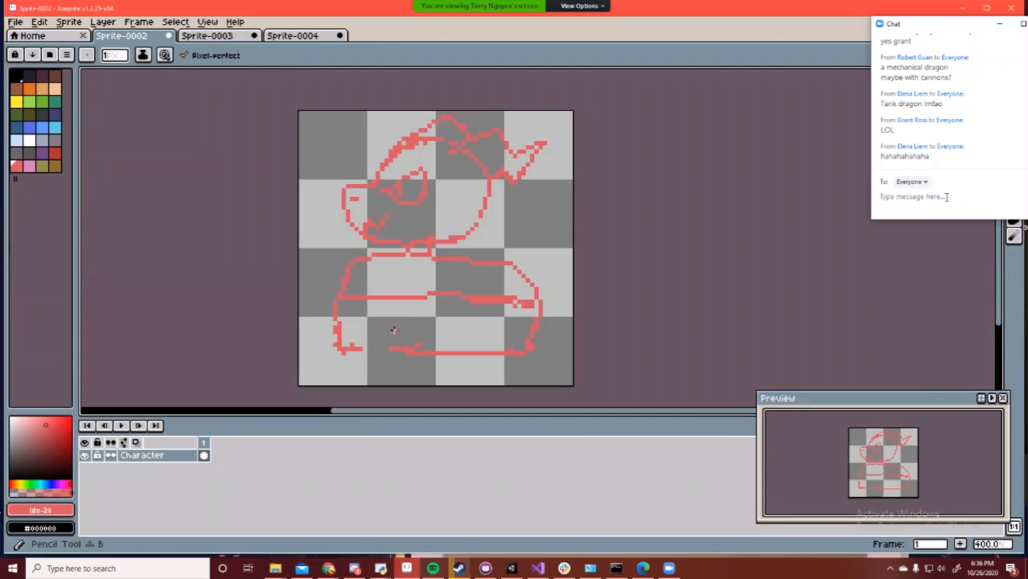
Send a chat message to Everyone reading "just imagine" plus the participant's name, and bring the newest messages into view
text(just imagine)
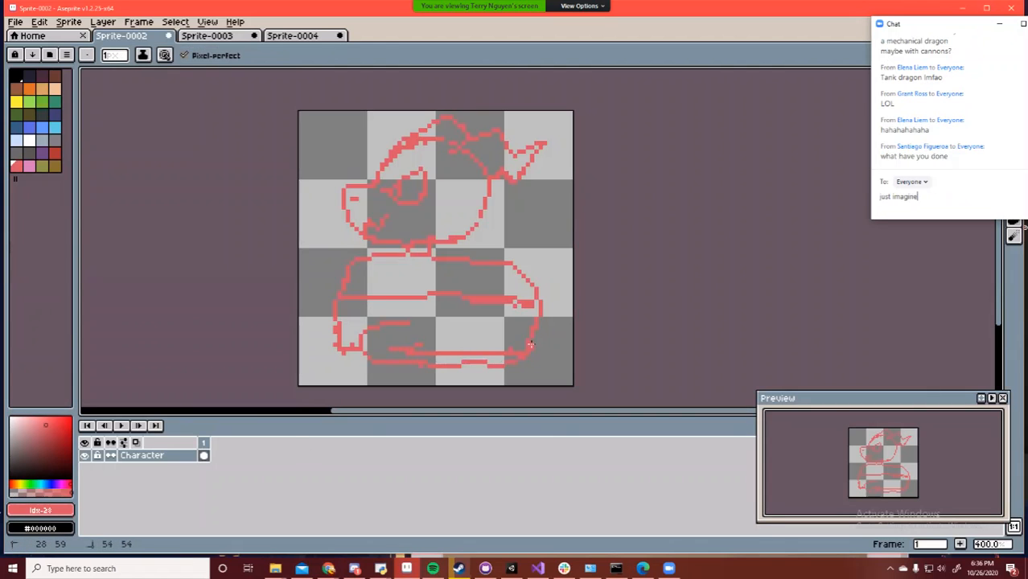
text( rober)
key(Return)
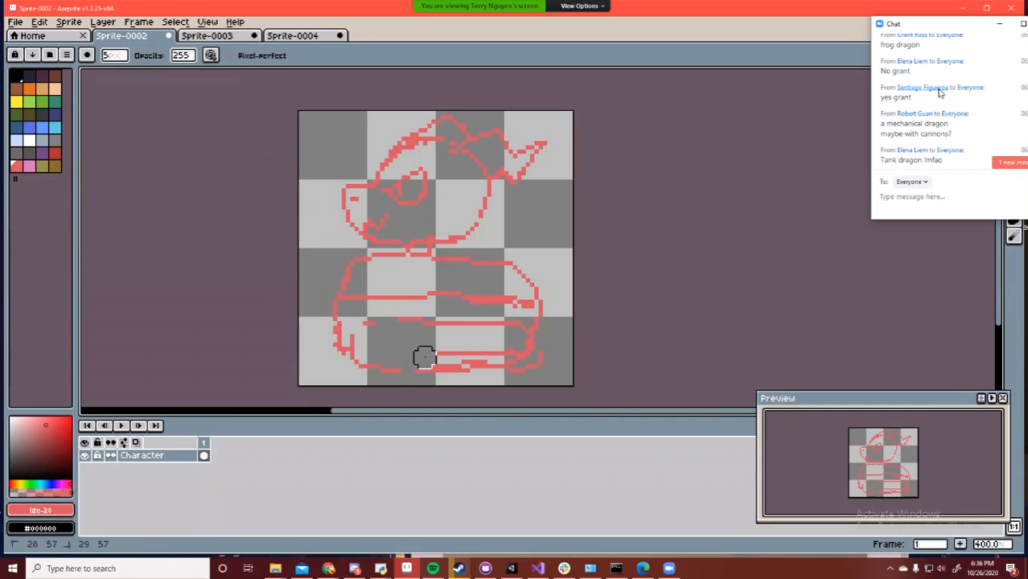
scroll(939, 90, down, 4)
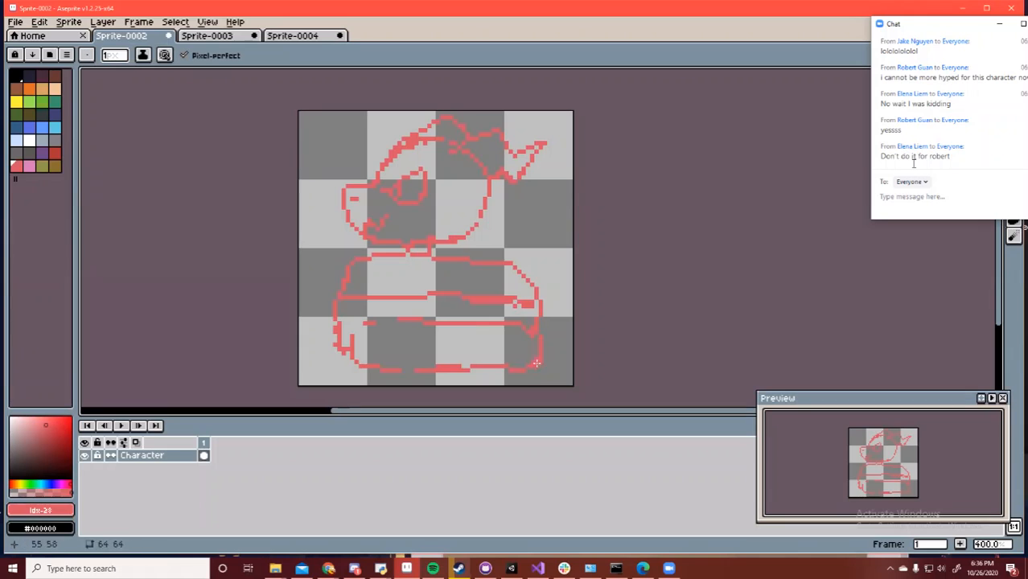
click(915, 205)
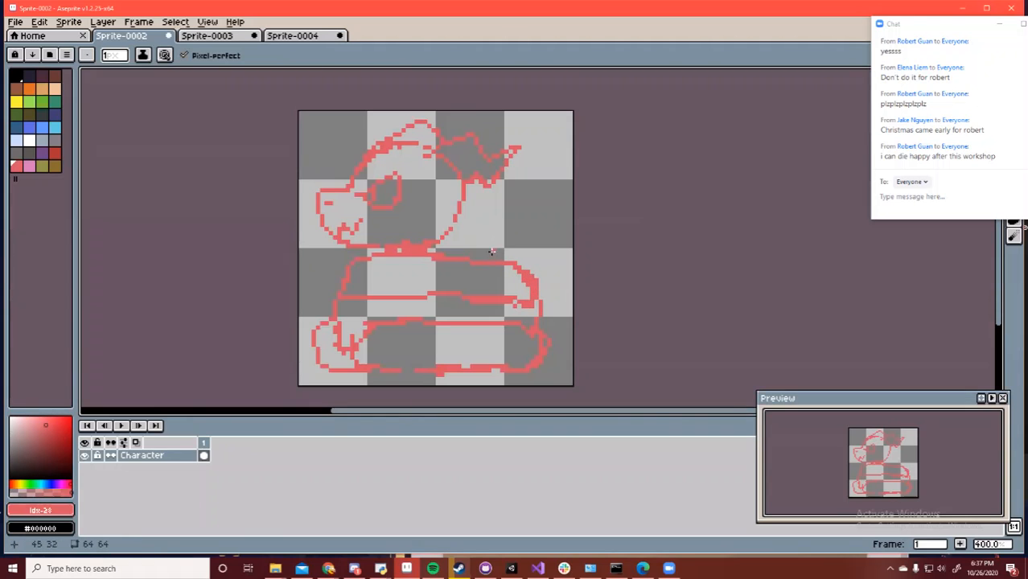
Sketch a spiked tail rising from the rear of the tank body and shade the rear of its upper section
drag(505, 243, 530, 228)
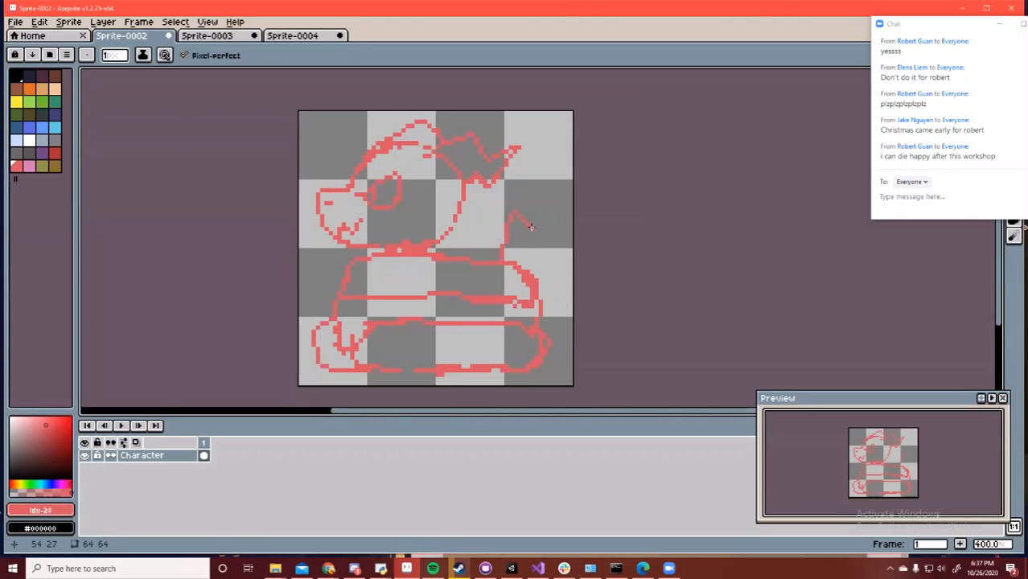
mouse_move(531, 227)
mouse_down()
mouse_move(555, 206)
mouse_move(545, 251)
mouse_up()
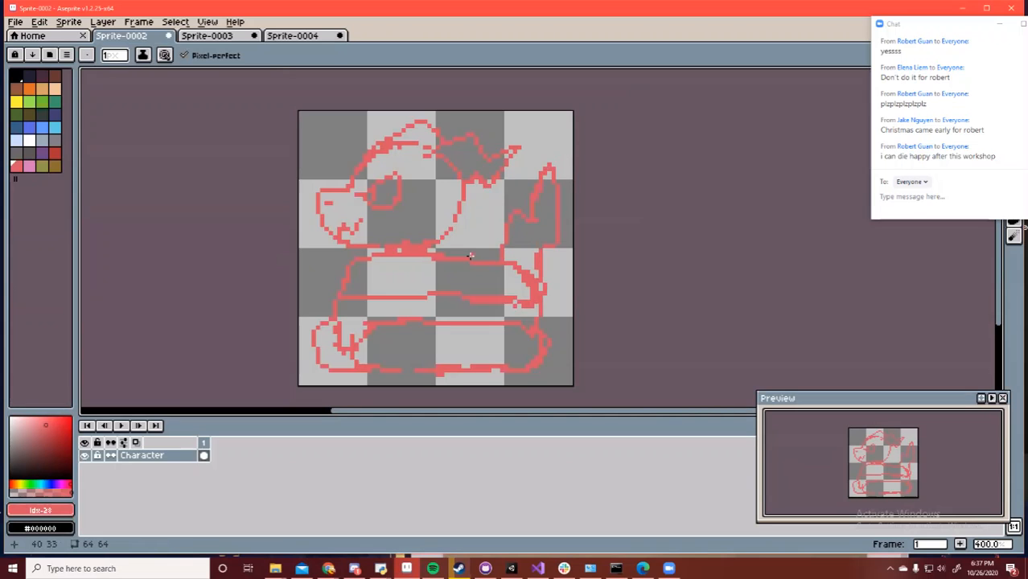
key(ctrl+z)
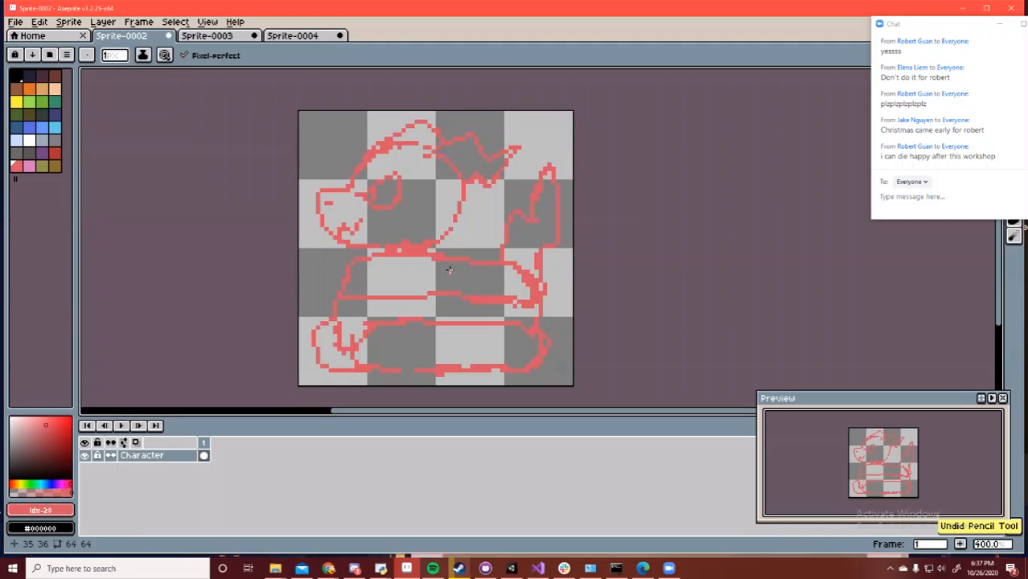
drag(433, 273, 475, 288)
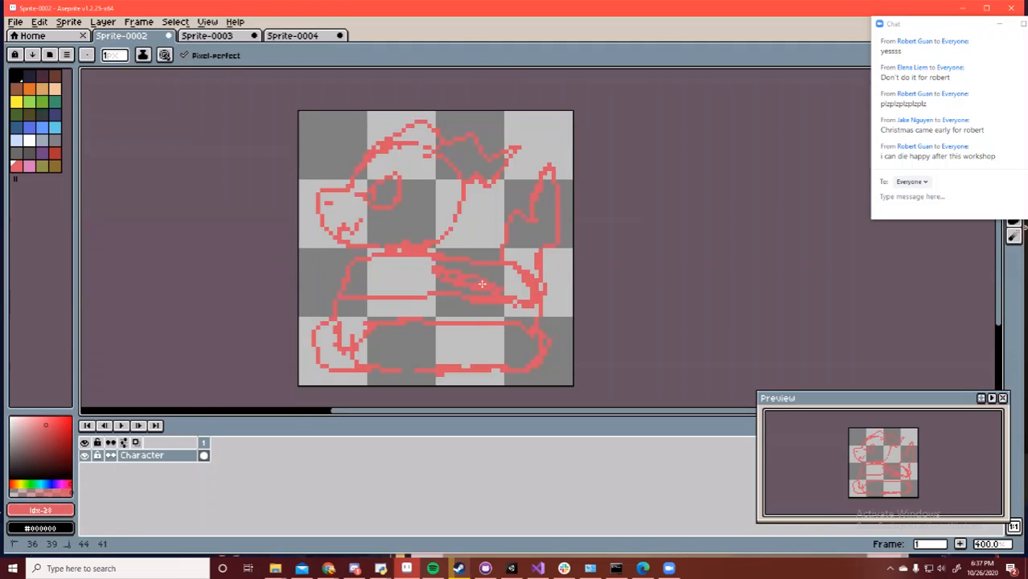
key(ctrl+z)
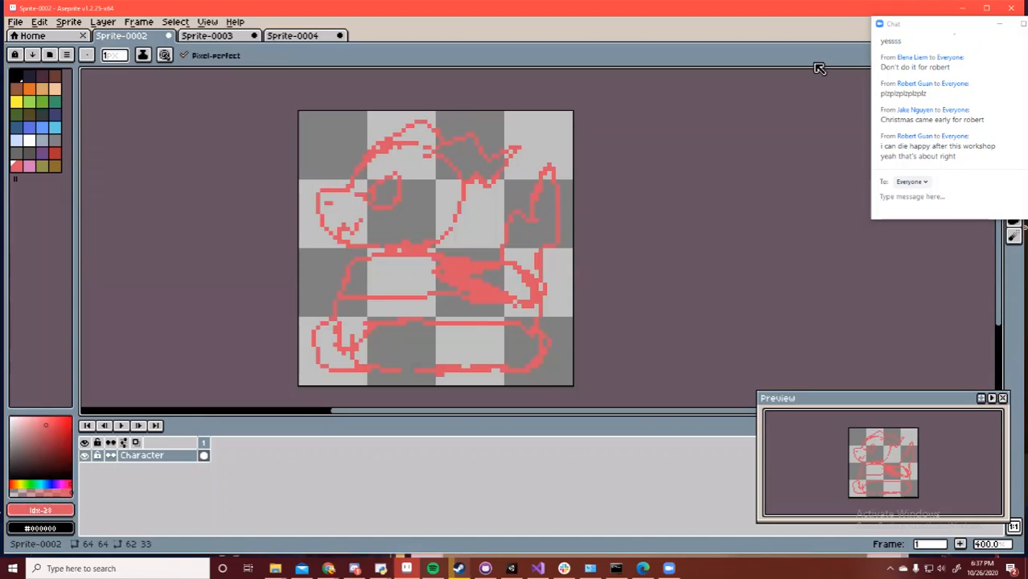
Switch to the Chrome window with the "burger pants concept art" image results and look through the enlarged pictures
click(329, 567)
click(366, 528)
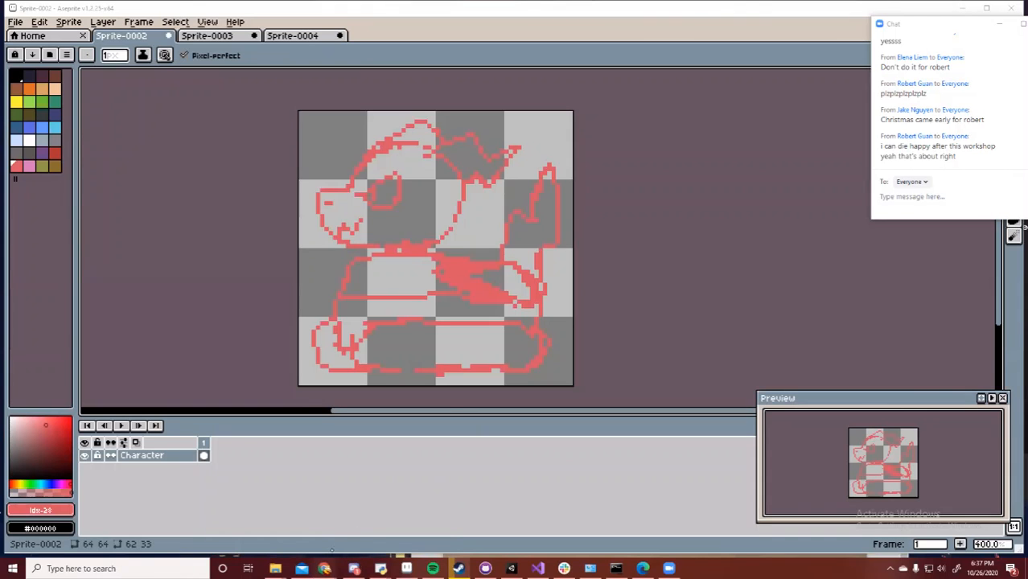
mouse_move(329, 568)
click(375, 527)
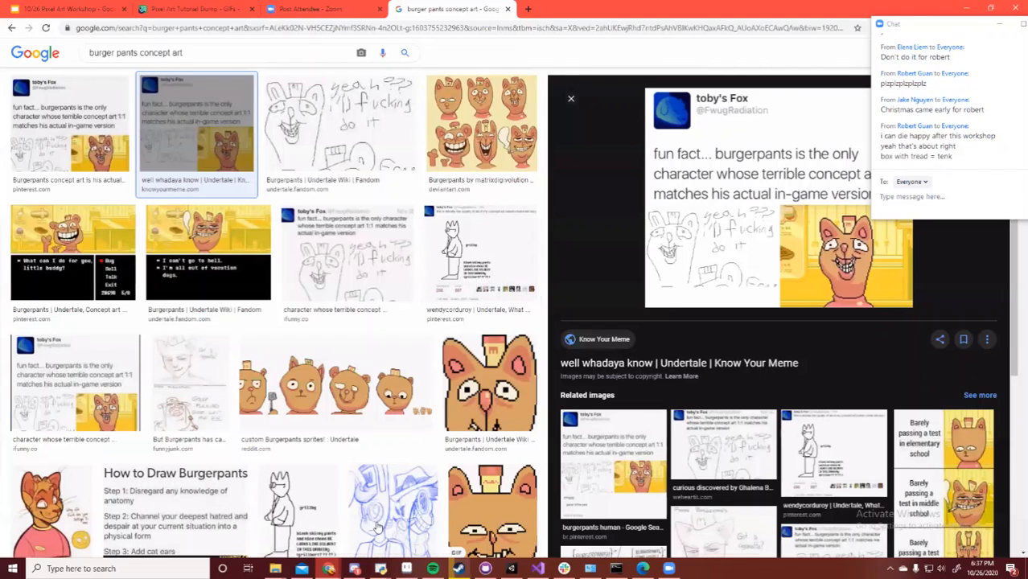
key(Right)
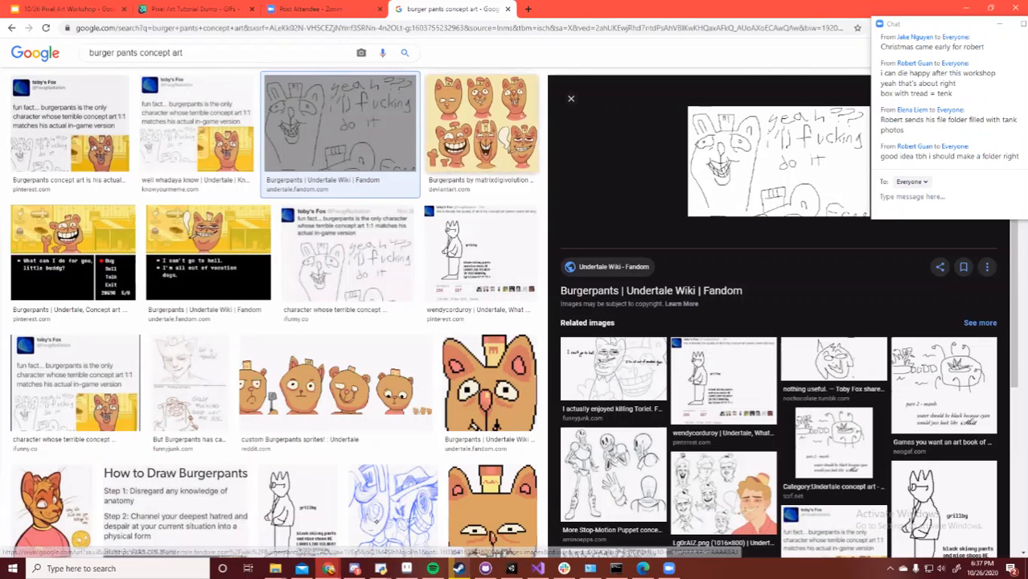
key(Right)
key(Left)
key(Left)
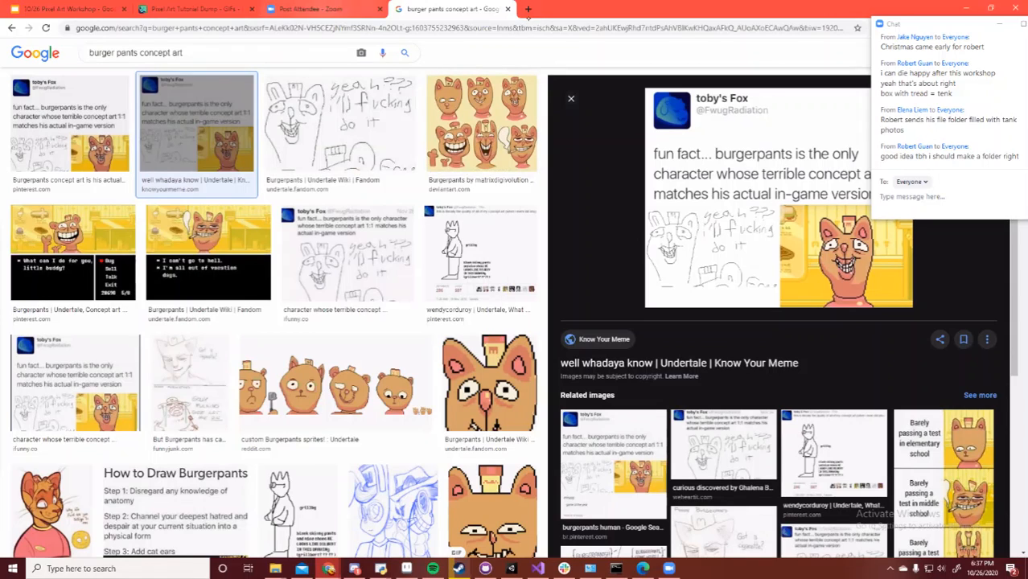
Search Google Images for "tank" and enlarge the "Armoured warfare" tank photo as a reference
key(ctrl+a)
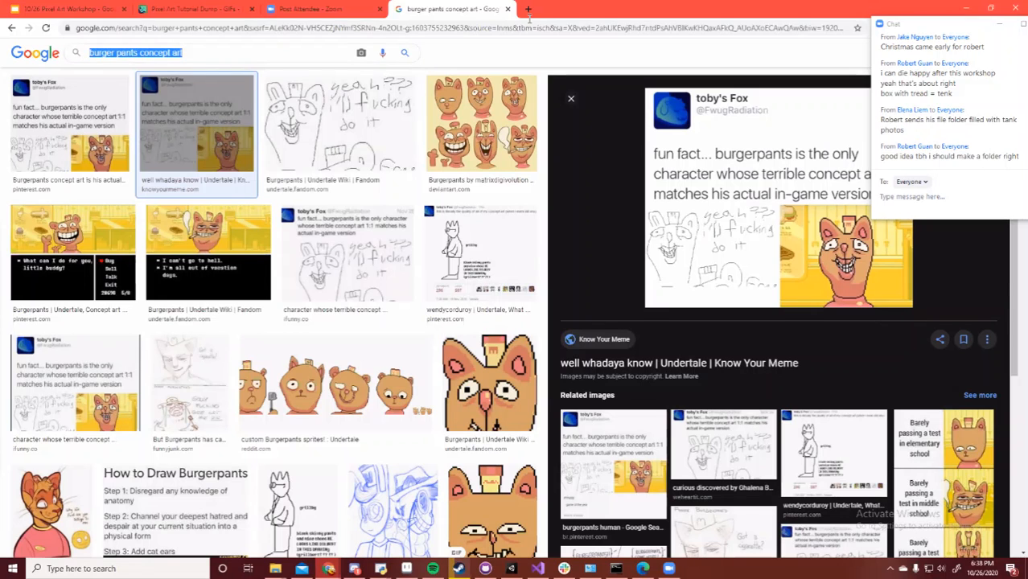
text(tank)
key(Return)
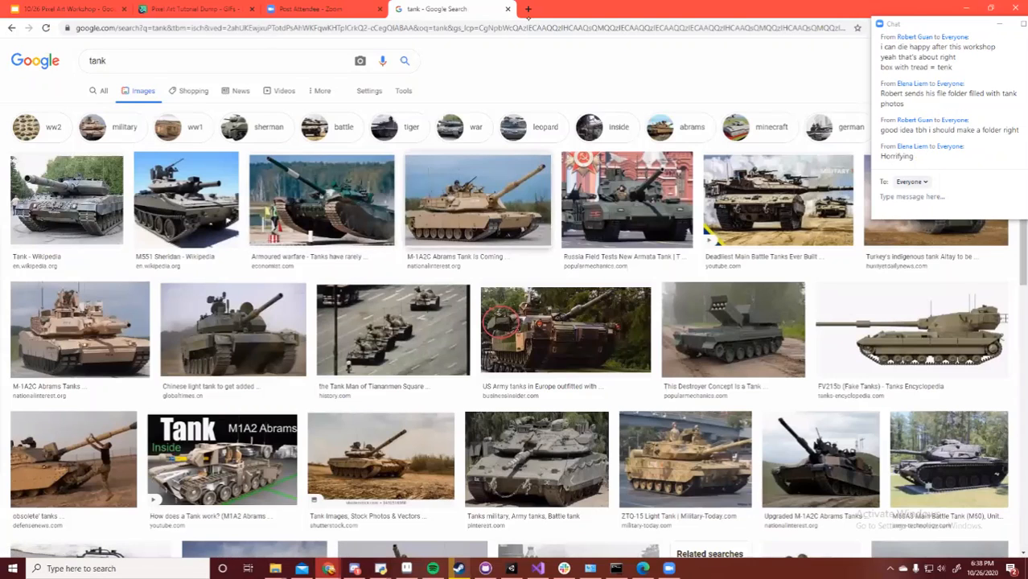
click(478, 199)
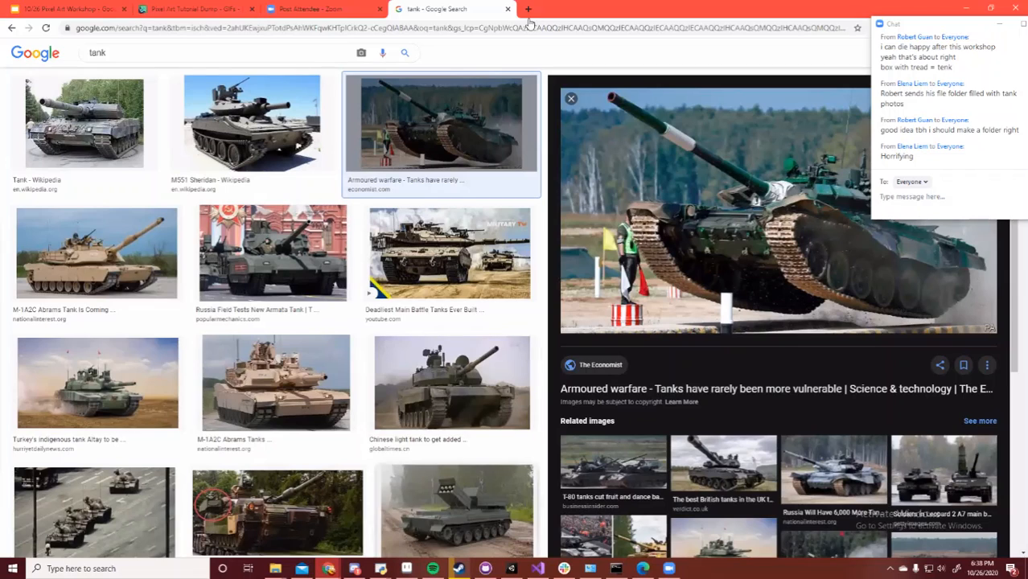
Switch back to Aseprite and activate the Move tool
key(alt+Tab)
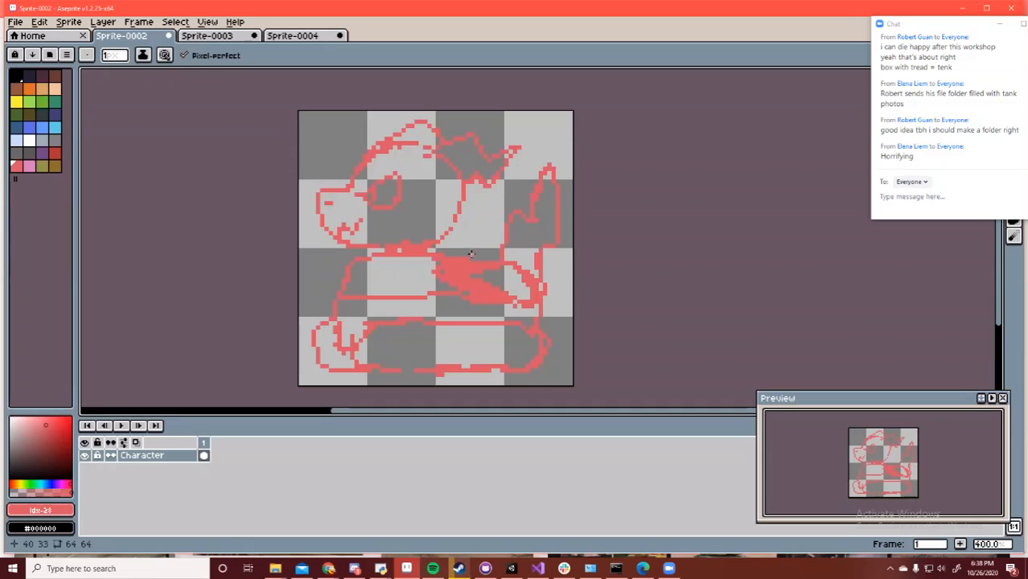
key(v)
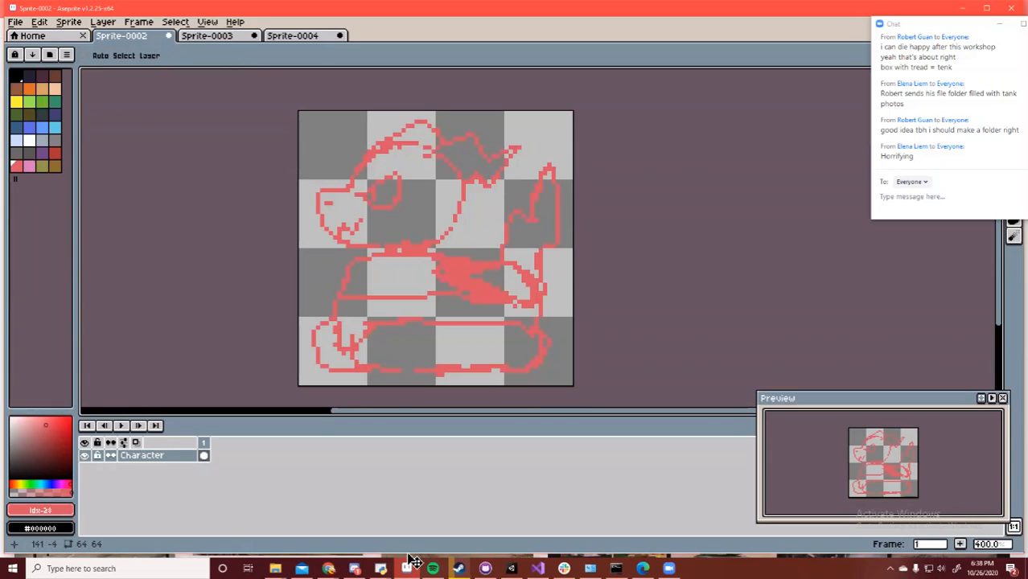
key(q)
mouse_move(317, 159)
mouse_down()
mouse_move(300, 216)
mouse_move(371, 254)
mouse_move(482, 205)
mouse_move(527, 109)
mouse_move(370, 107)
mouse_up()
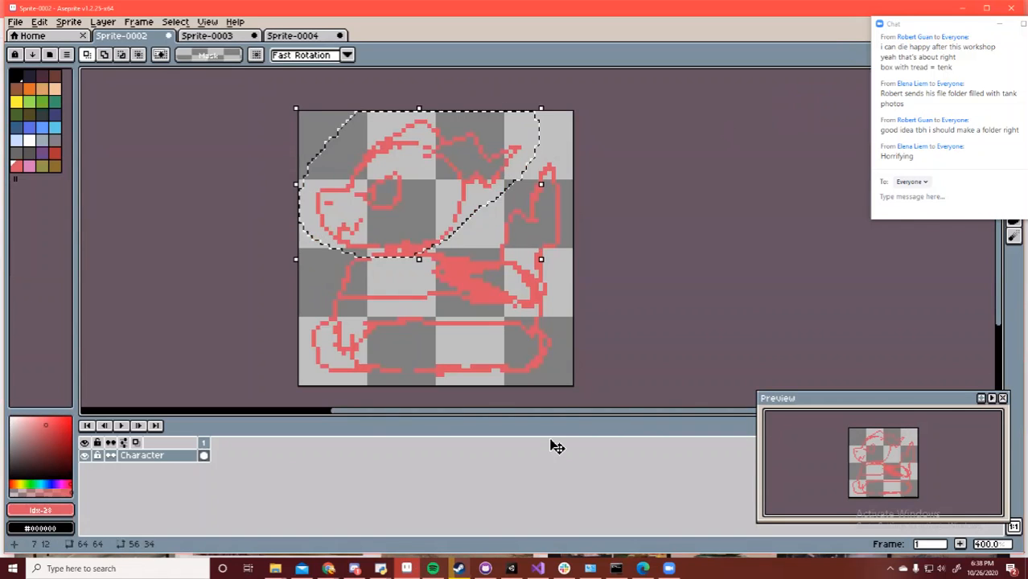
key(ctrl+t)
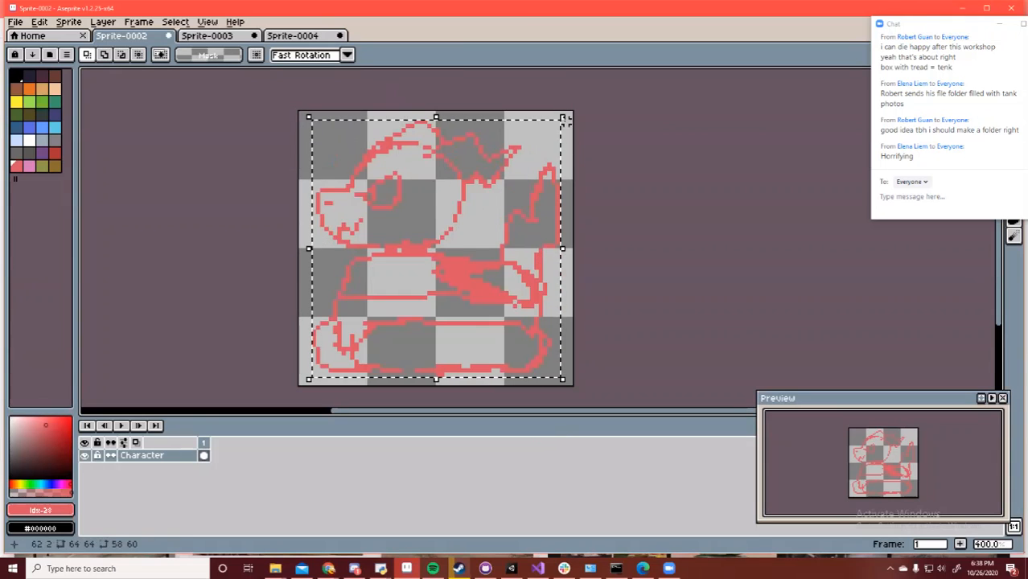
click(292, 152)
mouse_move(326, 148)
mouse_down()
mouse_move(301, 203)
mouse_move(318, 241)
mouse_up()
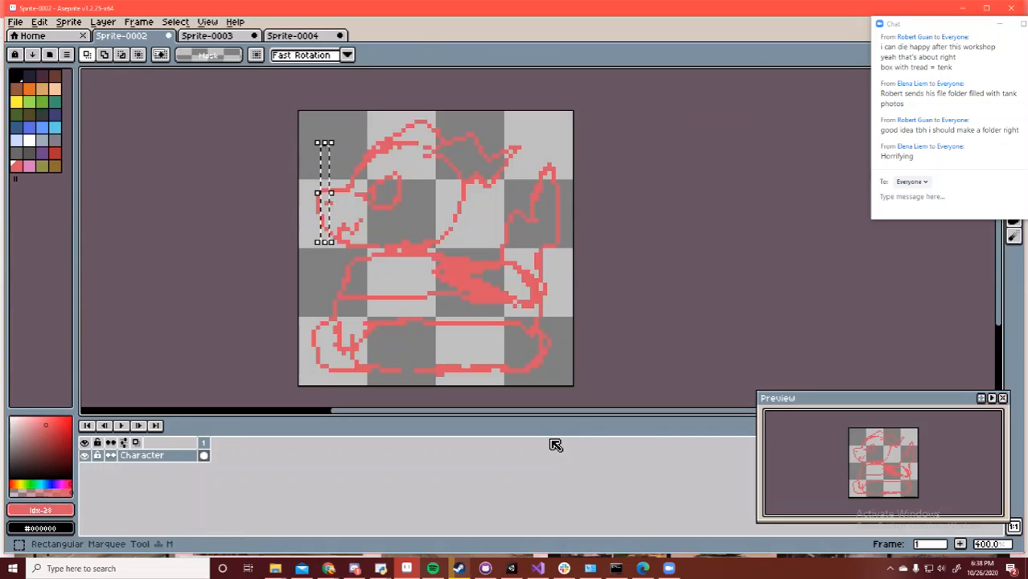
Lasso the dragon's head, scale it down and shift it to make room for a neck above the tank body
key(q)
mouse_move(455, 112)
mouse_down()
mouse_move(356, 117)
mouse_move(312, 233)
mouse_move(387, 251)
mouse_move(477, 223)
mouse_move(530, 120)
mouse_up()
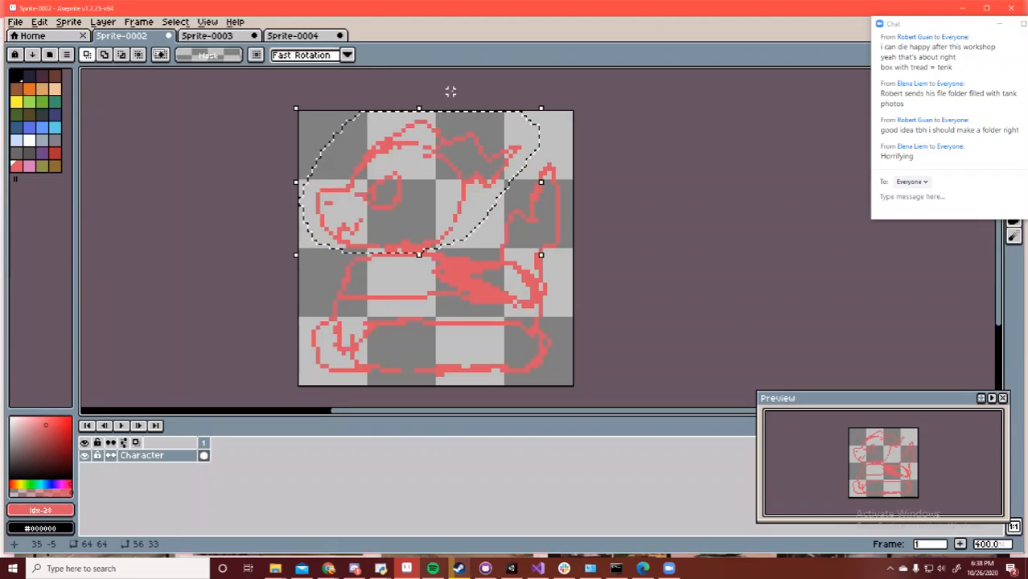
drag(540, 255, 480, 220)
mouse_move(406, 211)
mouse_down()
mouse_move(393, 211)
mouse_move(378, 262)
mouse_move(401, 247)
mouse_move(409, 262)
mouse_move(372, 283)
mouse_move(397, 245)
mouse_move(400, 272)
mouse_move(372, 277)
mouse_up()
Deselect the head and sketch a neck joining it to the front of the tank body
key(b)
key(ctrl+d)
drag(439, 229, 443, 233)
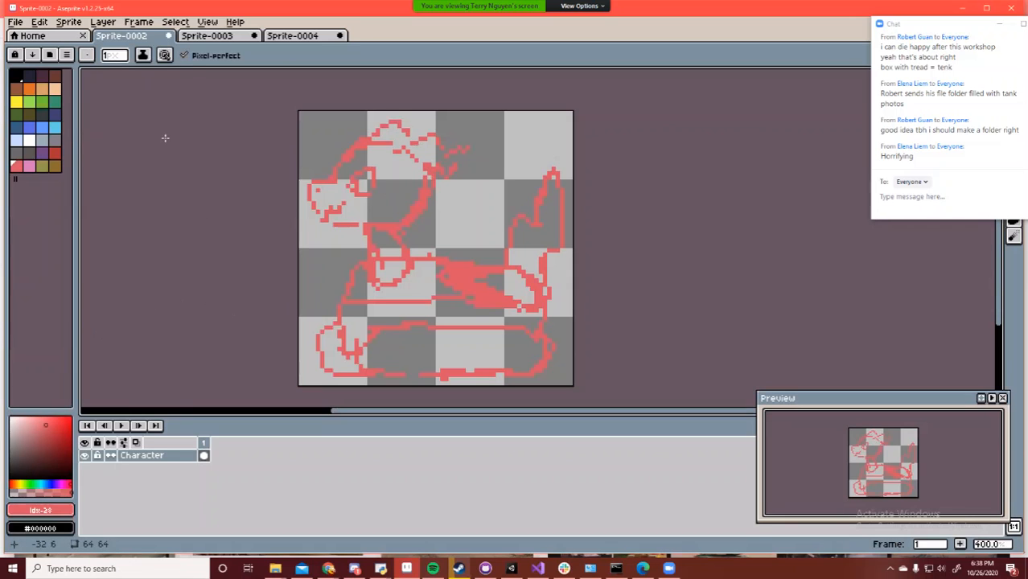
Add a new layer above the Character layer
click(115, 21)
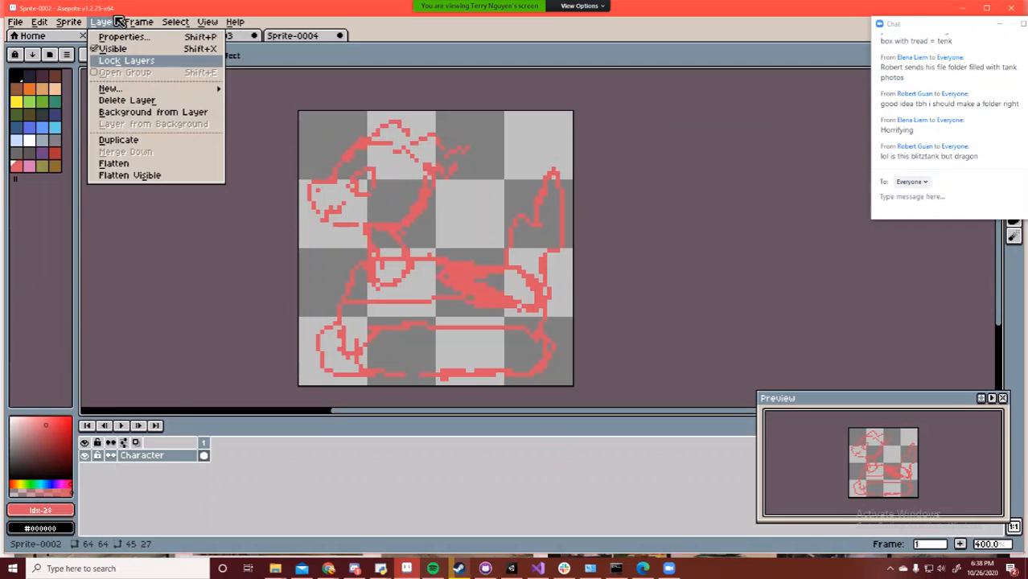
key(Down)
key(Down)
key(Up)
key(Right)
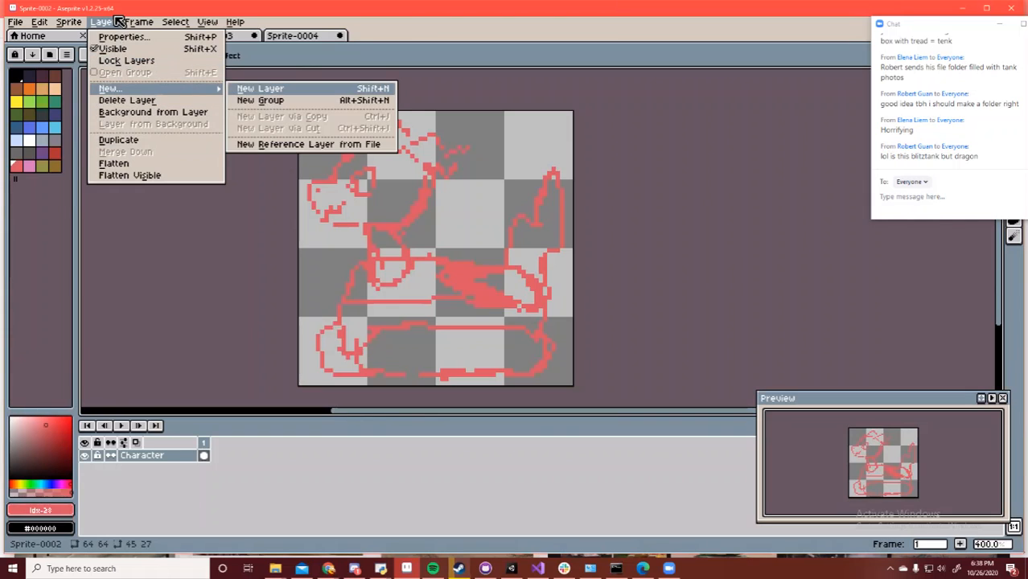
key(Return)
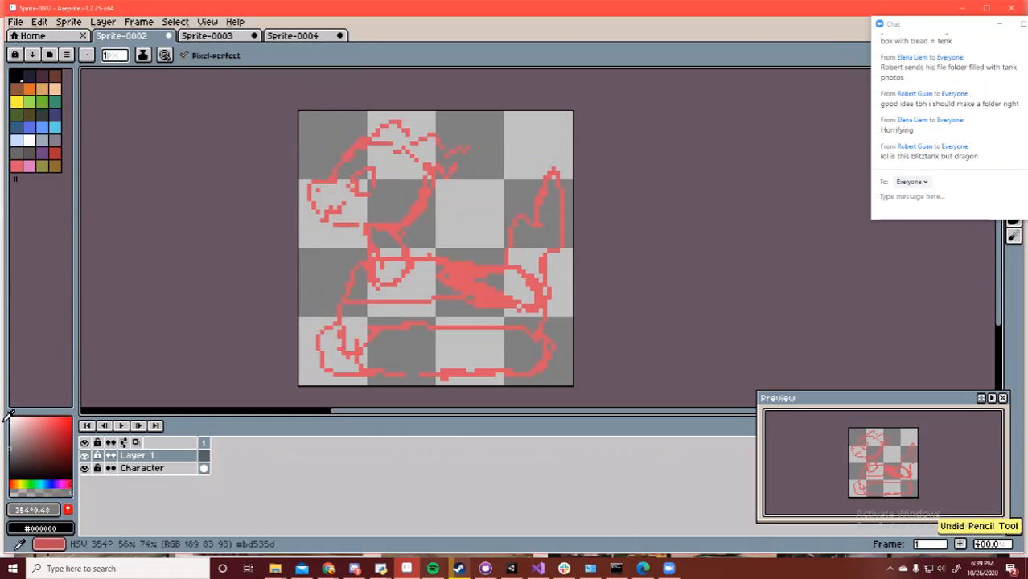
mouse_move(403, 149)
mouse_down()
mouse_move(368, 144)
mouse_move(354, 154)
mouse_move(366, 145)
mouse_move(330, 182)
mouse_move(345, 211)
mouse_up()
key(ctrl+z)
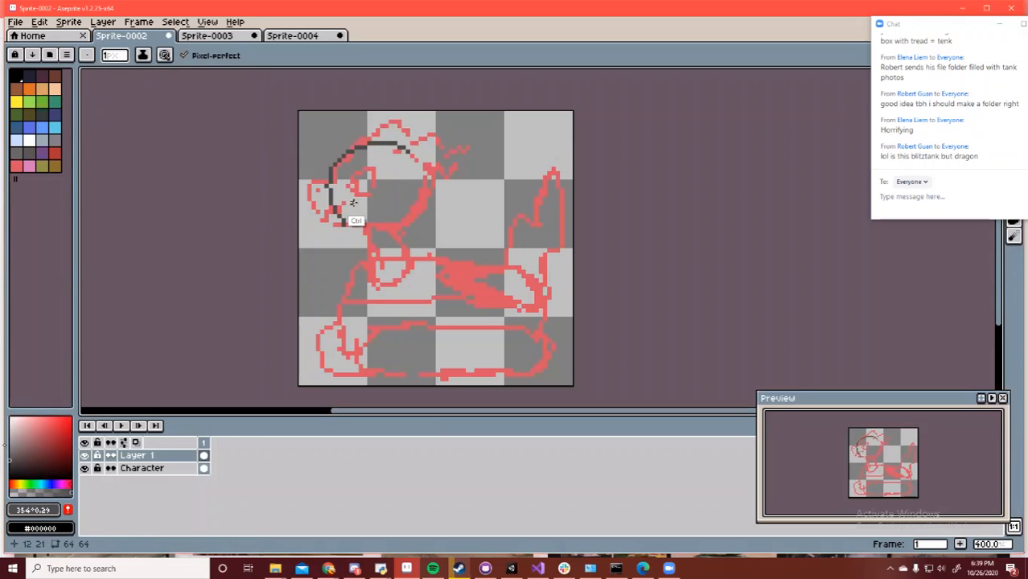
key(ctrl+z)
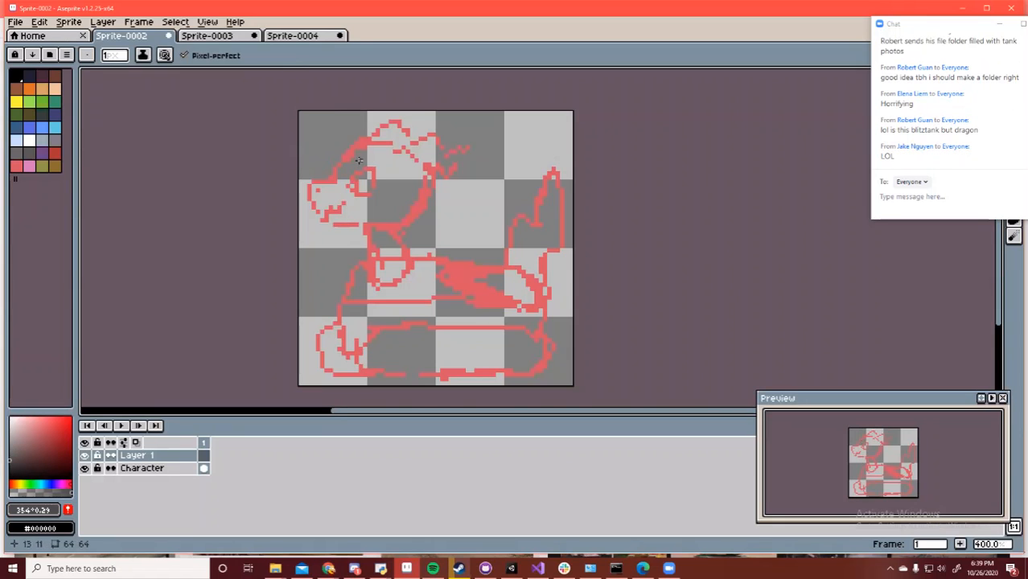
mouse_move(387, 143)
mouse_down()
mouse_move(358, 146)
mouse_move(331, 171)
mouse_move(338, 219)
mouse_up()
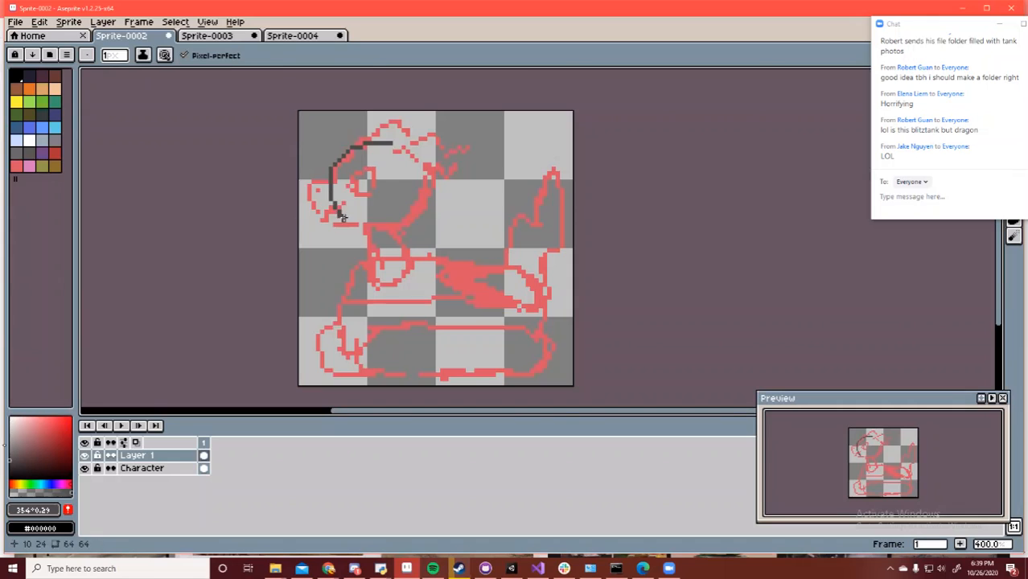
key(ctrl+z)
Outline the head as a dark grey circle over the sketch and add the snout and the spiky horn behind it
mouse_move(396, 148)
mouse_down()
mouse_move(339, 174)
mouse_move(359, 145)
mouse_move(331, 180)
mouse_move(388, 144)
mouse_move(350, 155)
mouse_move(338, 192)
mouse_move(375, 227)
mouse_move(405, 217)
mouse_move(420, 176)
mouse_move(398, 148)
mouse_up()
key(ctrl+z)
key(ctrl+z)
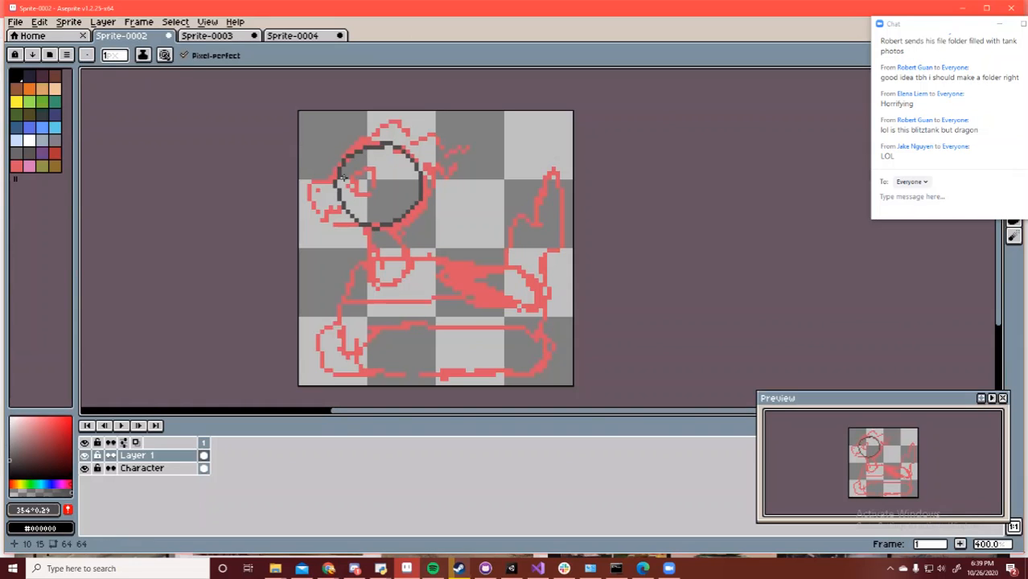
mouse_move(315, 204)
mouse_down()
mouse_move(326, 224)
mouse_move(387, 225)
mouse_up()
mouse_move(408, 152)
mouse_down()
mouse_move(444, 138)
mouse_move(457, 163)
mouse_move(486, 145)
mouse_move(458, 185)
mouse_up()
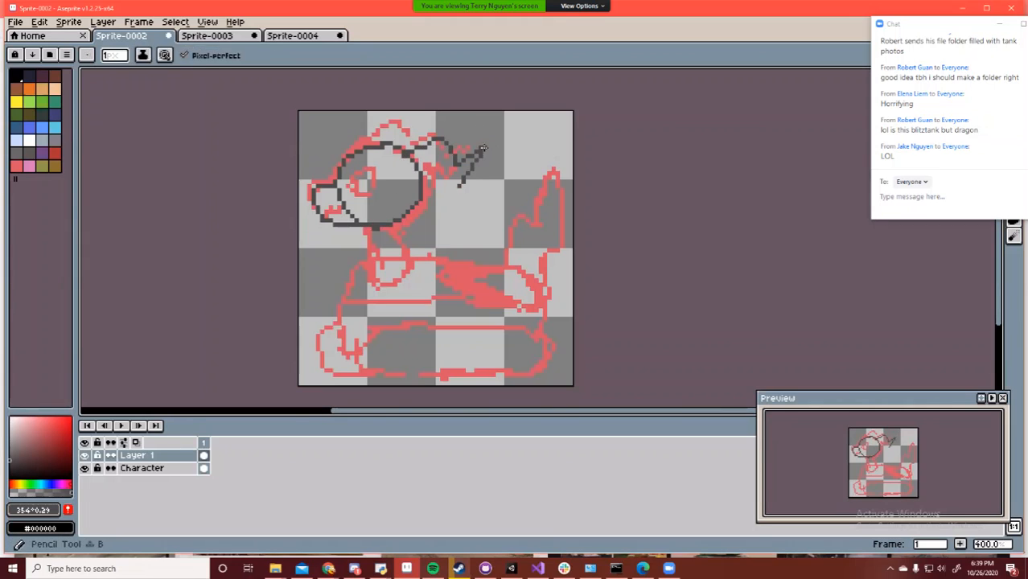
Fill the horn, head and snout outlines with dark grey to make a solid silhouette
key(g)
click(432, 178)
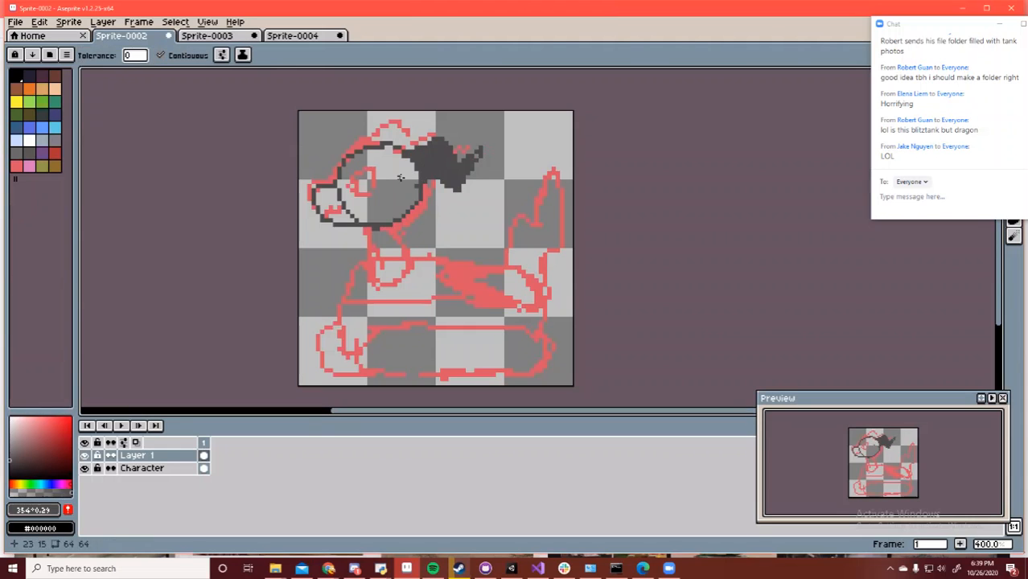
click(407, 187)
click(336, 209)
key(b)
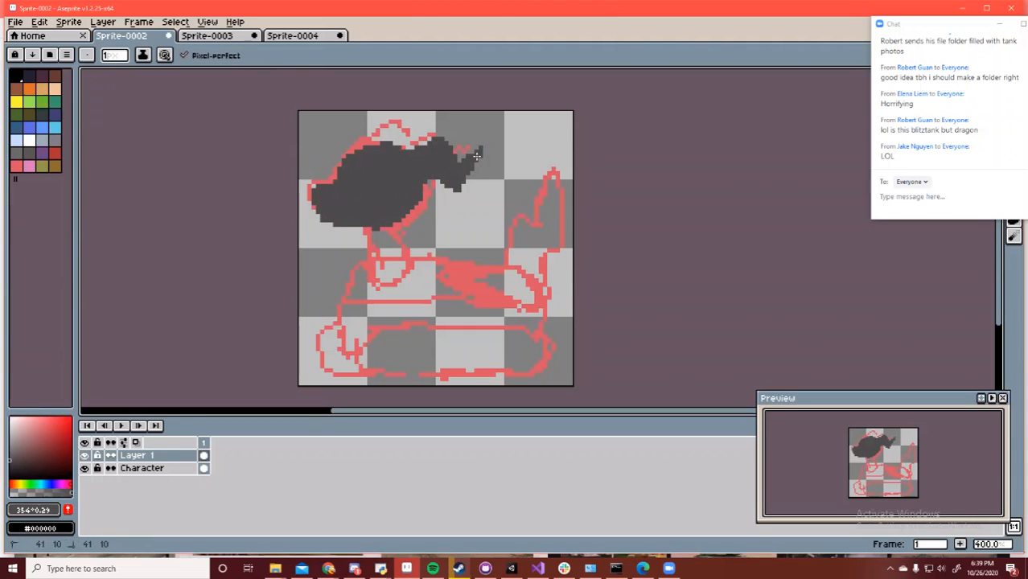
Refine the edges of the horn, head and snout silhouette, alternating the Pencil with the Eraser at 2 px
key(ctrl+z)
key(e)
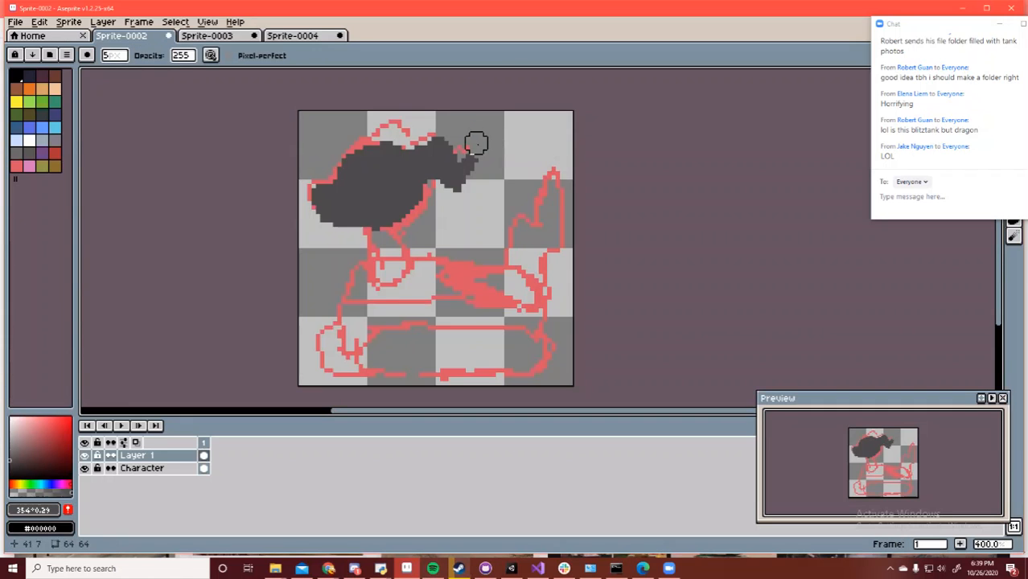
key(minus)
key(minus)
key(minus)
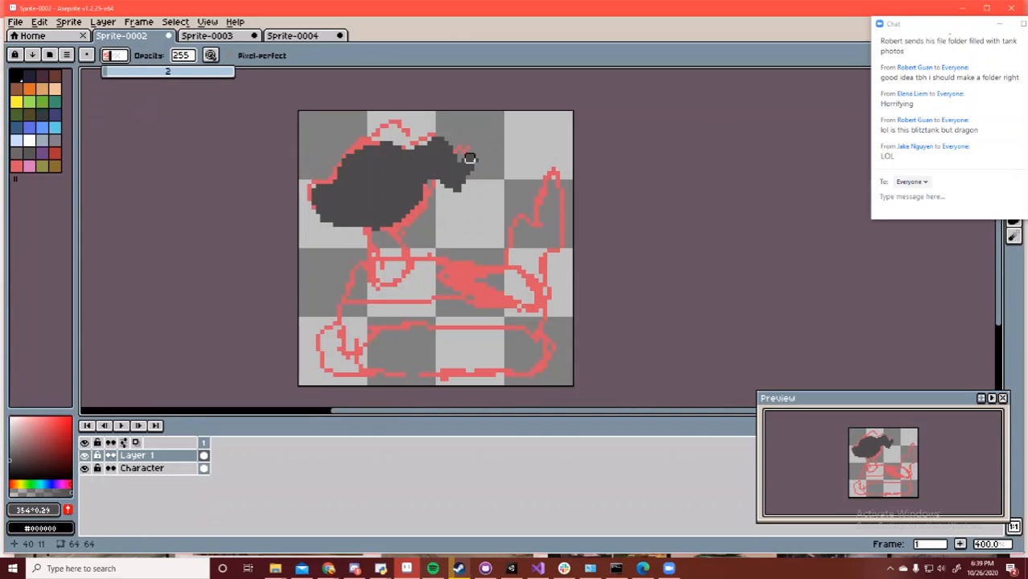
key(b)
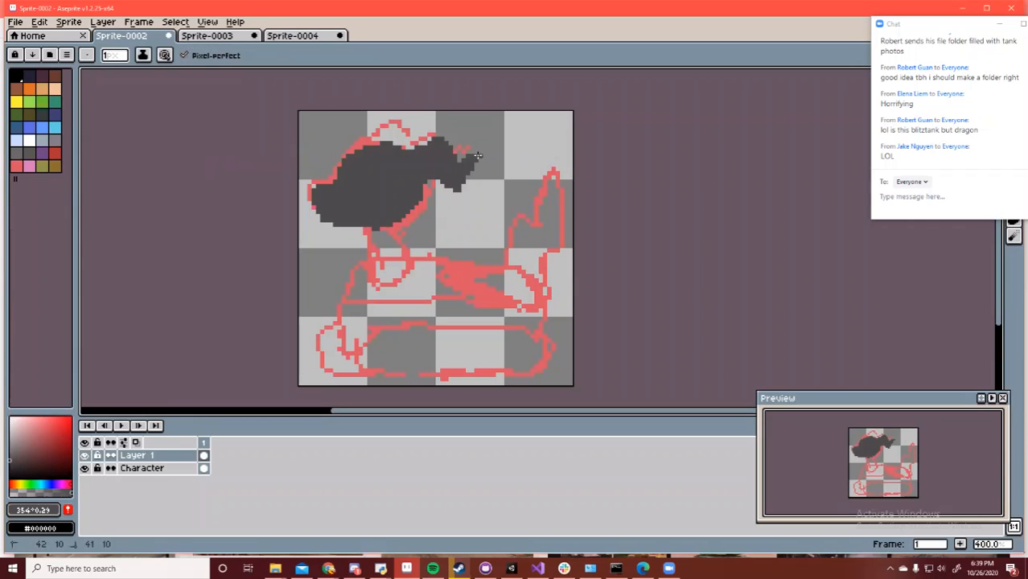
key(e)
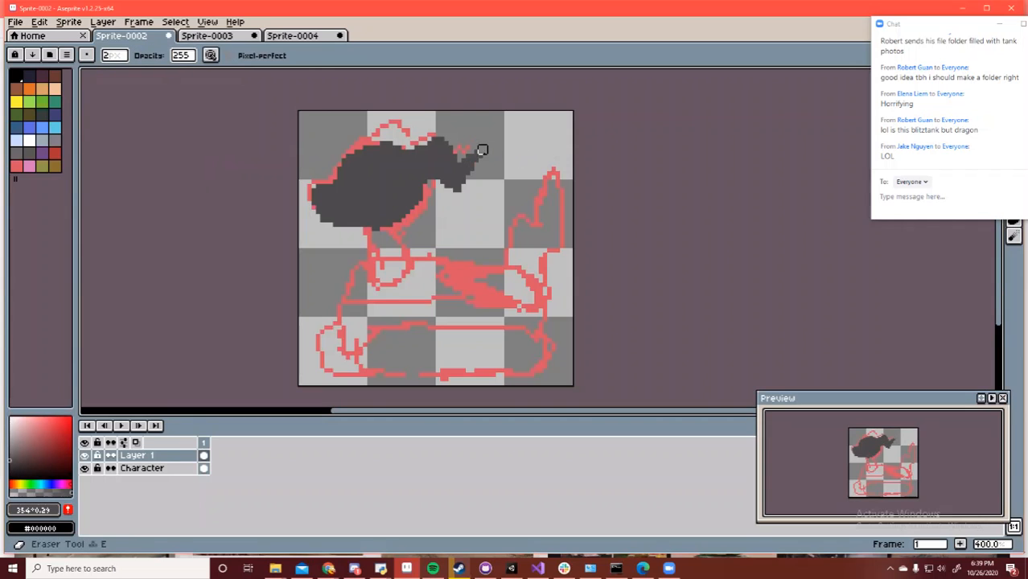
key(b)
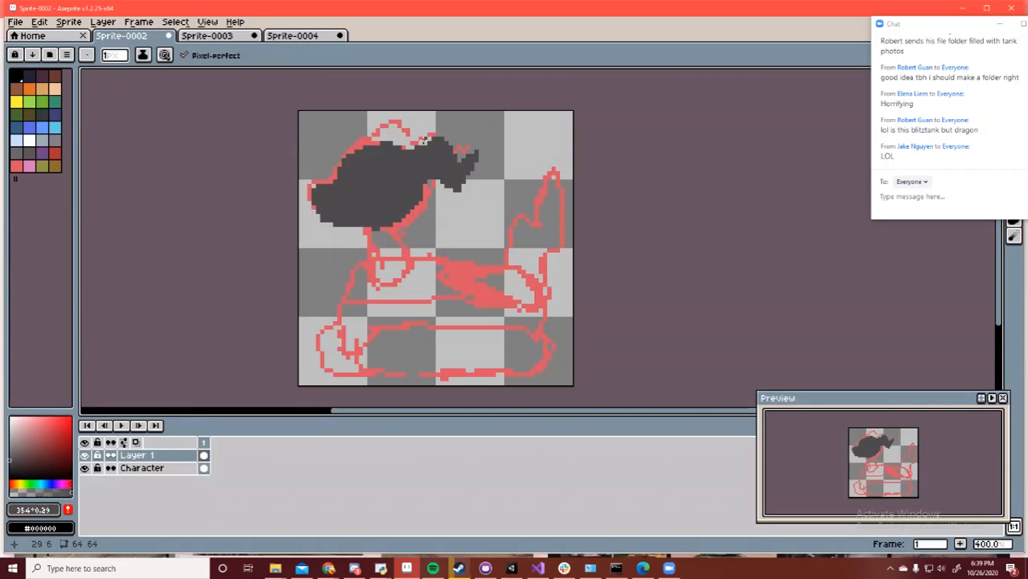
key(e)
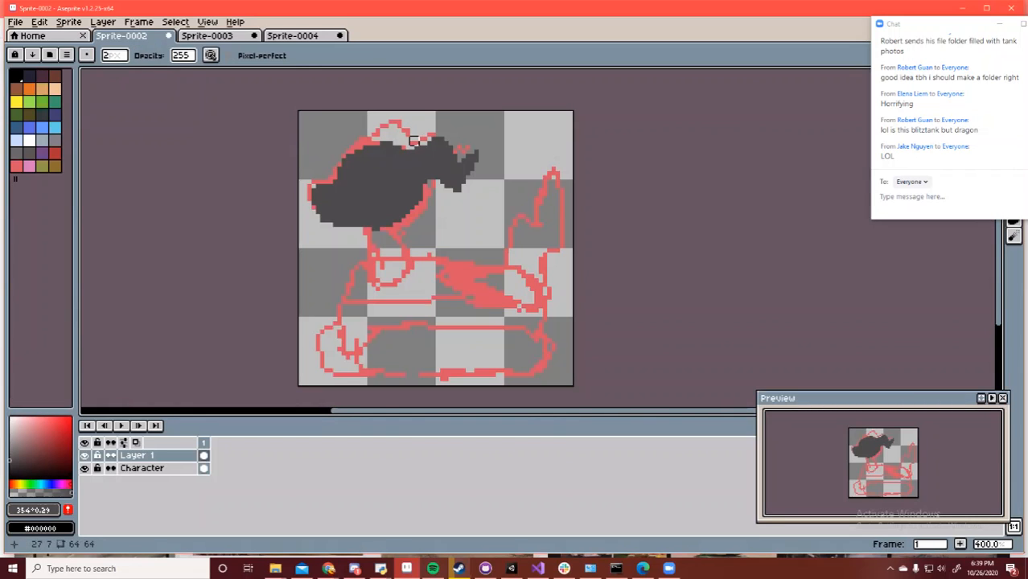
key(b)
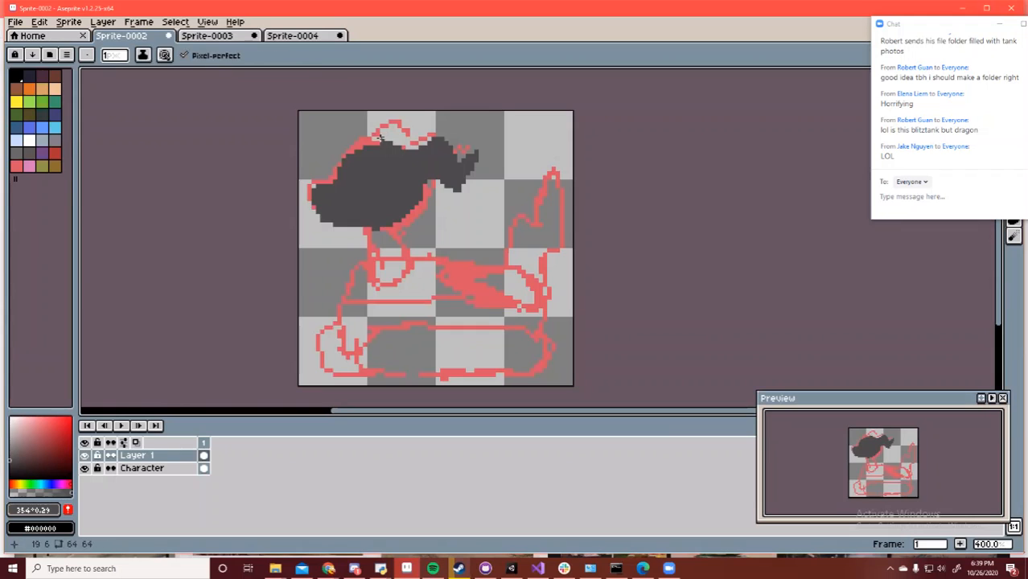
key(e)
key(b)
key(e)
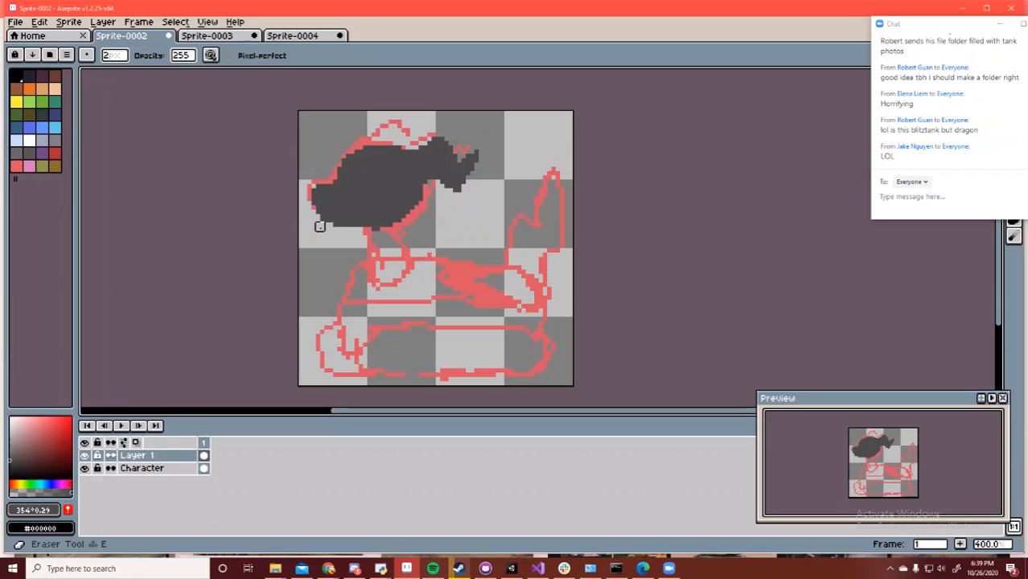
Outline the neck down to the front of the tank body and fill the neck with dark grey
mouse_move(371, 235)
mouse_down()
mouse_move(388, 236)
mouse_move(388, 273)
mouse_move(411, 270)
mouse_move(367, 268)
mouse_move(362, 354)
mouse_up()
key(b)
key(g)
click(388, 259)
Outline the rounded tank body from its top edge around the rear and underside, and fill it with dark grey
key(b)
key(ctrl+z)
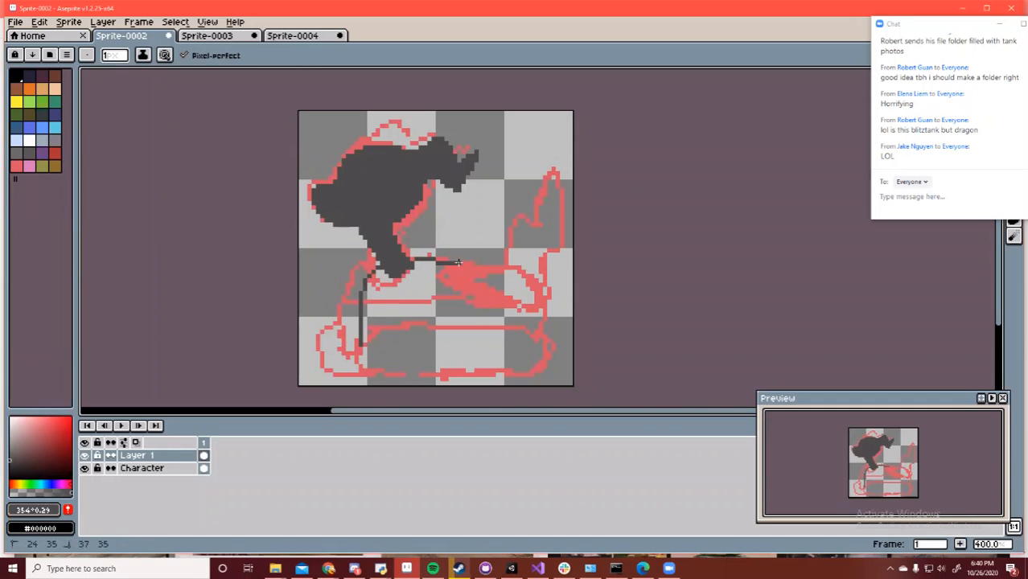
mouse_move(458, 262)
mouse_down()
mouse_move(537, 271)
mouse_move(553, 309)
mouse_up()
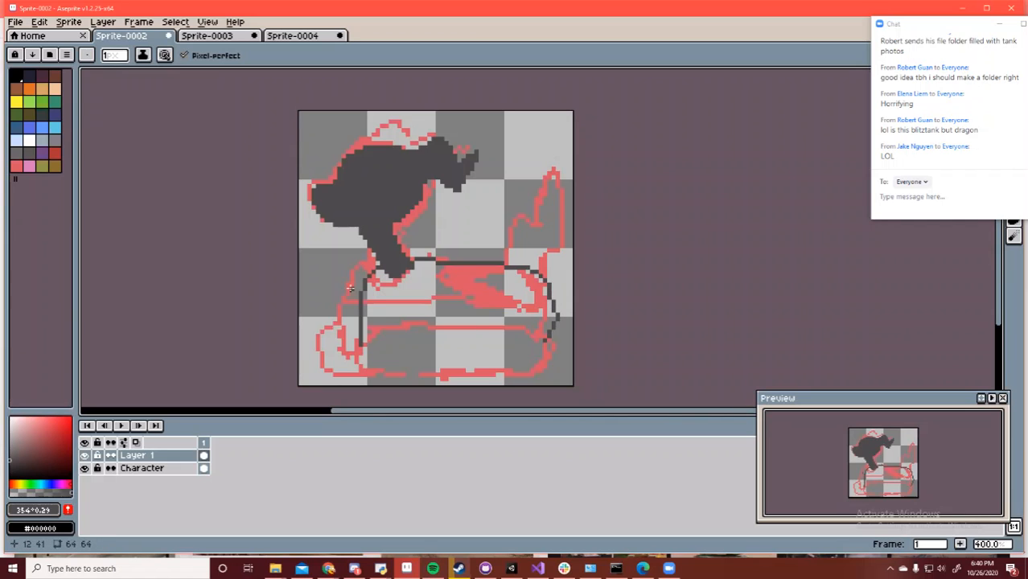
mouse_move(359, 300)
mouse_down()
mouse_move(364, 349)
mouse_move(512, 352)
mouse_up()
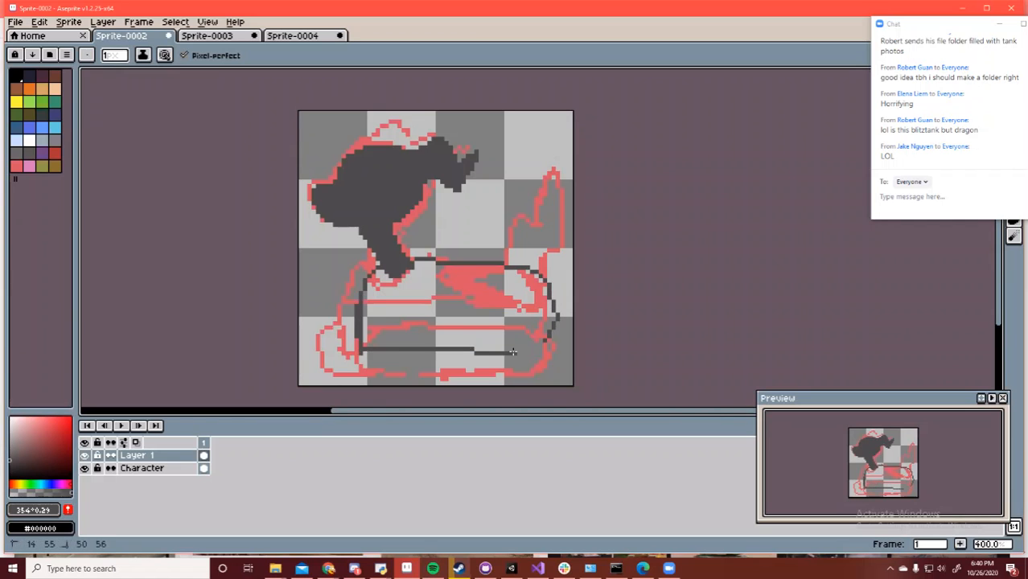
key(g)
click(536, 330)
key(b)
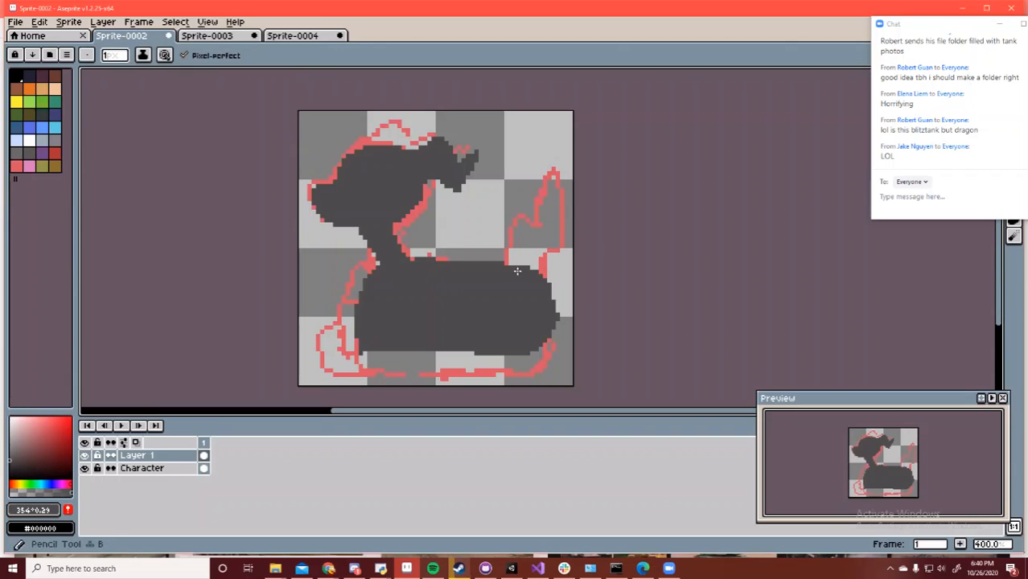
Outline the two-pointed tail rising from the rear of the body and fill it with dark grey
mouse_move(518, 271)
mouse_down()
mouse_move(519, 215)
mouse_move(540, 232)
mouse_move(542, 159)
mouse_move(563, 242)
mouse_up()
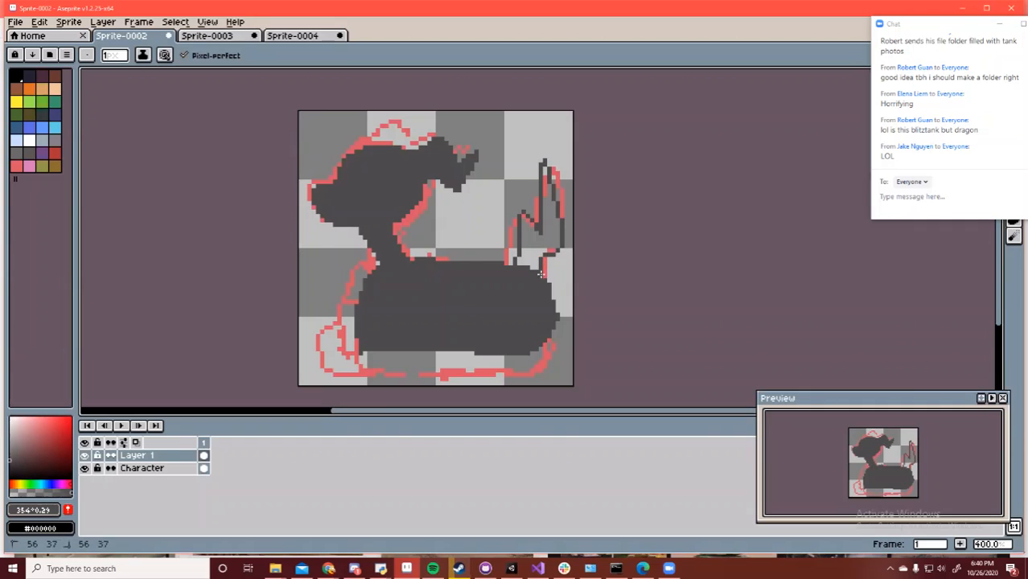
key(g)
click(540, 256)
key(b)
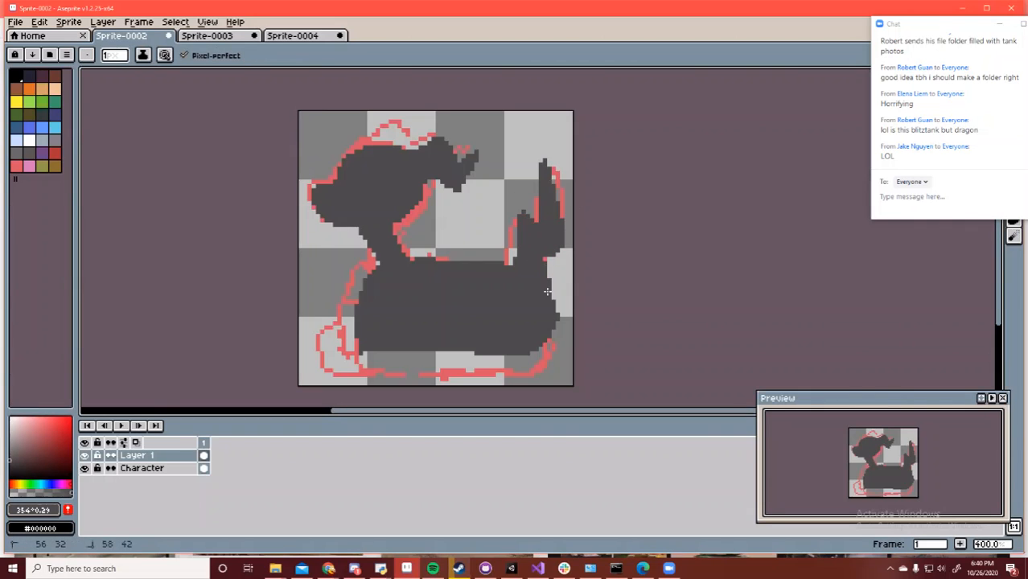
Touch up the rear edge of the body silhouette and straighten its underside
drag(547, 287, 540, 248)
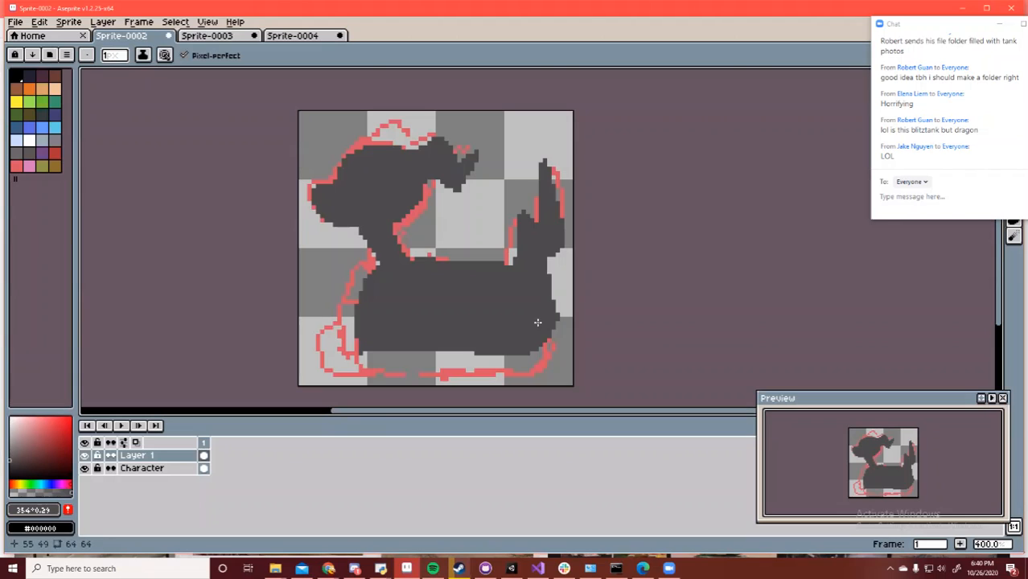
key(e)
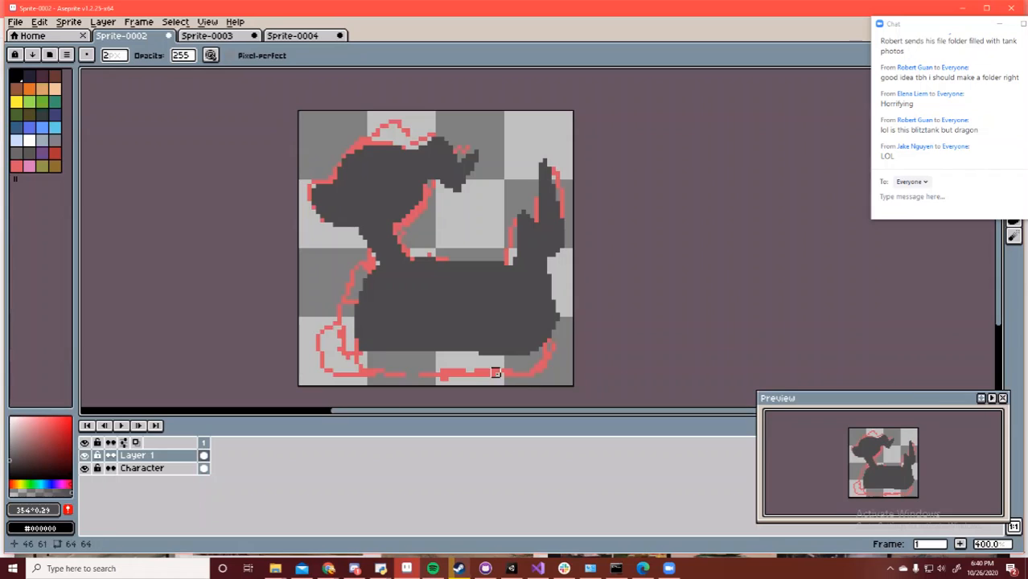
key(b)
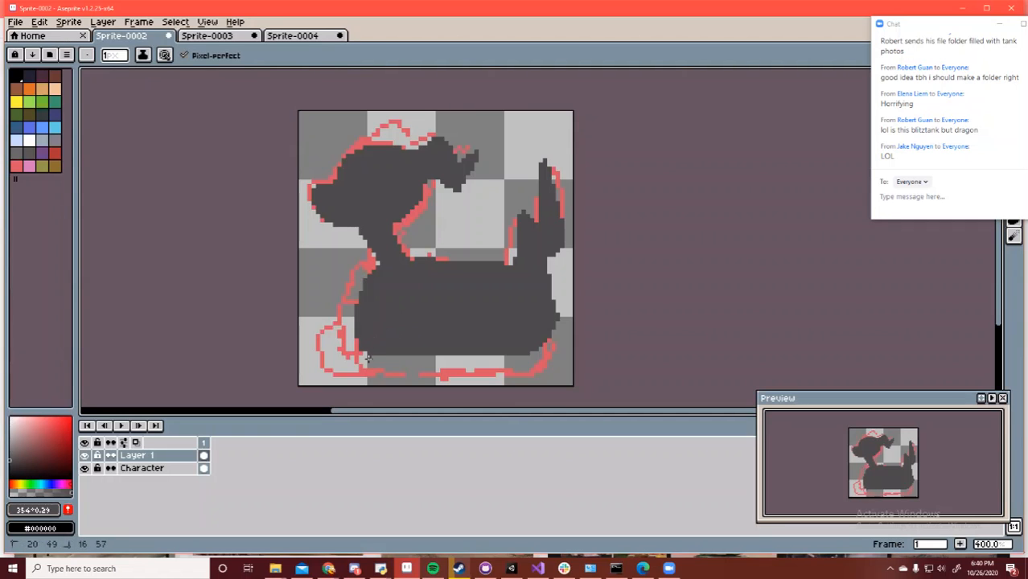
Undo the unwanted strokes under the body and draw the tread outline along the canvas bottom up to the rear
key(ctrl+z)
key(ctrl+z)
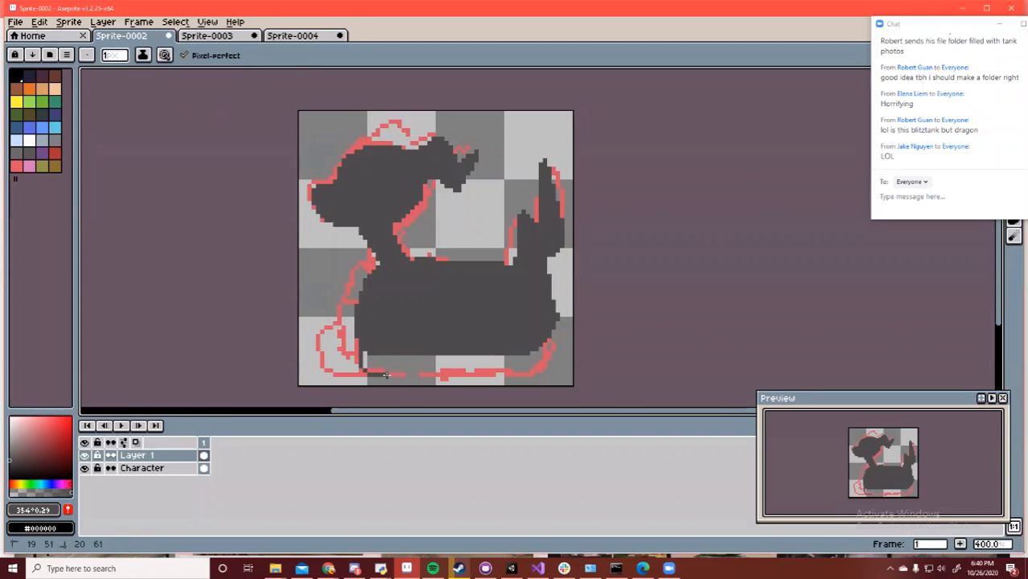
key(ctrl+z)
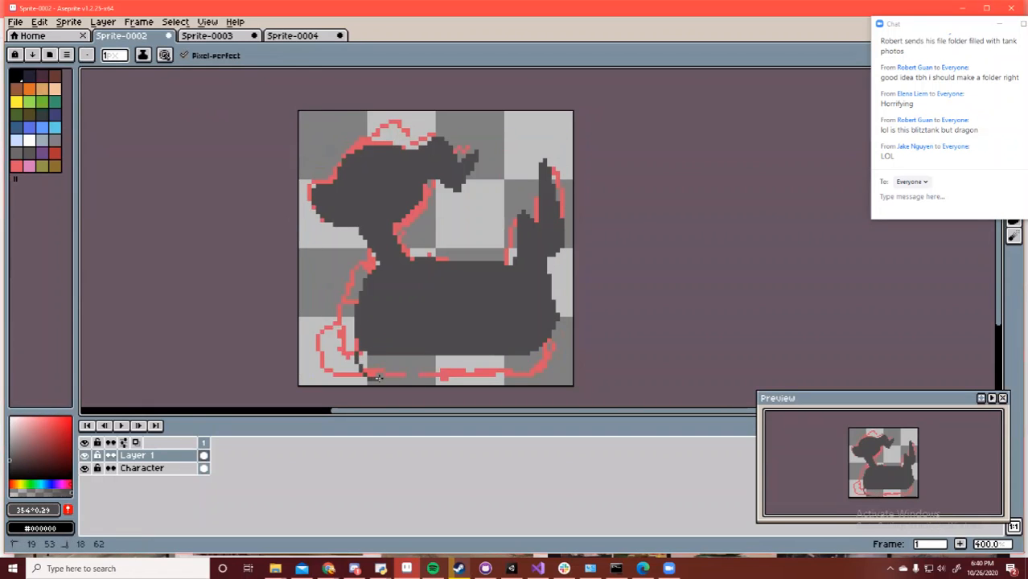
drag(378, 377, 536, 374)
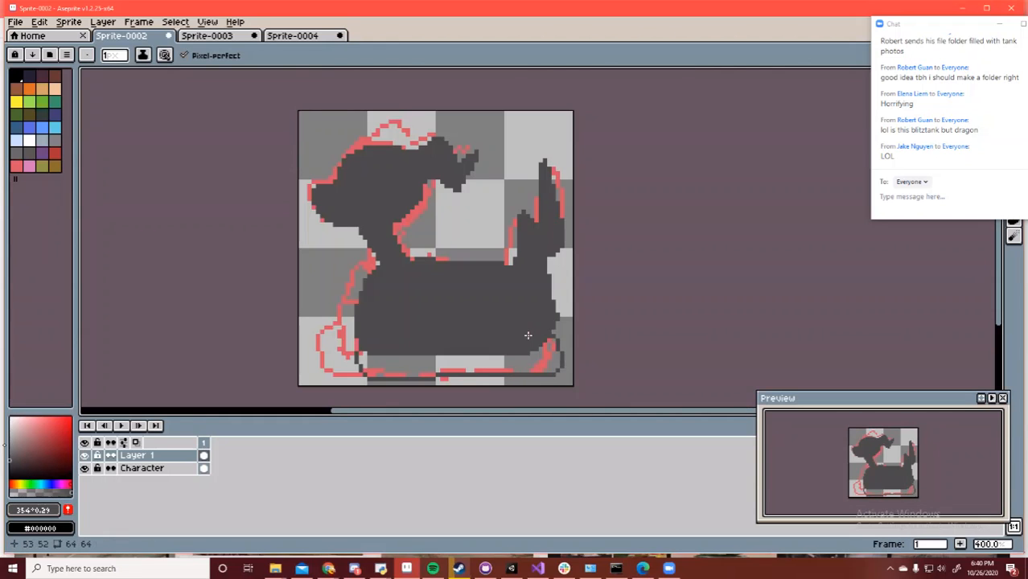
drag(412, 131, 436, 122)
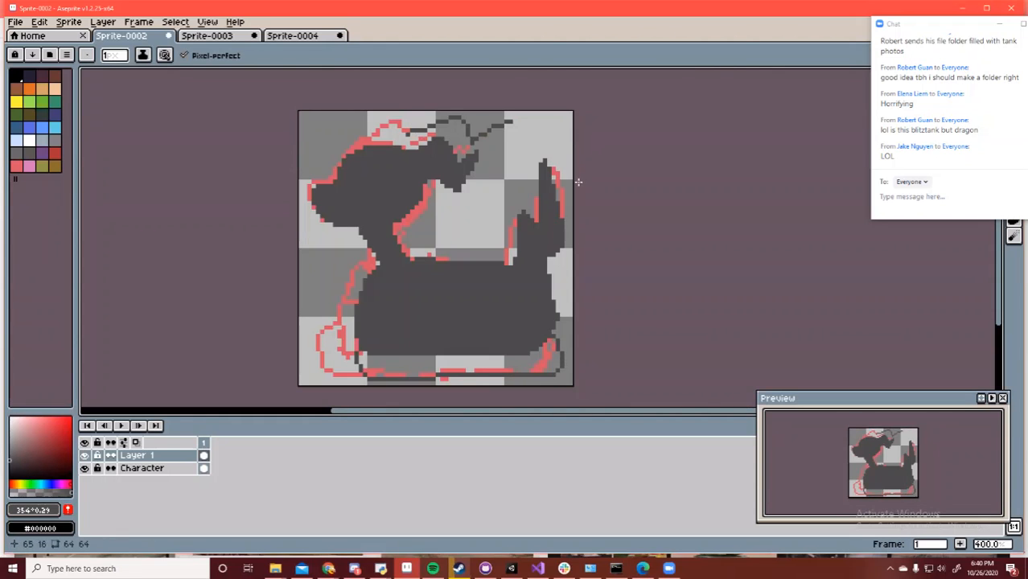
key(ctrl+z)
drag(501, 251, 523, 137)
key(ctrl+z)
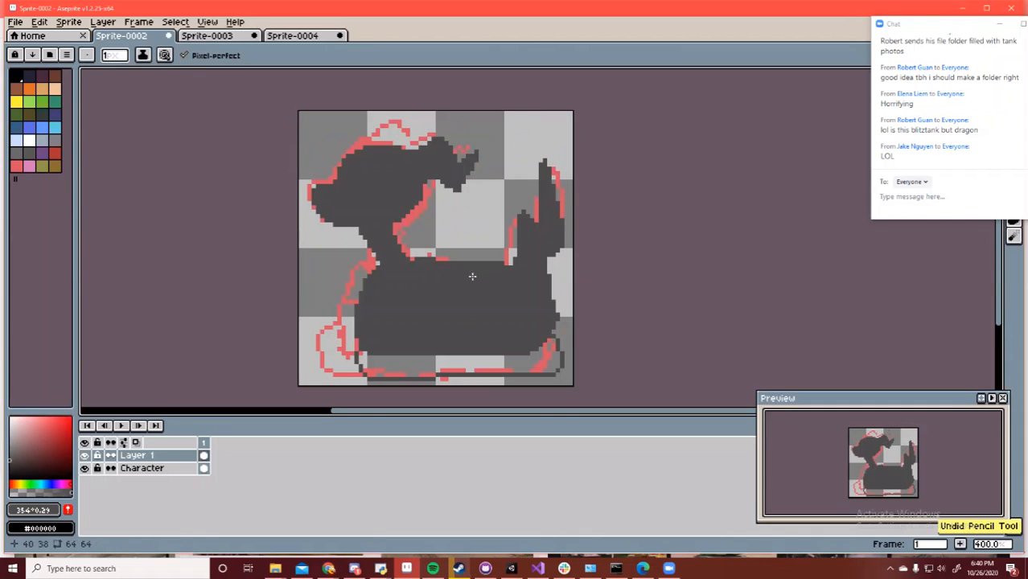
Fill the tread outline below the tank body with the dark grey and undo the stray stroke around the snout
key(g)
click(388, 362)
key(b)
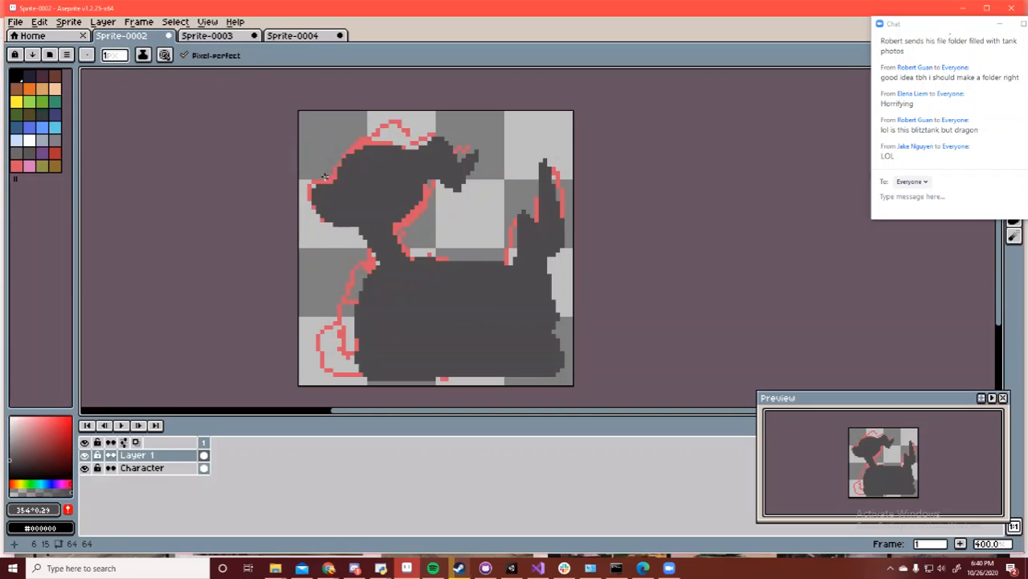
drag(320, 171, 326, 232)
key(ctrl+z)
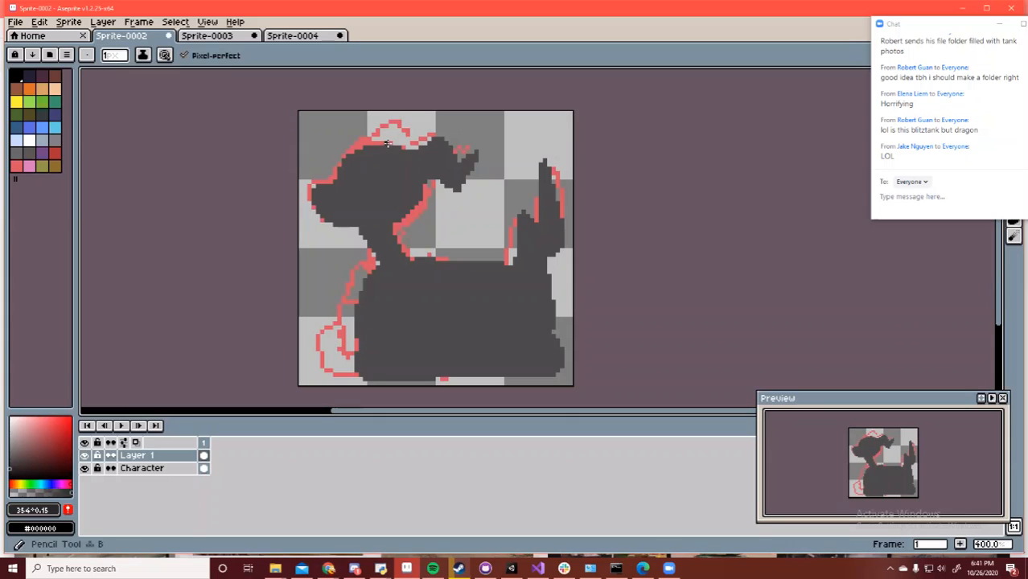
Add the far-side details in a darker grey: a bump and horn atop the head, and a filled tread bulge at the lower front
mouse_move(387, 143)
mouse_down()
mouse_move(411, 132)
mouse_move(459, 142)
mouse_up()
key(g)
key(b)
key(ctrl+z)
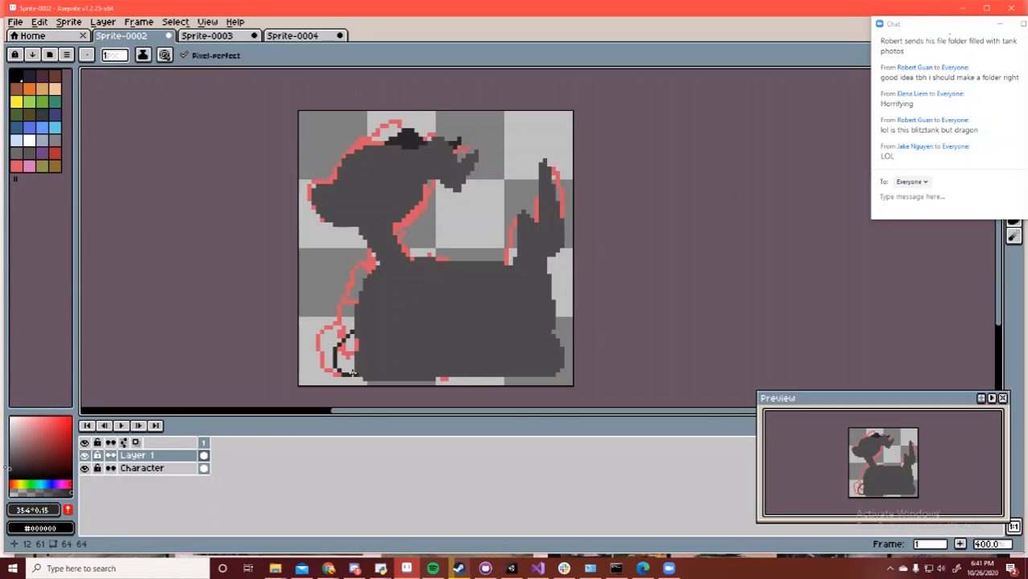
key(g)
click(352, 370)
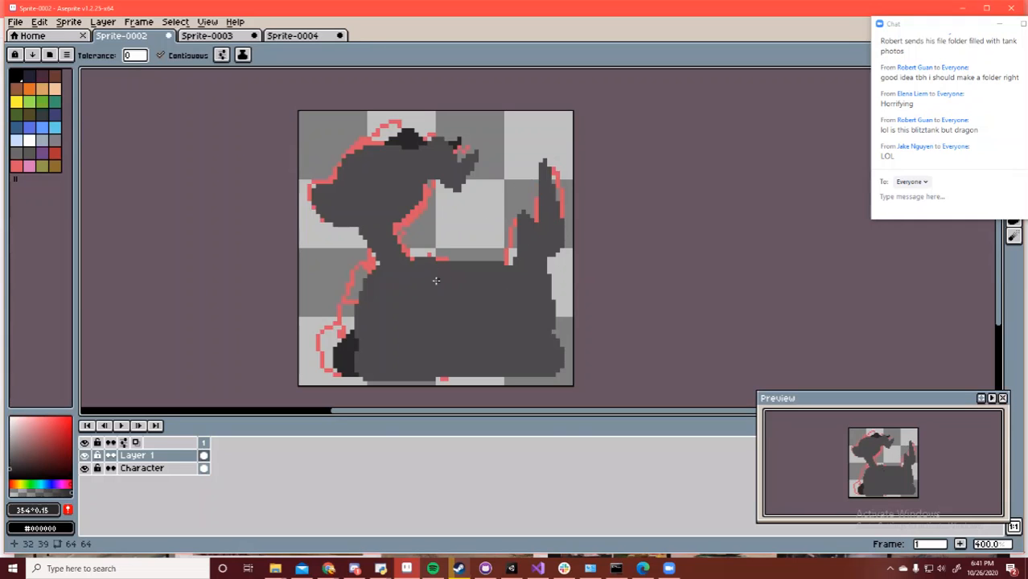
Sample the body grey #4b4b4b, then outline and fill a jagged, pointed wing on the middle of the back
alt+click(434, 282)
key(b)
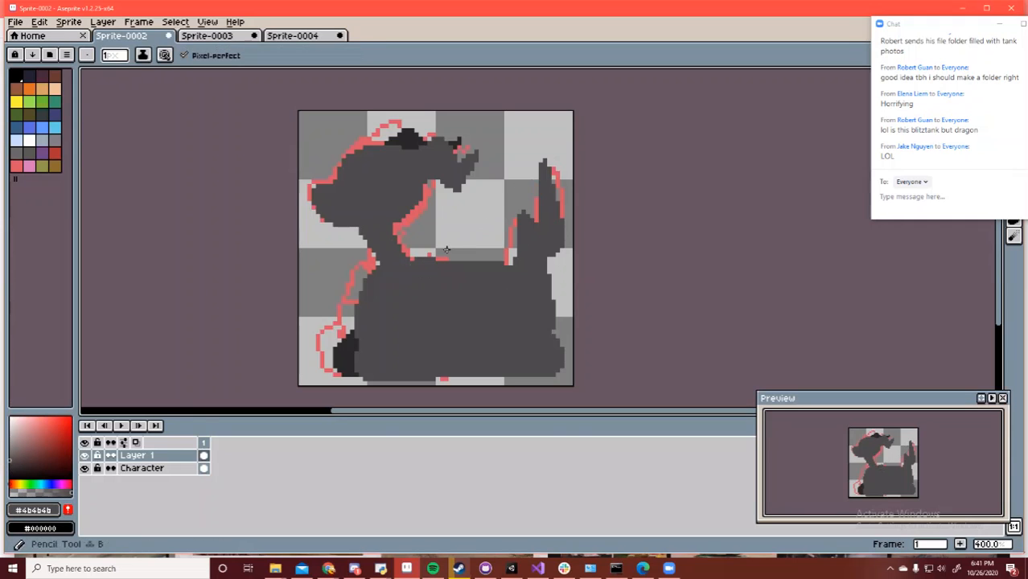
mouse_move(435, 262)
mouse_down()
mouse_move(468, 217)
mouse_move(461, 248)
mouse_up()
key(g)
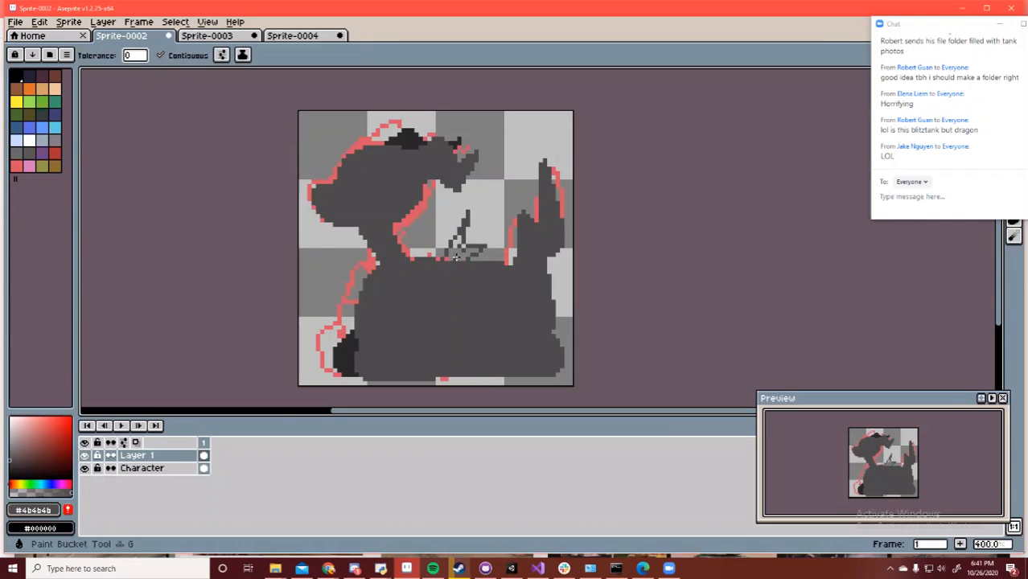
click(478, 250)
key(b)
mouse_move(470, 218)
mouse_down()
mouse_move(463, 247)
mouse_move(469, 208)
mouse_up()
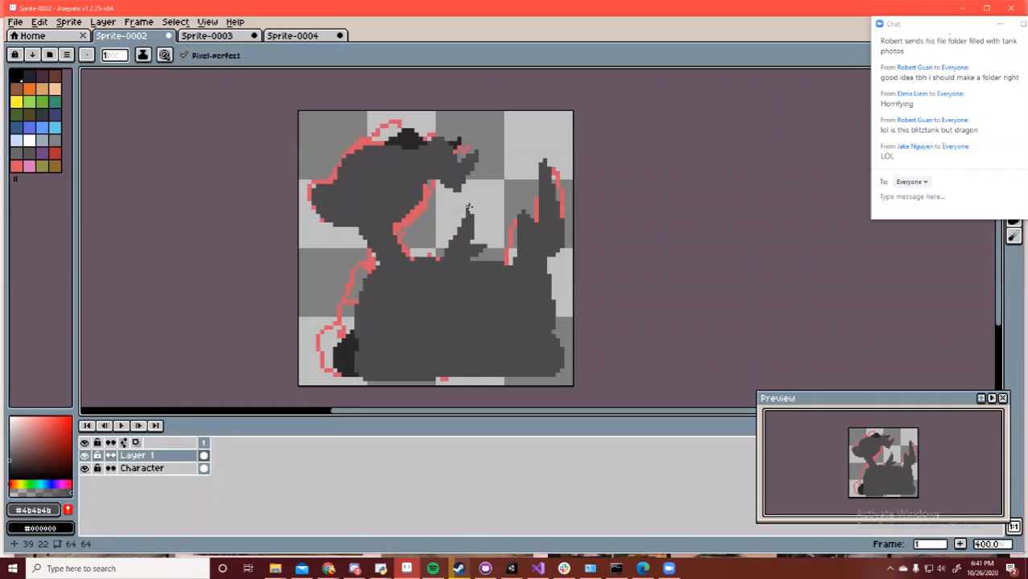
click(472, 214)
click(469, 238)
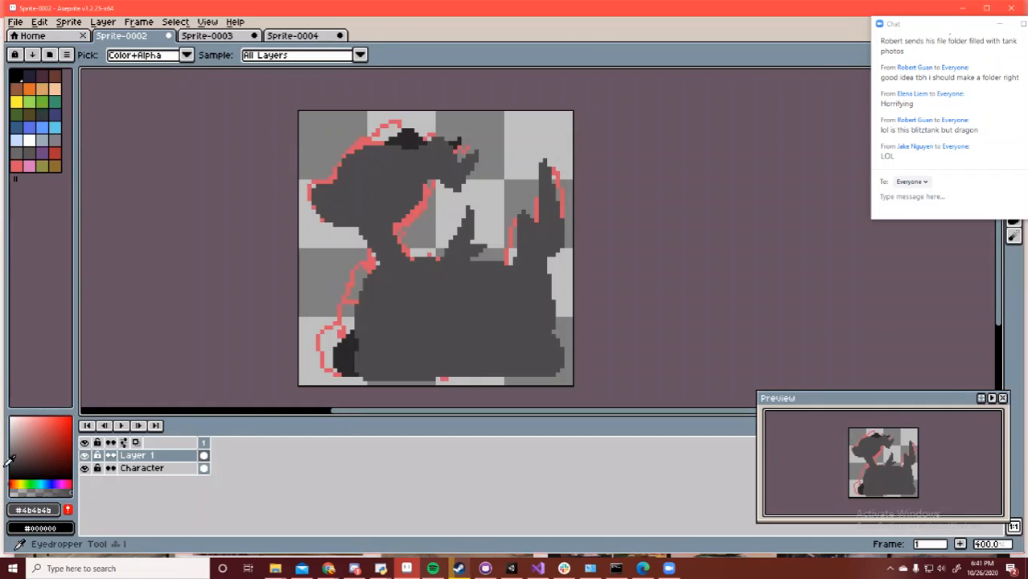
Draw and fill the far-side pointed wing between the neck and the near wing in darker grey #282828
alt+click(432, 256)
drag(433, 257, 429, 213)
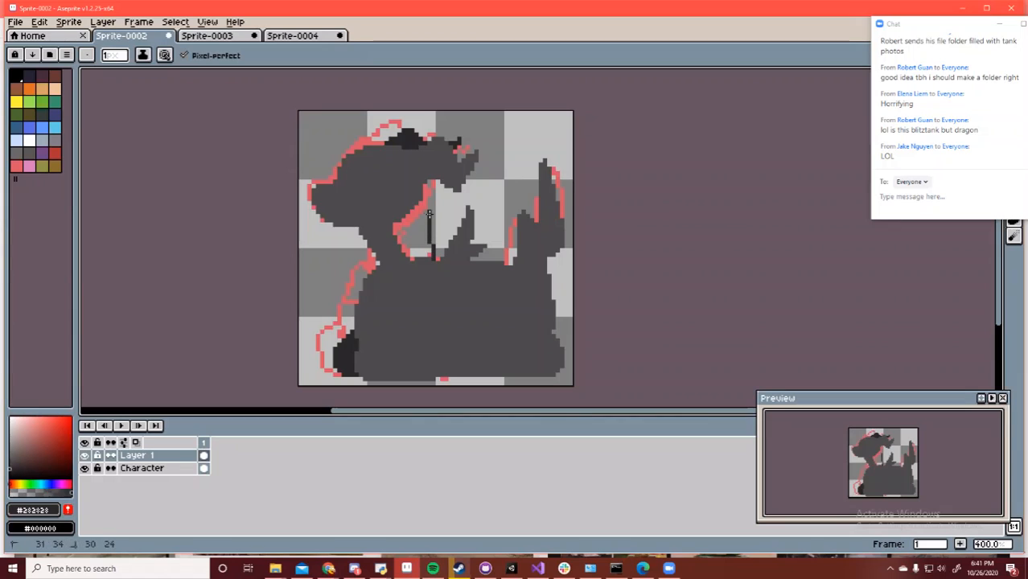
key(g)
click(438, 242)
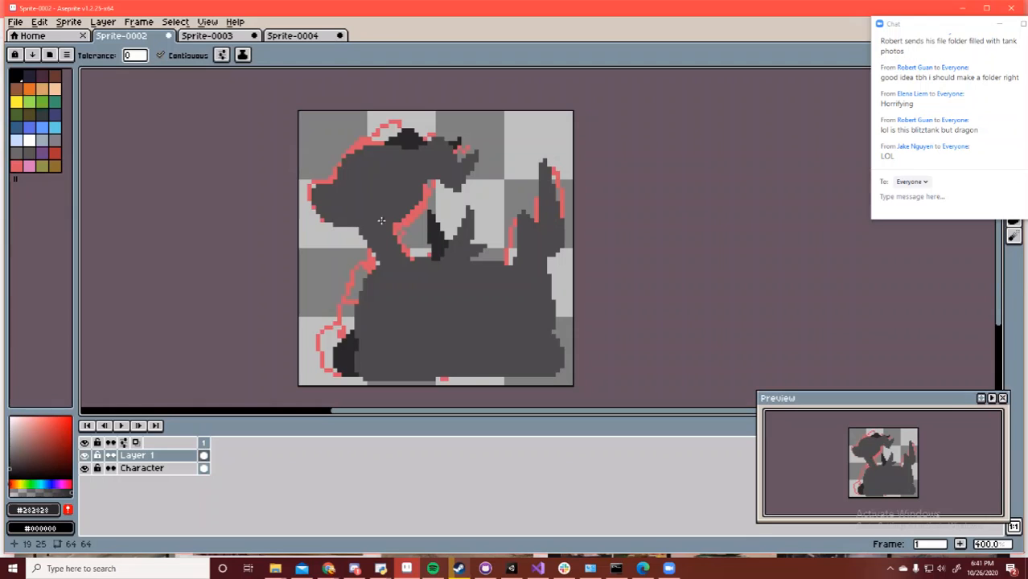
key(b)
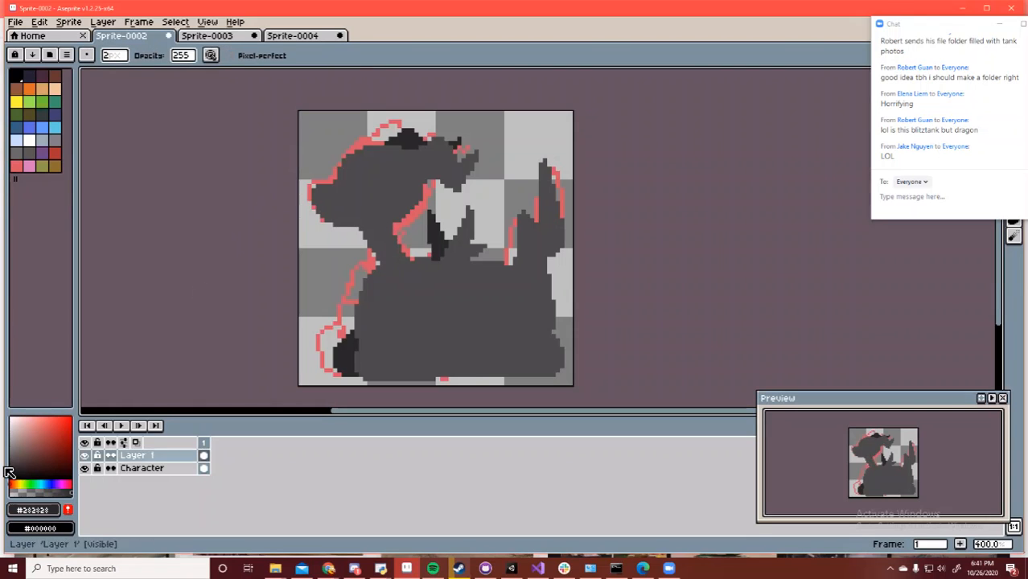
Hide the Character sketch layer and add a new layer above the silhouette layer
click(84, 468)
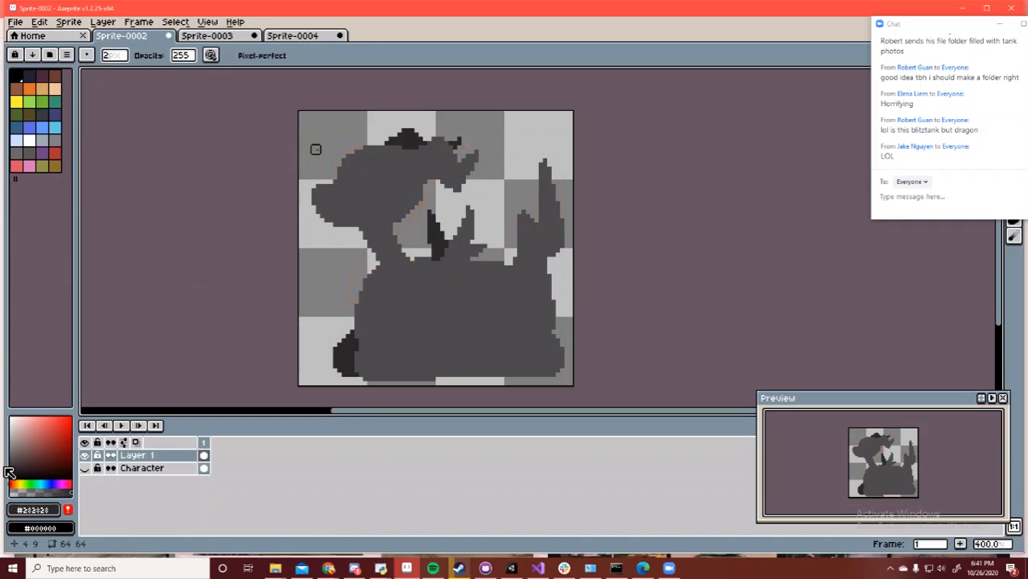
click(102, 21)
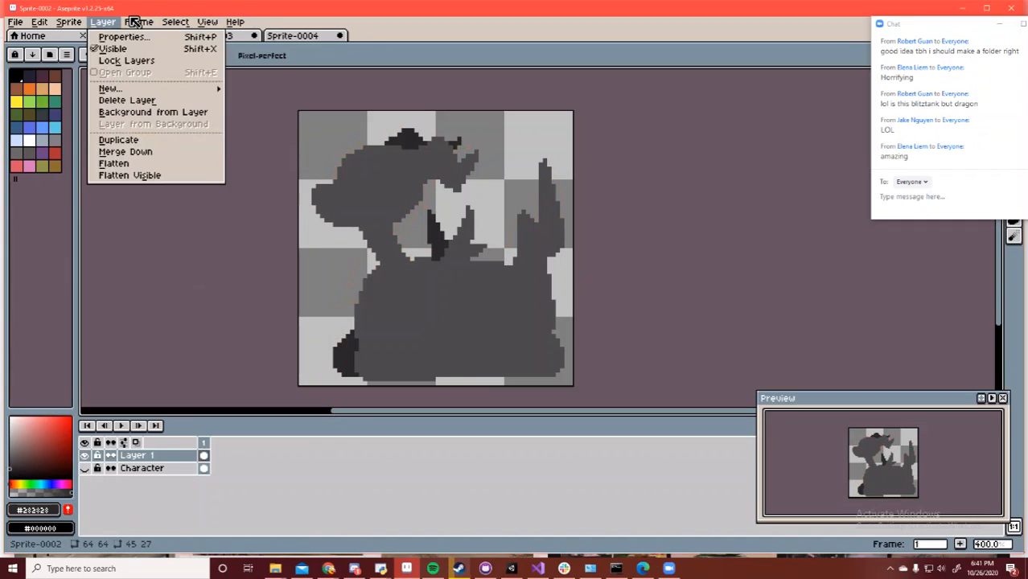
mouse_move(156, 89)
click(243, 89)
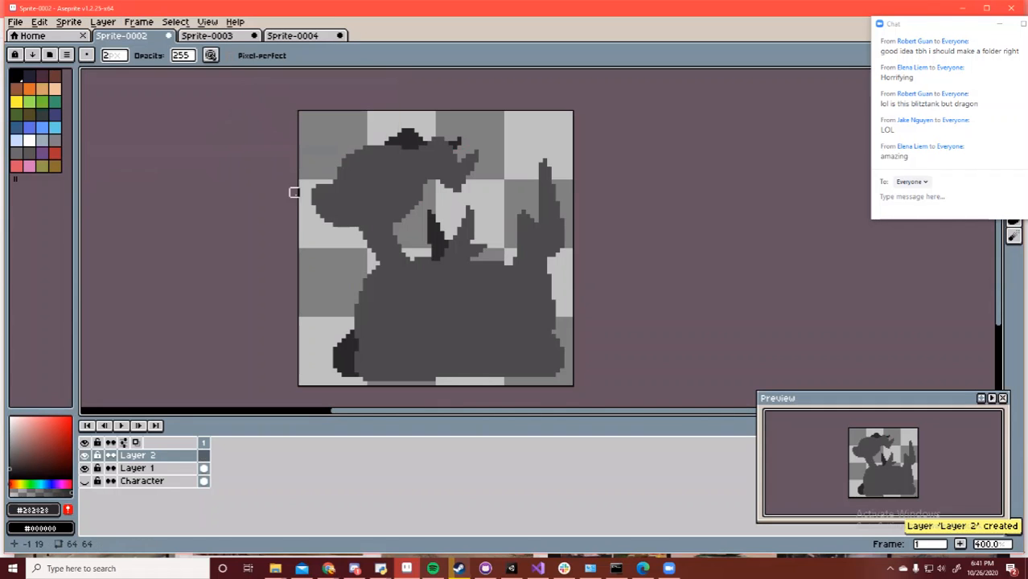
Choose black as the drawing colour and lower the opacity of Layer 1 to 179
click(36, 466)
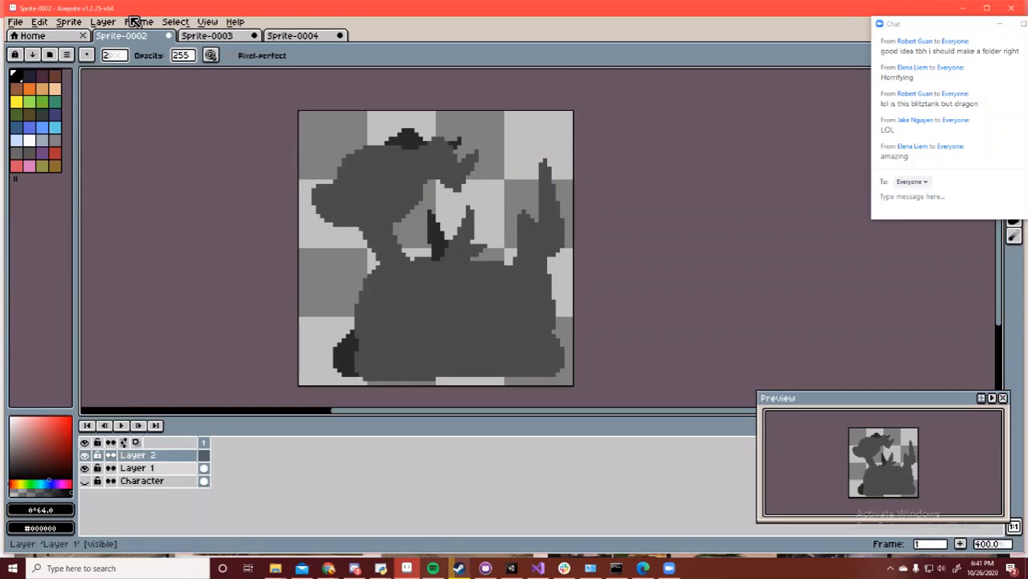
key(Down)
key(shift+p)
click(533, 310)
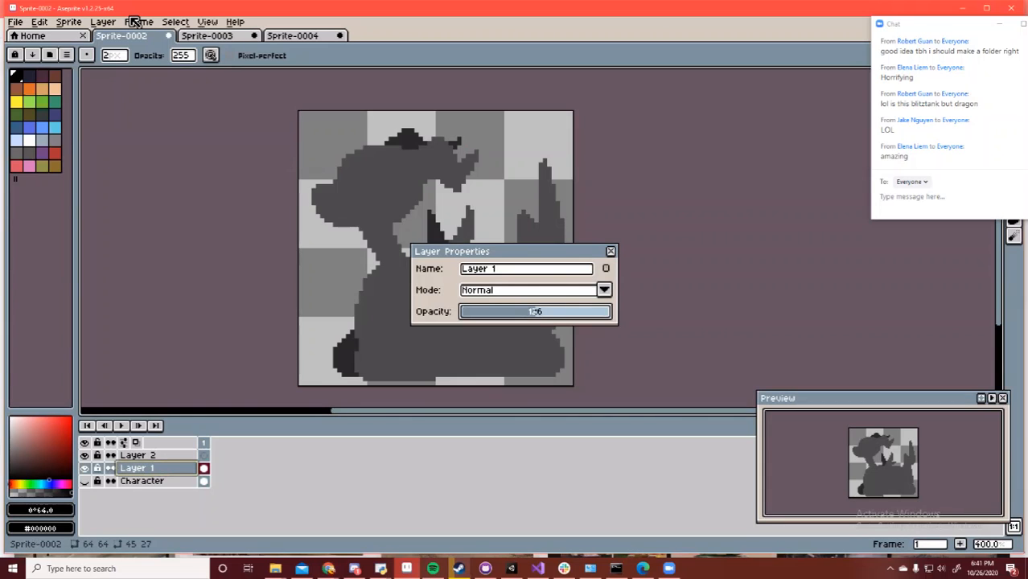
click(565, 312)
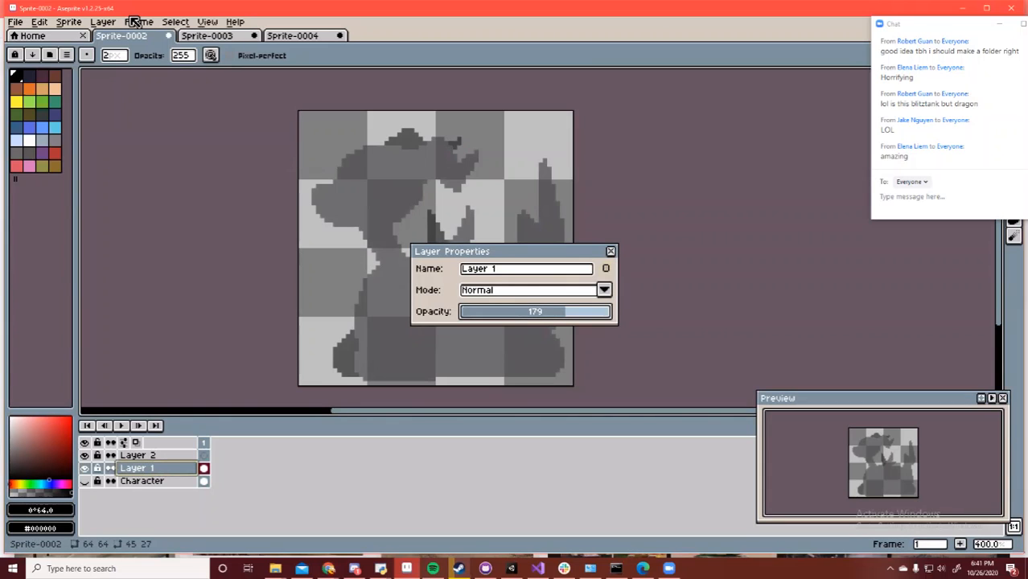
key(Return)
On Layer 2, outline the forehead, snout and lower jaw with a 1 px black line, undoing and redrawing uneven strokes
key(Up)
key(b)
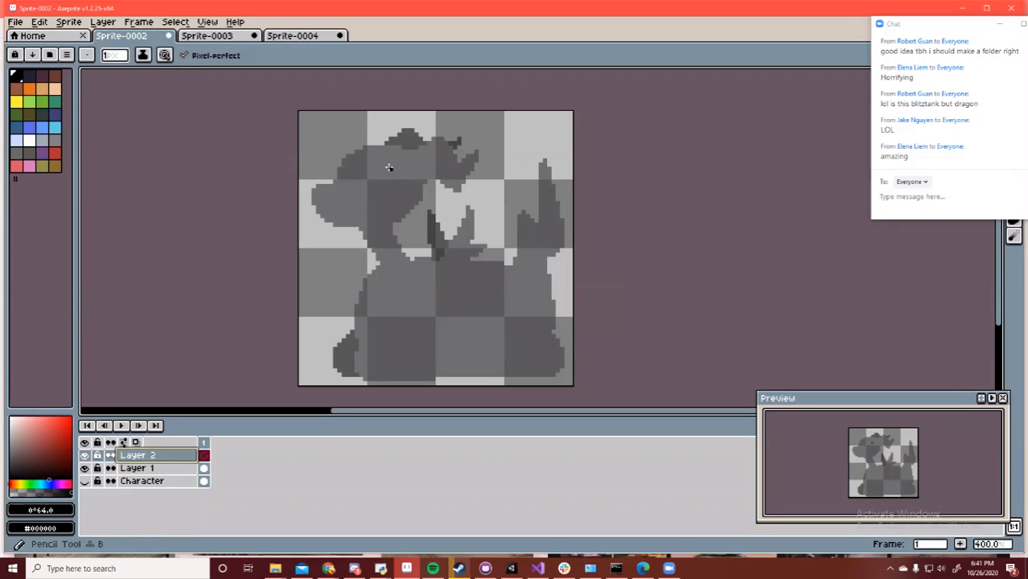
drag(389, 166, 391, 229)
key(ctrl+z)
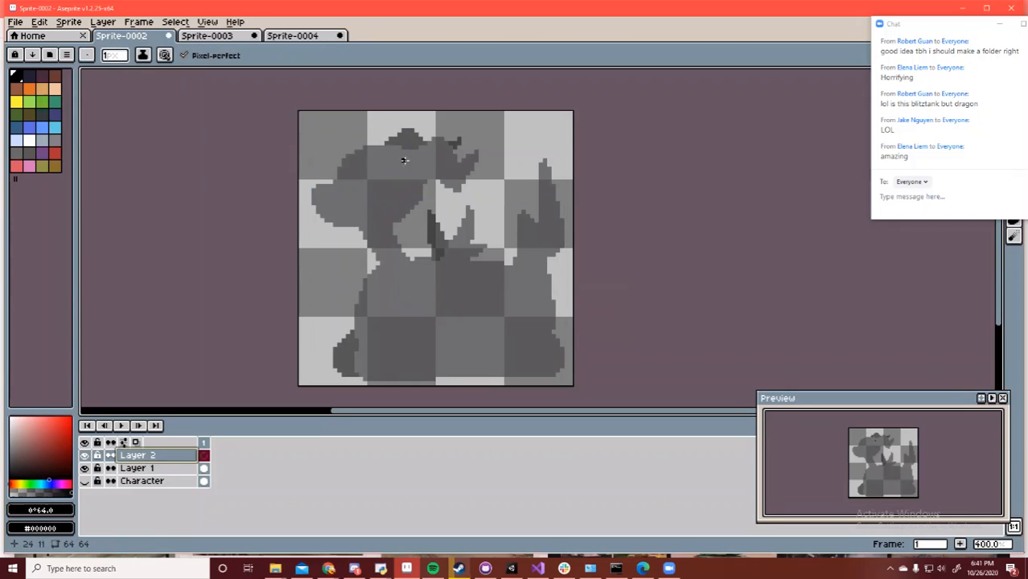
mouse_move(407, 150)
mouse_down()
mouse_move(369, 147)
mouse_move(387, 148)
mouse_up()
key(ctrl+z)
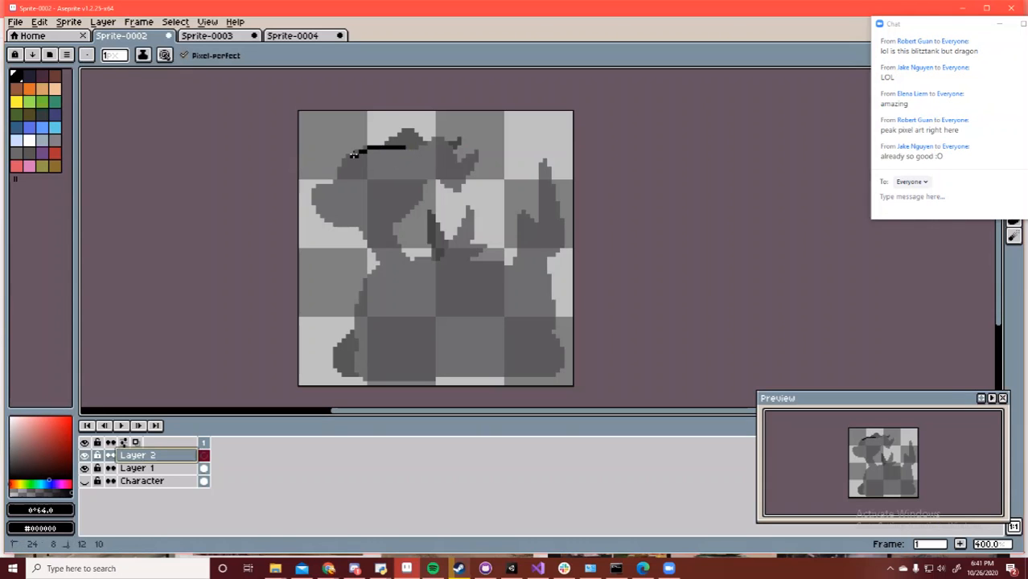
drag(340, 177, 341, 175)
key(ctrl+z)
mouse_move(404, 148)
mouse_down()
mouse_move(348, 158)
mouse_move(342, 180)
mouse_move(316, 187)
mouse_move(329, 226)
mouse_move(335, 185)
mouse_move(313, 188)
mouse_move(326, 215)
mouse_move(362, 229)
mouse_move(314, 211)
mouse_move(357, 229)
mouse_up()
key(ctrl+z)
key(ctrl+z)
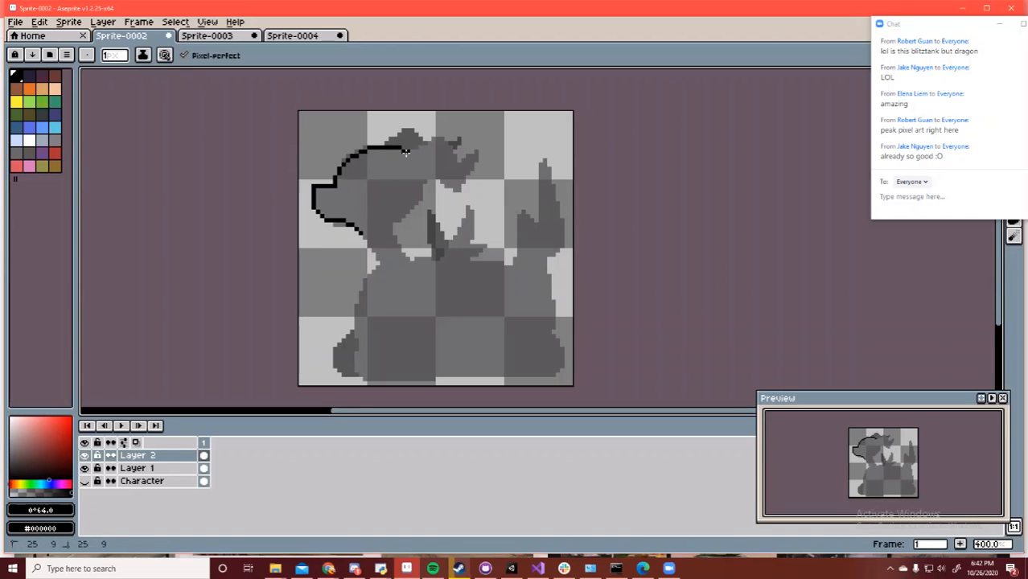
Continue the black outline around the back of the head and its horns, including the bump on top and the far horn
mouse_move(403, 149)
mouse_down()
mouse_move(441, 137)
mouse_move(457, 158)
mouse_move(481, 152)
mouse_up()
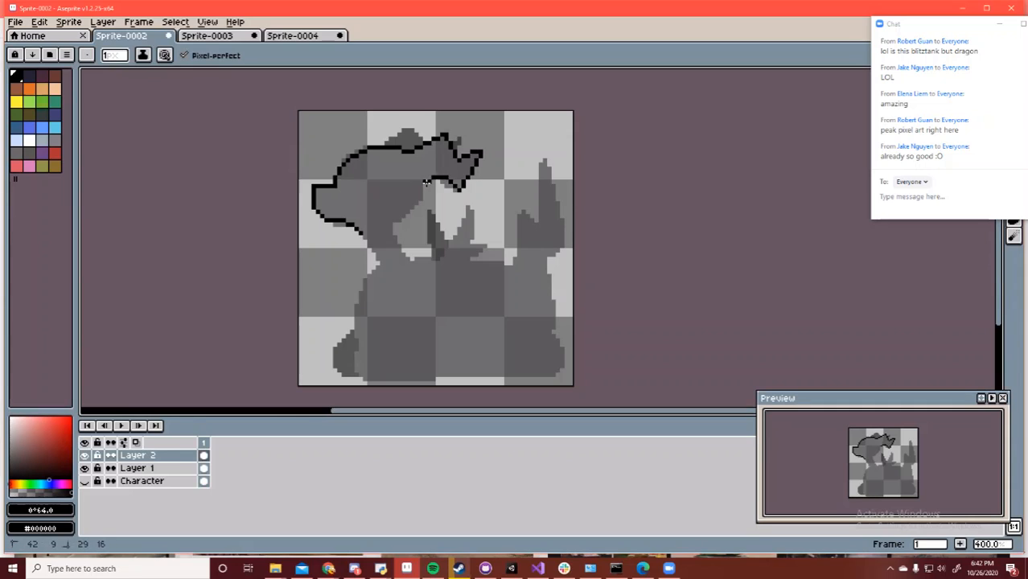
drag(386, 145, 404, 128)
drag(455, 152, 458, 146)
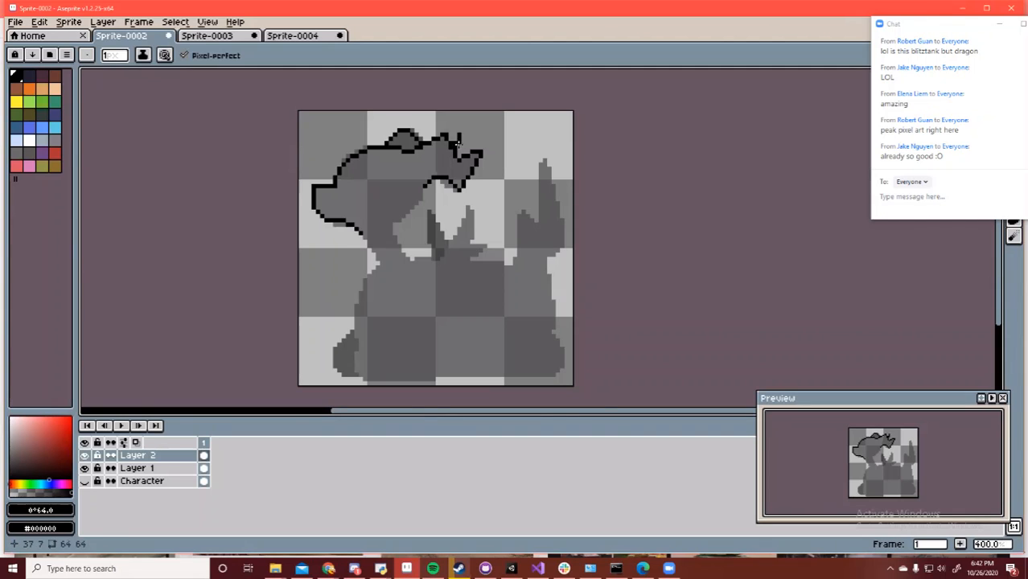
Outline both sides of the neck down to the body in black and clean up the pixels at its rear base
drag(424, 187, 420, 216)
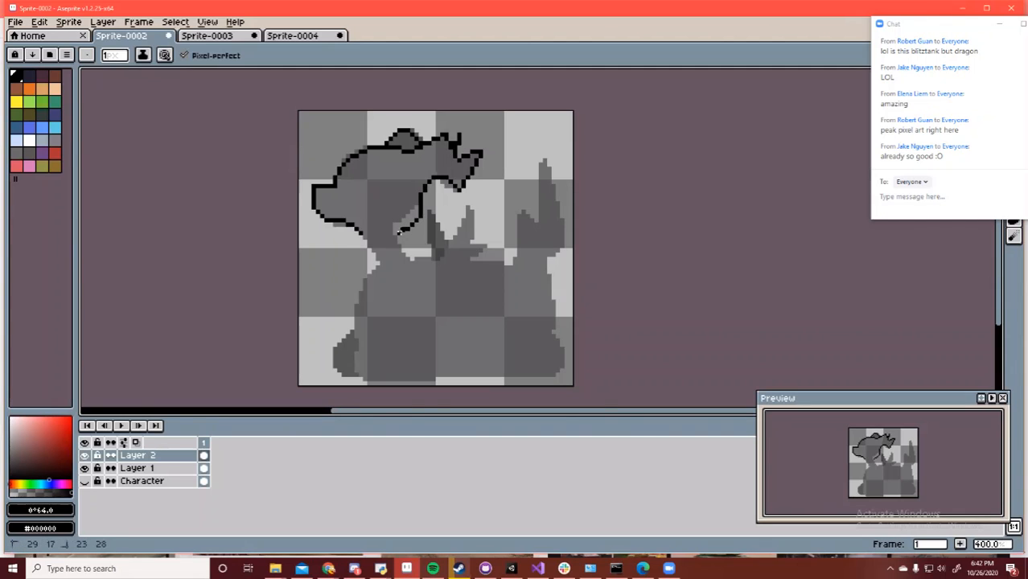
key(ctrl+z)
drag(403, 249, 408, 259)
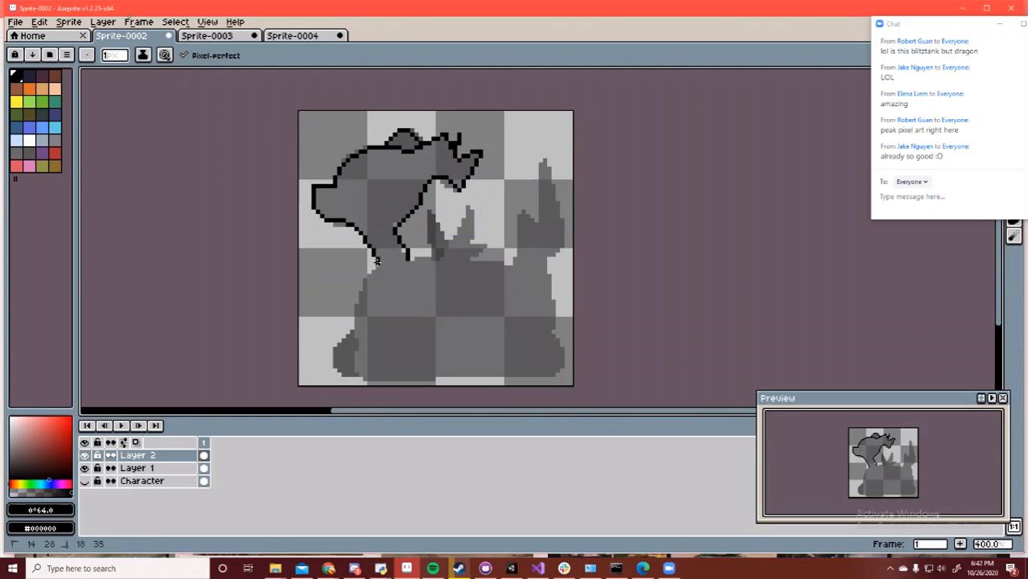
key(w)
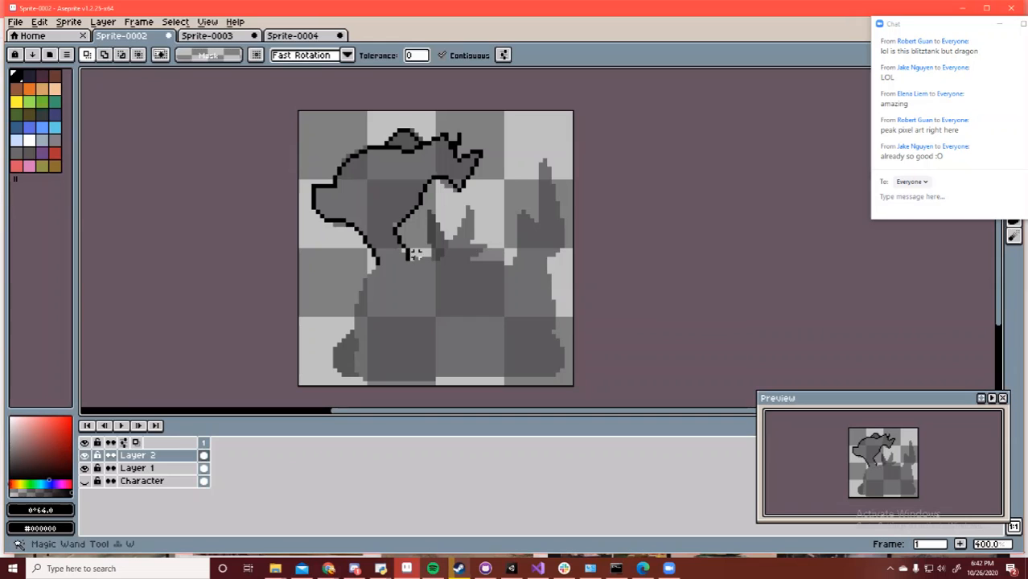
click(415, 254)
key(ctrl+d)
key(e)
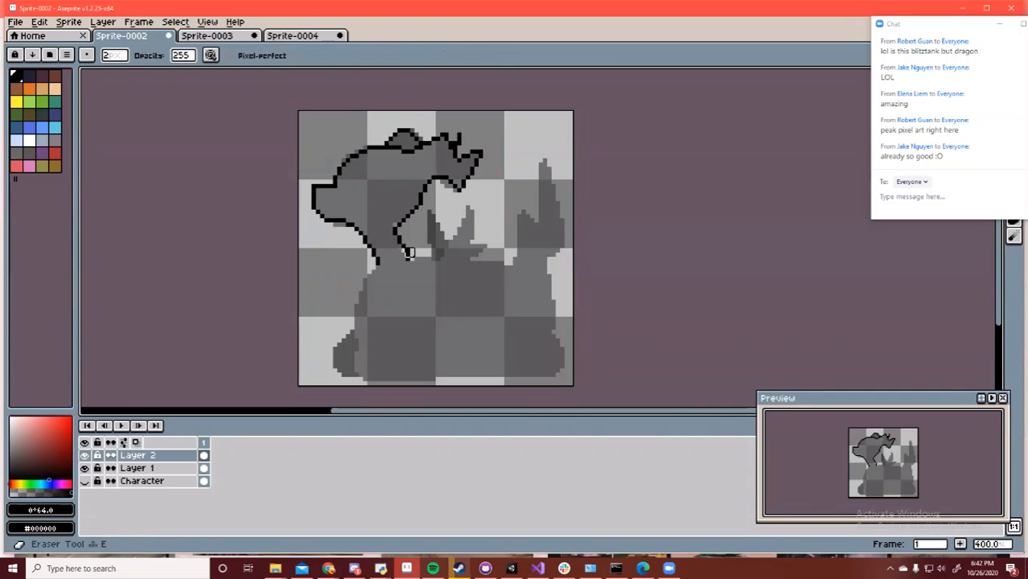
key(b)
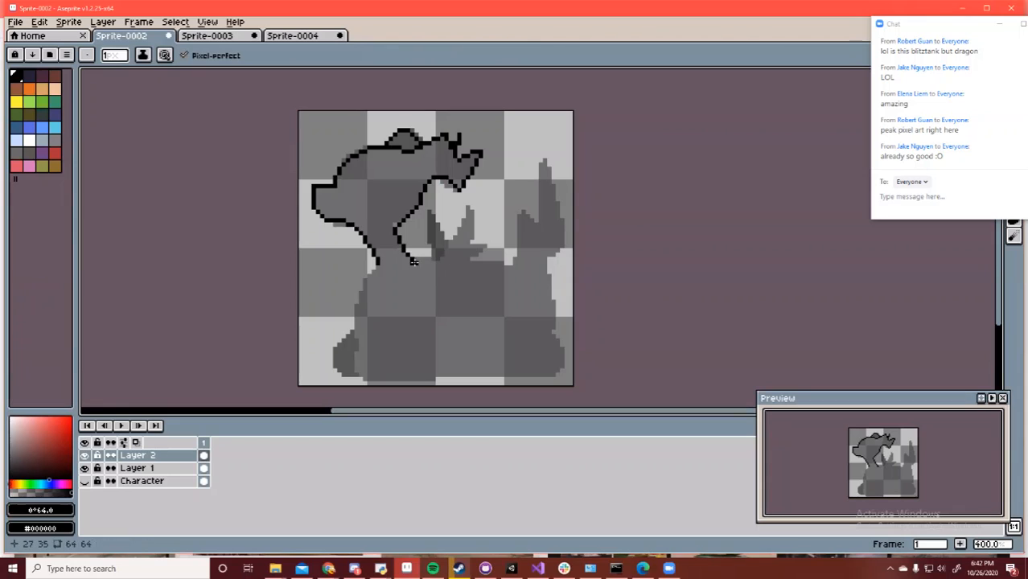
Trace the body's top edge behind the neck and outline both pointed wings in black
drag(412, 259, 439, 262)
key(ctrl+z)
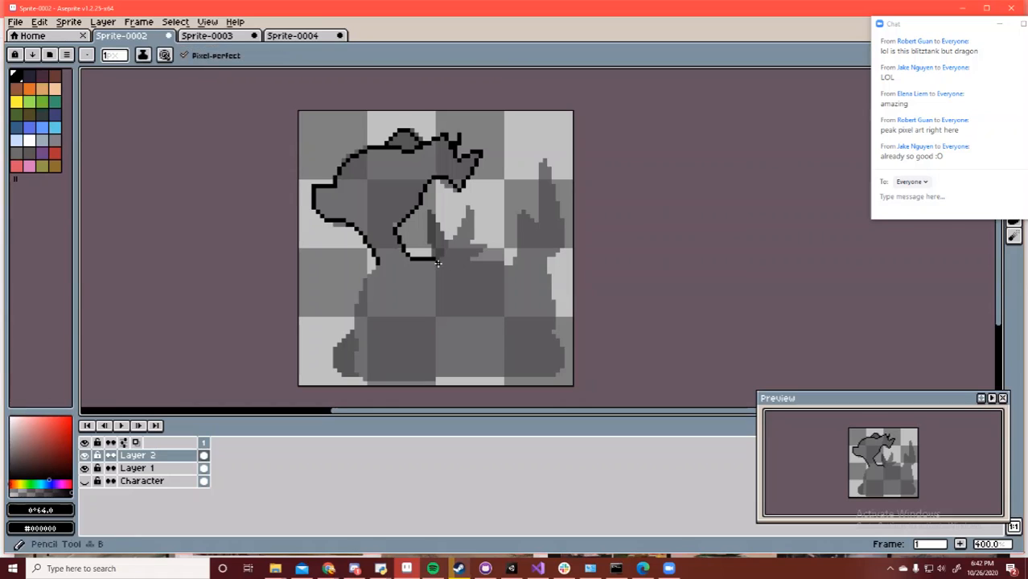
mouse_move(439, 261)
mouse_down()
mouse_move(476, 200)
mouse_move(473, 240)
mouse_move(488, 242)
mouse_move(469, 262)
mouse_move(432, 256)
mouse_move(441, 223)
mouse_up()
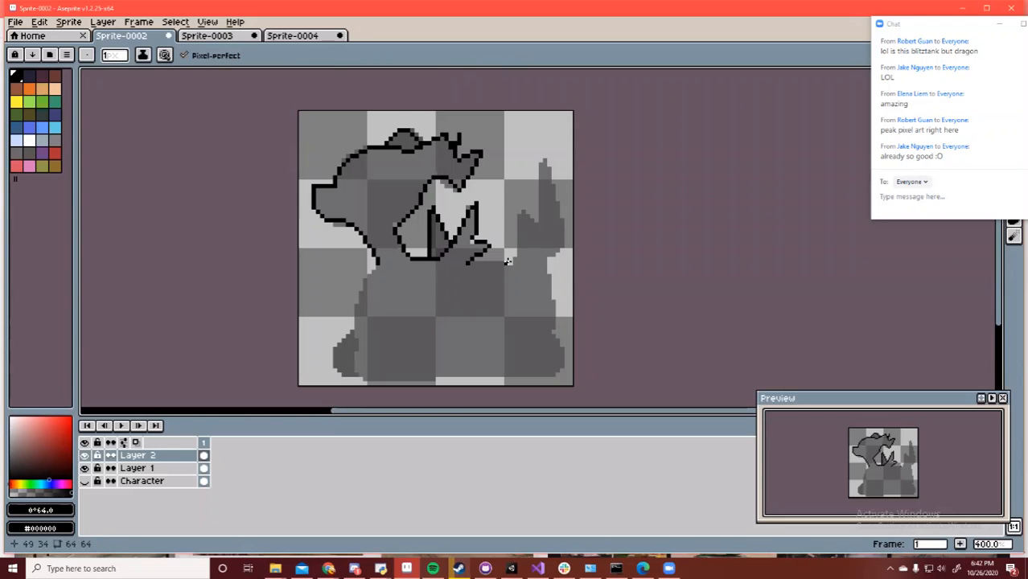
Outline the back behind the wings and the two-pointed tail in black, down to the upper rear of the body
mouse_move(468, 263)
mouse_down()
mouse_move(522, 260)
mouse_move(514, 264)
mouse_move(520, 216)
mouse_move(540, 229)
mouse_move(540, 152)
mouse_move(561, 246)
mouse_move(546, 280)
mouse_up()
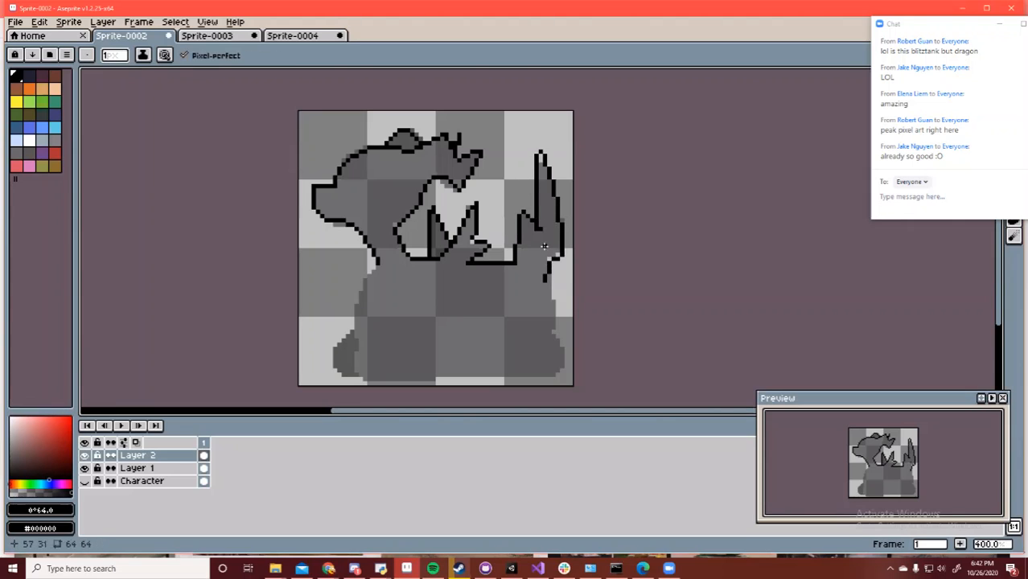
key(e)
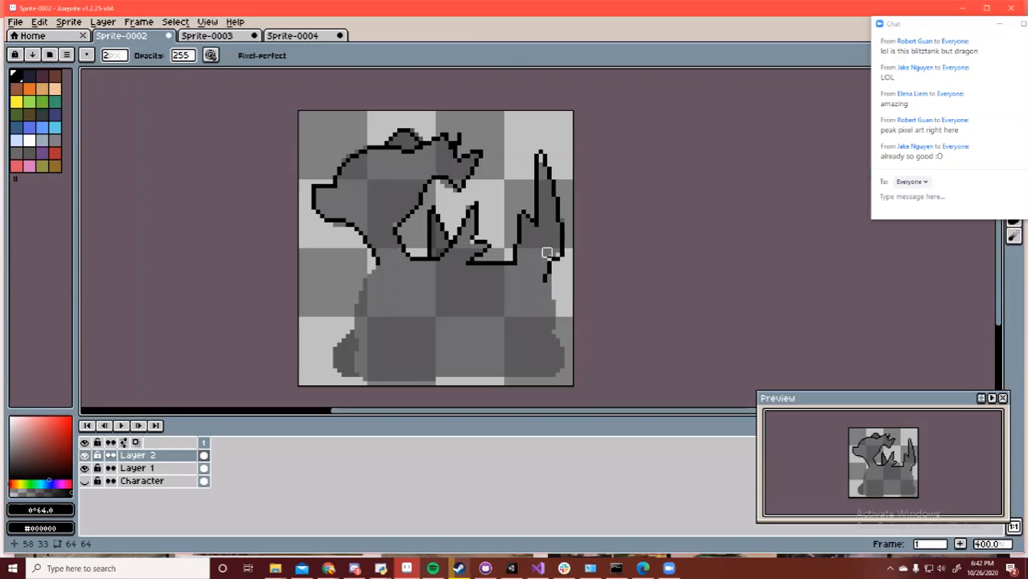
key(b)
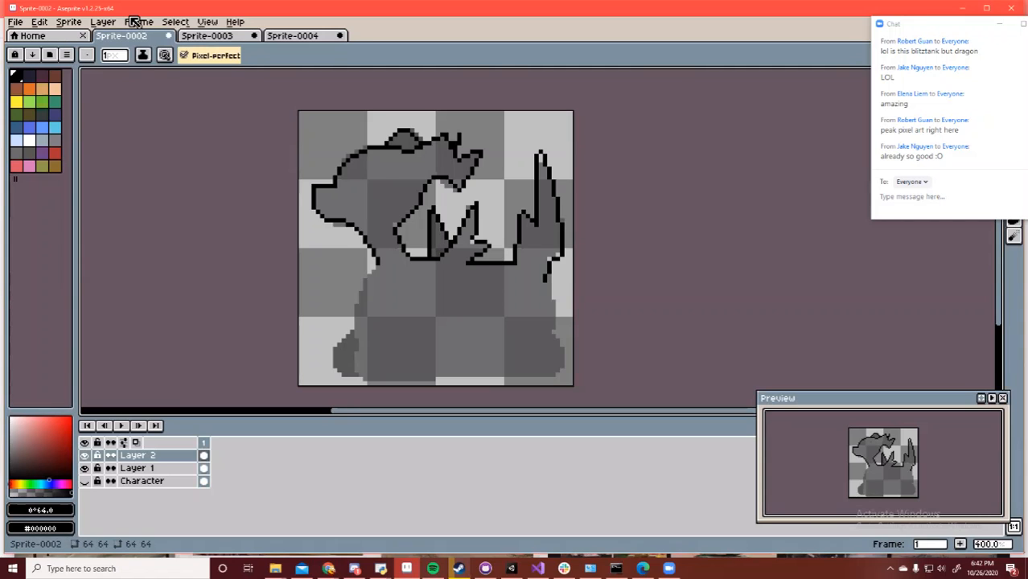
Compare a spiral stroke drawn with pixel-perfect off against one drawn with it on, and erase both test spirals
click(210, 55)
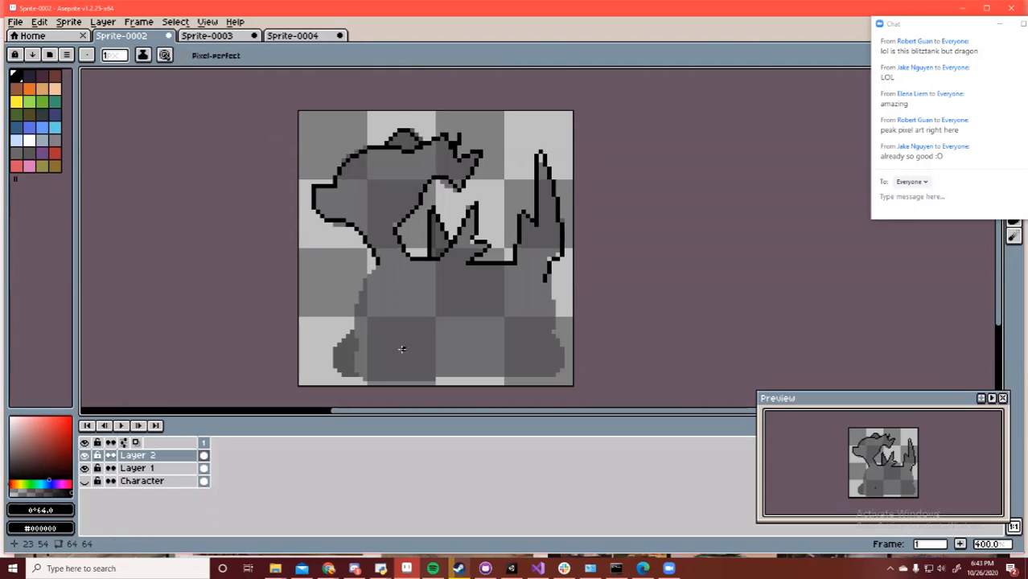
mouse_move(417, 310)
mouse_down()
mouse_move(400, 301)
mouse_move(402, 359)
mouse_move(389, 330)
mouse_move(394, 341)
mouse_up()
click(184, 56)
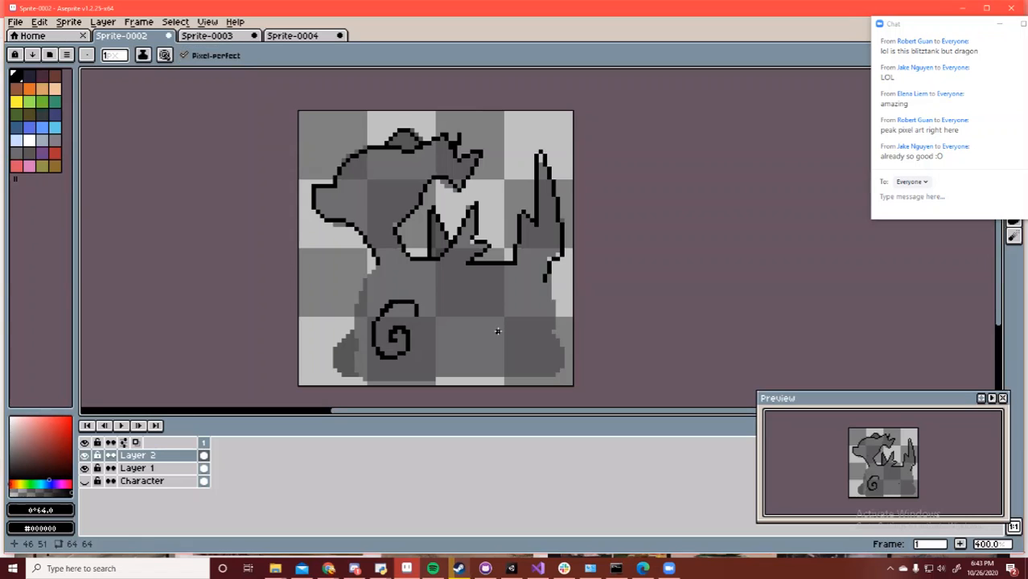
mouse_move(481, 309)
mouse_down()
mouse_move(465, 364)
mouse_move(487, 328)
mouse_move(470, 341)
mouse_up()
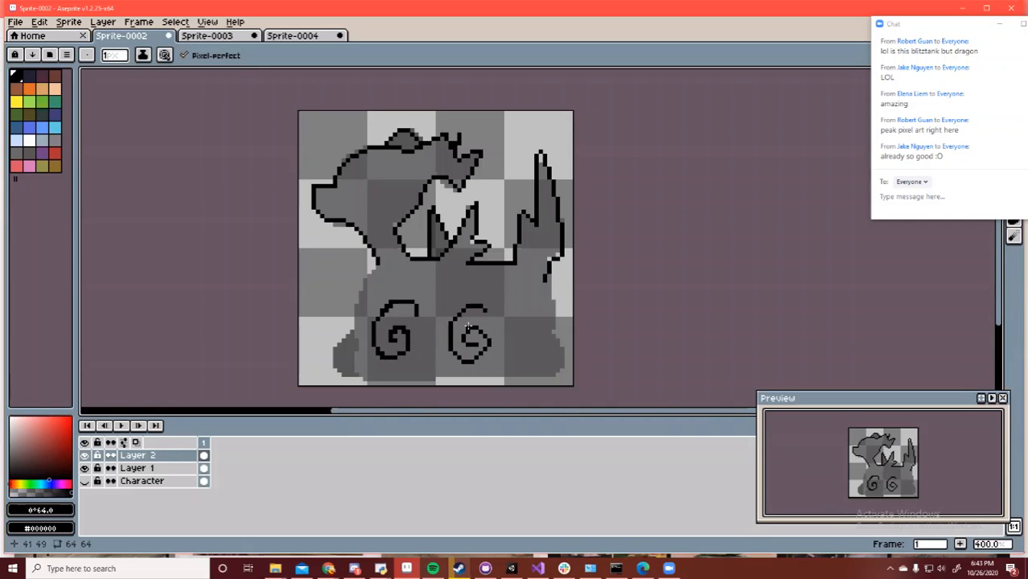
key(e)
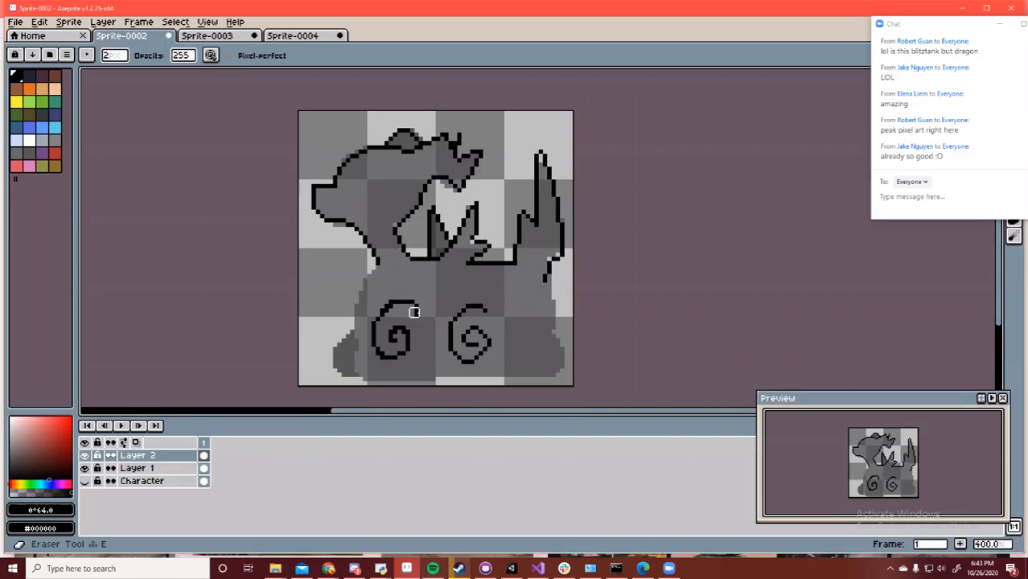
mouse_move(414, 308)
mouse_down()
mouse_move(362, 339)
mouse_move(372, 348)
mouse_move(362, 355)
mouse_move(375, 321)
mouse_move(375, 356)
mouse_move(393, 364)
mouse_move(482, 309)
mouse_move(436, 351)
mouse_move(495, 330)
mouse_move(444, 352)
mouse_up()
Extend the black outline down the rear and front sides of the body toward the tank base
key(b)
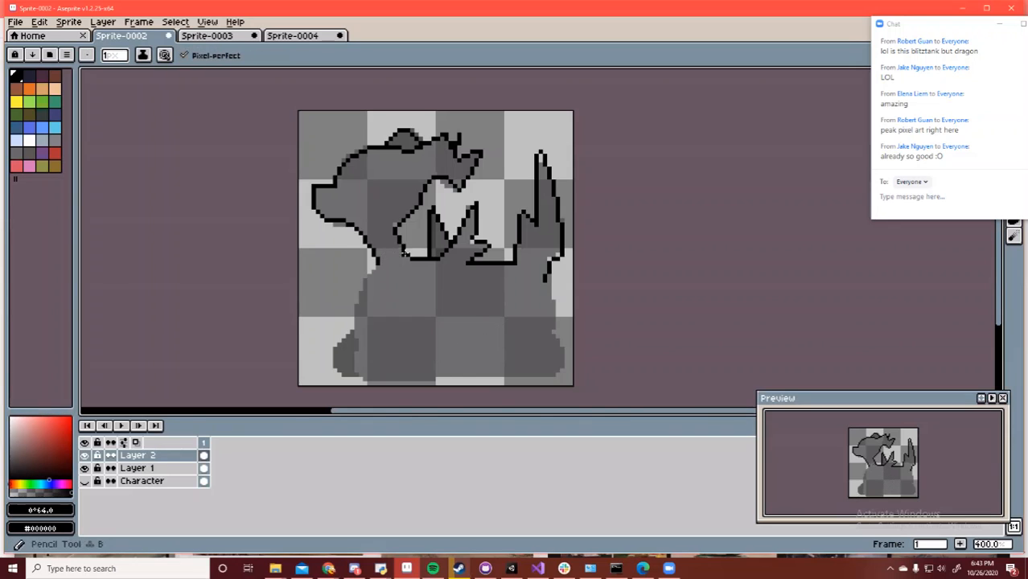
drag(545, 281, 545, 326)
drag(377, 266, 363, 338)
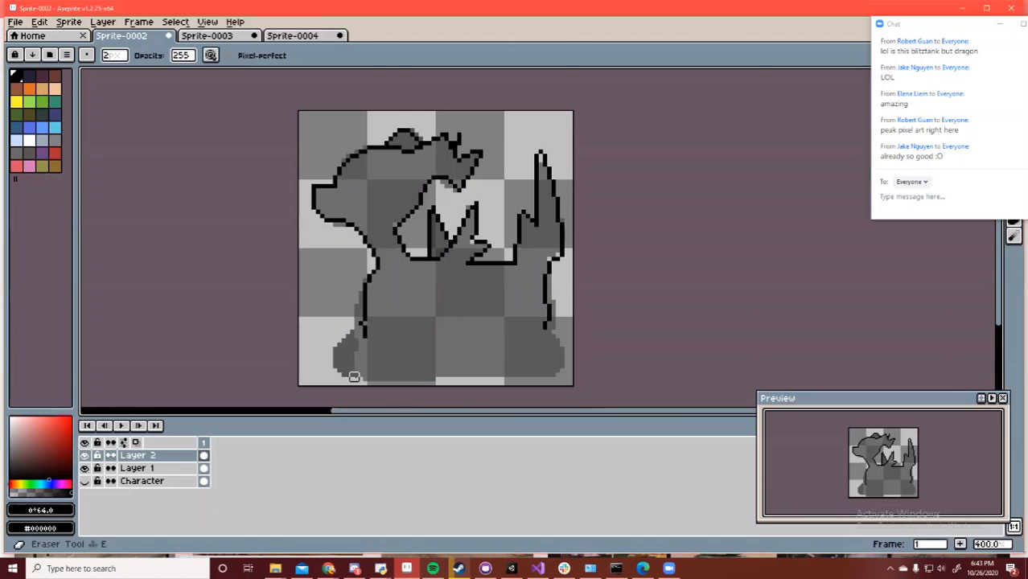
Clean up the stray pixels near the lower end of the body's front outline
key(z)
click(354, 342)
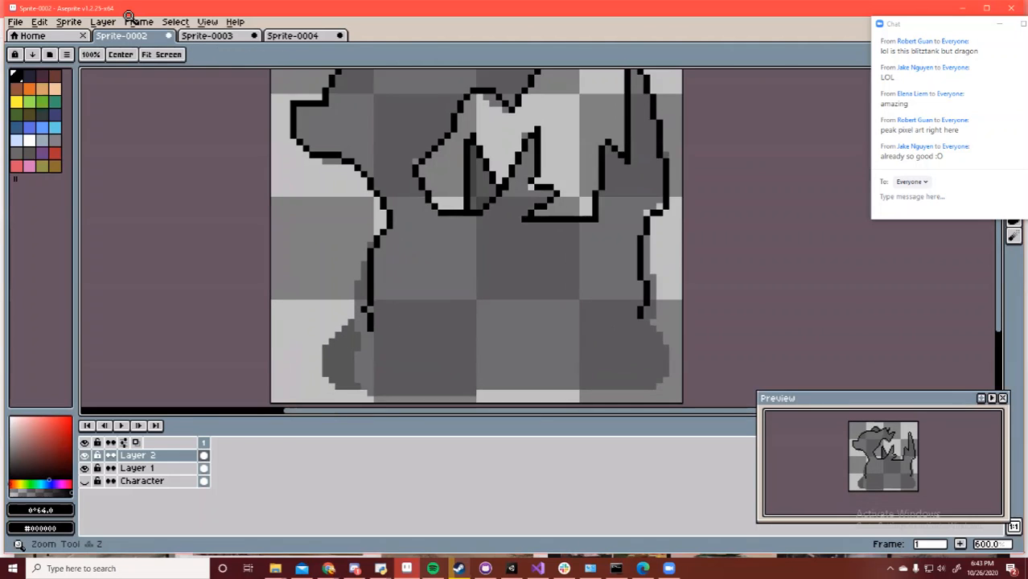
key(b)
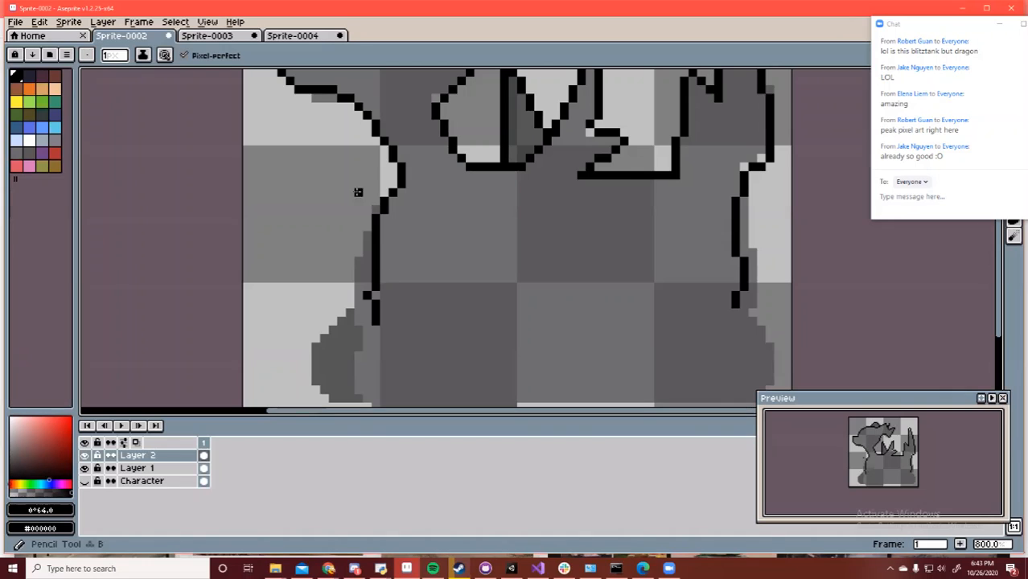
drag(427, 218, 419, 293)
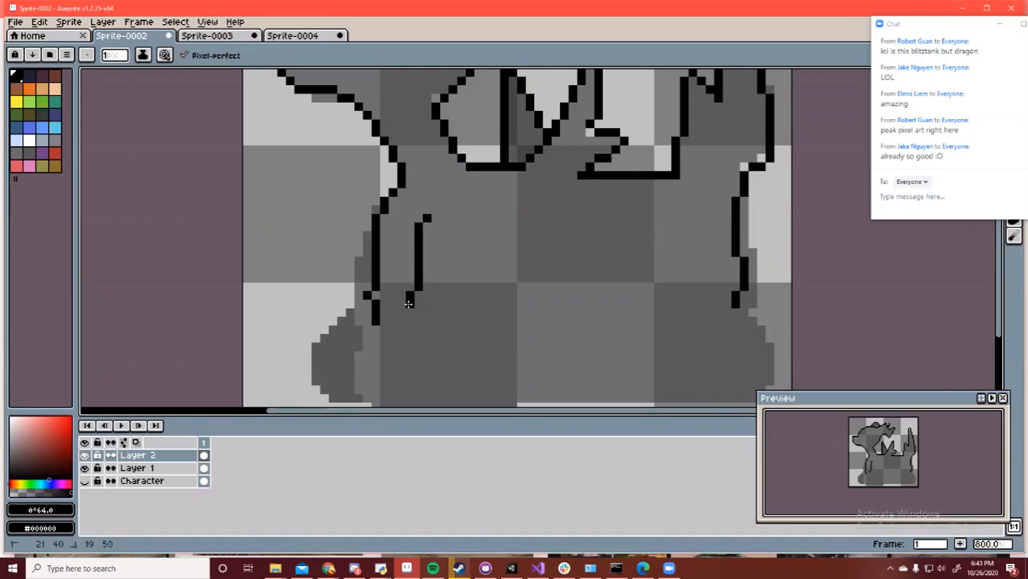
key(ctrl+z)
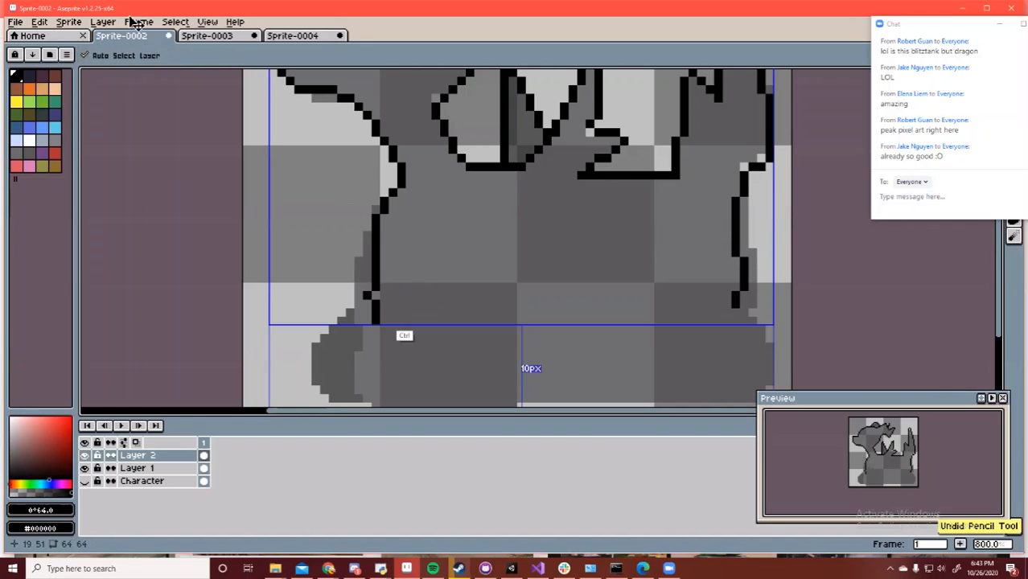
key(e)
click(362, 300)
key(b)
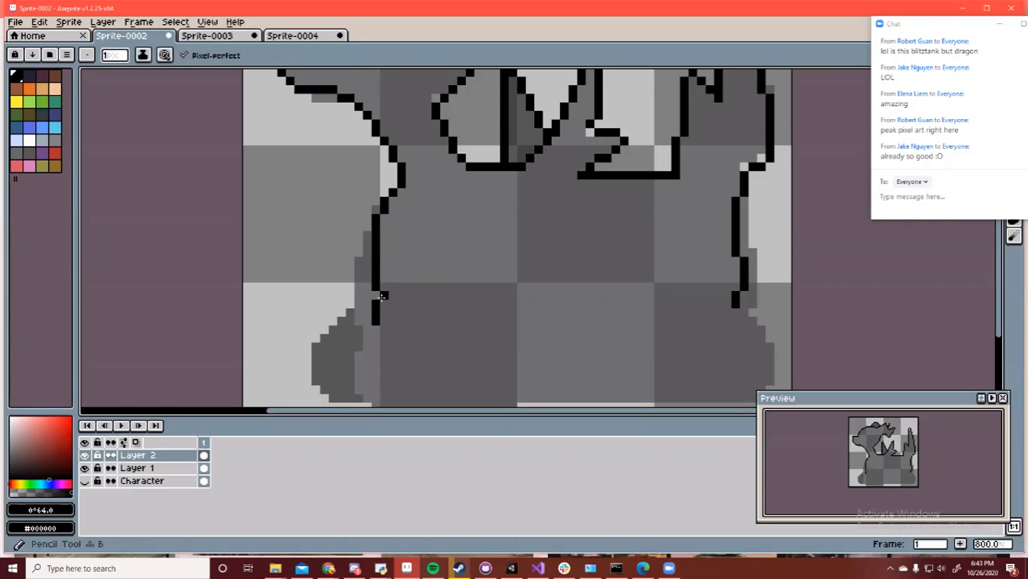
Straighten the lower part of the body's rear outline into a clean vertical line
key(h)
key(minus)
key(minus)
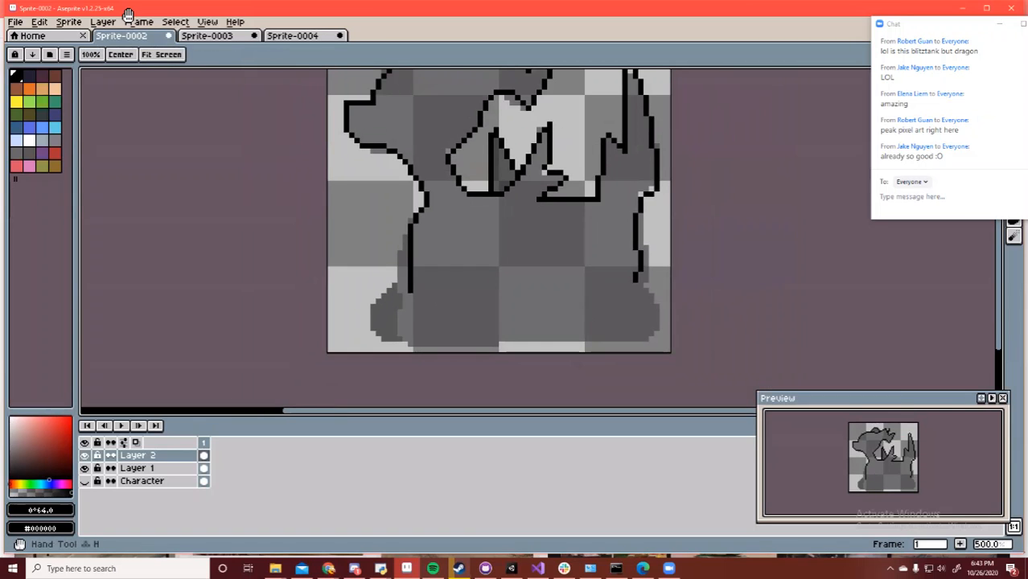
key(b)
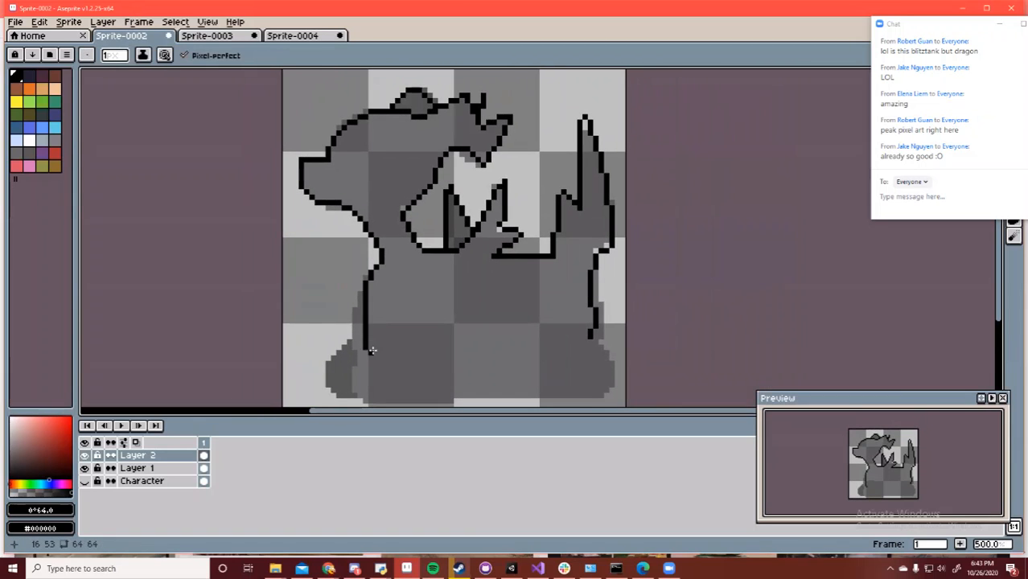
key(e)
drag(594, 312, 591, 326)
key(b)
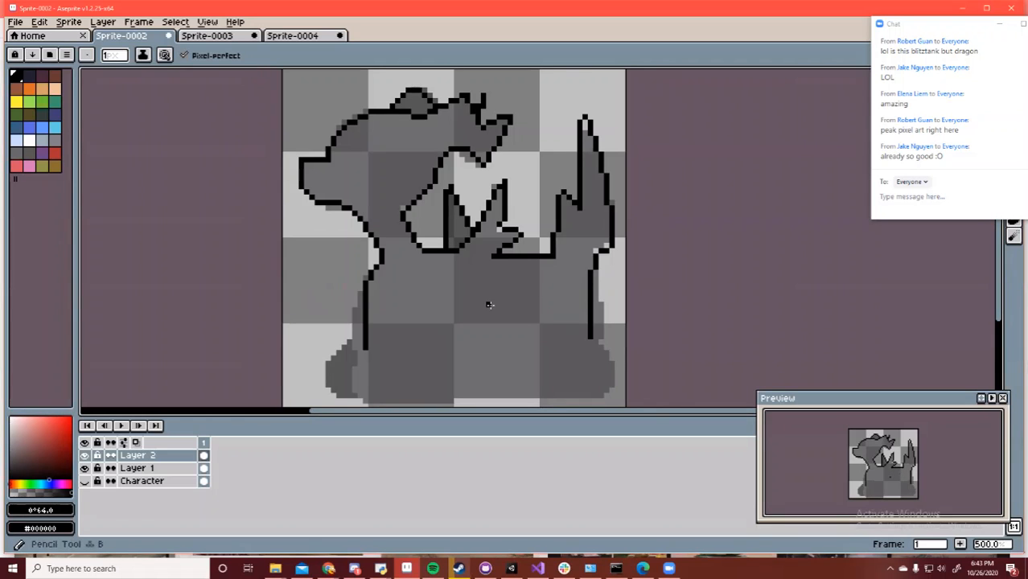
drag(487, 301, 427, 339)
key(ctrl+z)
drag(477, 280, 482, 344)
key(ctrl+z)
drag(480, 281, 481, 338)
key(ctrl+z)
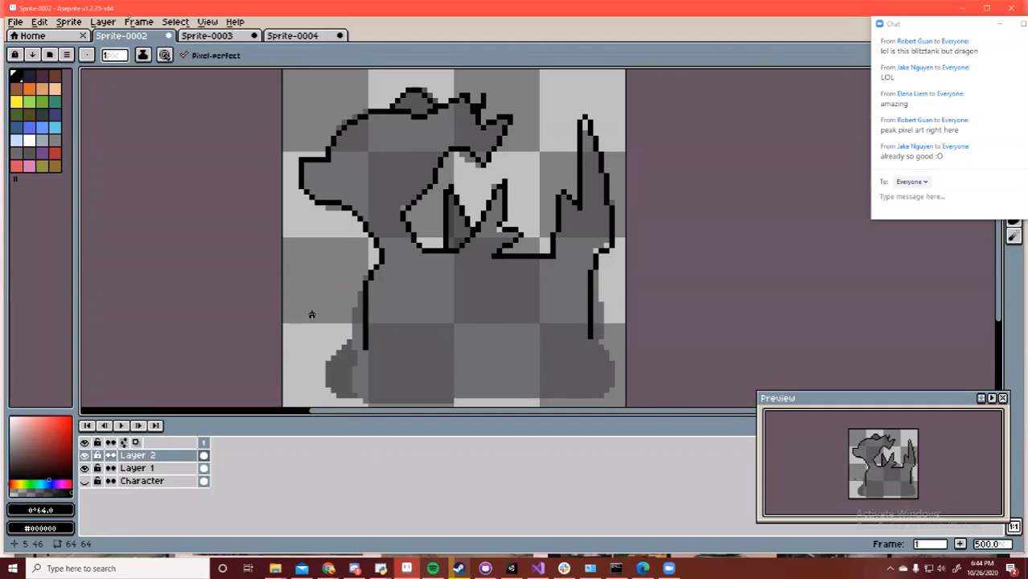
drag(383, 346, 368, 347)
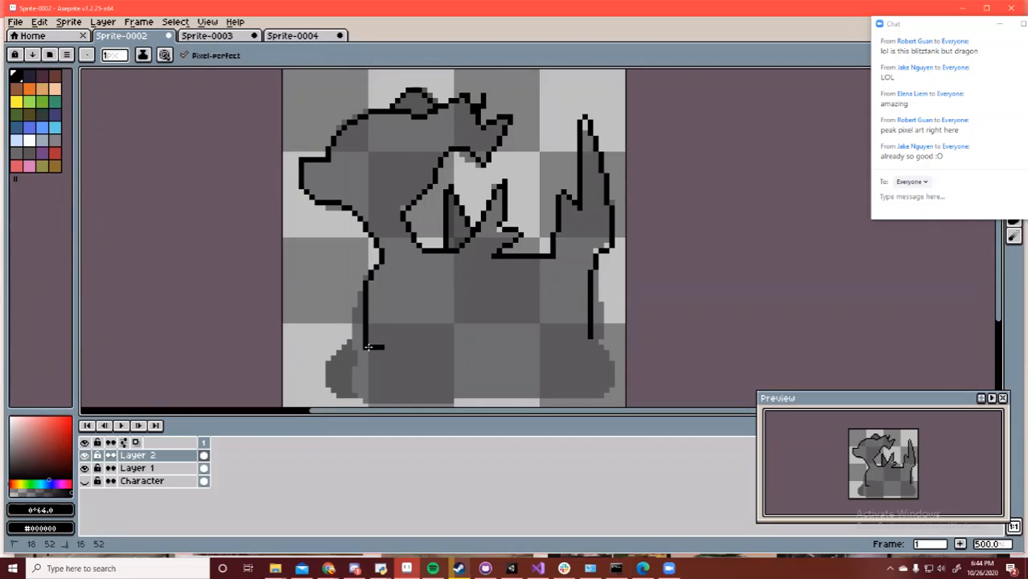
drag(364, 396, 370, 402)
key(ctrl+z)
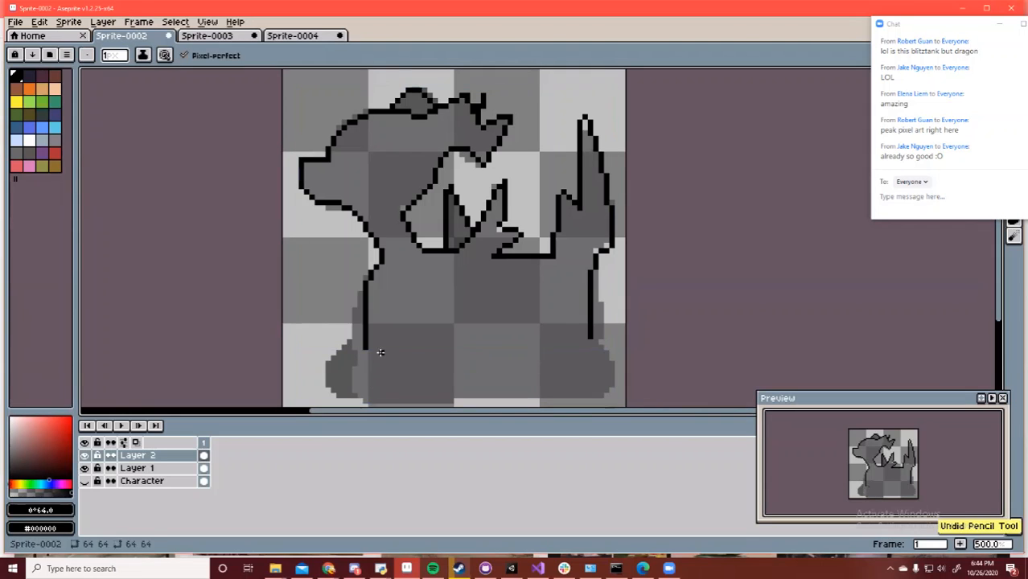
Outline the rounded front end of the near tank tread in black and begin its bottom edge
drag(382, 352, 368, 353)
mouse_move(353, 387)
mouse_down()
mouse_move(368, 400)
mouse_move(426, 403)
mouse_move(436, 351)
mouse_up()
key(e)
key(b)
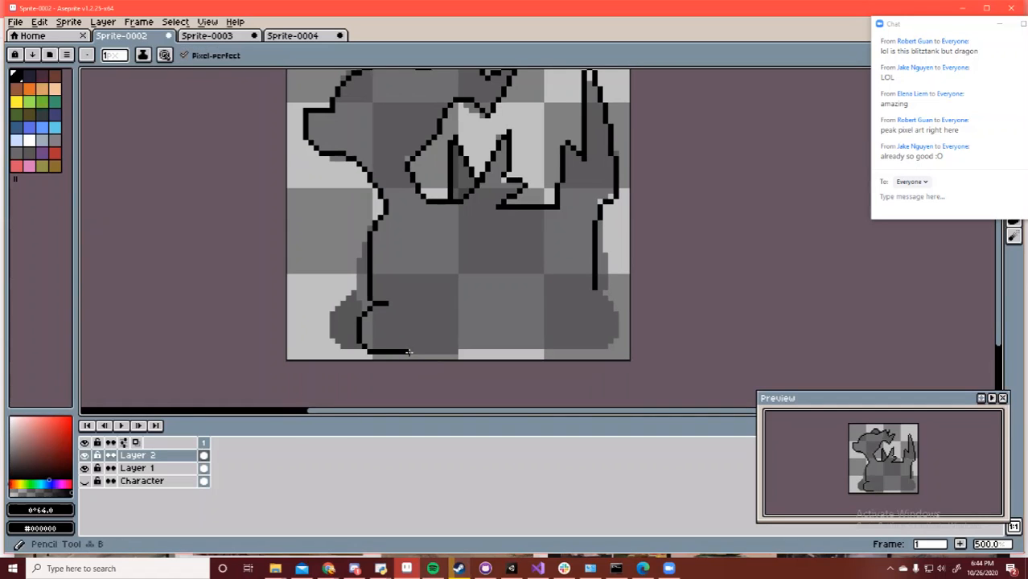
Draw the near tread's straight top and bottom edges in black and close it with a rounded rear end
shift+click(599, 347)
shift+click(599, 352)
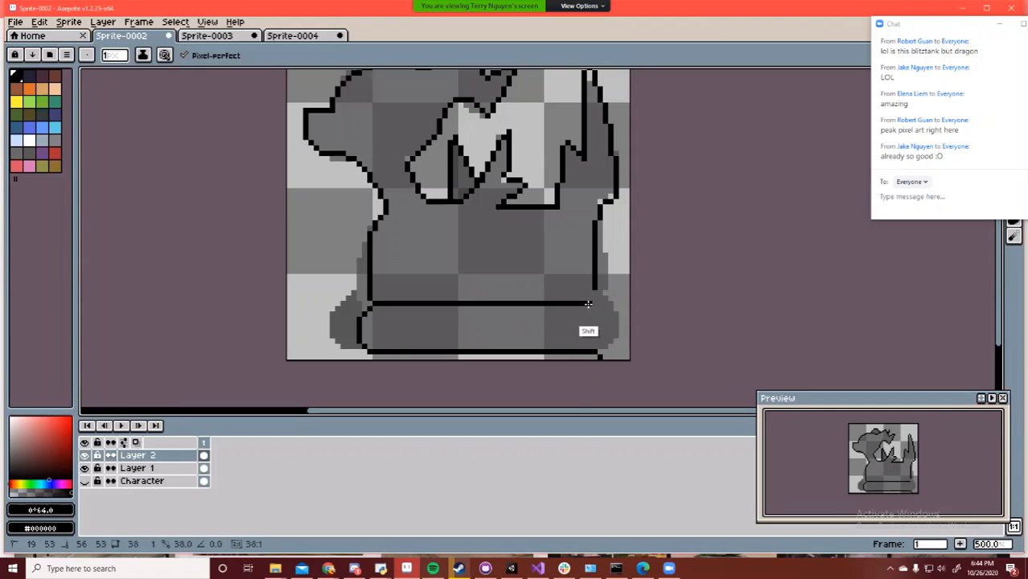
shift+click(595, 304)
drag(595, 304, 612, 337)
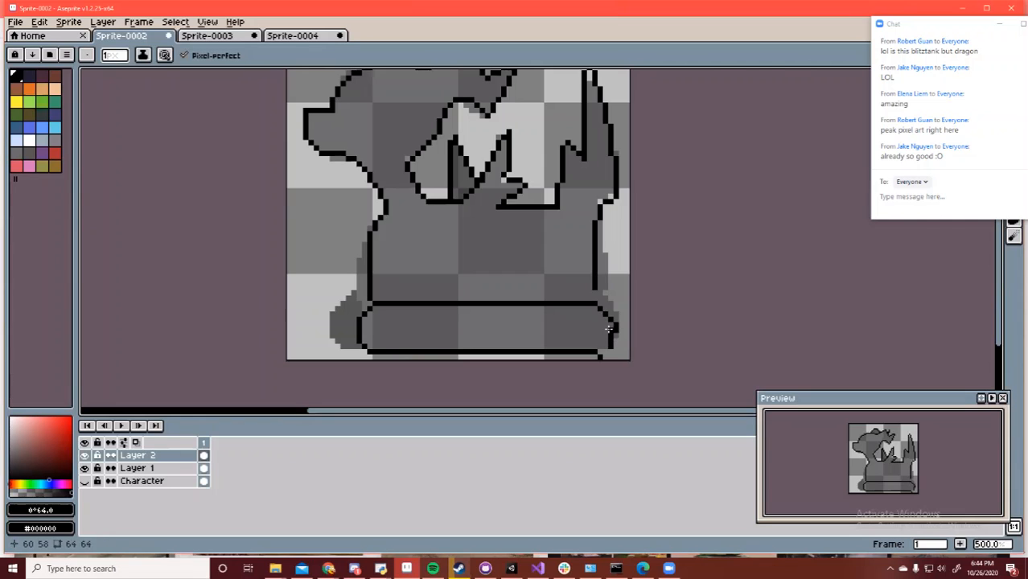
key(ctrl+z)
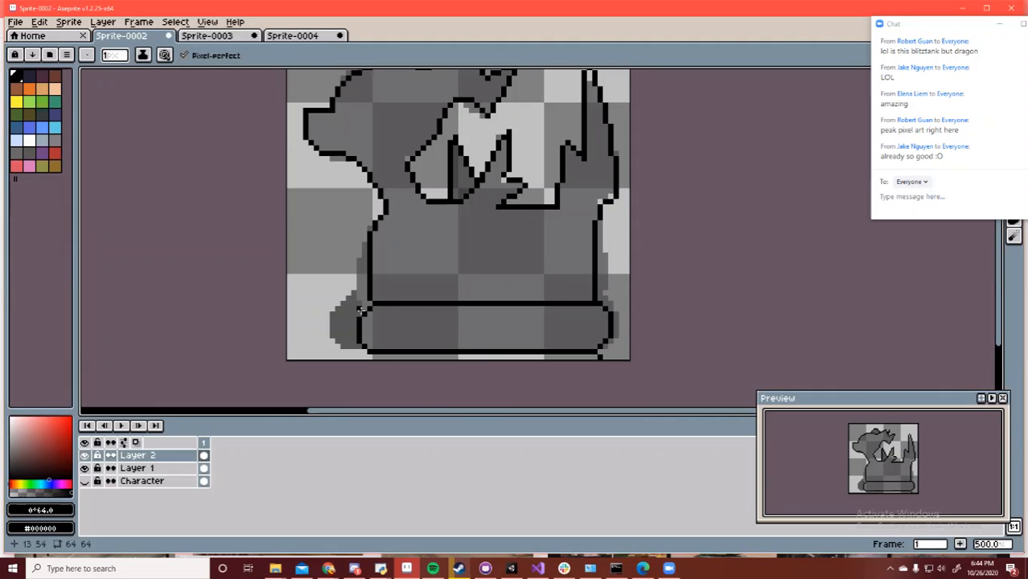
Redraw the lower chest sloping outward along the silhouette and outline the protruding front of the far tread
drag(366, 289, 337, 297)
key(ctrl+z)
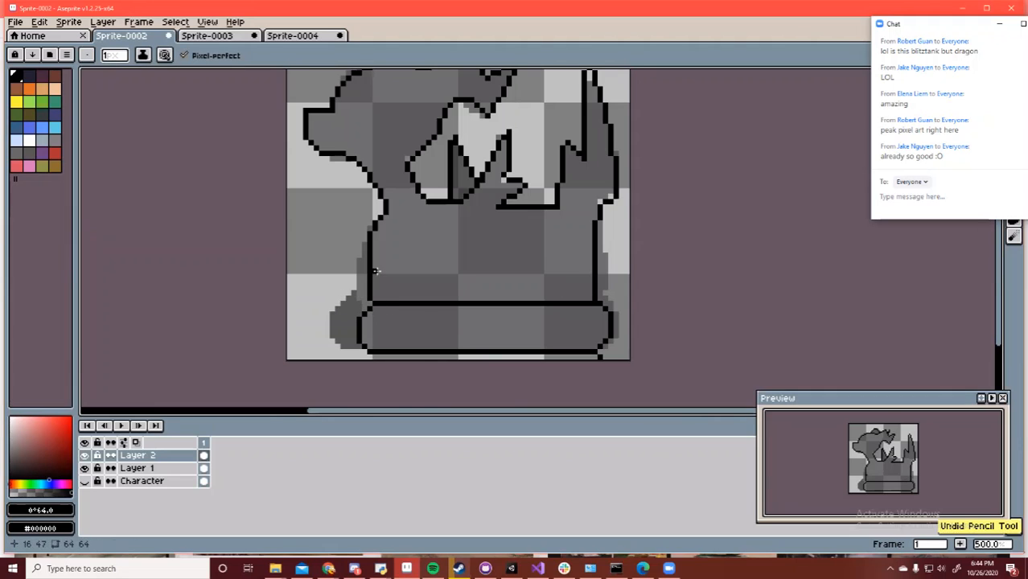
key(e)
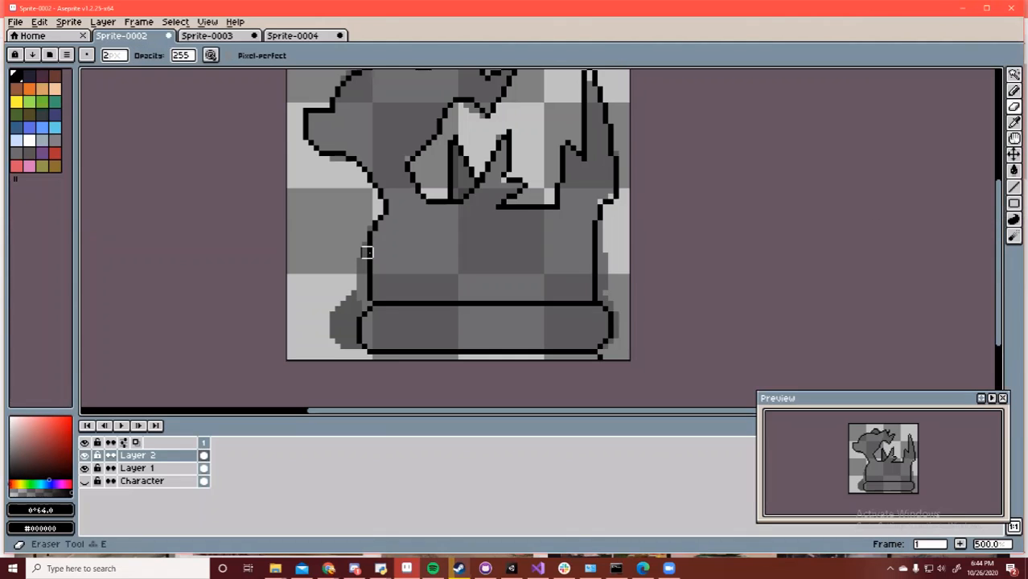
drag(367, 247, 367, 284)
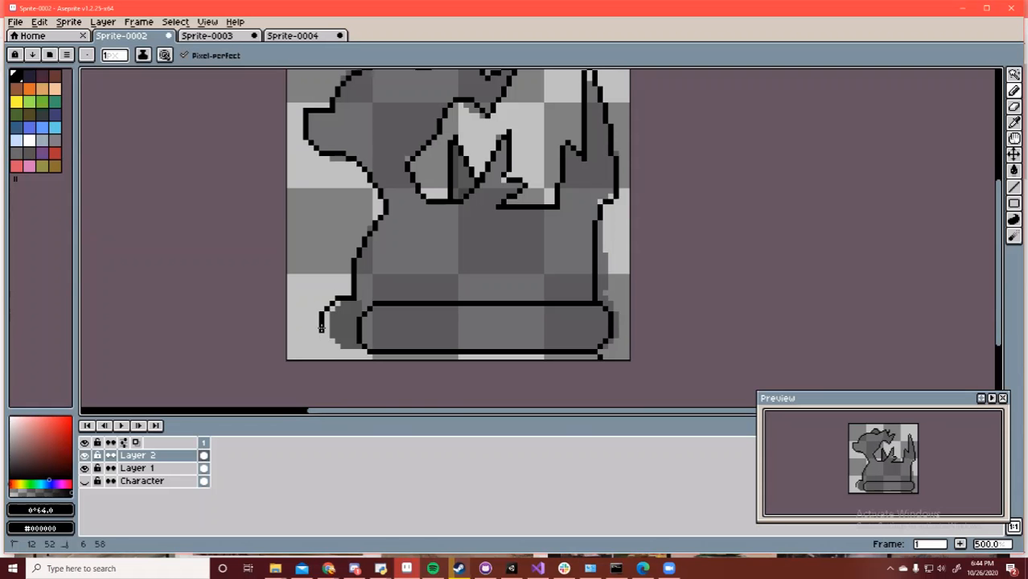
drag(321, 325, 361, 348)
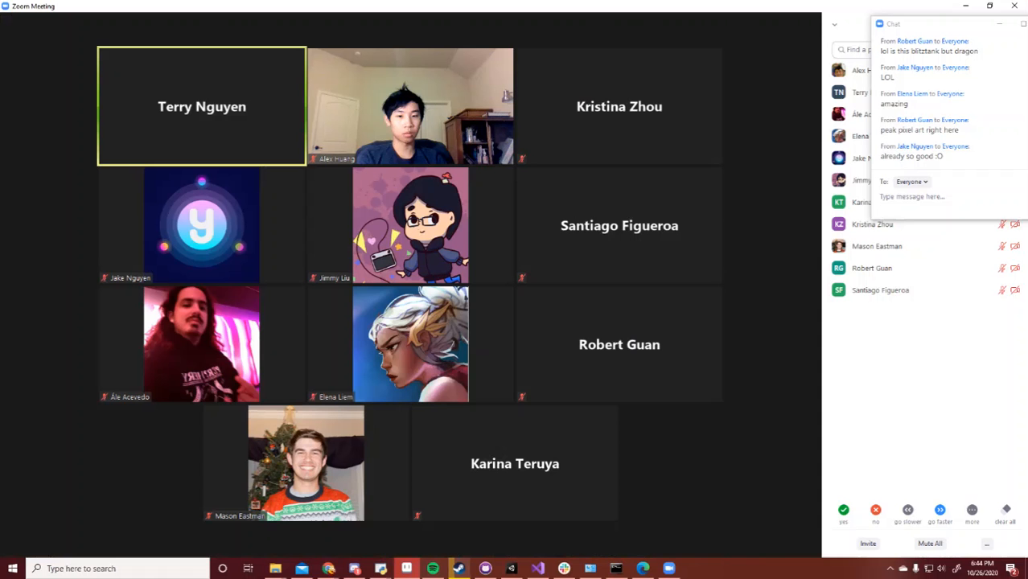
Draw the dragon's eye with its pupil in black on the head and clean up its upper and lower edges
drag(344, 5, 0, 349)
mouse_move(347, 154)
mouse_down()
mouse_move(380, 147)
mouse_move(349, 167)
mouse_move(361, 176)
mouse_move(381, 153)
mouse_up()
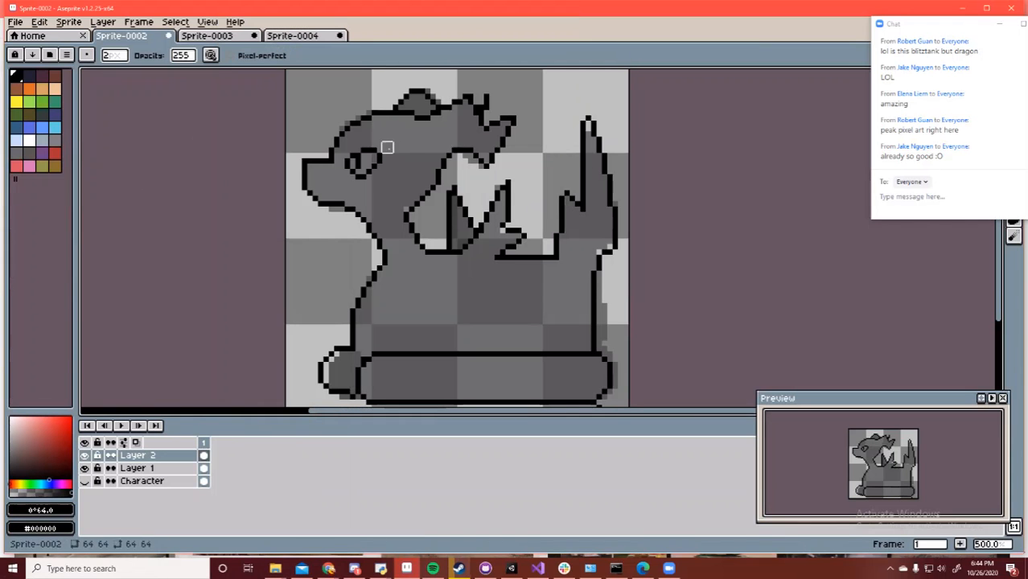
key(ctrl+z)
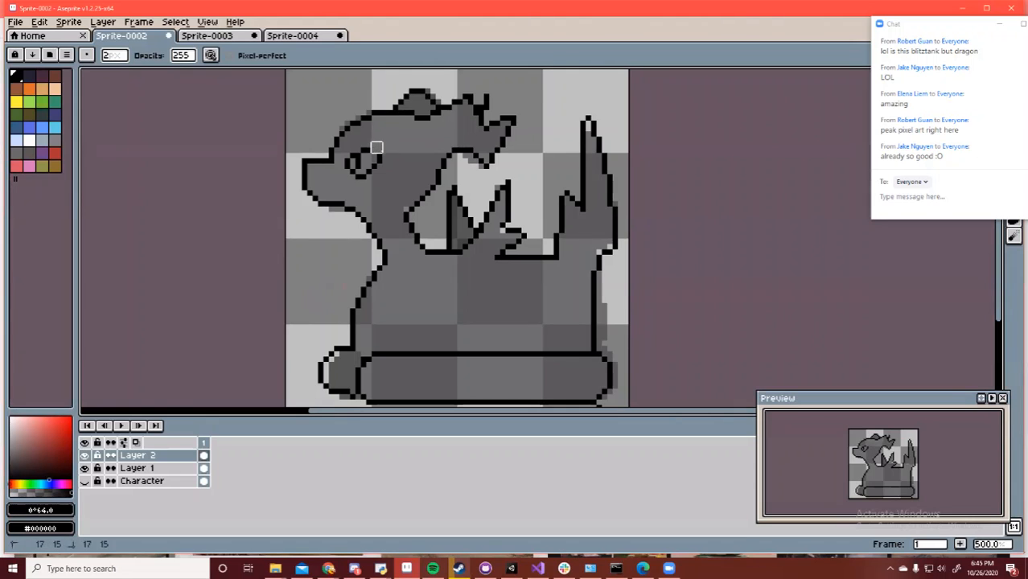
key(ctrl+z)
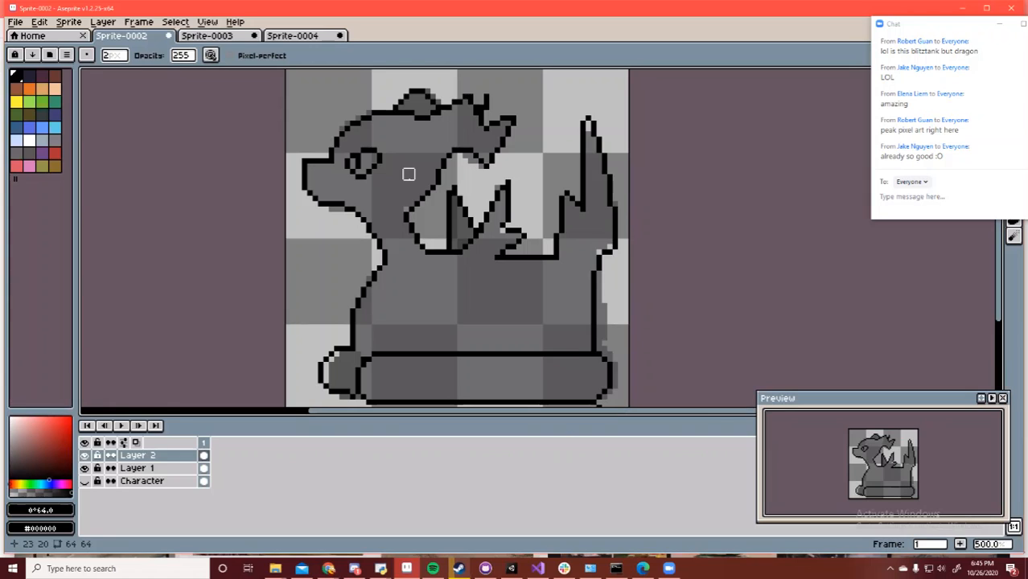
key(b)
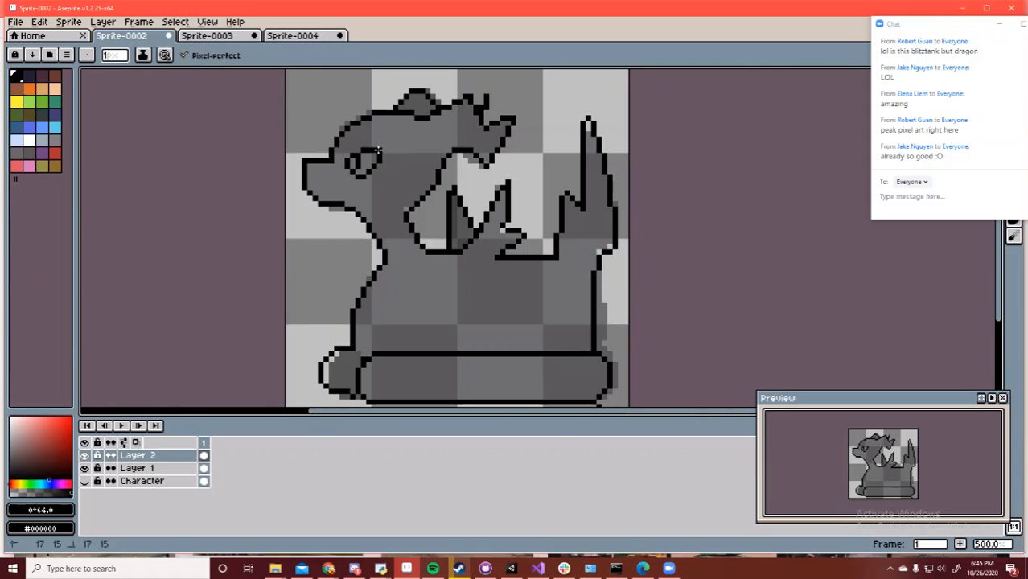
key(e)
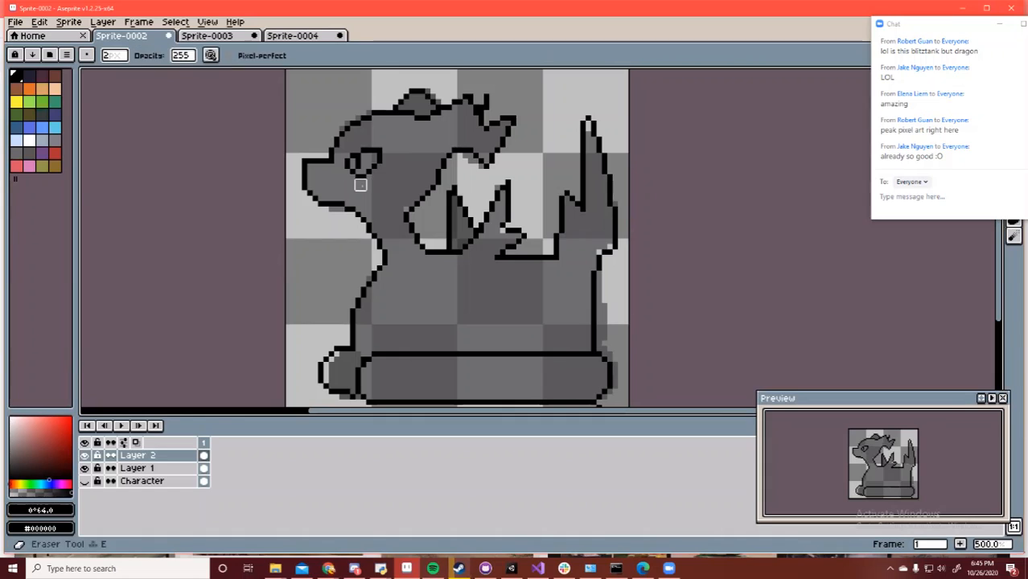
drag(363, 175, 355, 175)
key(b)
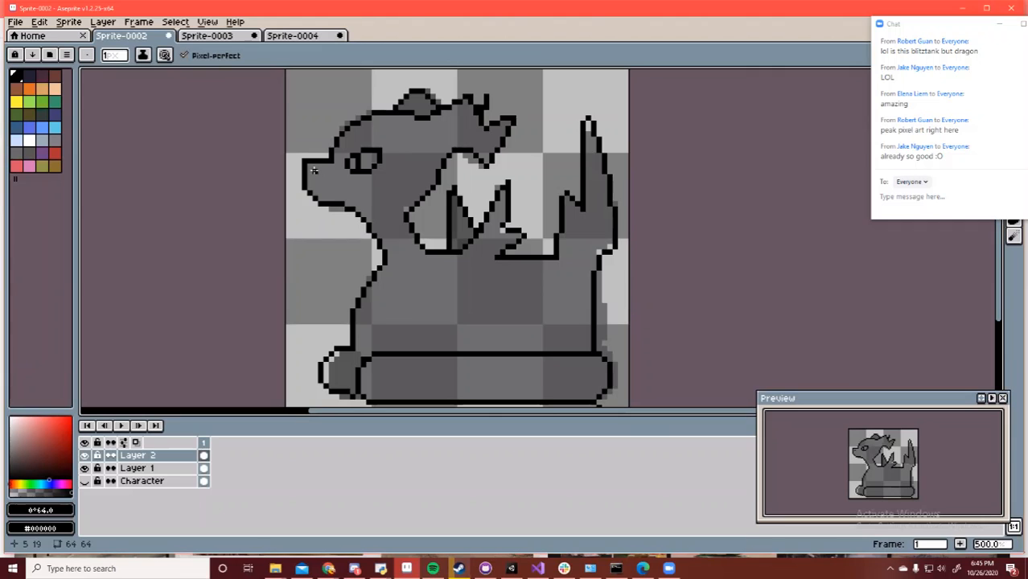
drag(323, 199, 348, 197)
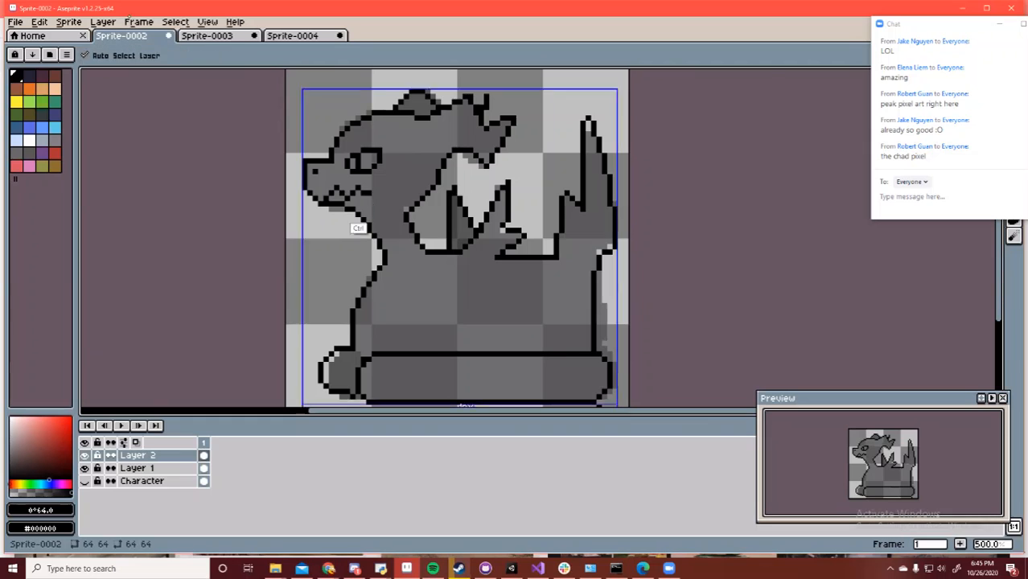
key(ctrl+z)
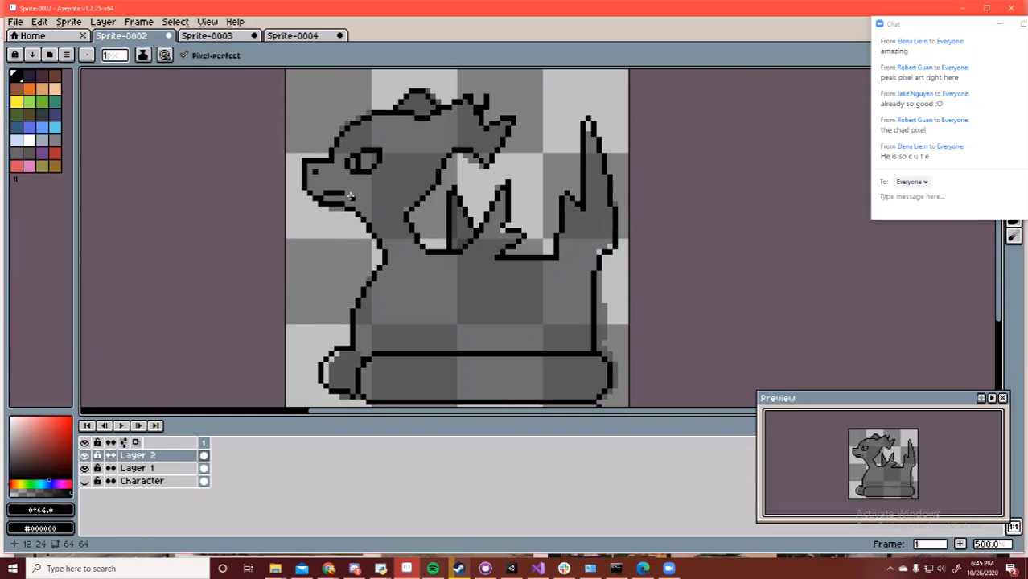
key(ctrl+z)
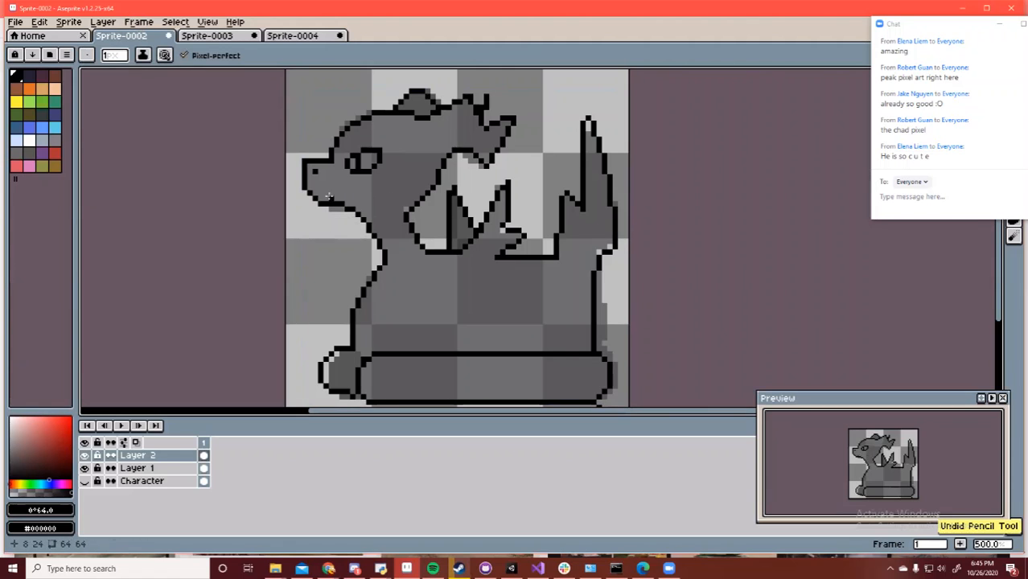
key(ctrl+z)
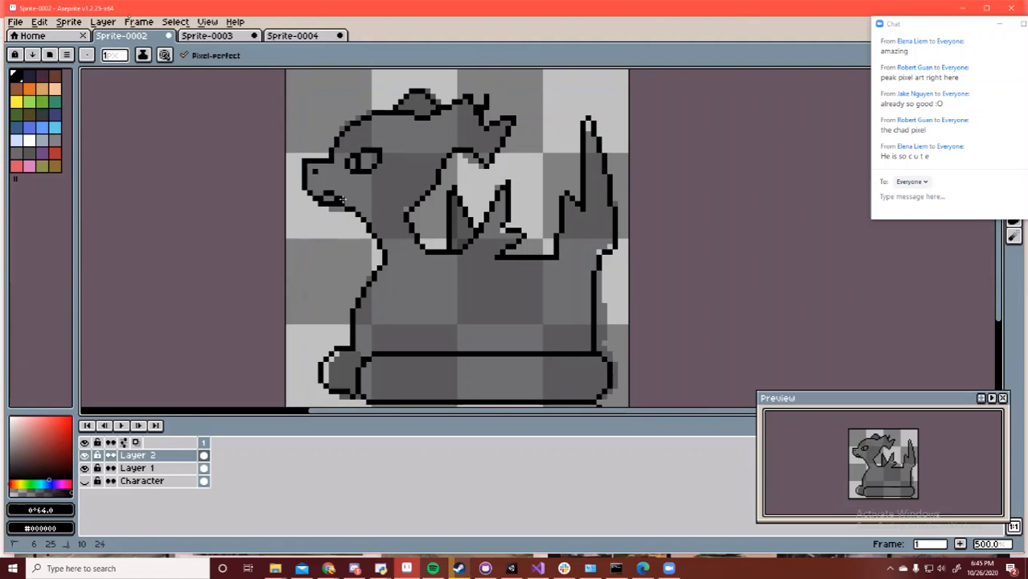
key(ctrl+z)
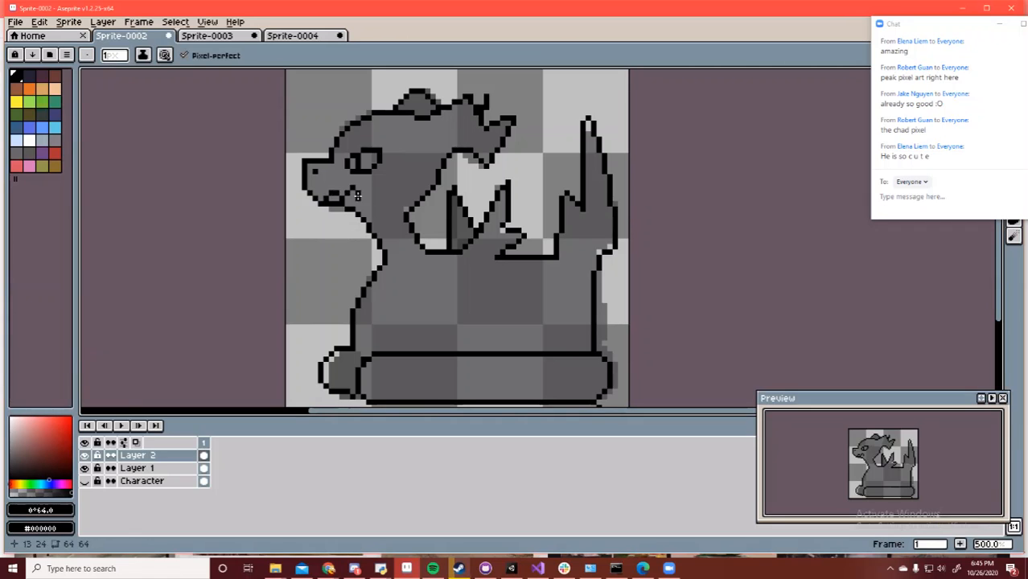
key(ctrl+z)
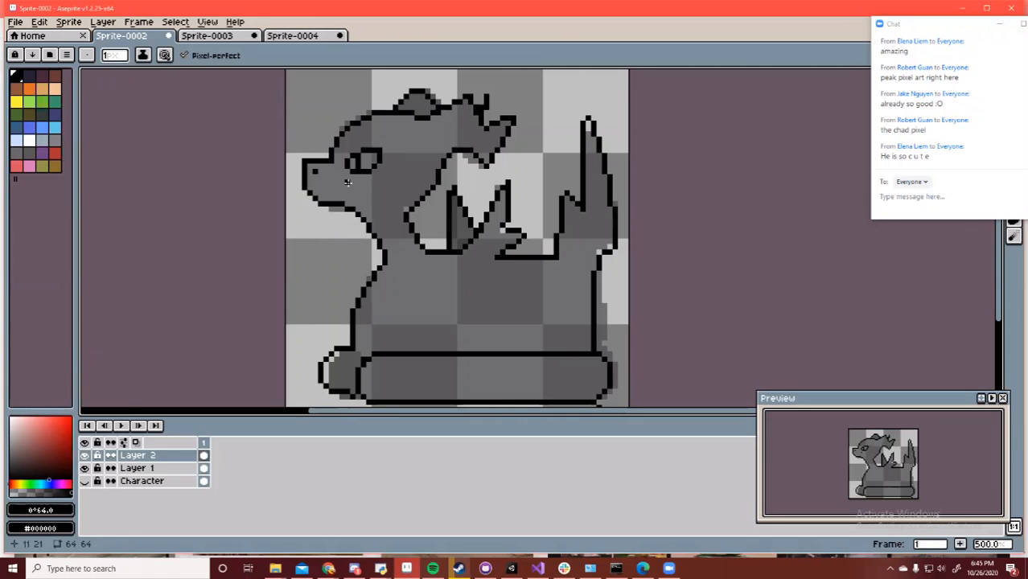
Draw two small fangs beneath the snout, a white one and a mid-grey one nearer the snout's tip
drag(31, 428, 10, 417)
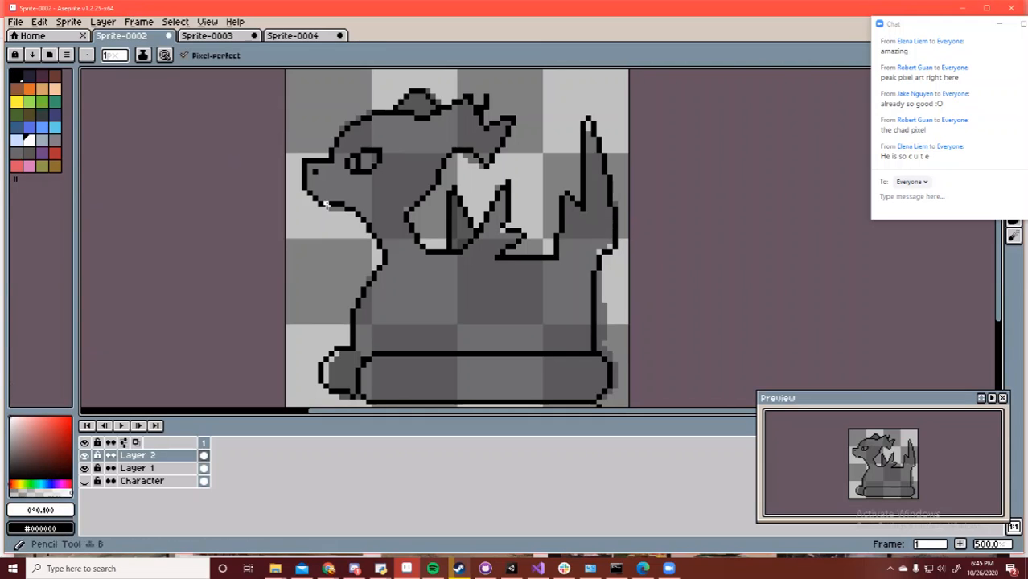
click(325, 212)
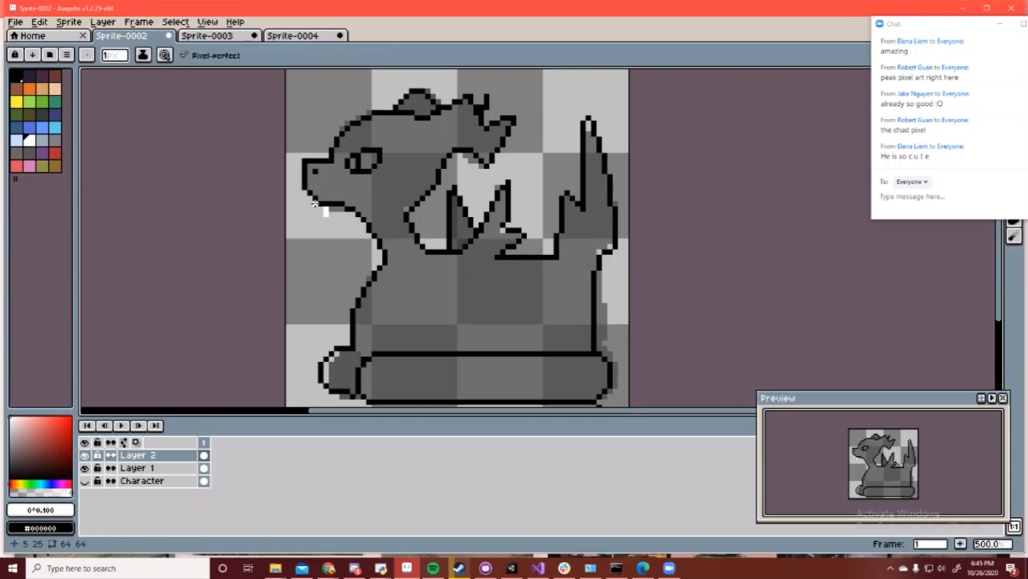
click(315, 204)
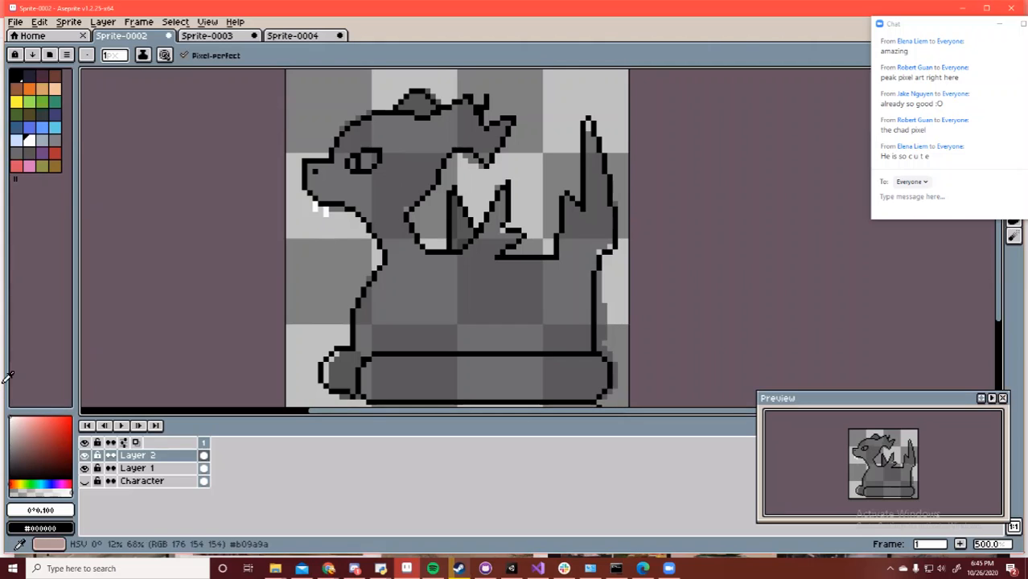
click(9, 447)
click(315, 205)
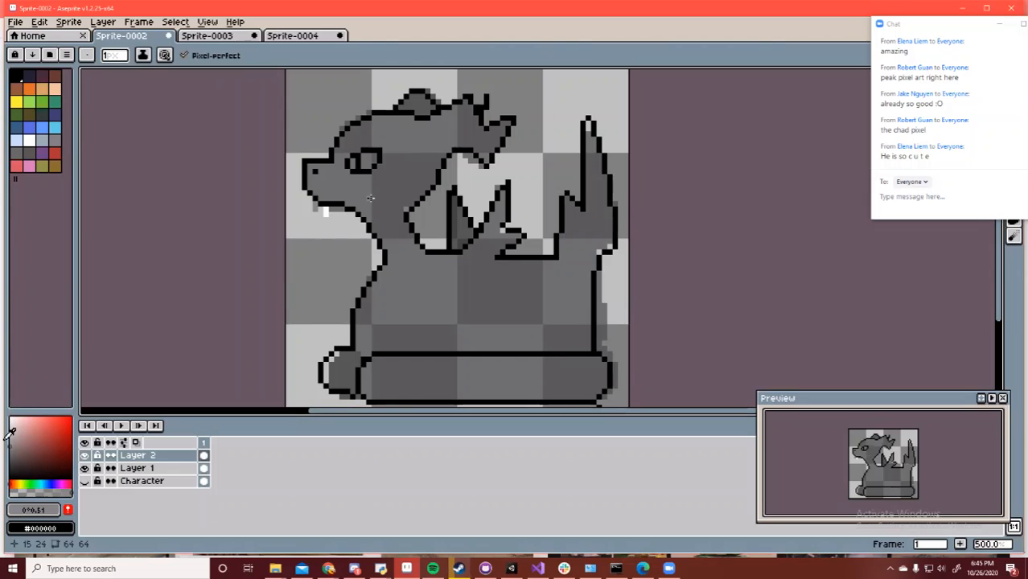
Draw a small black diamond-shaped wheel inside the front end of the near tread
alt+click(442, 251)
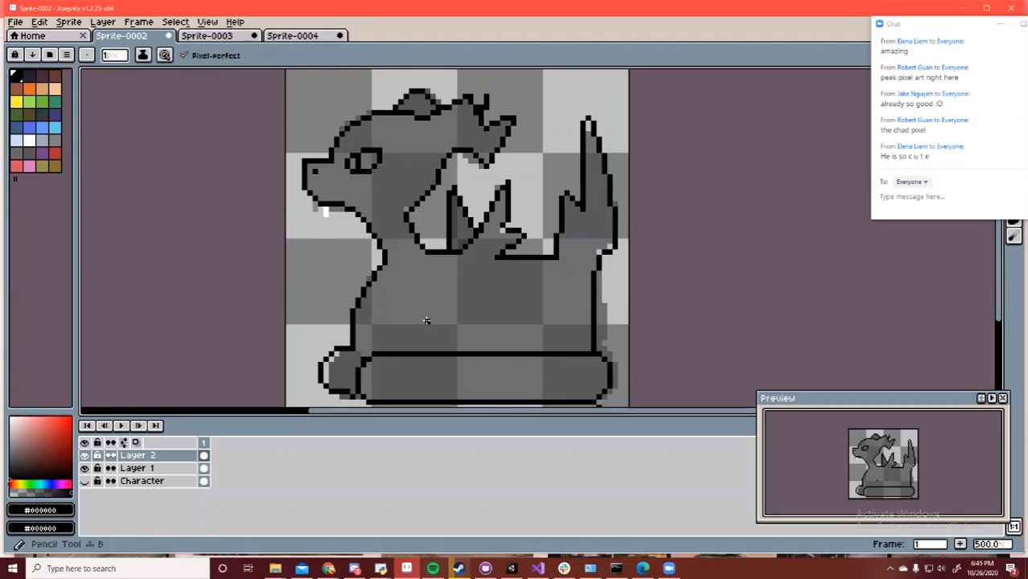
key(ctrl+z)
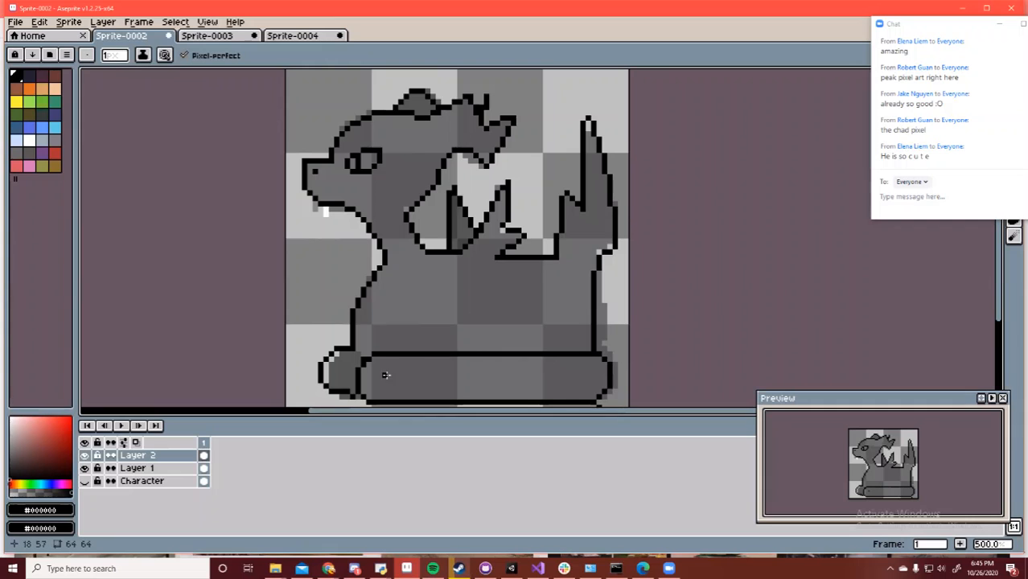
mouse_move(380, 365)
mouse_down()
mouse_move(371, 374)
mouse_move(379, 385)
mouse_move(398, 374)
mouse_move(383, 388)
mouse_move(395, 371)
mouse_move(378, 378)
mouse_move(406, 383)
mouse_move(394, 373)
mouse_up()
key(ctrl+z)
key(ctrl+z)
key(ctrl+z)
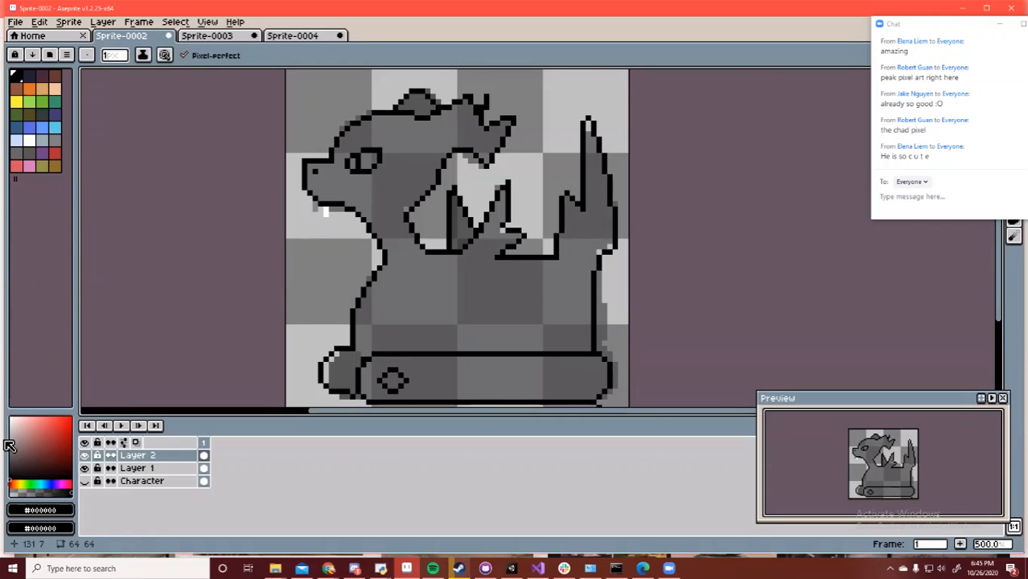
Duplicate the diamond wheel four times, spacing the copies evenly in a row along the near tread
key(w)
key(q)
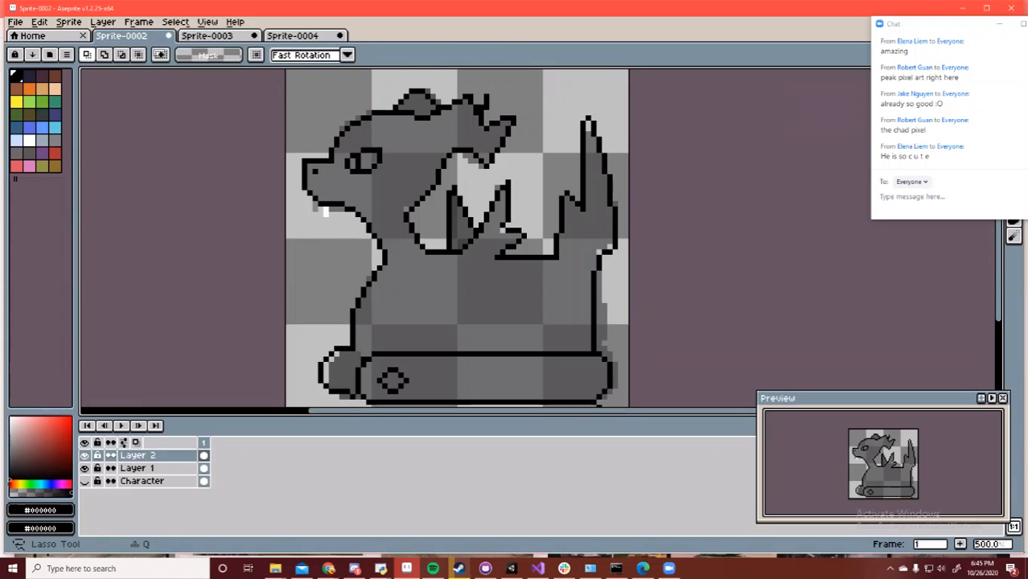
mouse_move(385, 364)
mouse_down()
mouse_move(410, 395)
mouse_move(388, 359)
mouse_move(400, 381)
mouse_move(522, 381)
mouse_up()
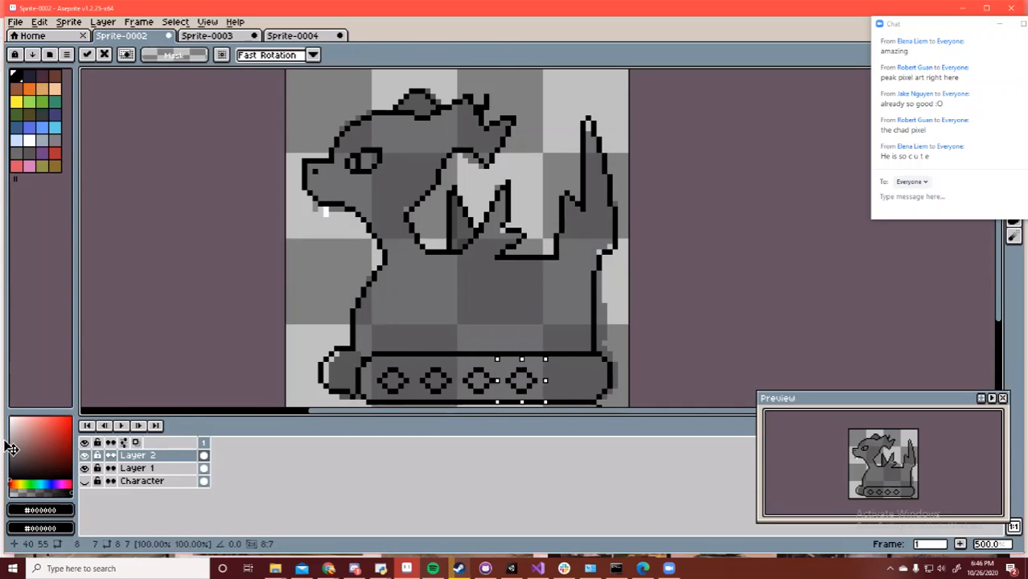
key(ctrl+v)
drag(436, 381, 564, 380)
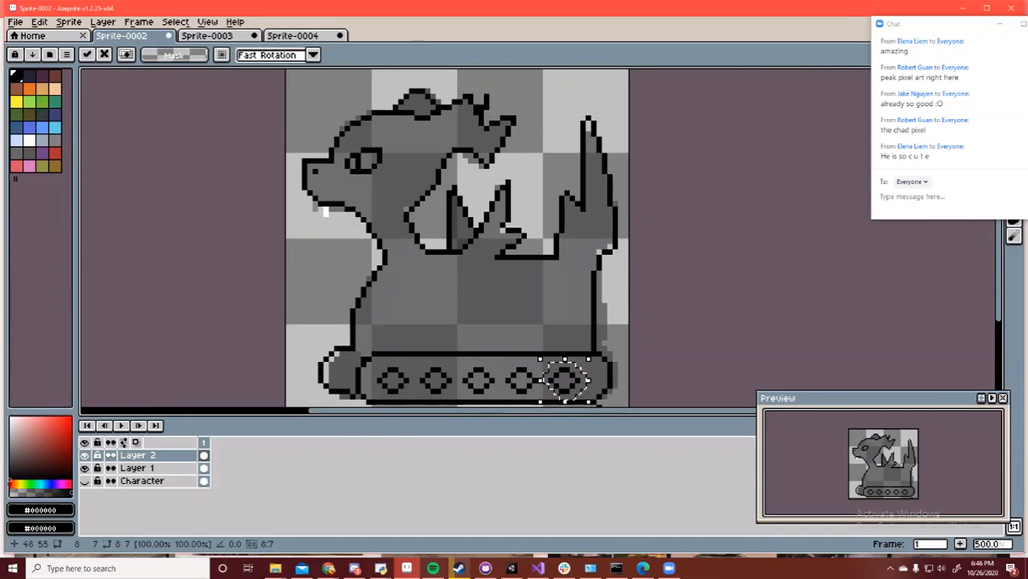
click(600, 386)
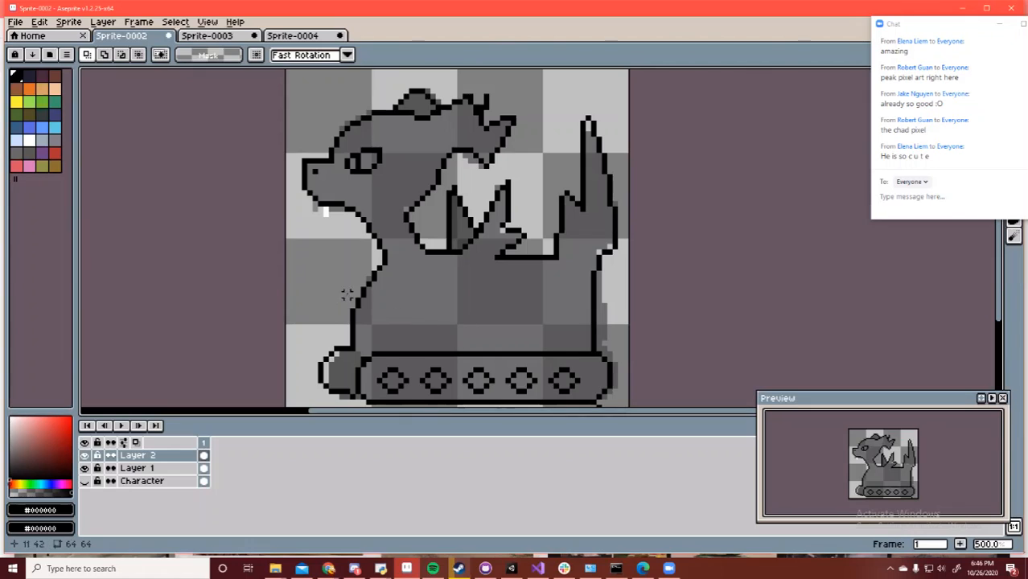
Draw a second black line from the lower chest down to the near tread's upper edge, just inside the existing outline
key(b)
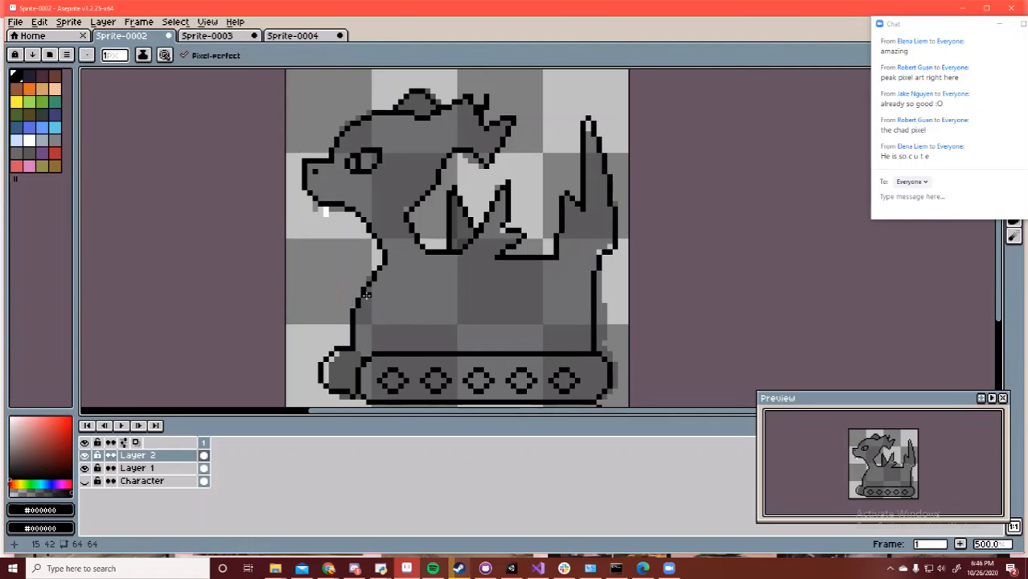
drag(367, 293, 366, 345)
key(ctrl+z)
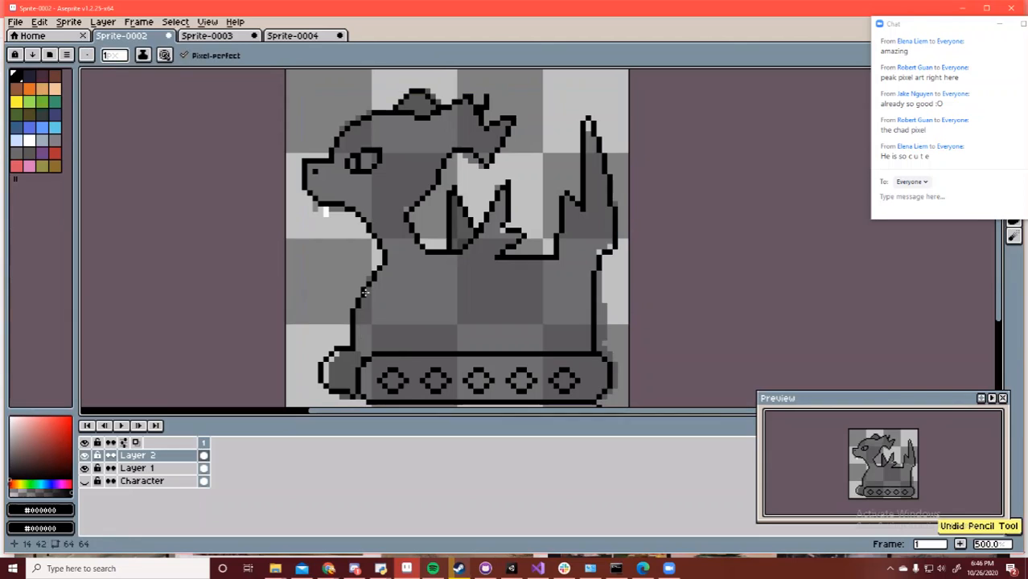
drag(364, 293, 375, 351)
key(ctrl+z)
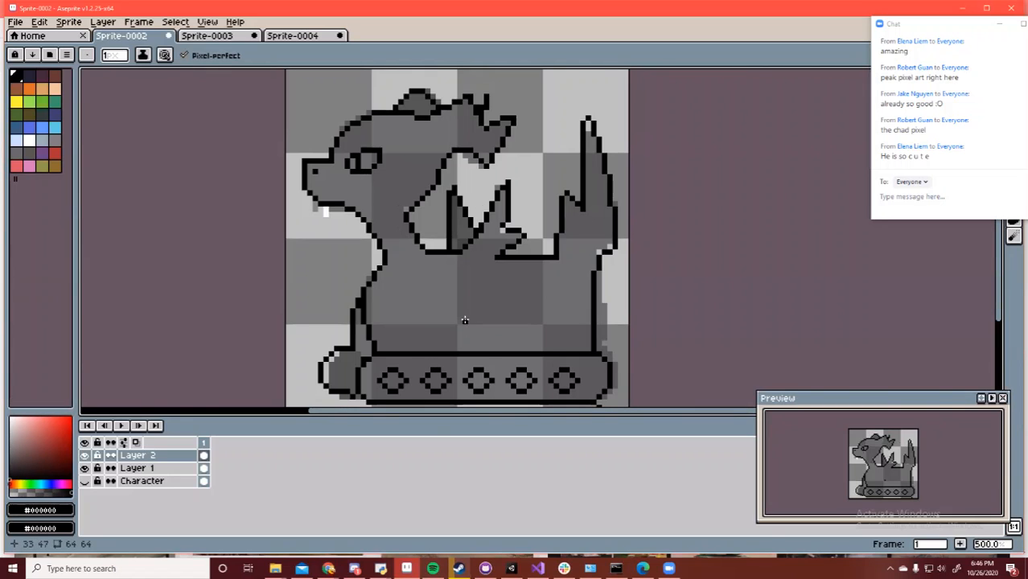
Extend the wing's lower line slightly into the body and try a marking across the body's side
drag(496, 258, 499, 268)
mouse_move(438, 278)
mouse_down()
mouse_move(426, 296)
mouse_move(485, 321)
mouse_move(573, 321)
mouse_move(565, 300)
mouse_up()
key(ctrl+z)
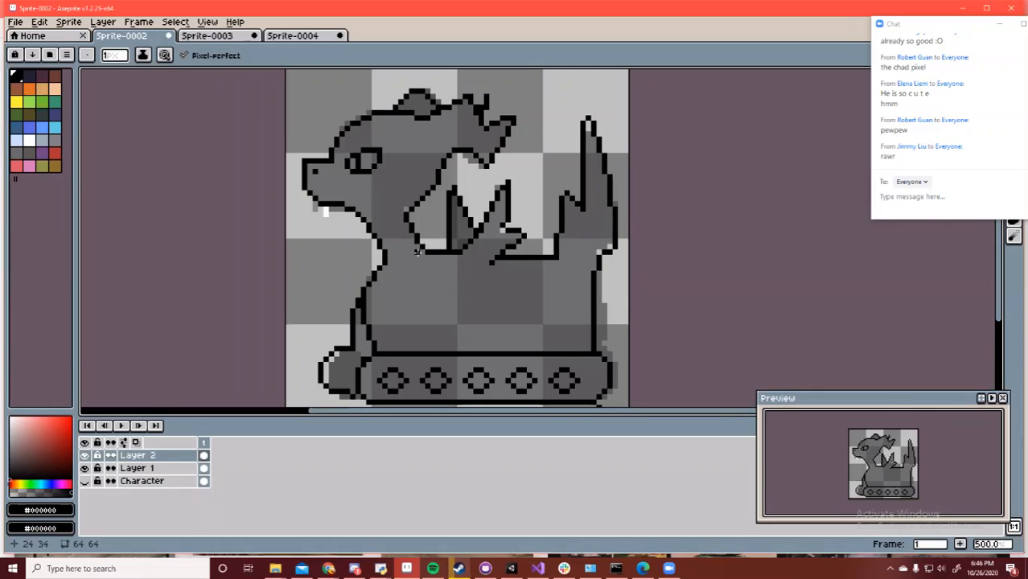
Letter "RA" in black pixels on the side of the body above the tread
click(426, 290)
drag(427, 309, 427, 311)
drag(432, 289, 432, 303)
mouse_move(449, 311)
mouse_down()
mouse_move(454, 290)
mouse_move(459, 310)
mouse_up()
click(455, 302)
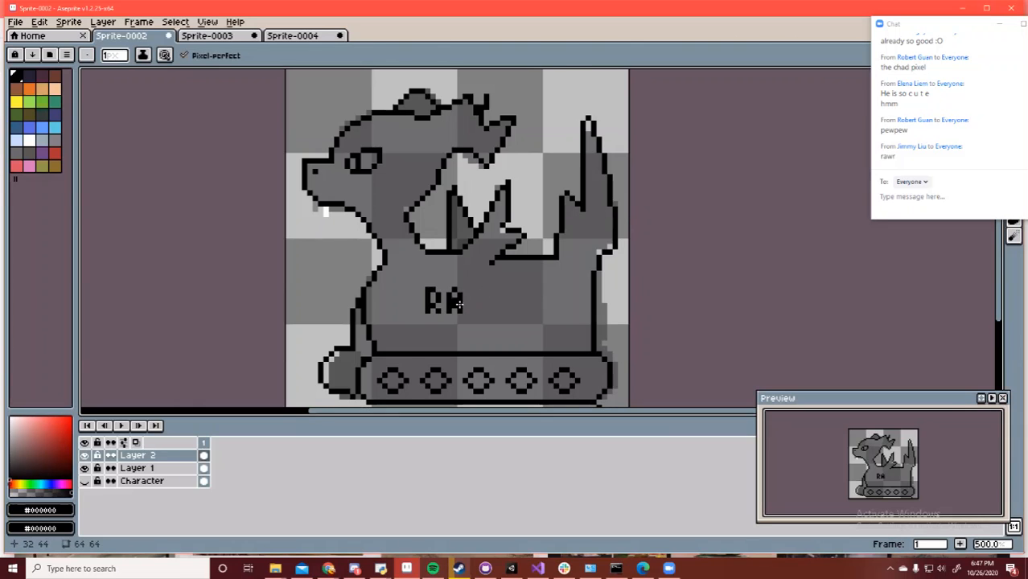
key(super+x)
key(Escape)
key(ctrl+z)
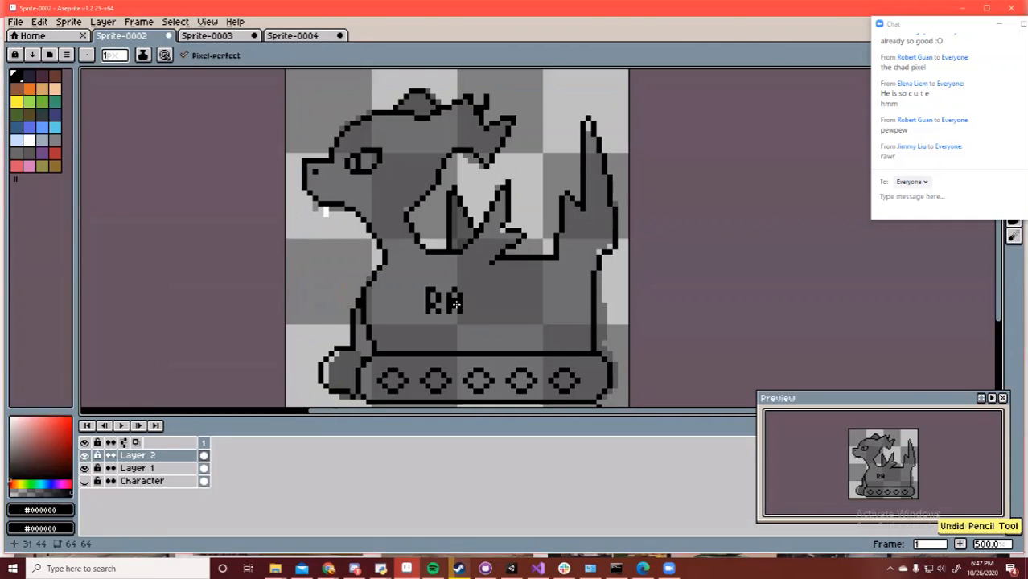
Add the letters "WR" in black to complete the word "RAWR" on the body
mouse_move(460, 296)
mouse_down()
mouse_move(460, 310)
mouse_move(470, 291)
mouse_up()
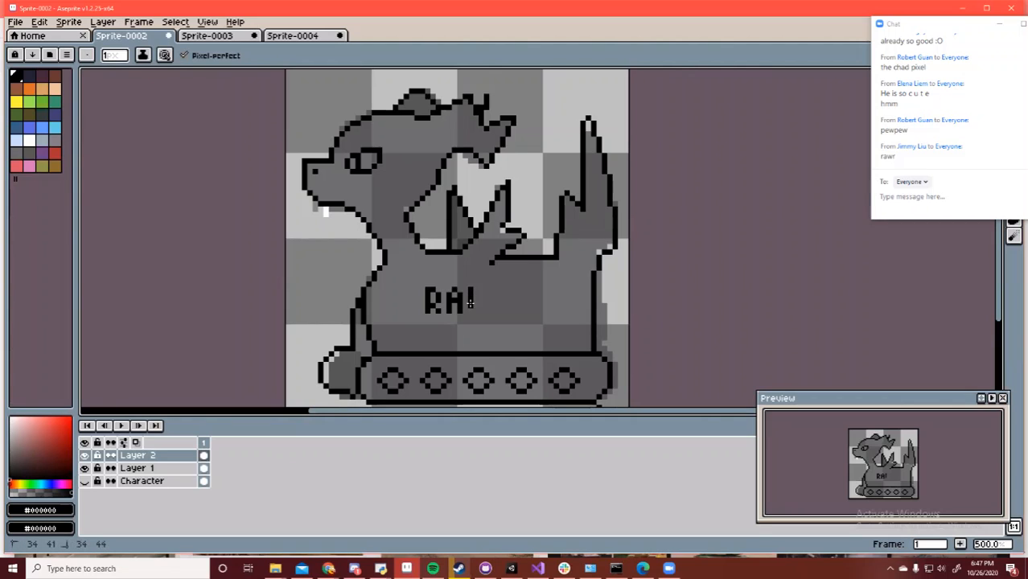
click(475, 307)
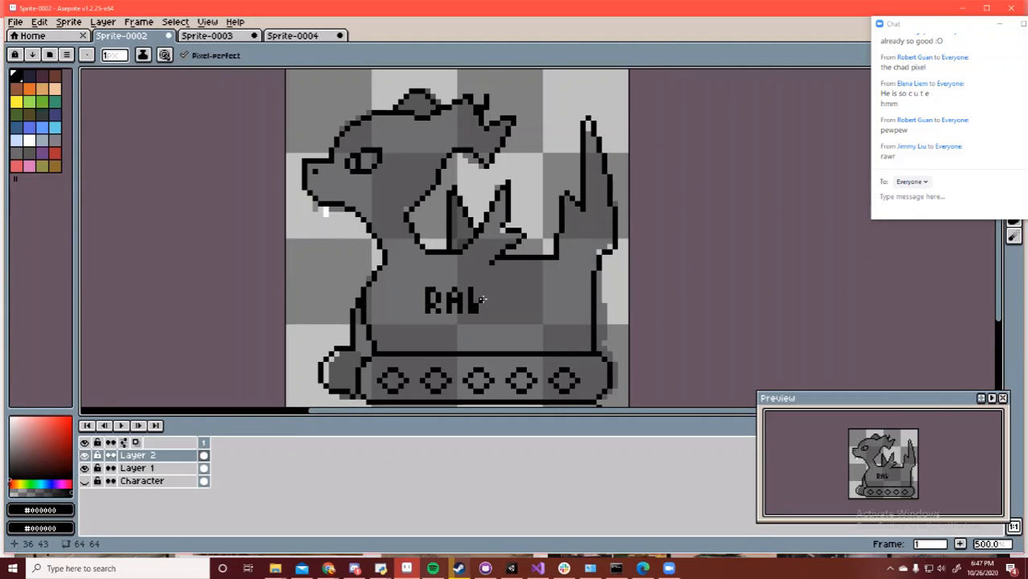
click(481, 300)
mouse_move(481, 300)
mouse_down()
mouse_move(485, 308)
mouse_move(490, 289)
mouse_move(505, 291)
mouse_move(511, 307)
mouse_up()
click(505, 313)
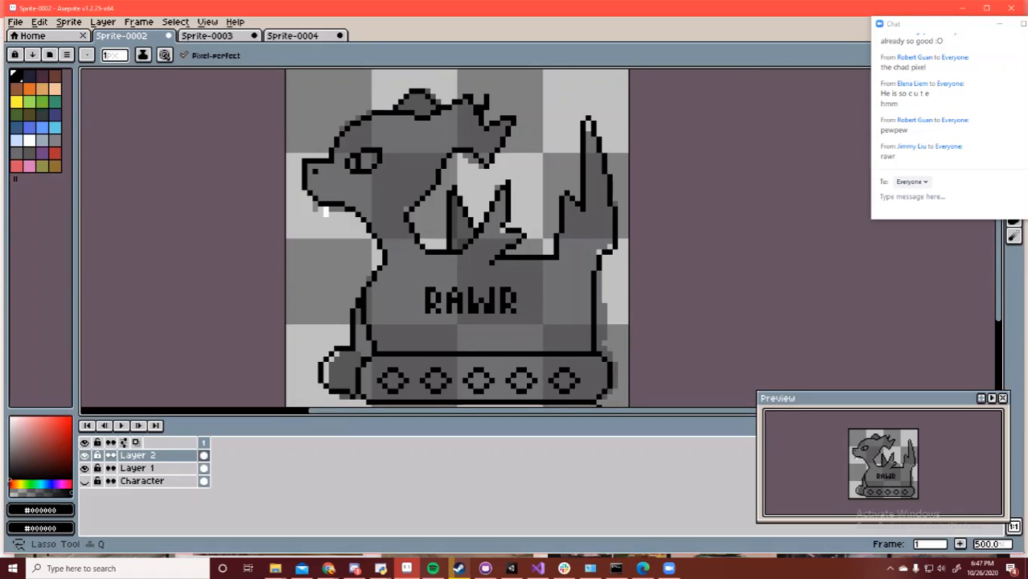
Shift the "RAWR" lettering slightly right and down on the body, and hide the grey silhouette on Layer 1
click(1014, 92)
mouse_move(455, 283)
mouse_down()
mouse_move(496, 326)
mouse_move(451, 274)
mouse_move(494, 309)
mouse_up()
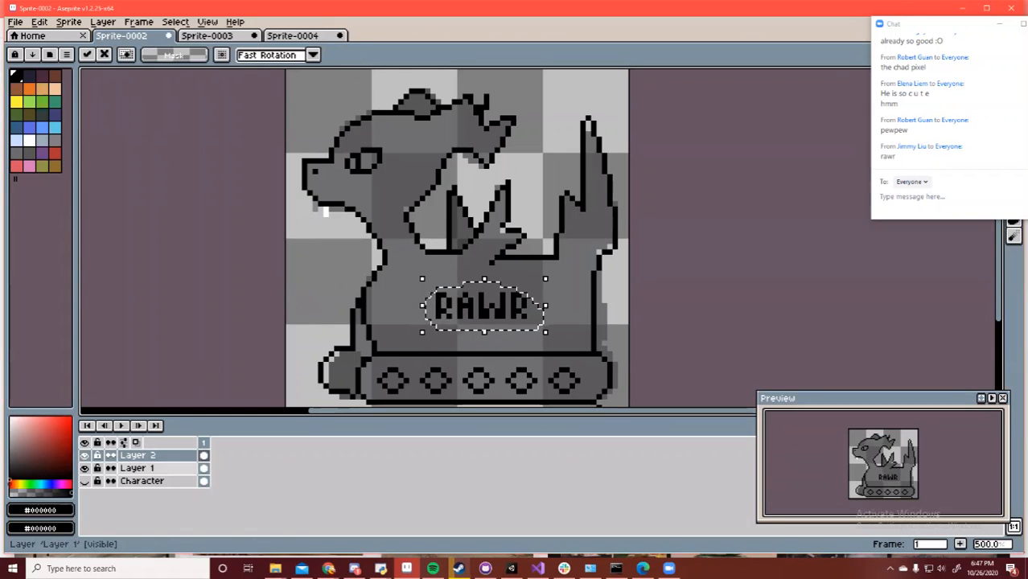
click(137, 455)
click(85, 468)
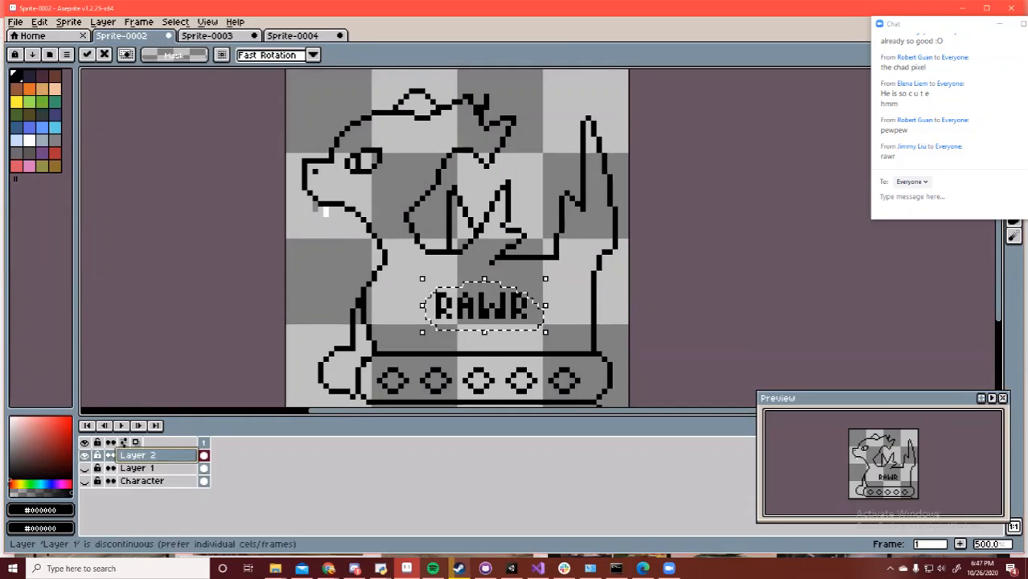
key(ctrl+d)
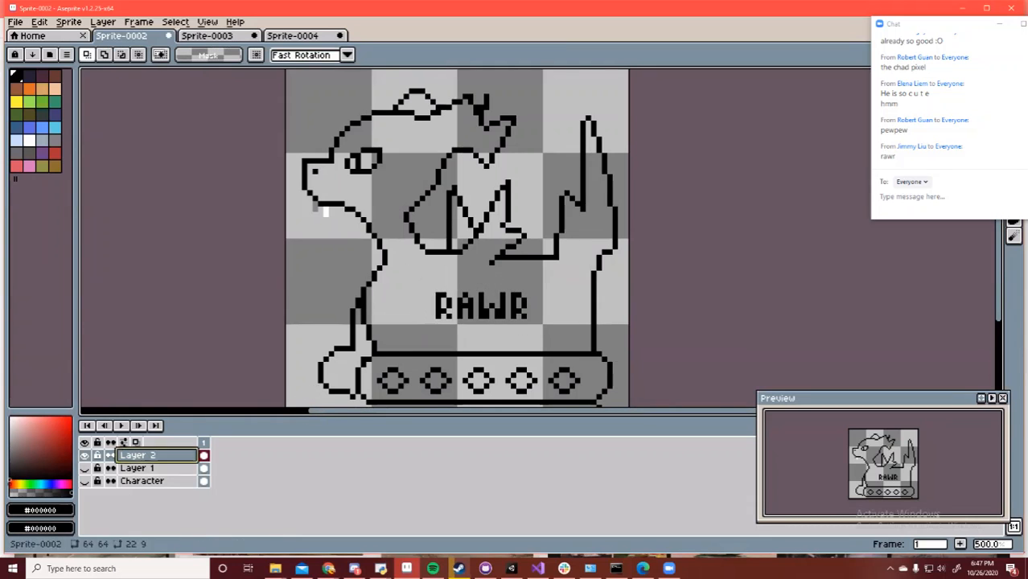
On Layer 2, fill the far tread, far wing and bump atop the head with black, and touch up the rear head spikes
click(137, 468)
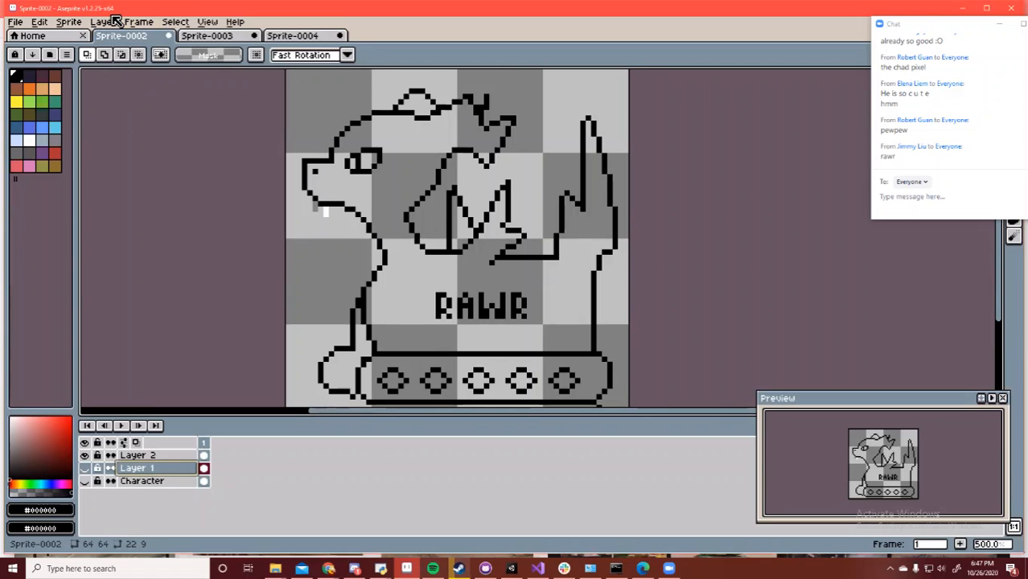
click(125, 453)
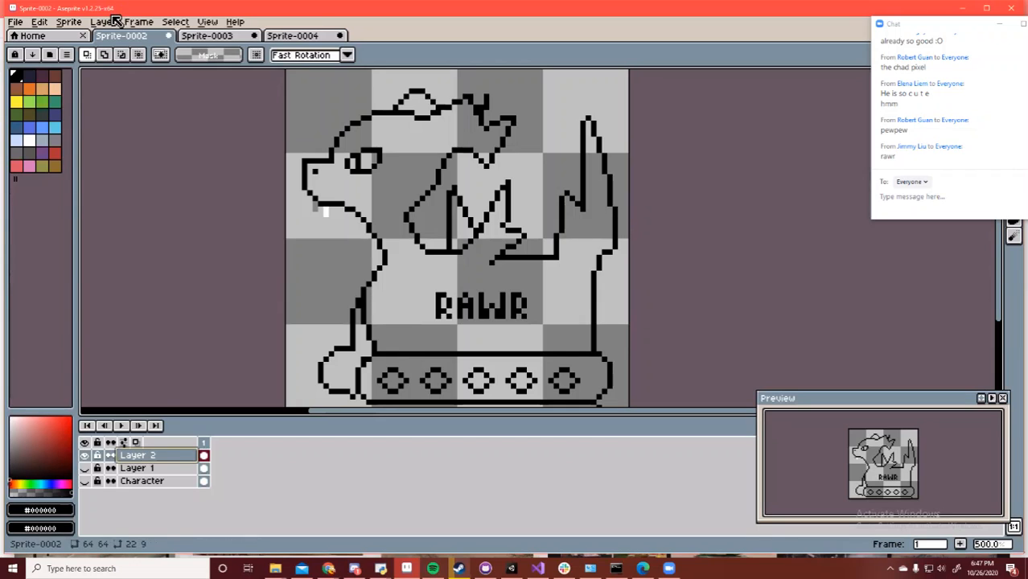
drag(38, 438, 37, 480)
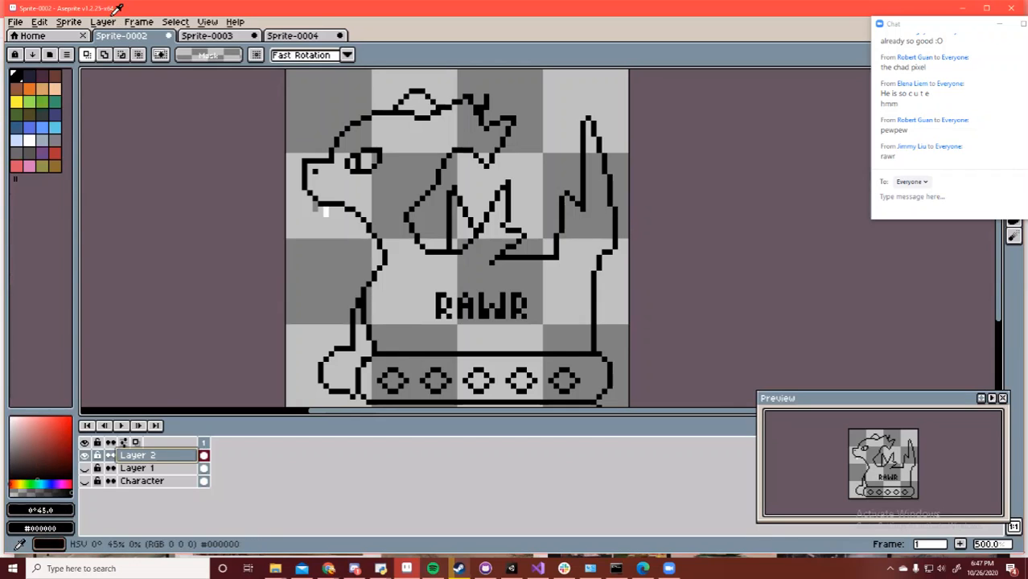
key(g)
click(343, 366)
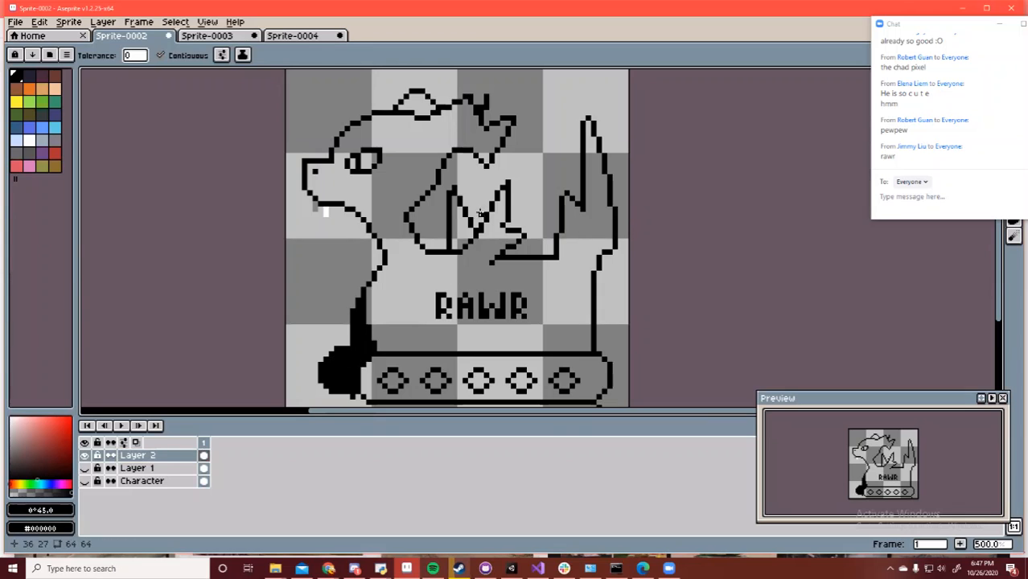
click(461, 223)
click(412, 105)
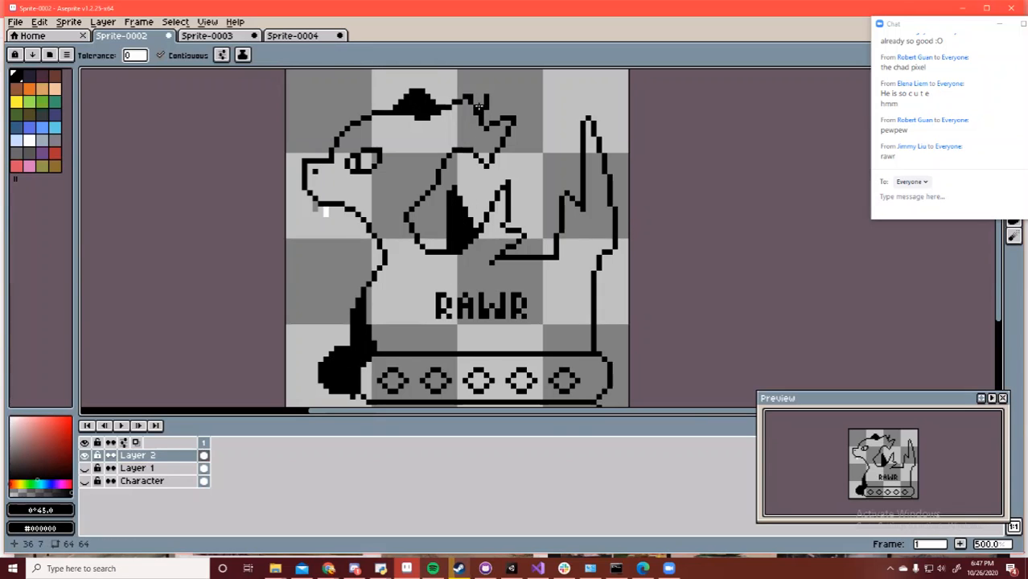
key(b)
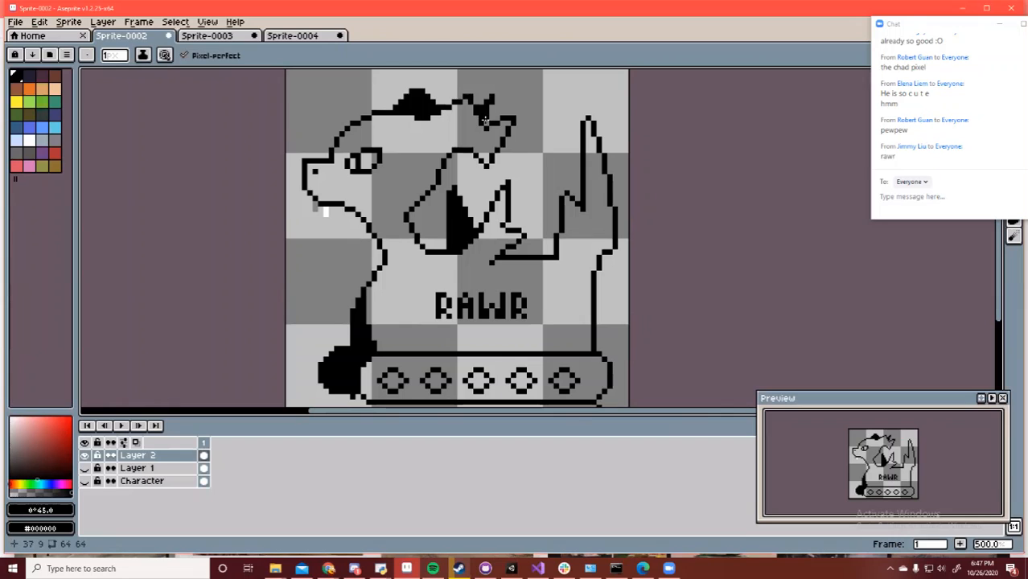
Touch up the rear head spikes in black and reshape the outline where the tail's back edge meets the body
click(484, 121)
key(e)
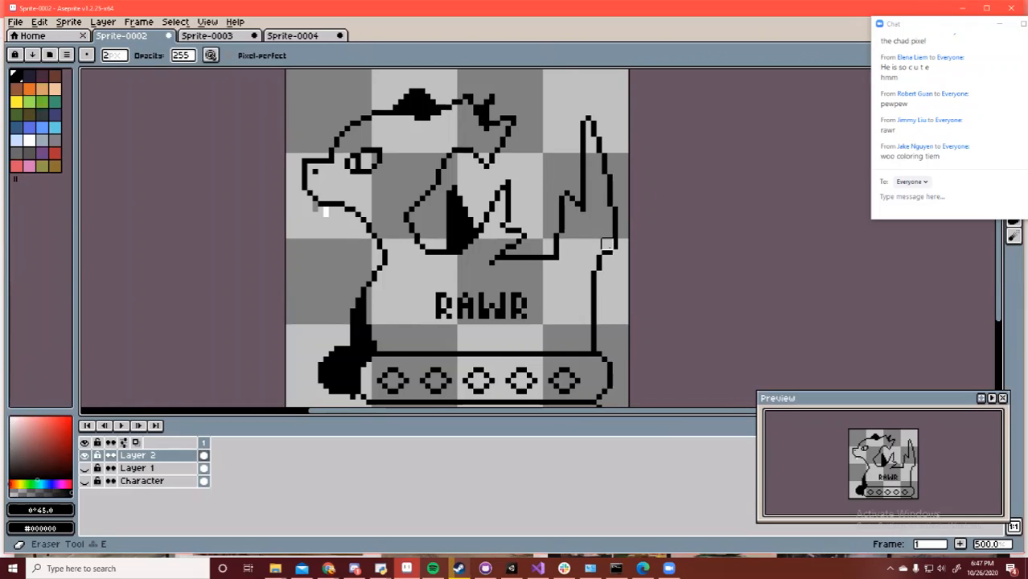
drag(607, 250, 594, 271)
key(b)
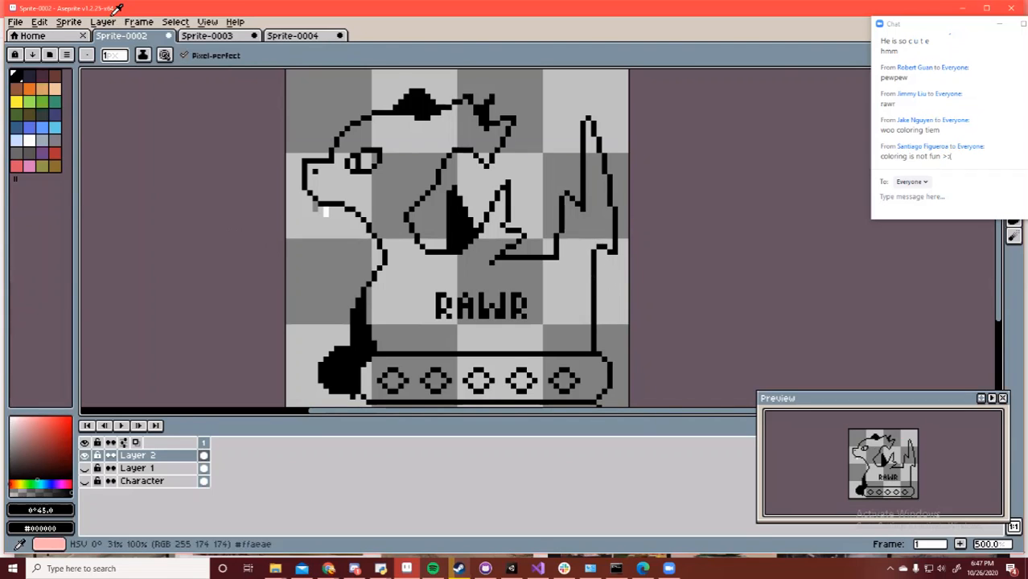
Mix a muted green (HSV 132, 24, 53) and fill the dragon's body, head and tail with it on Layer 2
click(32, 484)
drag(27, 450, 23, 442)
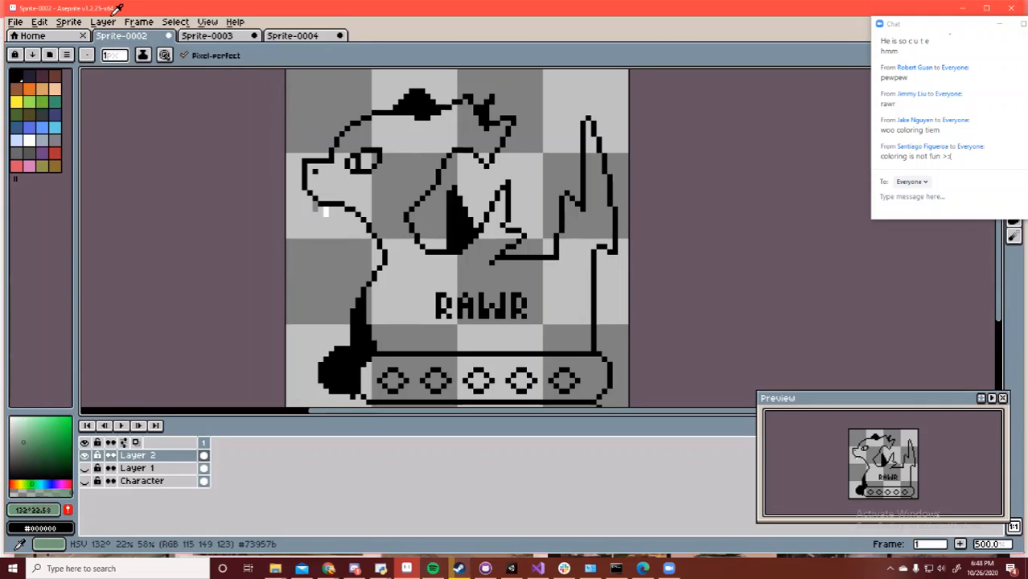
key(g)
click(443, 309)
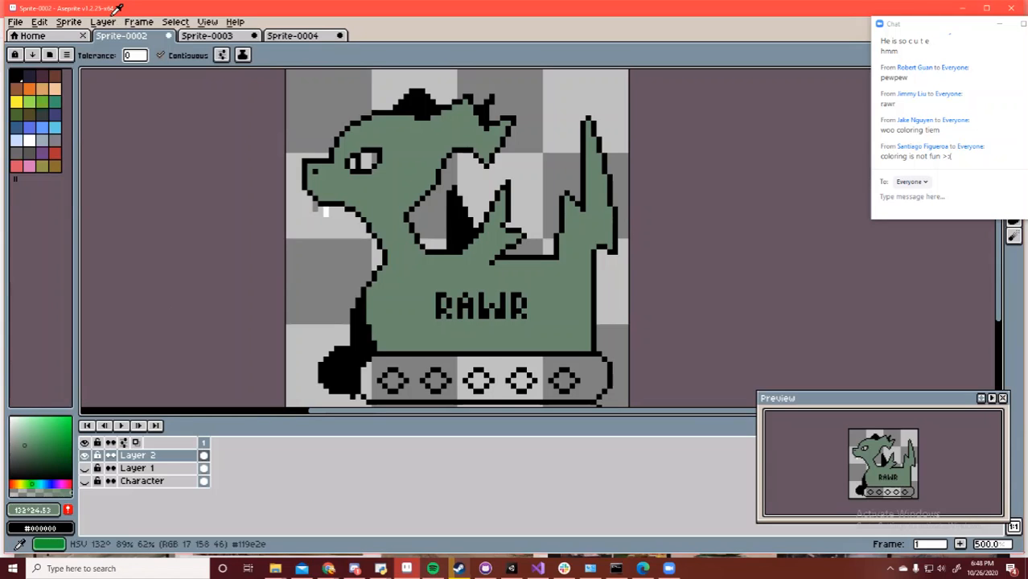
Mix a bright yellow (hue 56) and fill both parts of the eye around the pupil
click(21, 485)
mouse_move(25, 444)
mouse_down()
mouse_move(30, 422)
mouse_move(49, 421)
mouse_up()
click(20, 484)
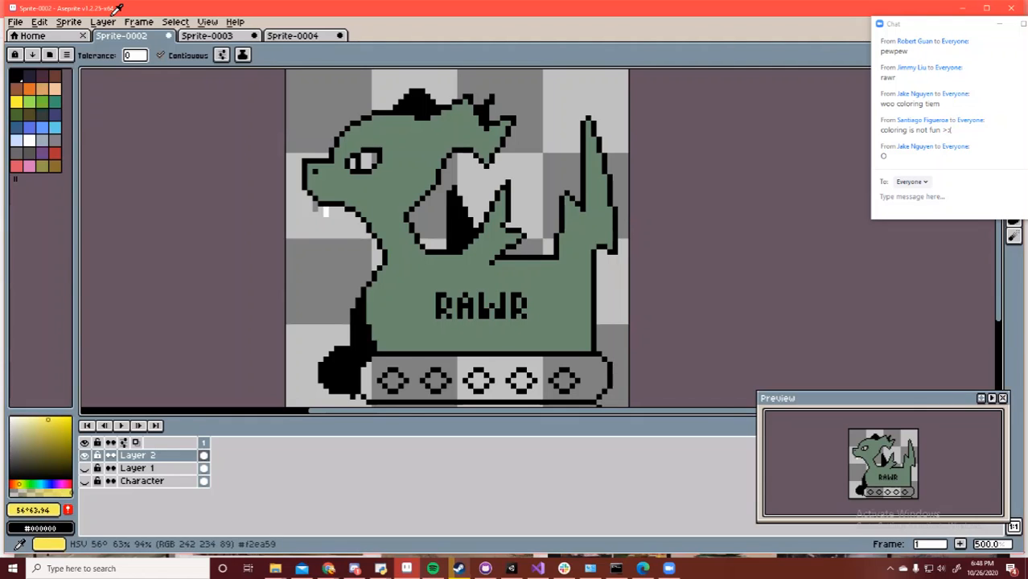
click(370, 158)
click(356, 164)
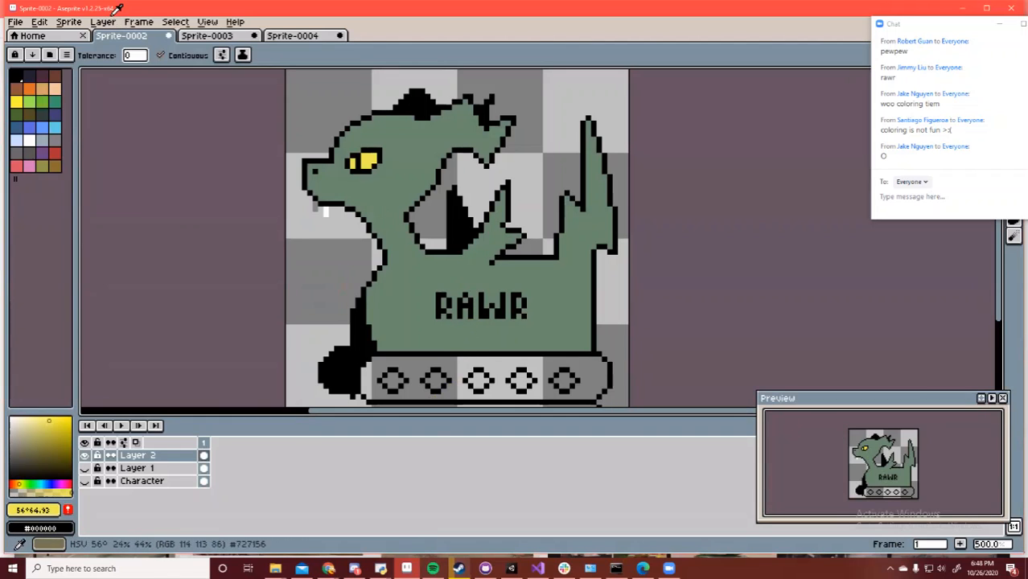
Fill the tank tread with neutral grey and its five diamond wheels with a darker grey at 41% brightness
drag(24, 452, 10, 444)
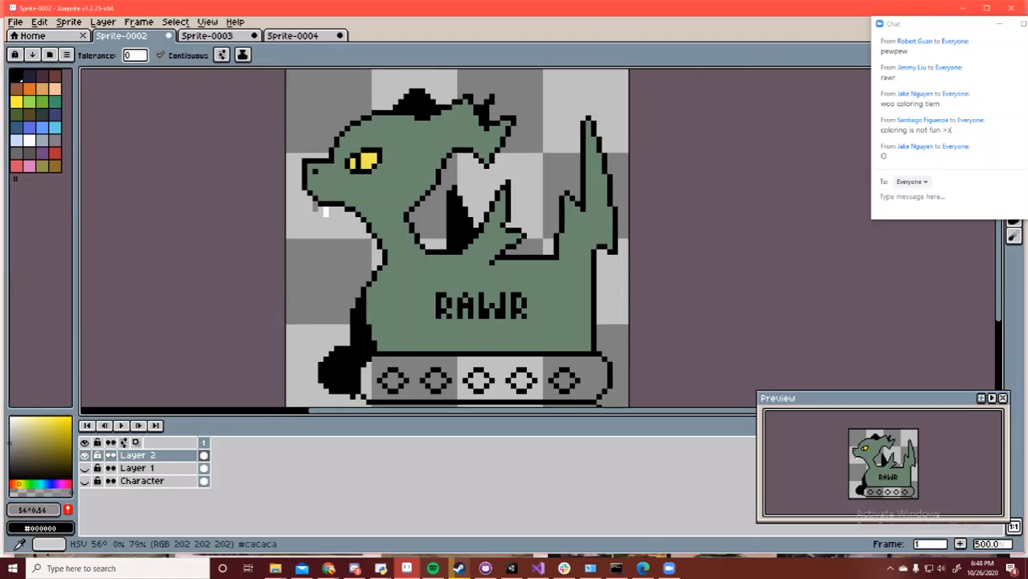
click(415, 366)
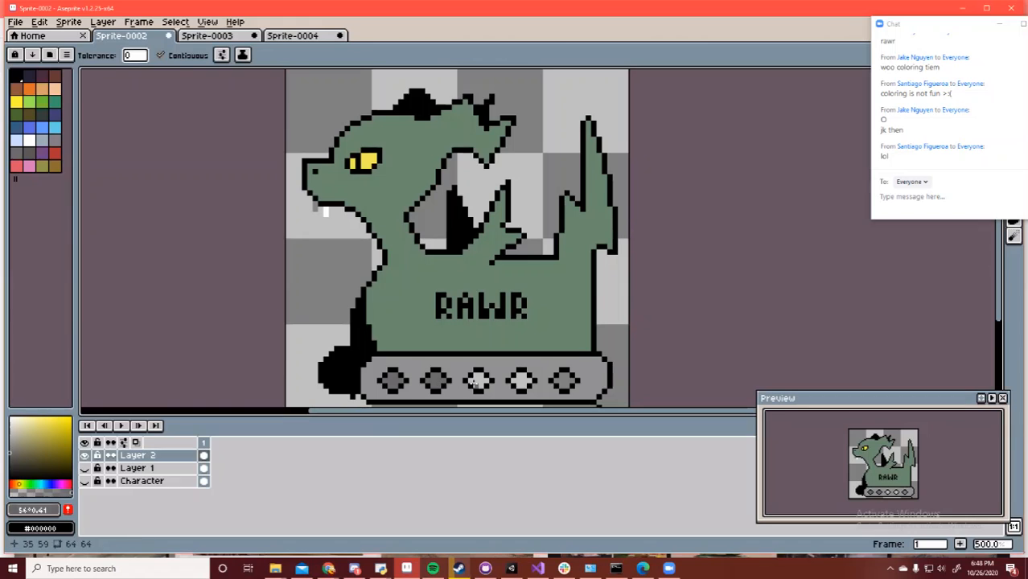
click(483, 384)
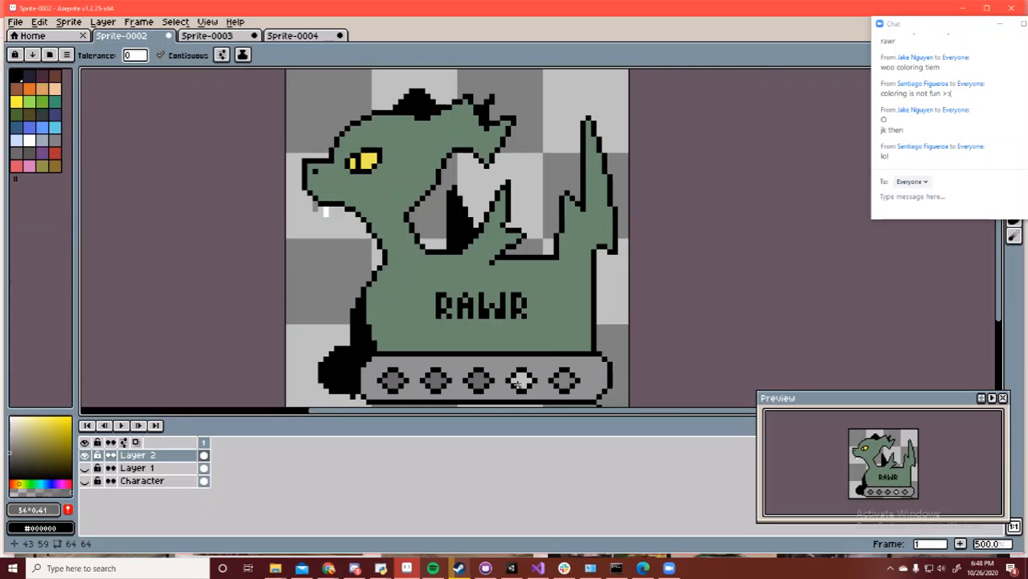
click(522, 381)
click(565, 381)
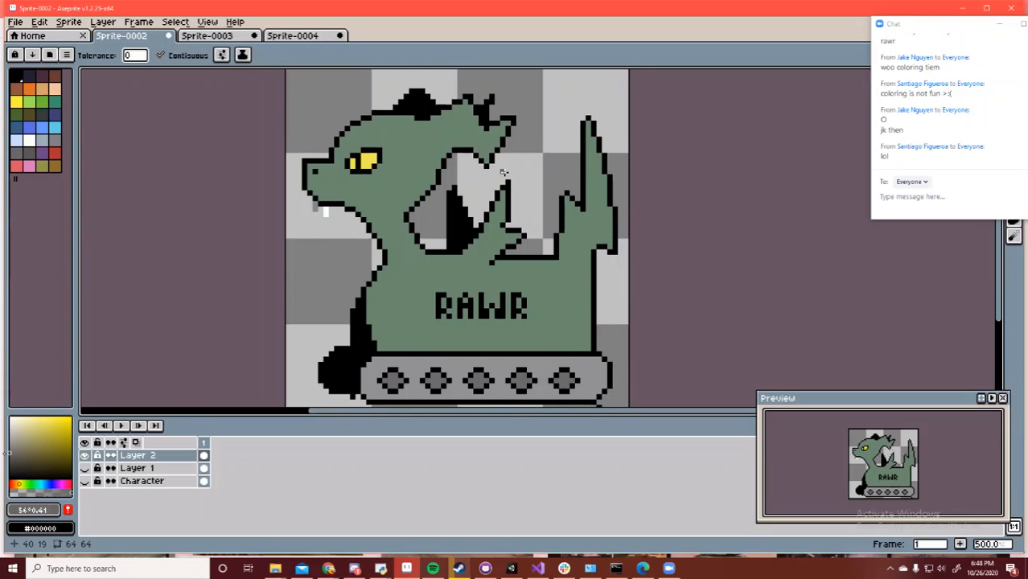
key(b)
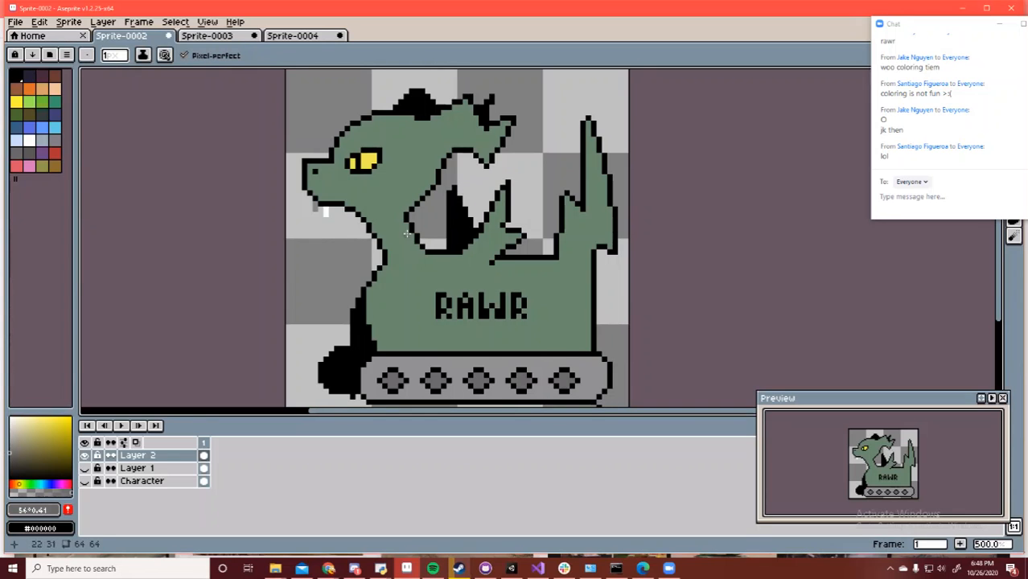
key(z)
drag(362, 210, 568, 210)
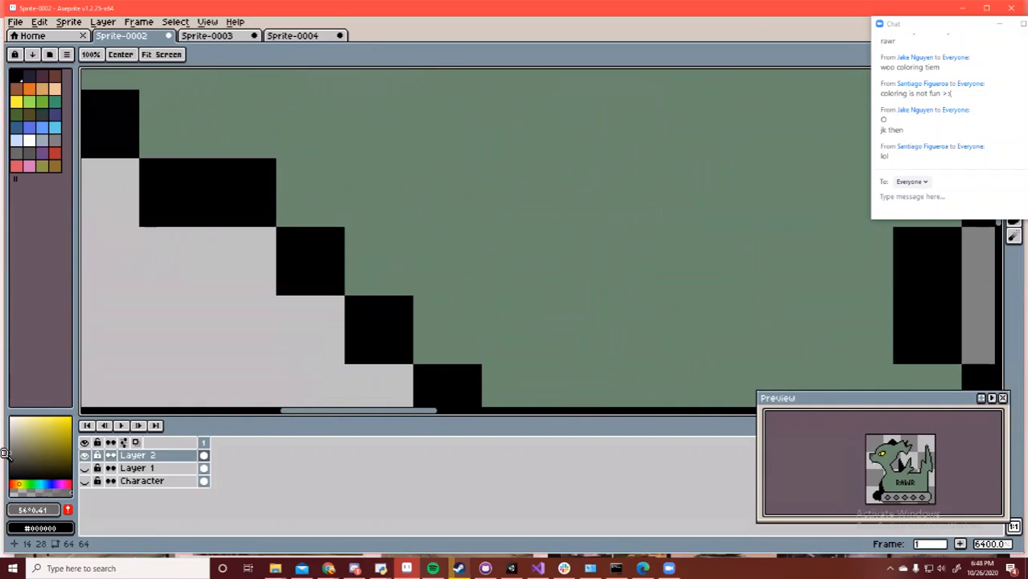
drag(508, 227, 380, 227)
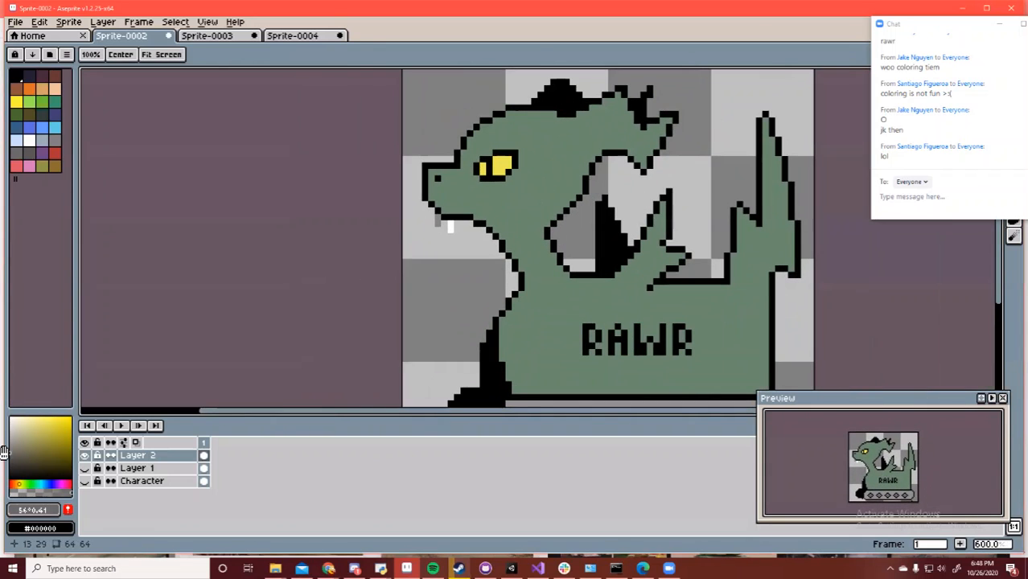
key(h)
drag(606, 243, 476, 237)
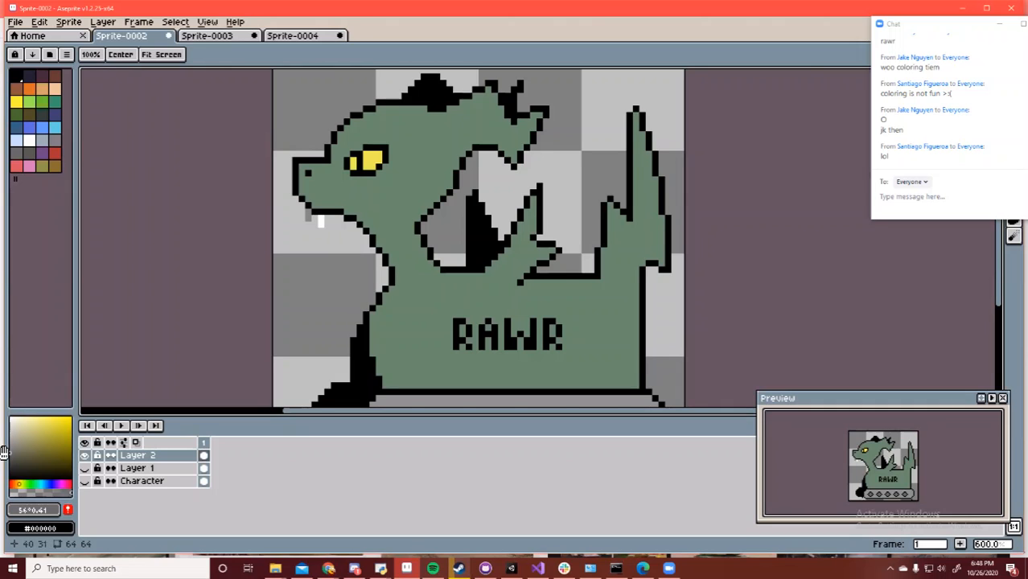
mouse_move(533, 249)
mouse_down()
mouse_move(539, 219)
mouse_move(503, 253)
mouse_move(494, 240)
mouse_up()
key(z)
right_click(533, 226)
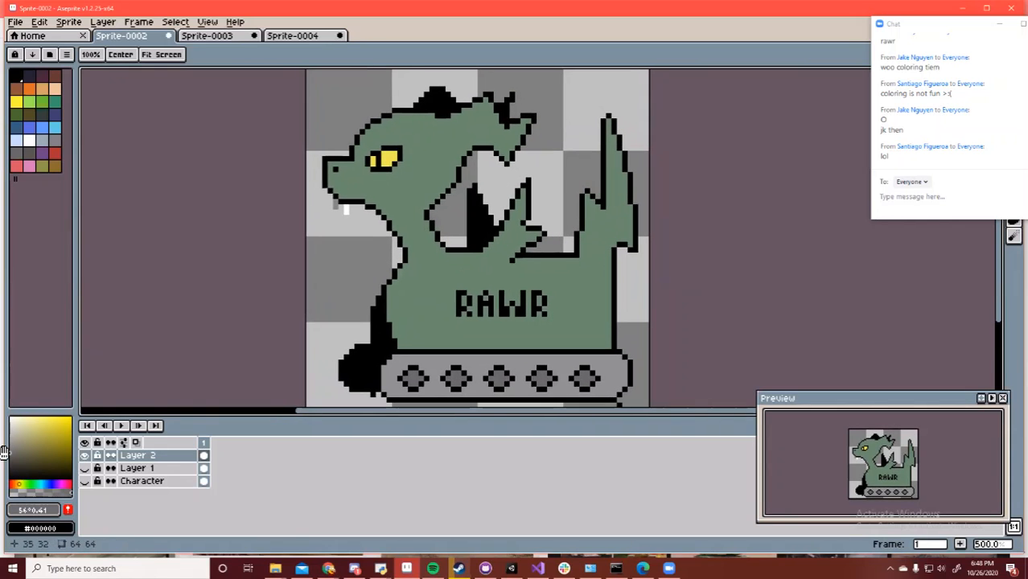
Add a new layer above Layer 2 for the shading
key(alt+l)
key(Down)
key(Down)
key(Down)
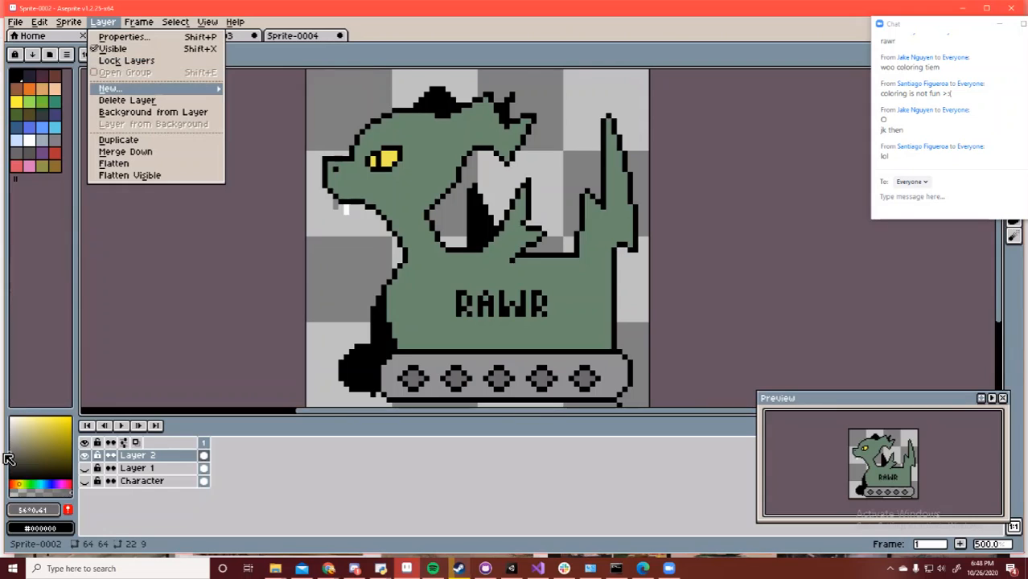
key(Right)
key(Down)
key(Return)
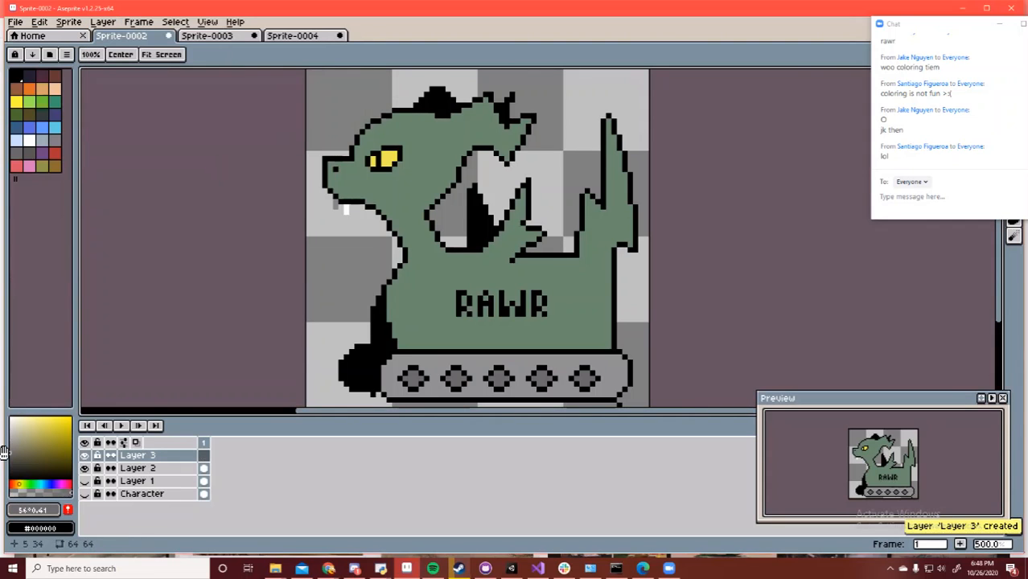
Sample the body green and turn it into a darker teal-green shading colour (HSV 157, 36, 44)
key(i)
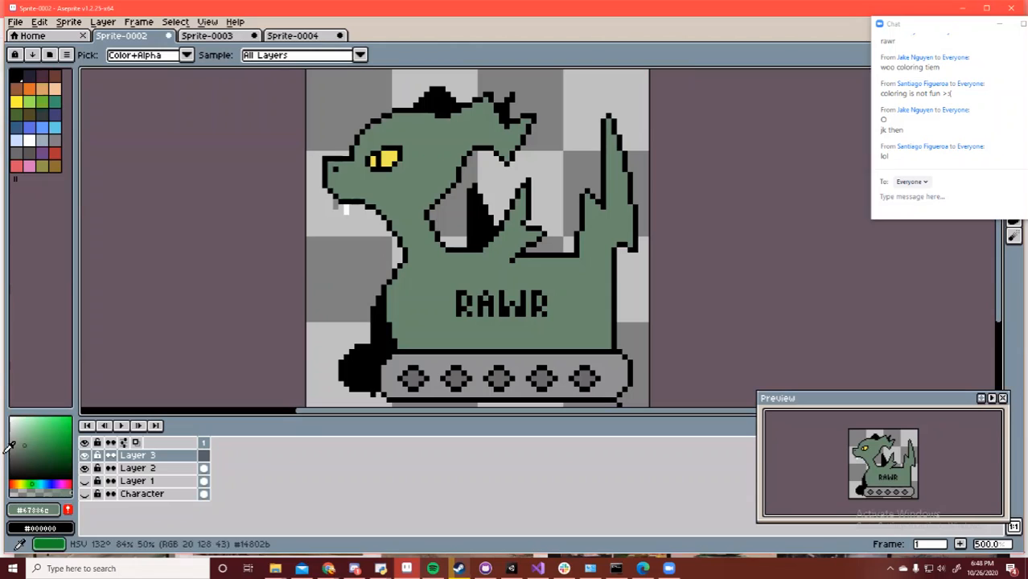
click(36, 485)
click(29, 449)
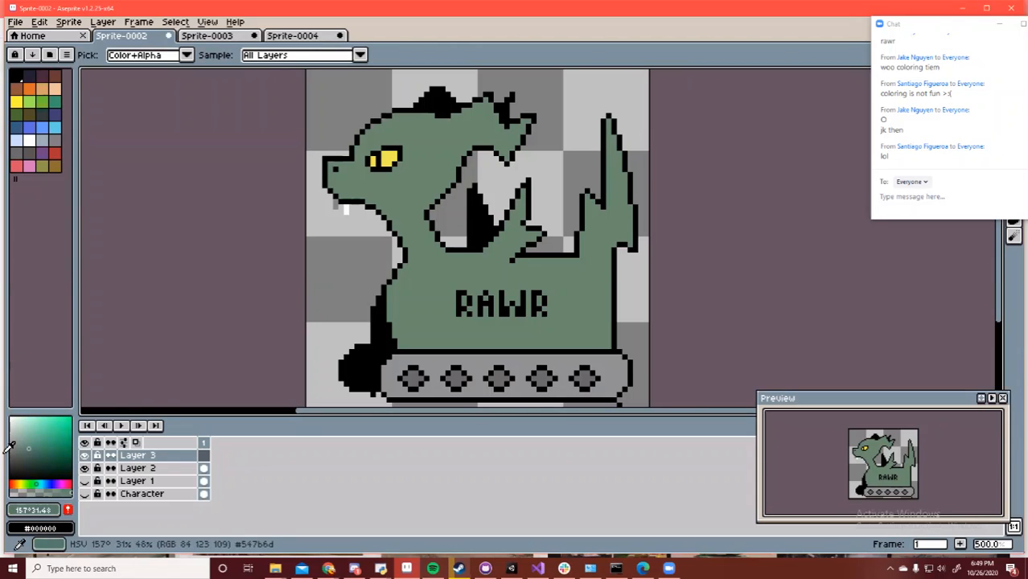
key(b)
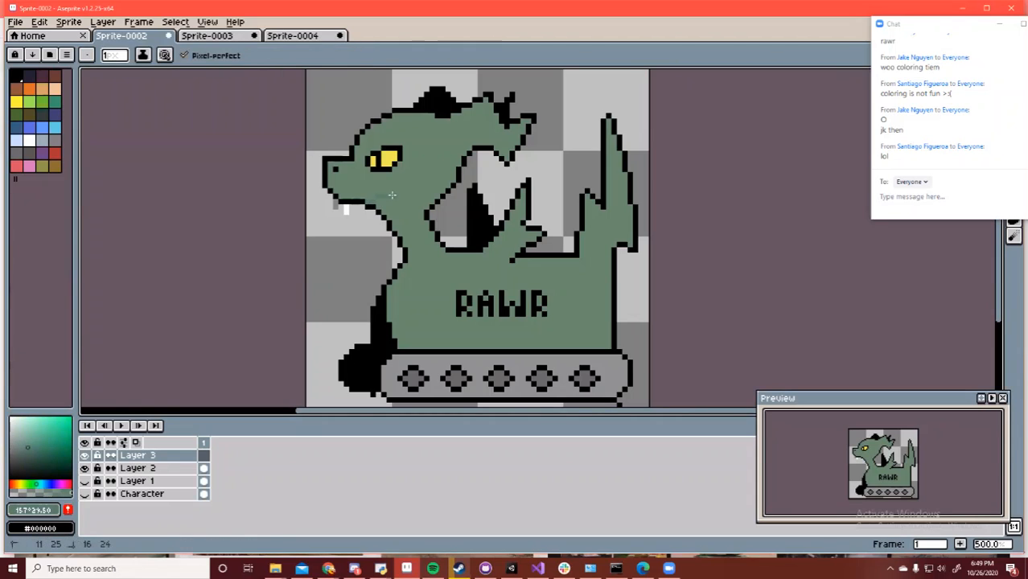
click(31, 449)
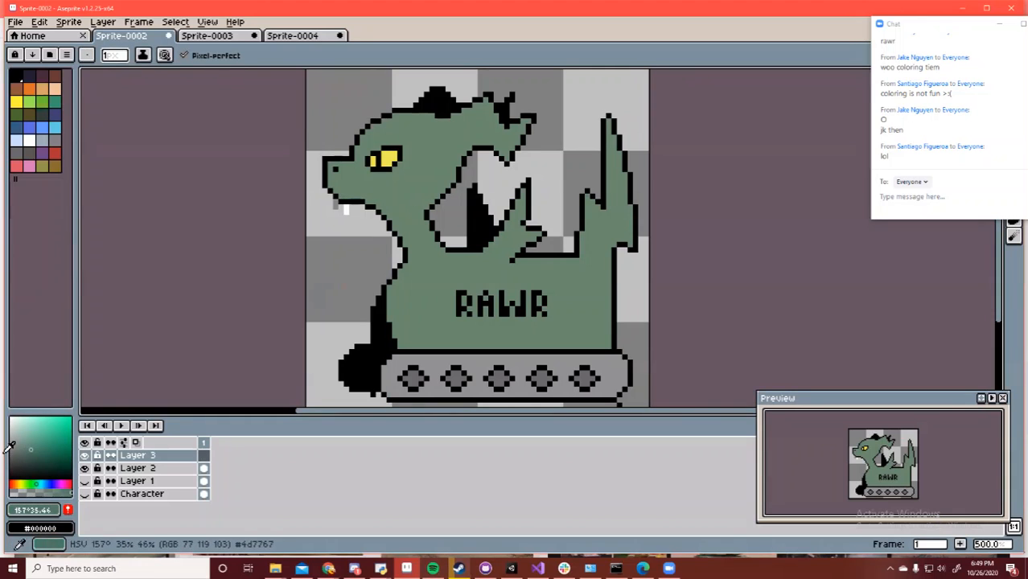
click(32, 450)
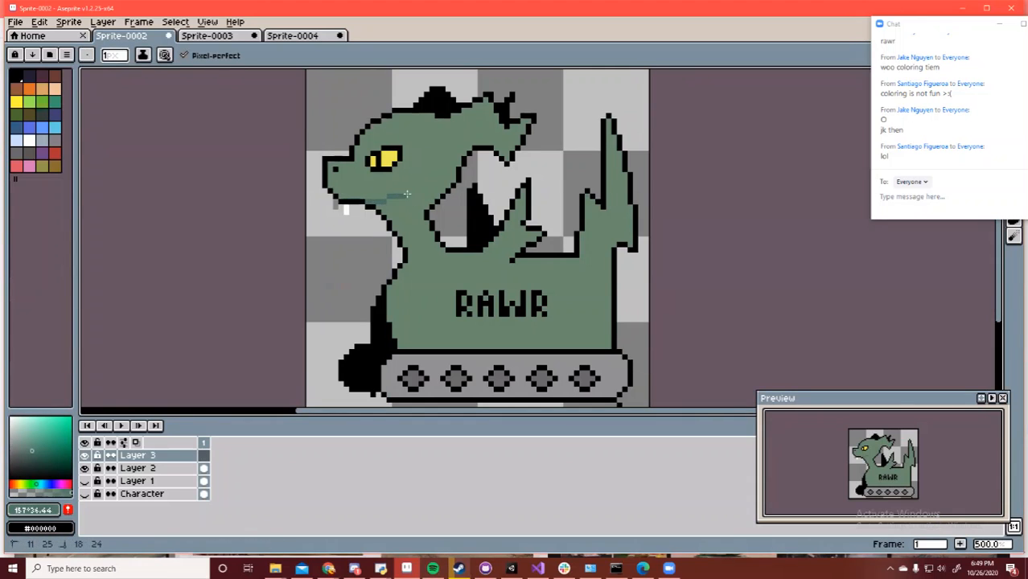
Try shading the underside of the jaw and the tail with the teal-green on Layer 3
drag(369, 201, 442, 185)
key(ctrl+z)
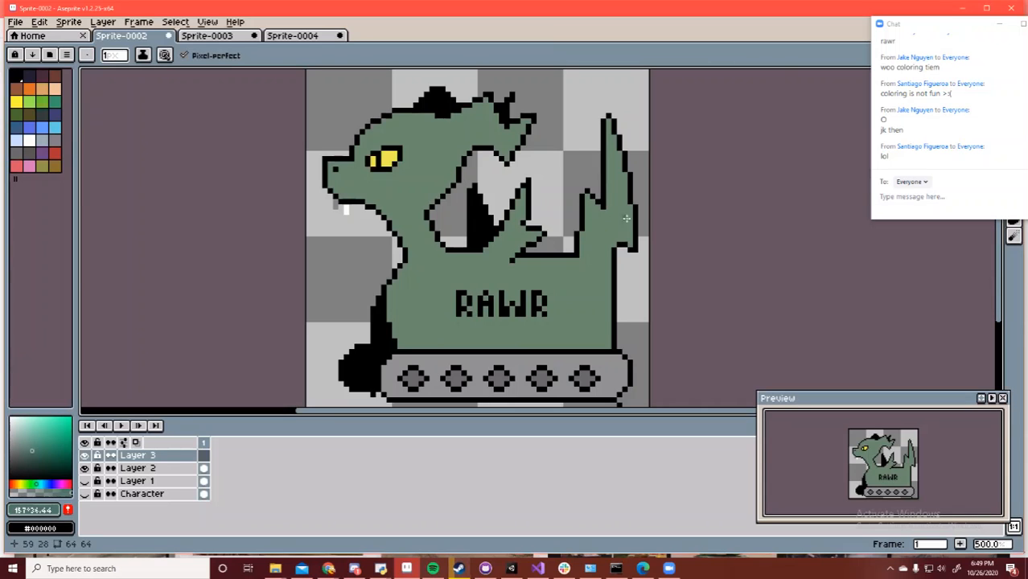
mouse_move(609, 125)
mouse_down()
mouse_move(623, 186)
mouse_move(613, 161)
mouse_move(606, 233)
mouse_move(602, 219)
mouse_move(592, 242)
mouse_move(603, 216)
mouse_move(589, 217)
mouse_move(573, 273)
mouse_move(596, 246)
mouse_move(577, 332)
mouse_move(567, 337)
mouse_move(558, 332)
mouse_move(573, 274)
mouse_move(577, 313)
mouse_up()
Undo all the teal-green shading strokes on the tail
key(ctrl+z)
key(ctrl+z)
key(ctrl+z)
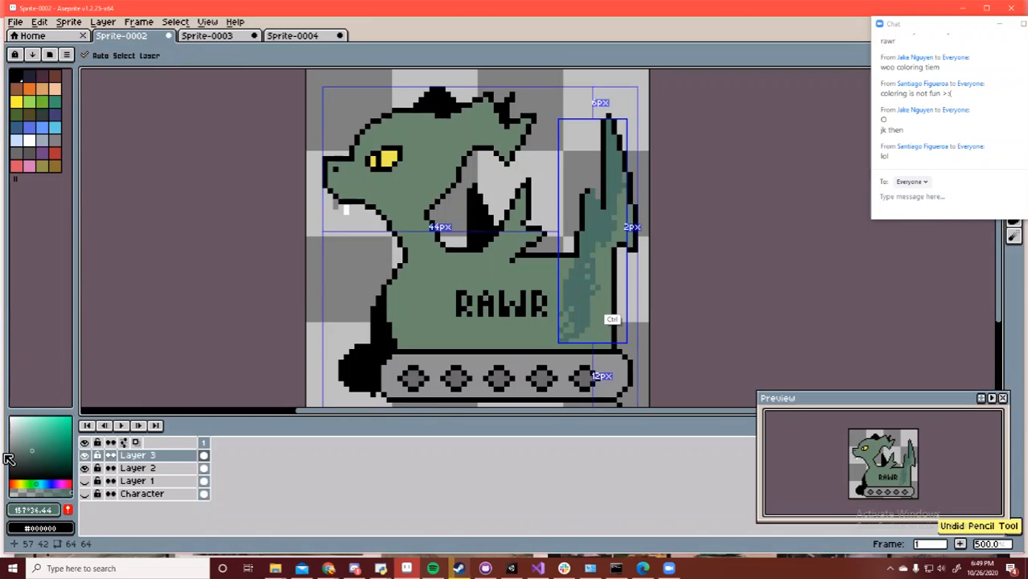
key(ctrl+z)
key(ctrl+z)
key(ctrl+z)
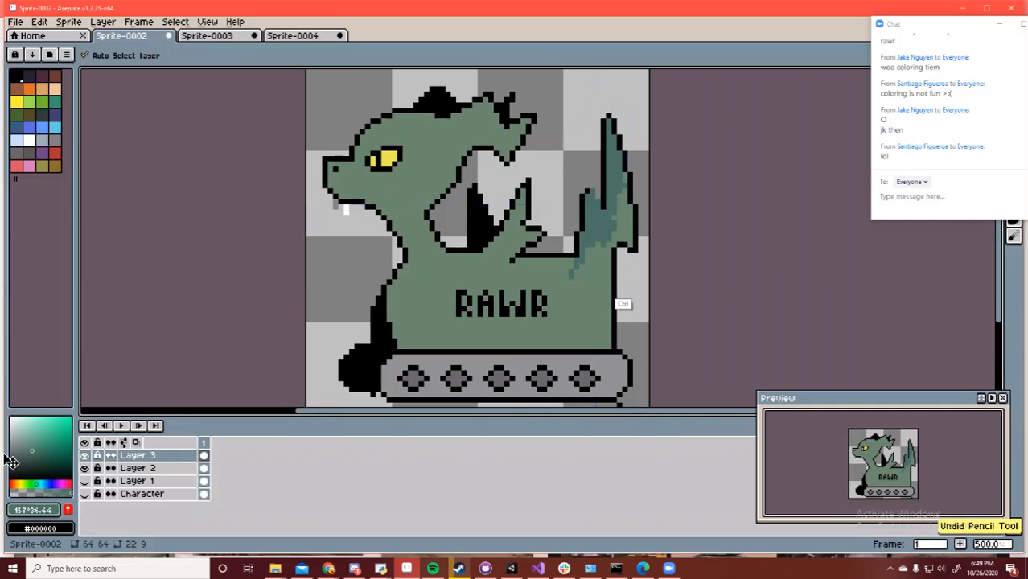
key(ctrl+z)
key(ctrl+z)
key(ctrl+z)
key(ctrl+z)
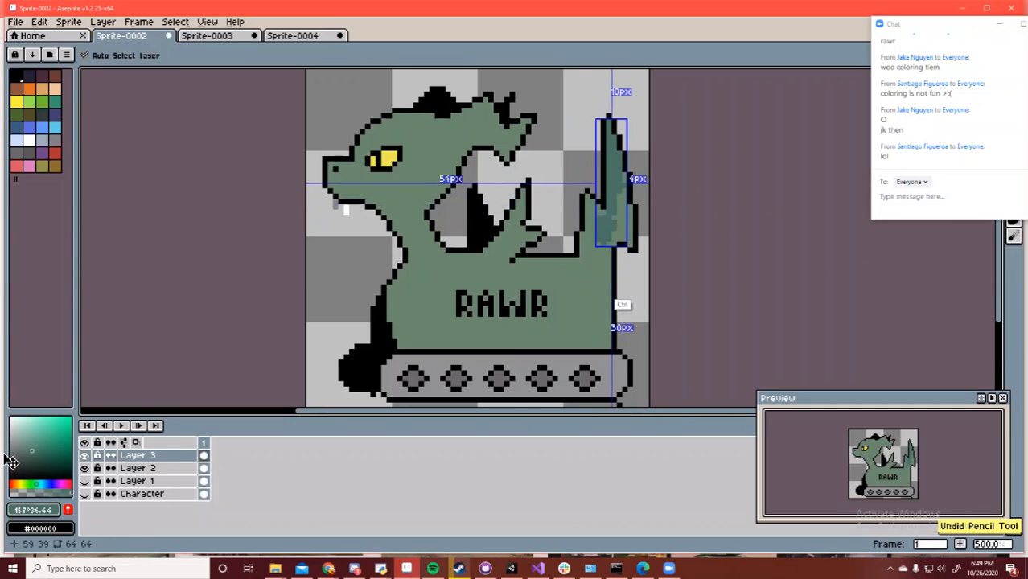
key(ctrl+z)
key(ctrl+z)
key(ctrl+z)
key(ctrl+z)
key(ctrl+z)
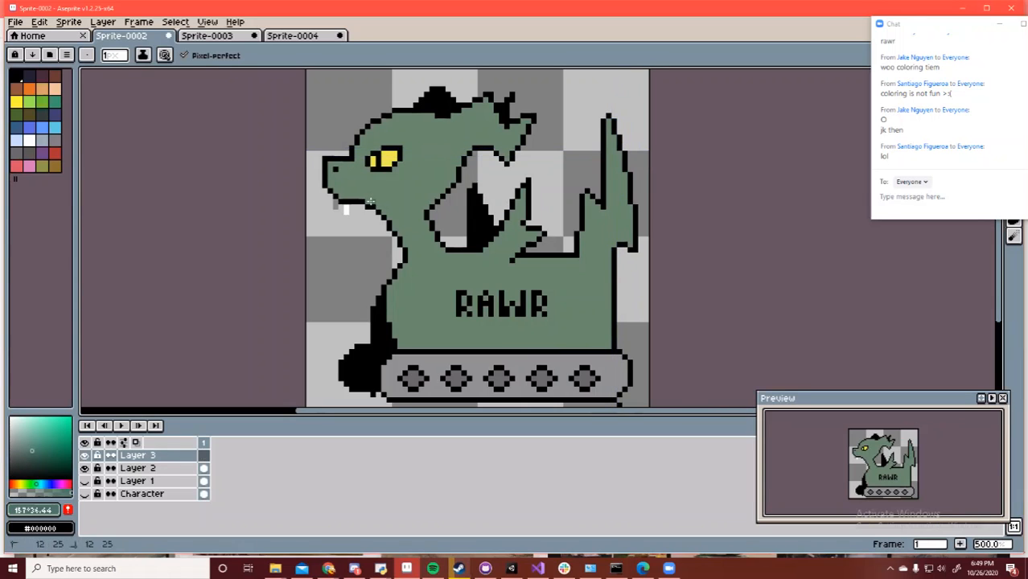
key(ctrl+z)
Try outlining a neck shadow between the jaw and the body and bucket-filling it on Layer 3
drag(382, 208, 441, 191)
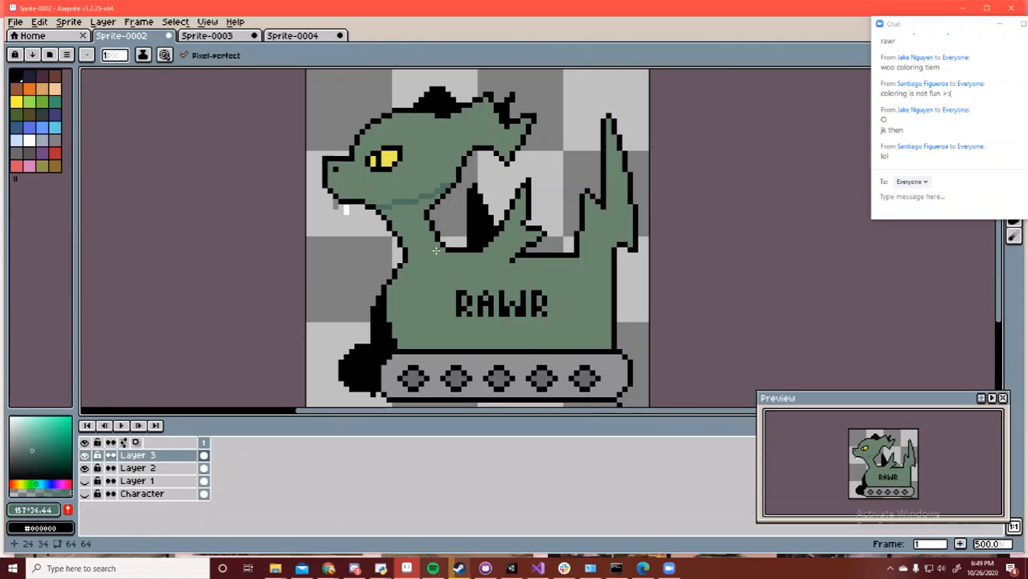
drag(410, 259, 428, 252)
key(g)
click(429, 237)
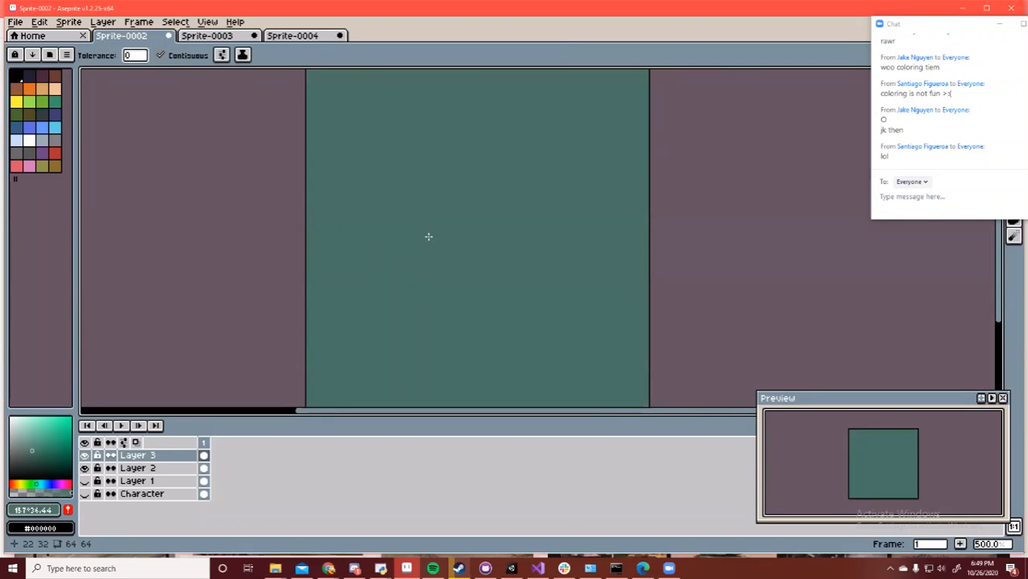
key(ctrl+z)
Try closing the neck shadow's outline by hand, and undo these strokes together with the creation of Layer 3
key(b)
drag(438, 196, 426, 205)
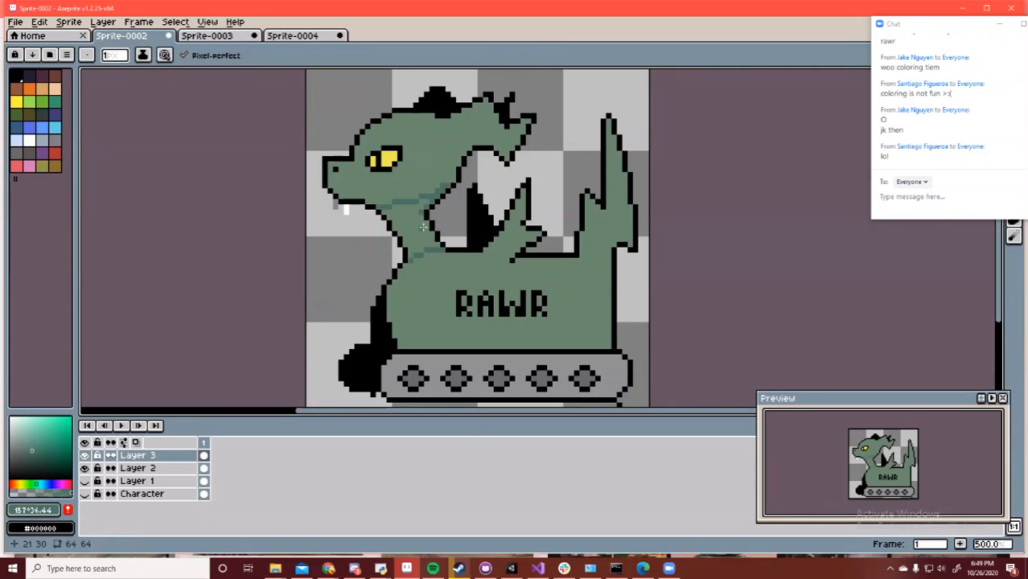
key(ctrl+z)
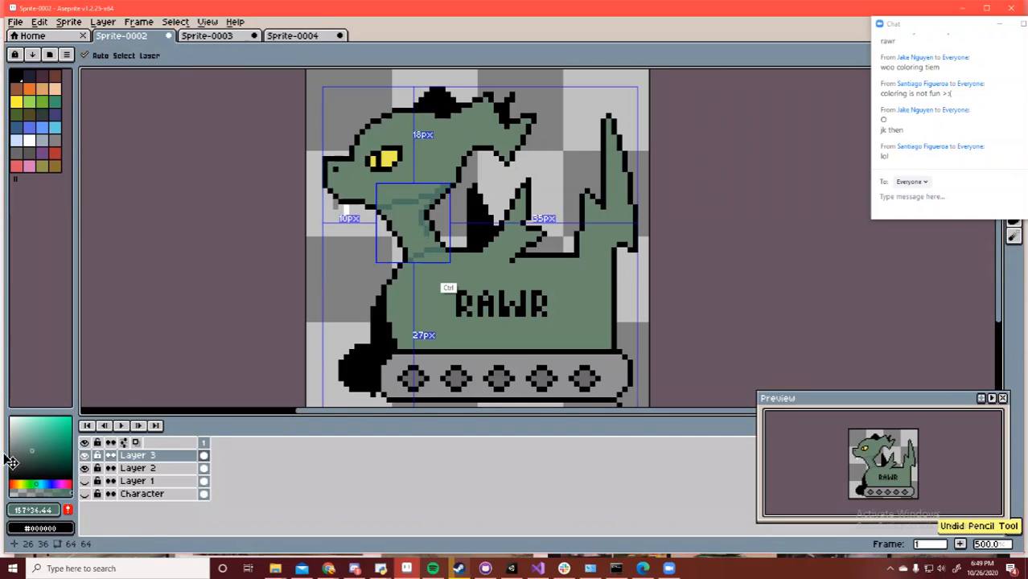
key(ctrl+z)
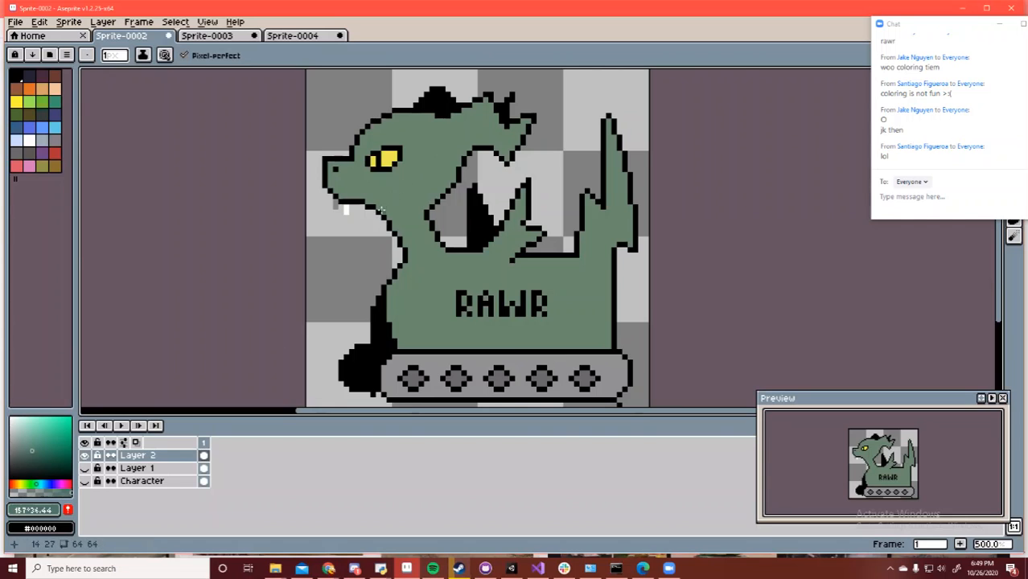
On Layer 2, outline the neck shadow under the jaw and above the body in teal-green and fill the neck between
click(386, 212)
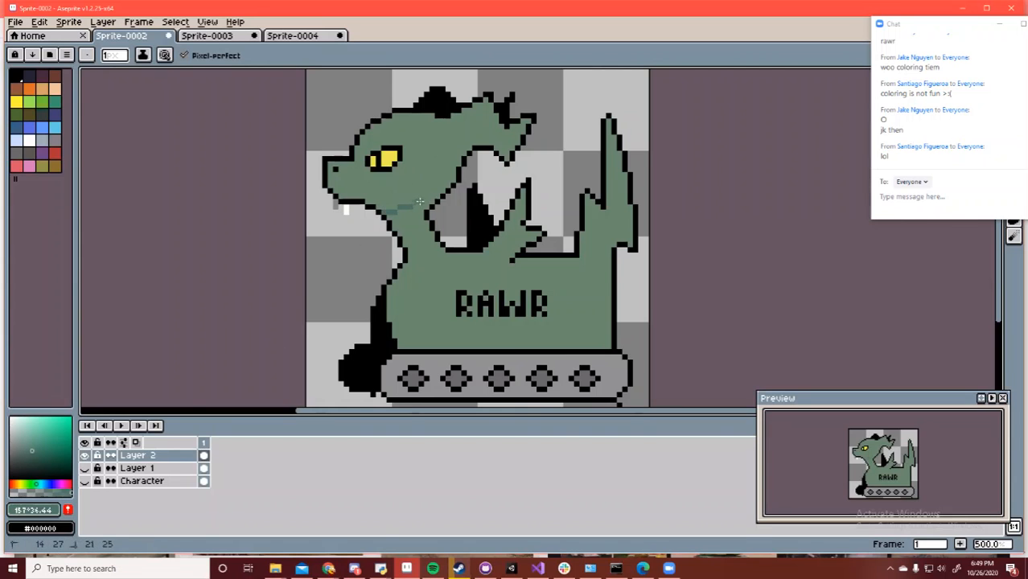
drag(419, 202, 449, 183)
key(ctrl+z)
drag(379, 207, 450, 184)
drag(409, 258, 437, 244)
key(g)
click(416, 229)
Draw a black outline down the back of the head to separate it from the crest
key(b)
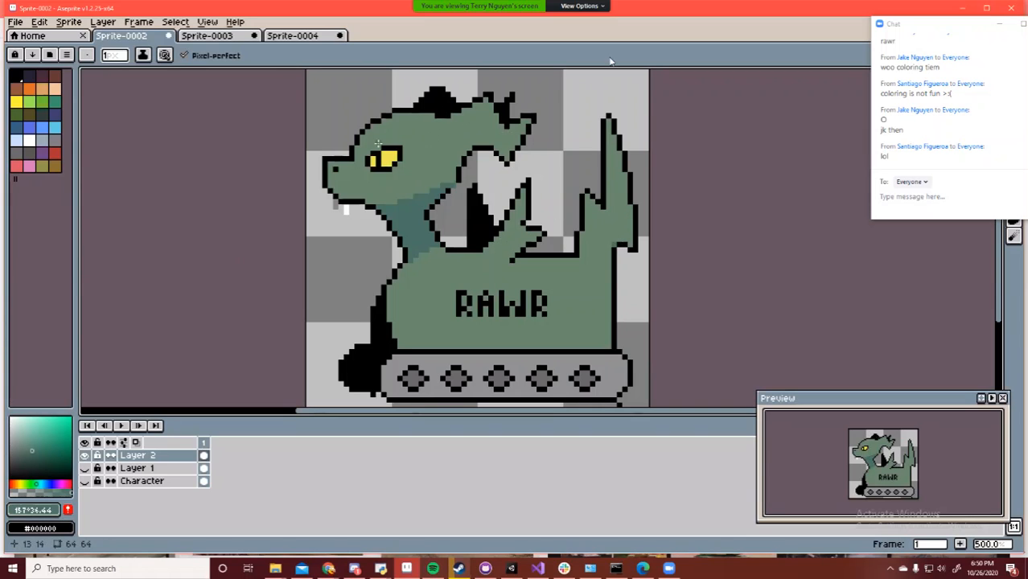
scroll(958, 129, up, 1)
key(i)
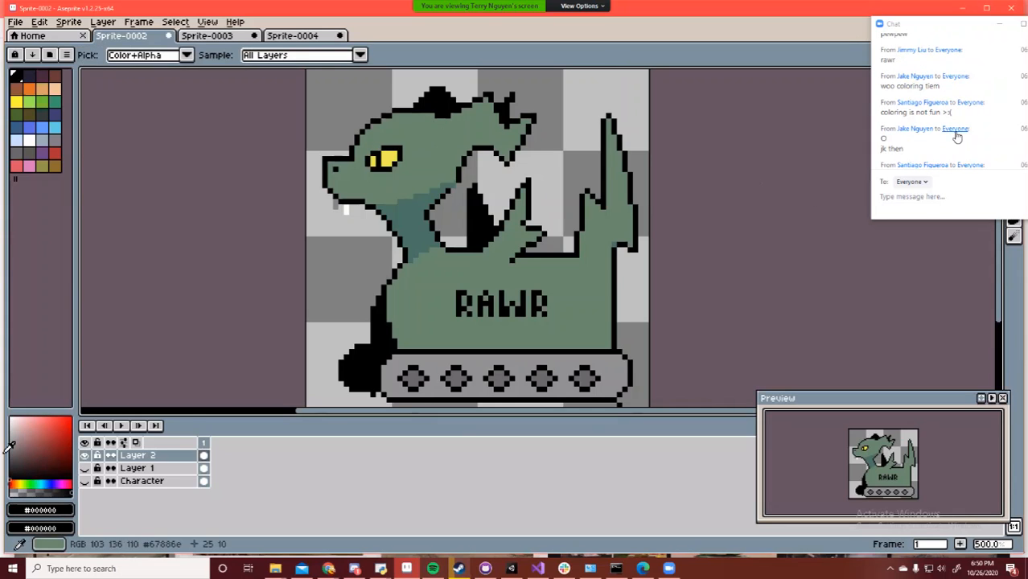
key(b)
scroll(947, 139, up, 1)
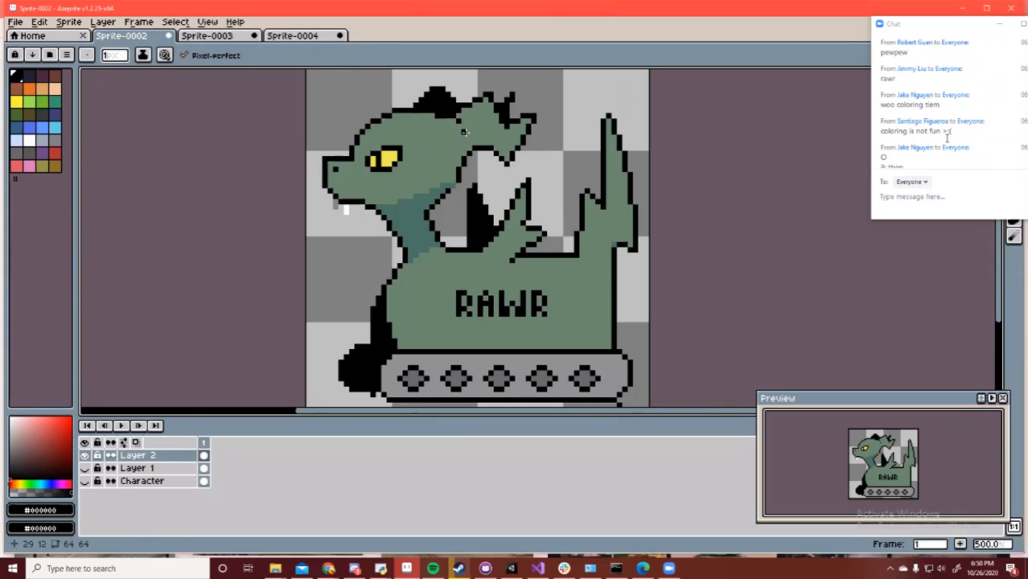
scroll(947, 138, down, 2)
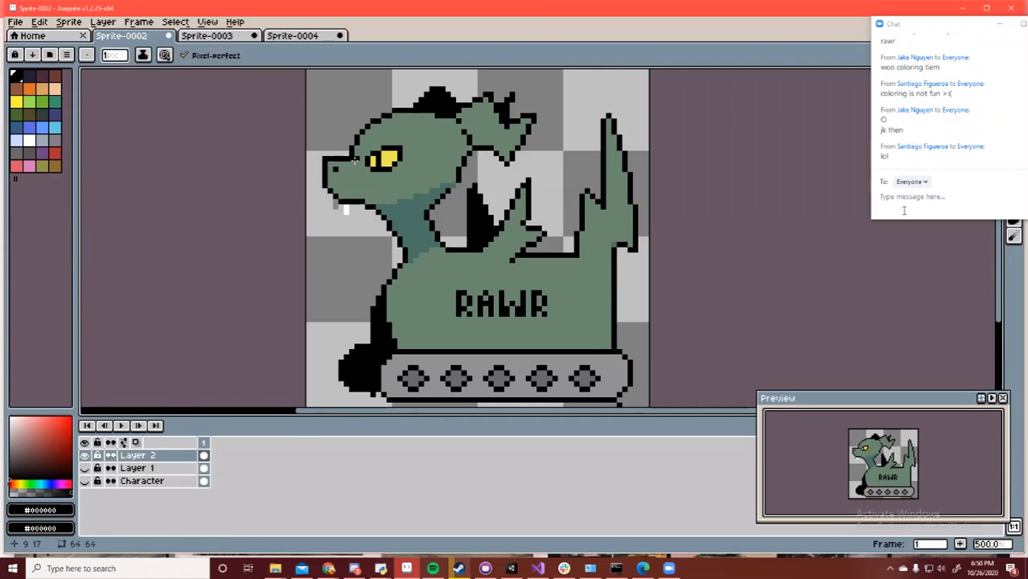
Fill the crest behind the head with the same yellow as the eye
alt+click(384, 158)
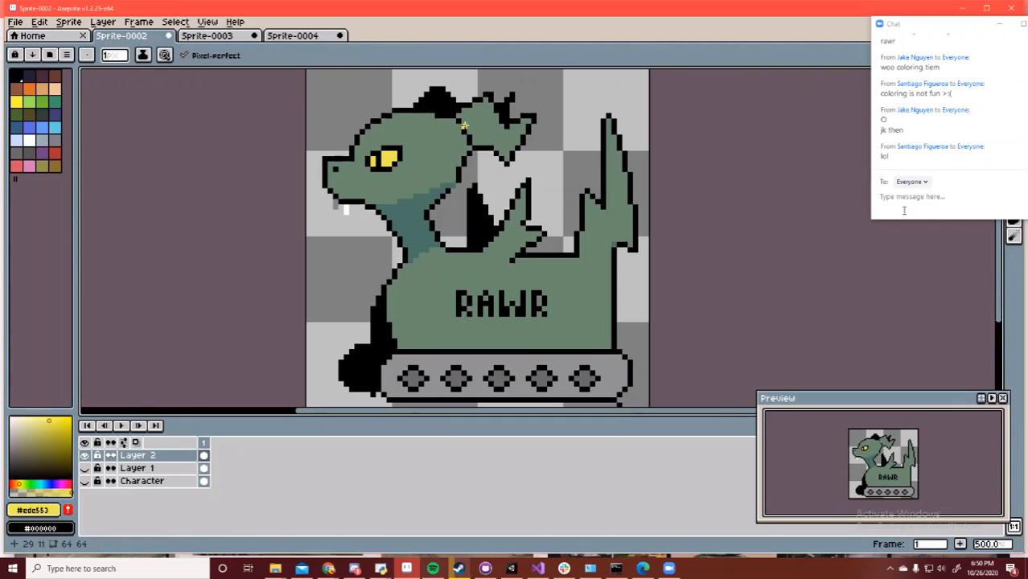
key(g)
click(475, 127)
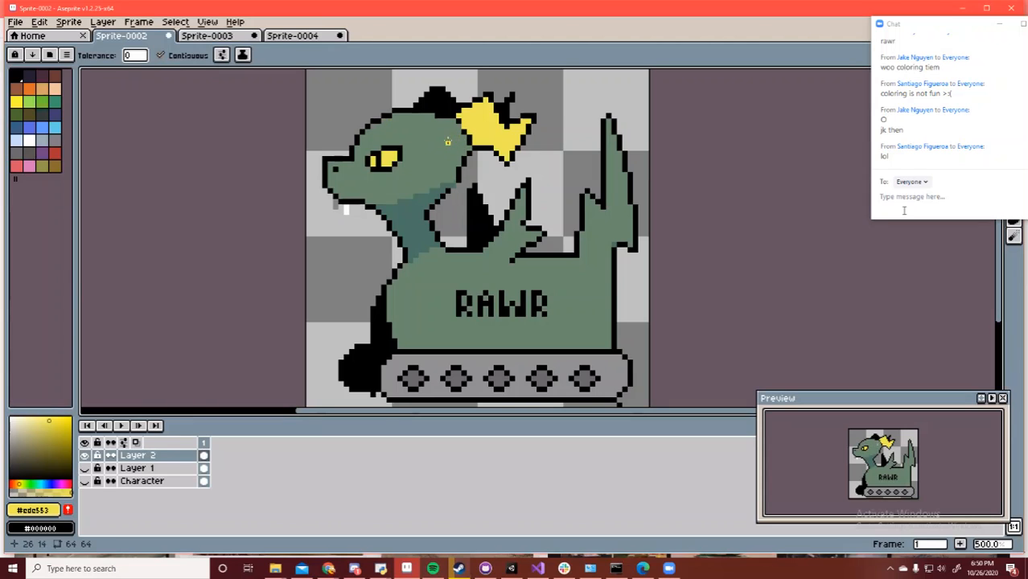
Shade the lower part of the crest and parts of the eye in orange (HSV 37, 64, 92)
key(i)
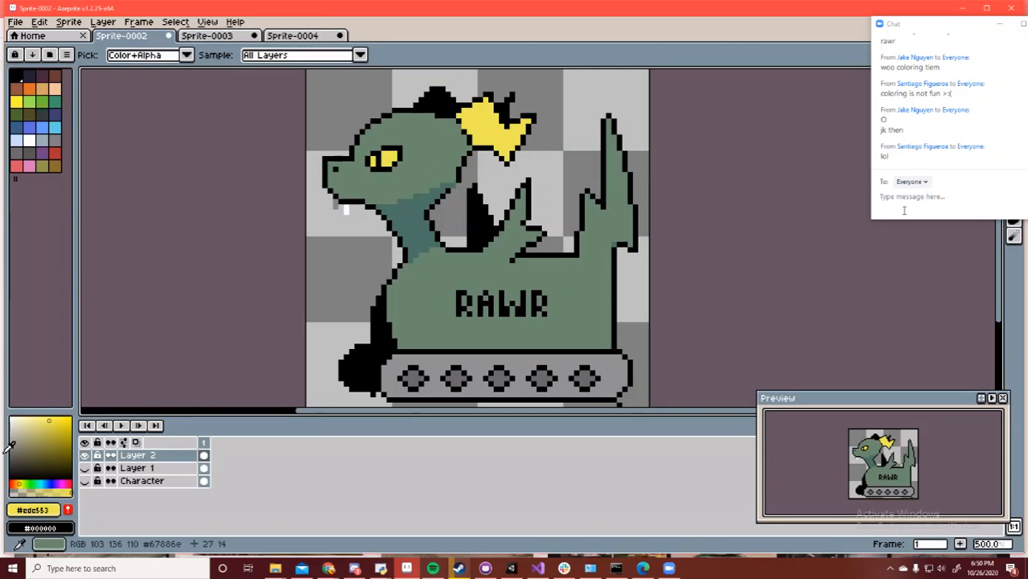
click(16, 484)
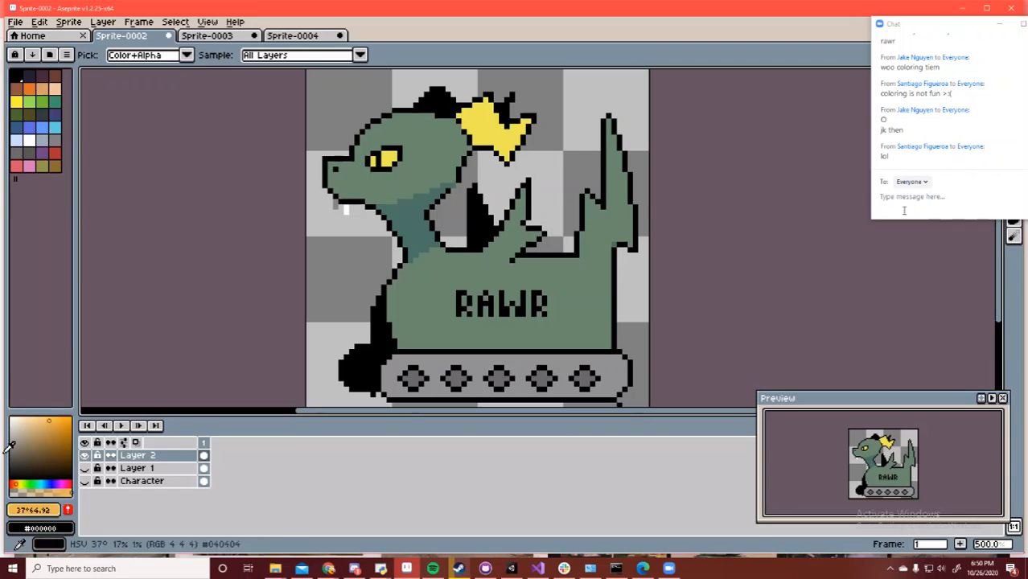
key(b)
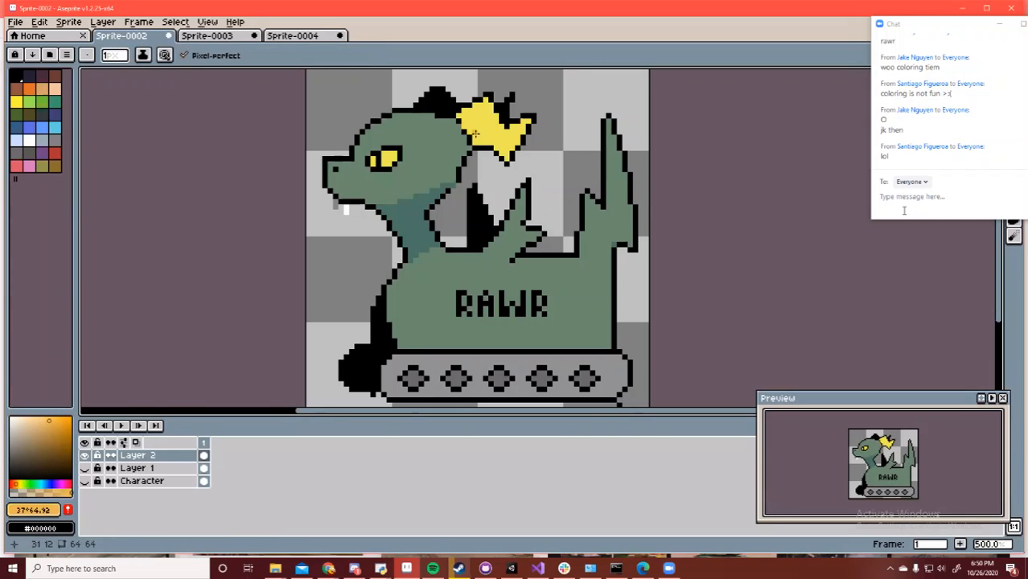
mouse_move(473, 137)
mouse_down()
mouse_move(498, 136)
mouse_move(507, 155)
mouse_move(502, 145)
mouse_up()
key(g)
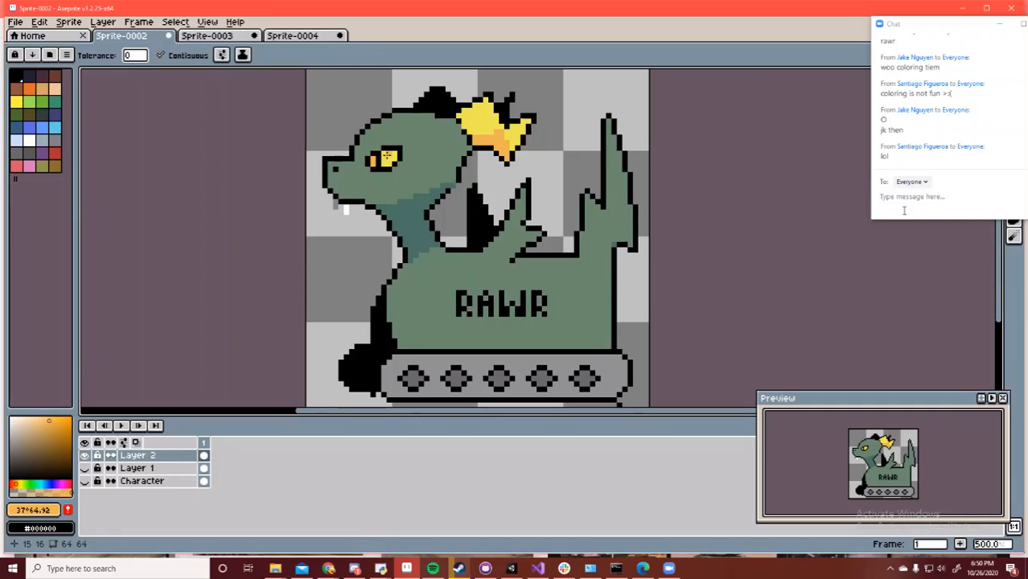
click(385, 157)
key(ctrl+z)
key(b)
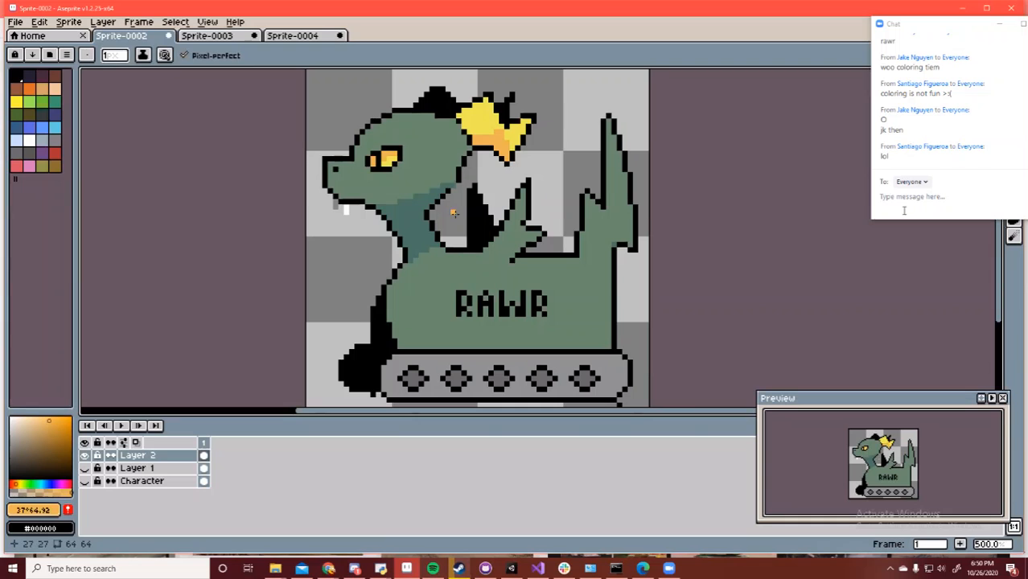
Add teal-green (#487263) shading to the lower front of the body, the wing base and the tail
key(i)
click(8, 448)
key(b)
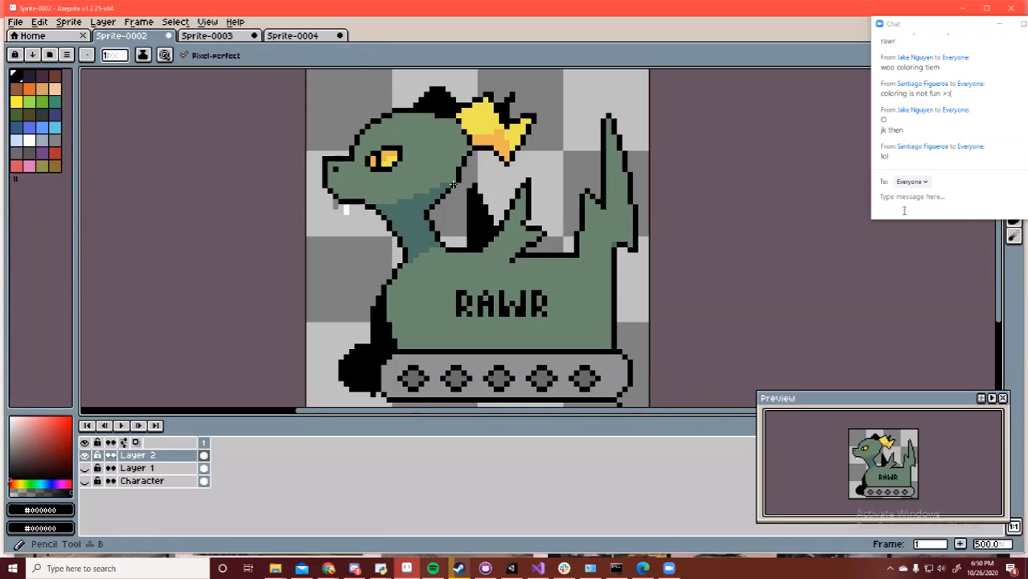
key(i)
click(427, 222)
key(b)
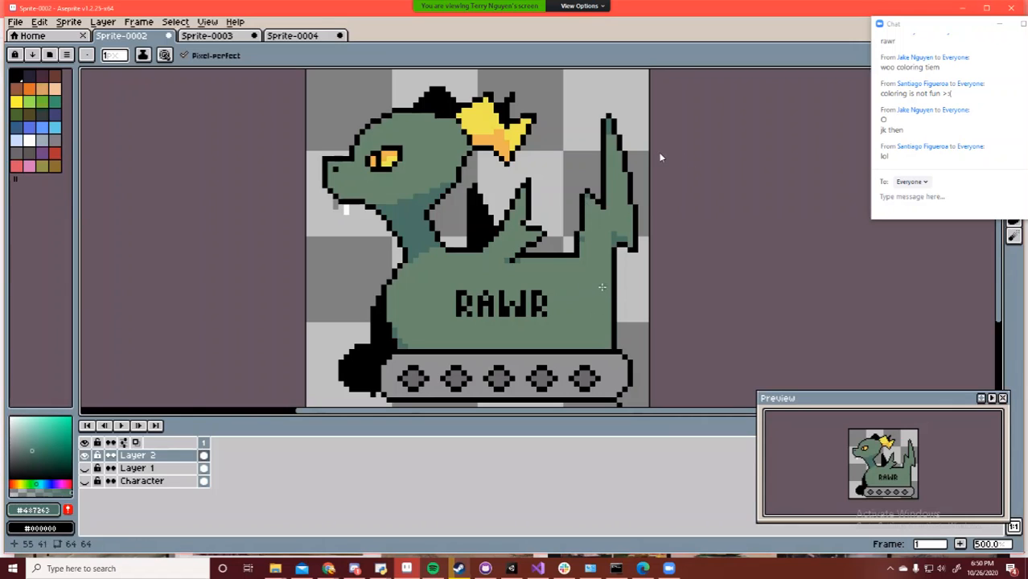
Draw a straight grey shading line (HSV 0, 3, 51) along the upper inside edge of the tank tread
click(10, 445)
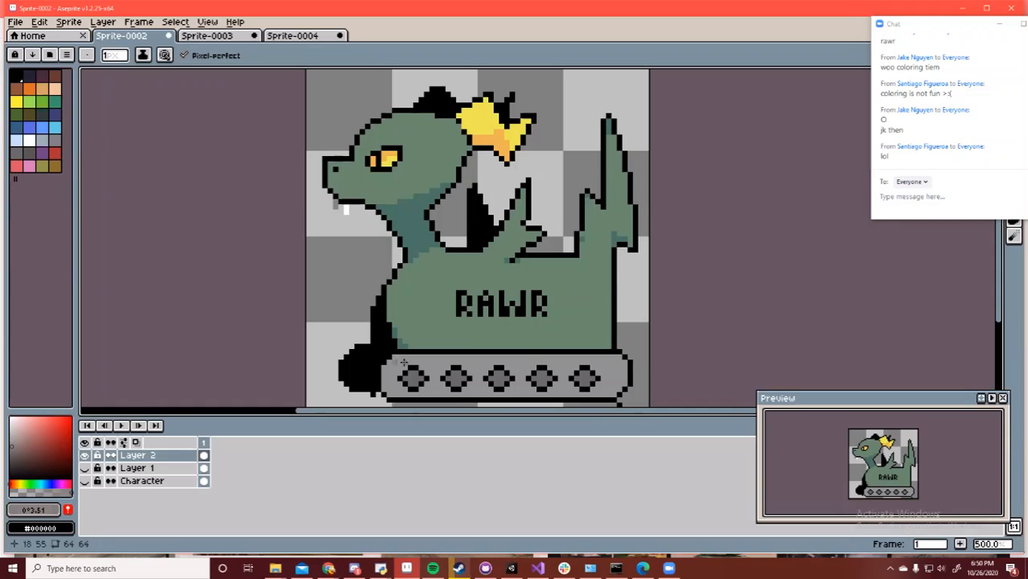
shift+click(621, 363)
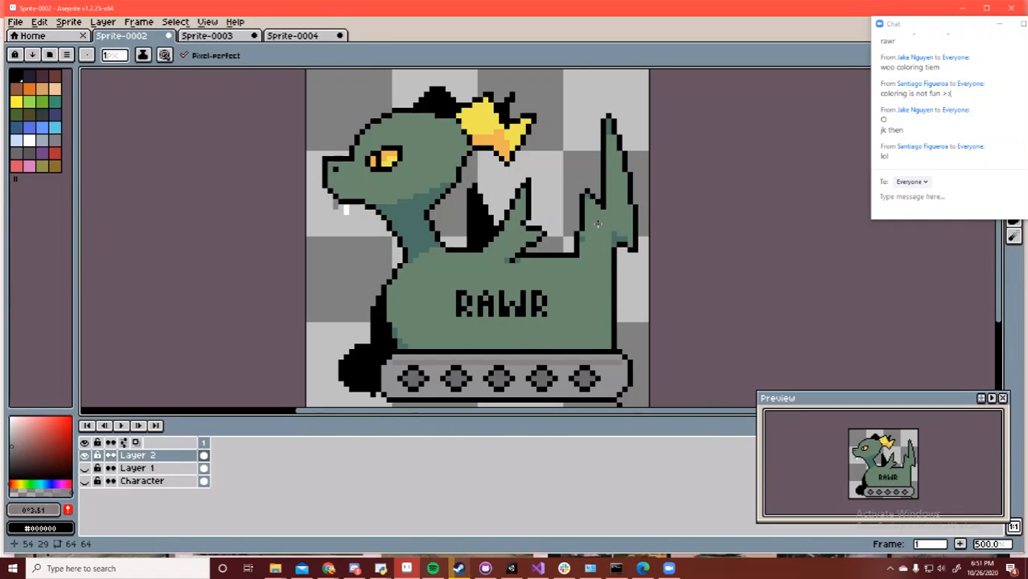
Try repainting the tail's small spike in the body green over its black outline, and undo these strokes
key(i)
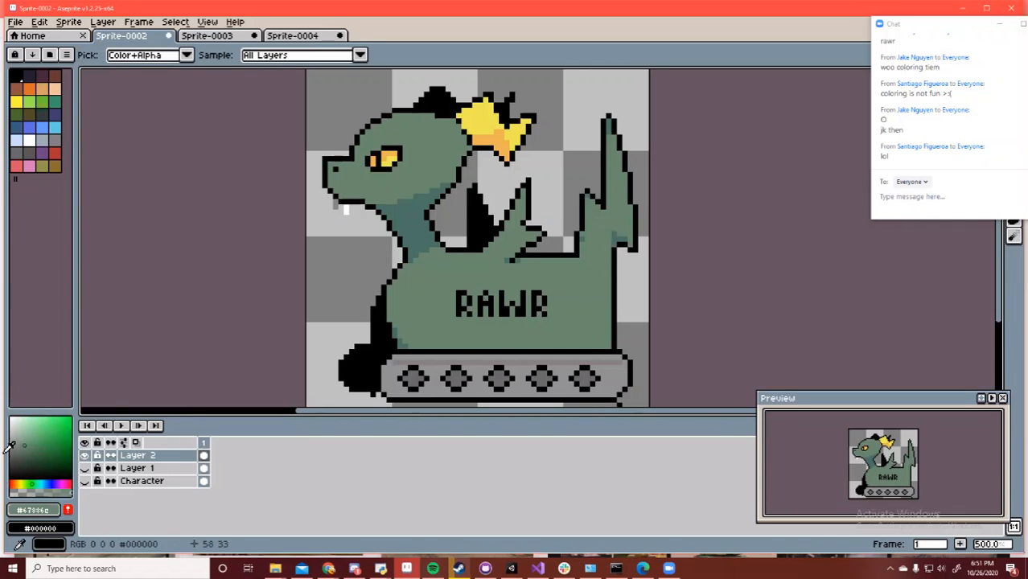
key(b)
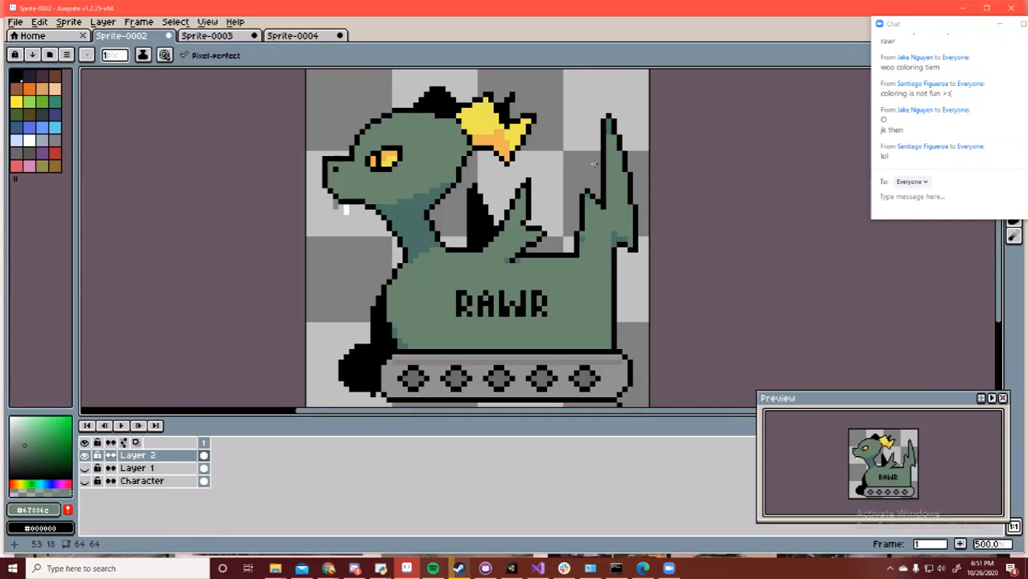
key(ctrl+z)
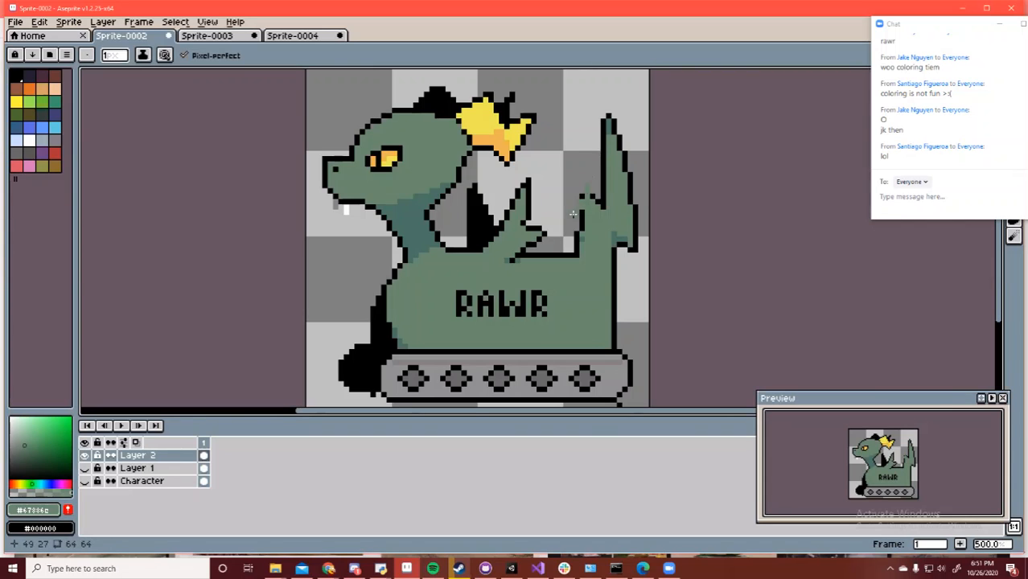
key(v)
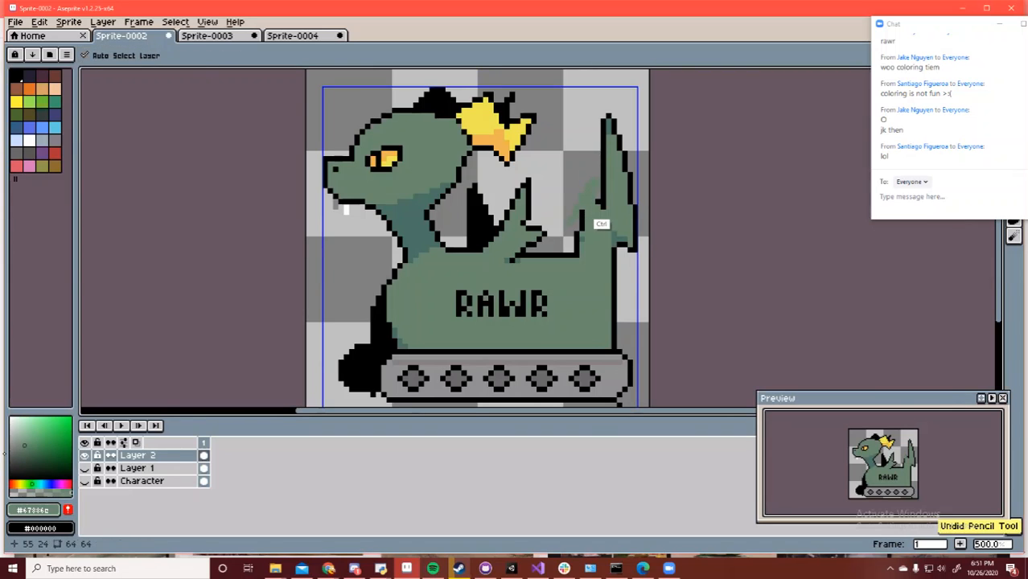
key(ctrl+z)
key(ctrl+z)
key(ctrl+z)
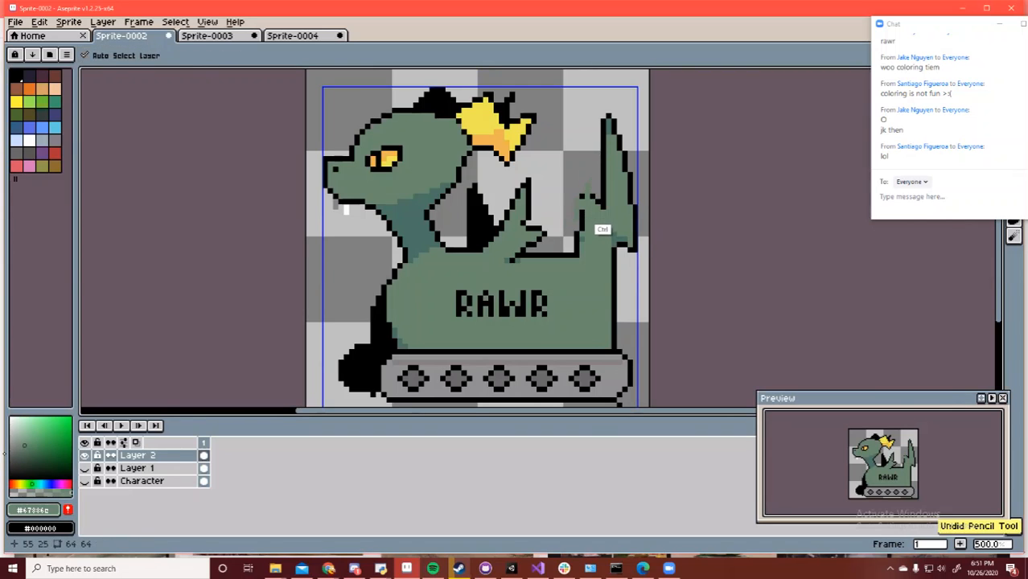
Add teal-green (#487263) shading pixels below the notch between the tail's two spikes, and sample the body green again
alt+click(590, 204)
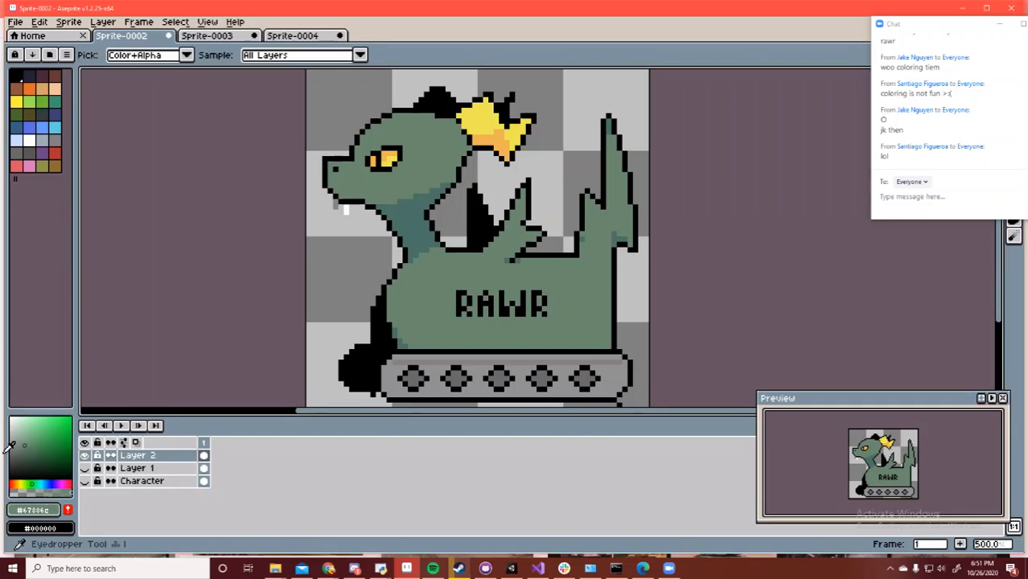
alt+click(623, 245)
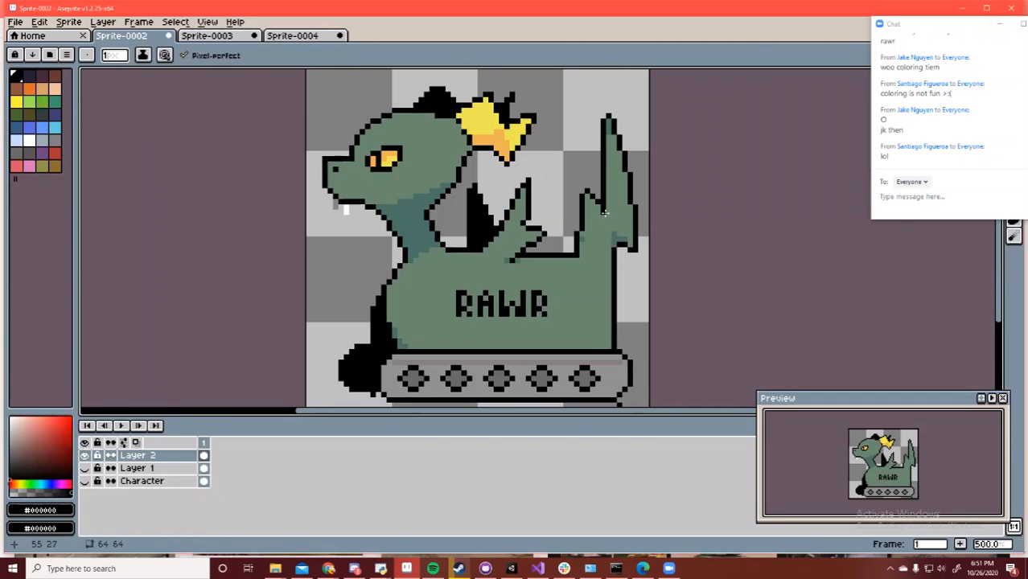
key(alt)
alt+click(615, 239)
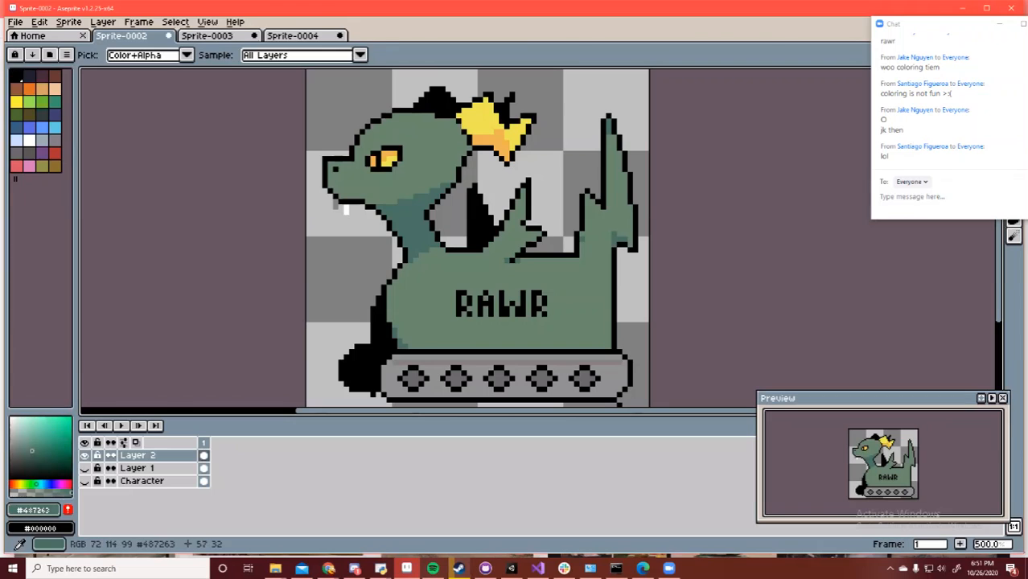
click(603, 212)
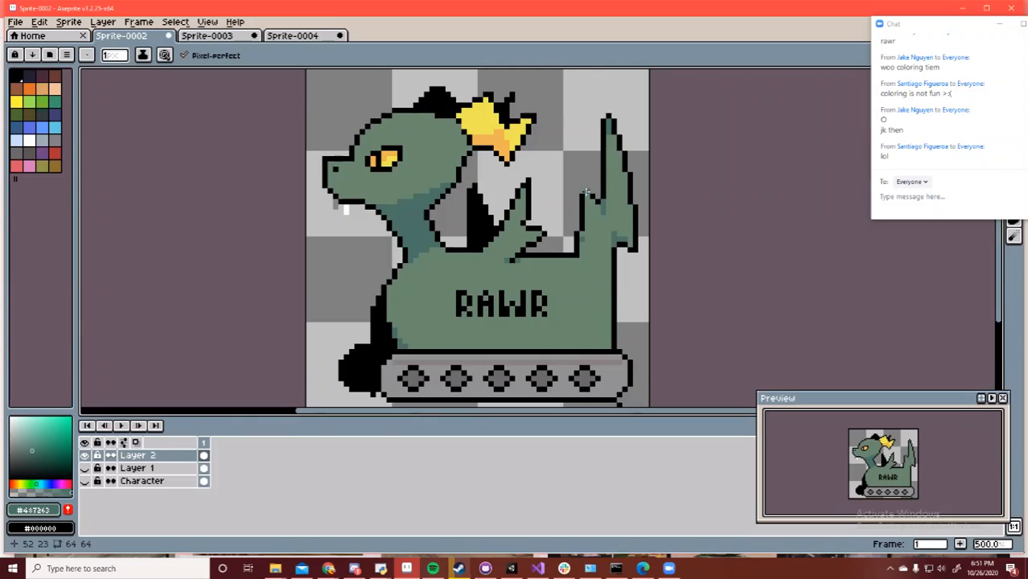
alt+click(594, 240)
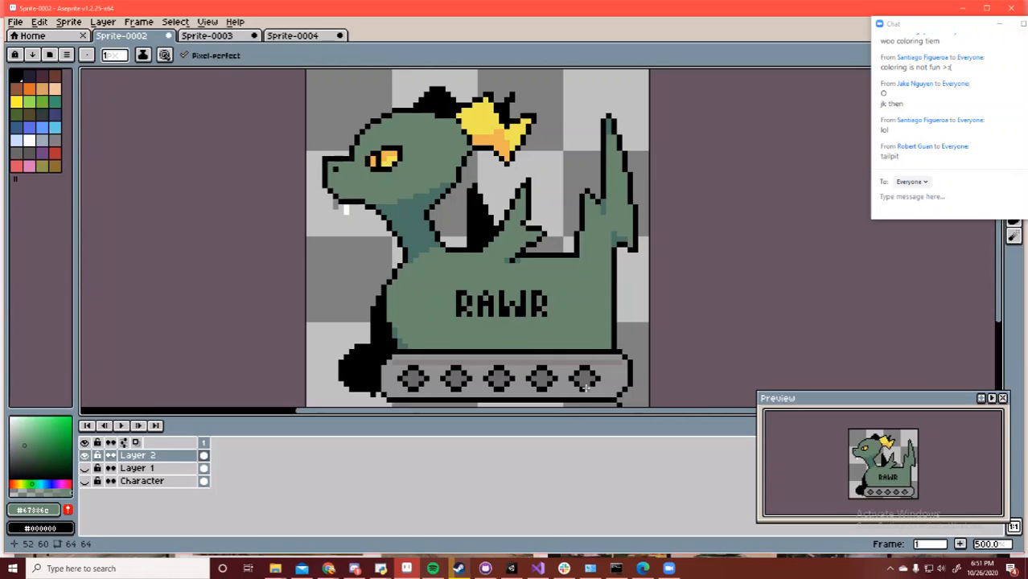
Extend the grey (#847f7f) shading around the tread's inside edge and shade the five diamond wheels in dark grey (HSV 0, 7, 31)
alt+click(612, 366)
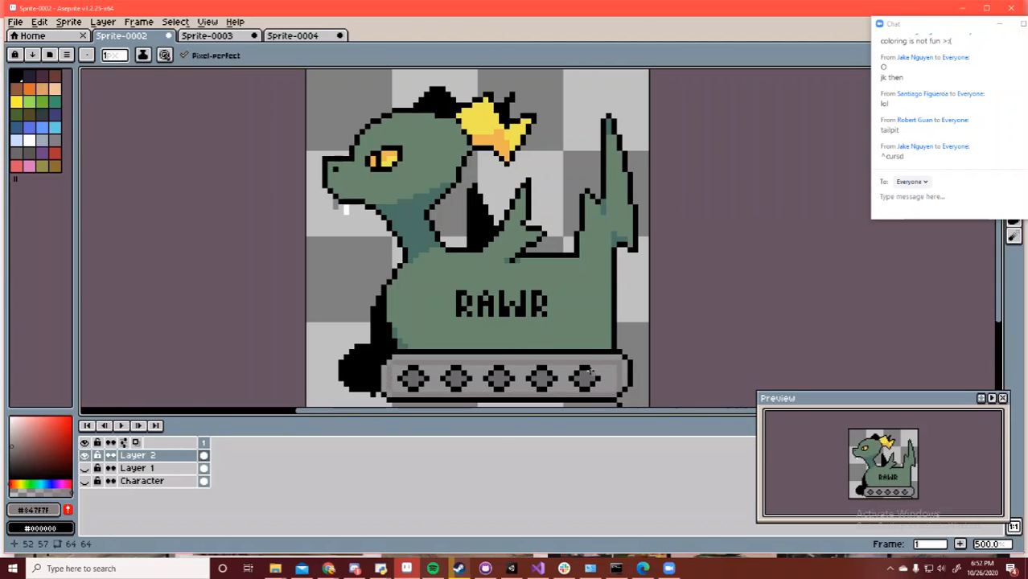
key(i)
click(10, 450)
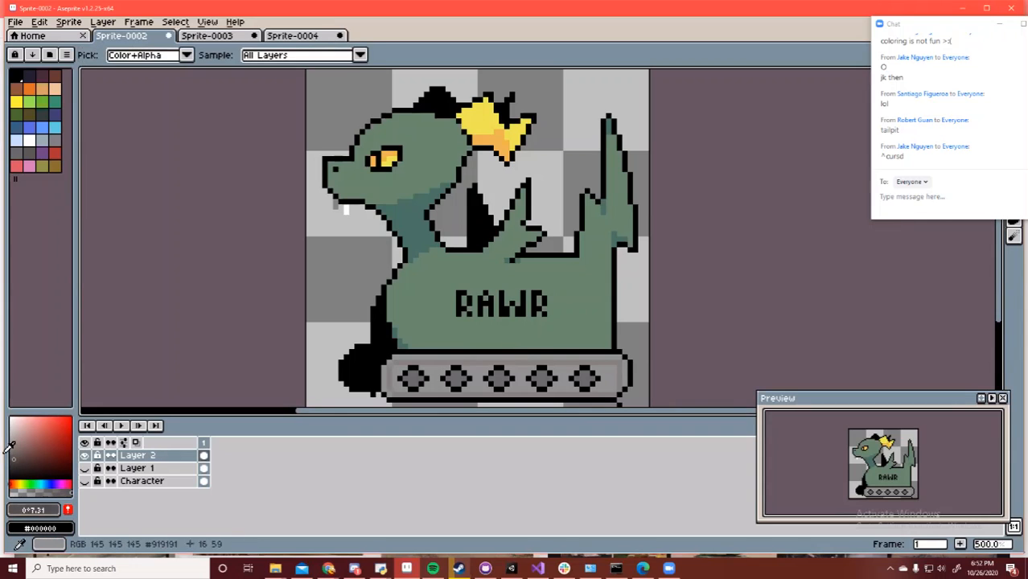
key(b)
drag(406, 378, 585, 377)
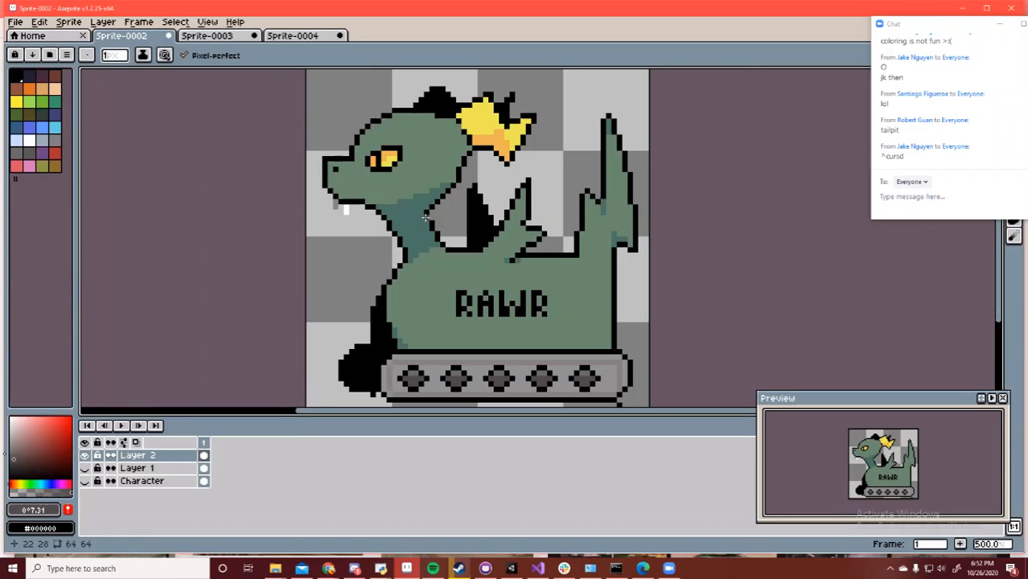
Erase the stray black pixels beneath the black foot in front of the tread
alt+click(358, 165)
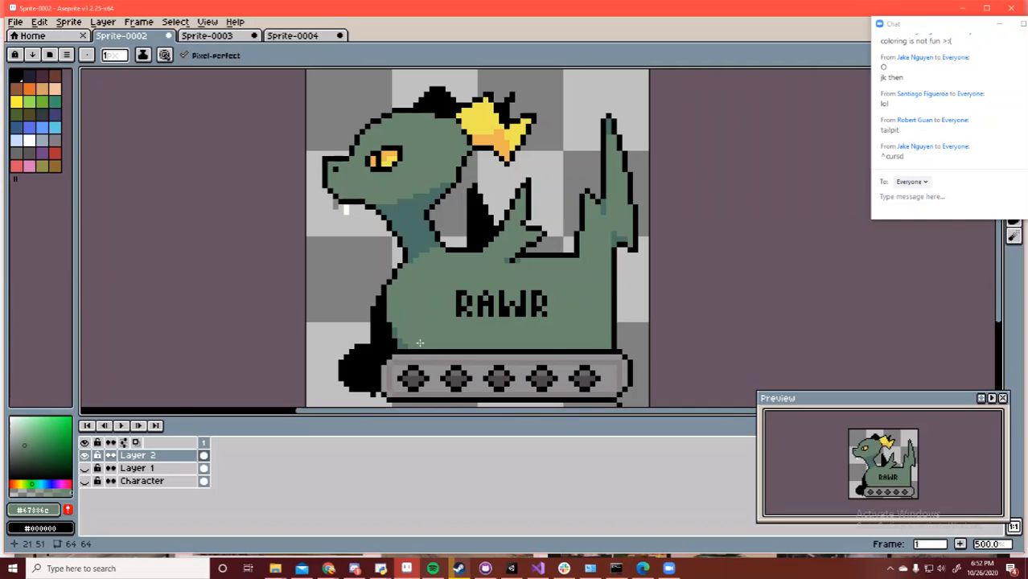
key(e)
click(369, 397)
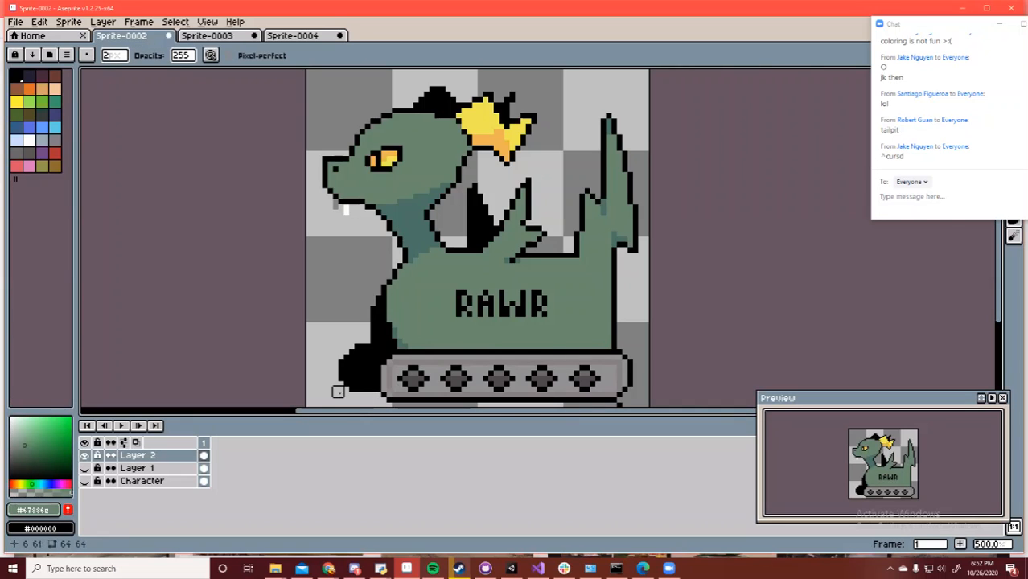
Outline a shaded area from the back of the neck down the chest in darker green (HSV 132, 31, 48) and bucket-fill it
key(h)
drag(611, 376, 610, 322)
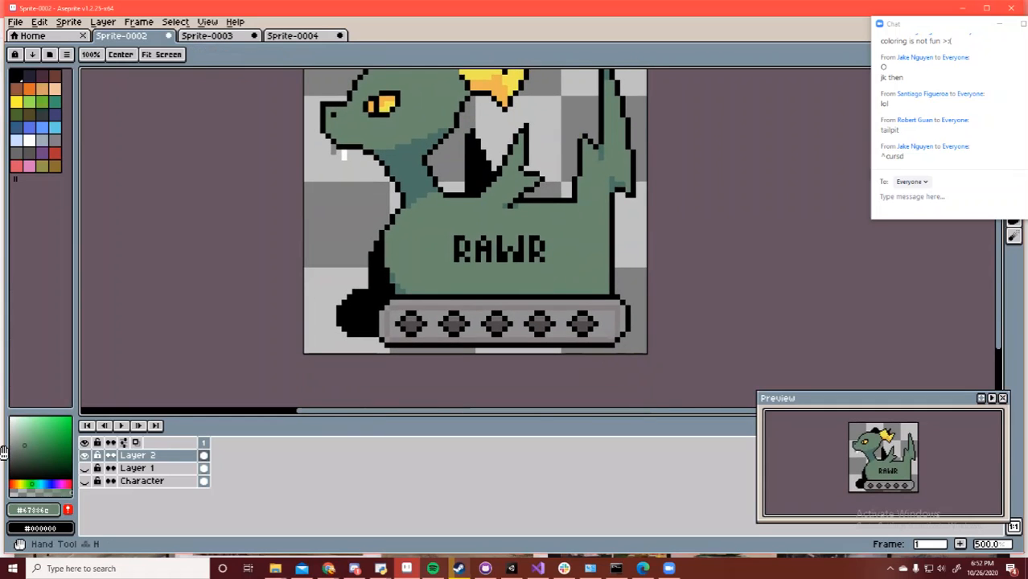
drag(635, 355, 638, 384)
drag(585, 161, 572, 190)
key(i)
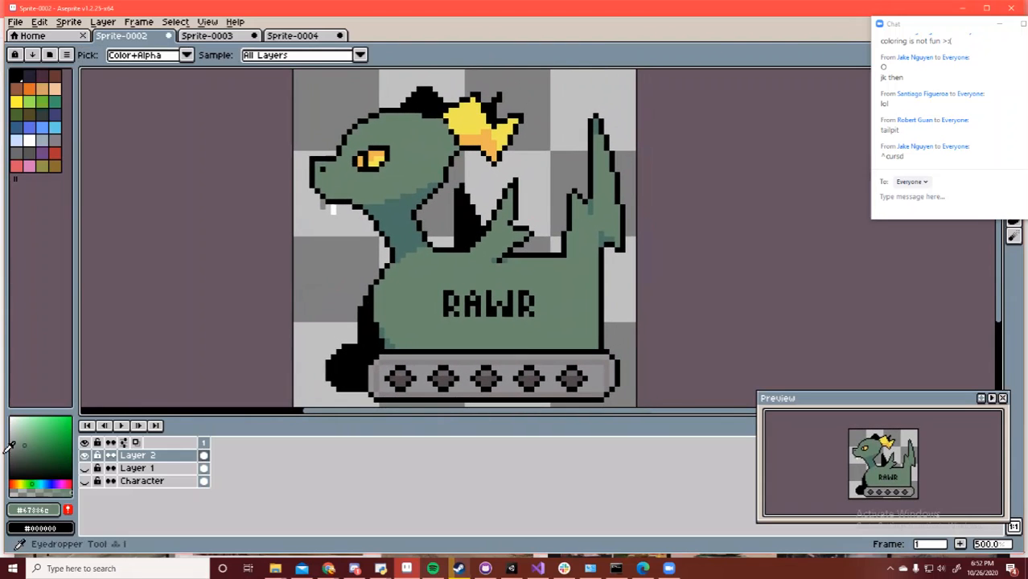
click(29, 449)
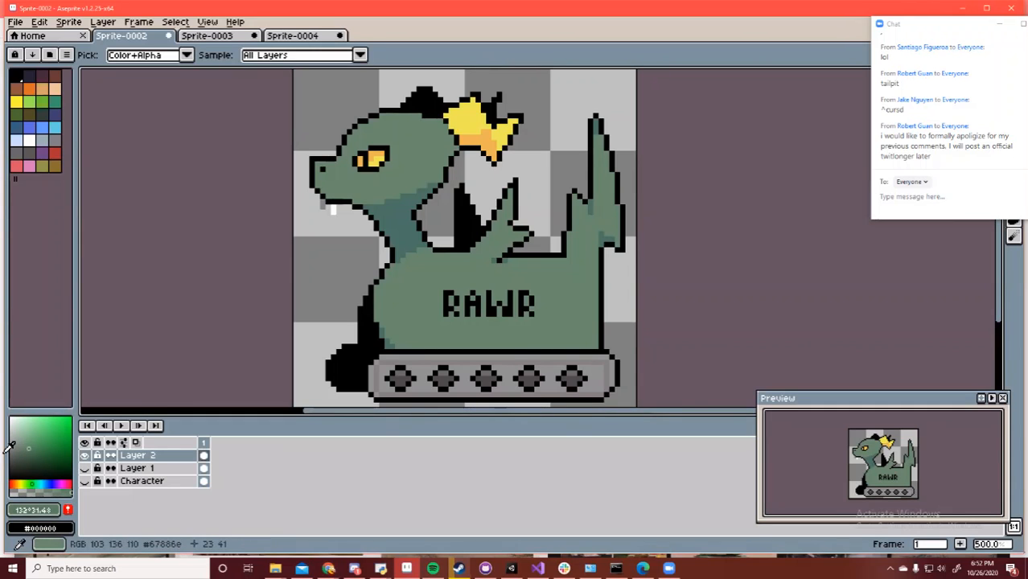
key(b)
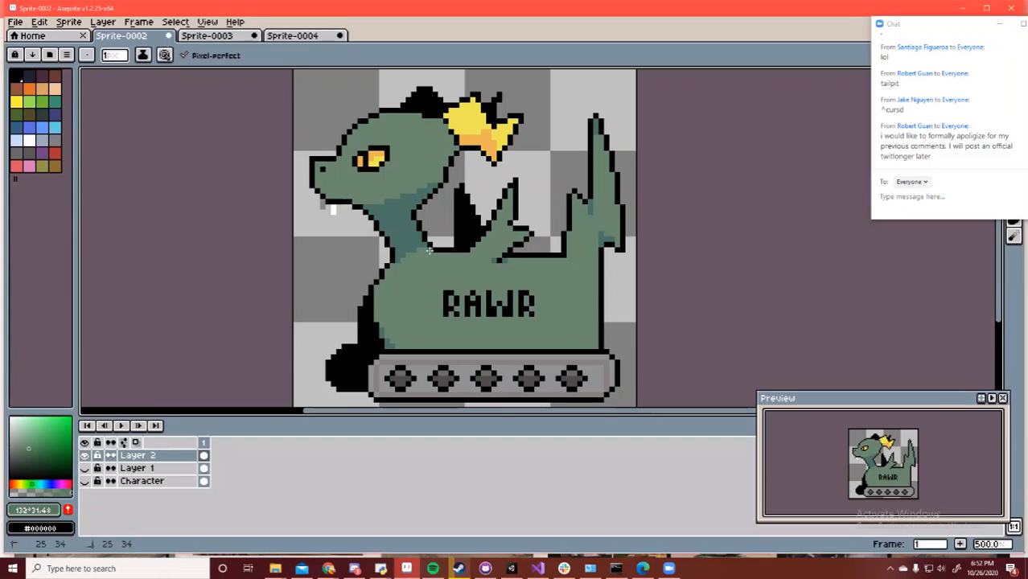
drag(426, 254, 407, 307)
key(g)
click(412, 345)
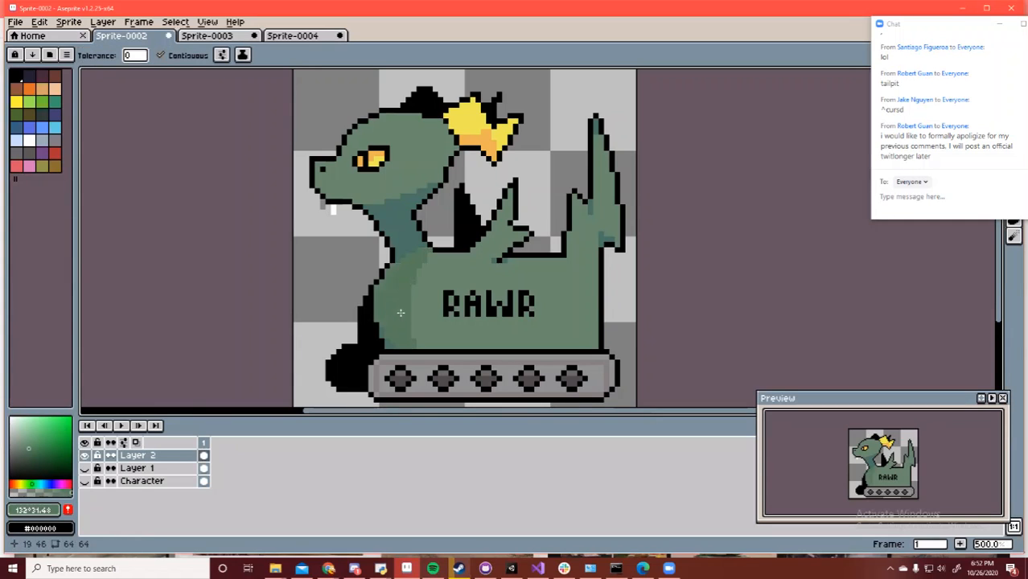
Outline shaded areas on the tail's tall rear spike and lower fin in darker green (HSV 132, 31, 48) and bucket-fill them
key(b)
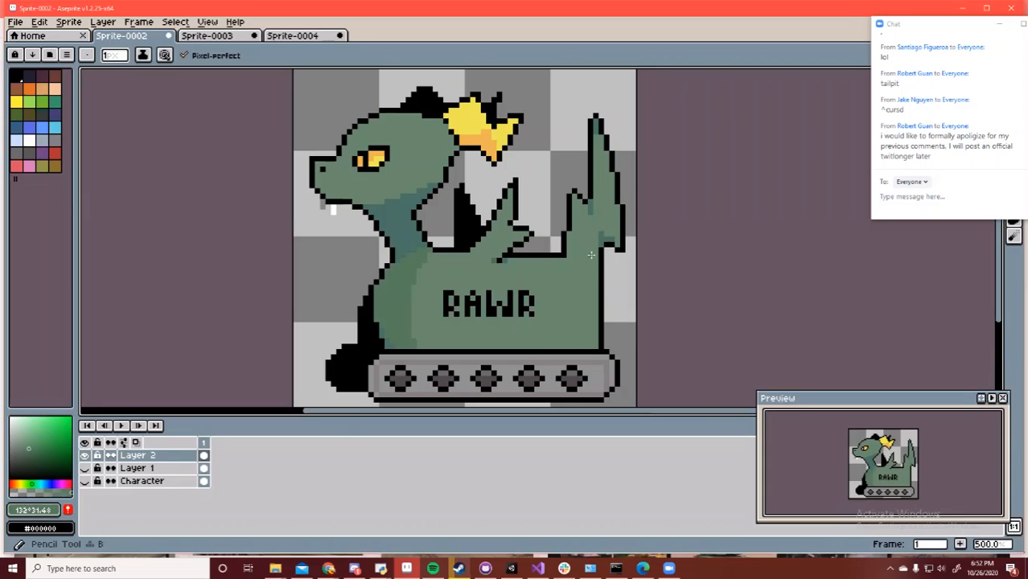
key(g)
click(603, 203)
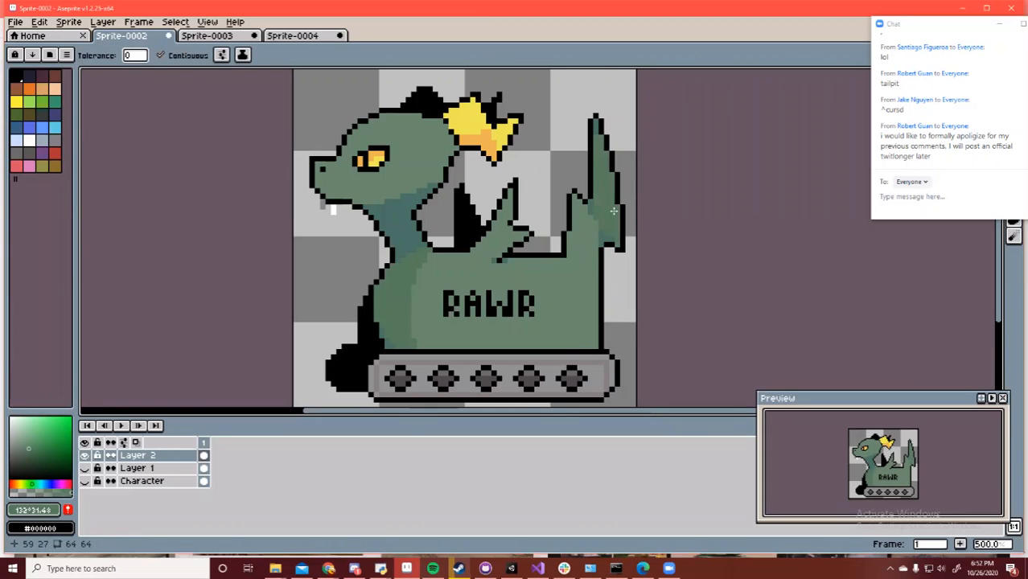
key(ctrl+z)
click(596, 199)
key(ctrl+z)
key(b)
key(g)
click(613, 235)
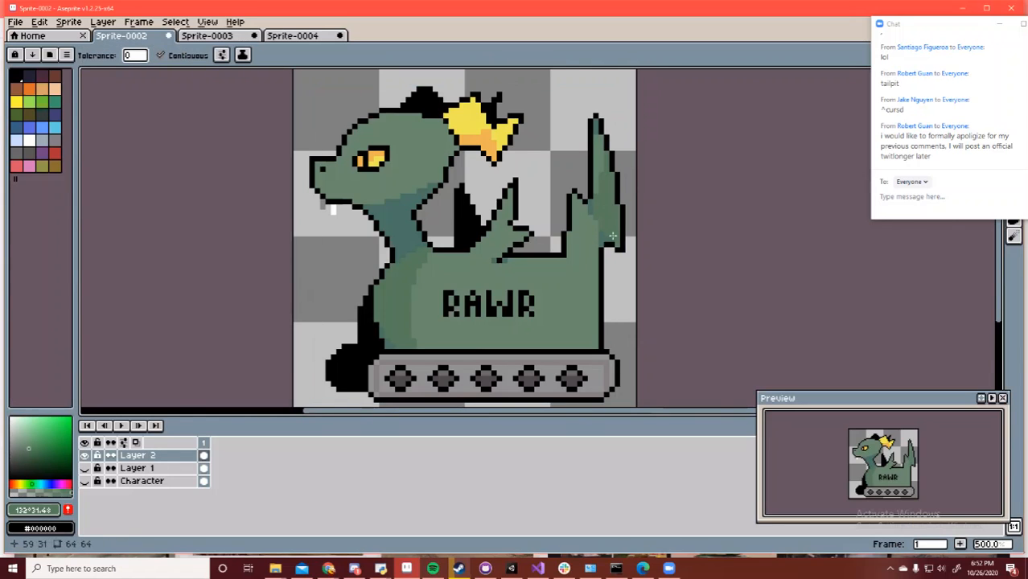
click(569, 235)
key(ctrl+z)
Outline and bucket-fill a darker green (HSV 132, 31, 48) strip down the rear of the body, and shade the wing's rear half likewise
key(b)
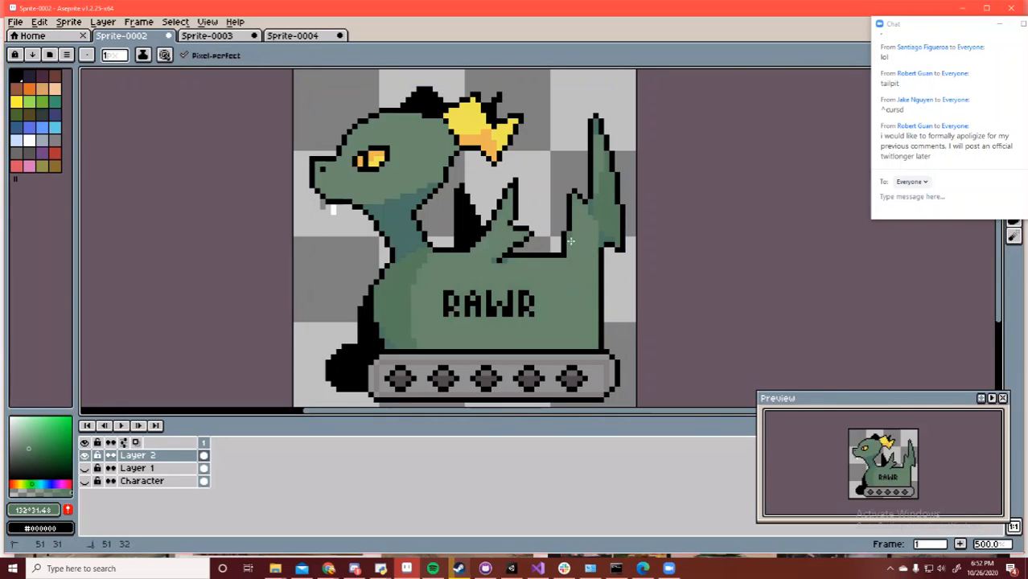
drag(565, 259, 563, 324)
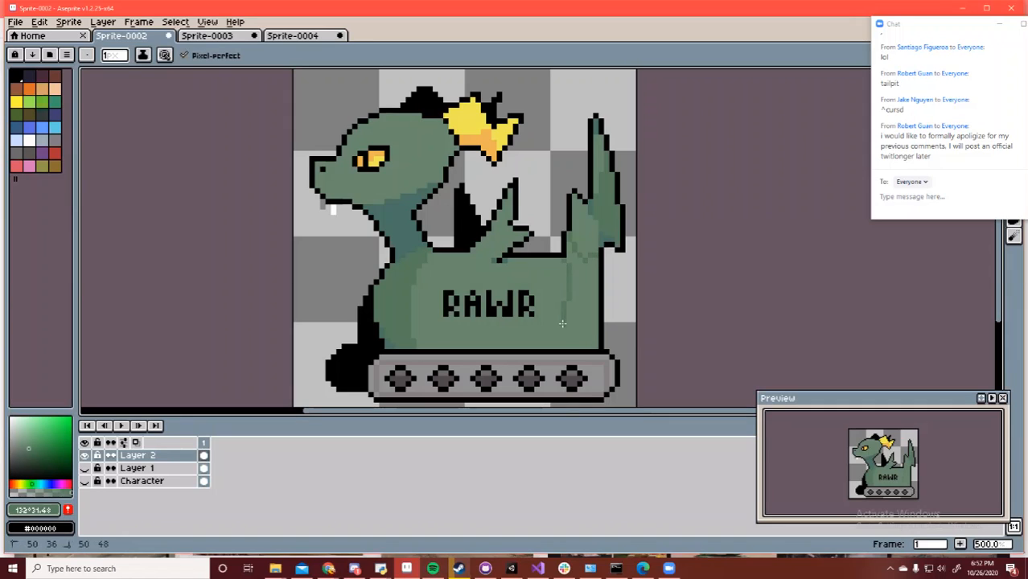
key(ctrl+z)
drag(574, 259, 572, 343)
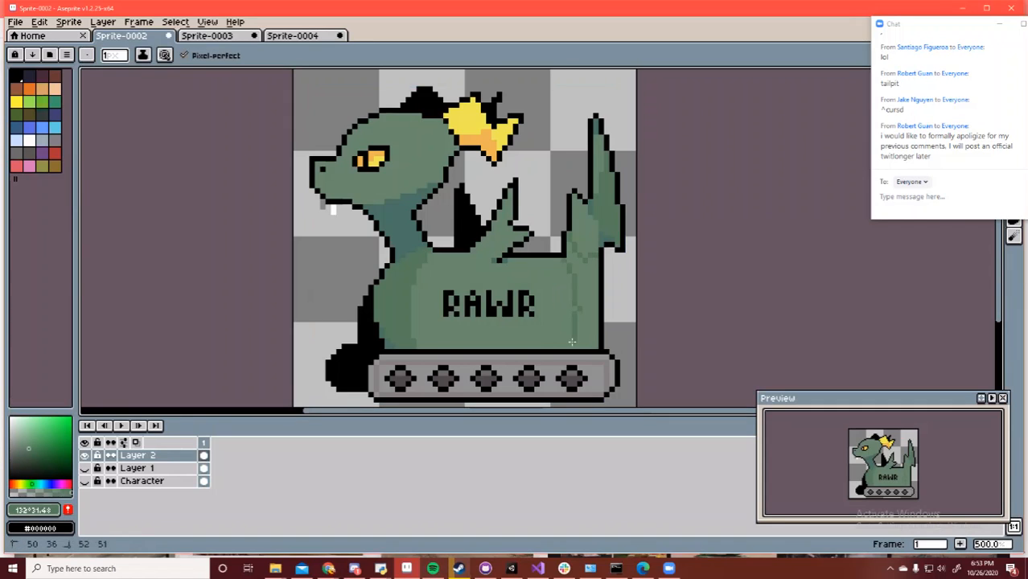
key(g)
click(589, 306)
key(b)
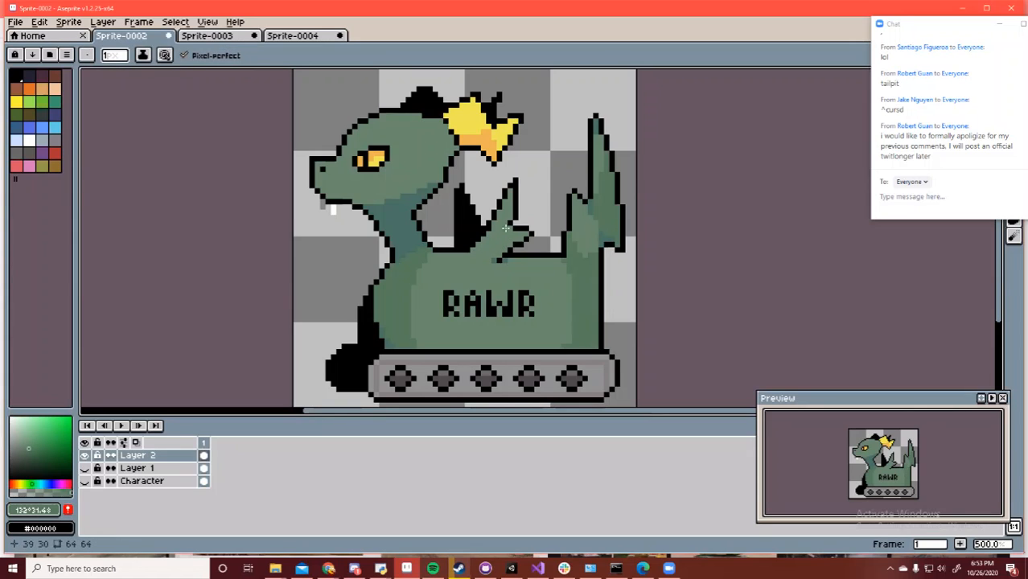
key(g)
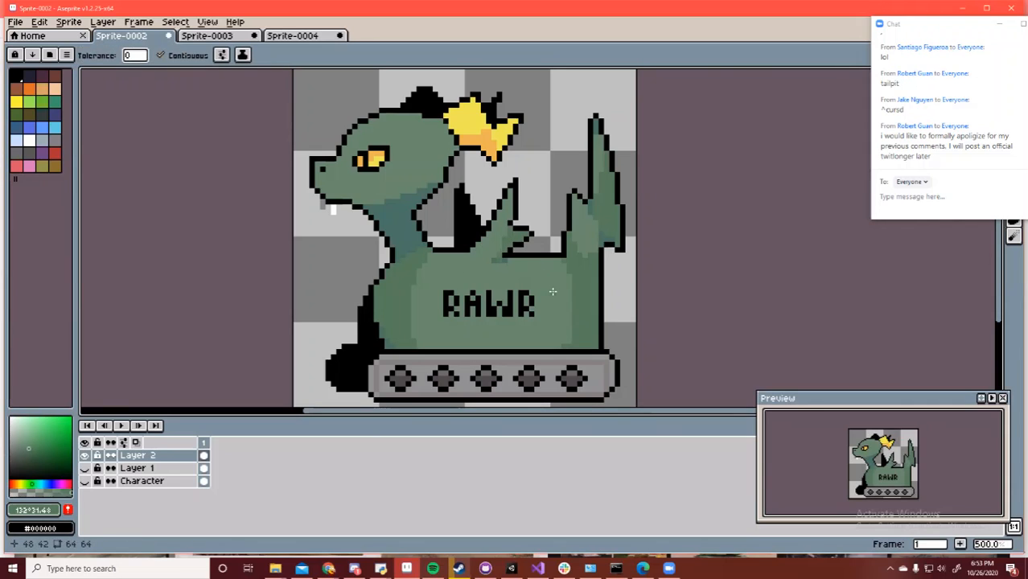
Sample the crest's yellow, shift it to a deeper golden yellow (HSV 44, 71, 86), and draw shading streaks on the crest
key(i)
click(450, 115)
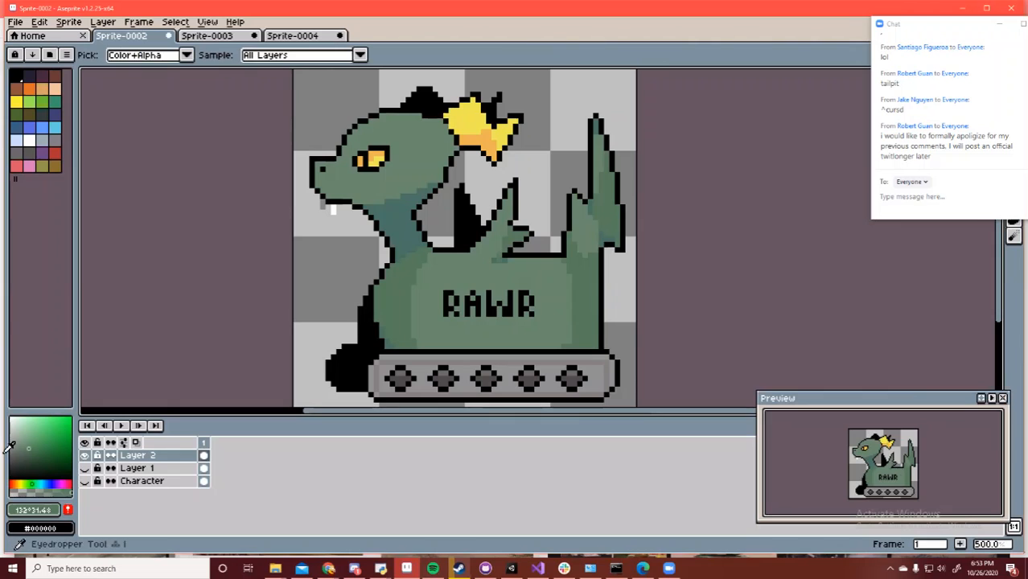
click(53, 425)
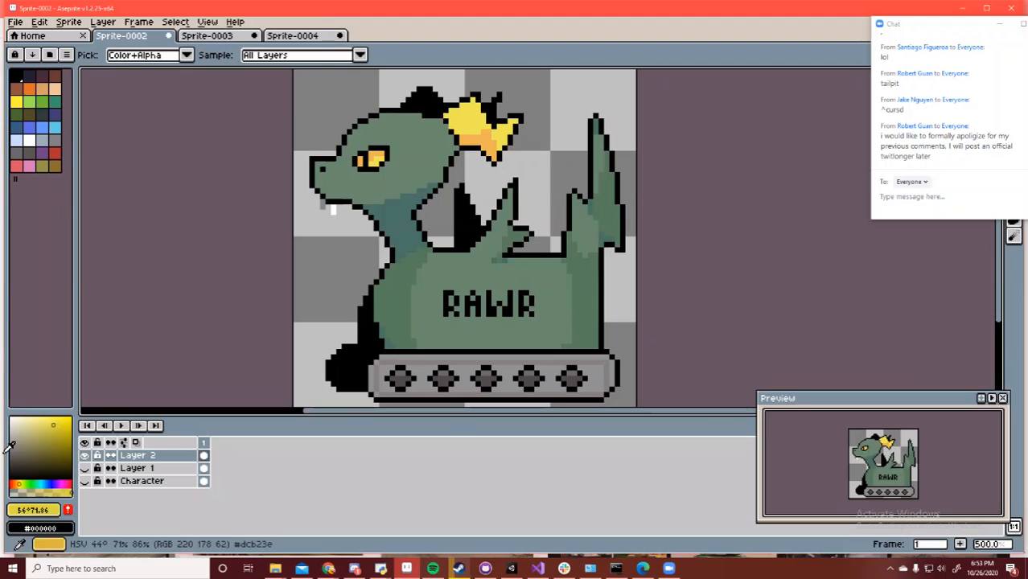
click(17, 485)
key(b)
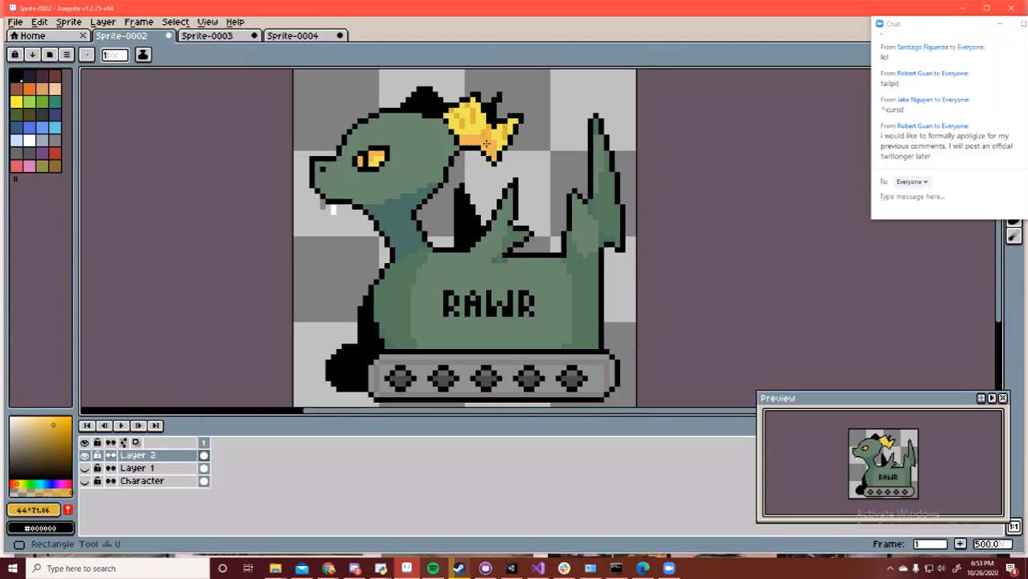
Add dark orange (HSV 31, 82, 75) shading pixels to the crest's orange underside and the front of the eye
click(59, 431)
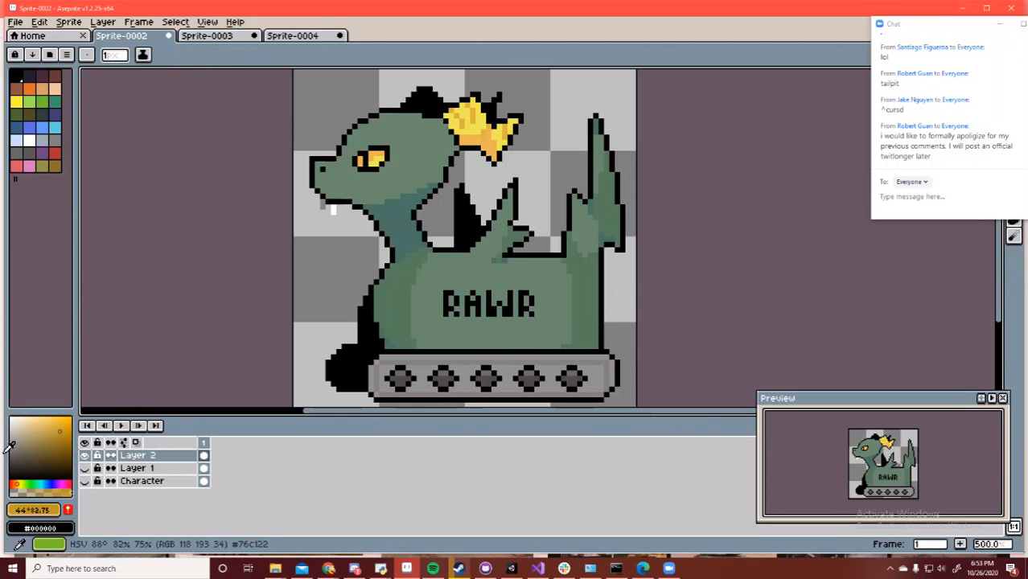
click(14, 484)
key(v)
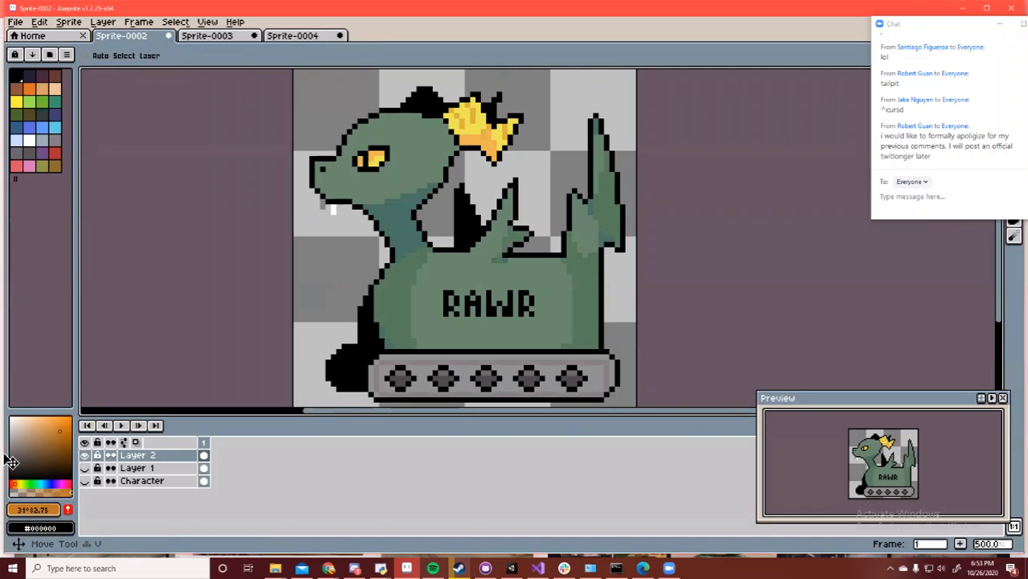
key(b)
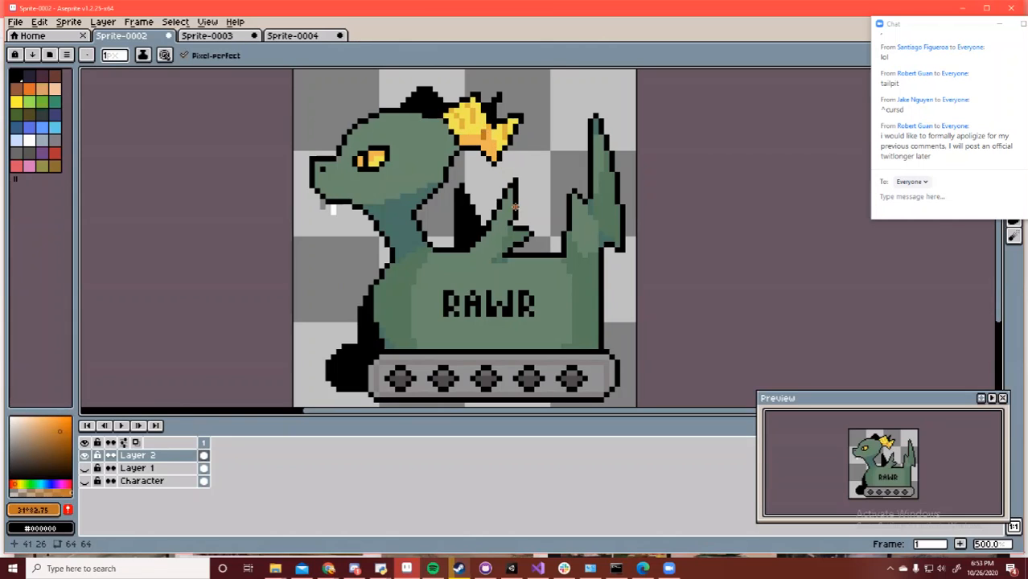
key(ctrl+z)
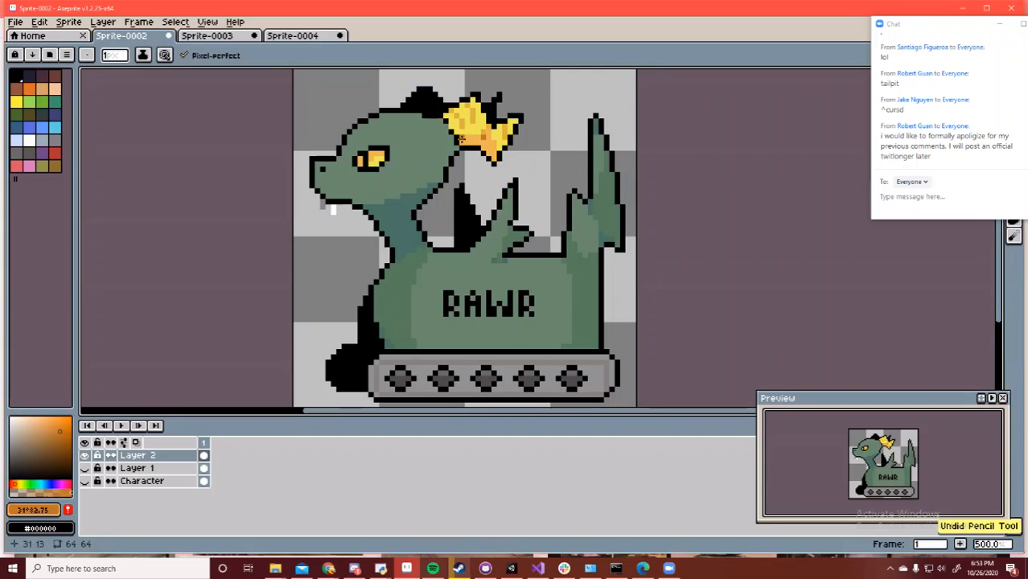
click(463, 139)
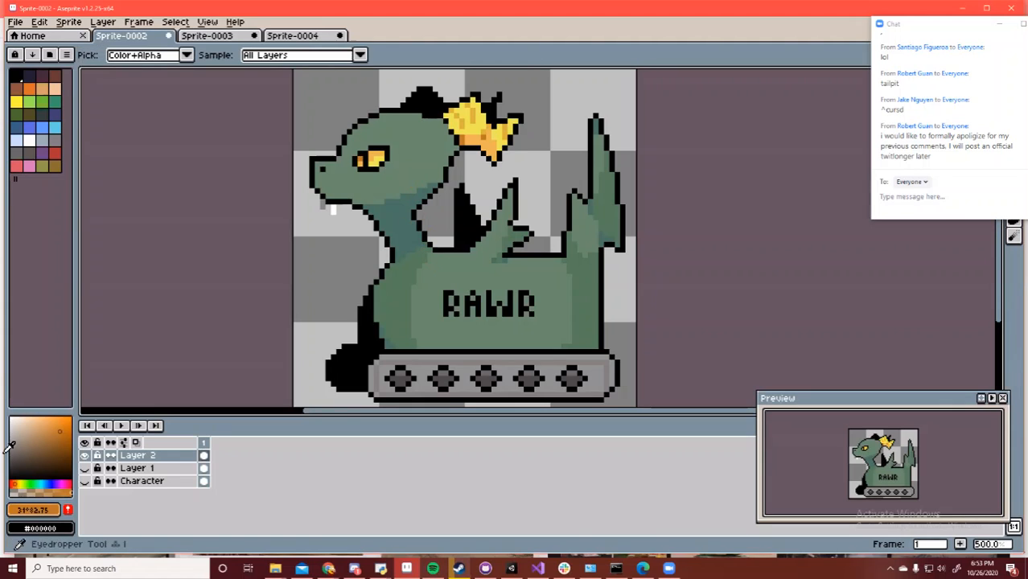
Sample the body green, lighten it to HSV 132, 14, 67, add a small highlight on the forehead, and undo the last pencil strokes
alt+click(417, 183)
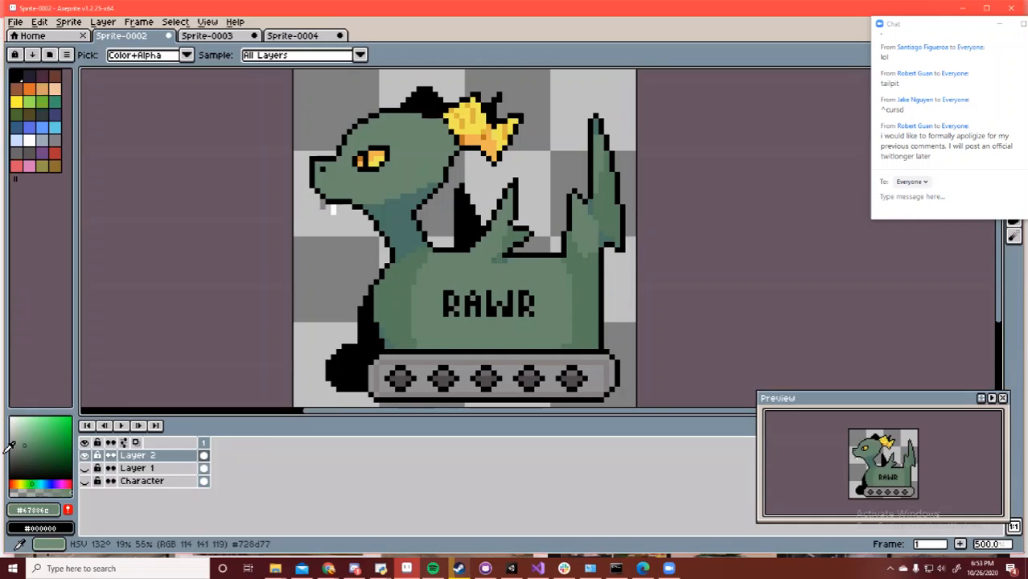
click(22, 444)
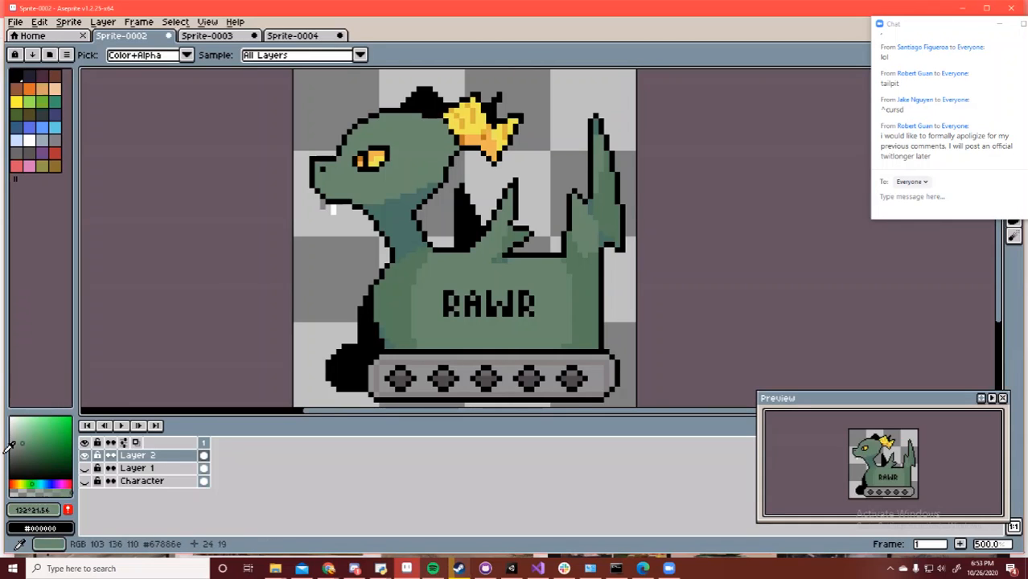
key(b)
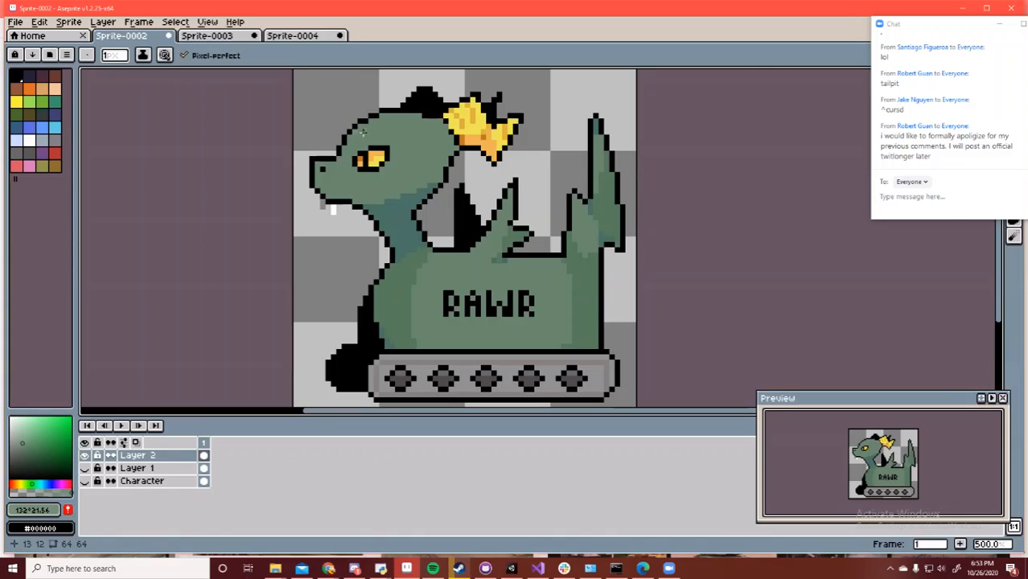
key(i)
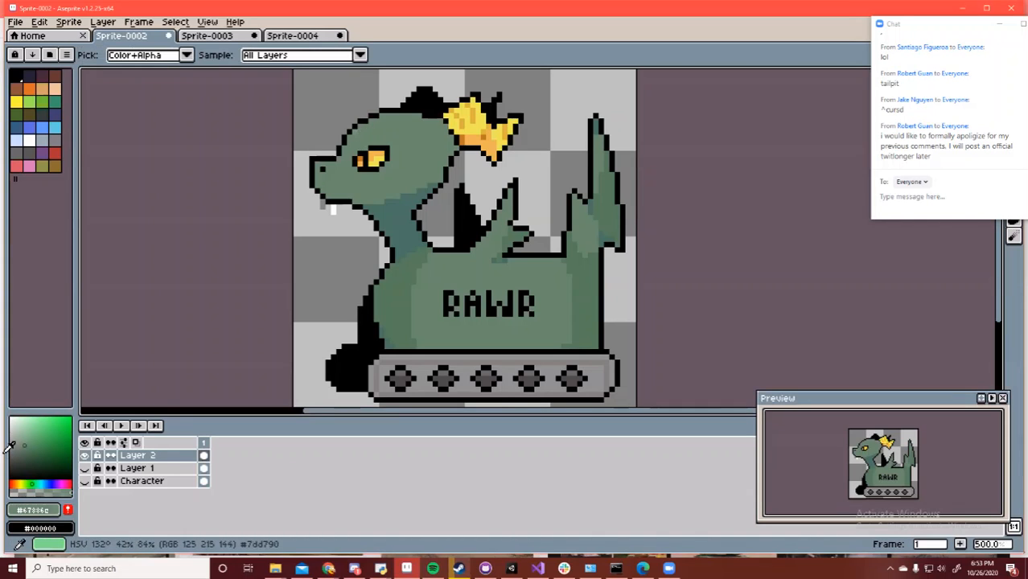
click(16, 442)
key(b)
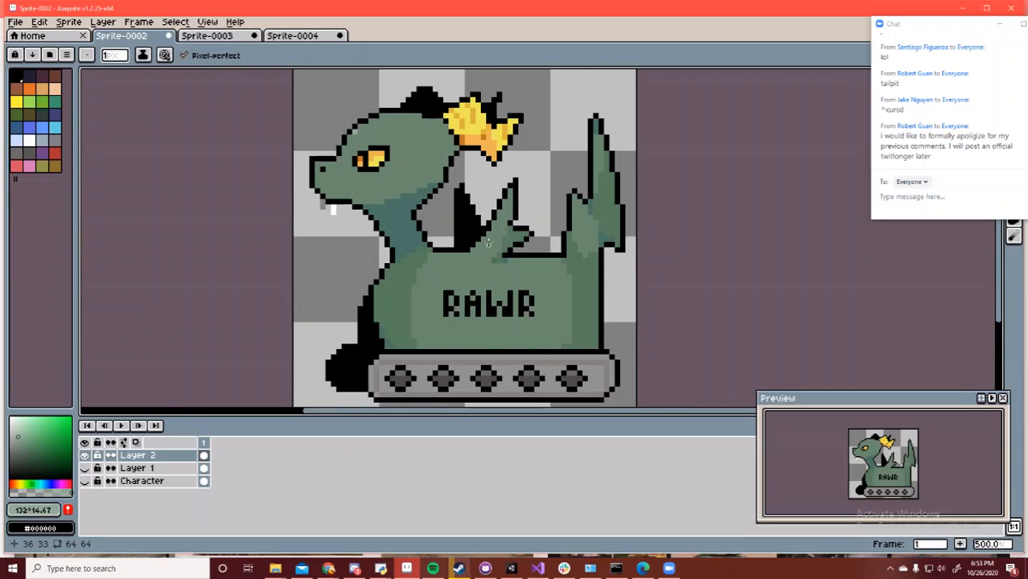
key(ctrl+z)
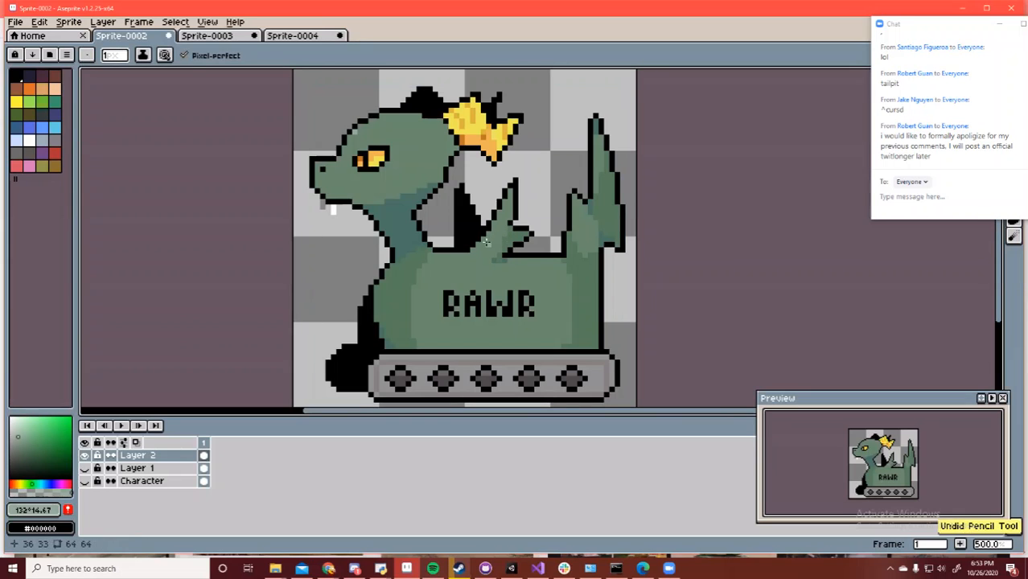
key(ctrl+z)
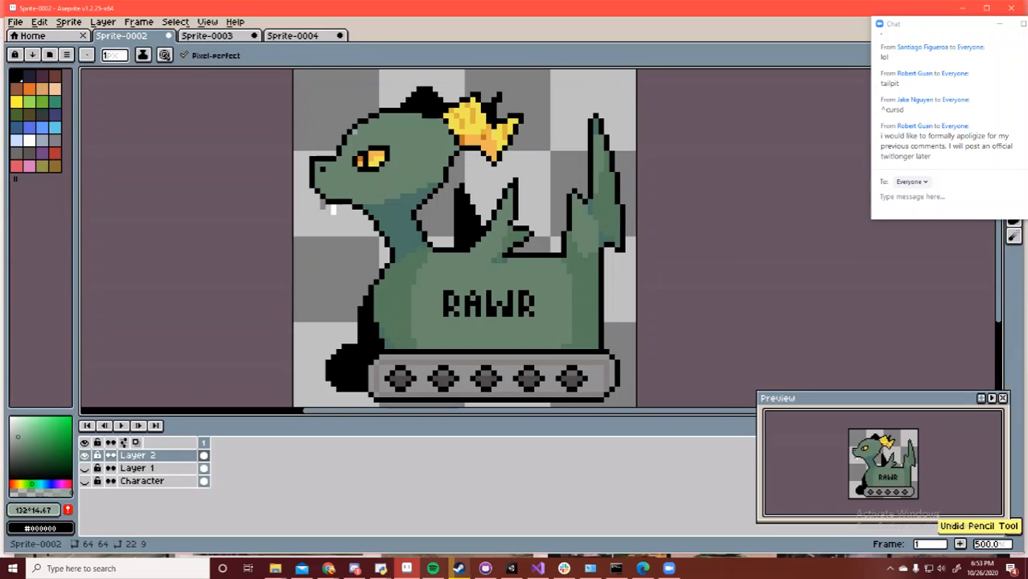
Add light green (#93ab99) highlight pixels to the tail's two spikes
alt+click(498, 251)
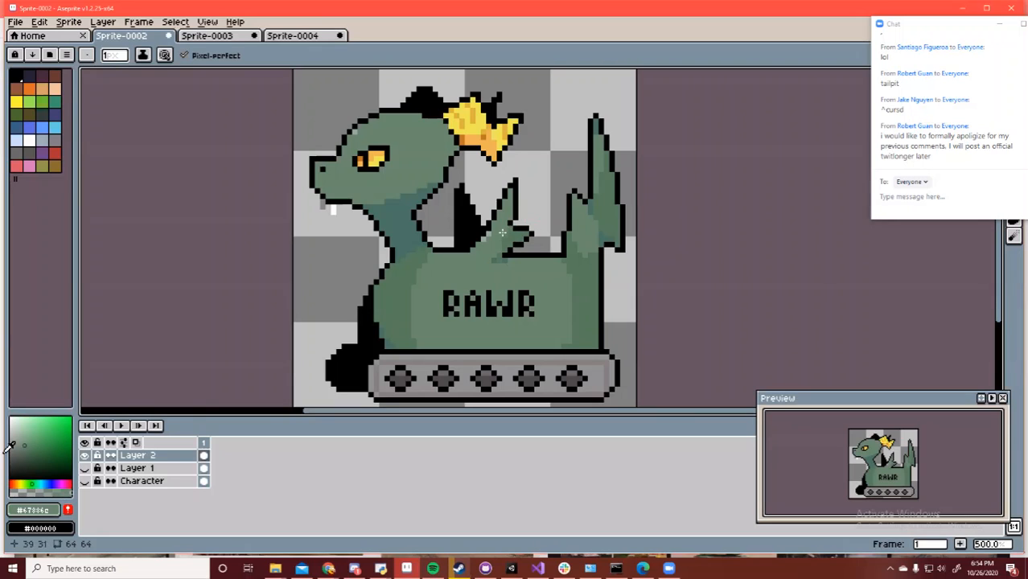
alt+click(577, 215)
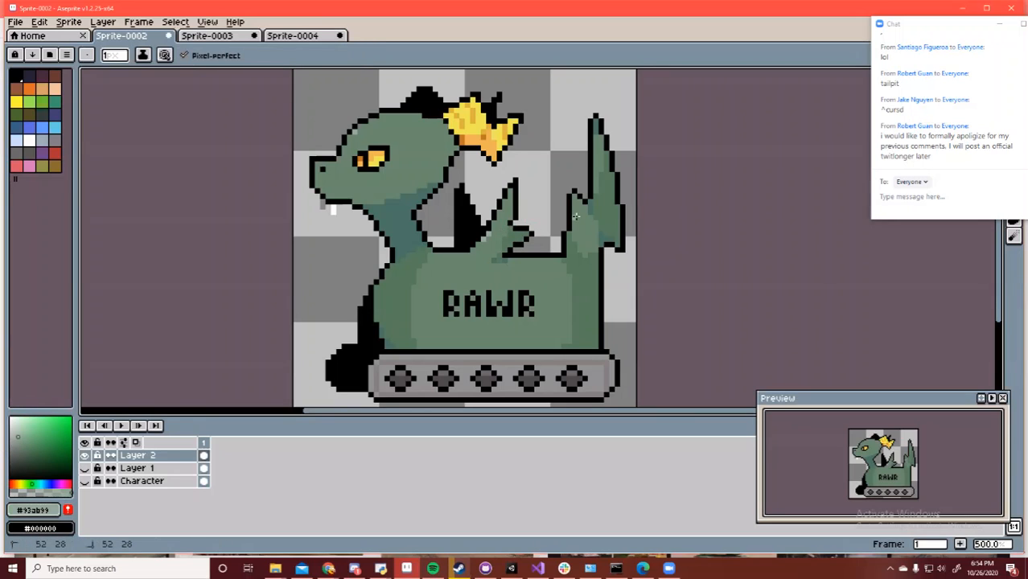
click(597, 158)
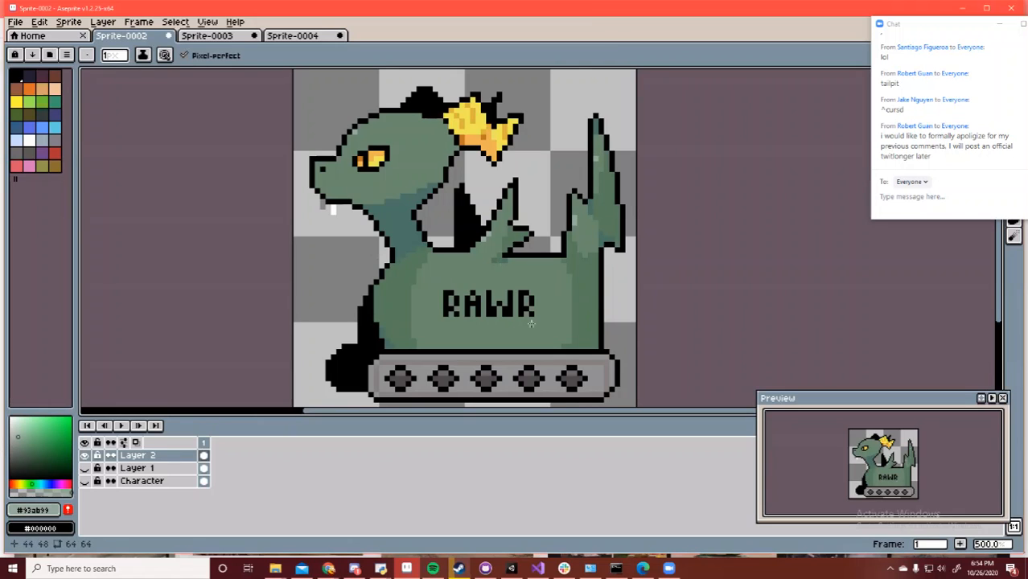
Deepen the shading along the tread's upper inside edge and rear corner with darker greys (HSV 0, 10, 44 and HSV 0, 17, 36)
key(i)
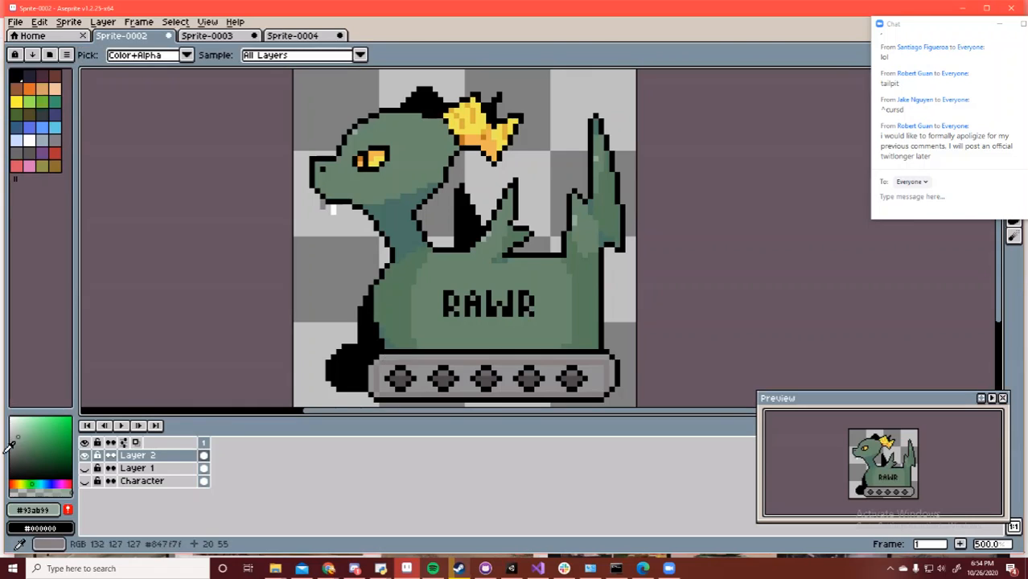
click(11, 446)
click(15, 450)
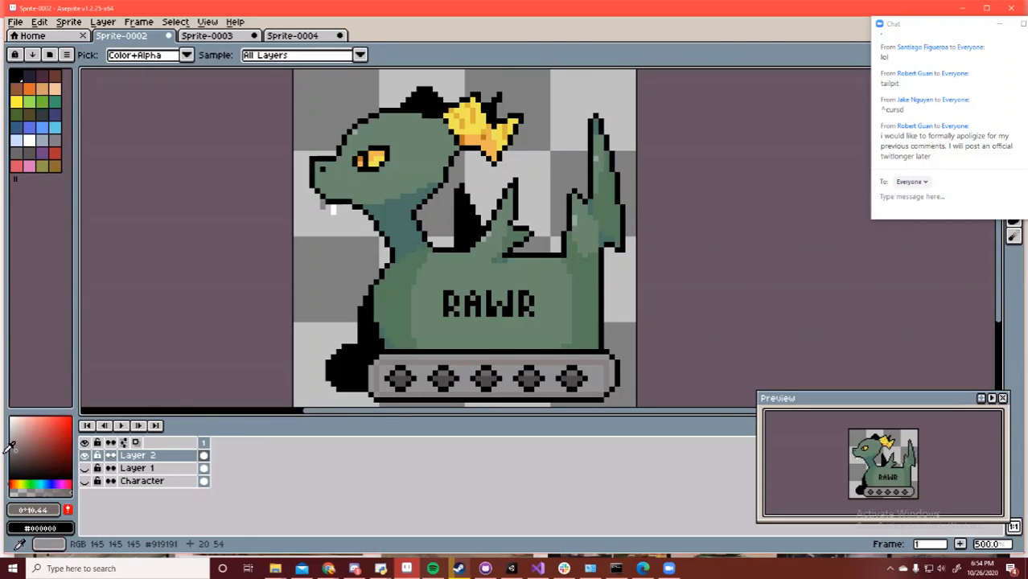
key(b)
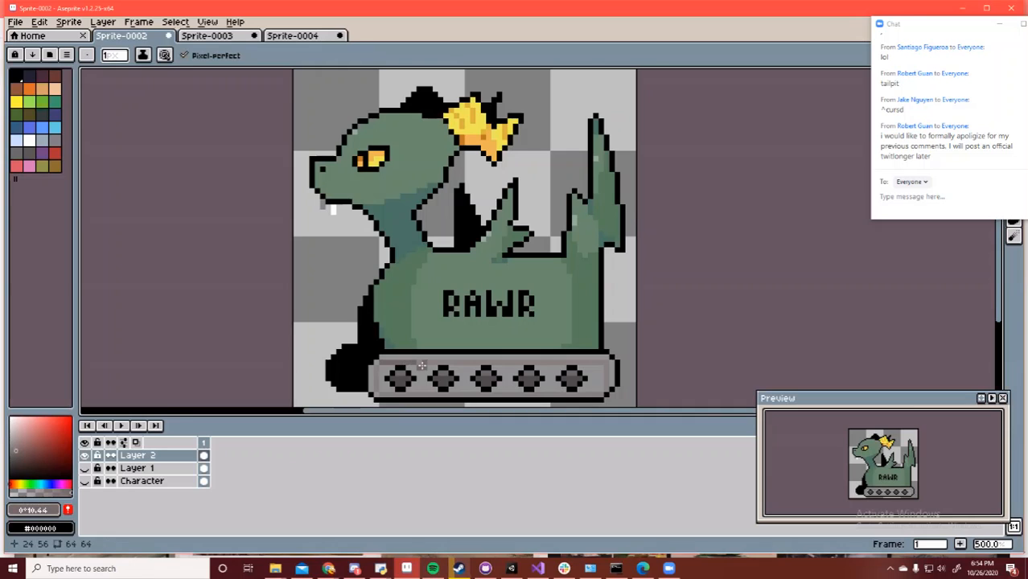
key(ctrl+z)
drag(386, 362, 434, 362)
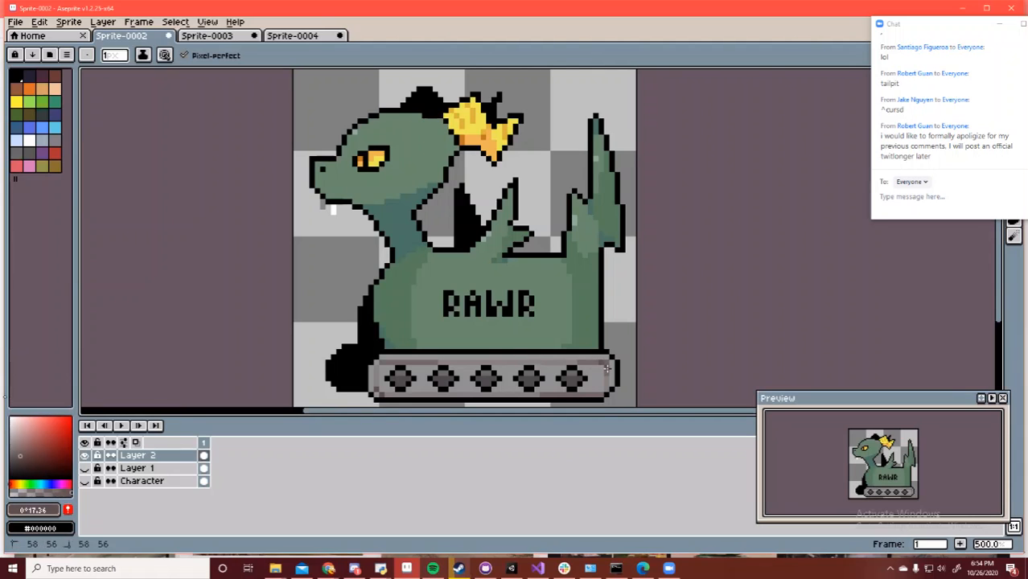
Add soft grey (HSV 0, 5, 55) shading along the tread beneath the diamond wheels, and sample the body green again
key(i)
click(431, 377)
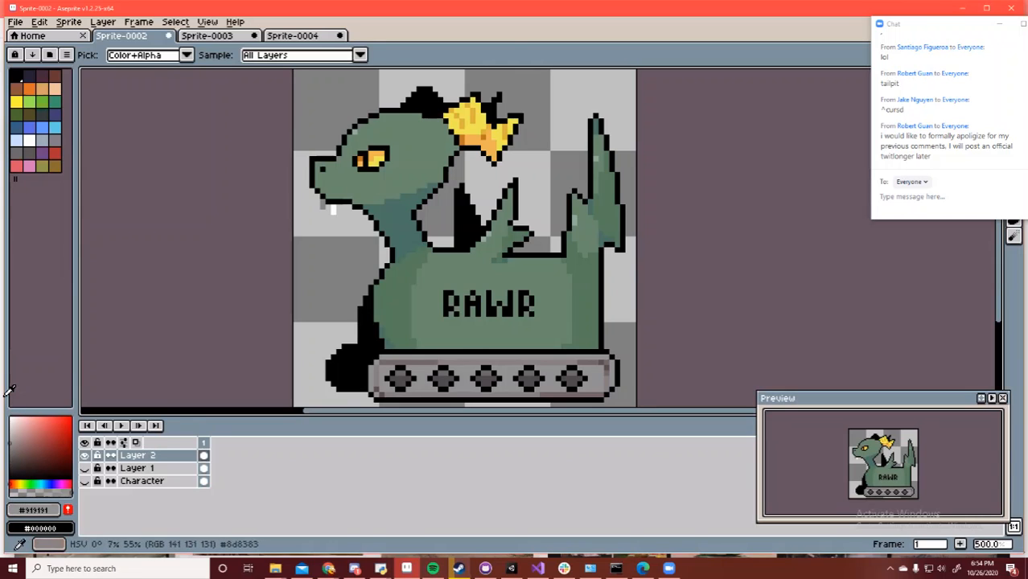
key(b)
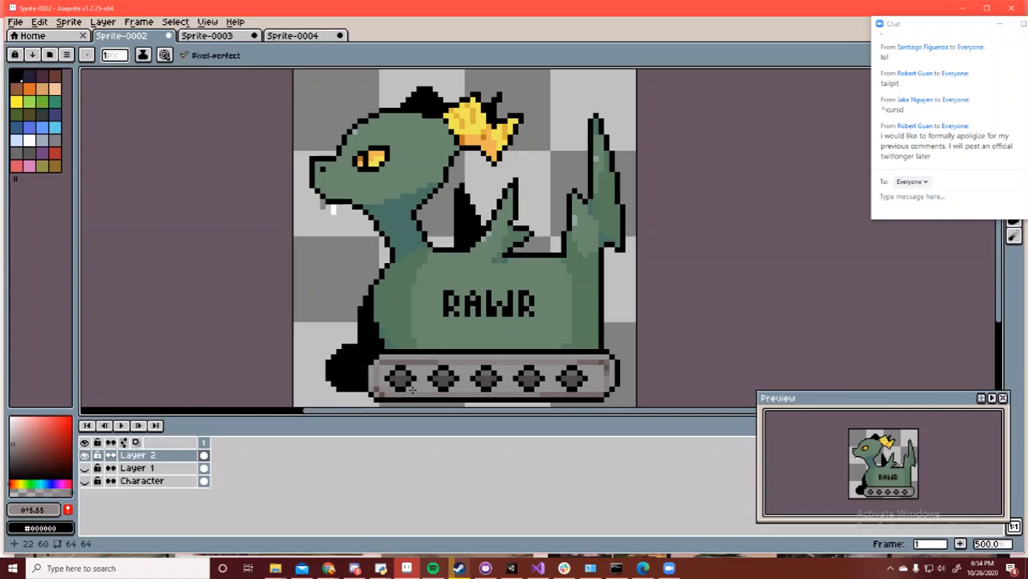
drag(409, 390, 566, 389)
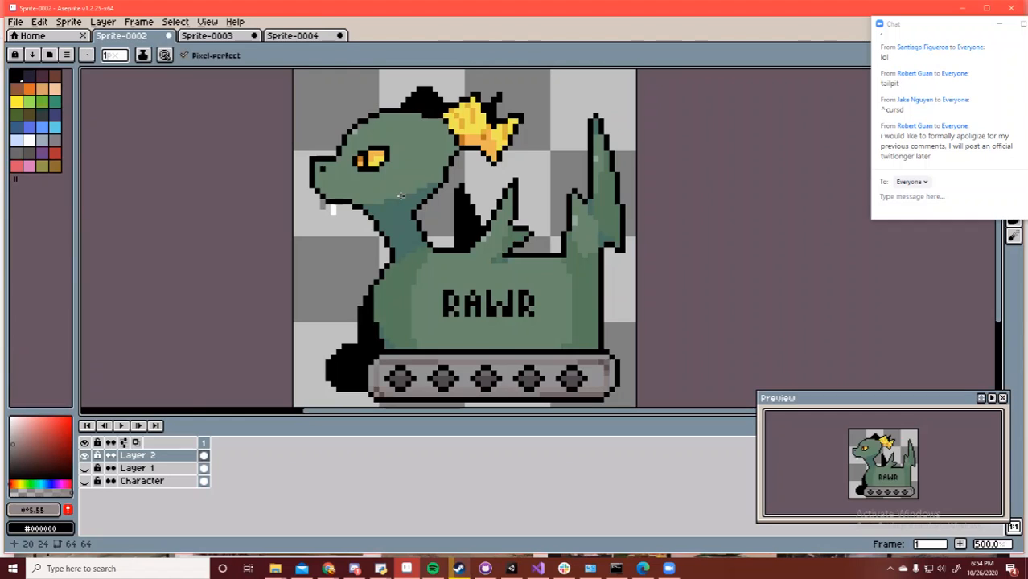
key(i)
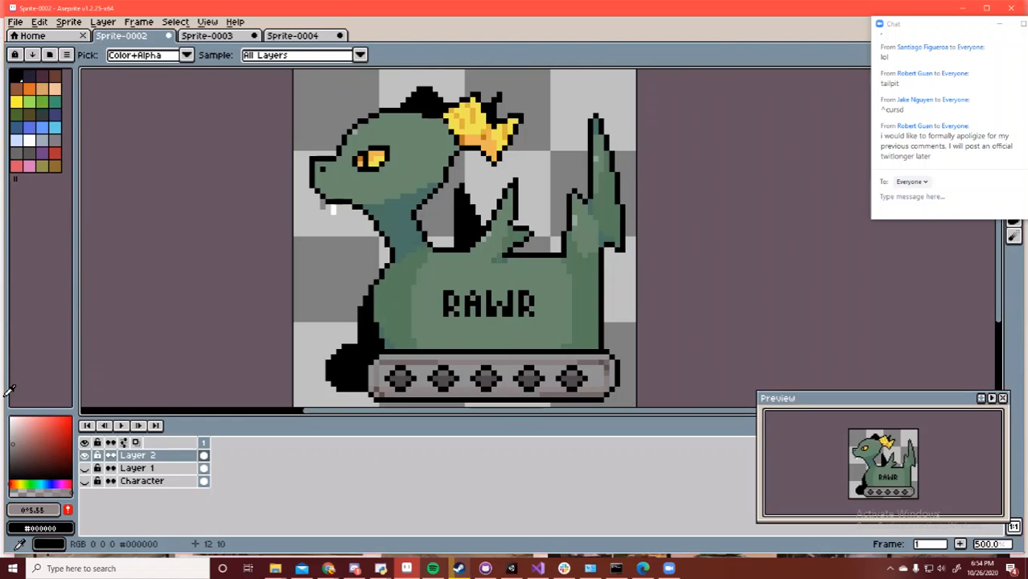
click(423, 139)
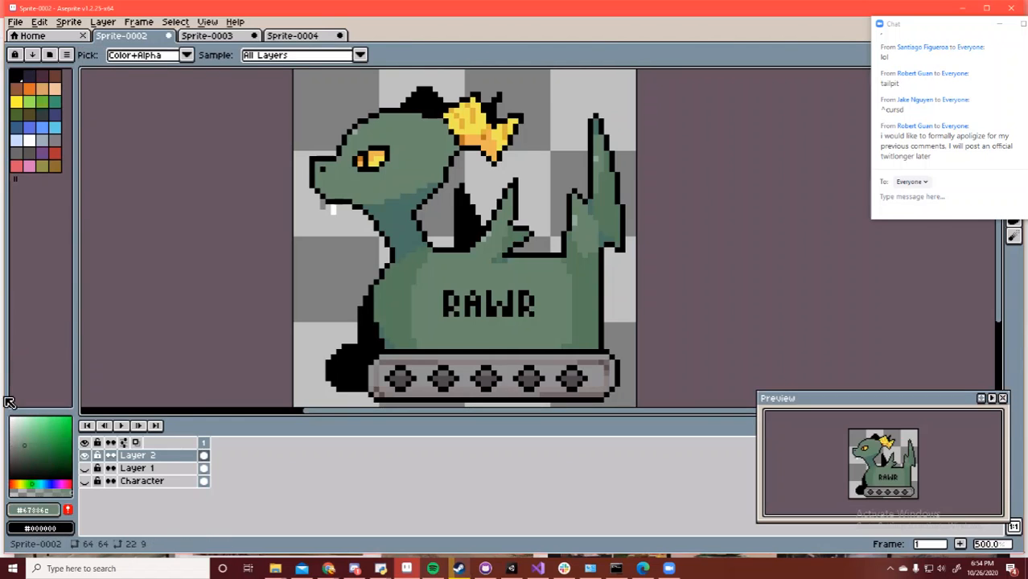
Darken the sampled green to HSV 132, 28, 25 and recolour parts of the black outline on the forehead, neck and back
mouse_move(40, 453)
mouse_down()
mouse_move(46, 462)
mouse_move(27, 463)
mouse_up()
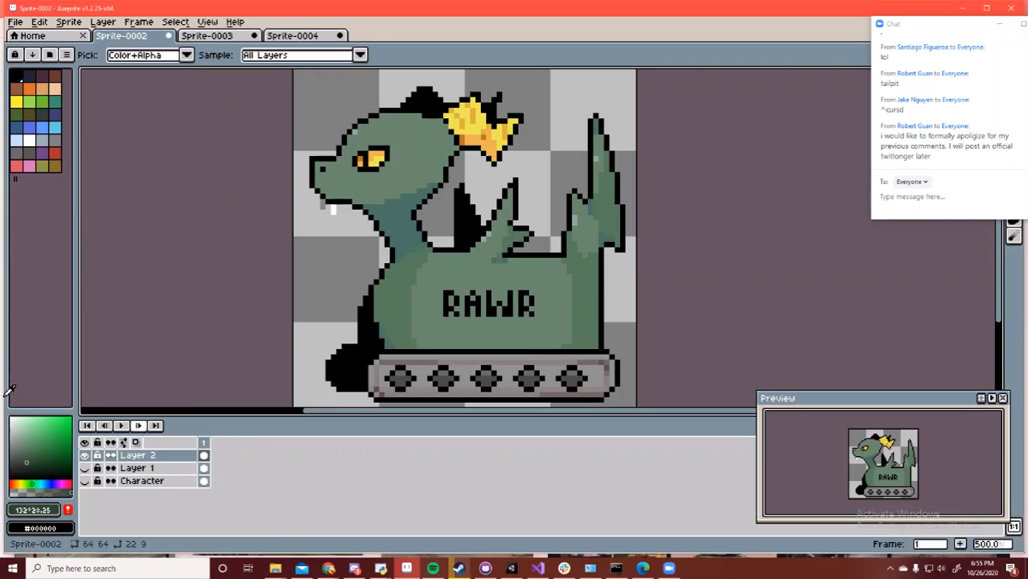
click(366, 212)
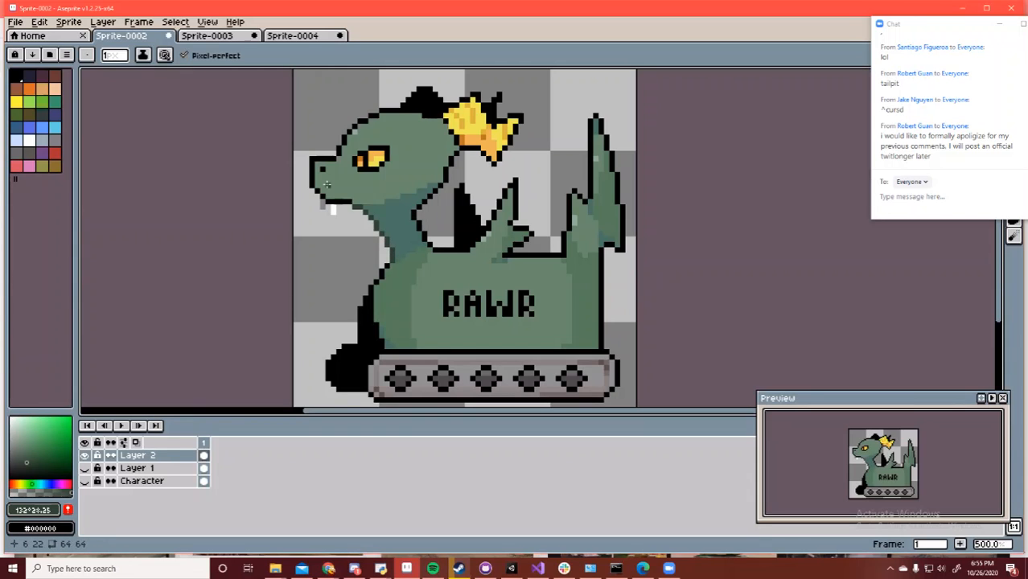
key(g)
click(345, 202)
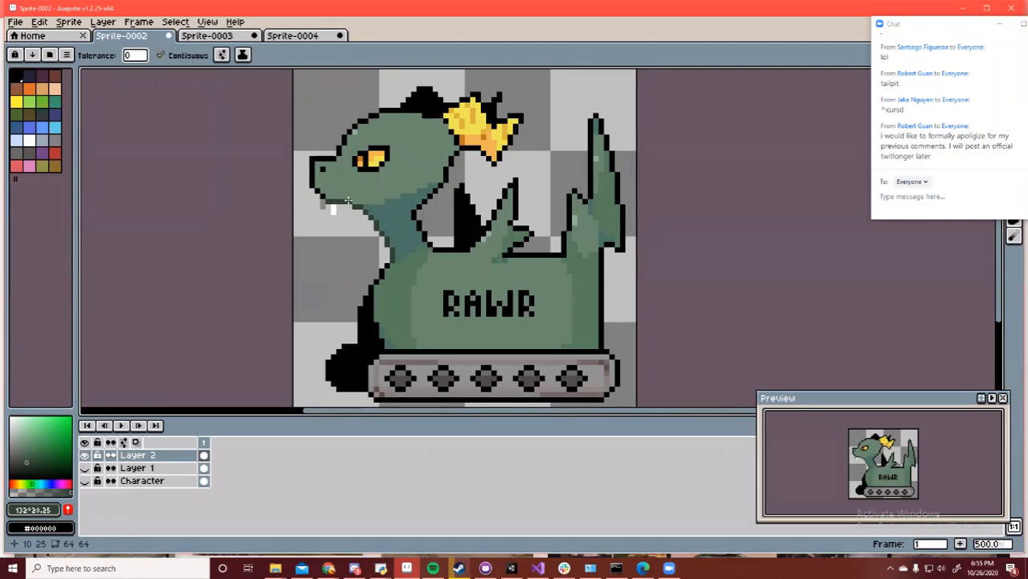
key(ctrl+z)
key(b)
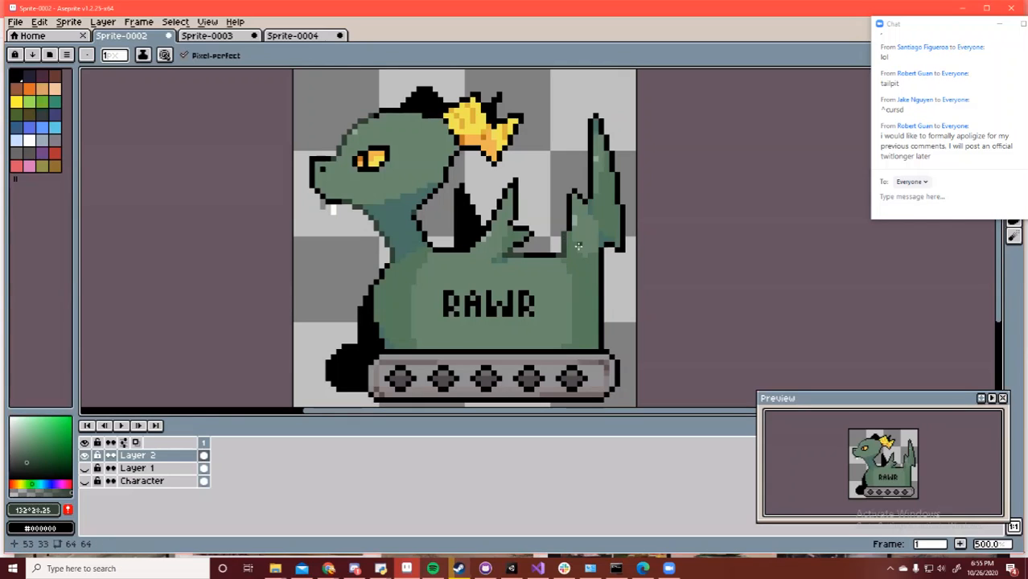
key(ctrl+z)
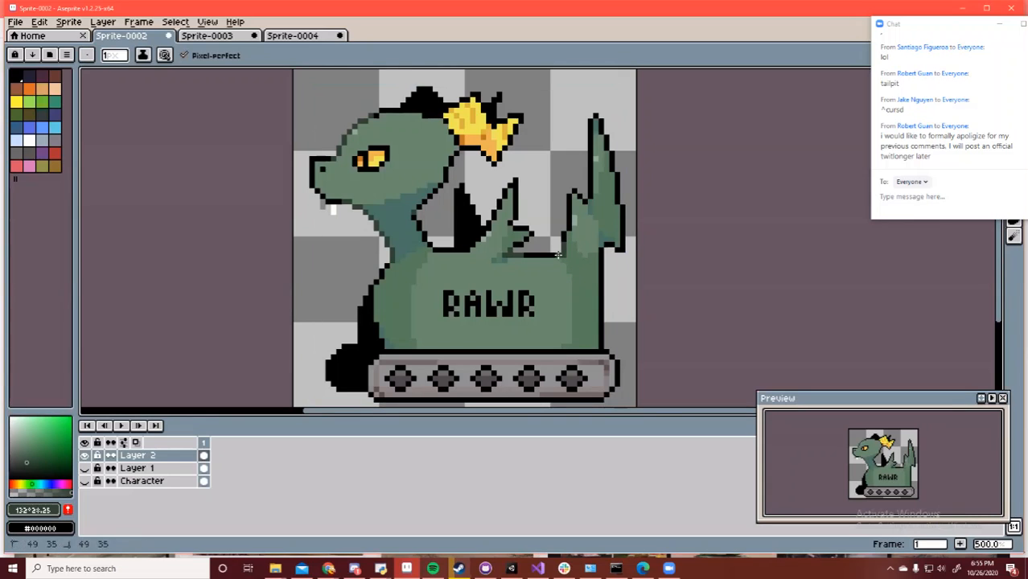
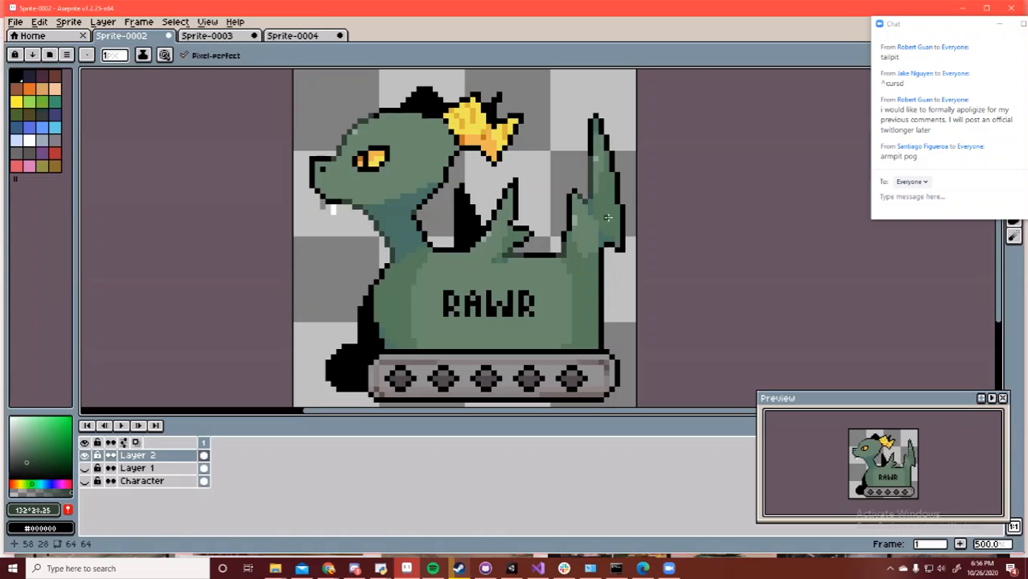
Recolour the outline along the upper rear edge of the body and beneath the tail tip with the dark green
click(602, 253)
drag(602, 265, 599, 291)
drag(615, 249, 611, 244)
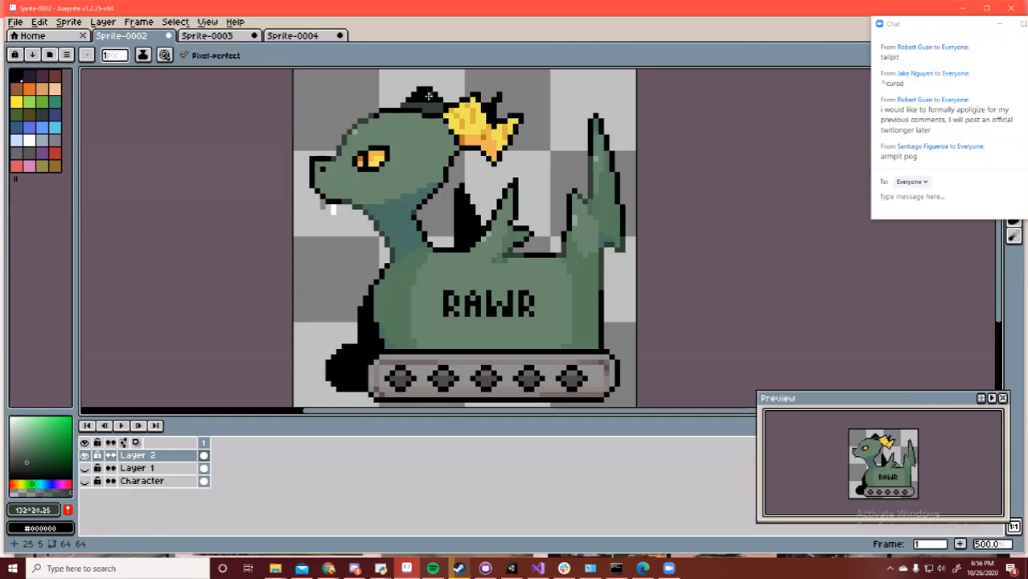
Fill the black spike on top of the head and the black foreleg in front of the chest with dark green
key(g)
click(424, 96)
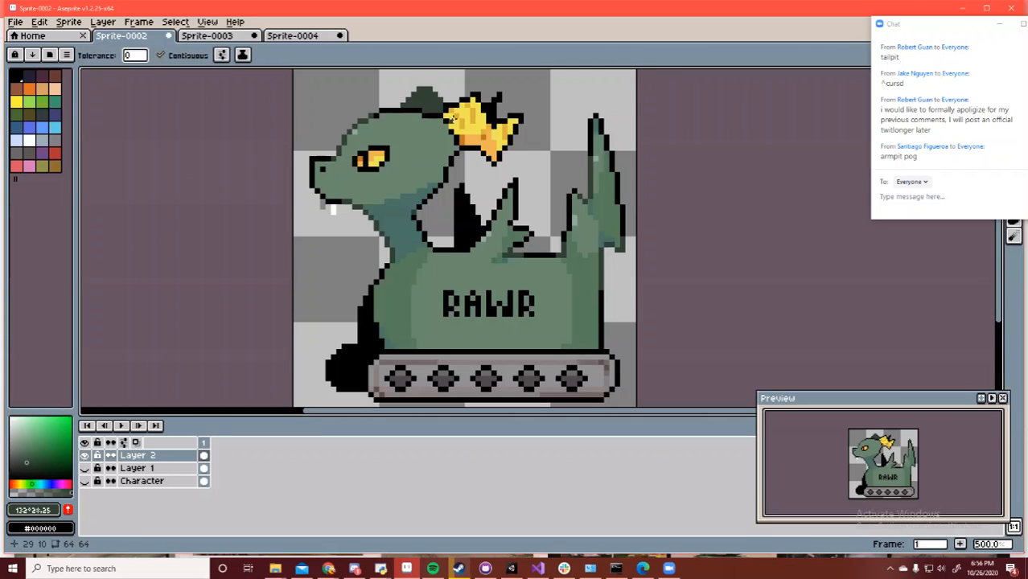
key(b)
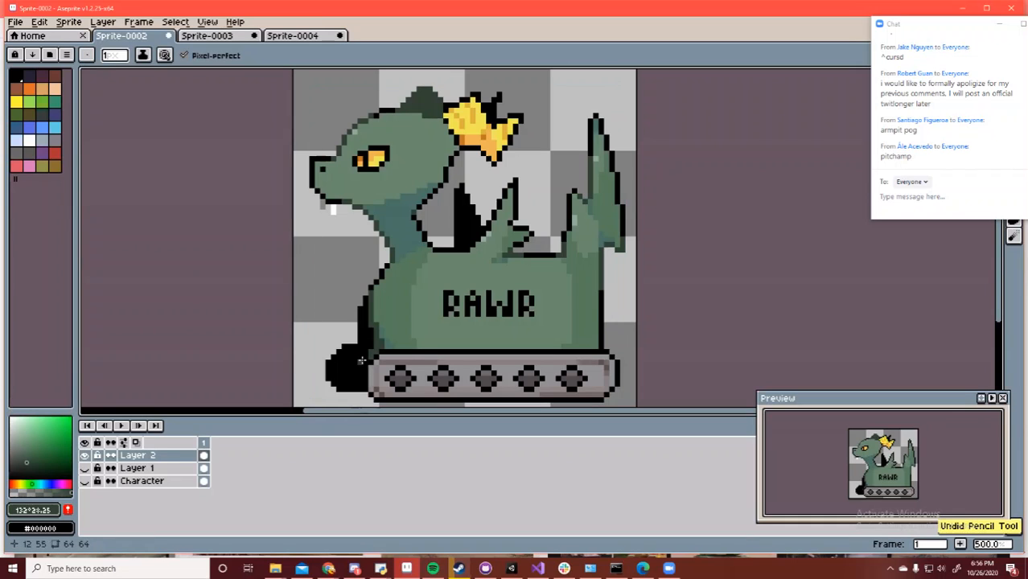
drag(360, 366, 361, 383)
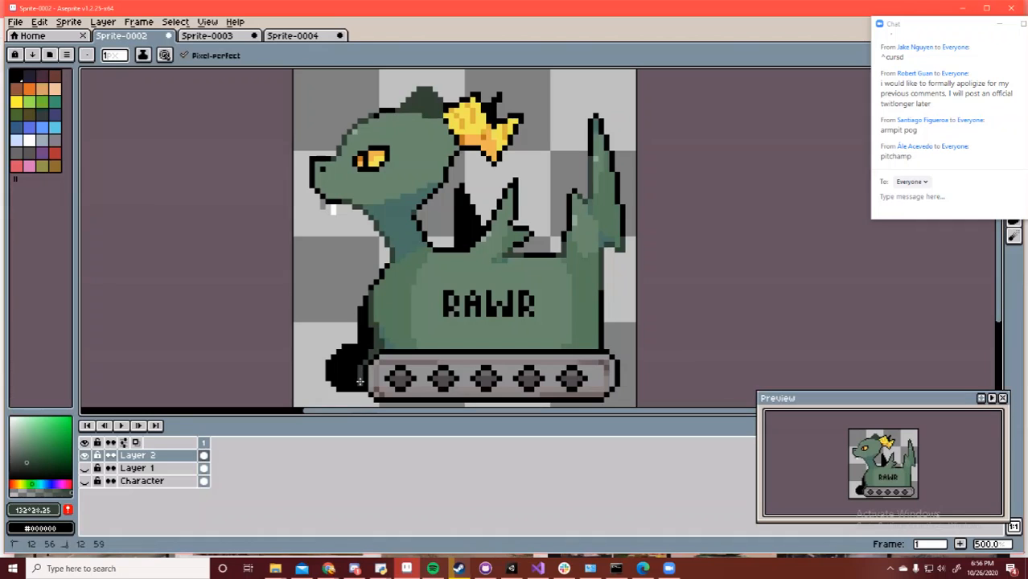
key(g)
click(360, 368)
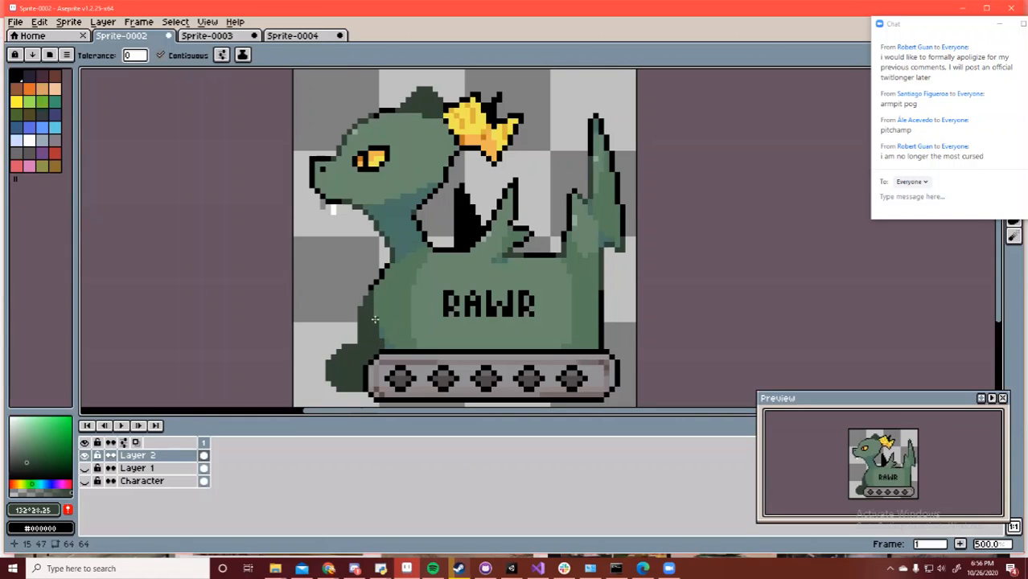
Sample the black outline colour and redraw the chest outline between the body and the foreleg
key(i)
click(367, 293)
key(b)
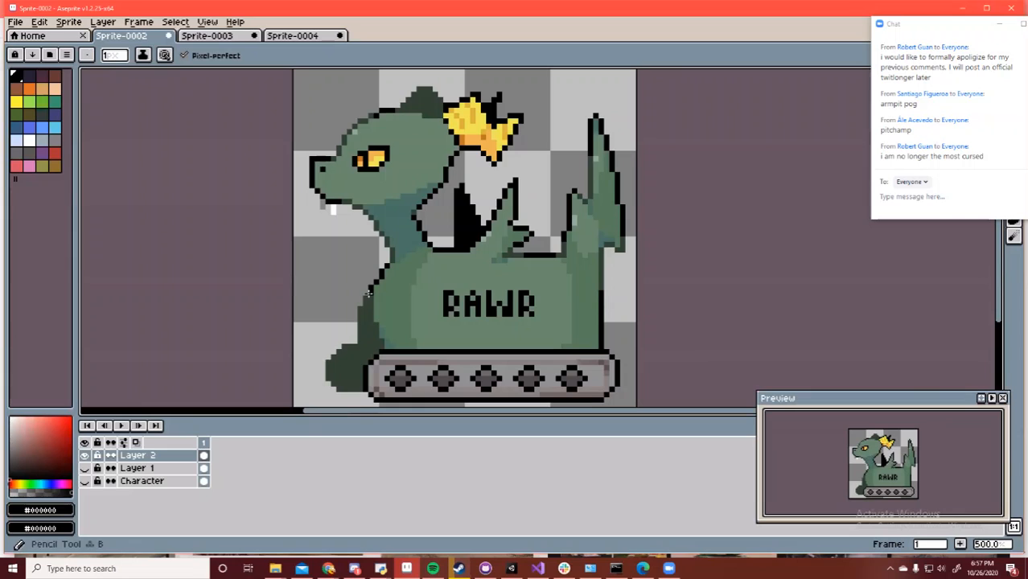
drag(367, 293, 380, 341)
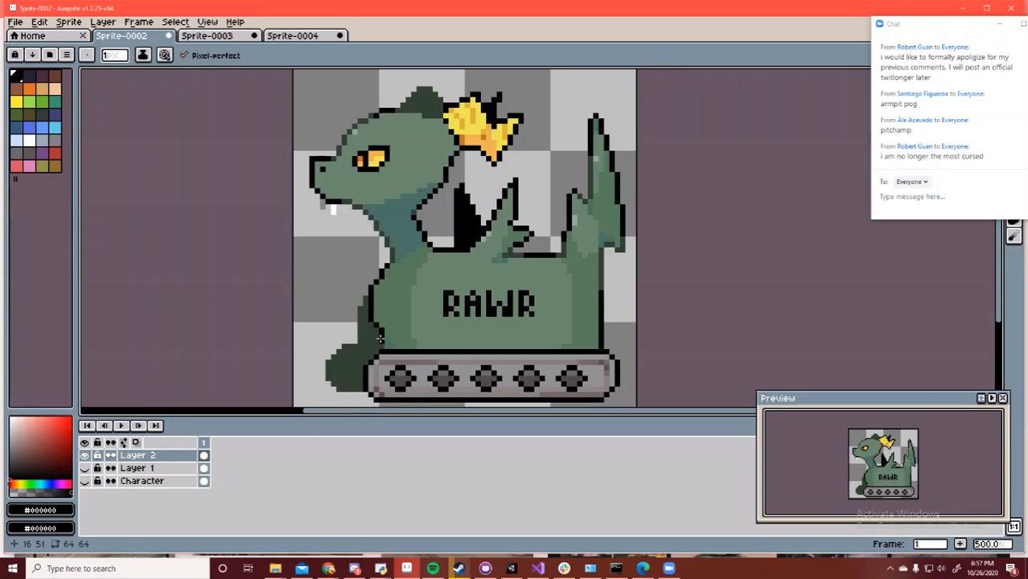
key(ctrl+z)
Recolour the front part of the tread's upper outline with a dark reddish grey (HSV 0, 14, 34), and sample black again
key(i)
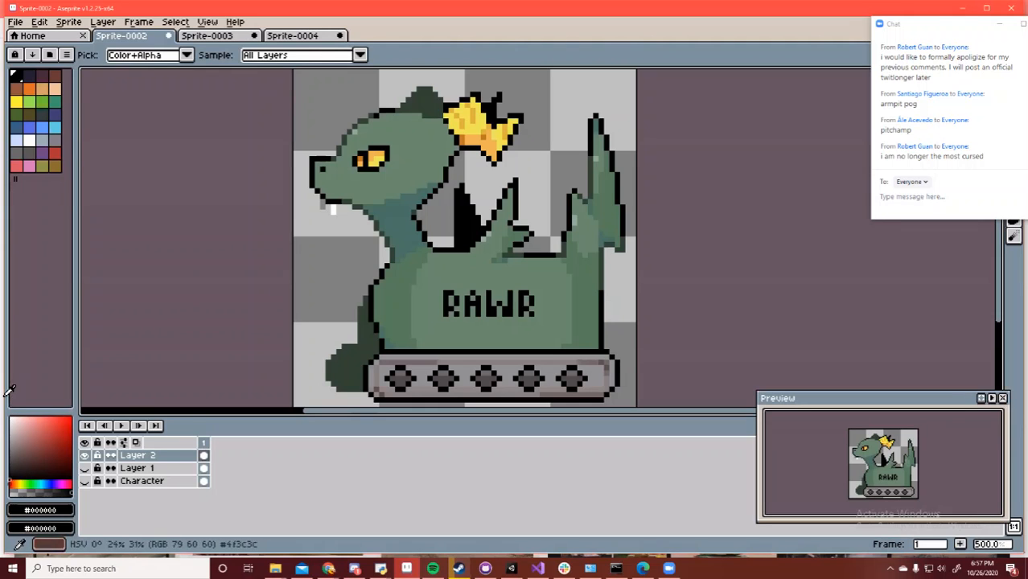
click(457, 357)
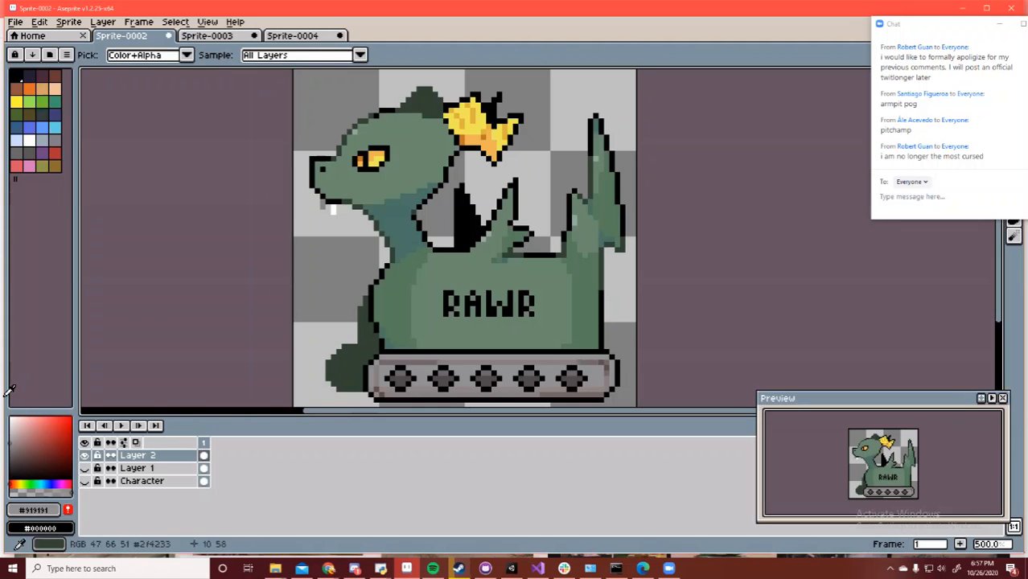
click(16, 457)
key(b)
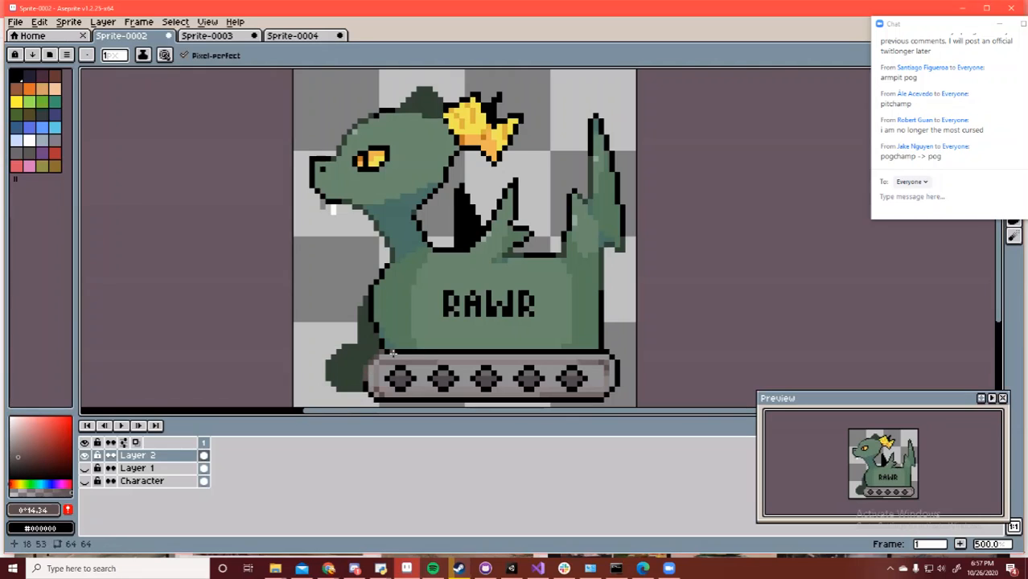
shift+click(446, 352)
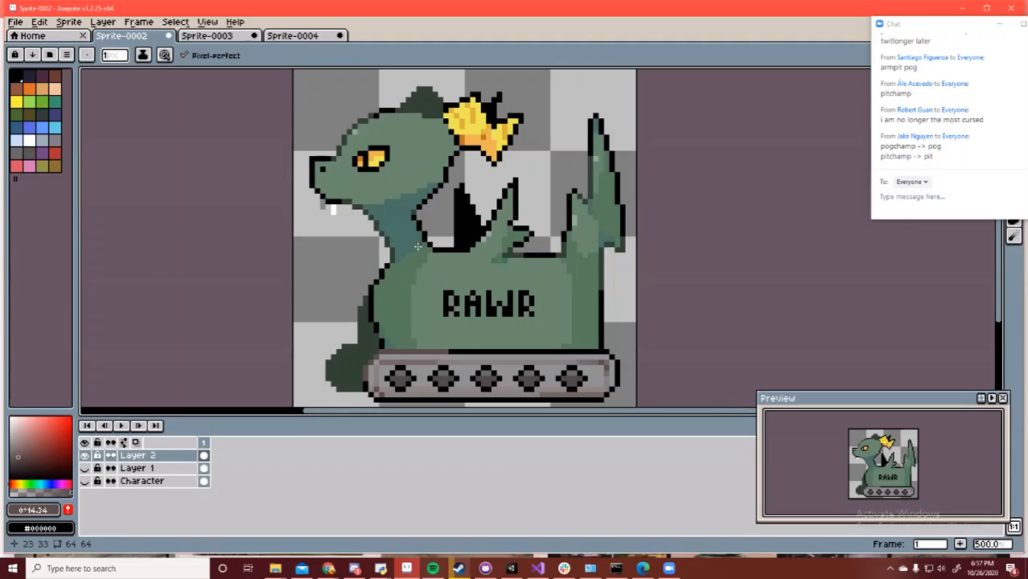
alt+click(376, 337)
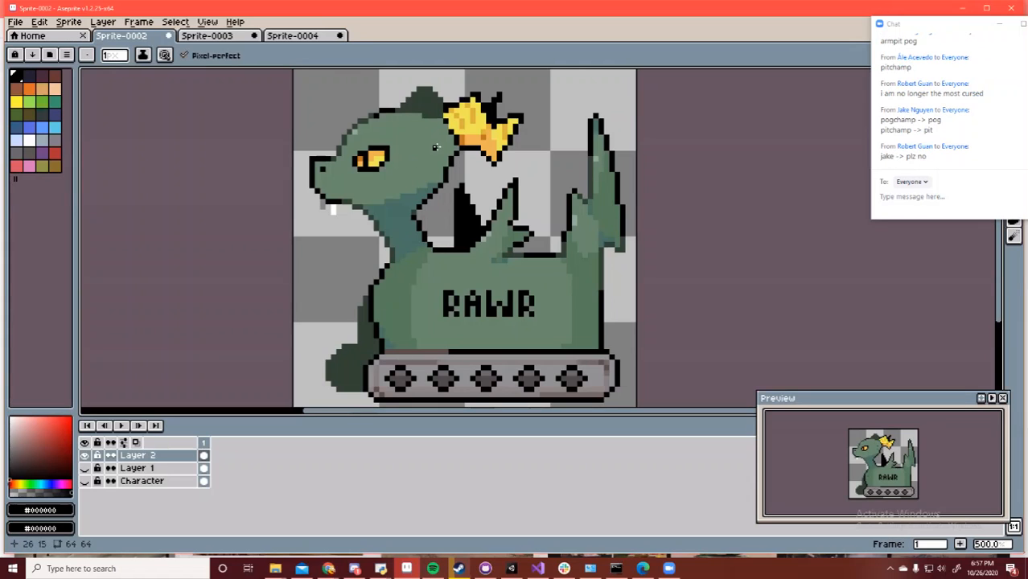
Sample the foreleg's green, darken it to HSV 132, 36, 20, and fill the foreleg and the far black wing with it
key(i)
click(346, 370)
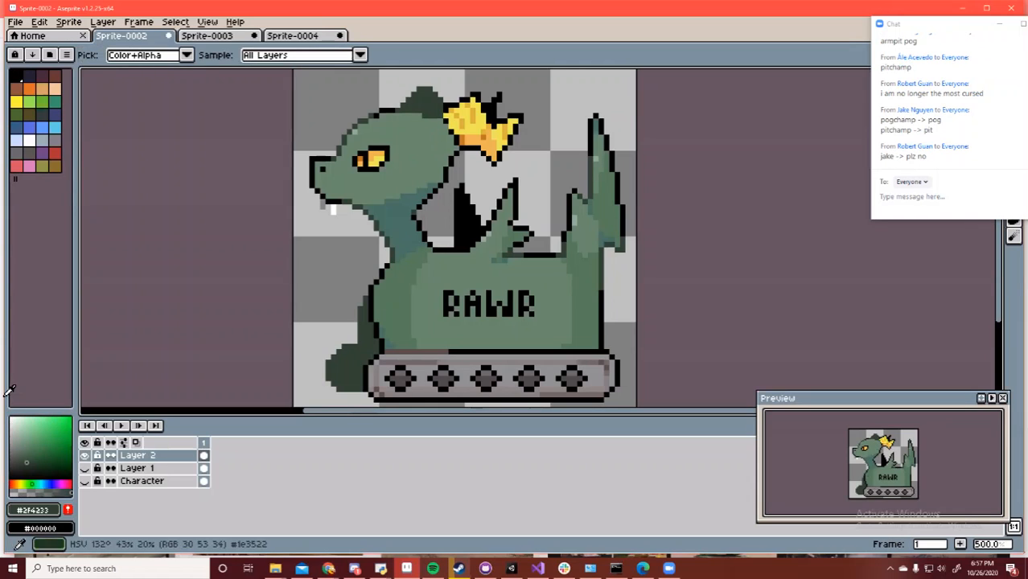
click(32, 466)
key(g)
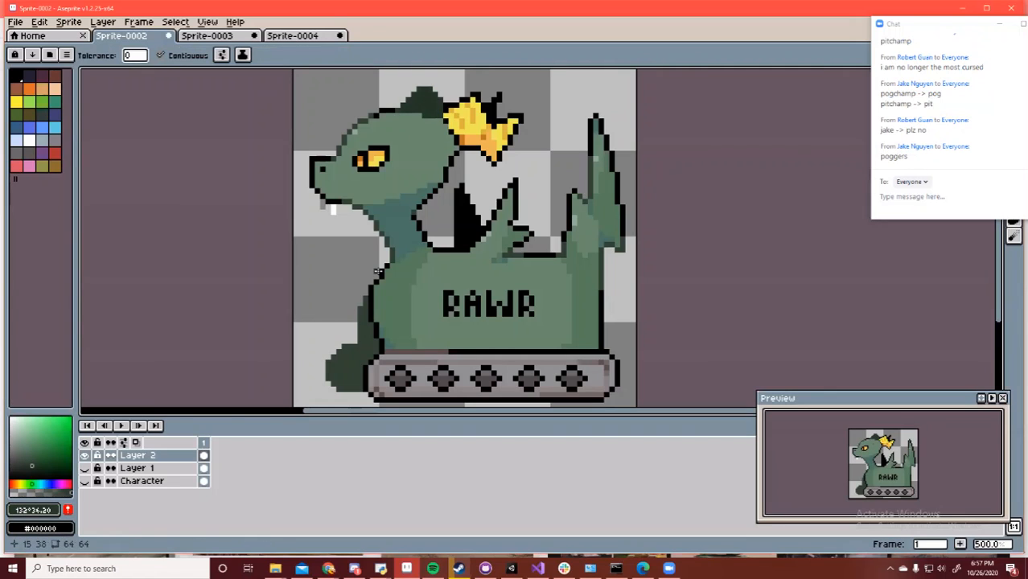
click(369, 346)
key(b)
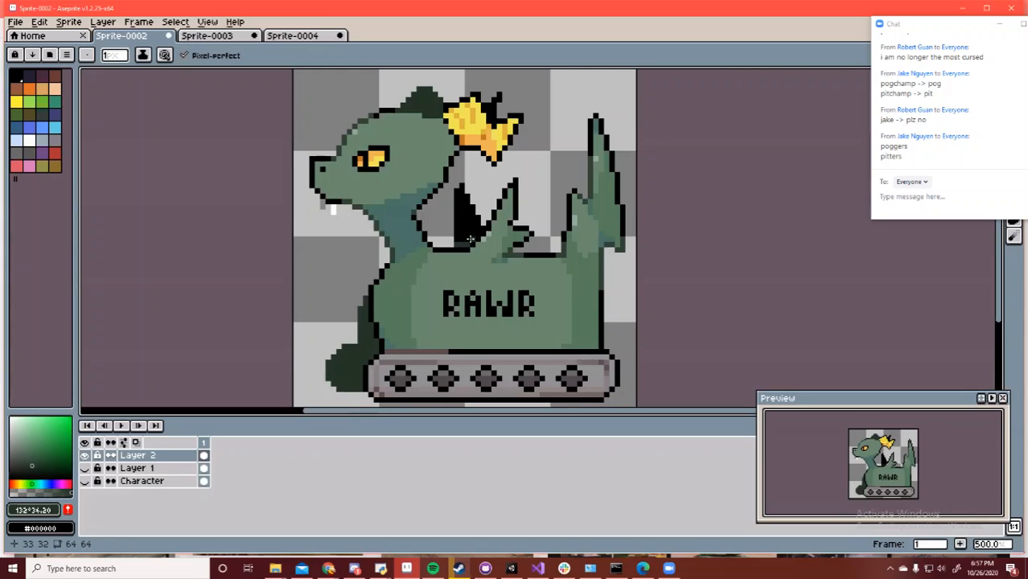
key(g)
click(469, 228)
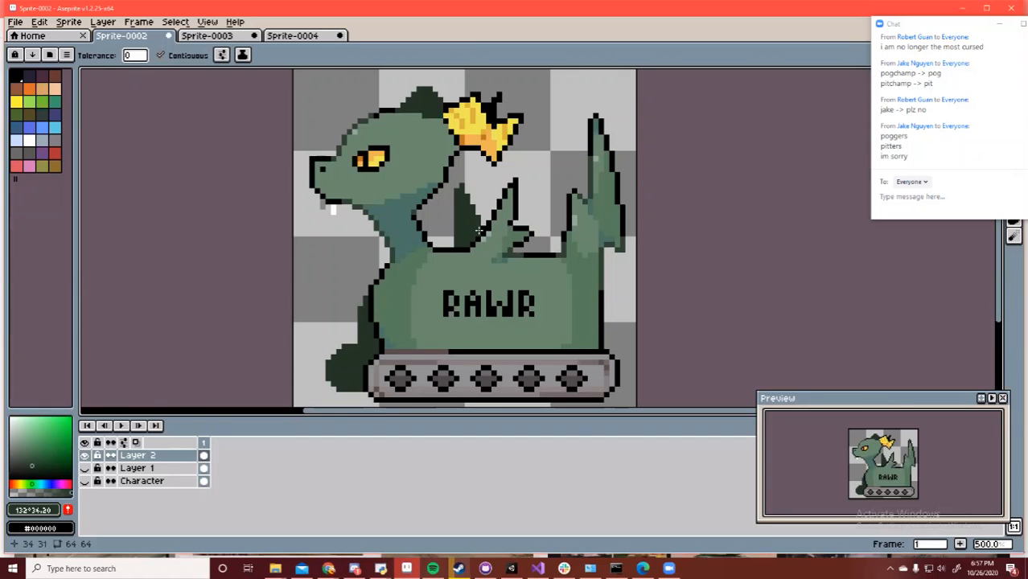
key(z)
key(minus)
key(minus)
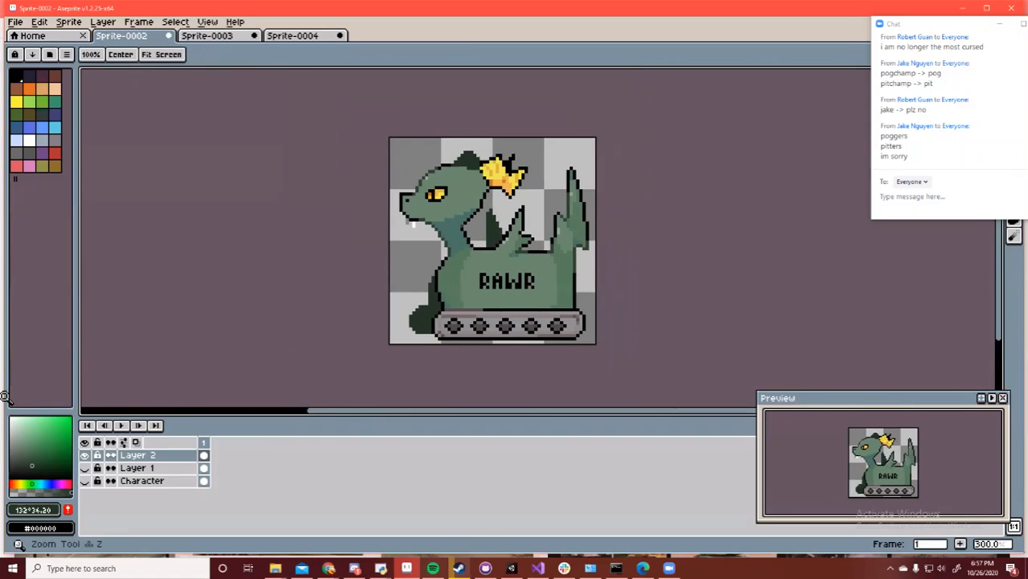
key(plus)
key(plus)
key(minus)
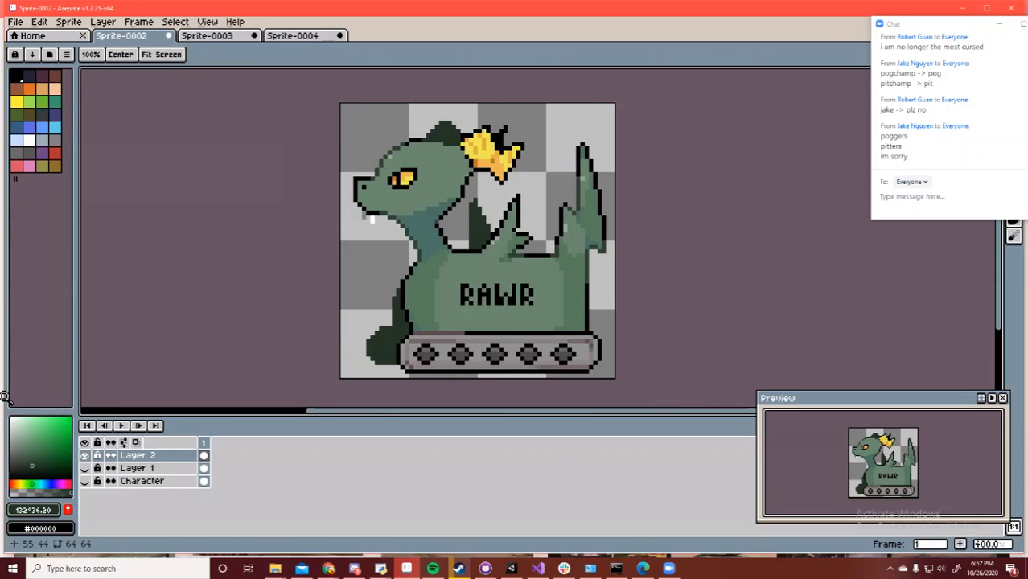
Switch to the blank Sprite-0003 document and centre its canvas at 400% zoom
key(ctrl+Tab)
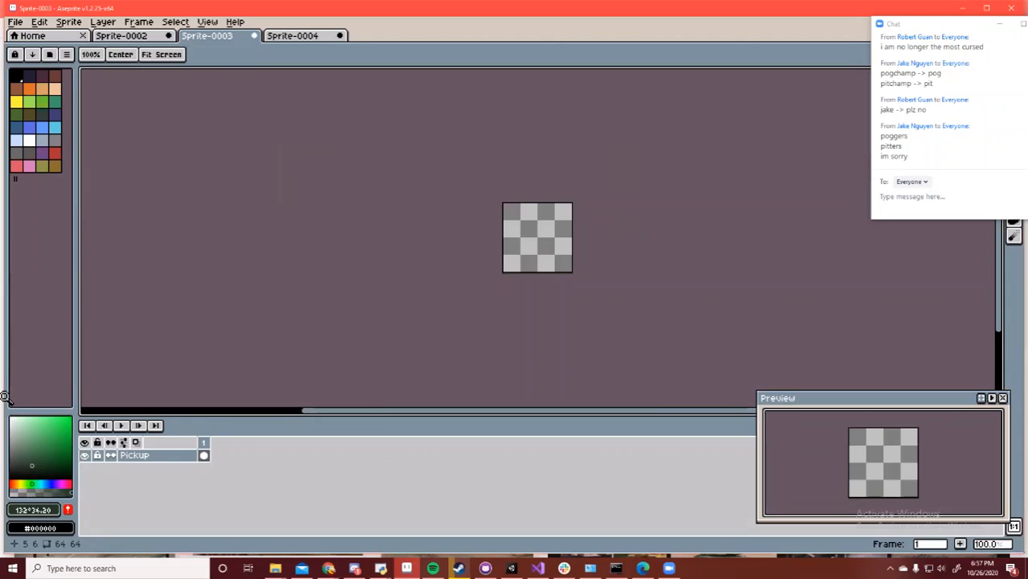
key(plus)
key(plus)
key(plus)
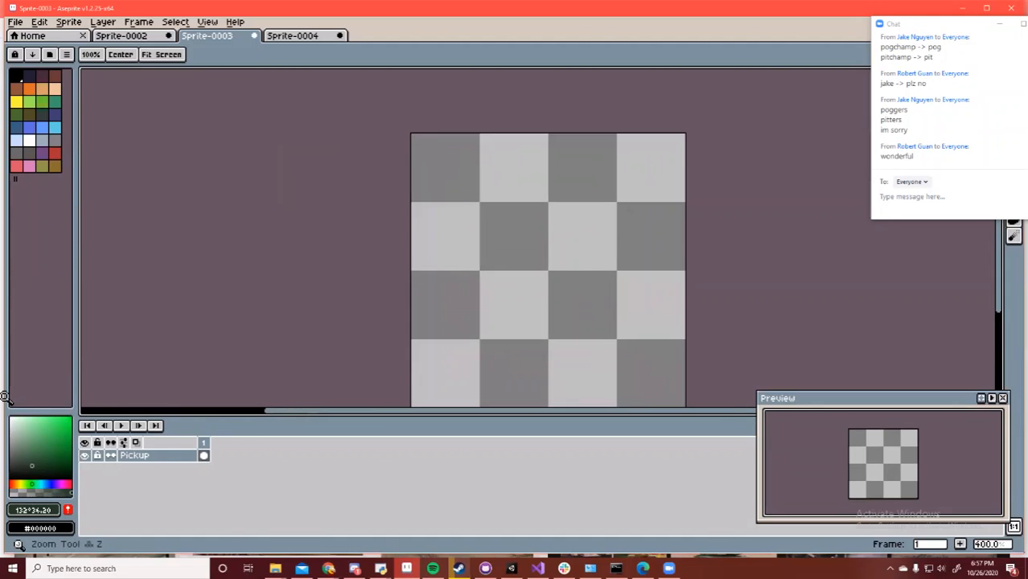
drag(583, 252, 539, 226)
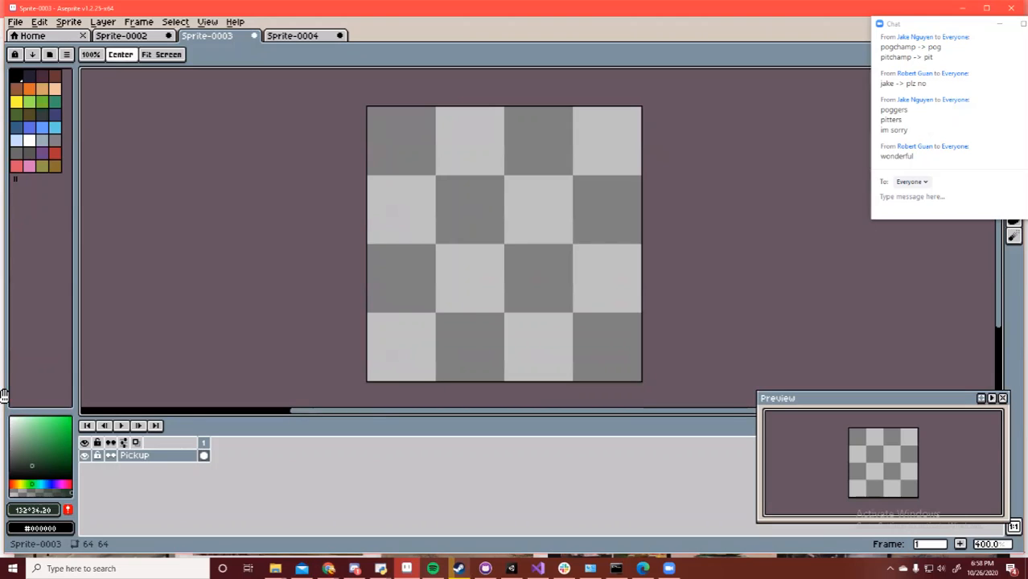
Set the foreground colour to pure red (HSV 360, 100, 100) and activate the Pencil tool
click(70, 485)
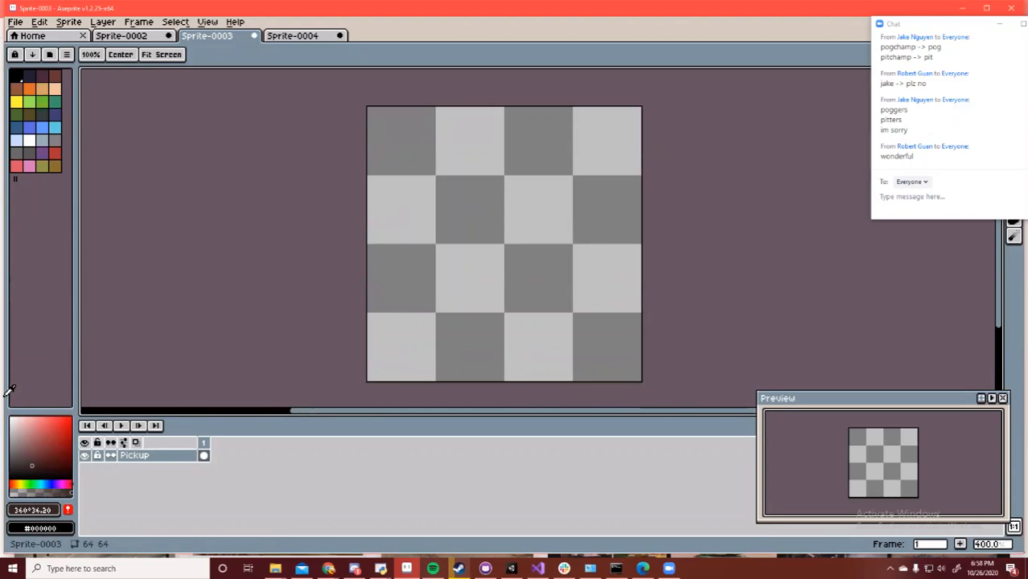
click(70, 418)
key(v)
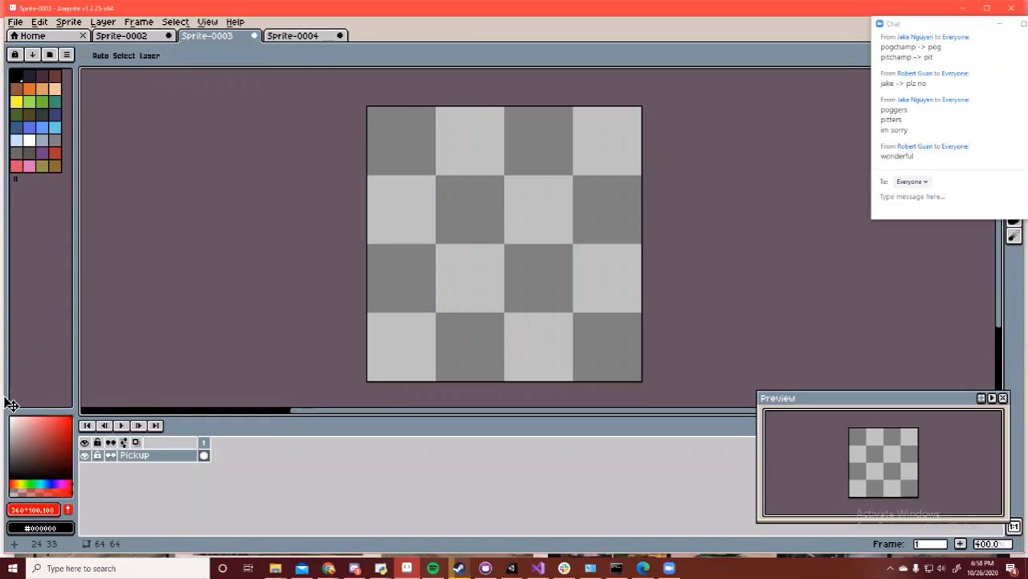
key(b)
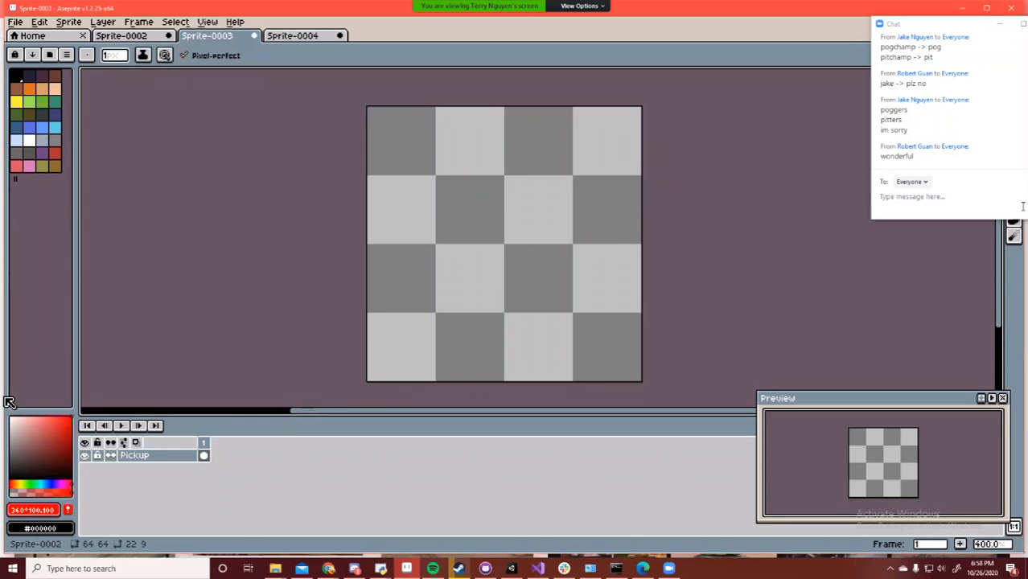
Return to the Sprite-0002 drawing and send "armpit pads" to everyone in the meeting chat
key(ctrl+shift+Tab)
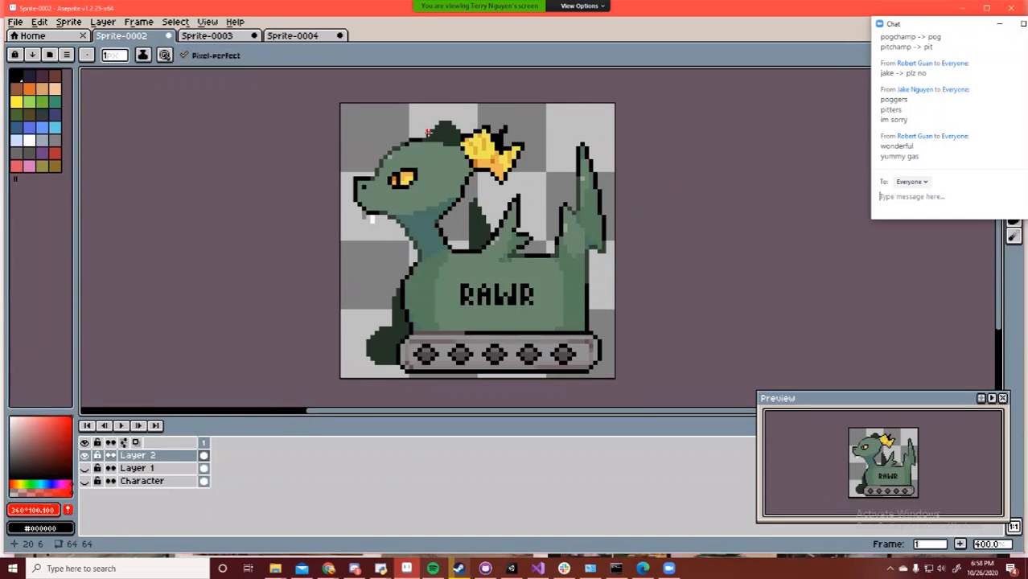
text(armpit pa)
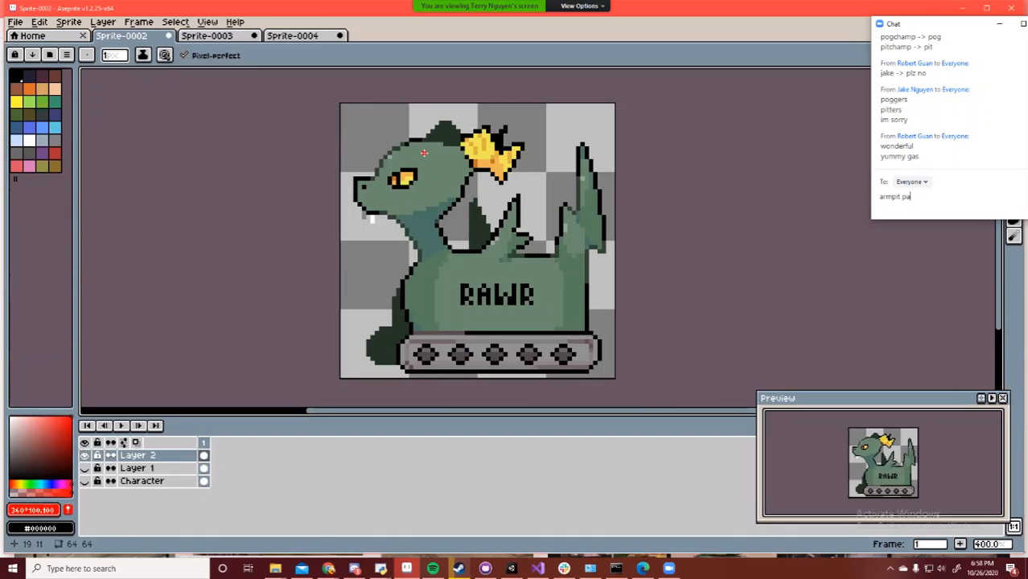
text(ds)
key(Return)
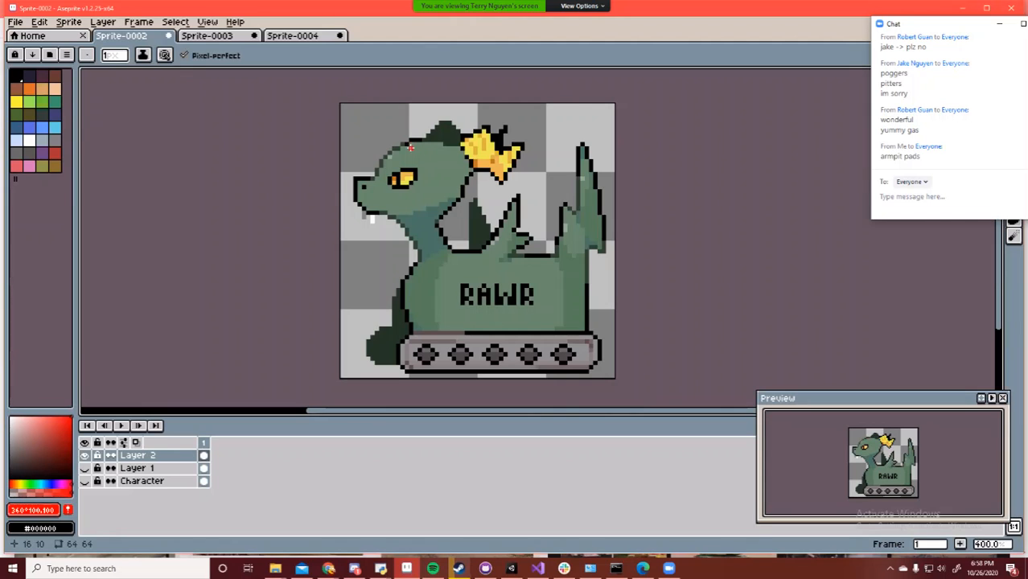
Hide the meeting chat and switch to the Zoom meeting window
key(alt+h)
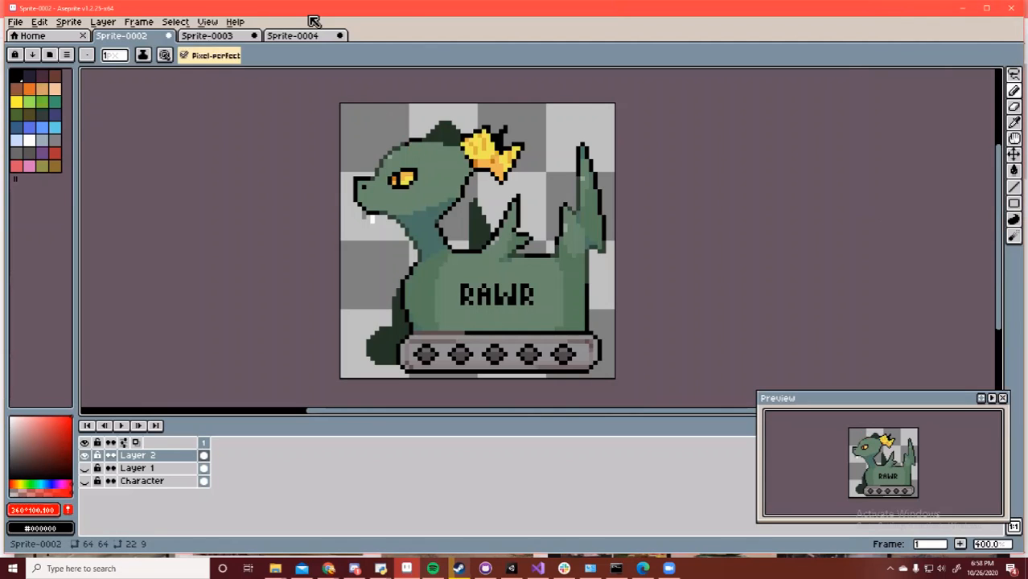
key(ctrl+Tab)
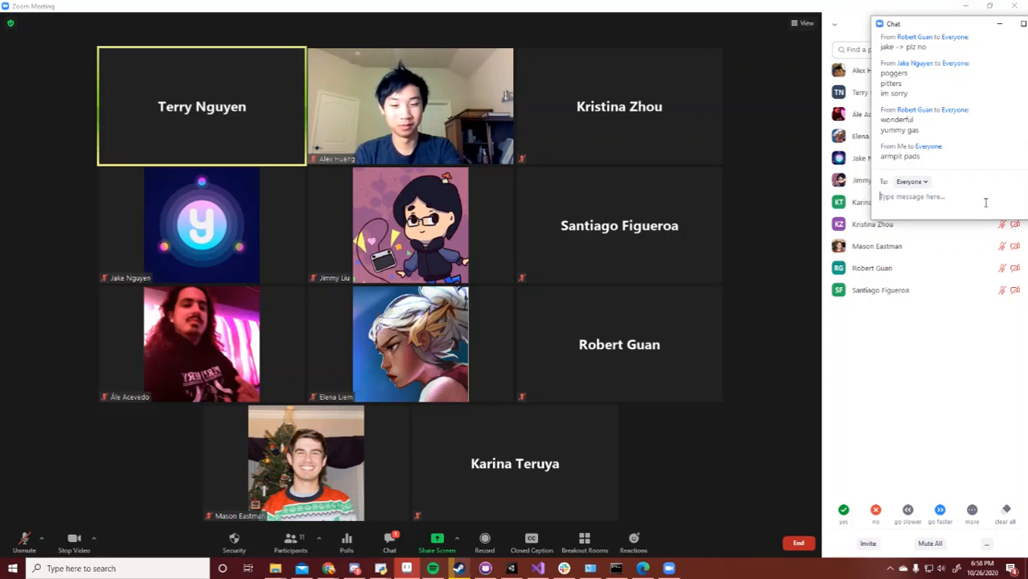
Send "idk" to everyone in the meeting chat and return to the Sprite-0003 document in Aseprite
text(idk)
key(Return)
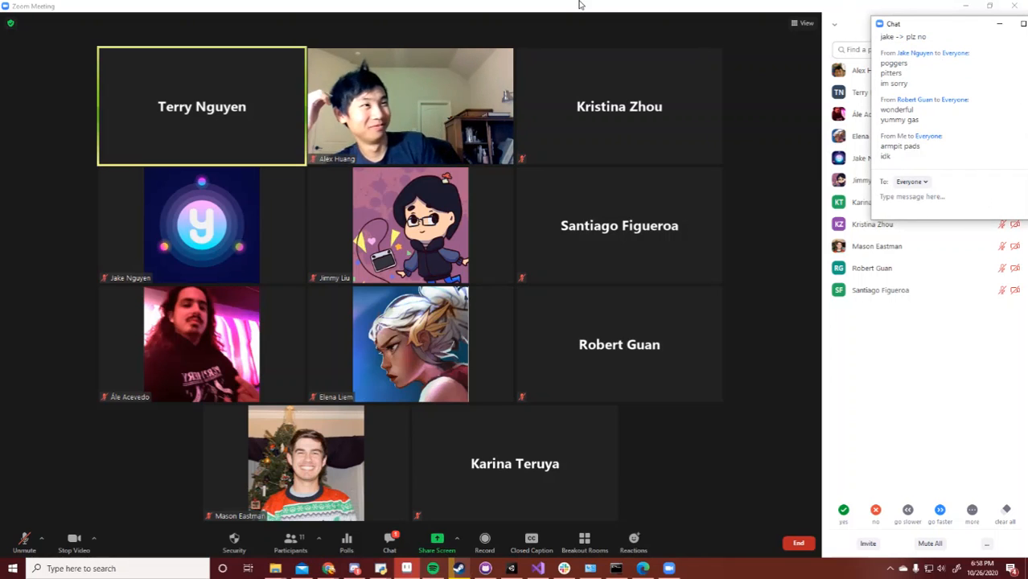
key(alt+Tab)
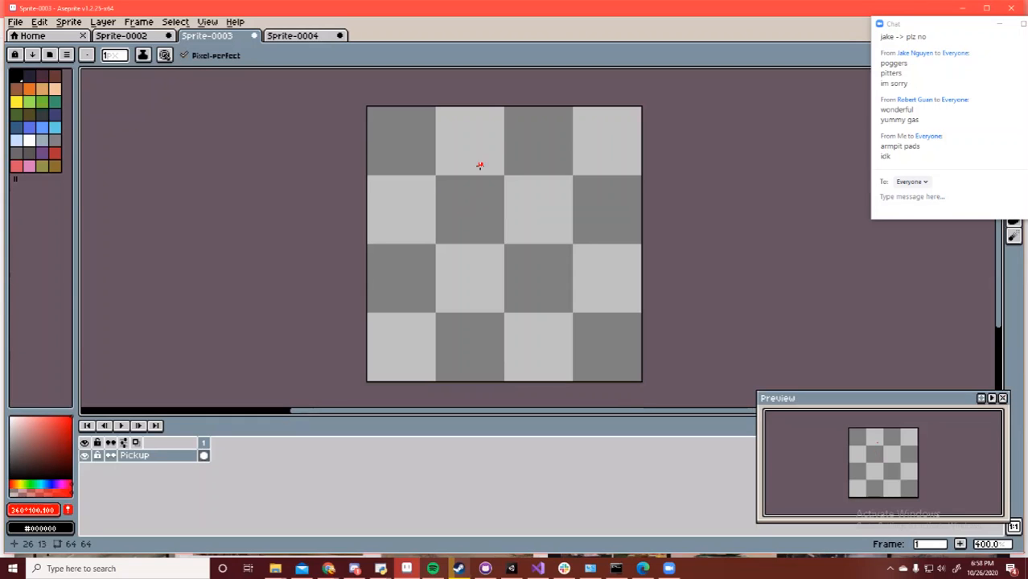
key(ctrl+z)
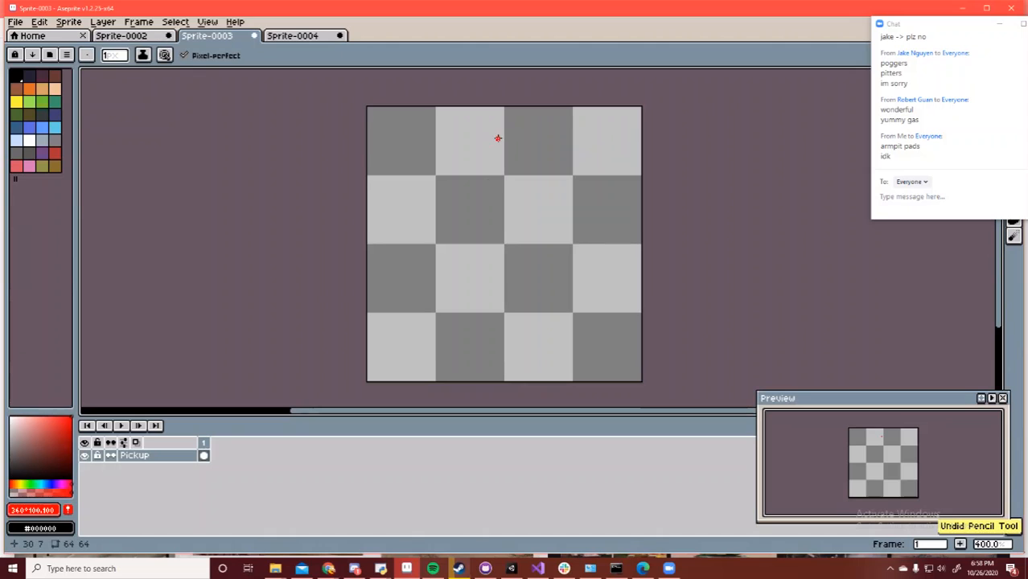
mouse_move(498, 138)
mouse_down()
mouse_move(440, 167)
mouse_move(452, 171)
mouse_move(483, 144)
mouse_move(440, 158)
mouse_move(470, 181)
mouse_move(549, 175)
mouse_up()
key(ctrl+z)
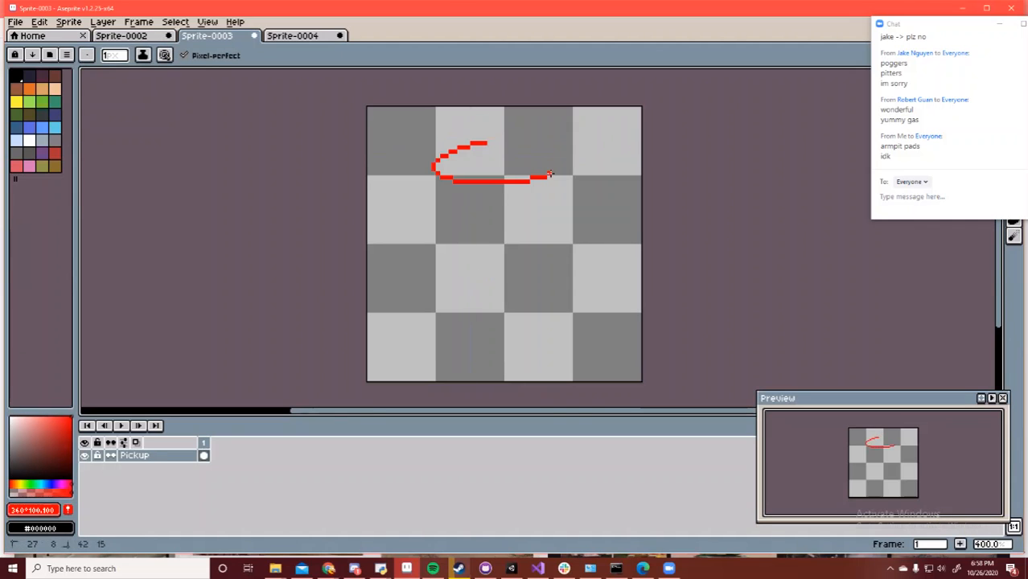
key(ctrl+z)
Sketch a wide, flat red ellipse in the upper part of the canvas as the can's lid, undoing the trial side lines
mouse_move(520, 138)
mouse_down()
mouse_move(450, 143)
mouse_move(515, 177)
mouse_move(577, 161)
mouse_move(547, 143)
mouse_move(474, 143)
mouse_up()
drag(434, 181, 437, 340)
key(ctrl+z)
drag(436, 154, 435, 215)
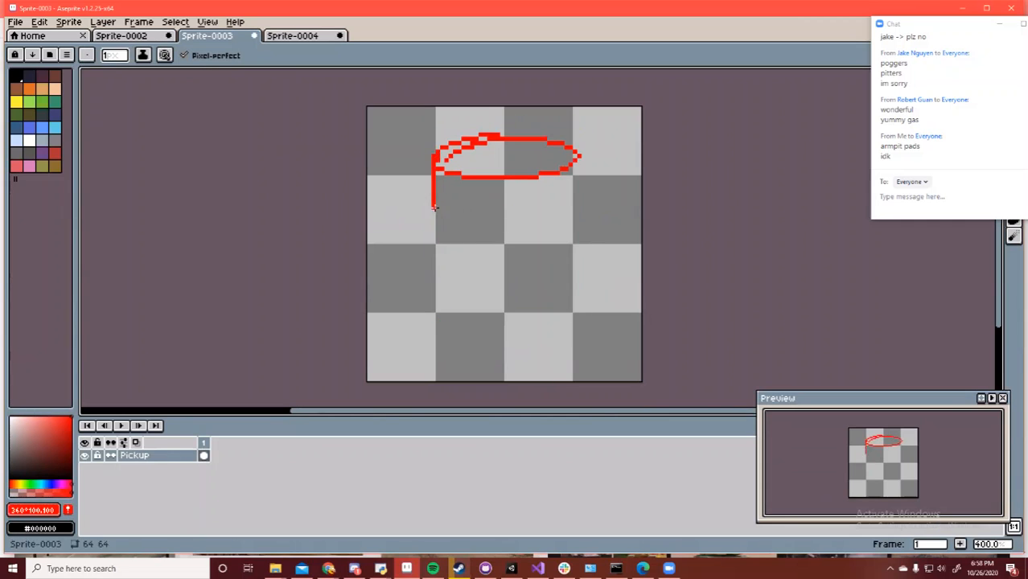
key(ctrl+z)
Lasso the red lid ellipse and place a copy straight below it near the canvas's lower edge as the can's base
key(q)
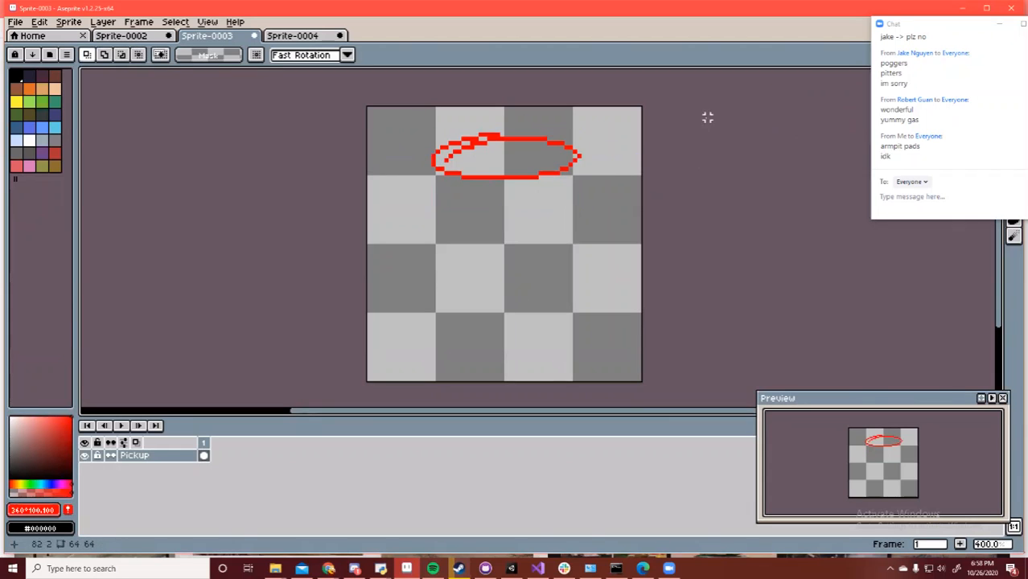
mouse_move(477, 117)
mouse_down()
mouse_move(515, 193)
mouse_move(487, 113)
mouse_up()
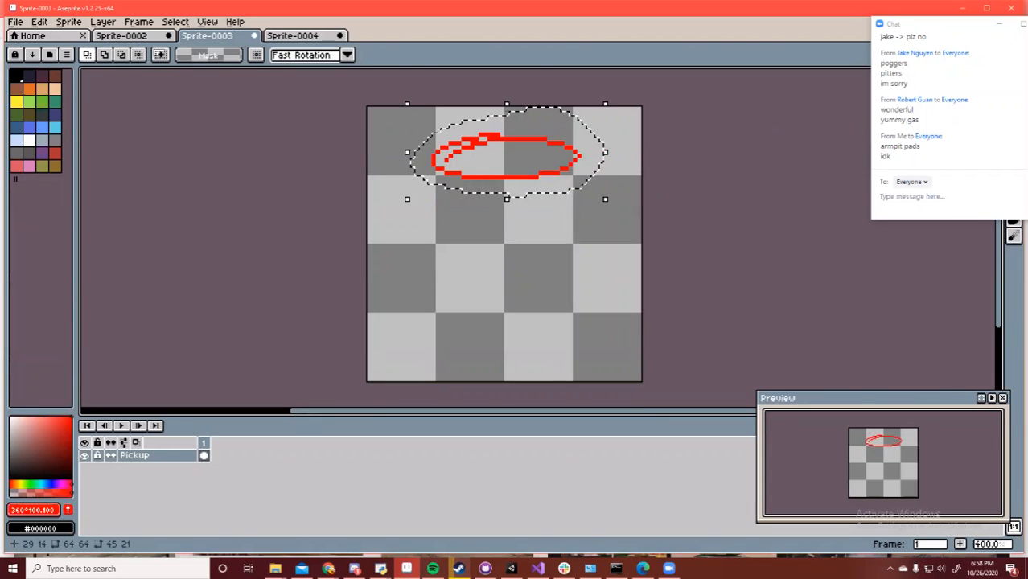
click(513, 177)
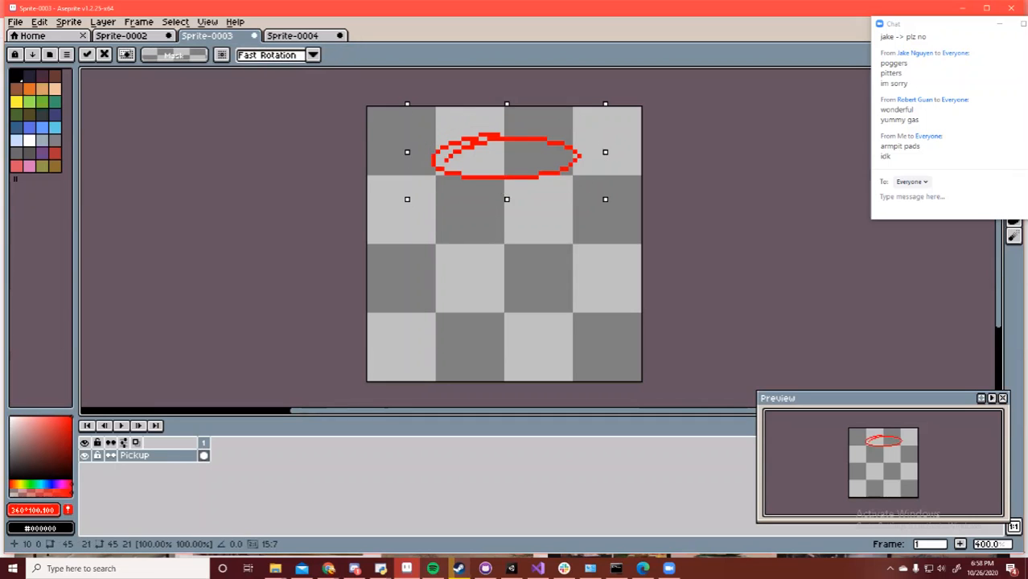
drag(513, 176, 512, 346)
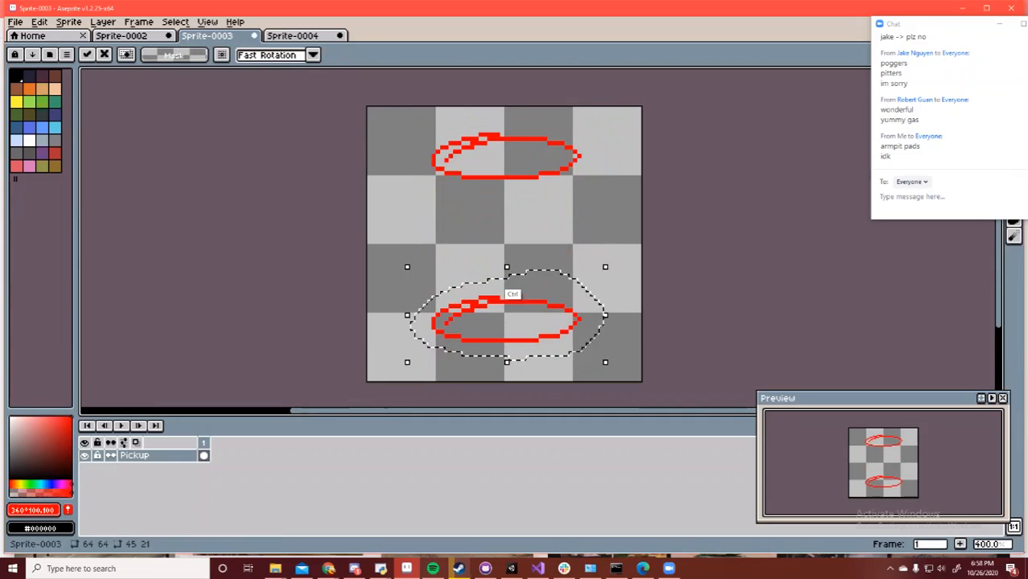
Pencil in both vertical sides of the can between the two ellipses and a curved rim line below the lid
key(b)
drag(433, 161, 435, 326)
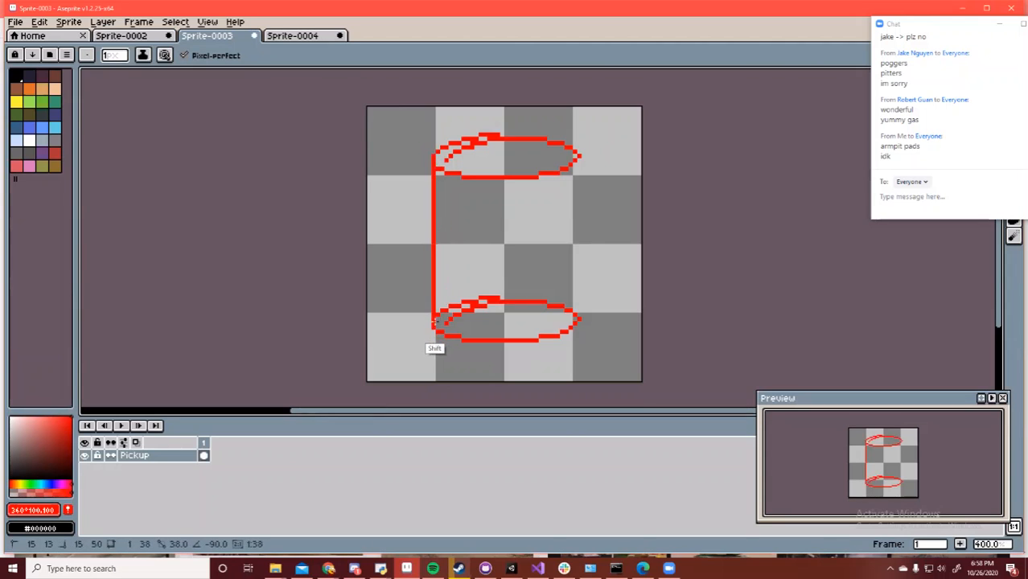
mouse_move(576, 158)
mouse_down()
mouse_move(571, 342)
mouse_move(576, 320)
mouse_up()
key(ctrl+z)
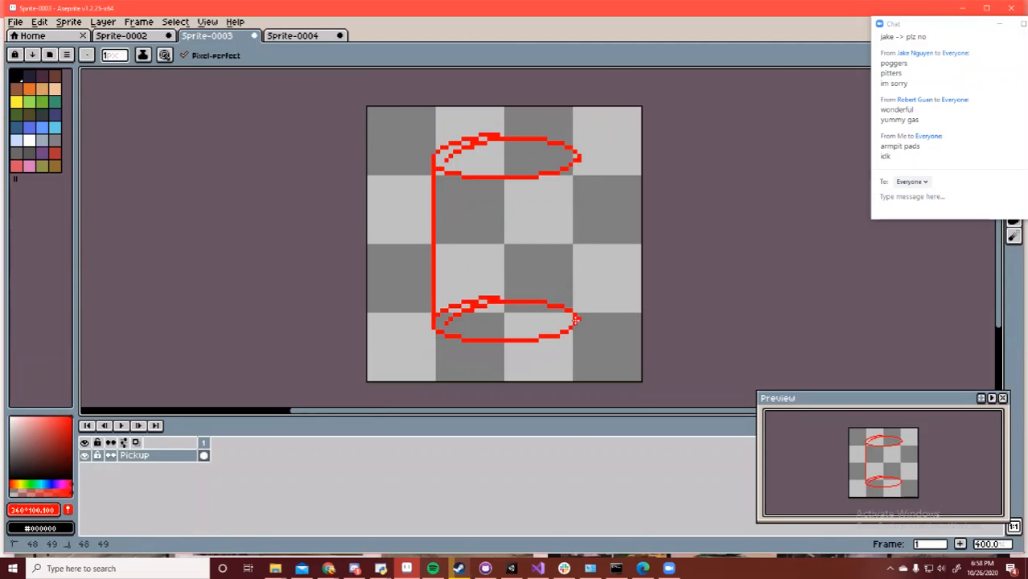
mouse_move(574, 177)
mouse_down()
mouse_move(573, 332)
mouse_move(579, 298)
mouse_up()
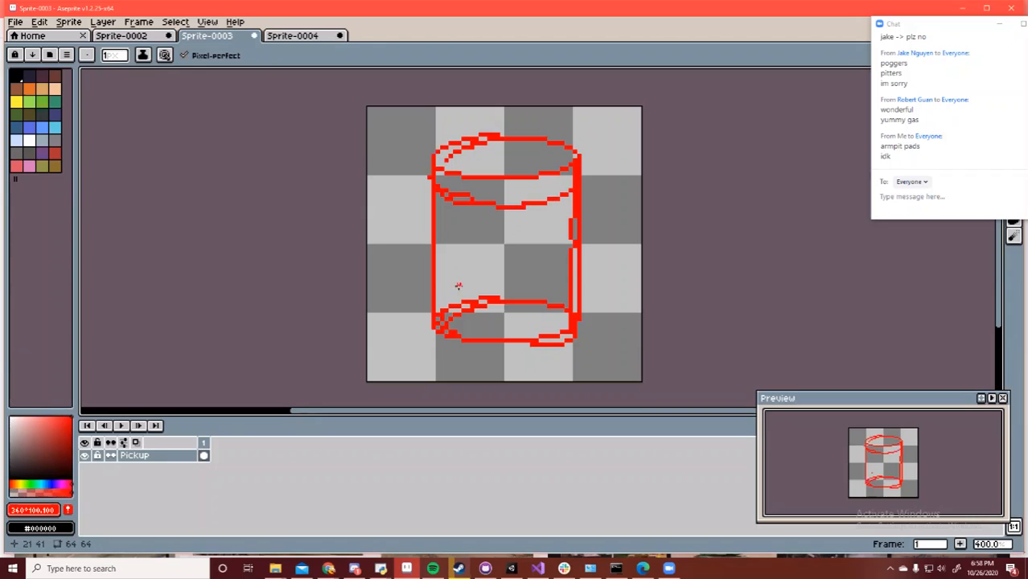
Erase the base ellipse's back arc, draw a curved band above the base, thicken the lower edges and mark the lid opening
key(e)
drag(441, 304, 543, 308)
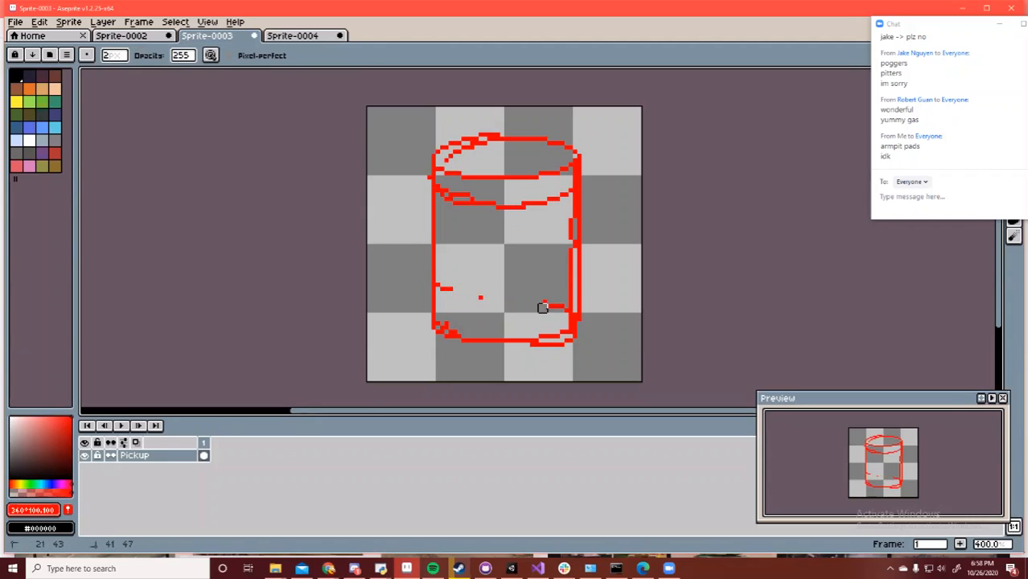
key(b)
drag(457, 293, 513, 298)
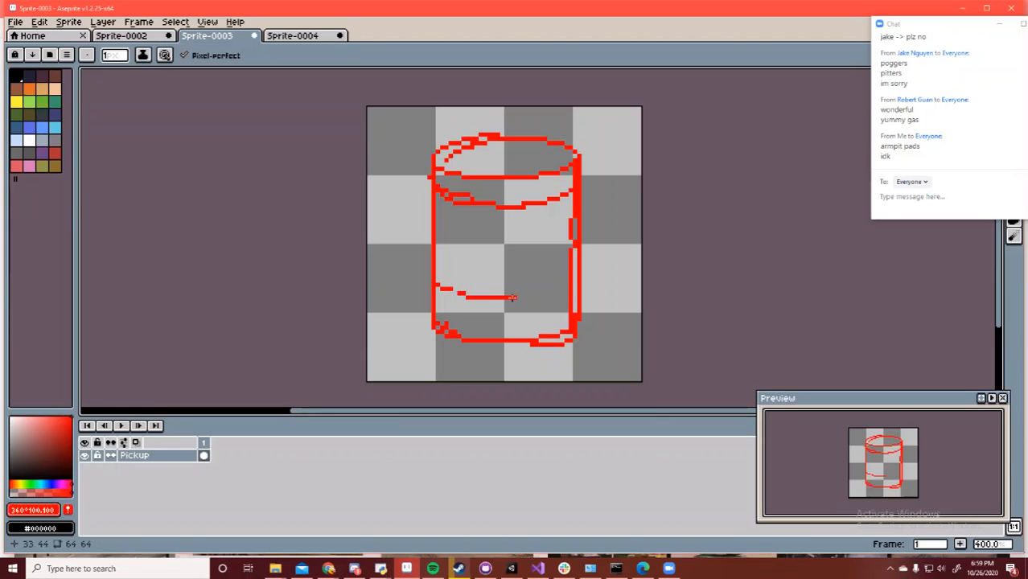
mouse_move(444, 289)
mouse_down()
mouse_move(503, 301)
mouse_move(574, 291)
mouse_move(573, 189)
mouse_move(554, 299)
mouse_move(542, 304)
mouse_move(572, 286)
mouse_move(532, 301)
mouse_move(569, 291)
mouse_move(578, 276)
mouse_move(572, 334)
mouse_move(551, 348)
mouse_move(473, 345)
mouse_move(439, 326)
mouse_move(512, 347)
mouse_move(472, 340)
mouse_move(573, 325)
mouse_up()
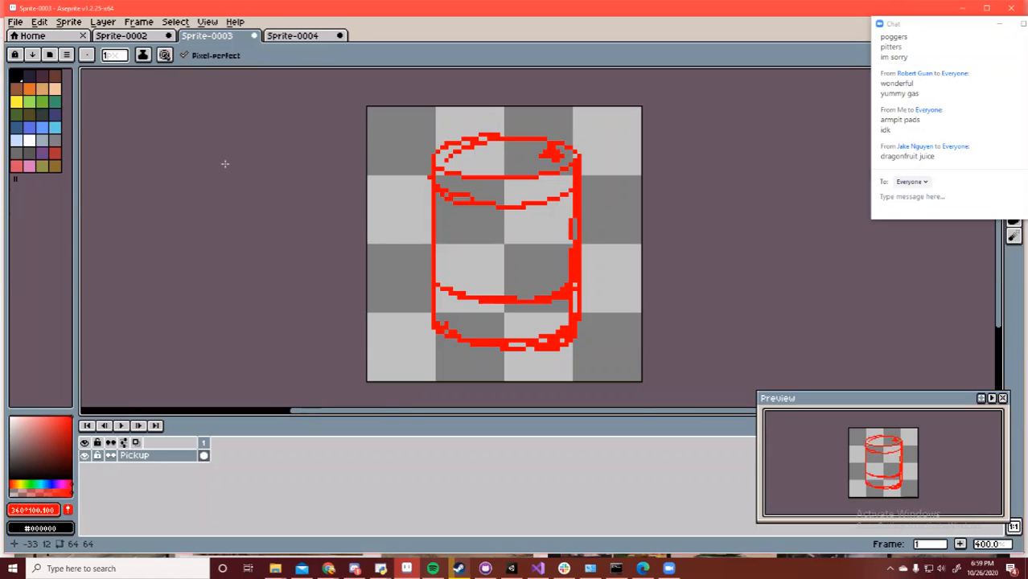
Add a new empty layer above the Pickup sketch layer
click(142, 21)
click(144, 21)
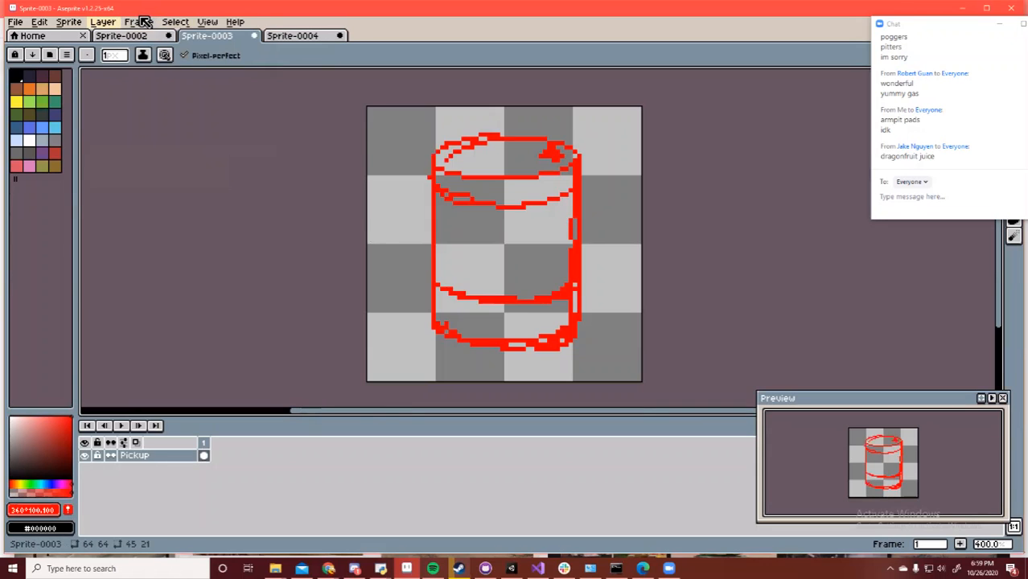
click(103, 21)
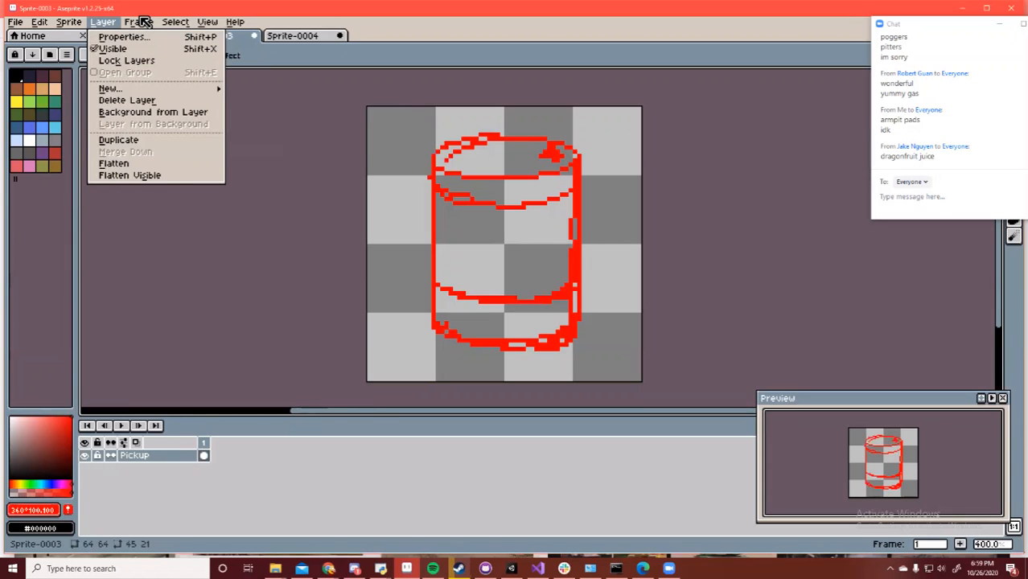
mouse_move(111, 89)
click(257, 89)
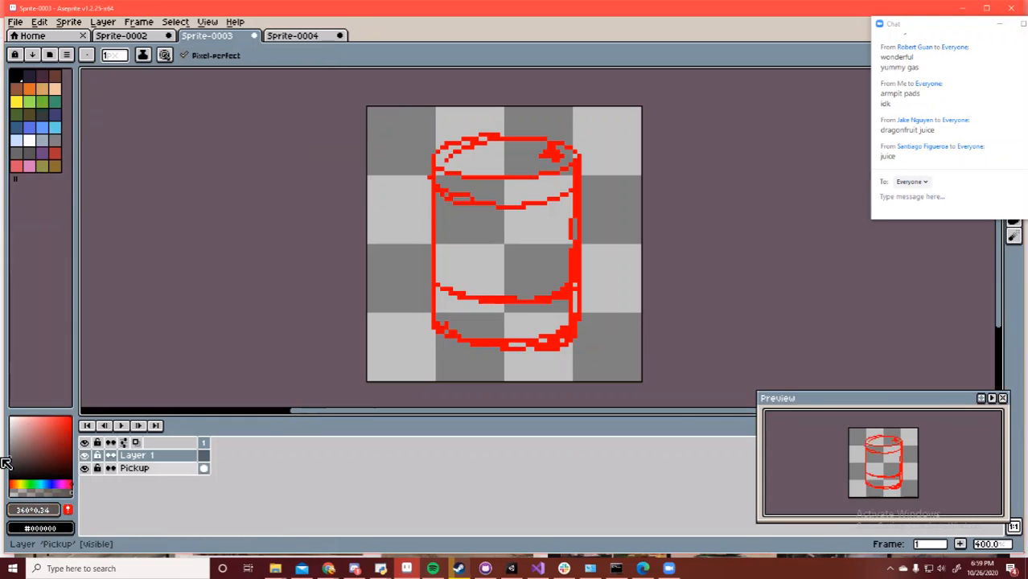
Reduce the Pickup layer's opacity to about half so the red sketch serves as a faint guide
double_click(134, 468)
click(535, 311)
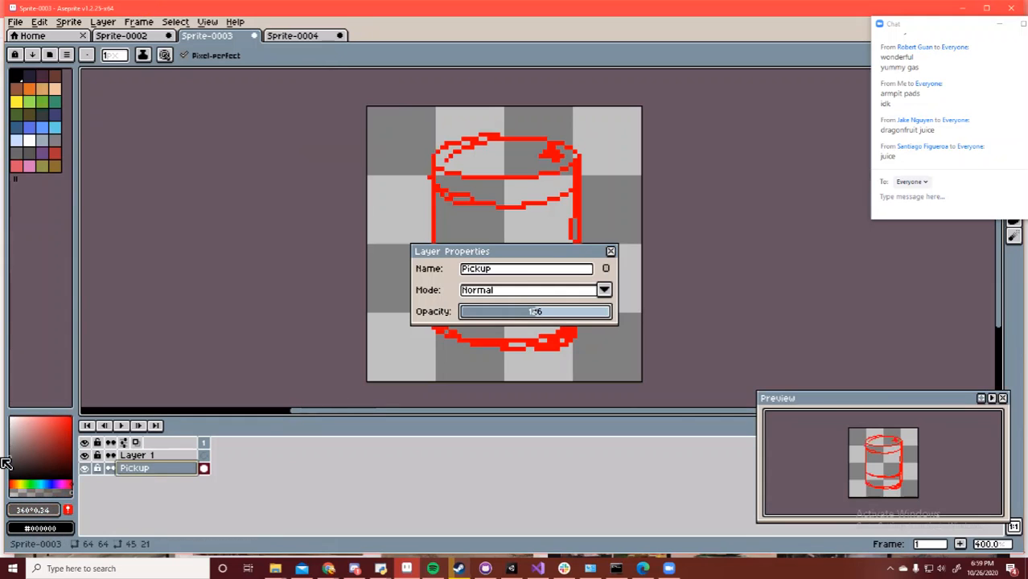
click(610, 252)
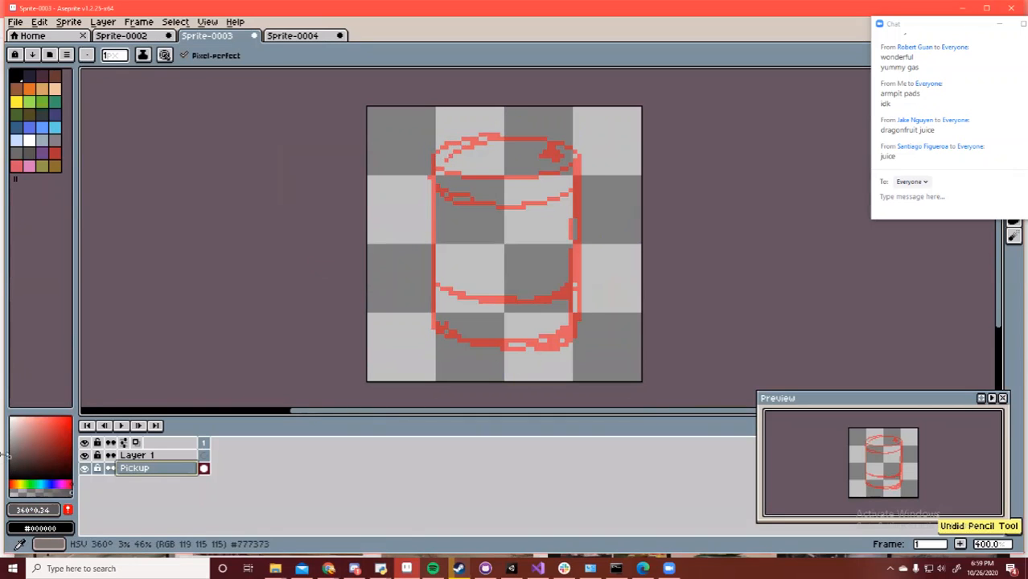
Set the foreground colour to dark grey (HSV 360, 0, 20), make Layer 1 active and undo the trial stroke on it
drag(4, 453, 7, 465)
click(157, 455)
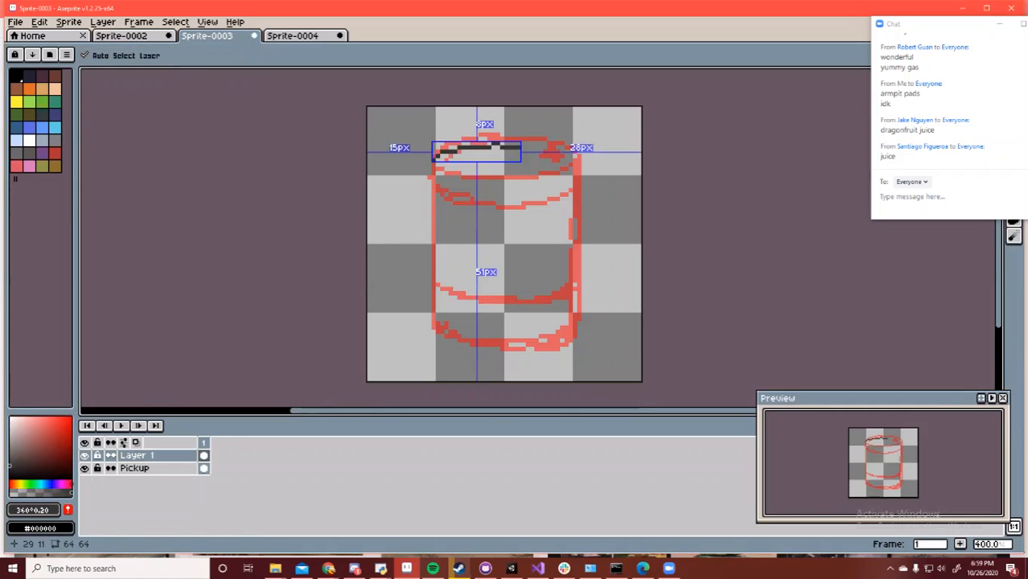
key(ctrl+z)
key(shift+u)
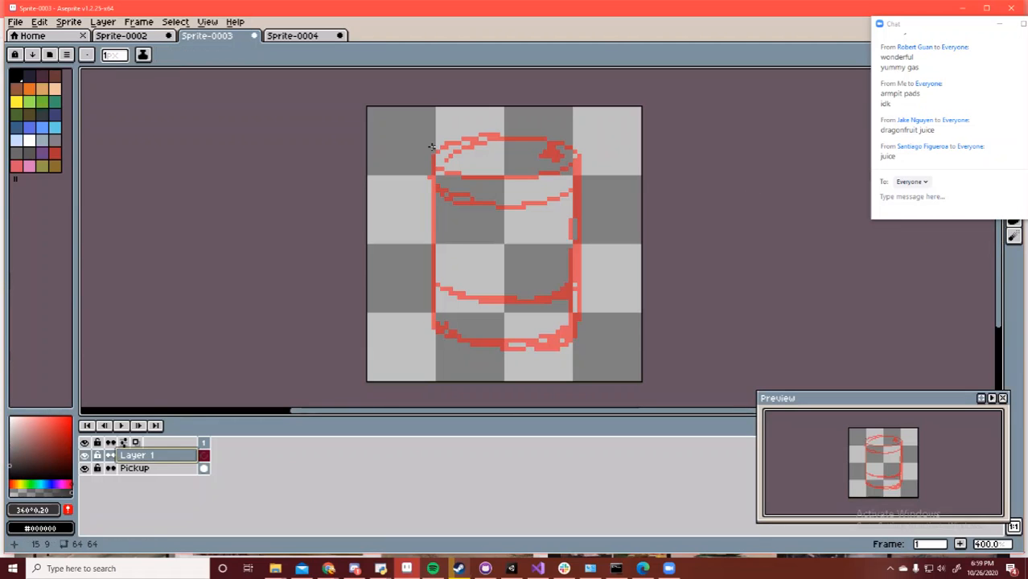
drag(424, 140, 580, 178)
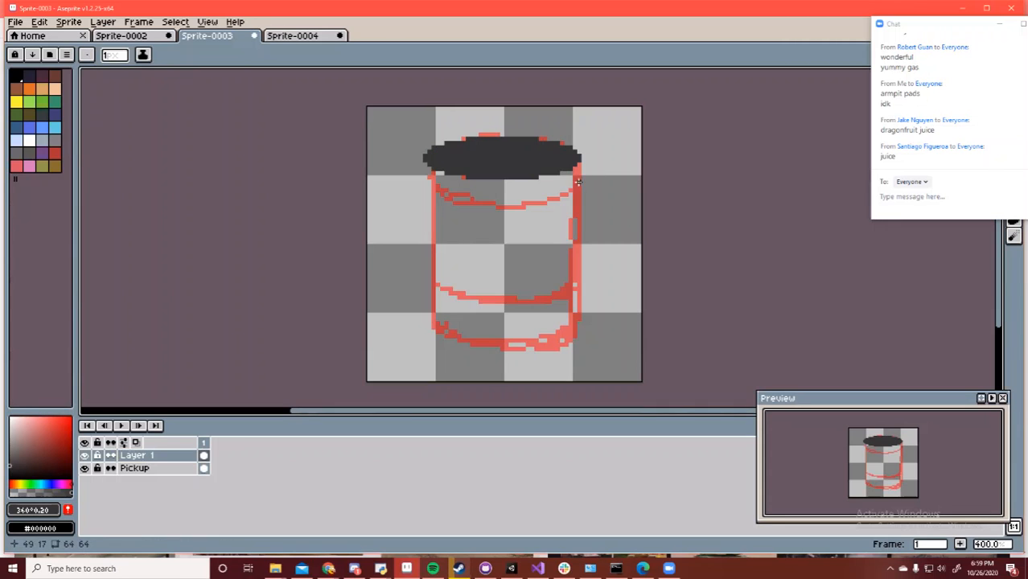
key(ctrl+v)
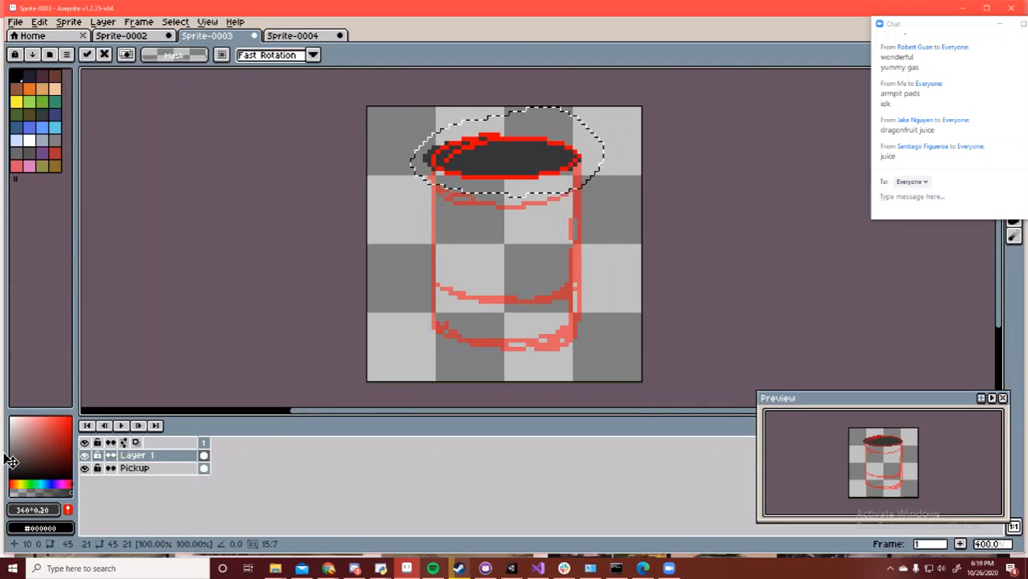
drag(507, 153, 533, 216)
key(ctrl+z)
key(ctrl+z)
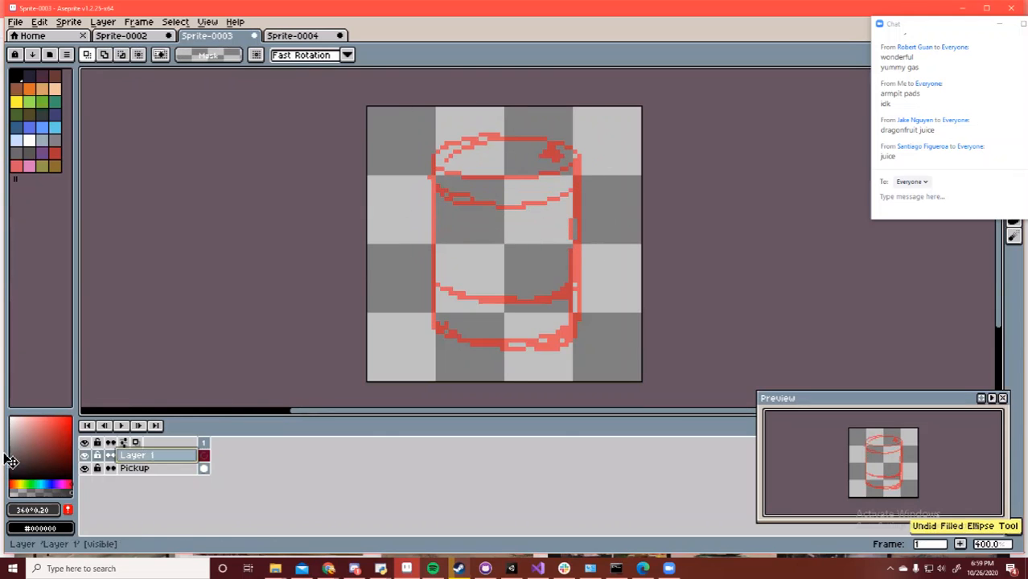
drag(422, 138, 558, 173)
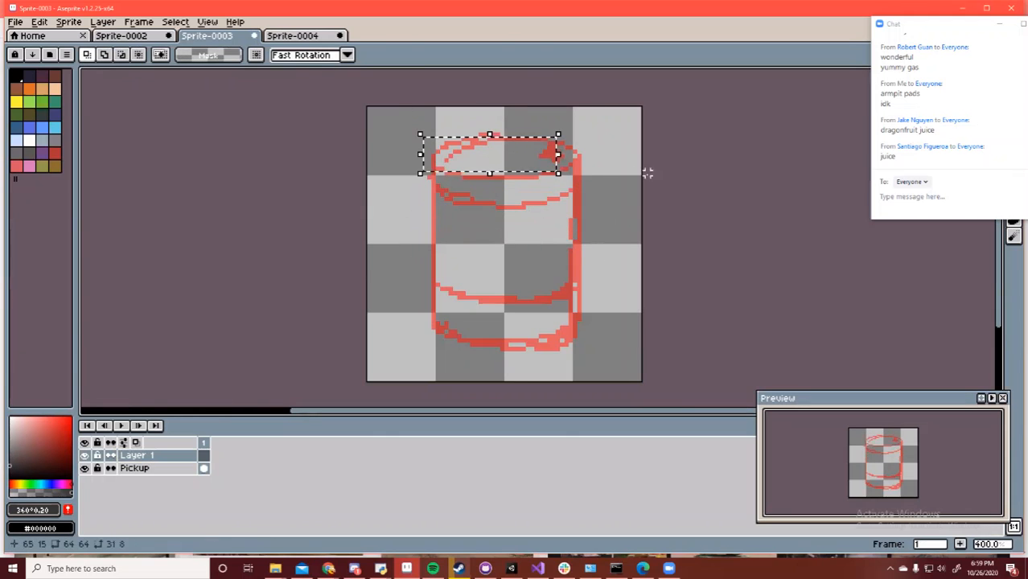
key(ctrl+z)
Draw a dark grey filled ellipse over the sketched lid on Layer 1 with the Filled Ellipse tool
click(1014, 206)
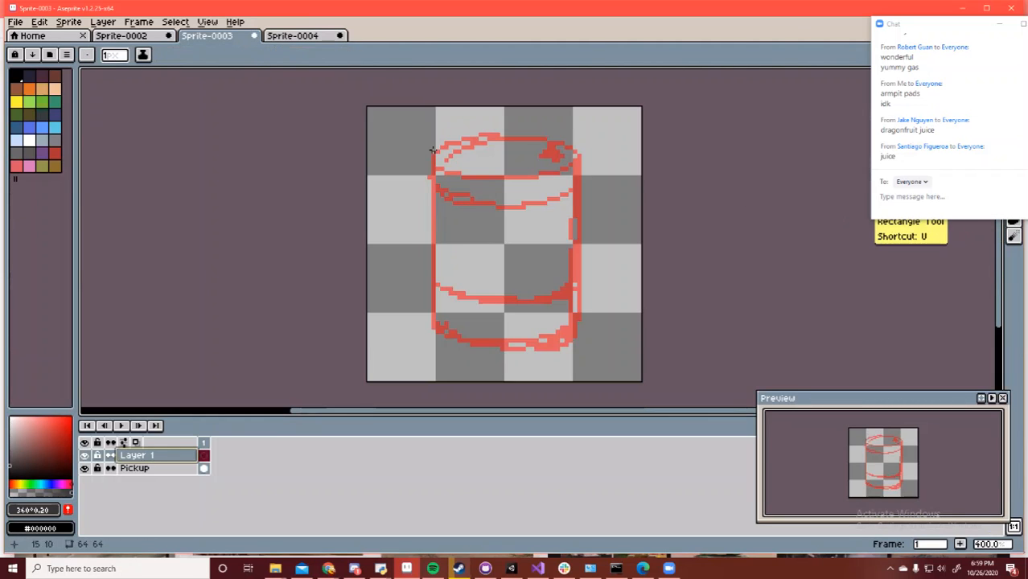
click(984, 207)
drag(429, 144, 592, 179)
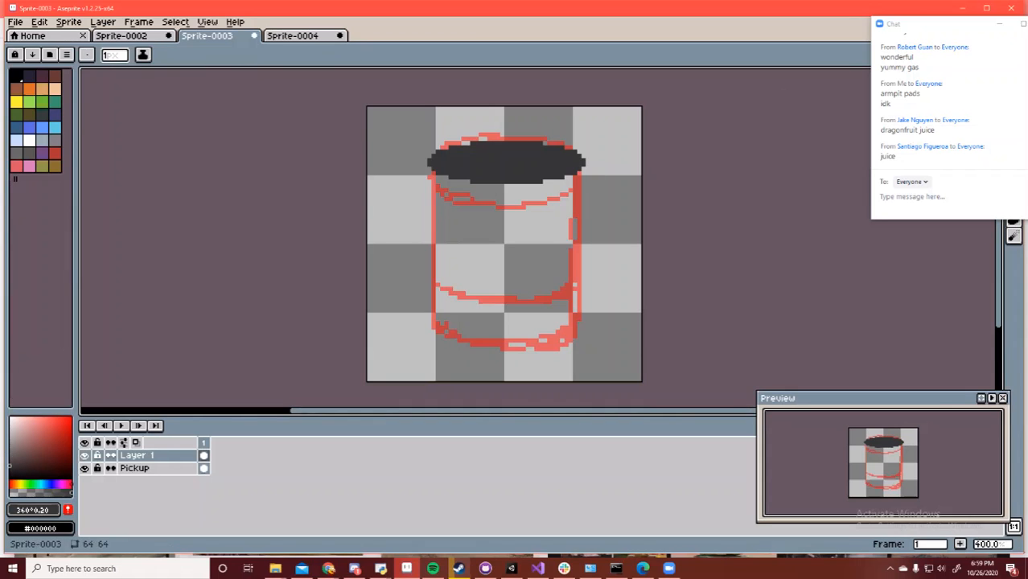
Lasso the dark grey ellipse, place a copy over the sketched base of the can and clear the selection
key(q)
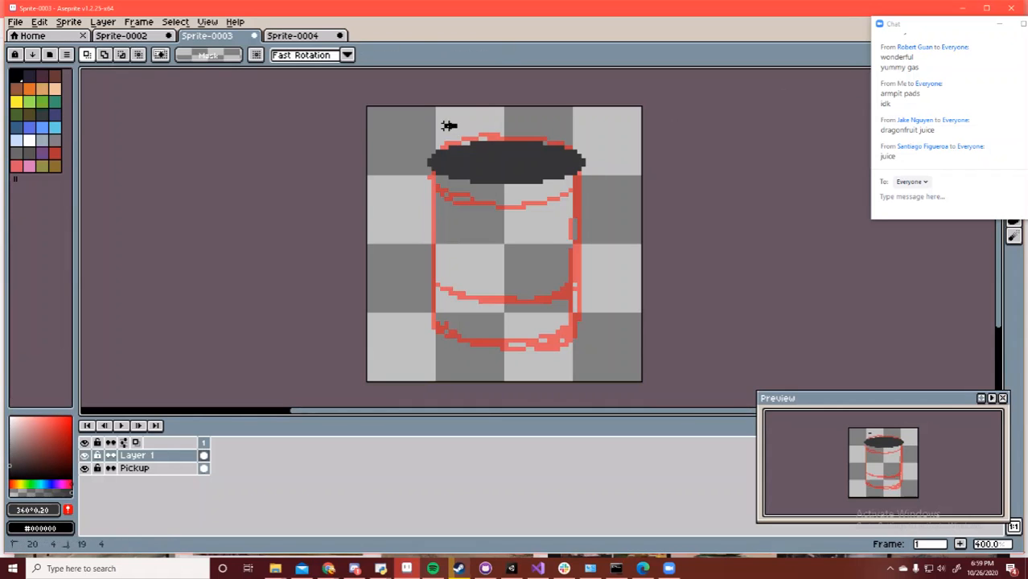
mouse_move(449, 126)
mouse_down()
mouse_move(599, 149)
mouse_move(455, 123)
mouse_up()
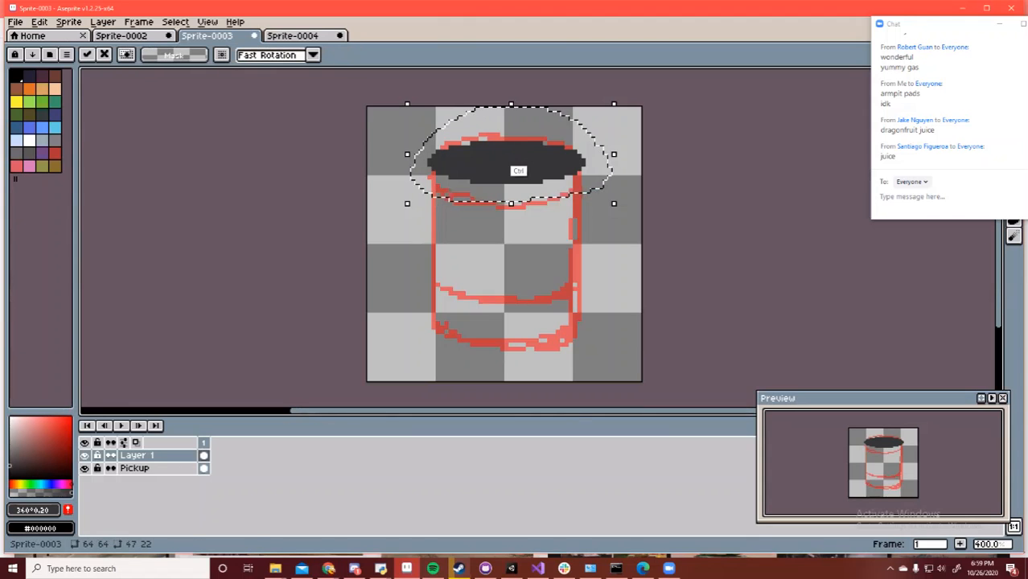
drag(518, 171, 531, 347)
key(ctrl+d)
Join the two grey ellipses with straight vertical pencil lines on both sides and fill the enclosed can body dark grey
key(b)
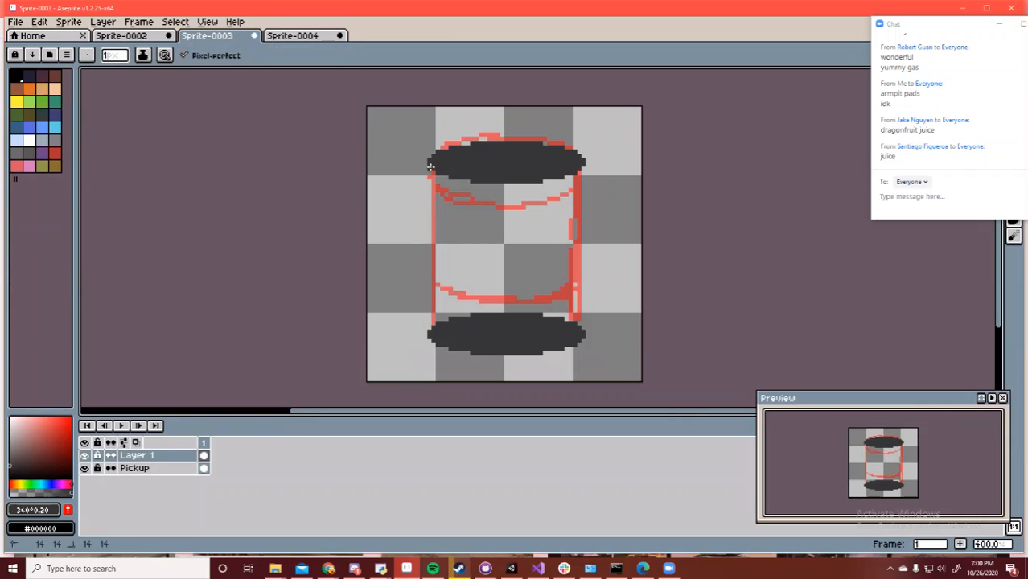
drag(430, 171, 429, 354)
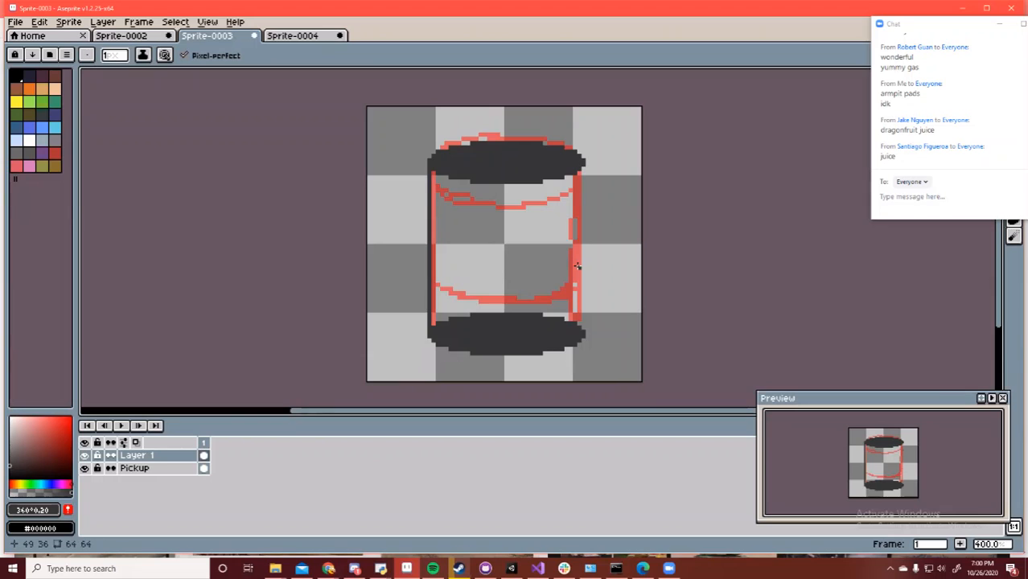
shift+click(579, 334)
key(g)
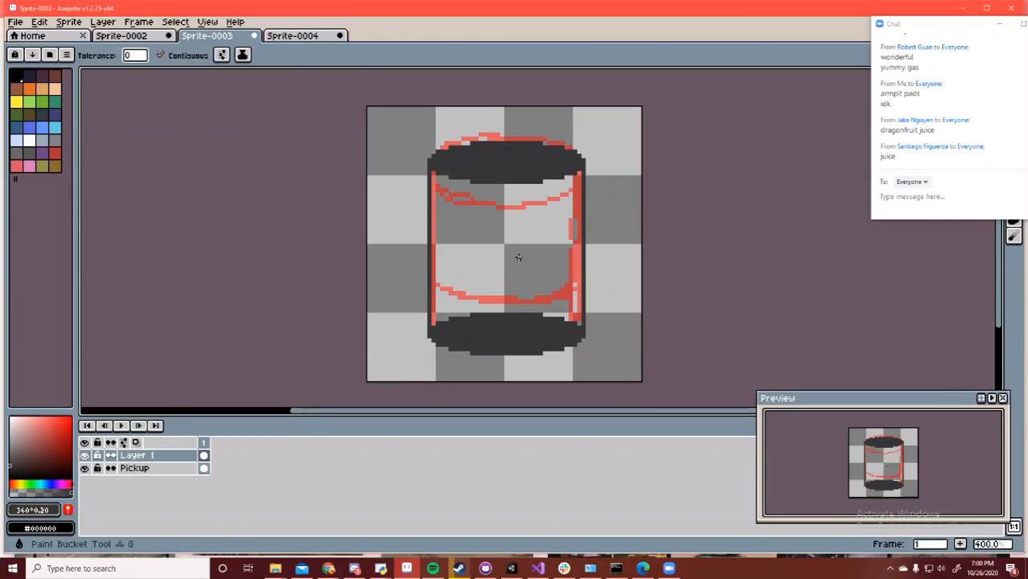
click(521, 256)
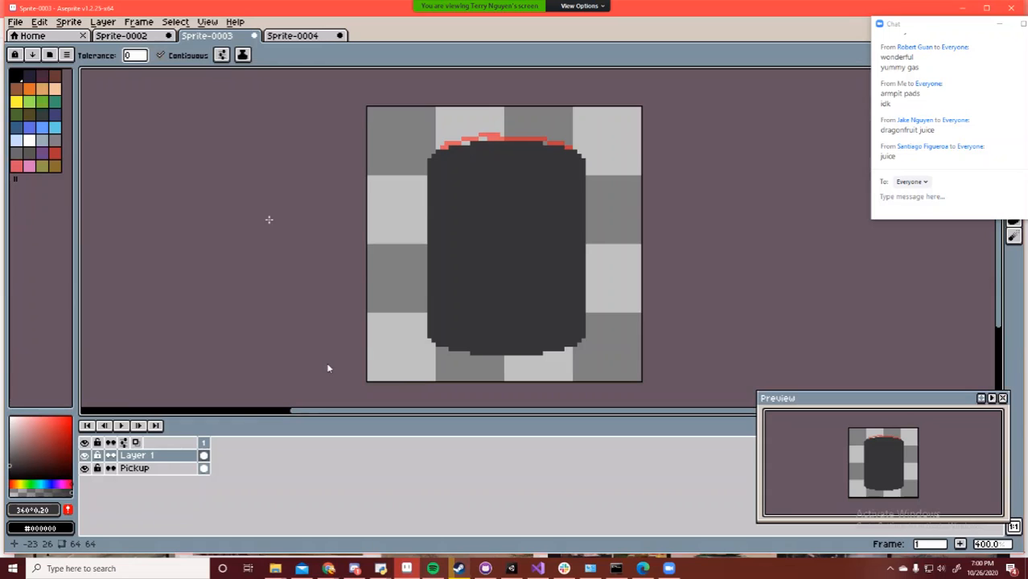
Send everyone in the Zoom chat "so what are you going to differently for a pickup than what you did for a character?"
click(917, 197)
text(so a)
text(hat are you)
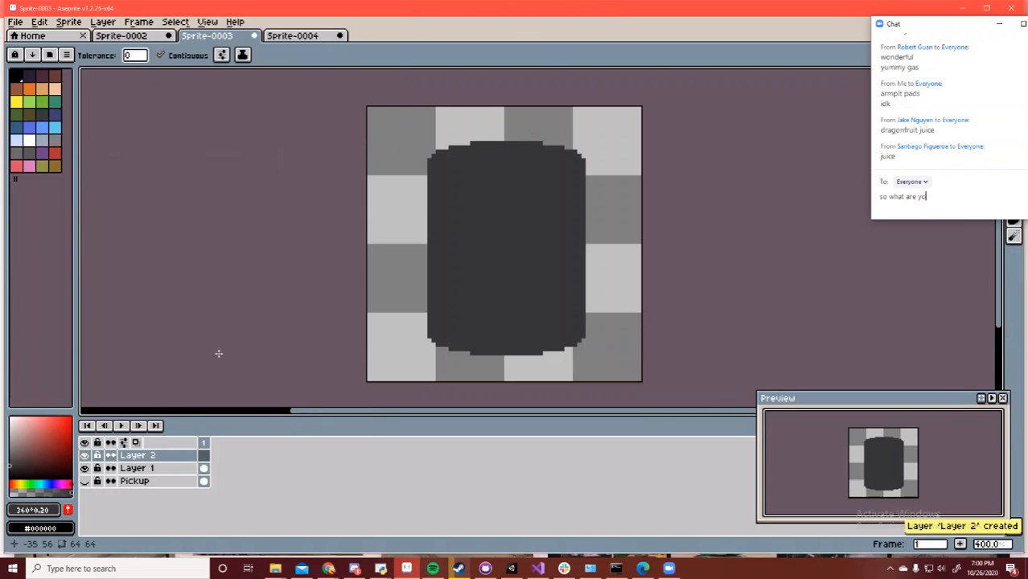
key(BackSpace)
key(BackSpace)
key(BackSpace)
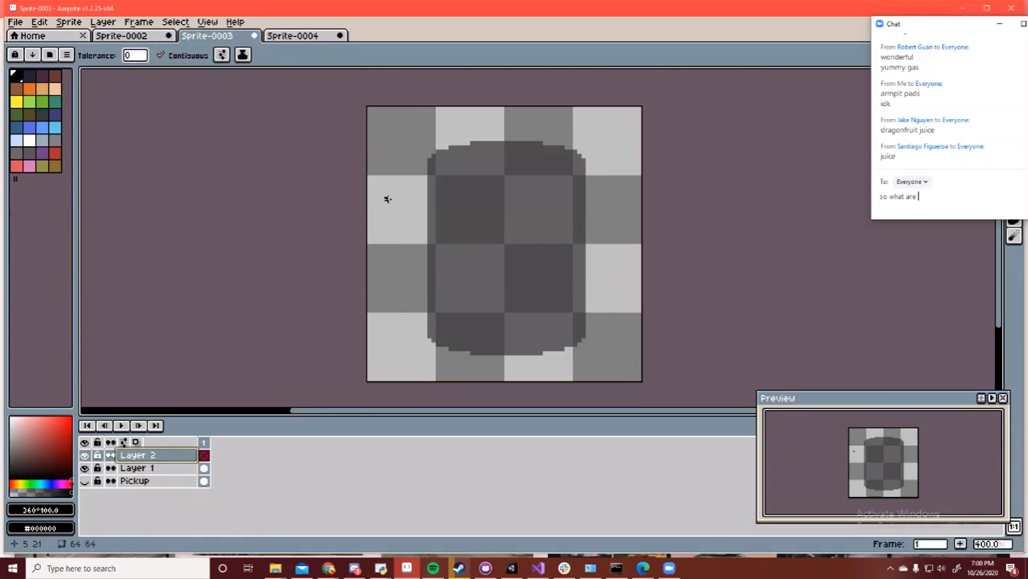
text(you going to )
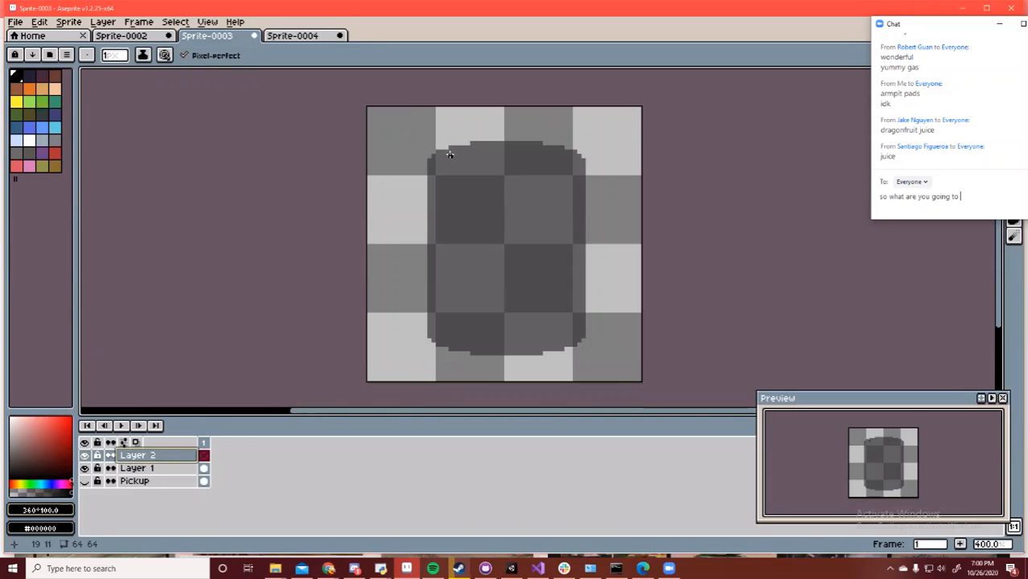
text(different)
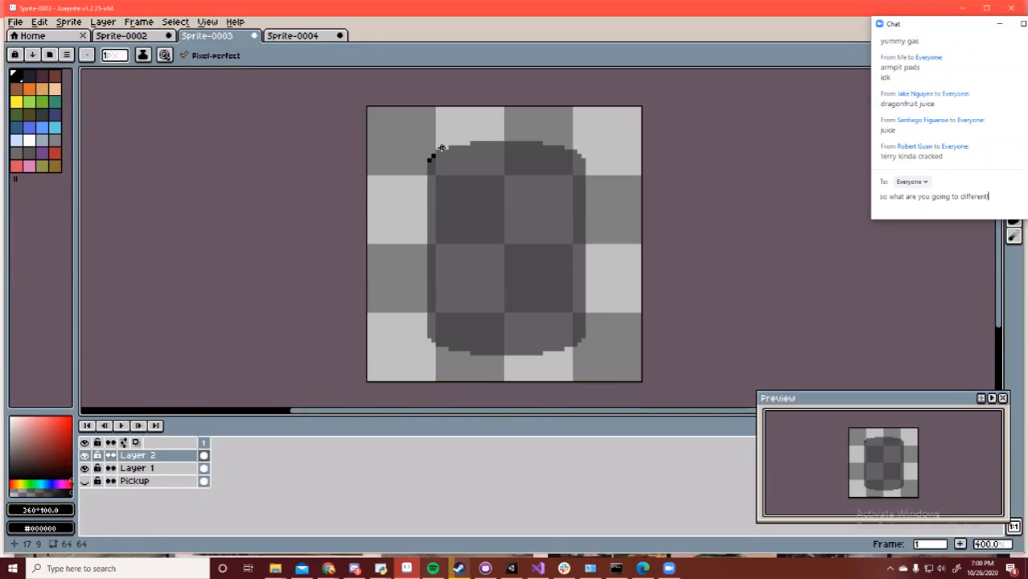
text(ly for a pickup)
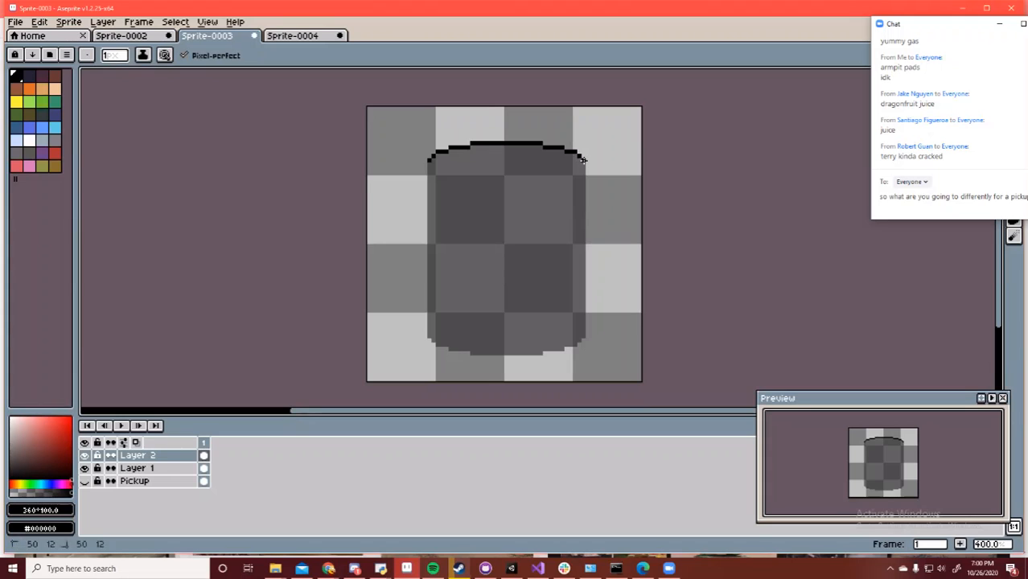
drag(909, 23, 806, 35)
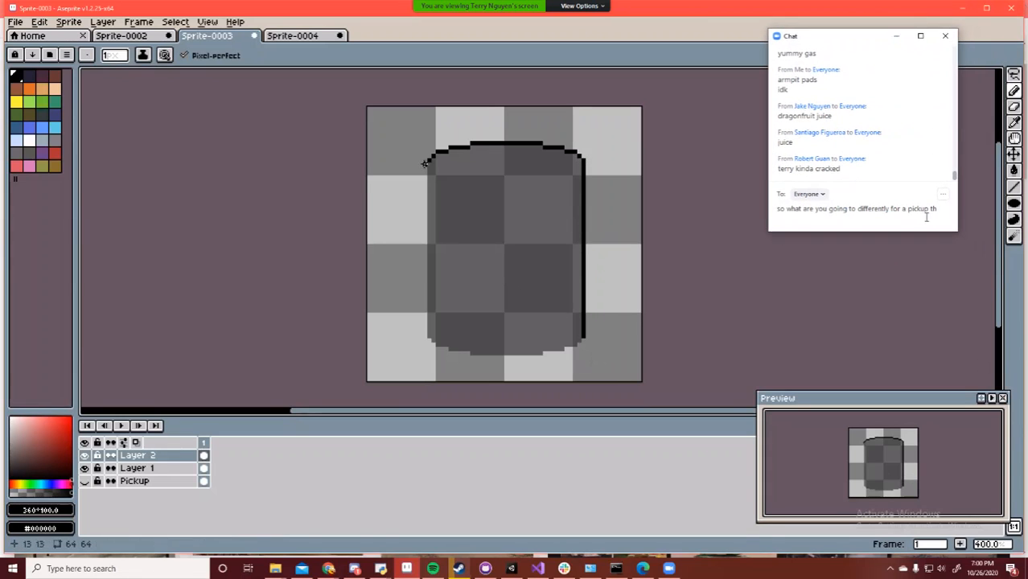
text(what you)
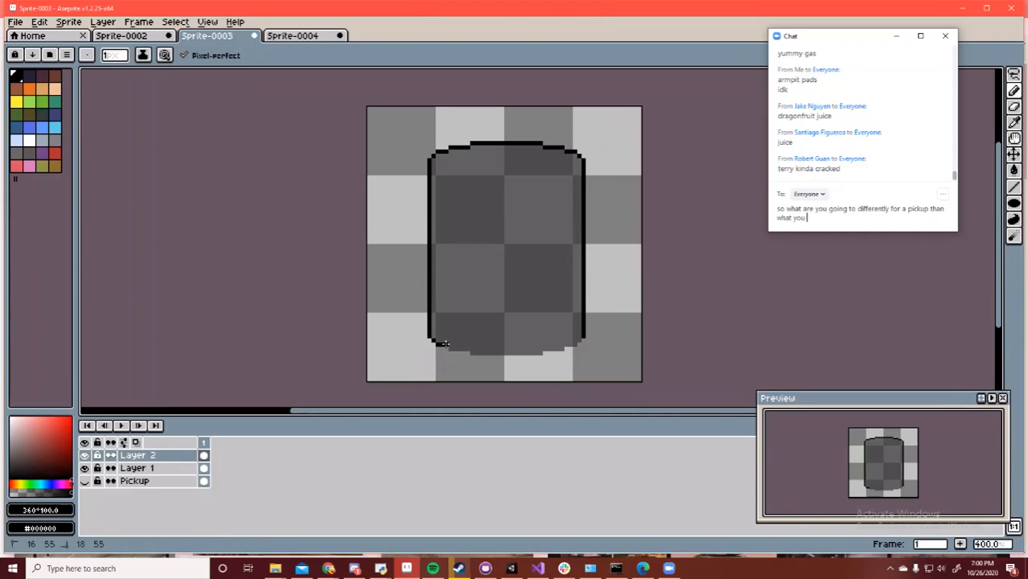
text( did f)
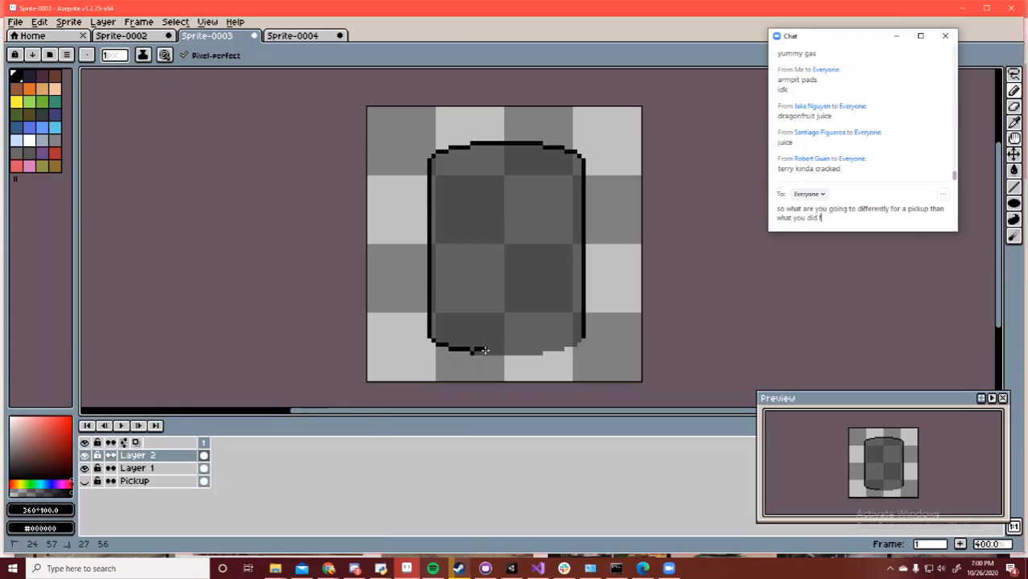
text(or a )
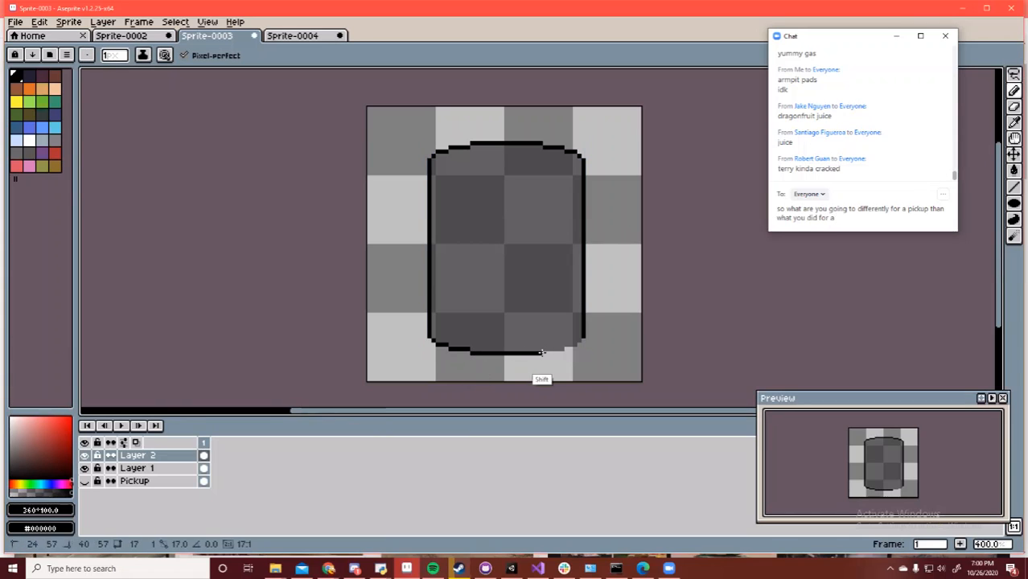
text(character?)
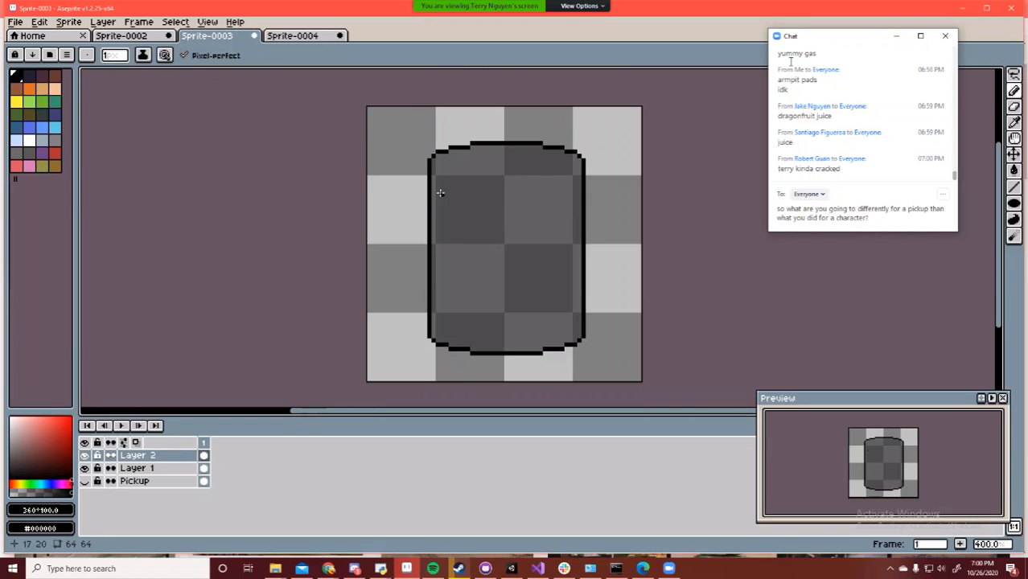
drag(808, 44, 824, 75)
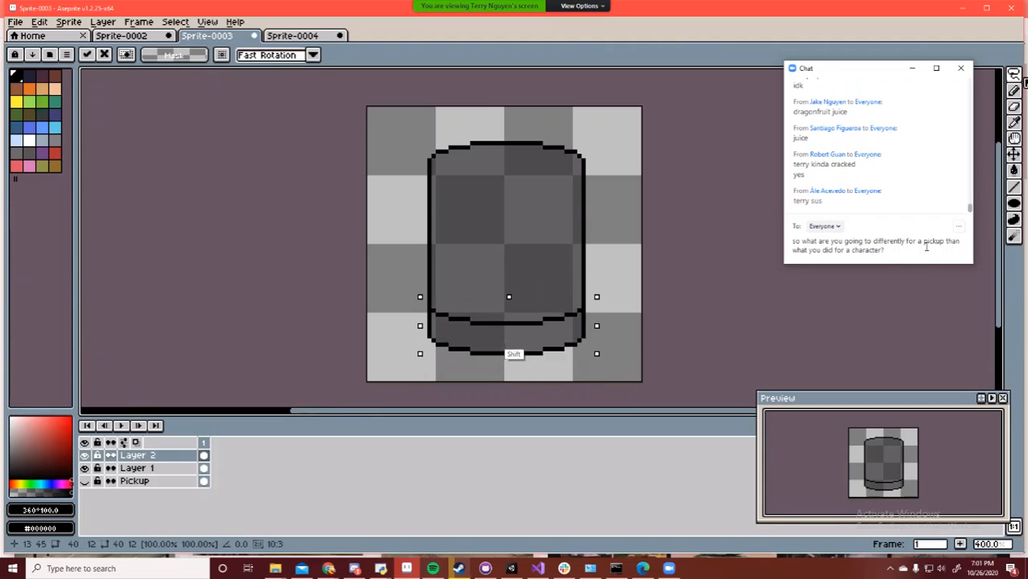
key(Return)
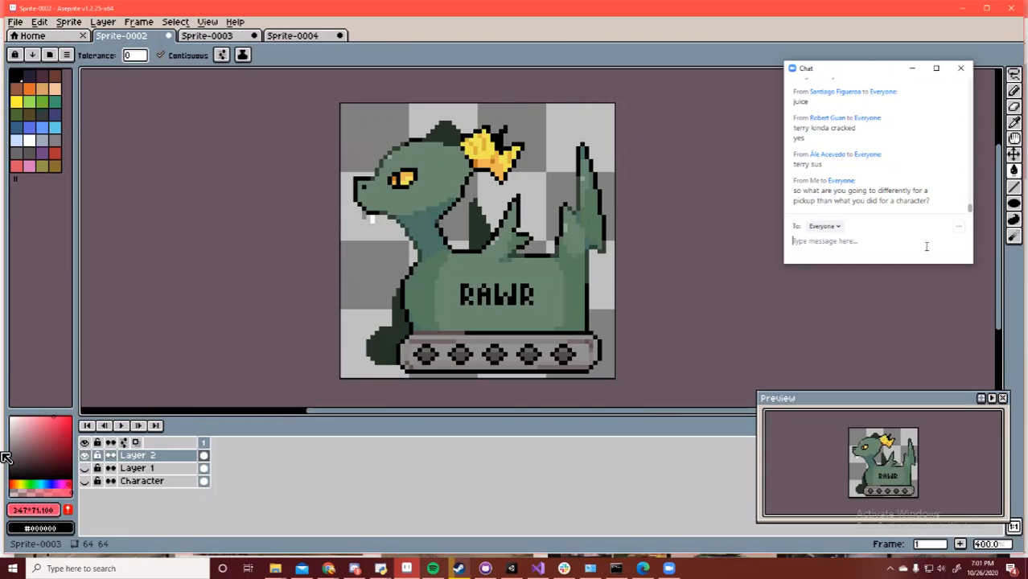
Return to the can drawing in the Sprite-0003 document
key(ctrl+Tab)
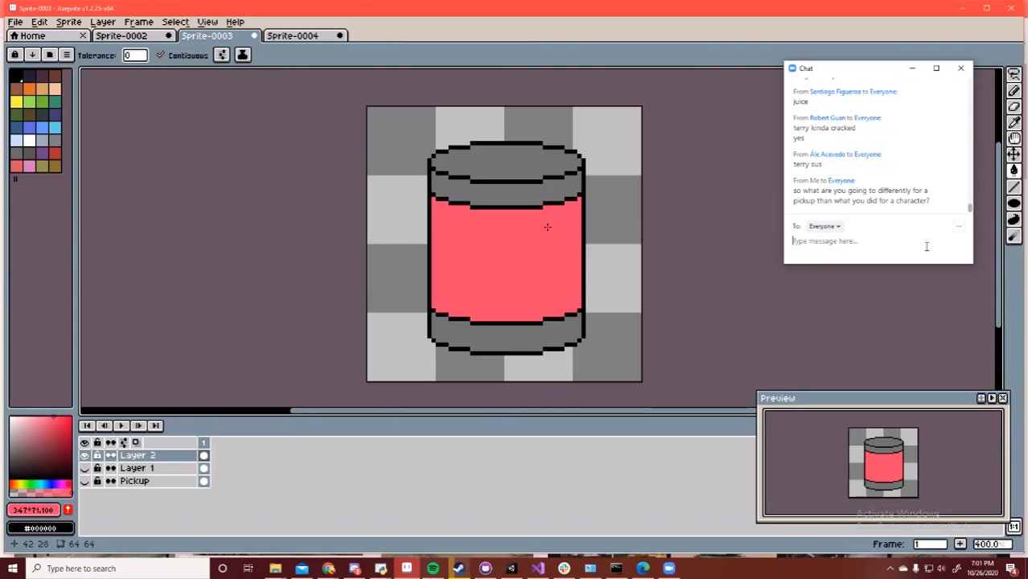
key(ctrl+space)
mouse_move(533, 242)
mouse_down()
mouse_move(557, 241)
mouse_move(545, 241)
mouse_move(545, 222)
mouse_move(547, 233)
mouse_up()
key(space)
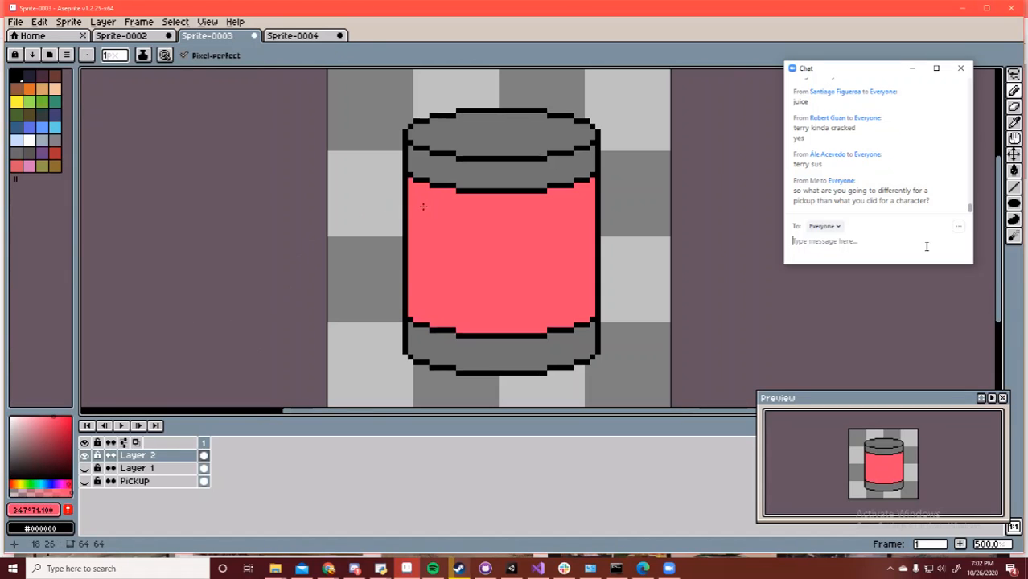
Try filling the can's lid with dark grey (HSV 0, 7, 31) and undo the fill
key(i)
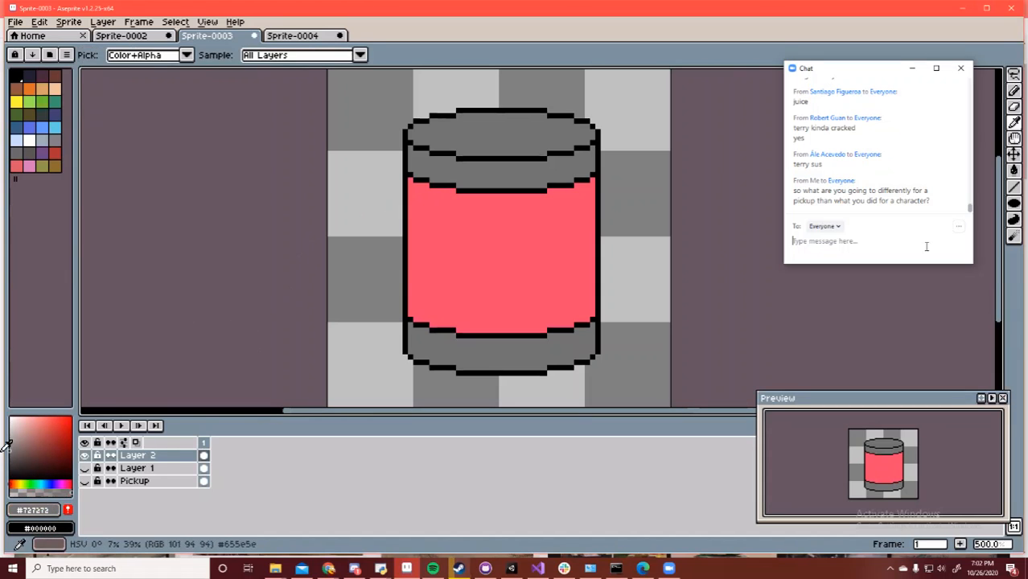
click(13, 459)
key(g)
click(499, 142)
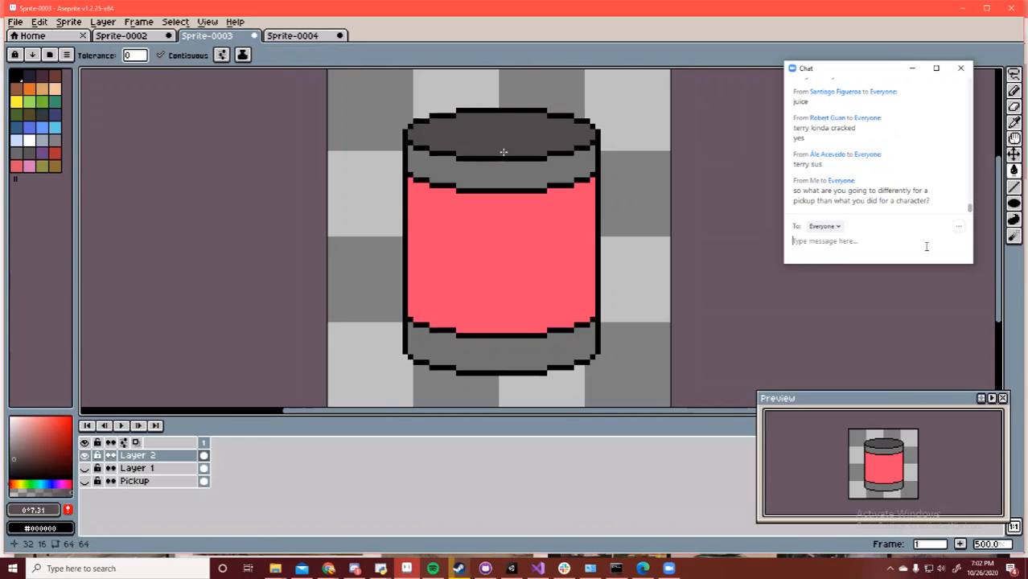
key(ctrl+z)
Outline a highlight edge across the can's lid in light grey (HSV 0, 0, 56) and fill the lid's right part with it
key(i)
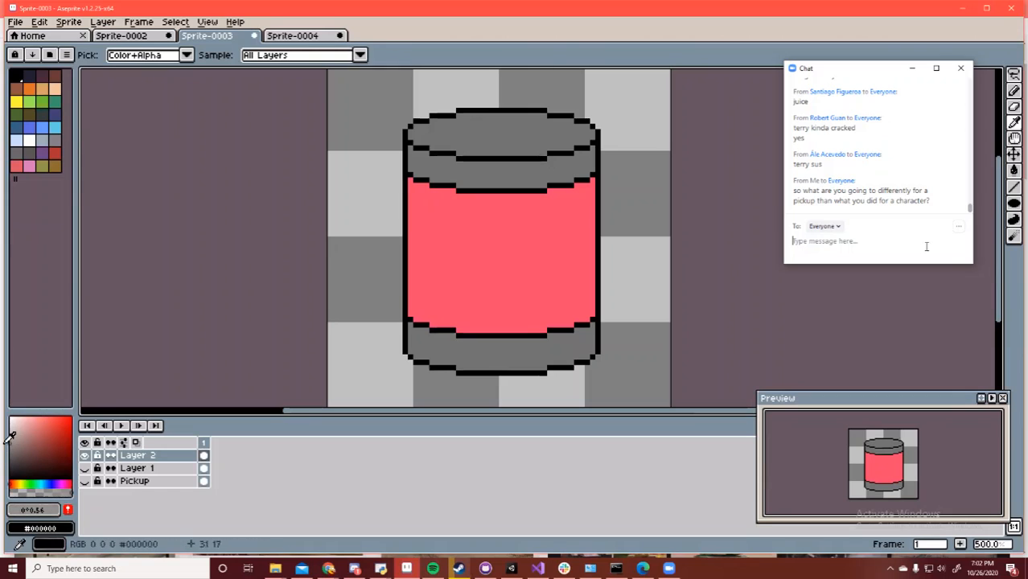
key(b)
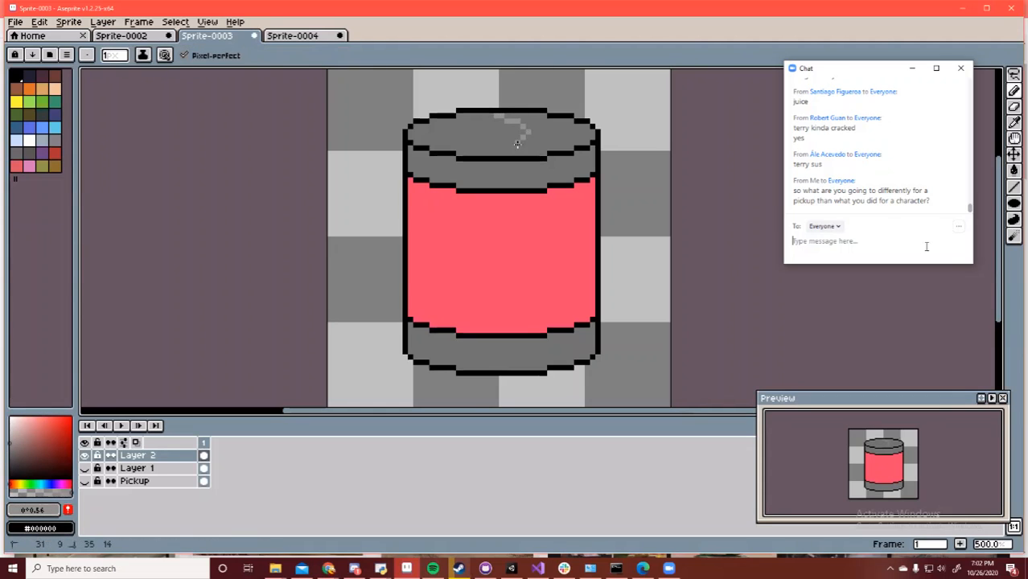
drag(505, 152, 500, 153)
key(g)
click(561, 134)
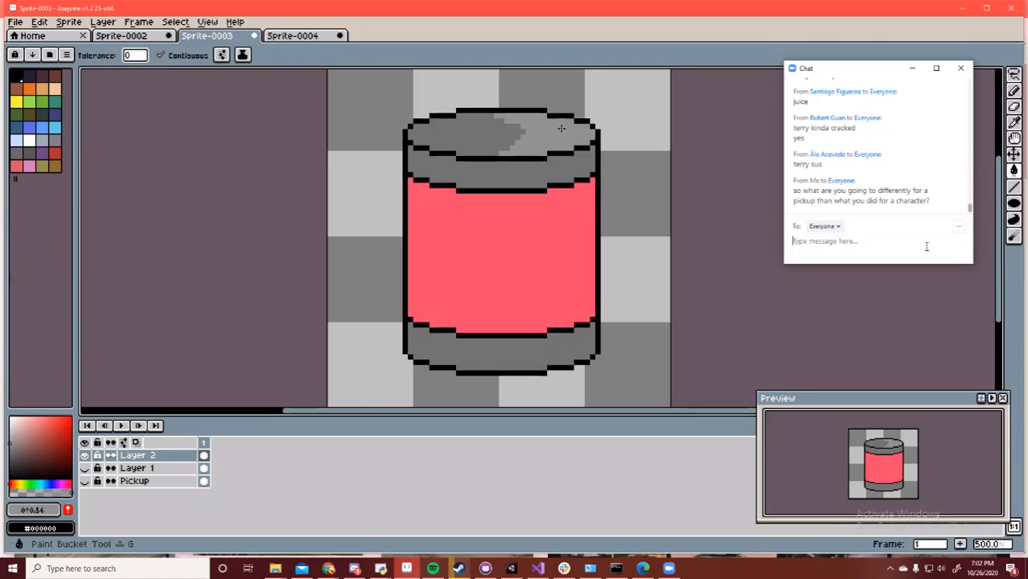
Outline and fill a light grey highlight band right of centre on both the upper and the lower metal rim
key(v)
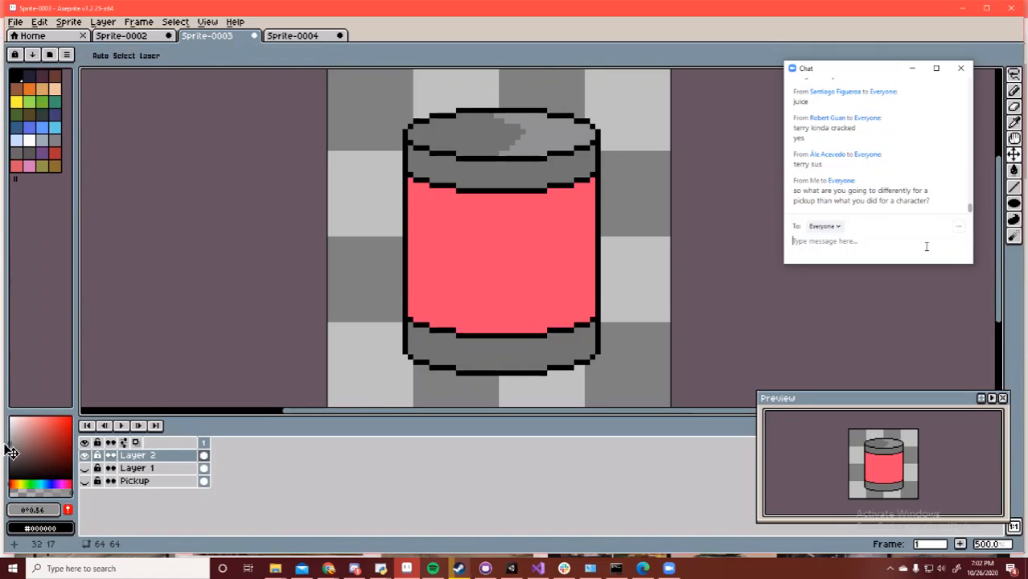
key(b)
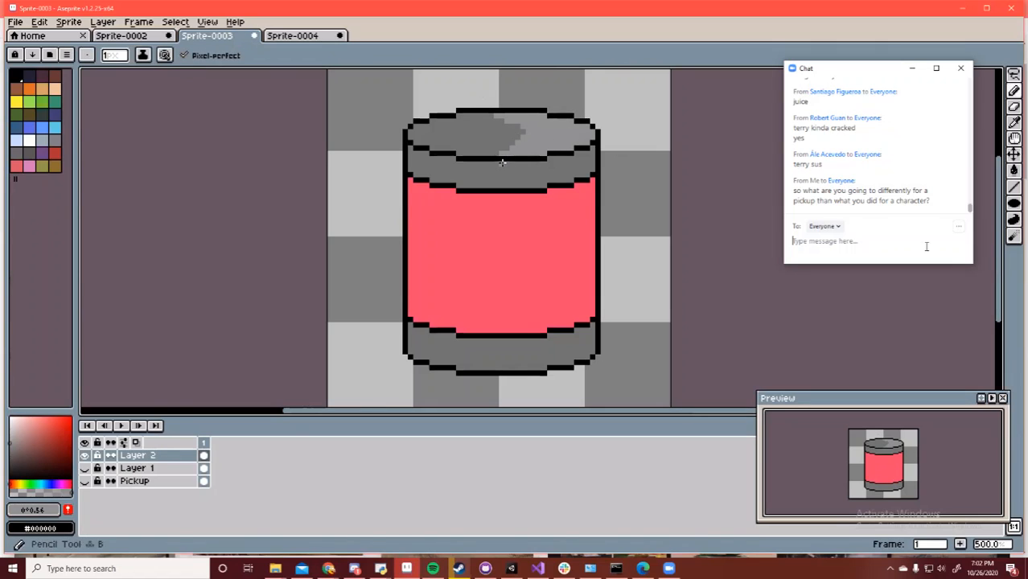
drag(559, 178, 560, 182)
key(g)
click(547, 174)
key(b)
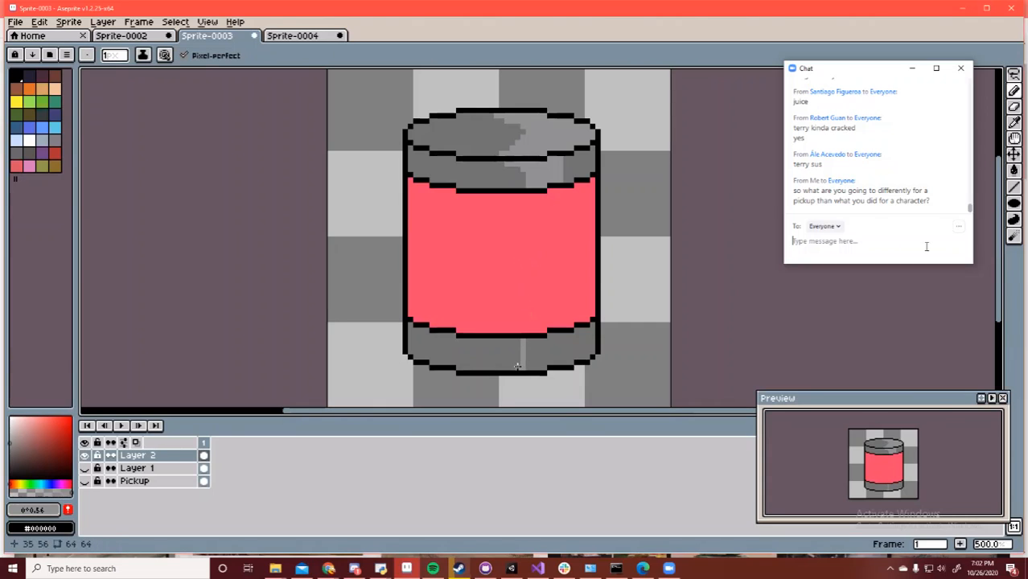
key(g)
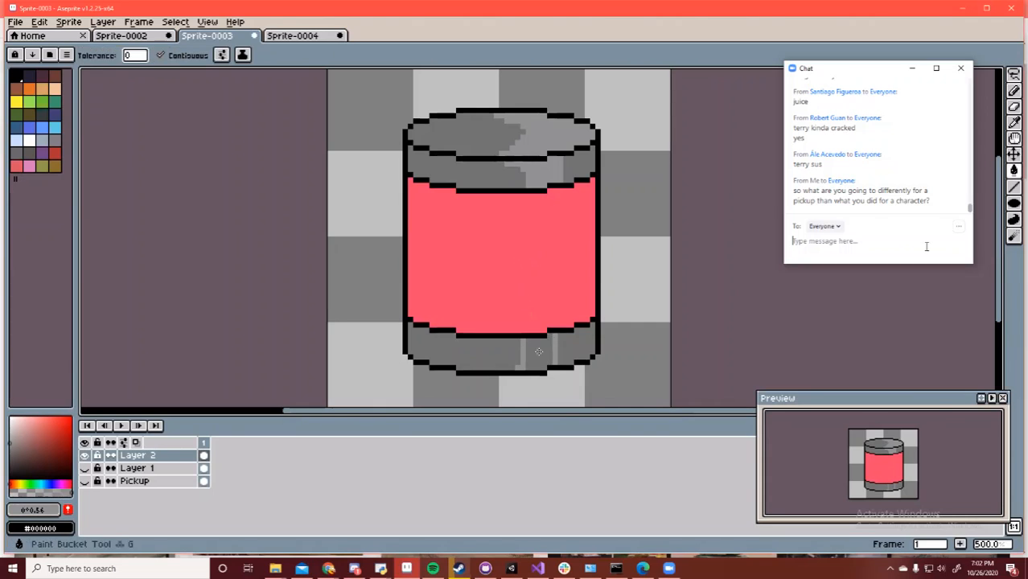
click(556, 356)
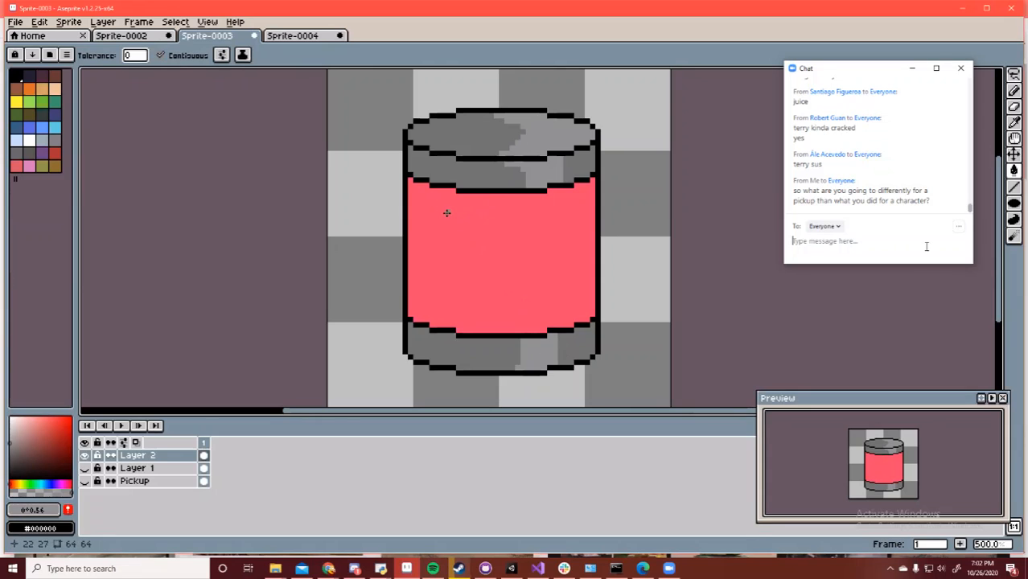
Shade the right ends of the upper and lower rims dark brownish grey (HSV 0, 10, 37), leaving a thin strip at the edge
key(i)
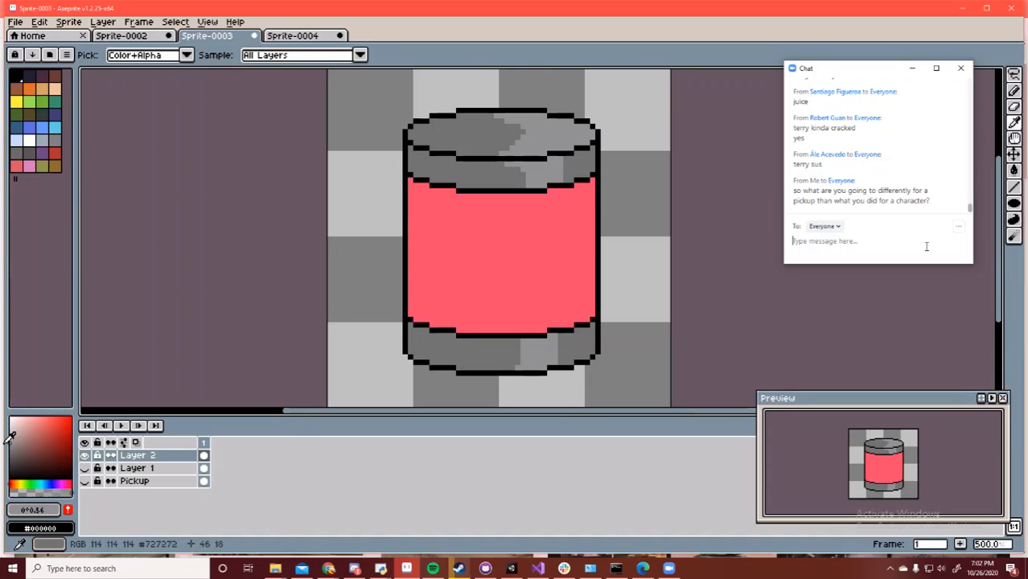
click(11, 433)
key(b)
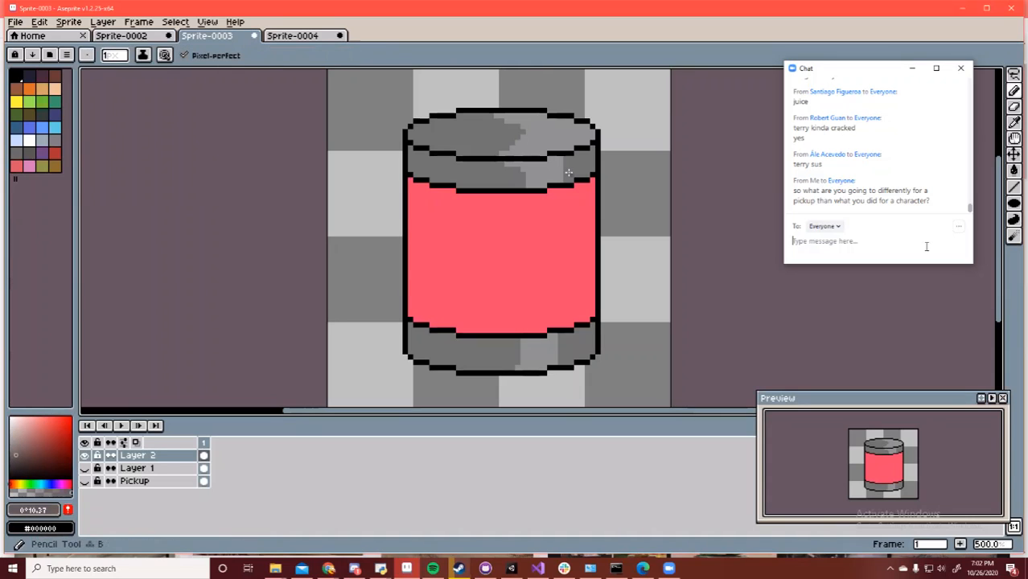
drag(586, 166, 581, 177)
key(g)
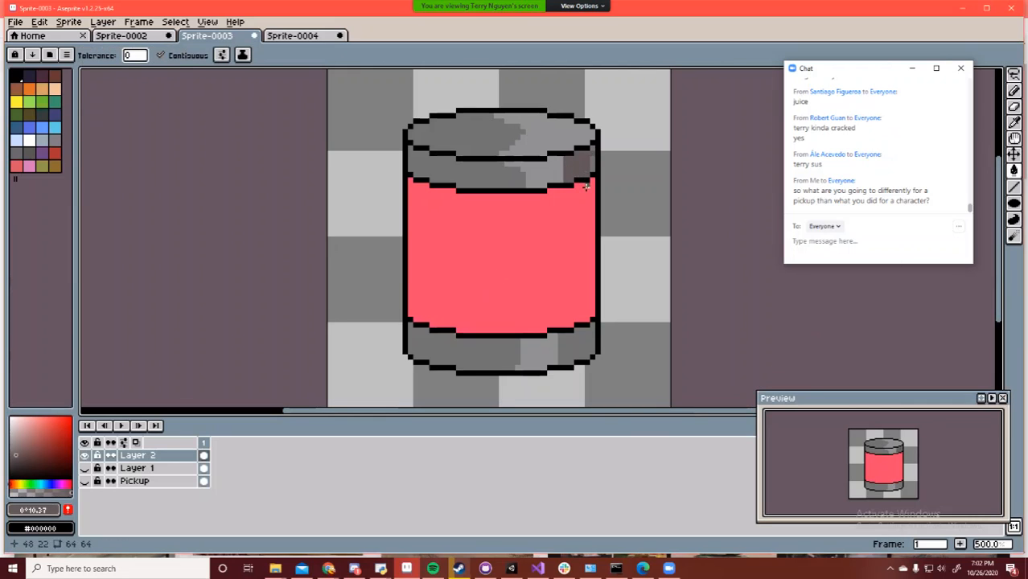
key(b)
drag(588, 340, 584, 346)
key(g)
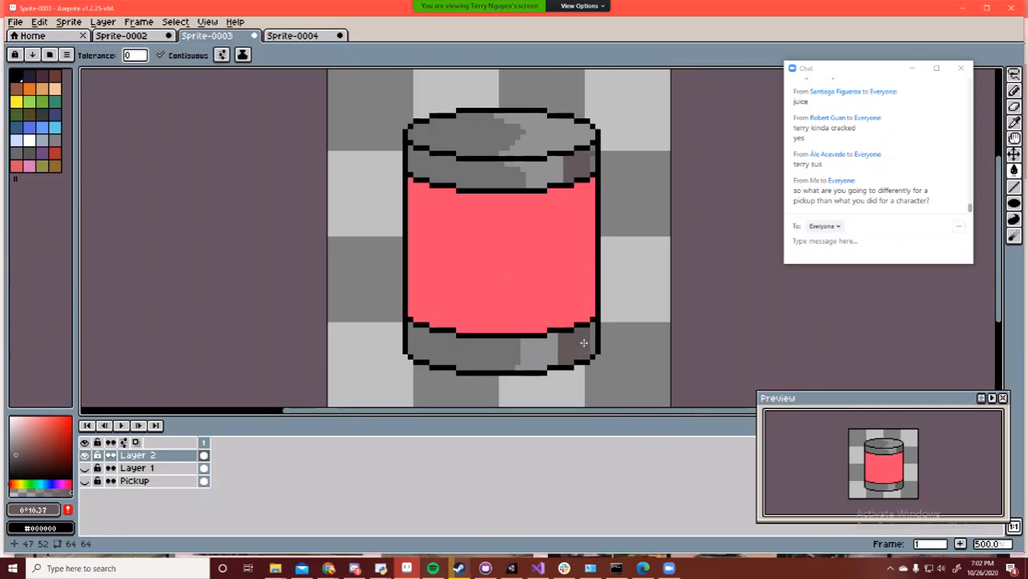
key(b)
key(u)
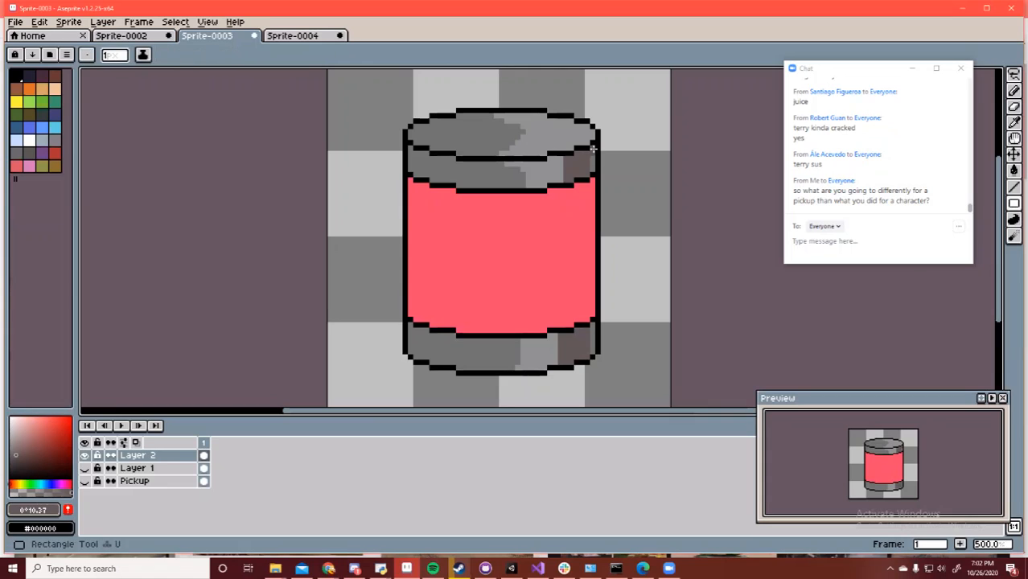
key(i)
click(592, 164)
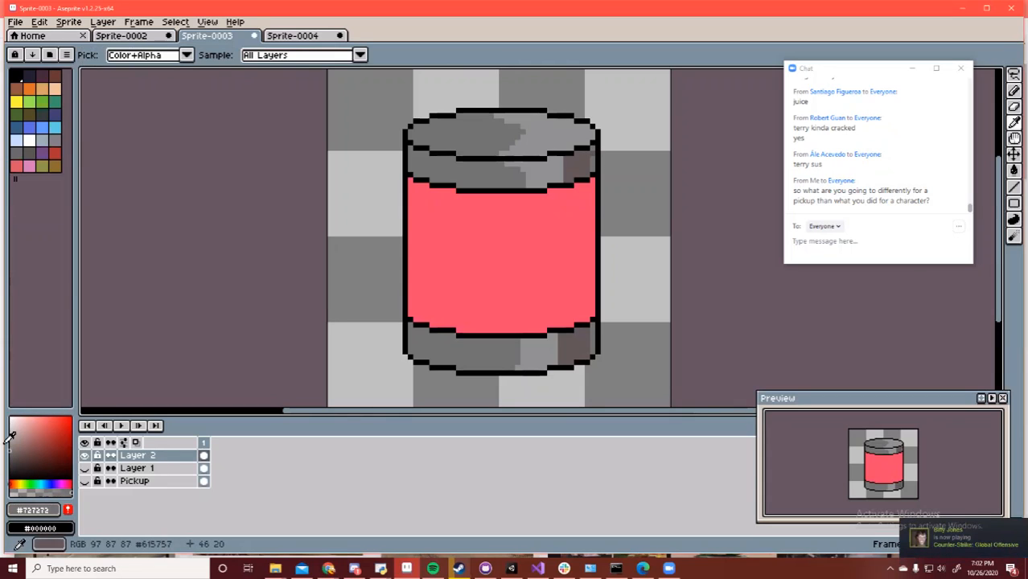
key(b)
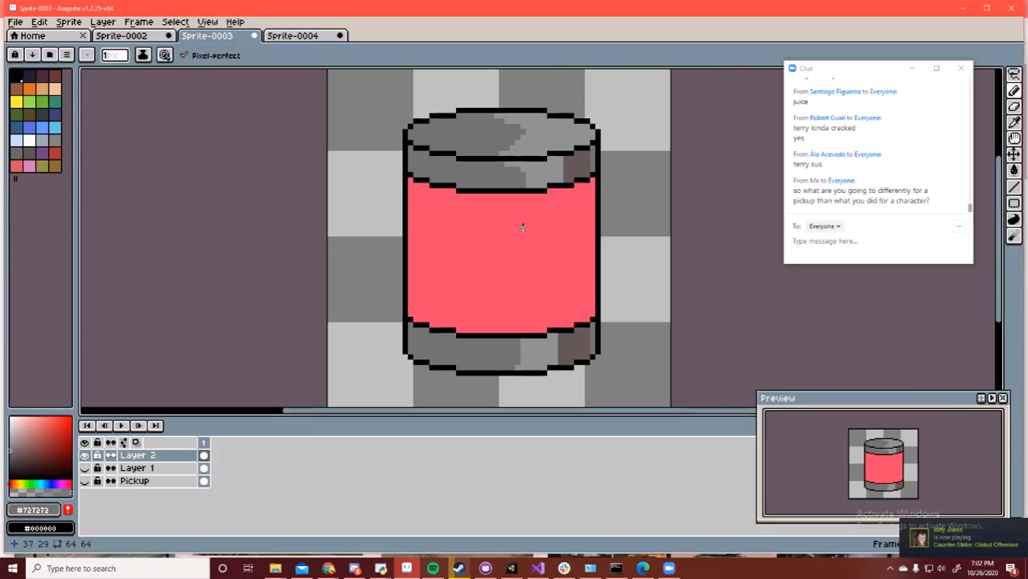
Draw a straight vertical line in darker red (HSV 347, 80, 82) down the can's label and fill the area right of it
key(i)
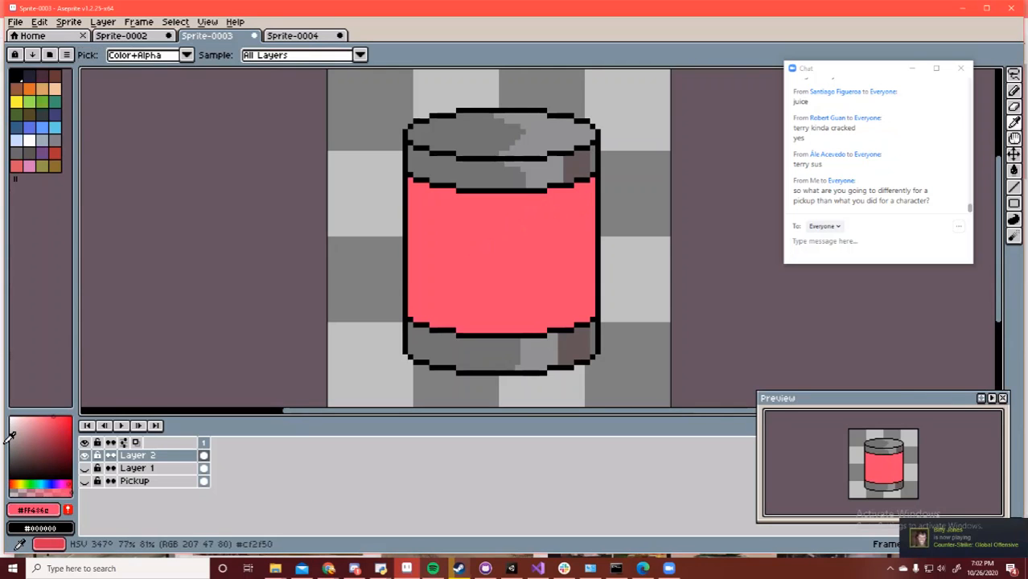
key(b)
click(566, 190)
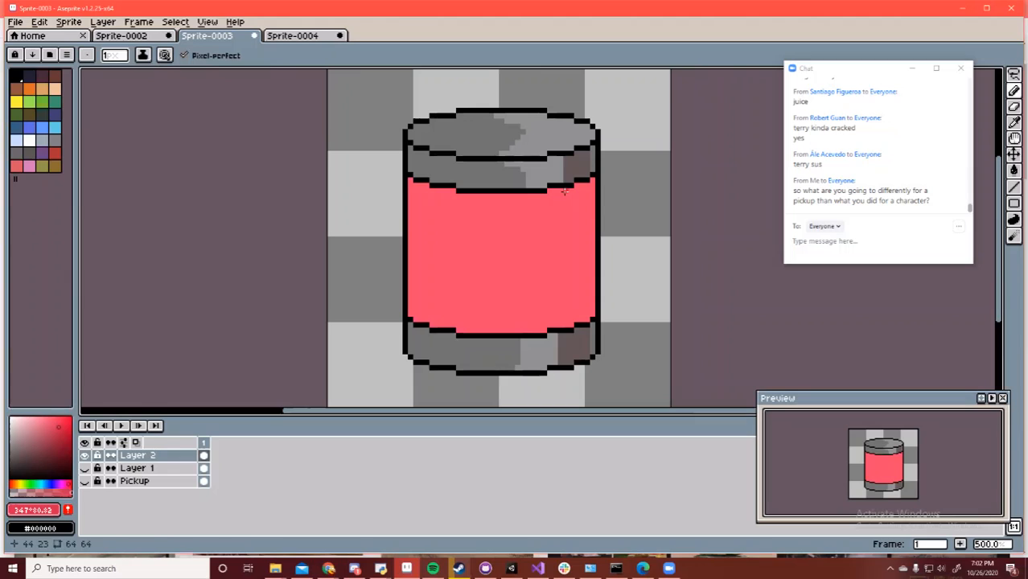
shift+click(561, 327)
key(g)
click(578, 297)
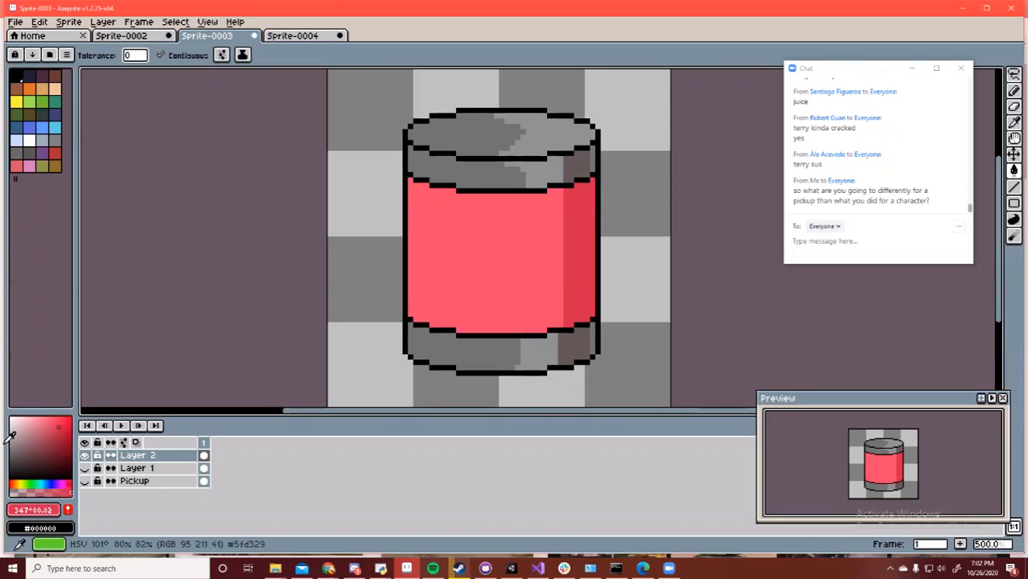
Set the Pencil's drawing colour to yellow (HSV 63, 61, 93)
click(20, 484)
click(46, 424)
drag(46, 424, 46, 421)
key(b)
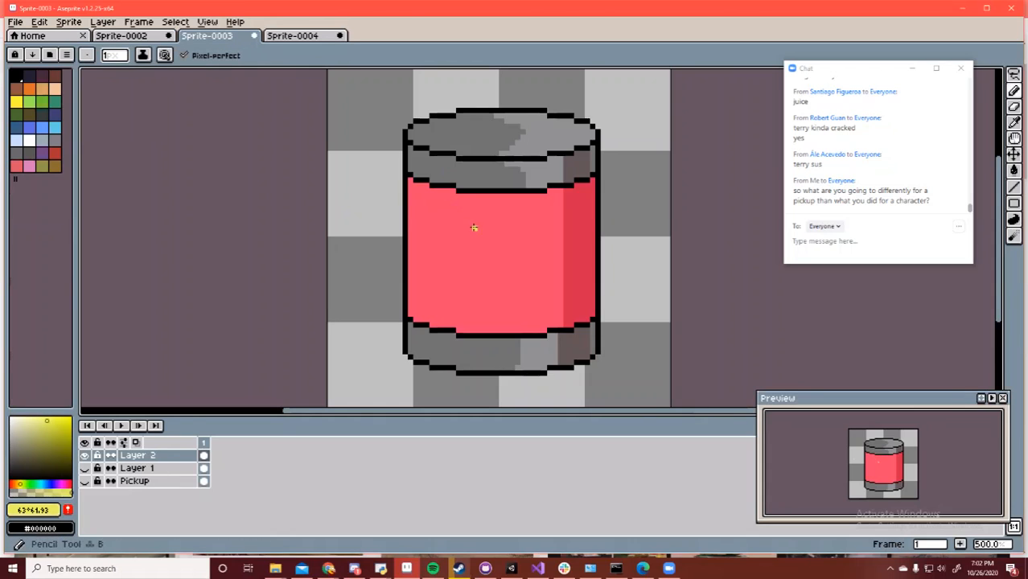
Try a round yellow outline emblem with a zigzag inside it on the can's label, and undo it while keeping the label's shading
mouse_move(480, 222)
mouse_down()
mouse_move(446, 268)
mouse_move(467, 299)
mouse_move(527, 284)
mouse_move(483, 223)
mouse_up()
drag(459, 256, 502, 243)
key(ctrl+z)
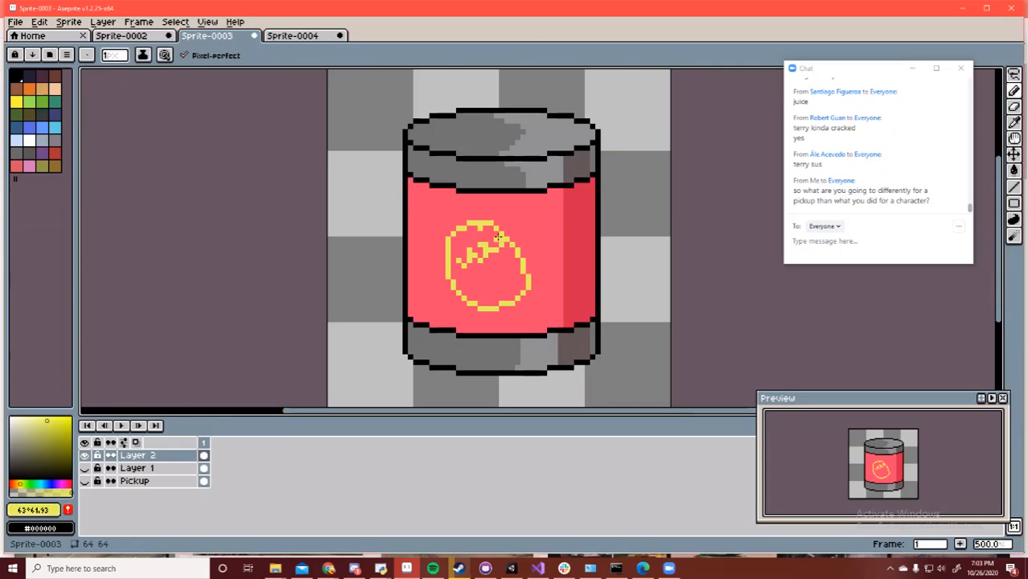
key(ctrl+z)
key(ctrl+z)
key(ctrl+z)
key(ctrl+z)
key(ctrl+z)
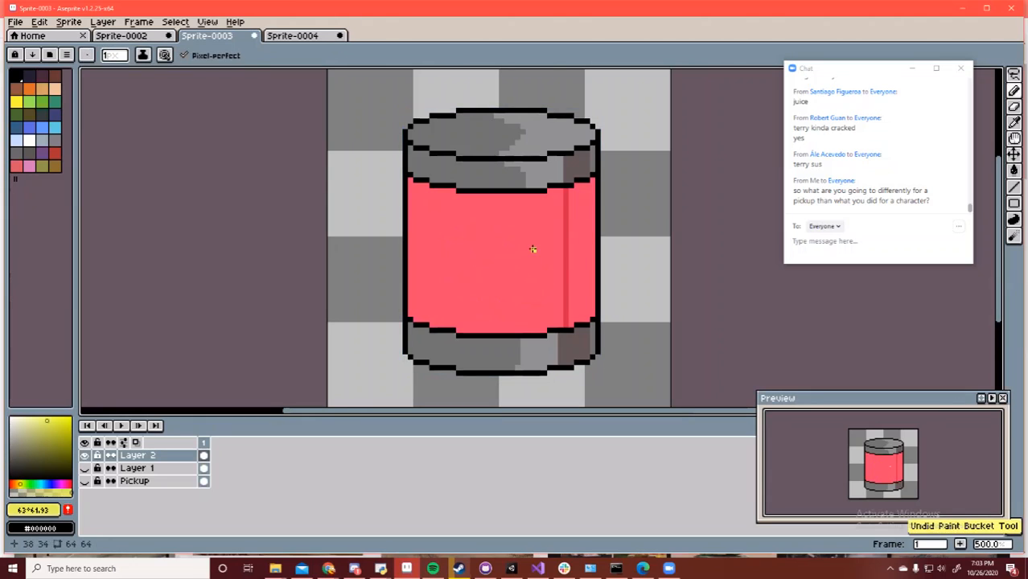
key(ctrl+y)
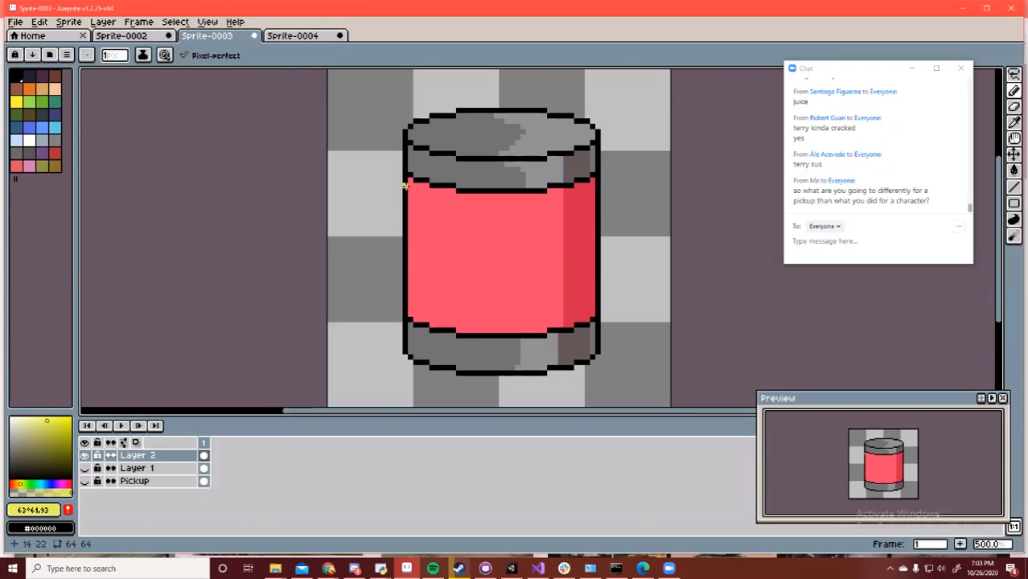
Draw a curved yellow stripe across the label just below the upper rim, with its shaded right end in gold (HSV 44, 68, 87)
mouse_move(409, 191)
mouse_down()
mouse_move(482, 208)
mouse_move(588, 196)
mouse_up()
click(432, 201)
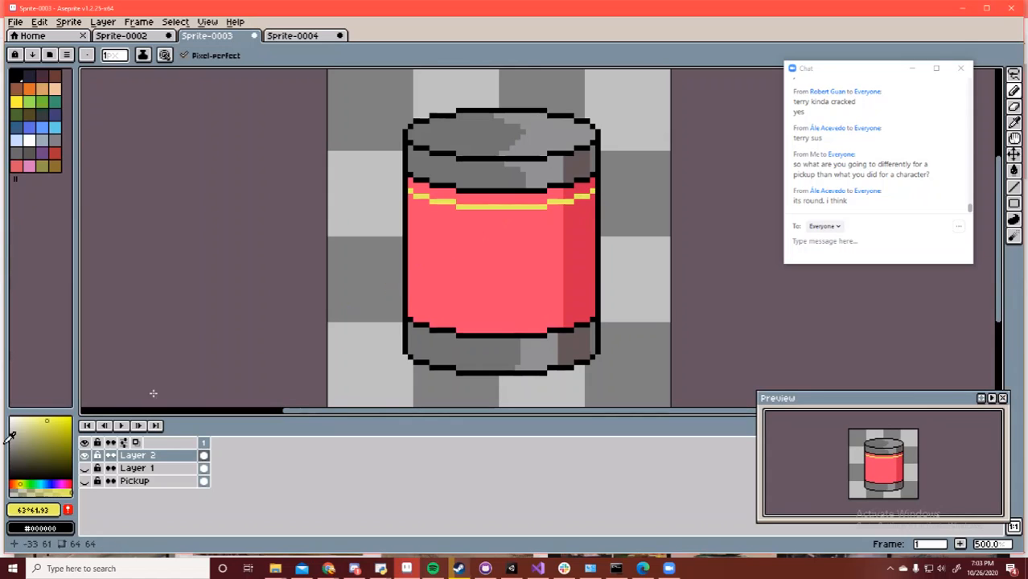
click(16, 484)
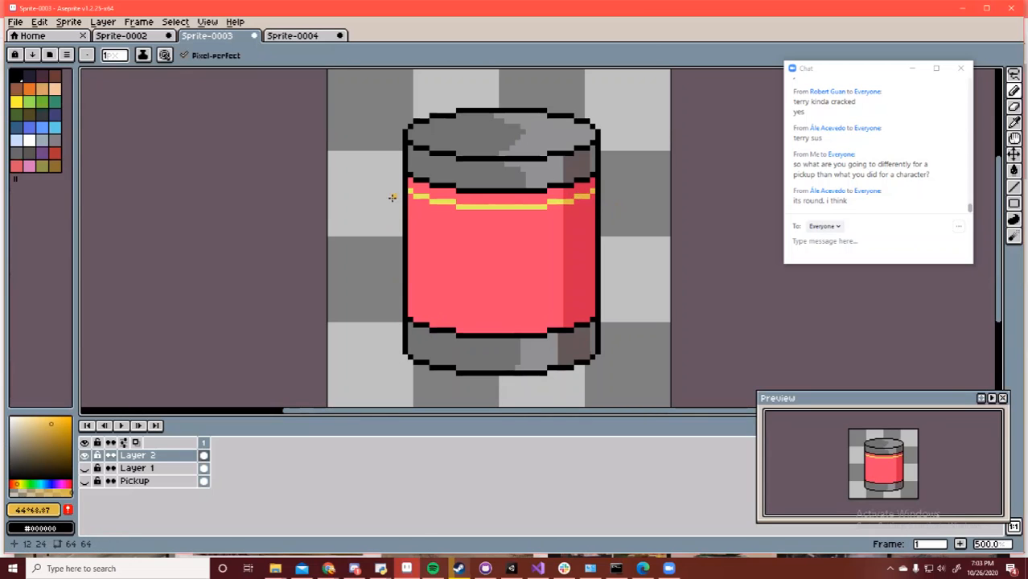
key(i)
click(418, 196)
key(b)
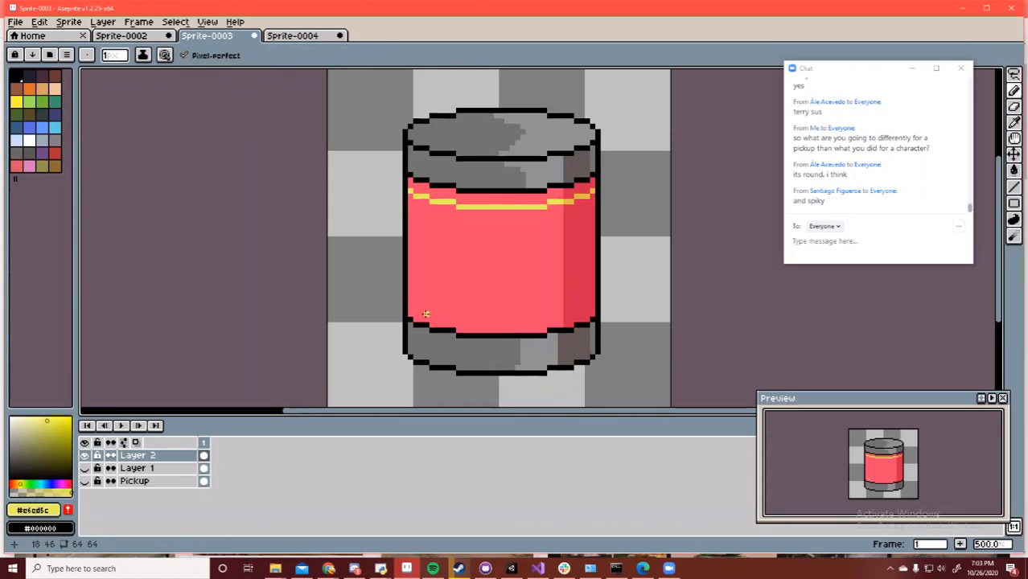
Draw a matching curved yellow stripe across the label just above the lower rim, with its shaded right end in the same gold
mouse_move(410, 306)
mouse_down()
mouse_move(468, 319)
mouse_move(558, 313)
mouse_up()
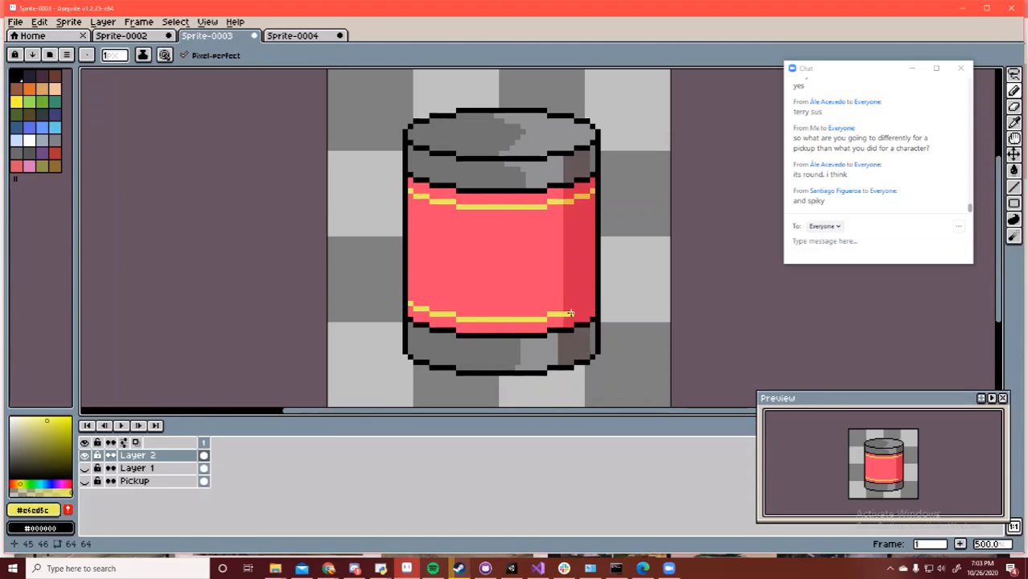
key(ctrl+z)
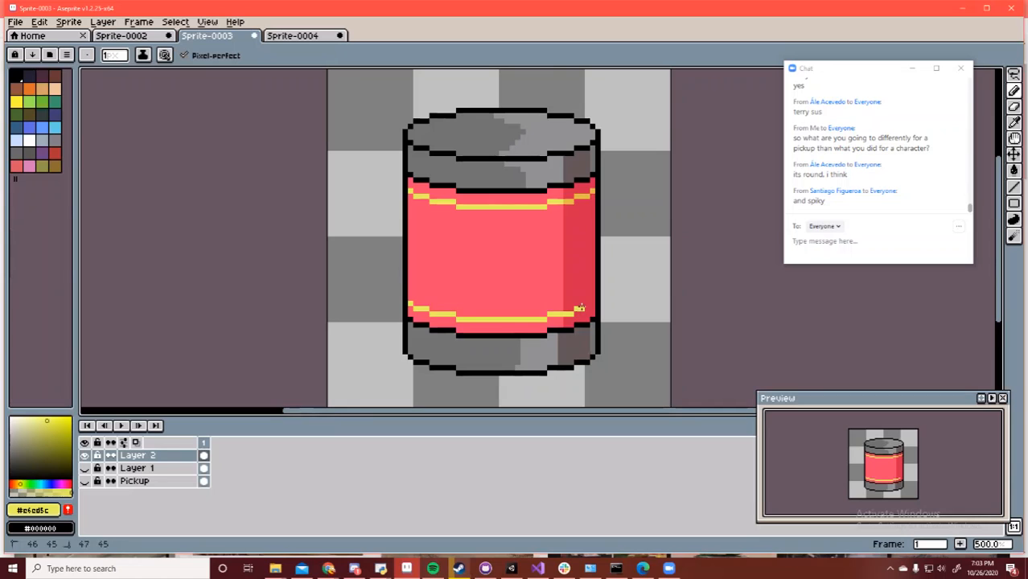
alt+click(577, 197)
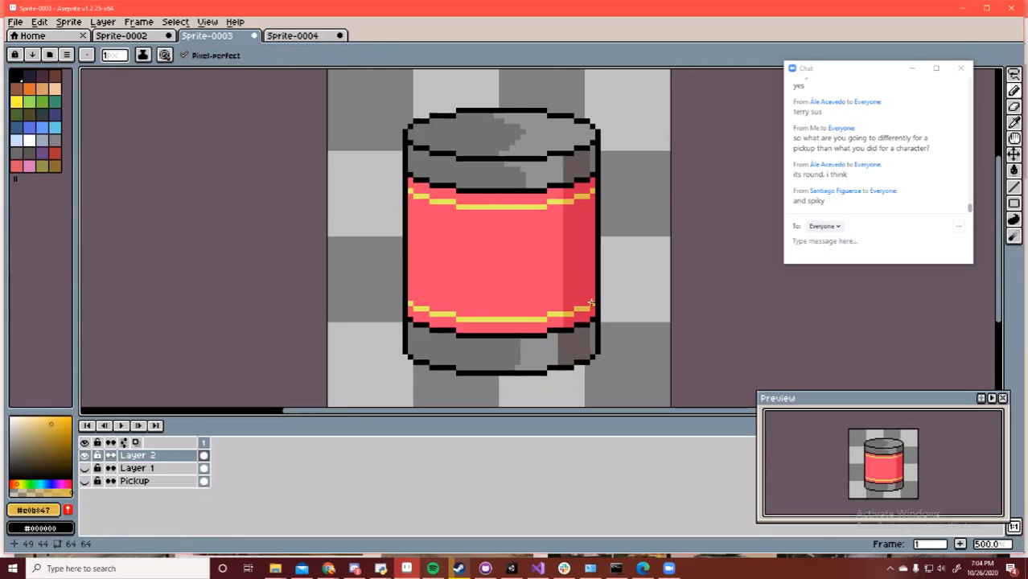
alt+click(452, 202)
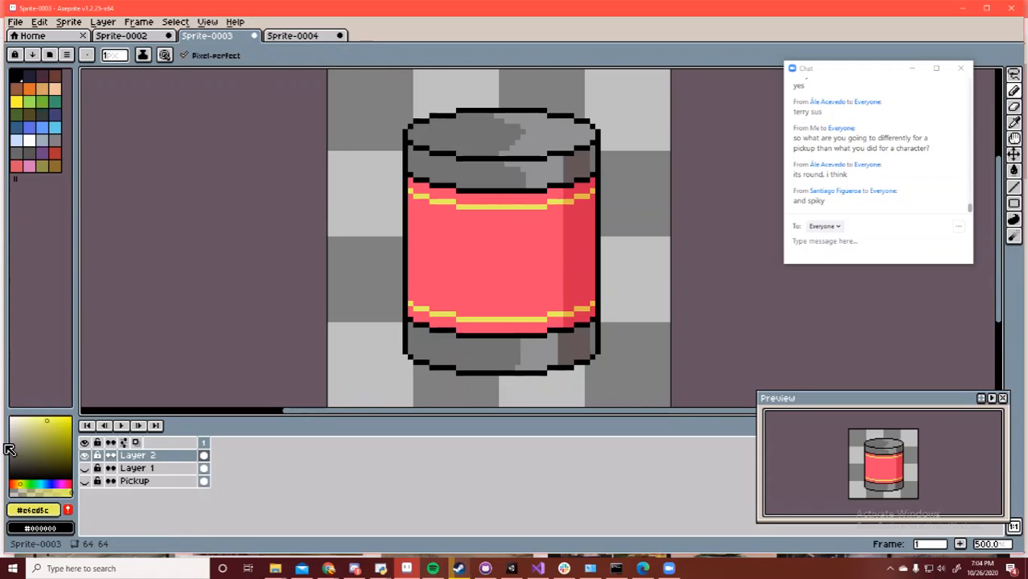
Switch to Chrome and search Google Images for "dragonfruit" as a reference for the label's emblem
mouse_move(328, 569)
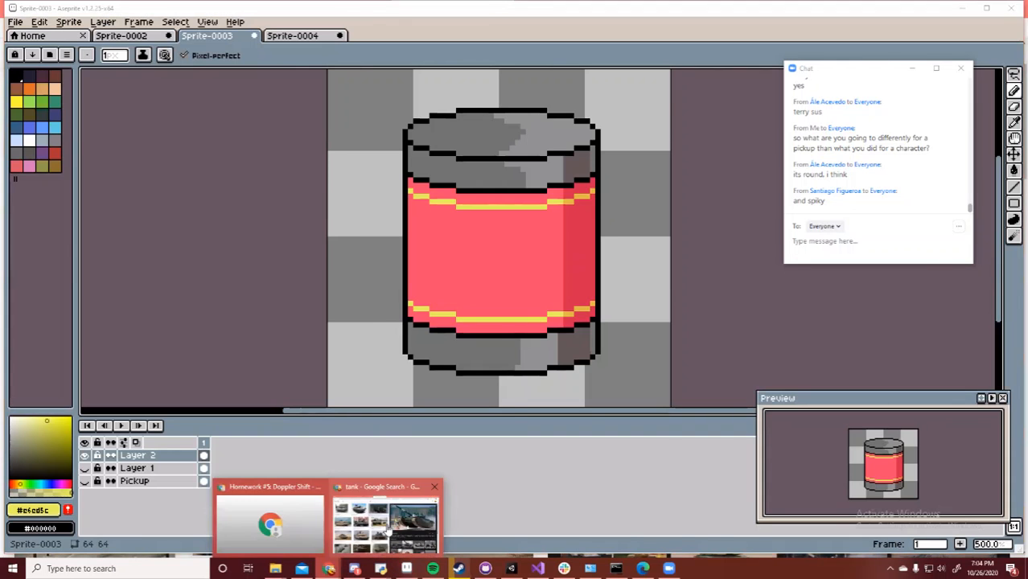
click(385, 522)
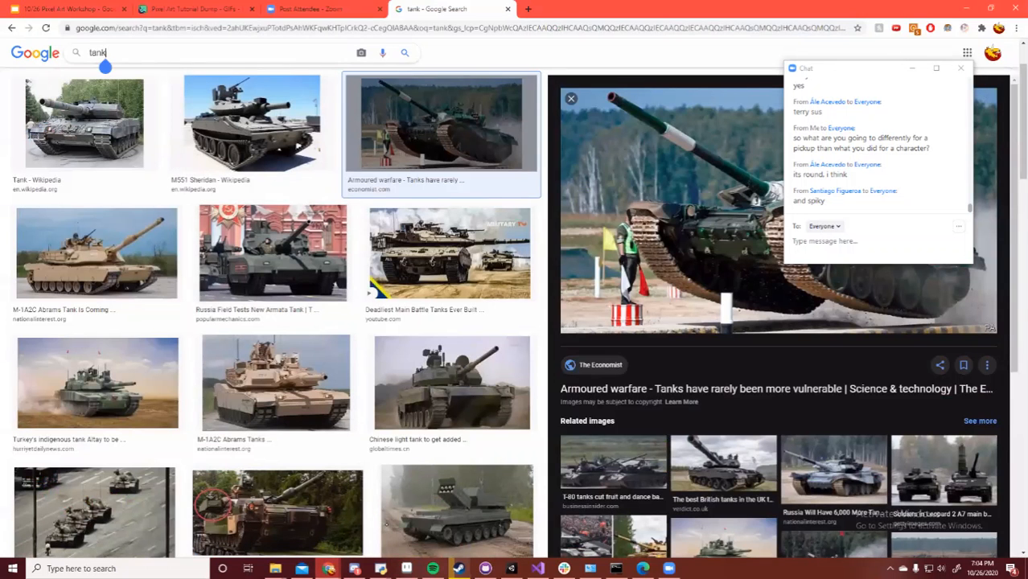
click(103, 53)
key(BackSpace)
key(BackSpace)
key(BackSpace)
key(BackSpace)
text(d)
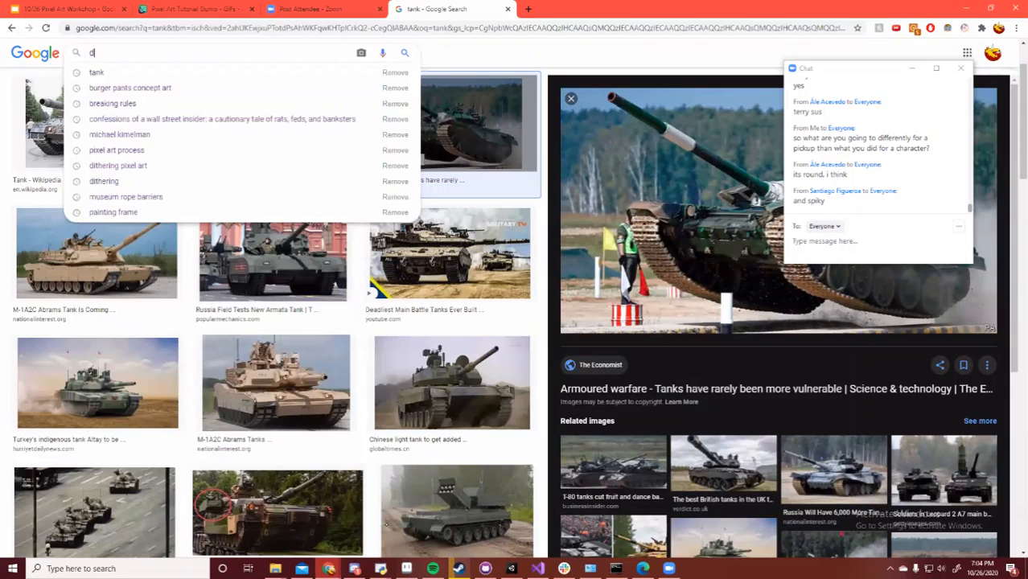
text(ragonfruit)
key(Return)
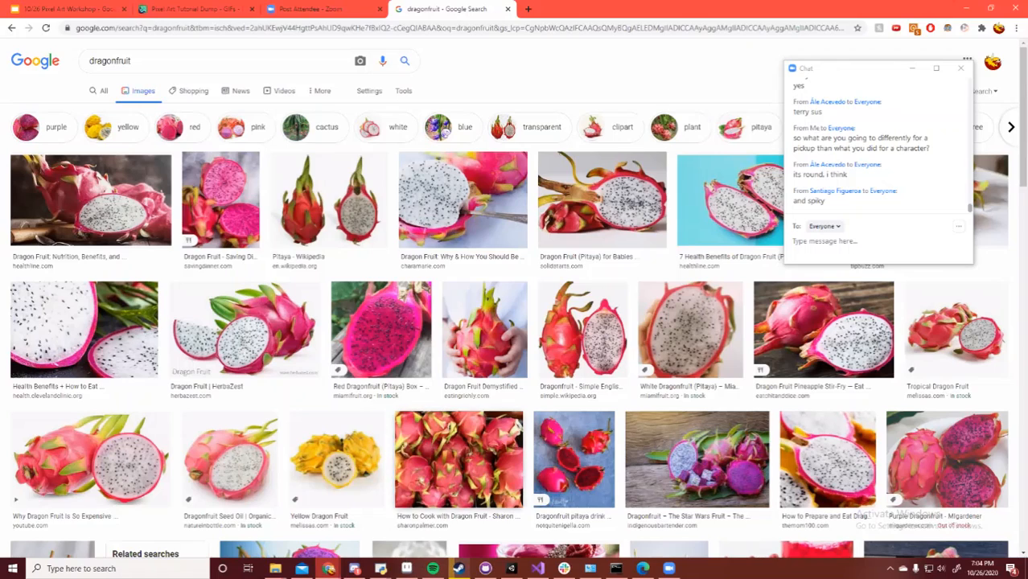
Switch back to Aseprite, outline a spiky dragonfruit emblem in yellow left of centre on the label, and fill it with the same yellow
click(406, 569)
mouse_move(465, 228)
mouse_down()
mouse_move(442, 263)
mouse_move(457, 257)
mouse_move(465, 287)
mouse_move(470, 278)
mouse_move(494, 299)
mouse_move(494, 271)
mouse_move(510, 280)
mouse_move(514, 263)
mouse_move(502, 251)
mouse_move(522, 244)
mouse_move(474, 234)
mouse_up()
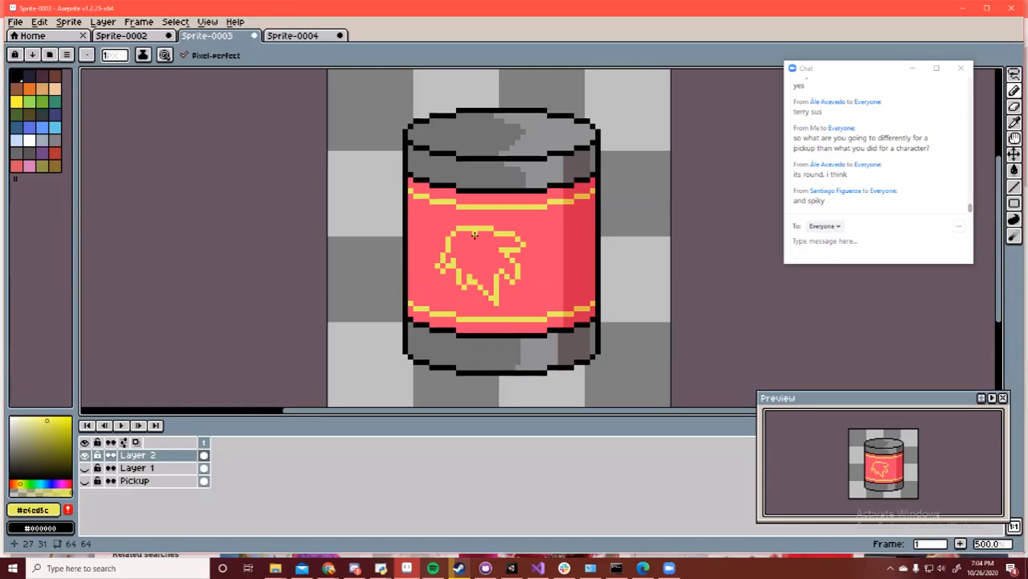
key(g)
click(480, 250)
key(b)
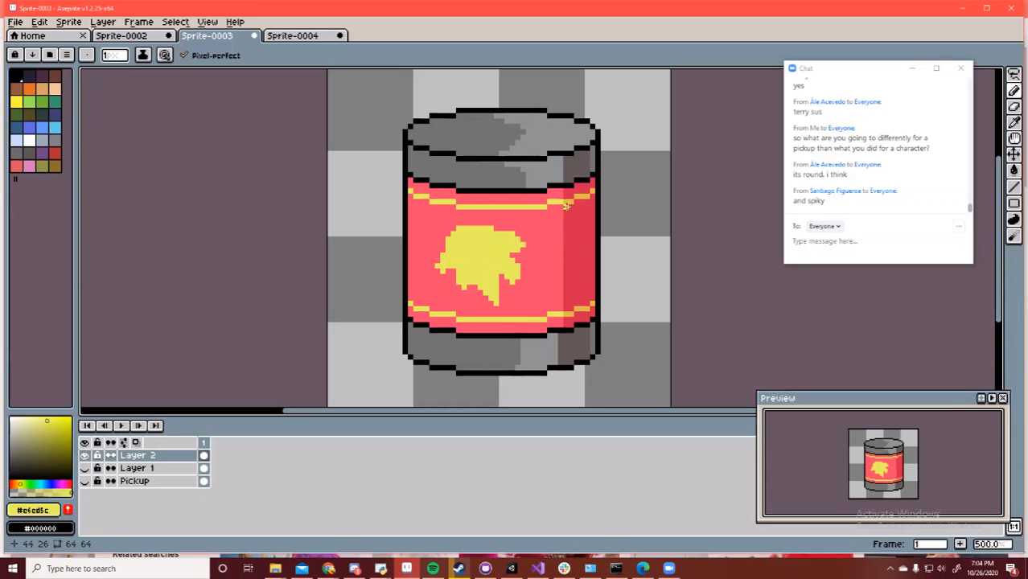
Sample the light grey highlight colour (#919191) from the can's upper rim
scroll(565, 206, down, 3)
scroll(569, 203, up, 2)
key(i)
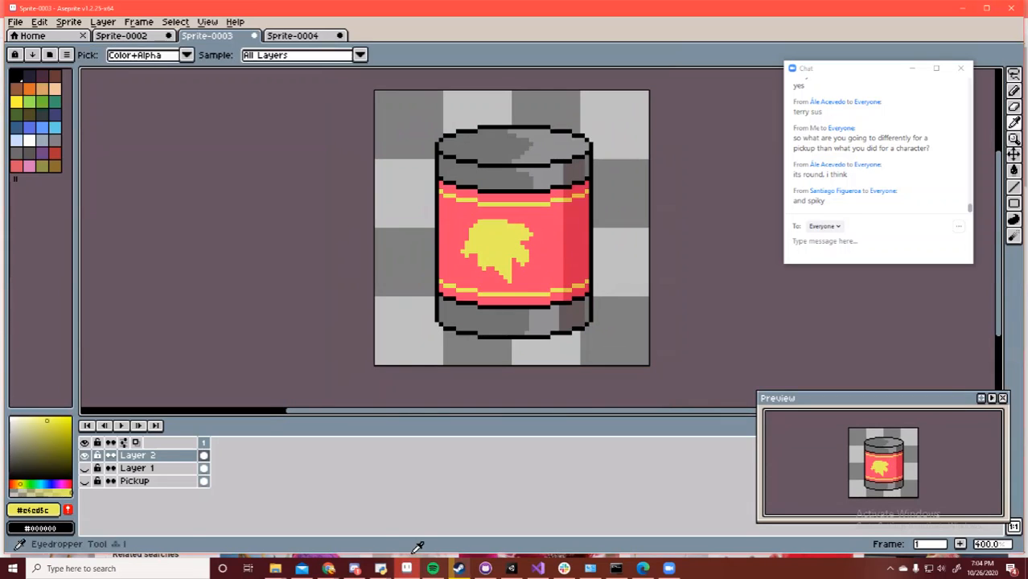
click(548, 177)
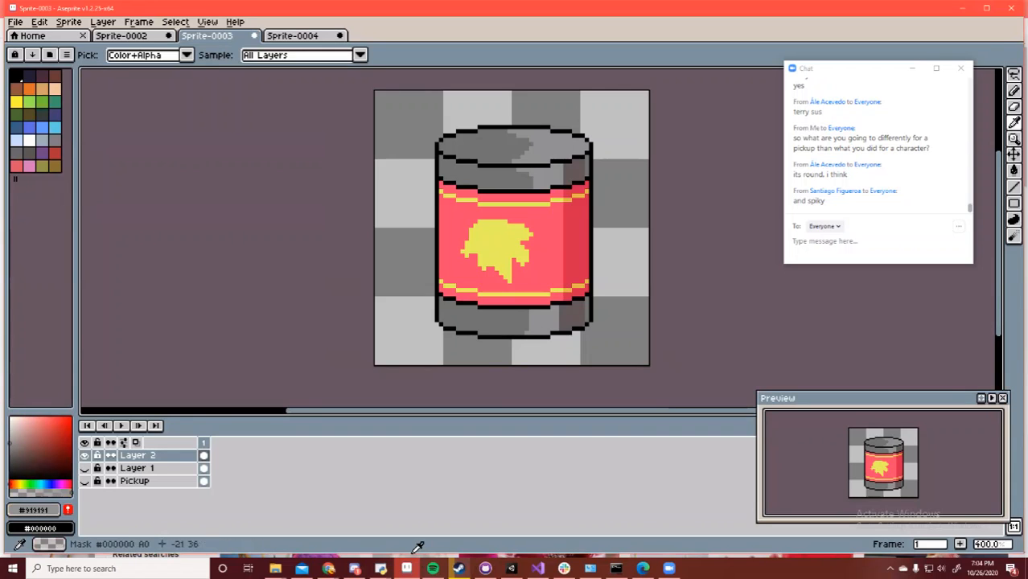
click(483, 149)
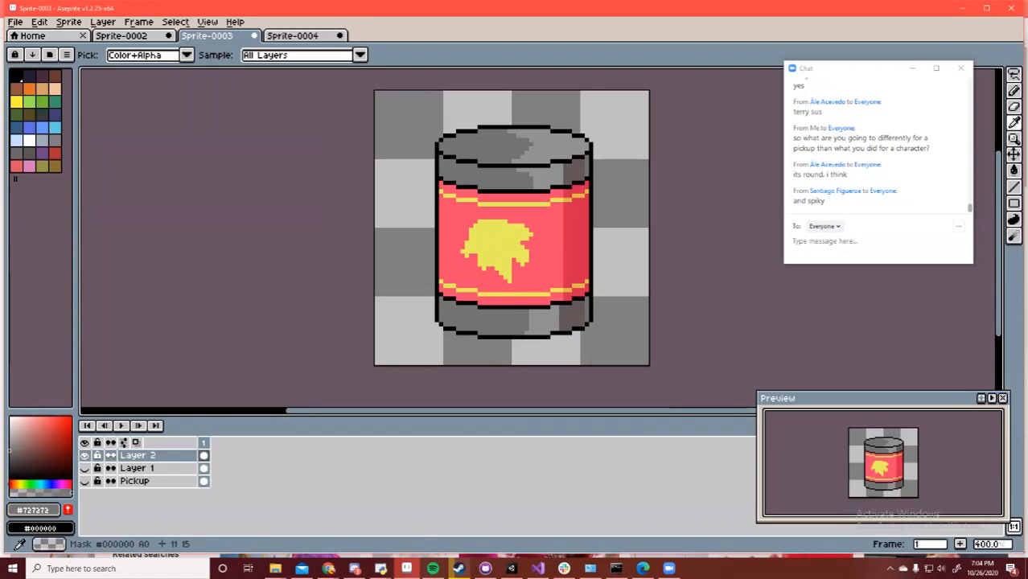
key(b)
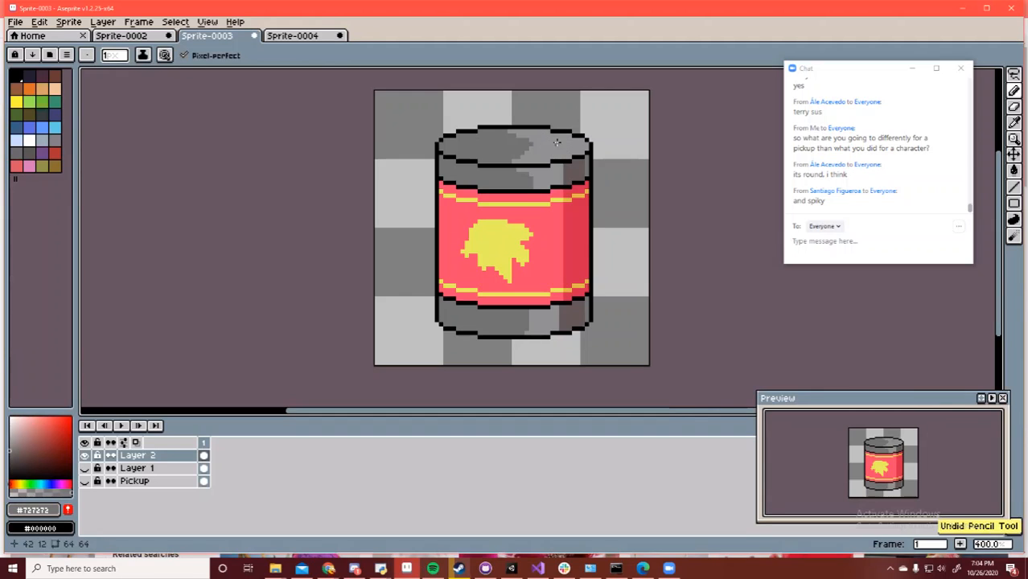
key(ctrl+z)
Recolour the can's inner outlines, along the lid's front rim and both label edges, from black to dark brown using the Pencil
key(i)
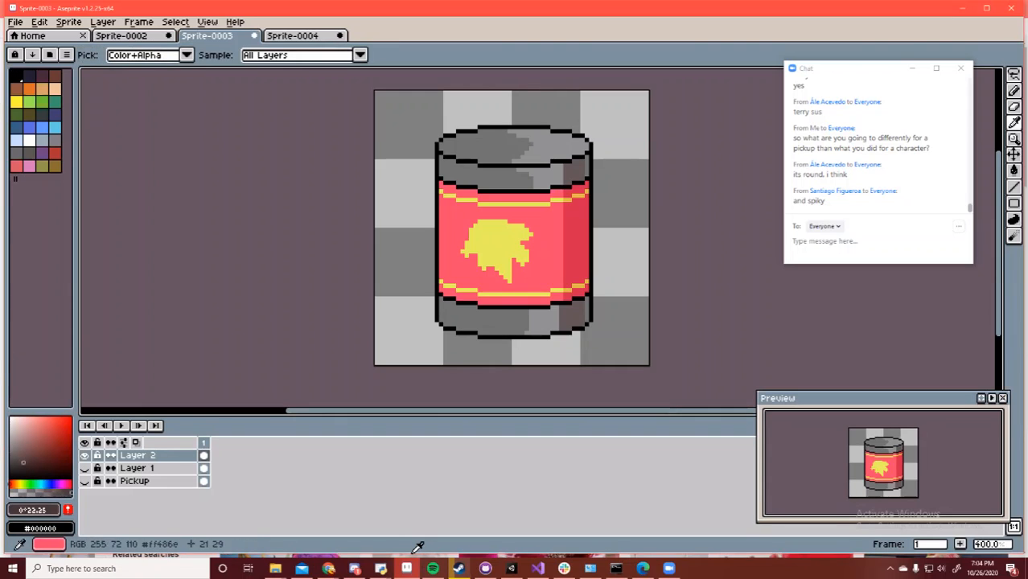
key(b)
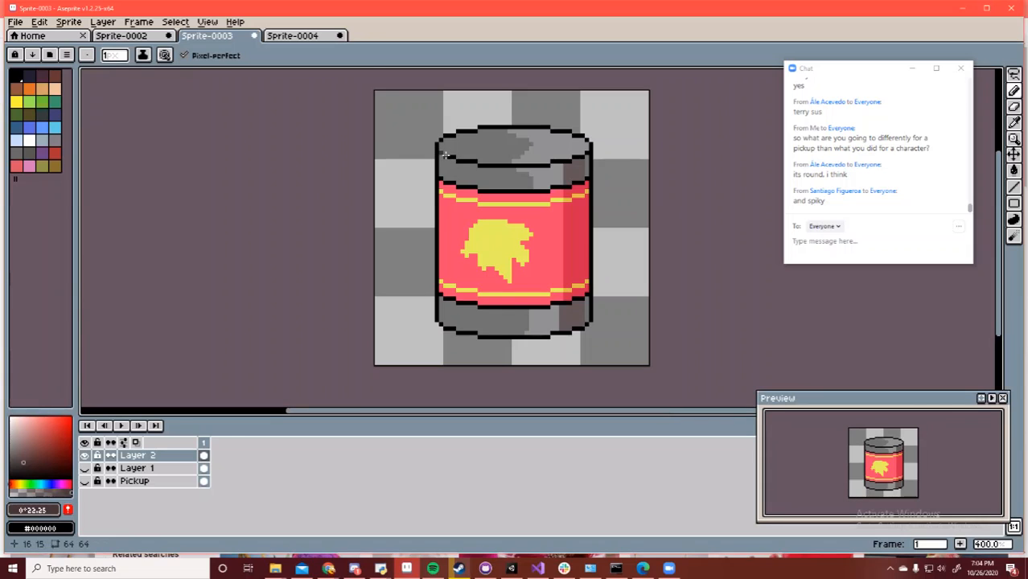
drag(451, 156, 574, 158)
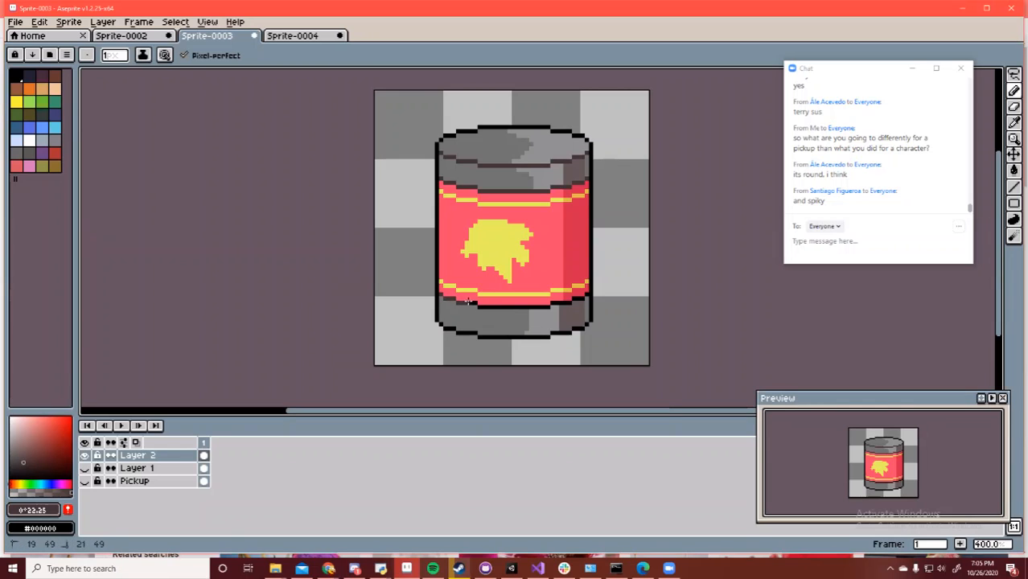
drag(468, 302, 491, 307)
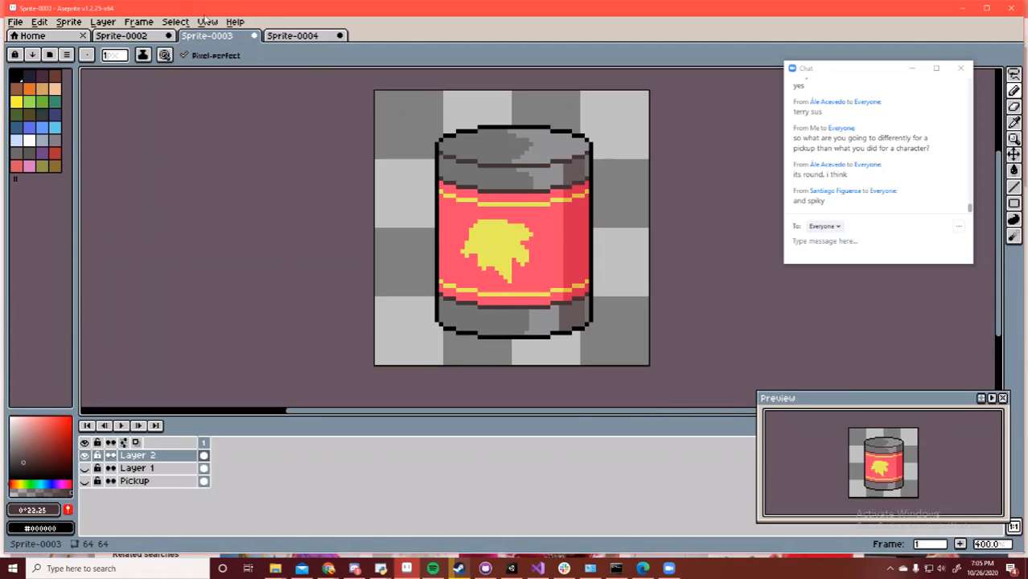
Switch to the blank Sprite-0004 particle canvas, try a few red pencil marks on it, and undo them
click(283, 41)
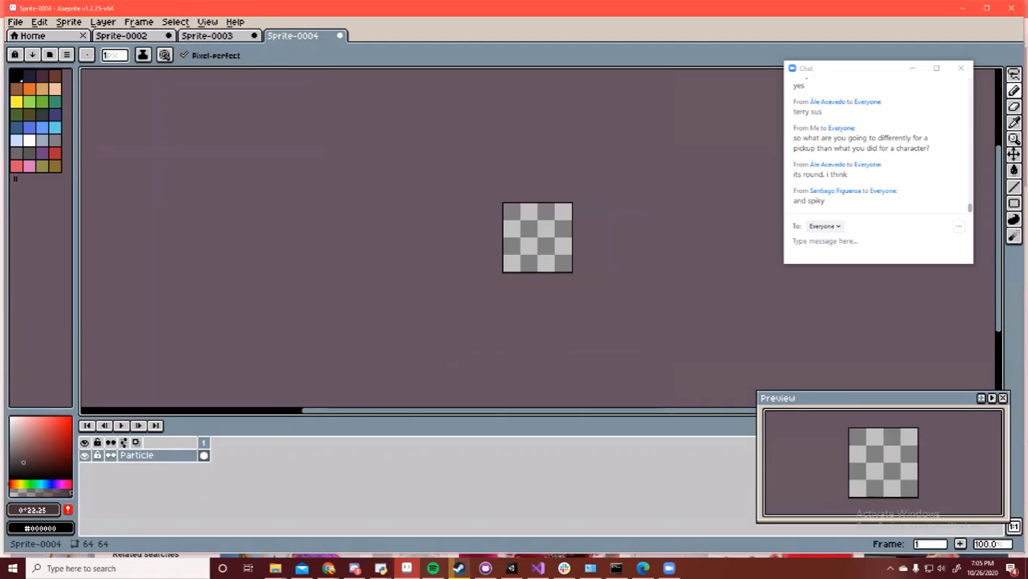
scroll(581, 225, up, 3)
drag(458, 177, 474, 191)
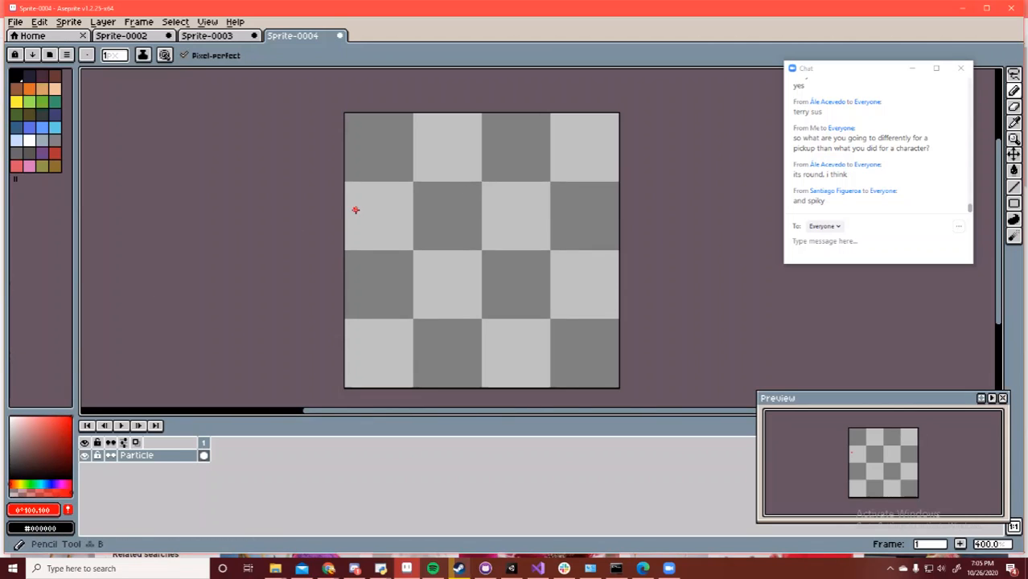
click(390, 204)
key(ctrl+z)
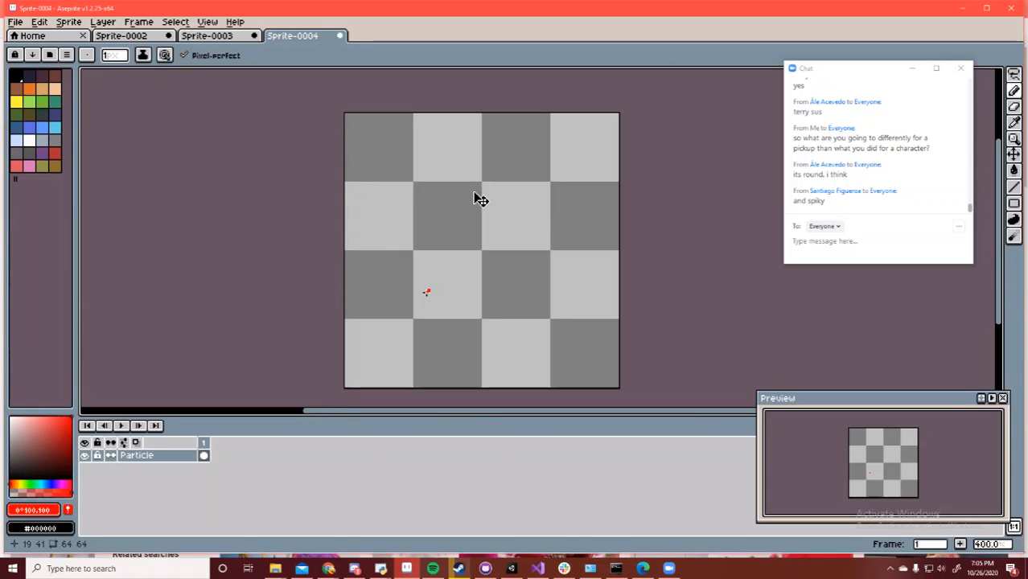
Send the message "little smoke trails" to everyone in the Zoom chat
click(857, 245)
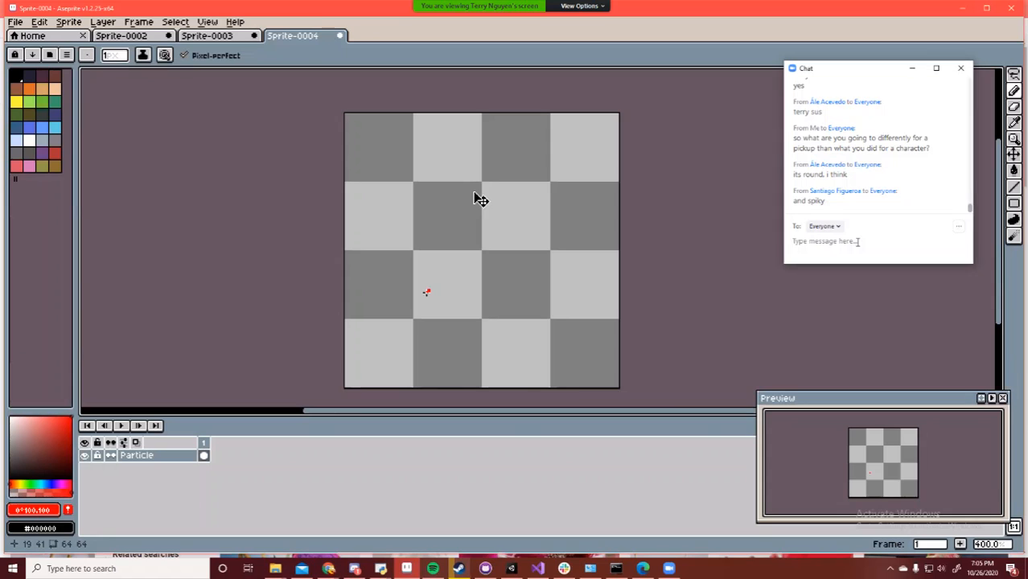
text(little smoke )
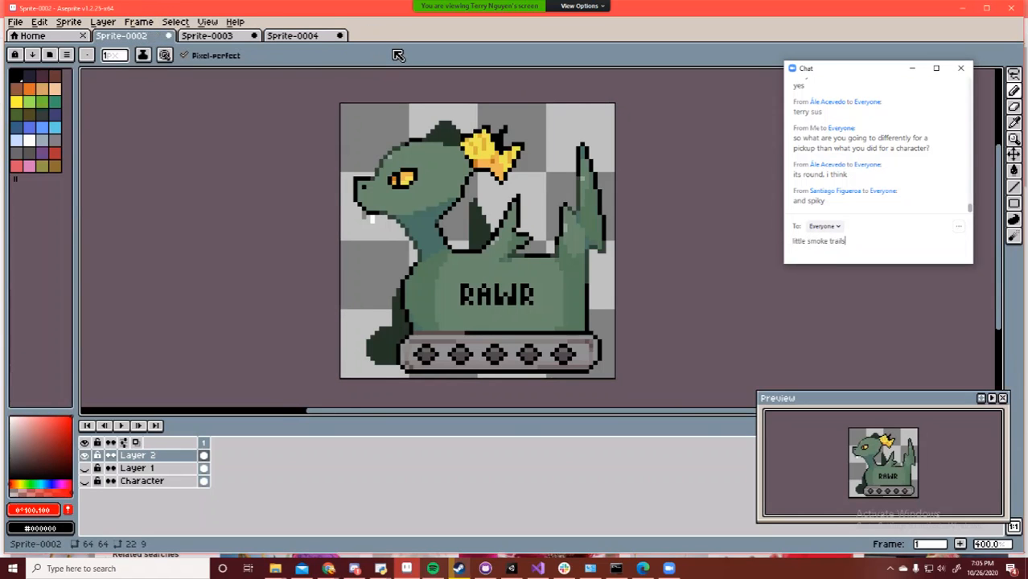
text(trails)
key(Return)
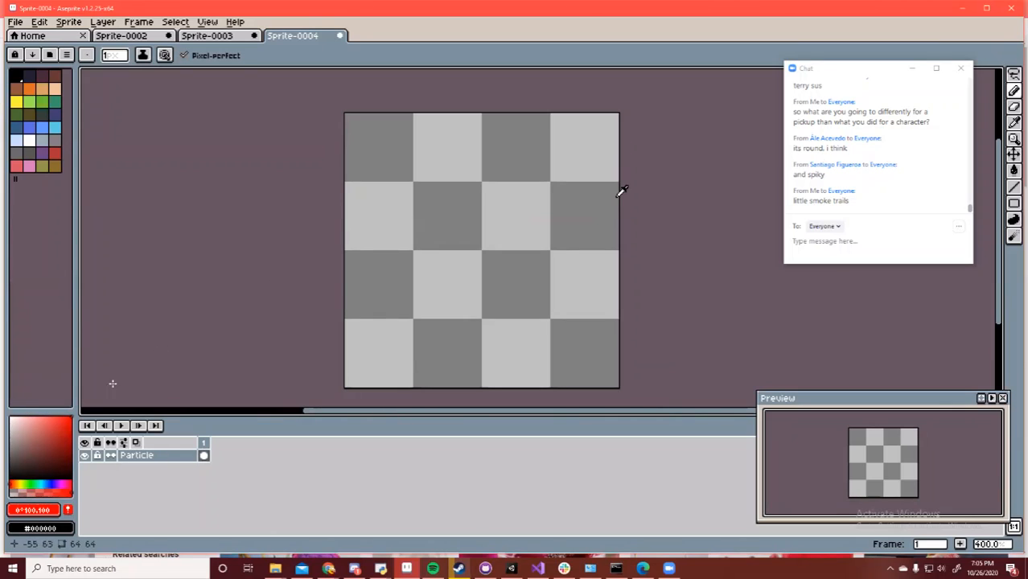
Set the drawing colour to a neutral dark grey with value 18 and add a second frame to the particle sprite
click(10, 465)
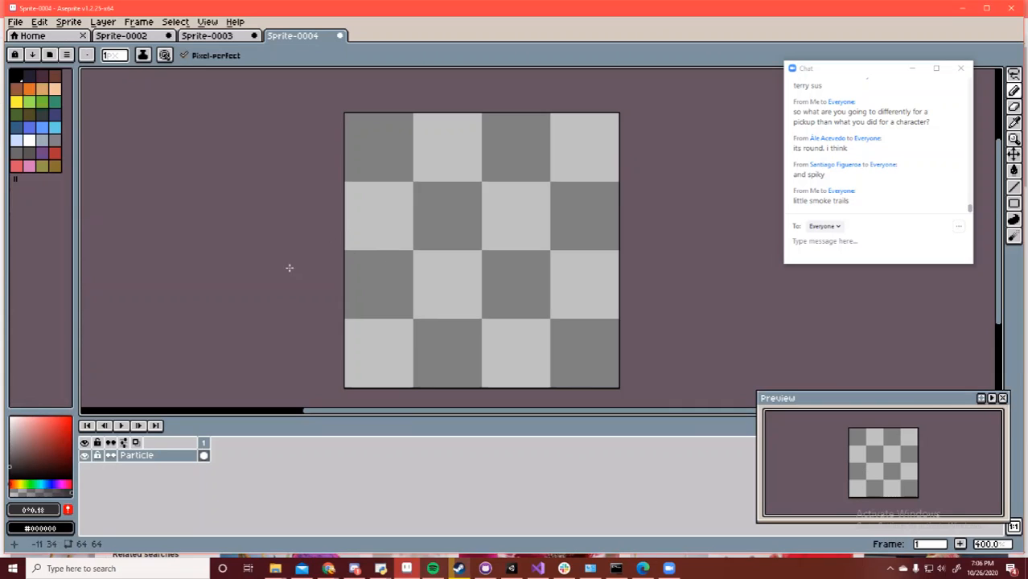
click(149, 21)
click(159, 65)
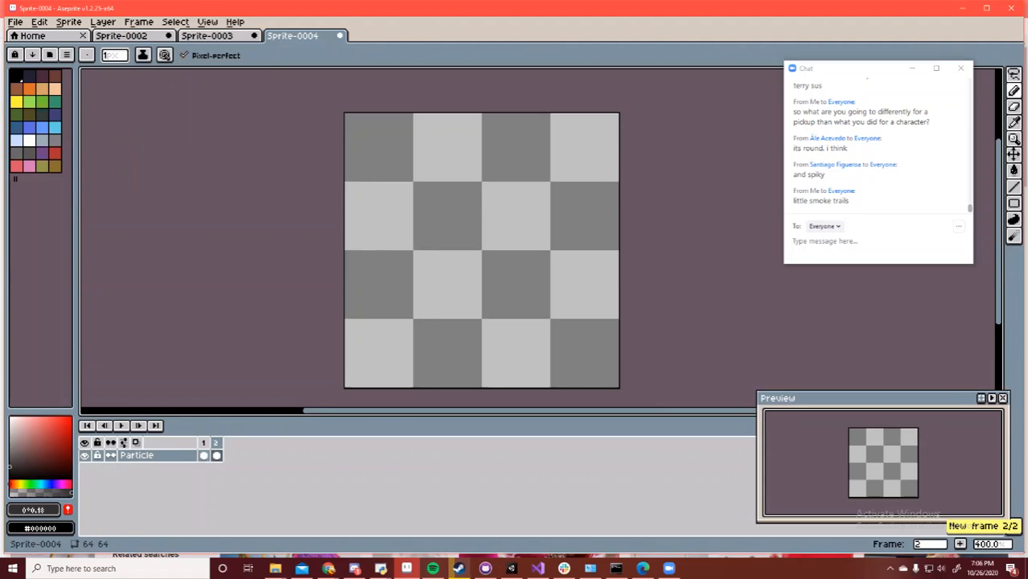
Draw two crossing test strokes on frame 1 and a curved one on frame 2, and play the animation
click(204, 456)
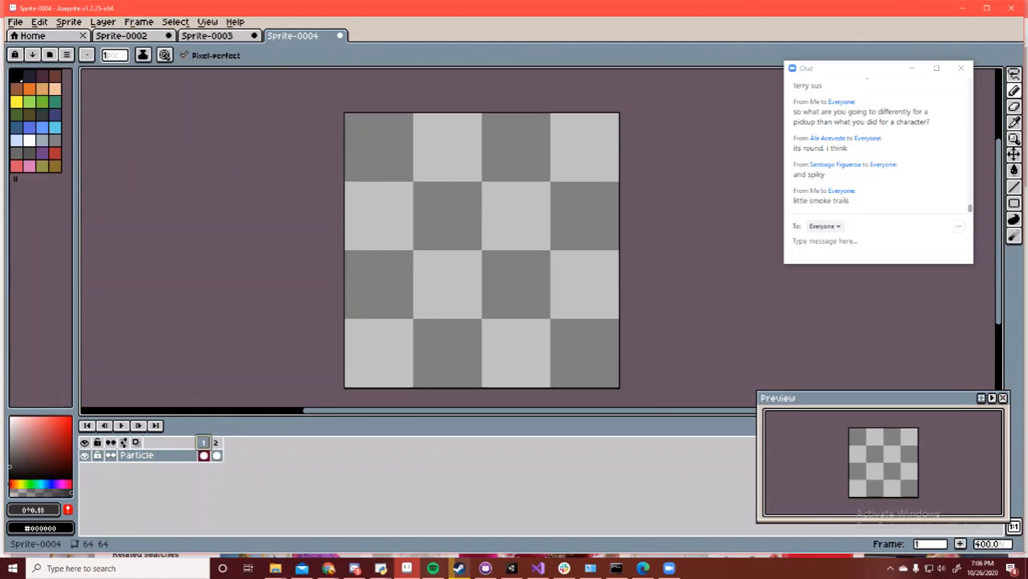
drag(424, 171, 544, 329)
drag(536, 133, 389, 373)
key(Right)
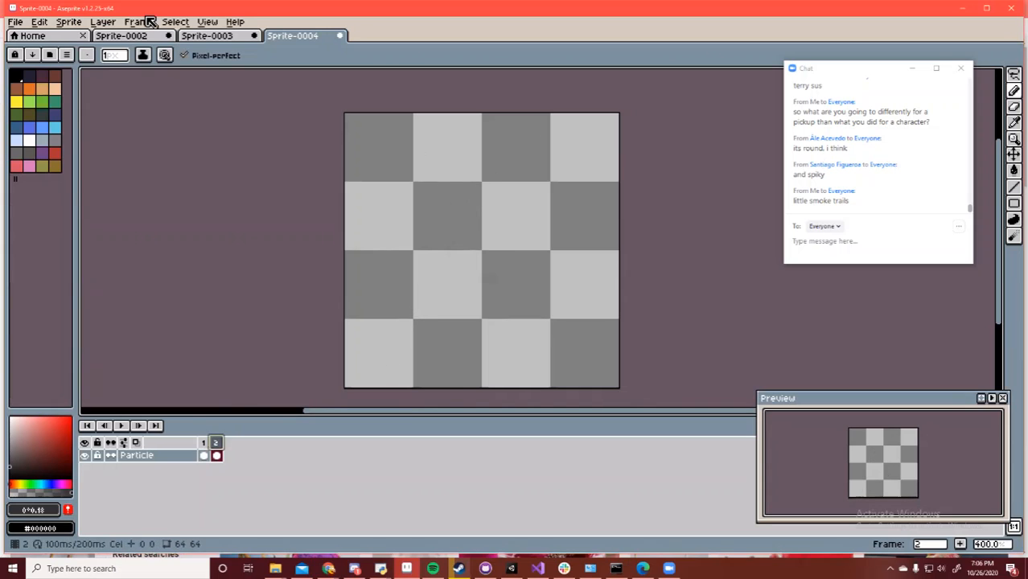
drag(519, 157, 566, 296)
key(Return)
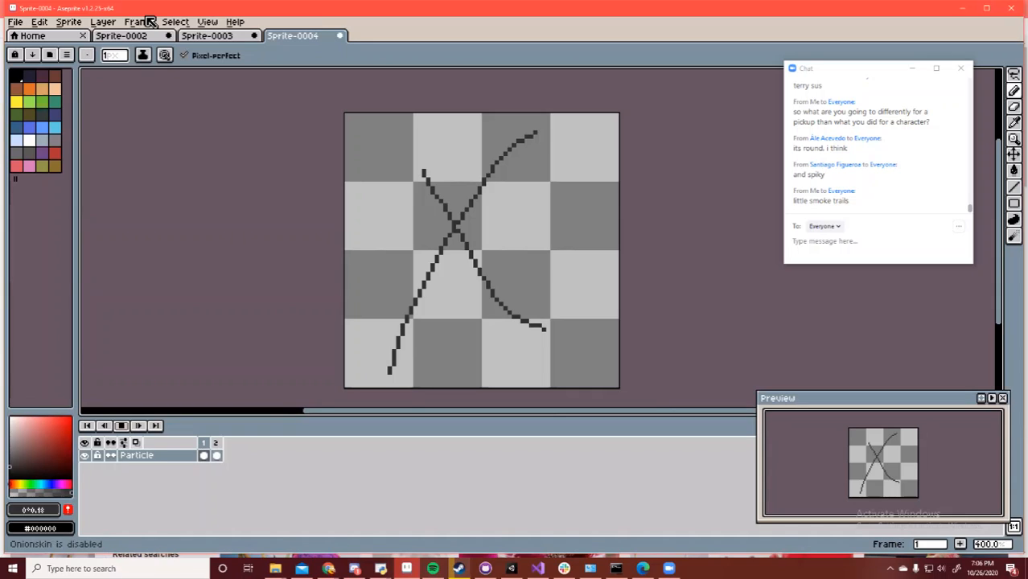
key(Return)
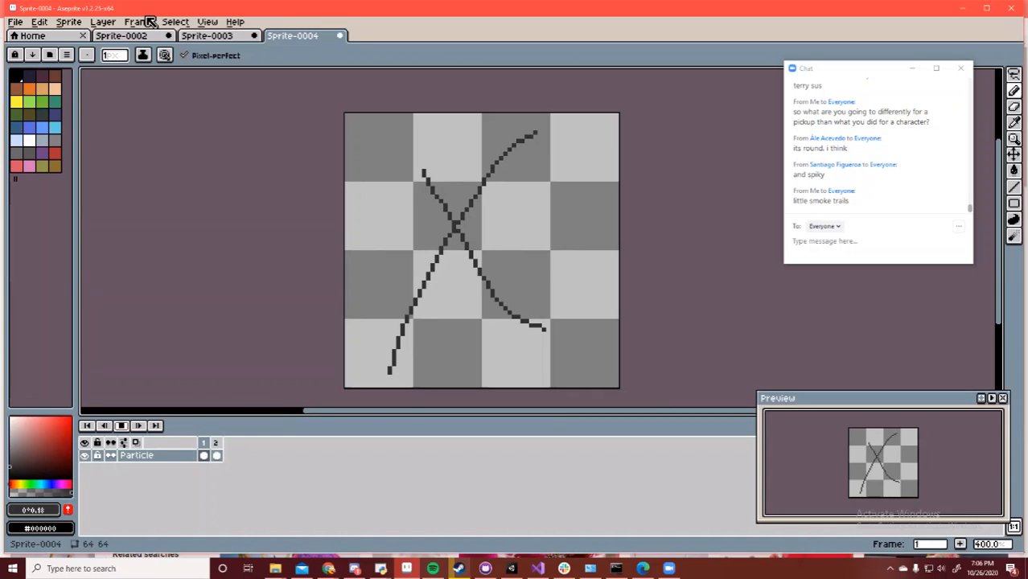
Erase the test strokes from both frames with the eraser enlarged to 10 px
key(e)
drag(419, 265, 521, 163)
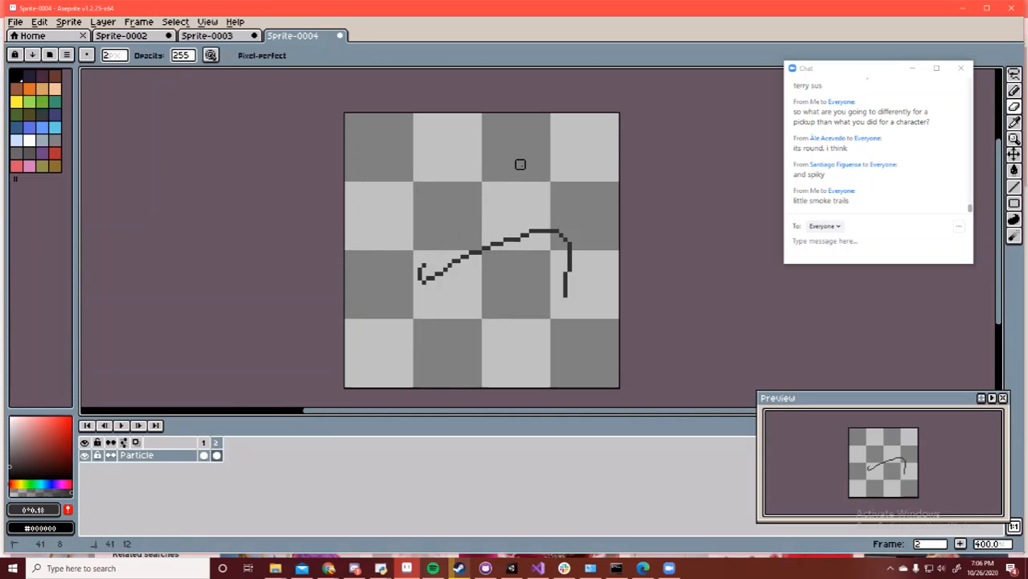
key(plus)
key(plus)
key(plus)
key(plus)
key(plus)
key(plus)
key(plus)
key(plus)
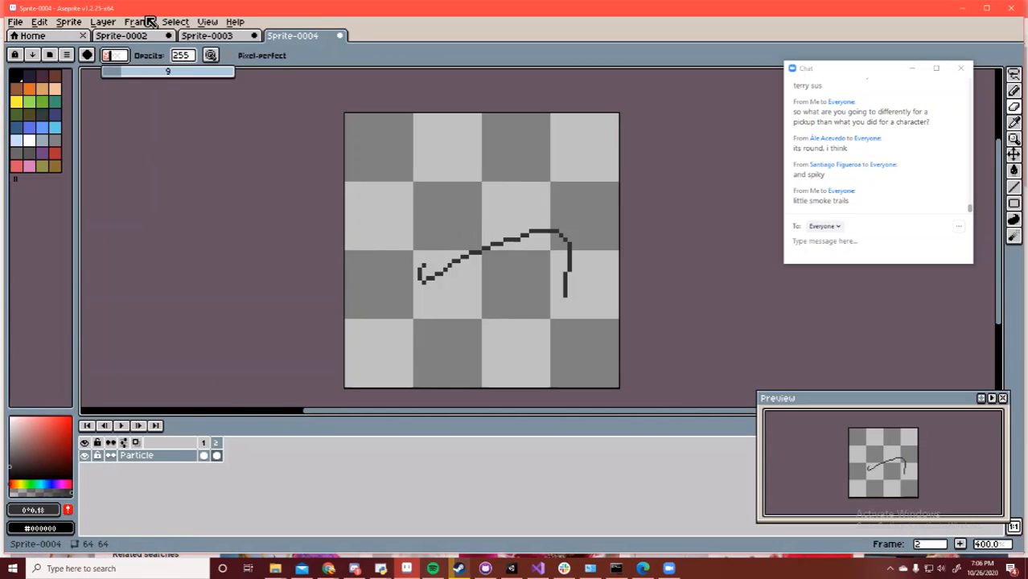
mouse_move(431, 219)
mouse_down()
mouse_move(445, 264)
mouse_move(572, 269)
mouse_move(554, 322)
mouse_up()
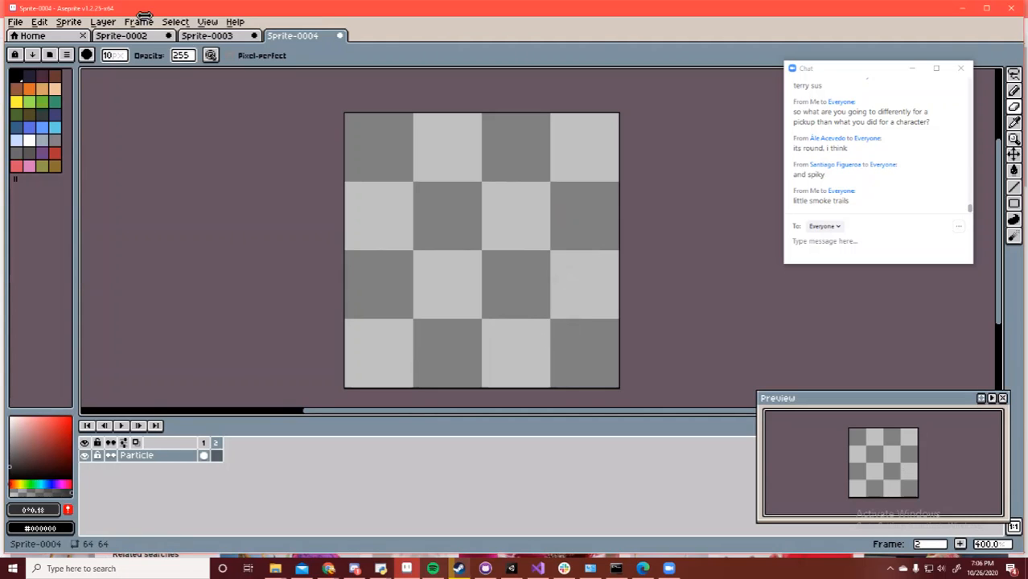
key(Left)
mouse_move(490, 183)
mouse_down()
mouse_move(469, 145)
mouse_move(388, 288)
mouse_move(461, 235)
mouse_move(469, 262)
mouse_move(537, 316)
mouse_move(516, 232)
mouse_move(544, 126)
mouse_up()
key(b)
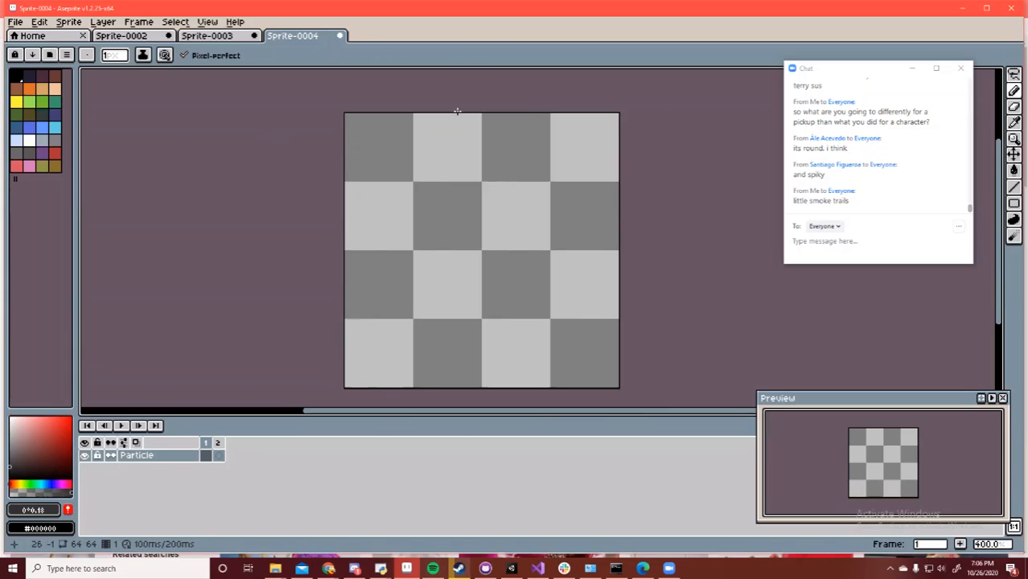
Try sketching a smoke trail rising from the dragon's nose over its head in Sprite-0002, and undo the strokes
click(146, 34)
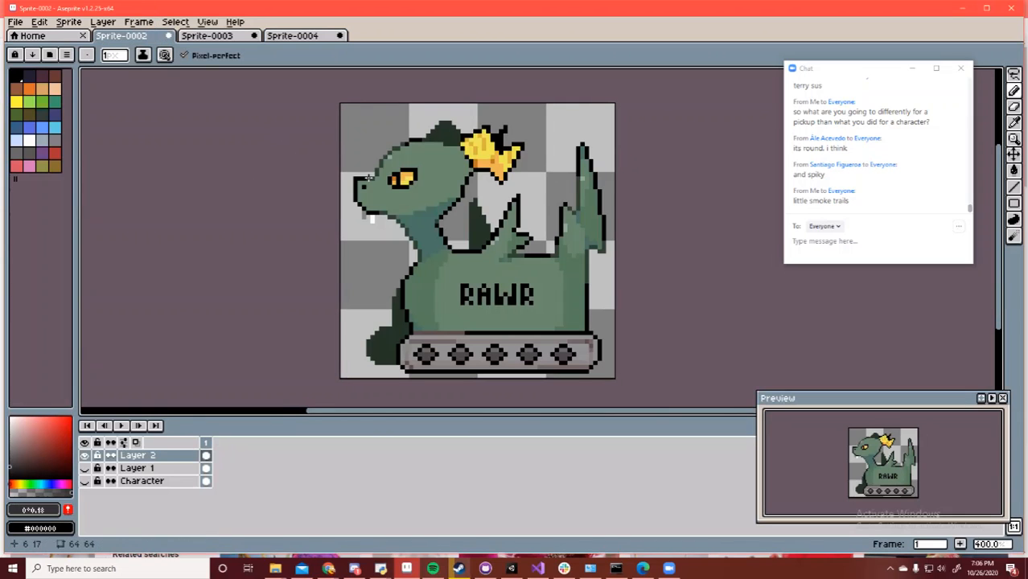
mouse_move(361, 166)
mouse_down()
mouse_move(378, 117)
mouse_move(473, 117)
mouse_up()
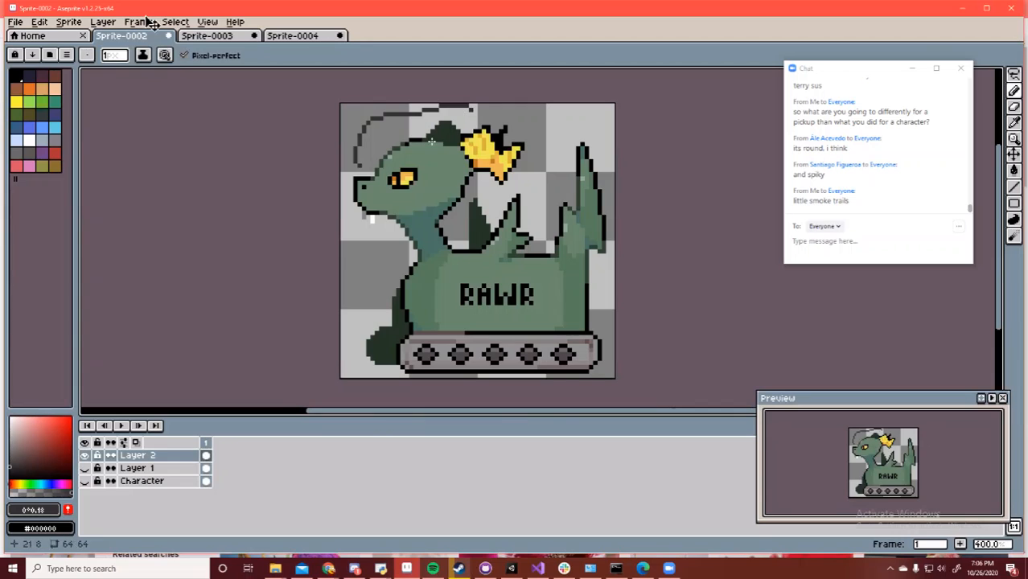
key(ctrl+z)
mouse_move(360, 169)
mouse_down()
mouse_move(385, 117)
mouse_move(411, 113)
mouse_move(361, 148)
mouse_move(416, 110)
mouse_move(594, 111)
mouse_up()
key(ctrl+z)
key(ctrl+z)
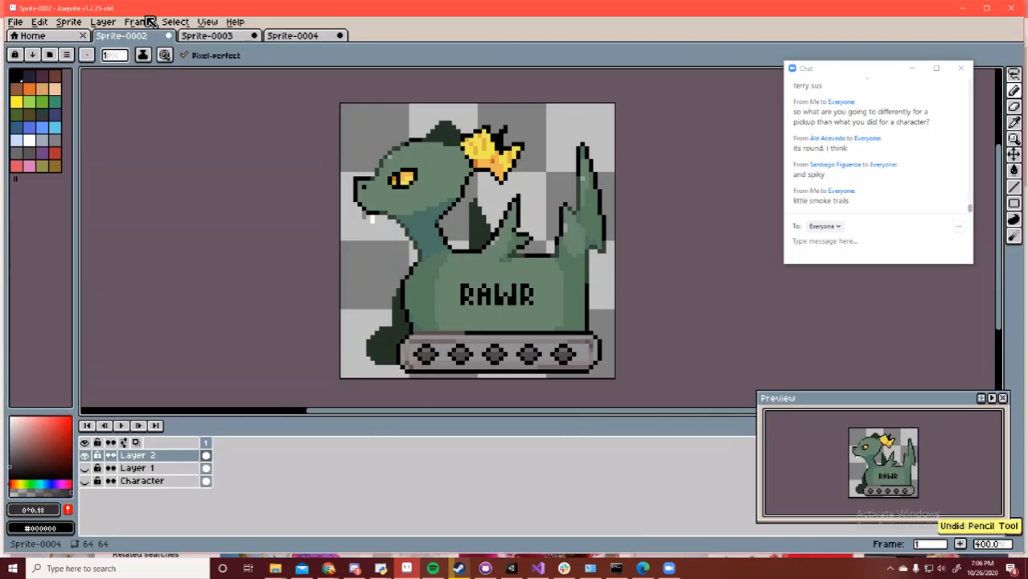
Draw a small dark grey smoke puff near the lower-left corner of the canvas on frame 1 of Sprite-0004
click(293, 35)
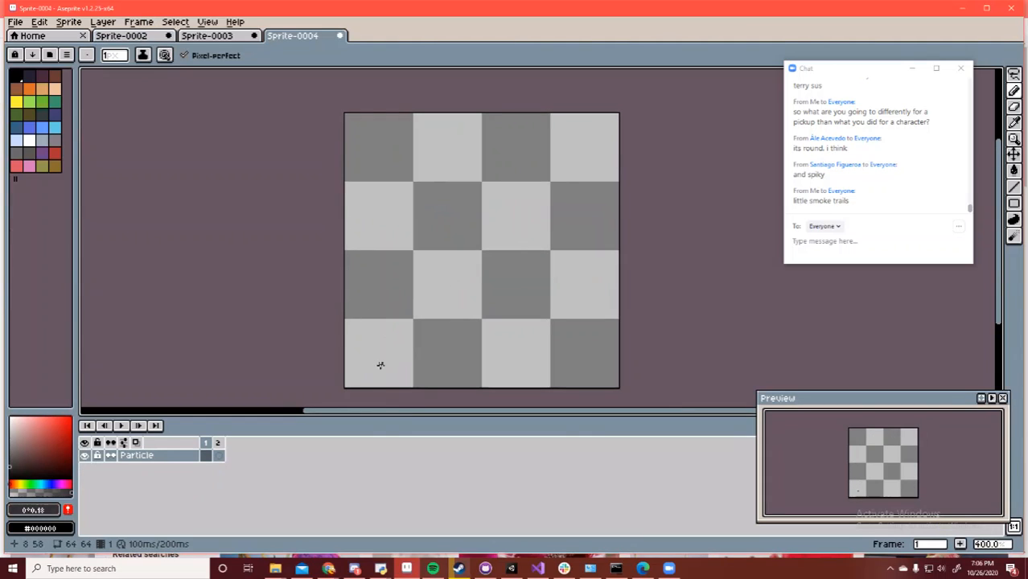
drag(380, 363, 379, 369)
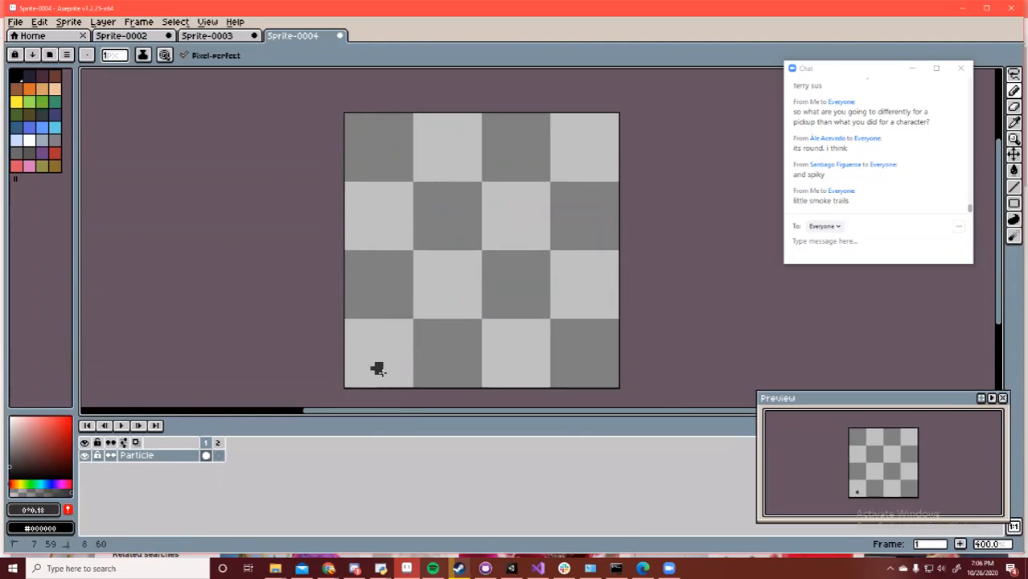
Turn on onion skinning and draw a slightly larger dark grey puff on frame 2, just above and right of the first
key(Right)
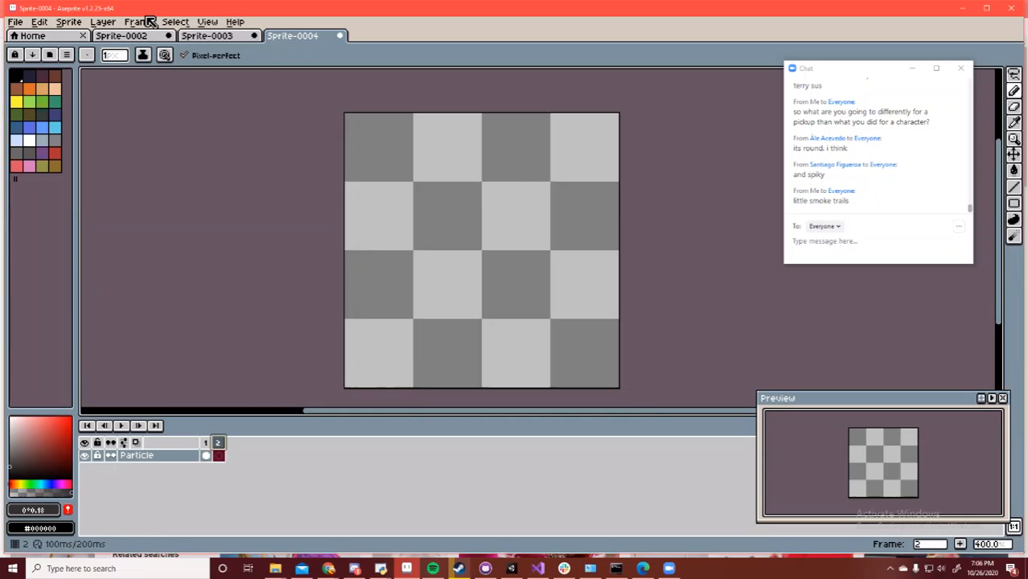
click(209, 21)
key(Down)
key(Down)
key(Down)
key(Down)
key(Down)
key(Down)
key(Down)
key(Down)
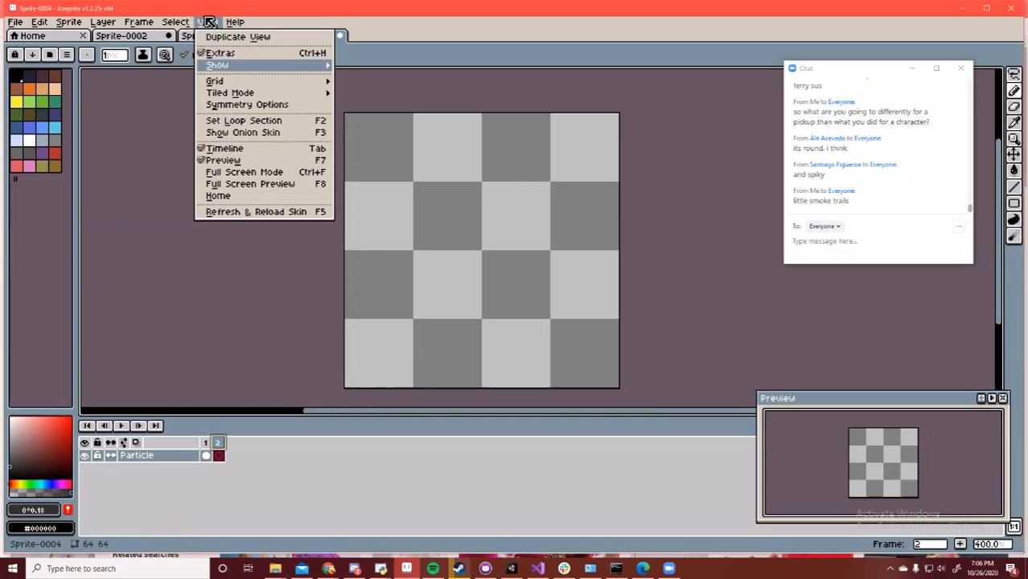
click(262, 132)
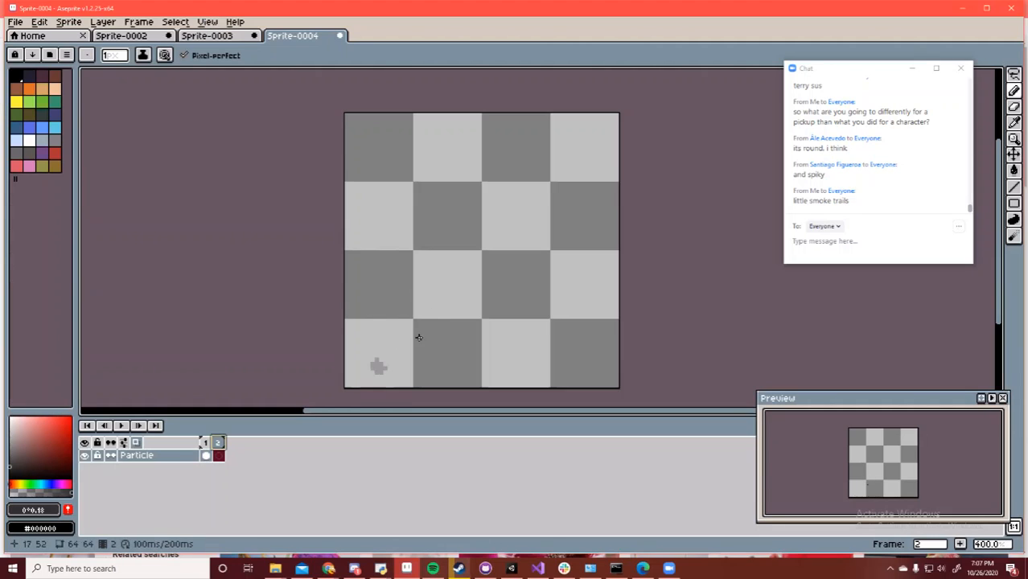
drag(386, 352, 385, 357)
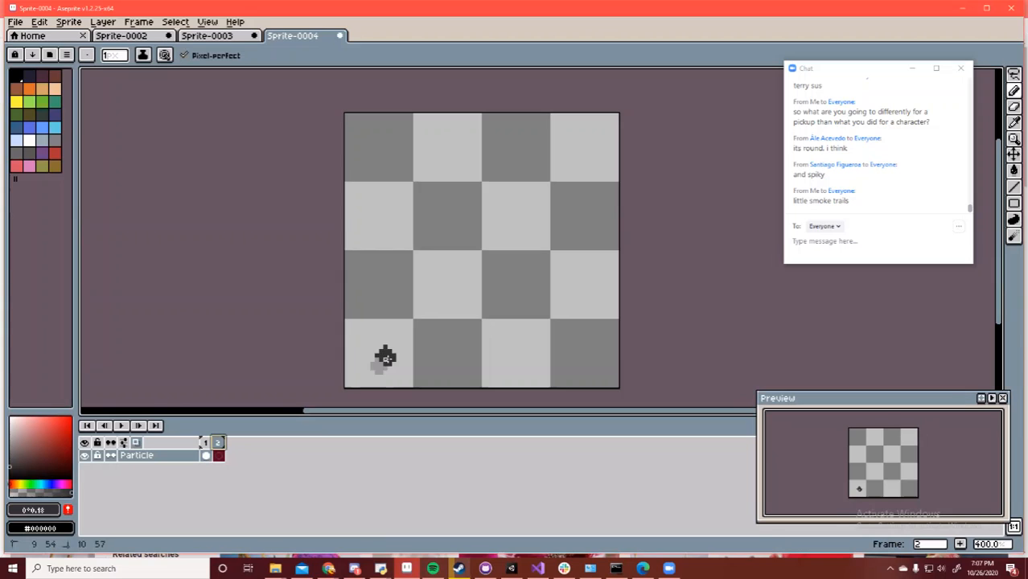
Add a third frame, erase the copied puff, and draw a larger dark grey puff farther up and to the right
click(137, 22)
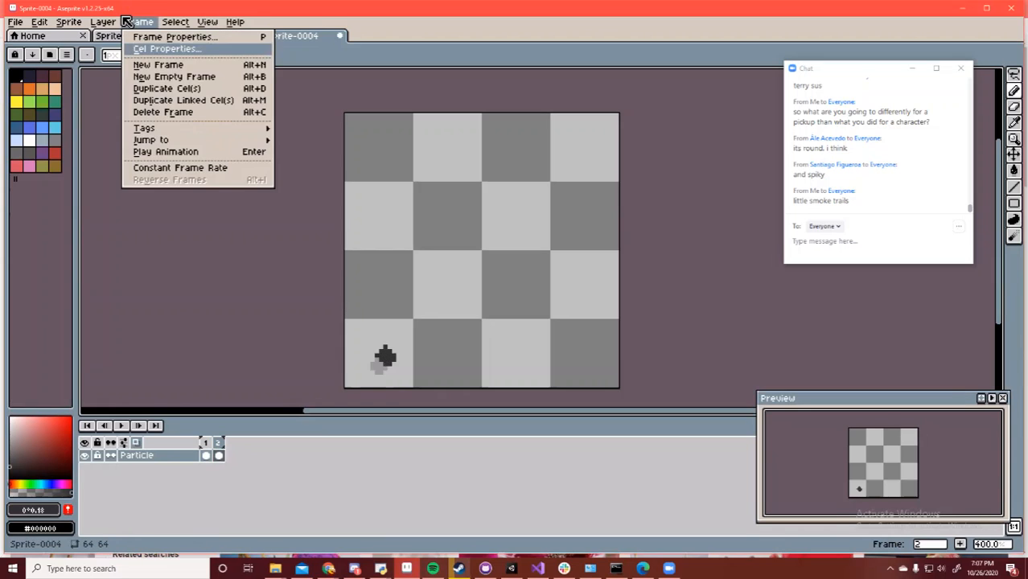
click(158, 64)
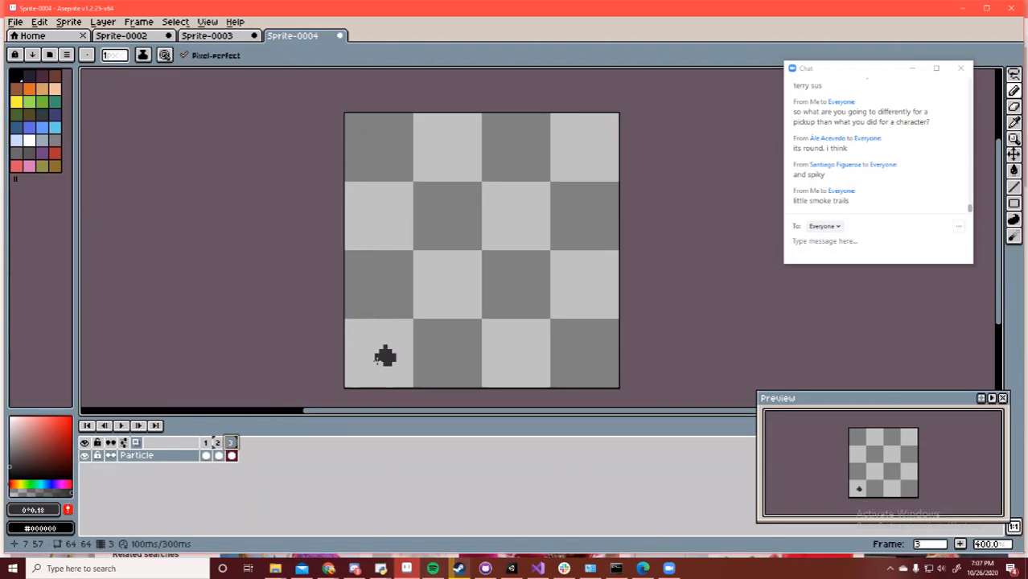
key(e)
mouse_move(384, 356)
mouse_down()
mouse_move(415, 355)
mouse_move(397, 330)
mouse_move(407, 348)
mouse_move(402, 340)
mouse_up()
key(b)
key(ctrl+z)
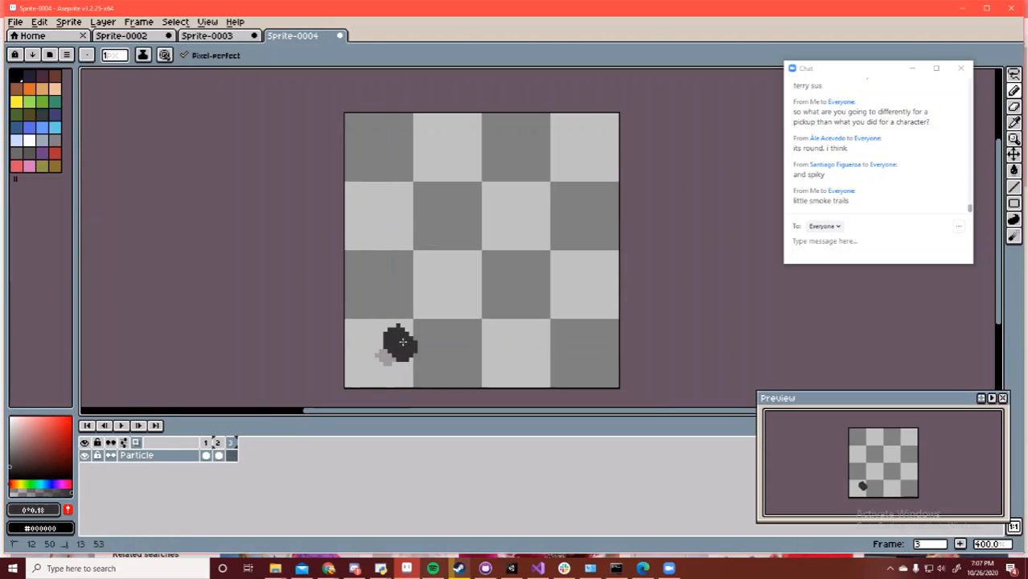
Draw a filled dark grey puff on an empty fourth frame, slightly above and right of frame 3's puff, and play the animation
click(136, 22)
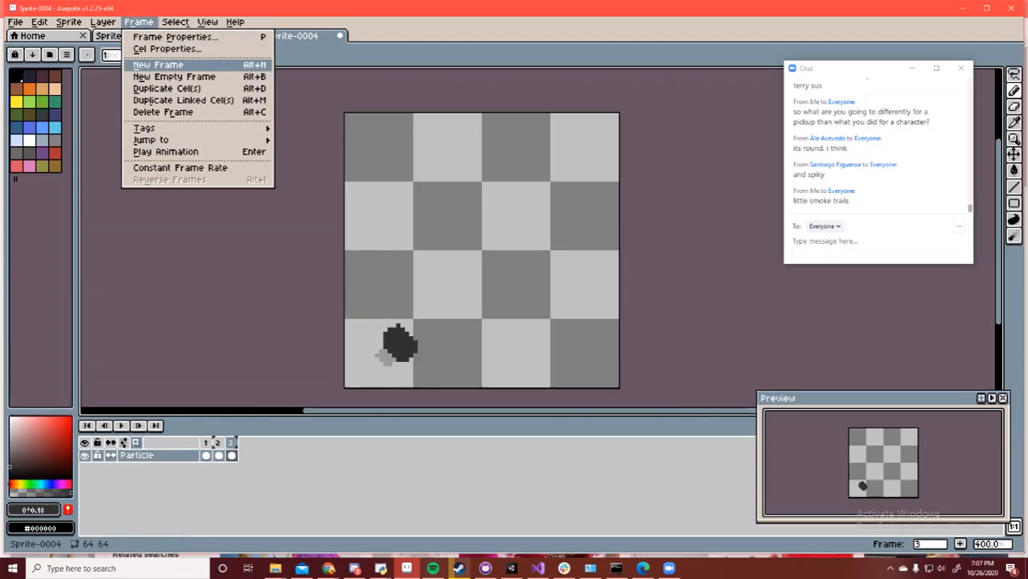
click(158, 64)
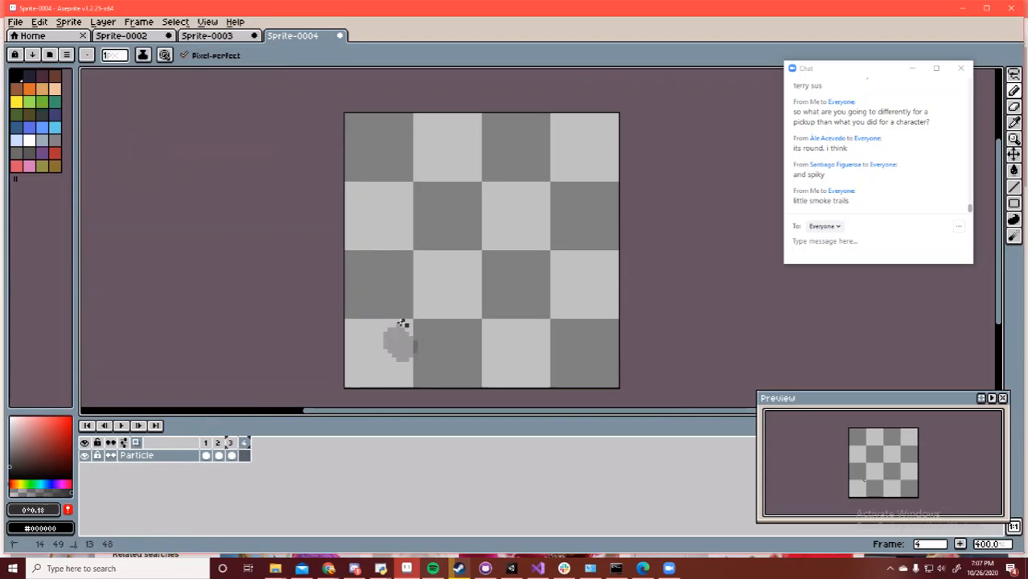
mouse_move(402, 324)
mouse_down()
mouse_move(408, 352)
mouse_move(403, 344)
mouse_up()
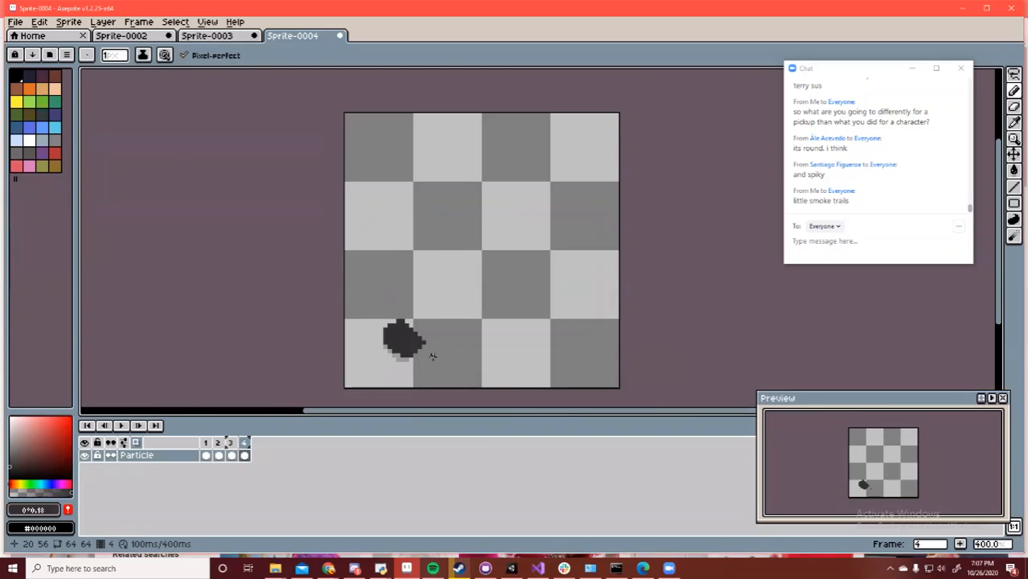
click(205, 442)
key(Return)
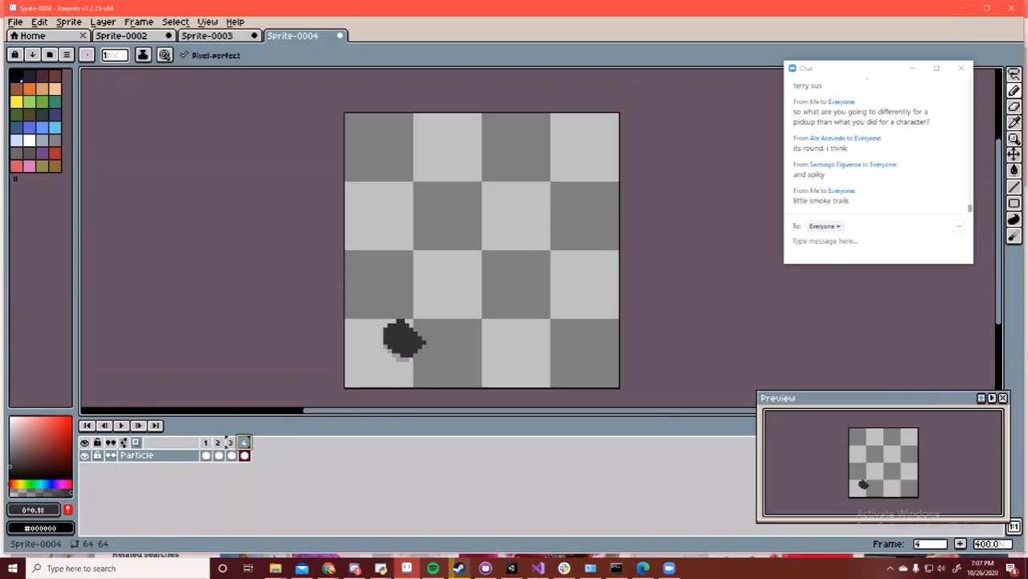
Add a fifth frame, clear the copied puff, and draw a large lobed smoke cloud near the canvas centre, filled dark grey
click(158, 21)
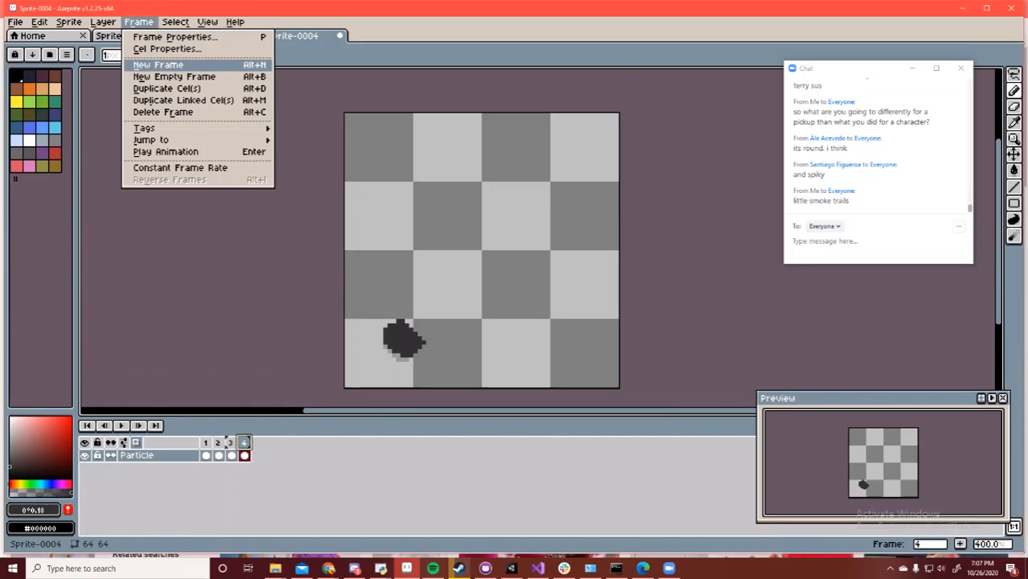
click(157, 65)
key(Delete)
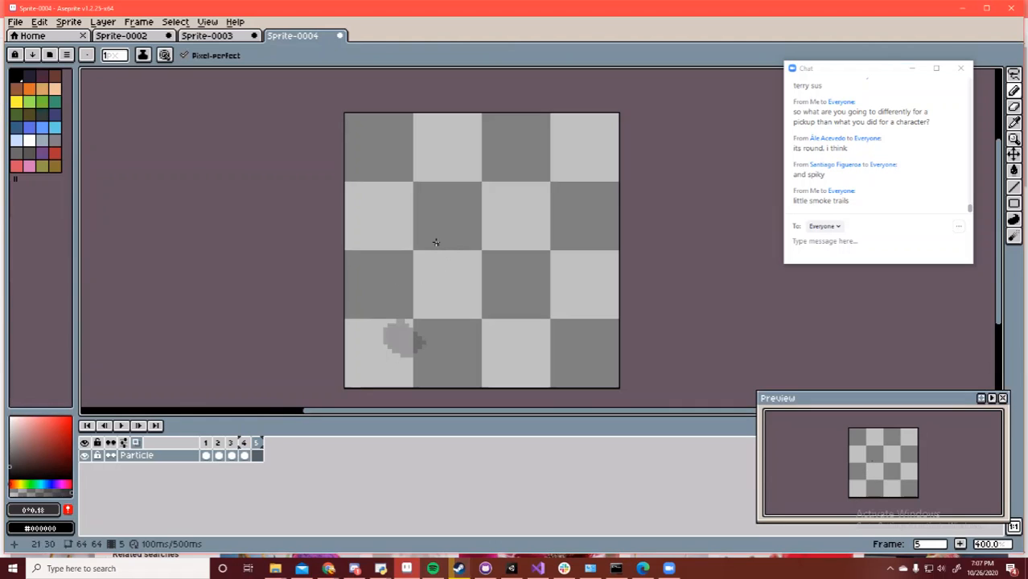
mouse_move(440, 248)
mouse_down()
mouse_move(410, 265)
mouse_move(410, 306)
mouse_move(453, 343)
mouse_move(496, 322)
mouse_move(493, 297)
mouse_move(420, 243)
mouse_move(405, 300)
mouse_move(438, 304)
mouse_move(441, 324)
mouse_move(481, 330)
mouse_move(507, 275)
mouse_up()
key(ctrl+z)
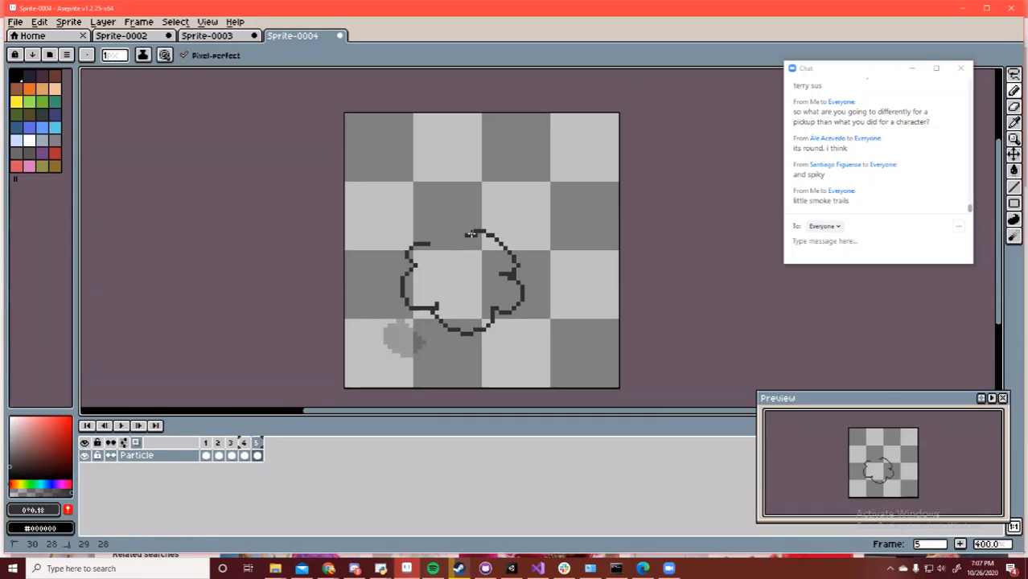
mouse_move(470, 233)
mouse_down()
mouse_move(442, 223)
mouse_move(426, 245)
mouse_up()
key(g)
click(474, 274)
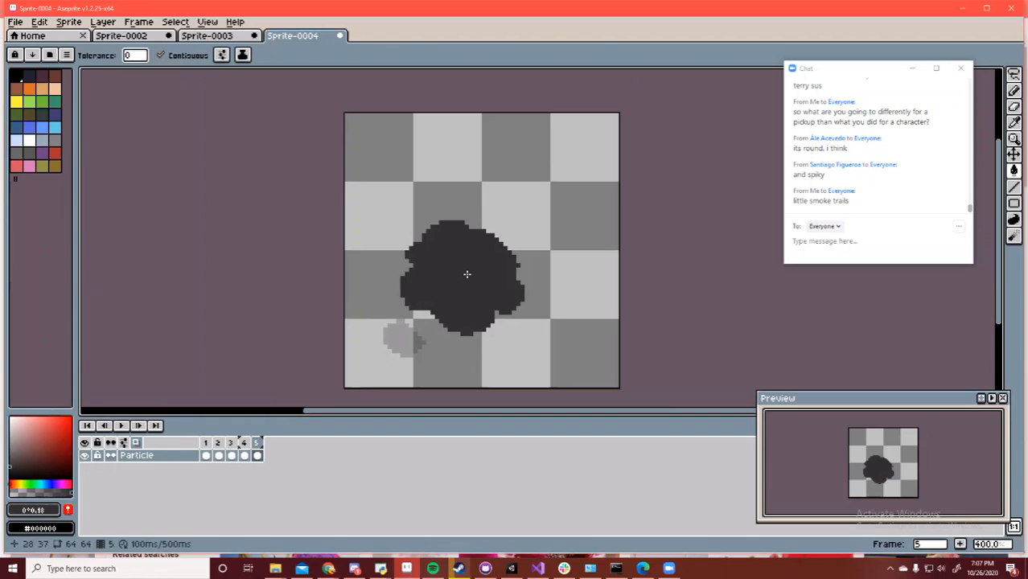
Move the large cloud on frame 5 about 4 pixels right and 6 pixels up
key(b)
key(v)
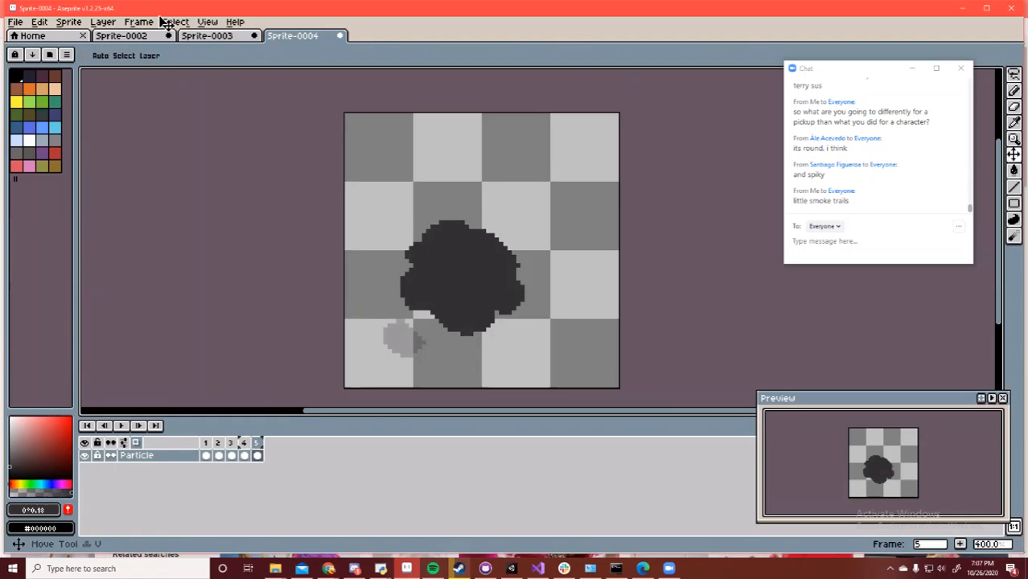
drag(465, 276, 482, 251)
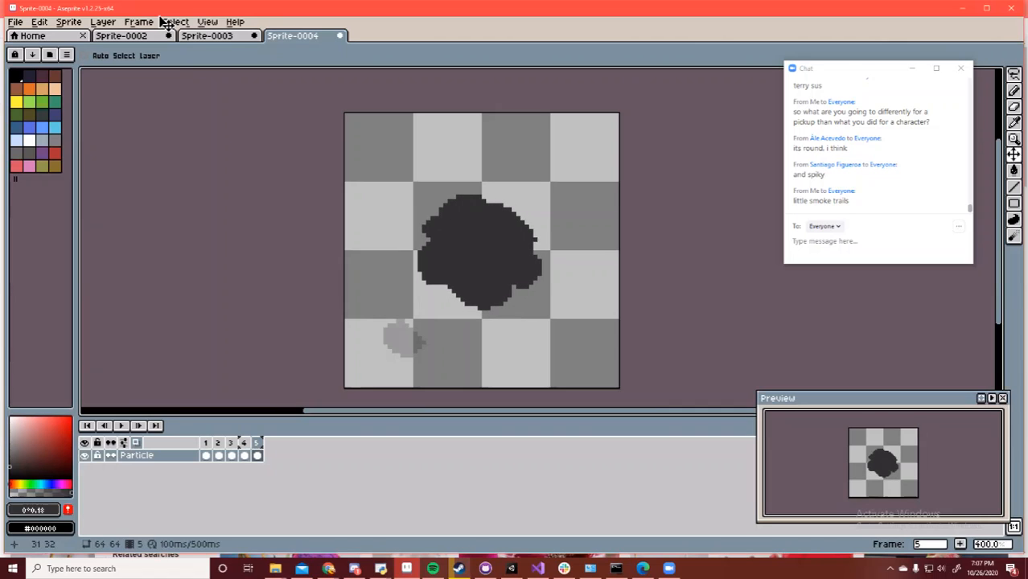
Add an empty sixth frame and draw a slightly larger lobed cloud over the onion-skinned one, filled dark grey
click(160, 19)
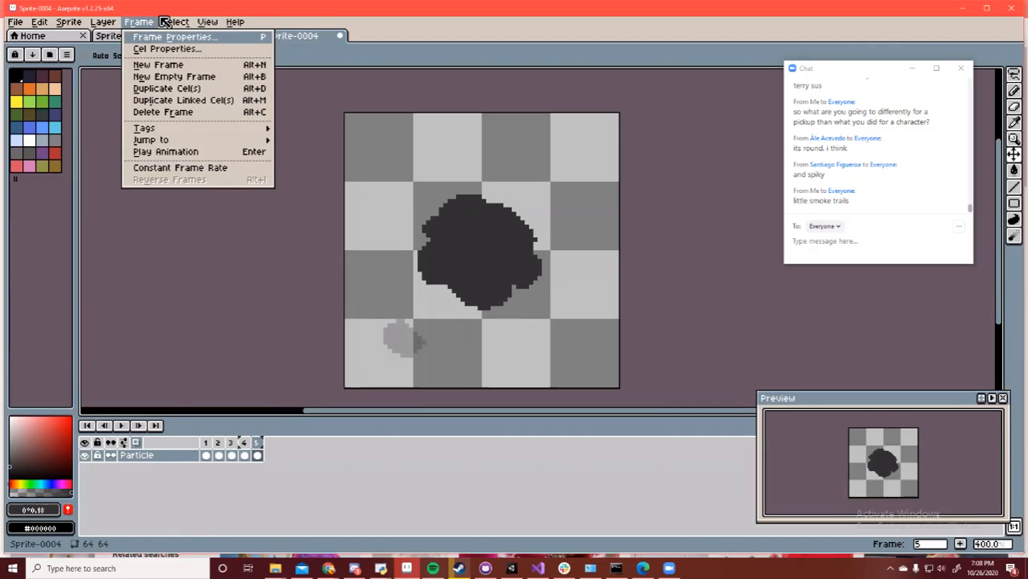
click(161, 77)
key(b)
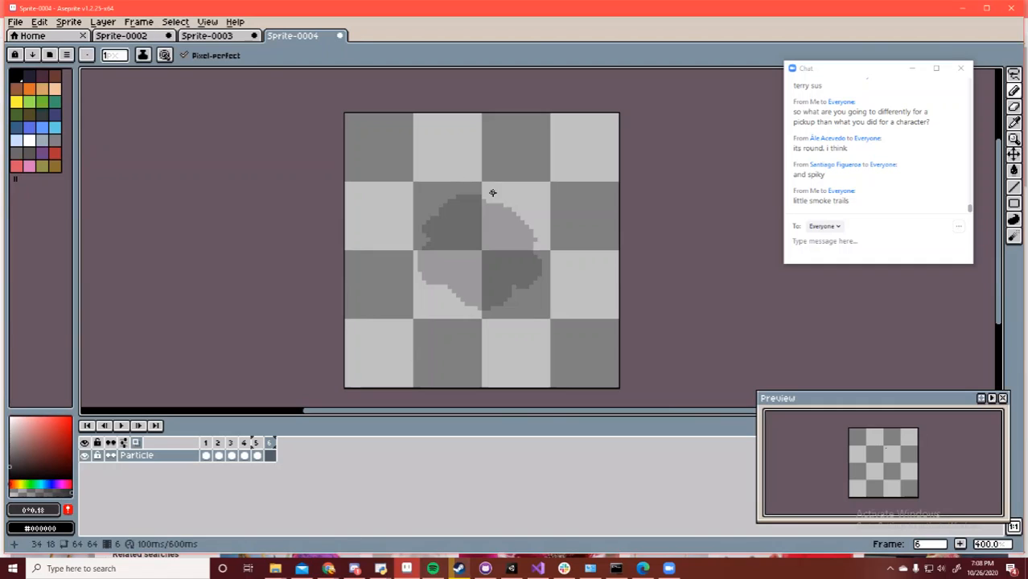
mouse_move(492, 198)
mouse_down()
mouse_move(427, 211)
mouse_move(442, 238)
mouse_move(428, 258)
mouse_move(462, 275)
mouse_move(433, 234)
mouse_move(419, 244)
mouse_move(426, 274)
mouse_move(452, 270)
mouse_move(458, 295)
mouse_move(486, 304)
mouse_move(513, 272)
mouse_move(527, 279)
mouse_move(544, 250)
mouse_move(535, 214)
mouse_move(493, 195)
mouse_up()
key(ctrl+z)
key(g)
click(490, 222)
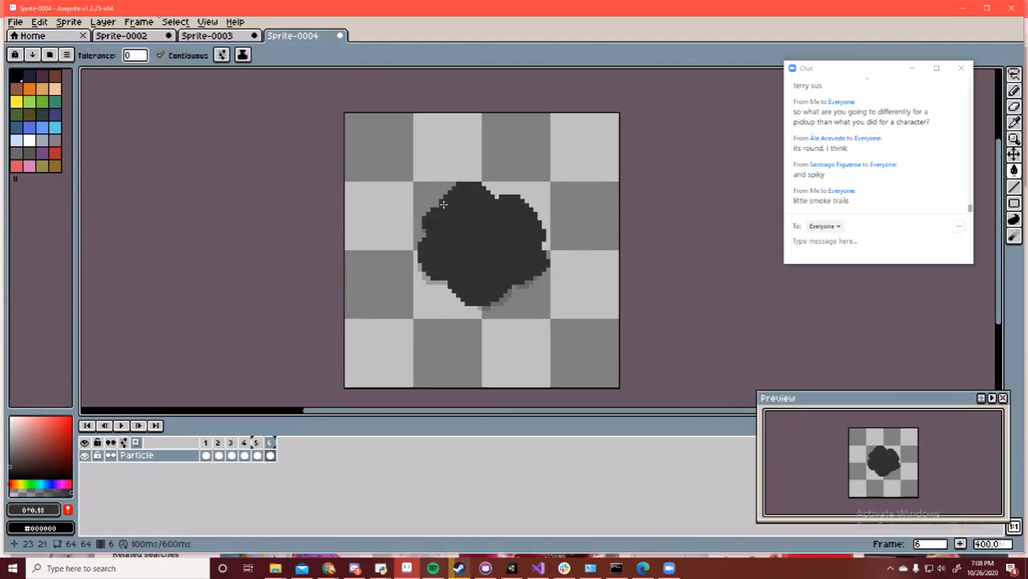
click(153, 21)
key(Down)
key(Down)
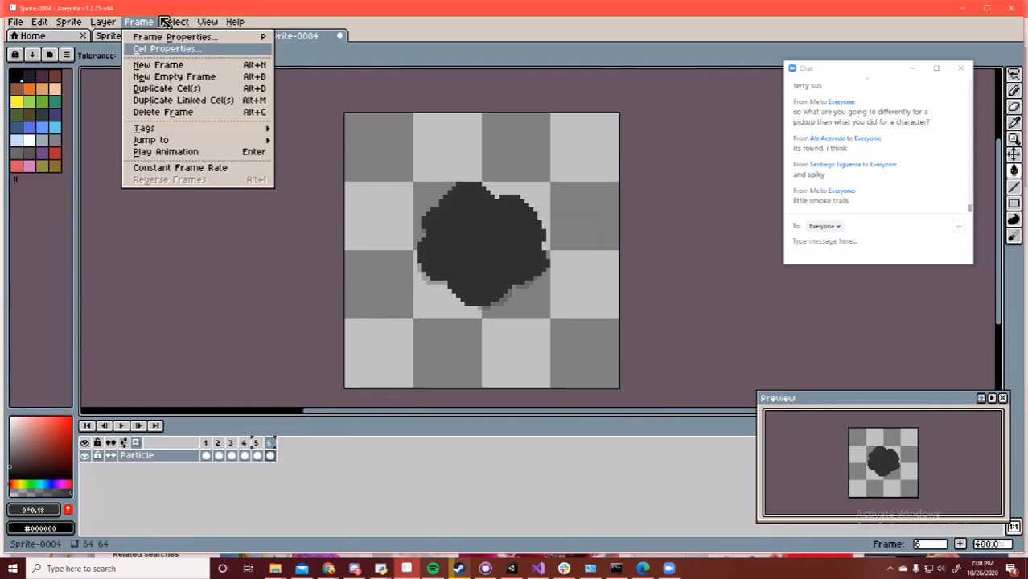
key(Down)
key(Down)
key(Down)
key(Down)
key(Up)
key(Up)
key(Down)
key(Down)
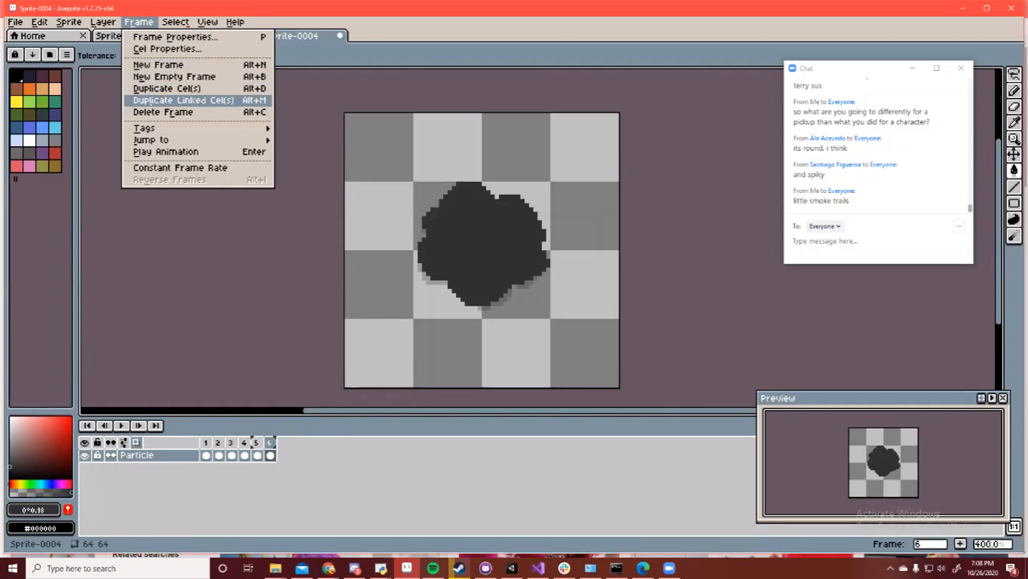
key(Down)
key(Down)
key(Down)
key(Escape)
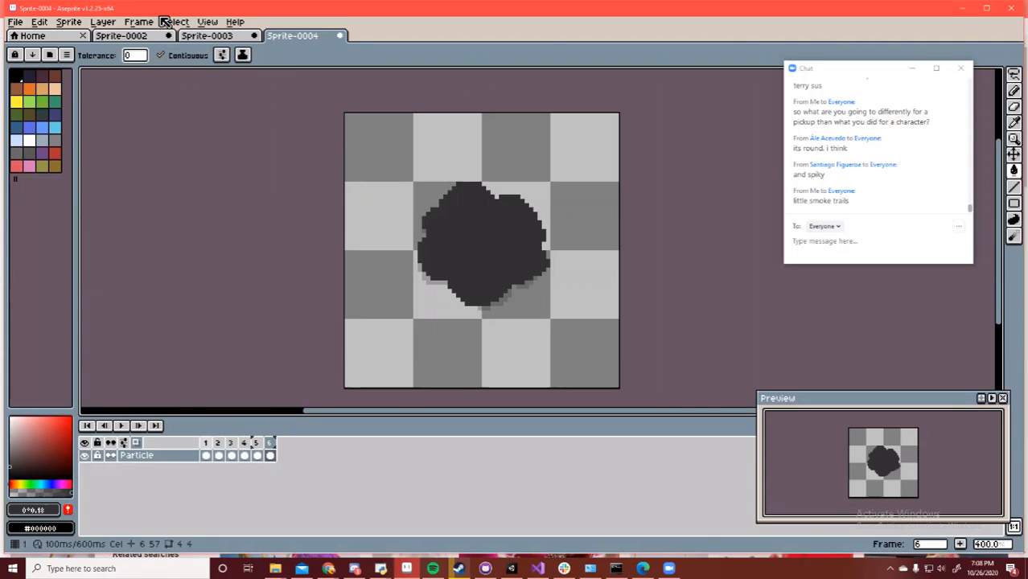
Step back and forth through the frames, comparing the small puff on frame 4 with the large cloud on frame 5
key(Home)
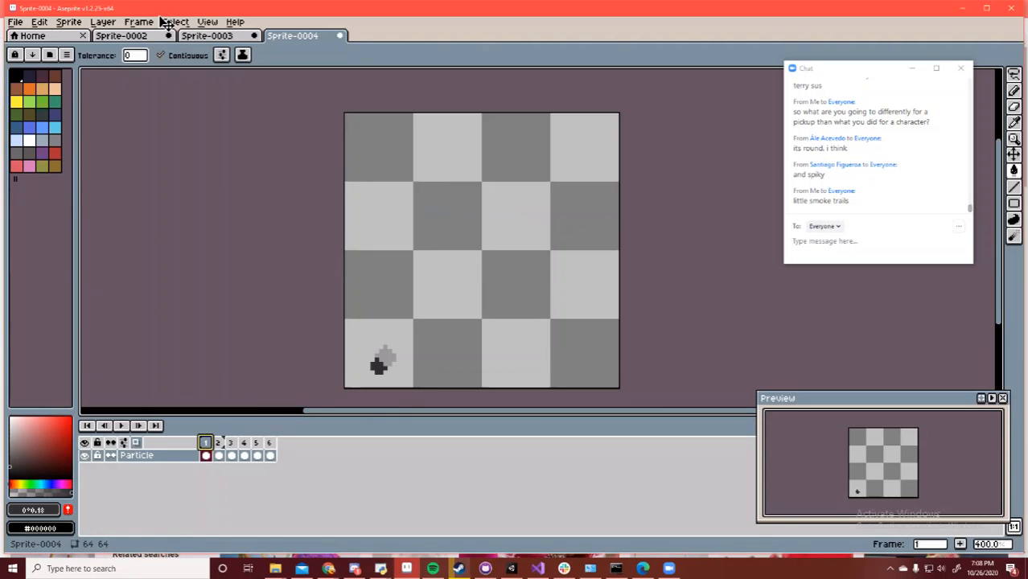
double_click(231, 442)
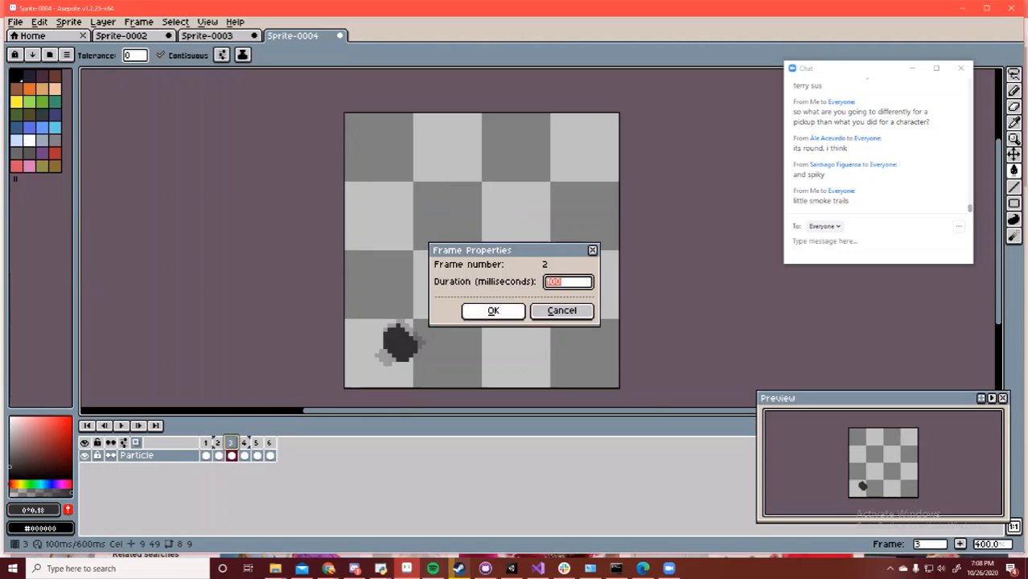
click(593, 251)
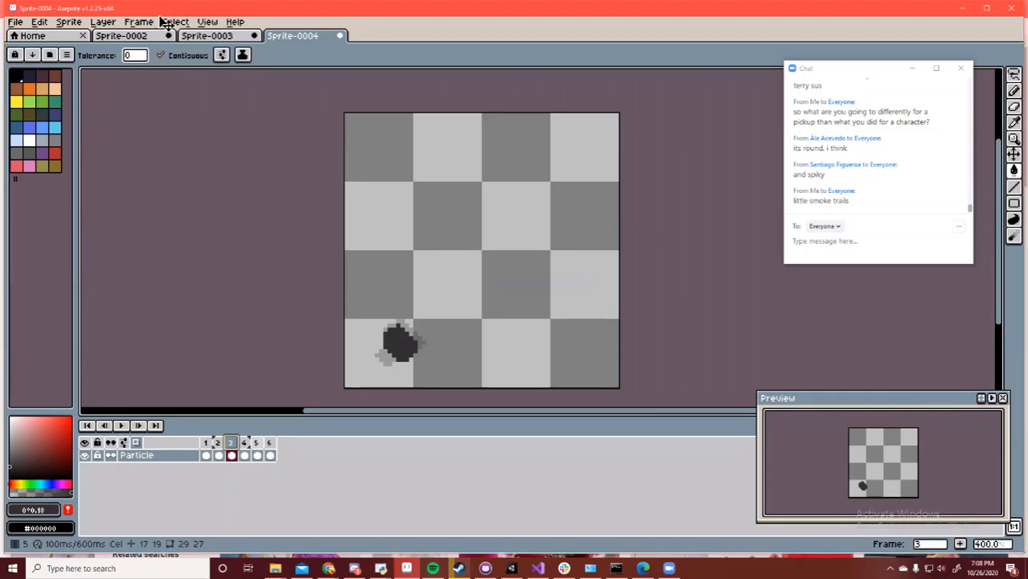
click(256, 456)
click(244, 455)
key(Right)
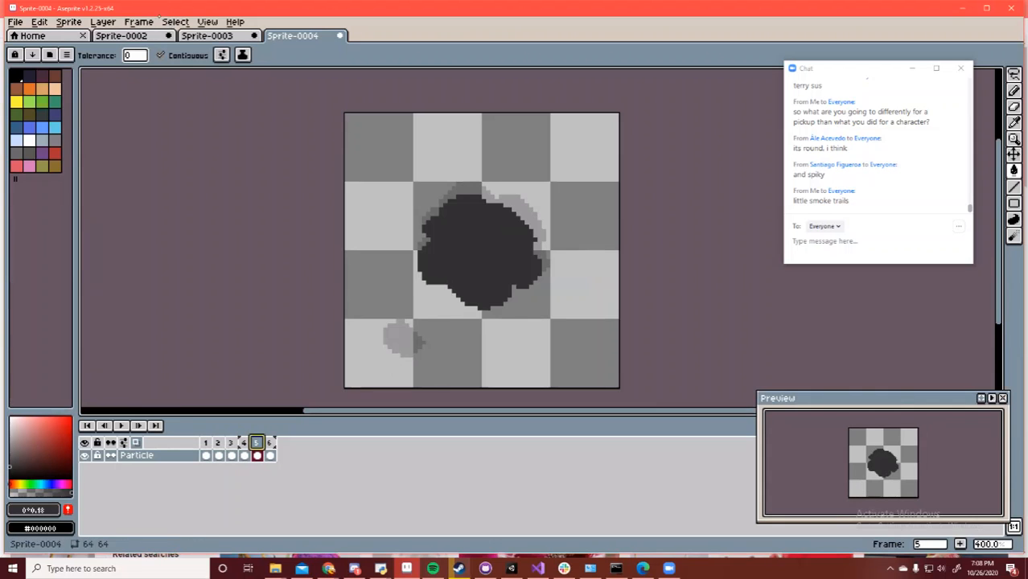
key(Left)
key(Right)
key(Left)
key(Right)
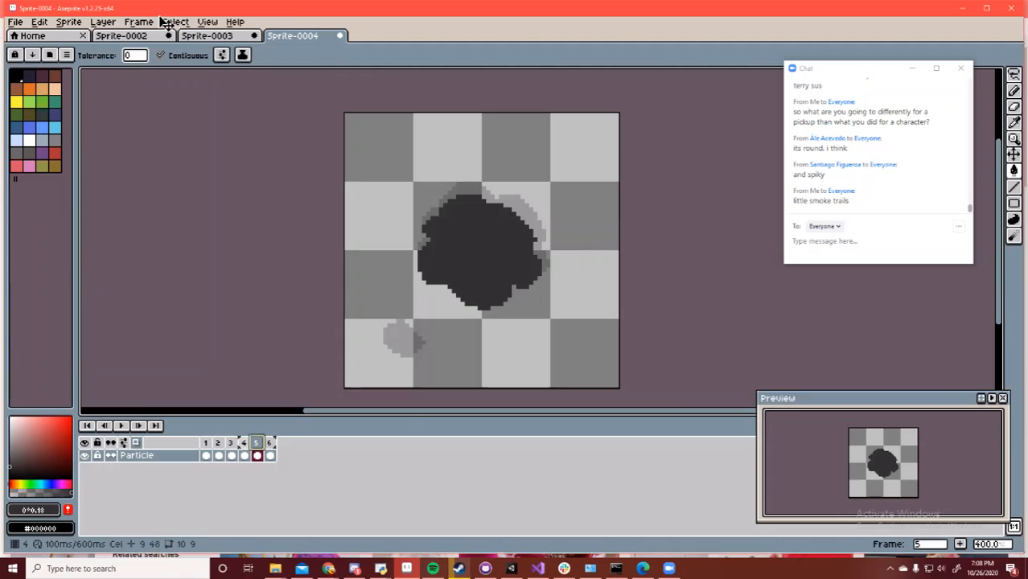
key(Left)
key(Right)
key(Left)
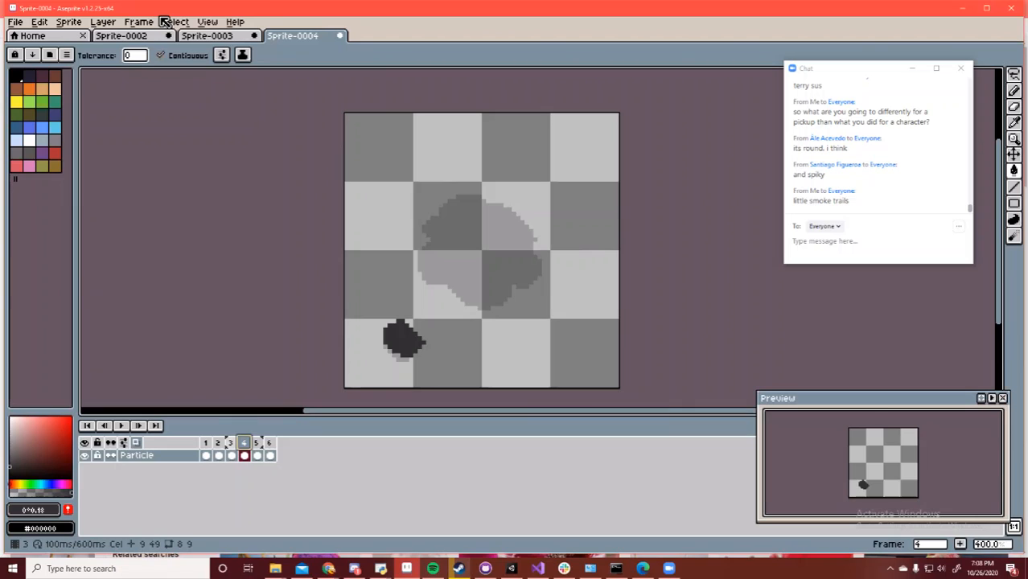
key(Left)
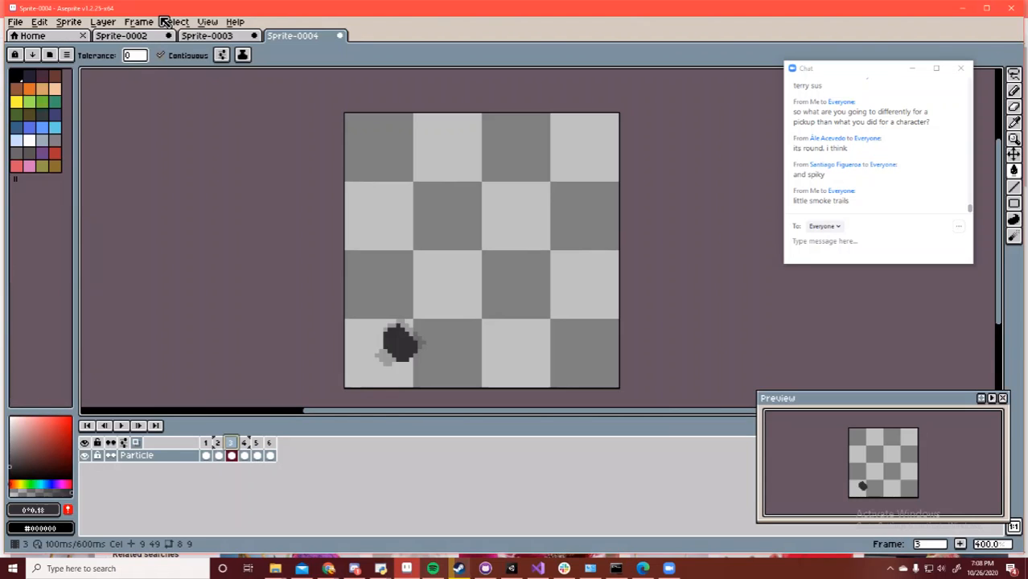
key(Right)
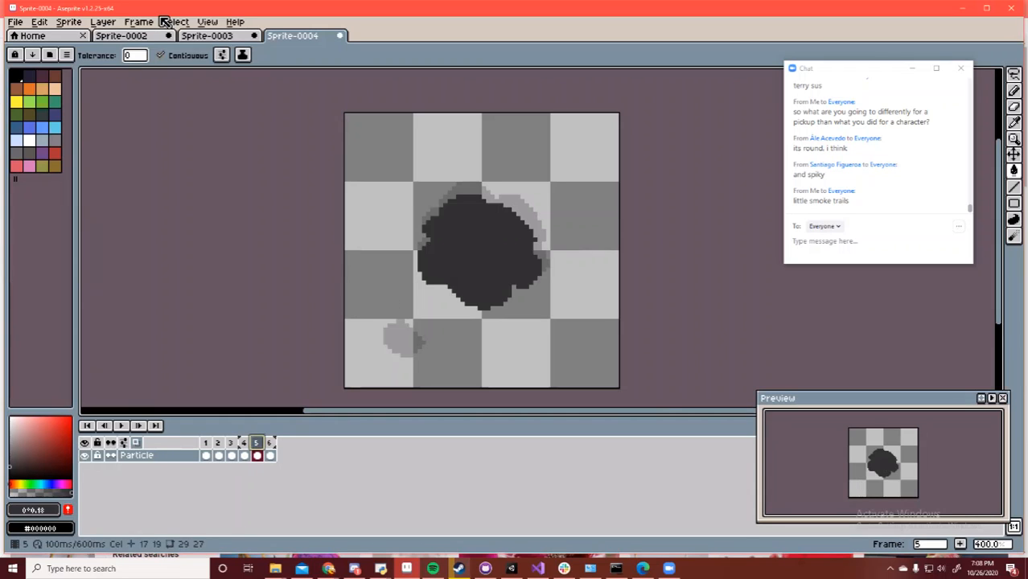
key(Right)
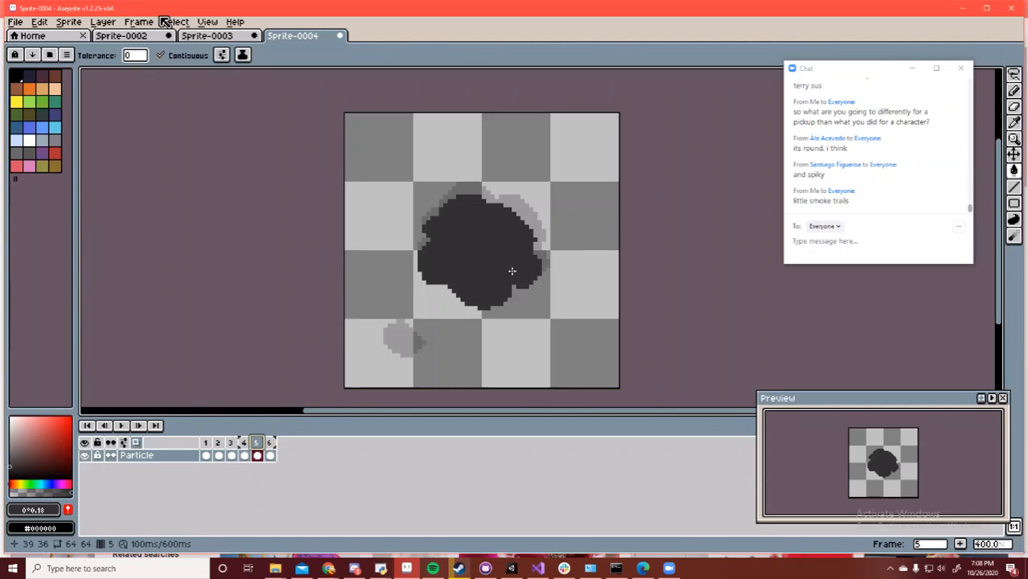
key(Left)
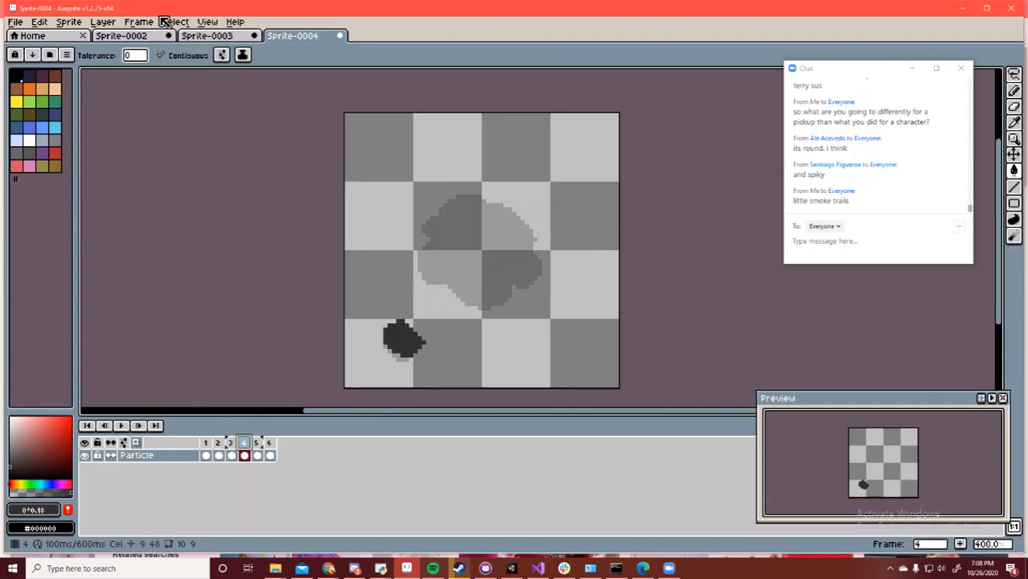
Try a bucket fill in the empty area of frame 4, undo it, and play the animation
click(430, 279)
key(ctrl+z)
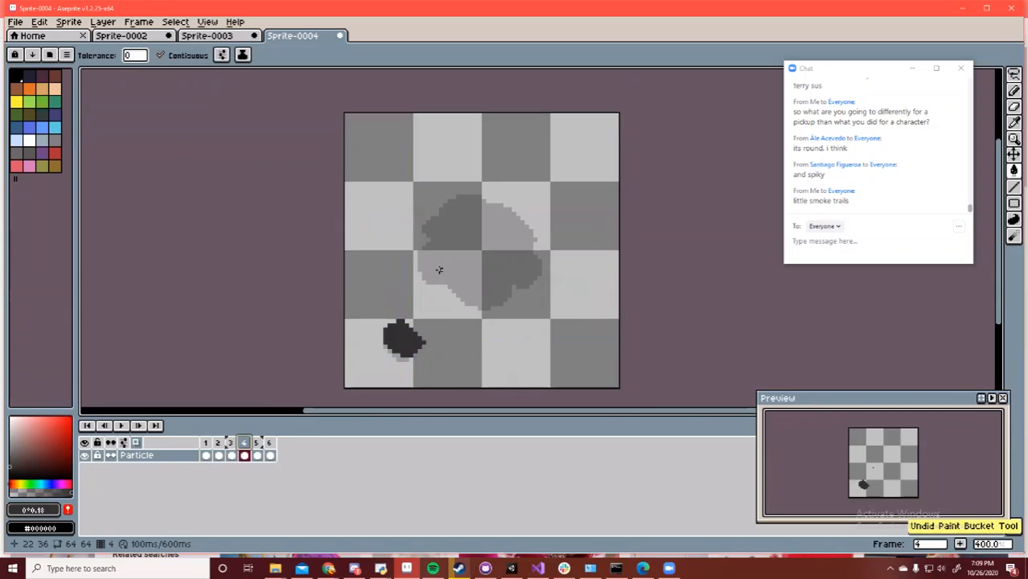
key(b)
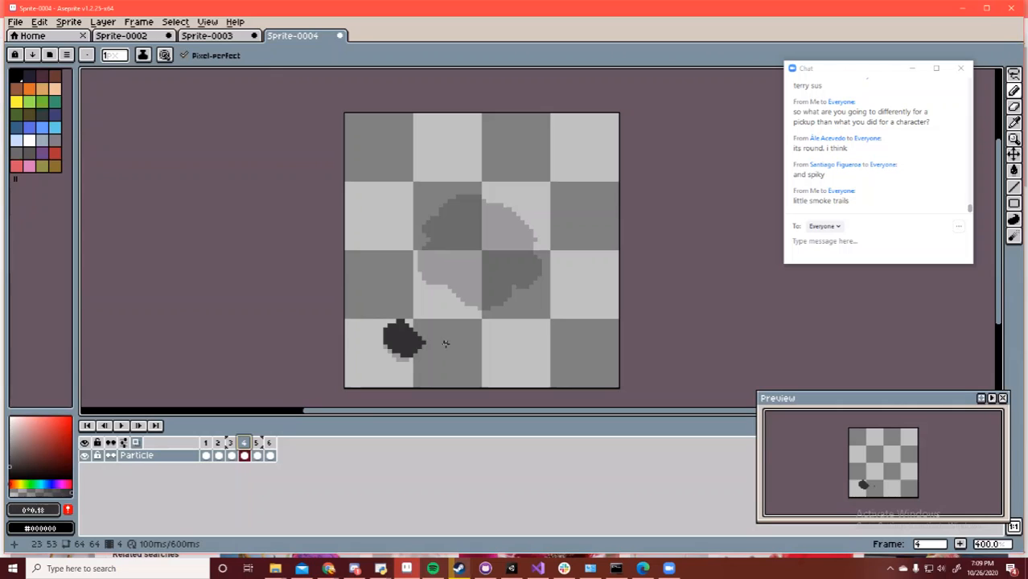
key(Return)
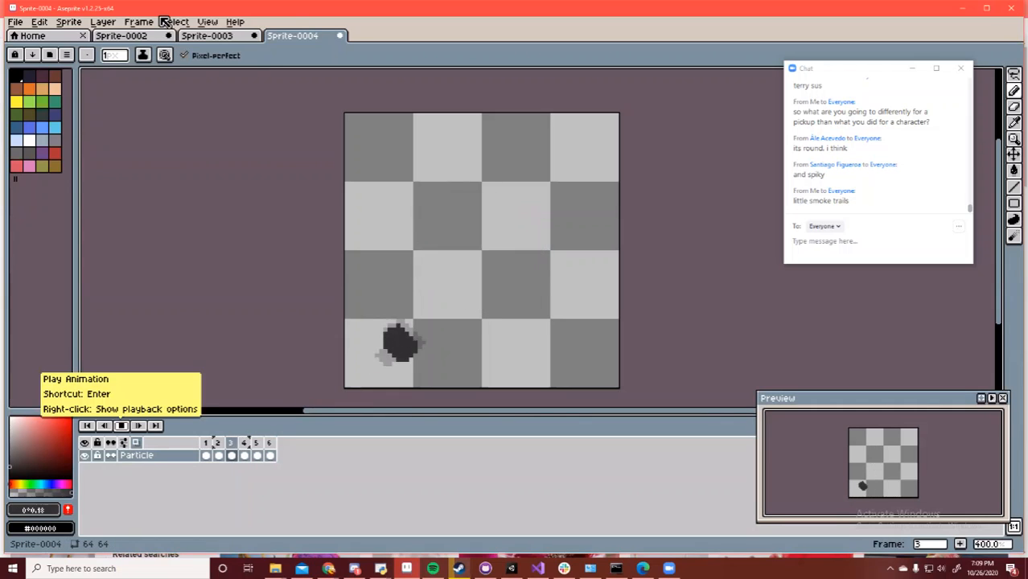
key(Return)
Add an empty seventh frame after frame 6
key(Right)
key(Right)
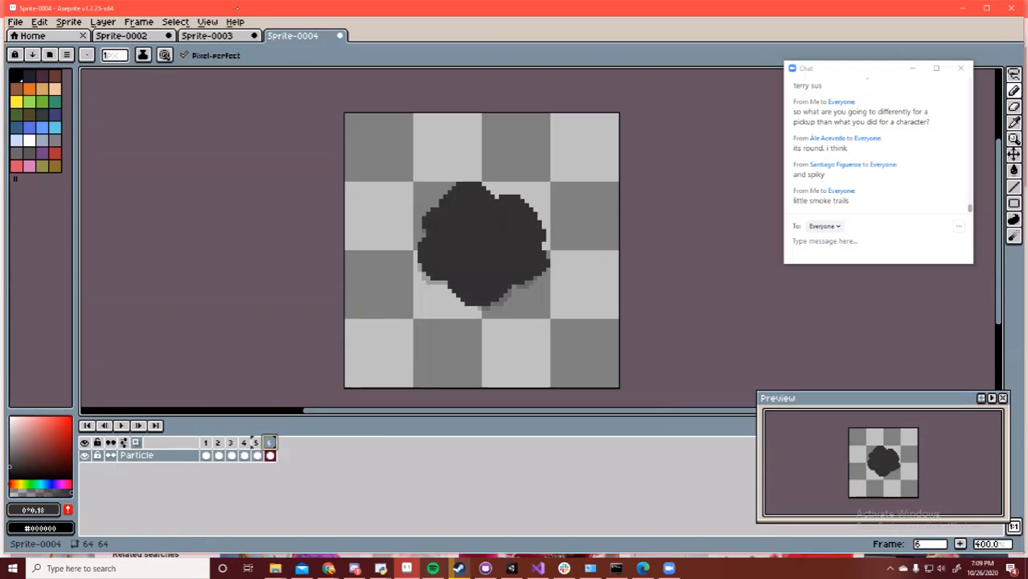
key(alt+r)
key(Down)
key(Down)
key(Down)
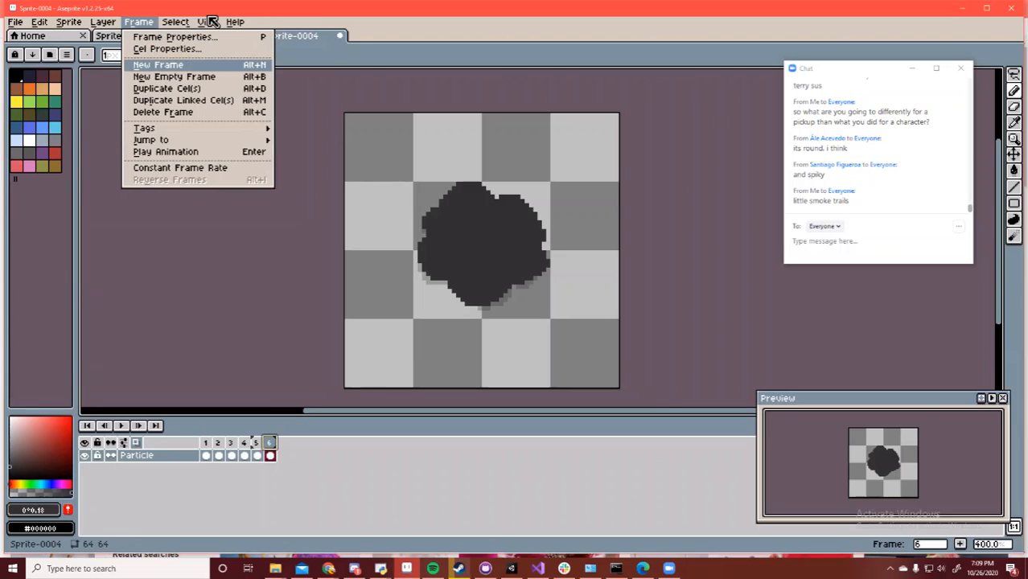
key(Down)
key(Return)
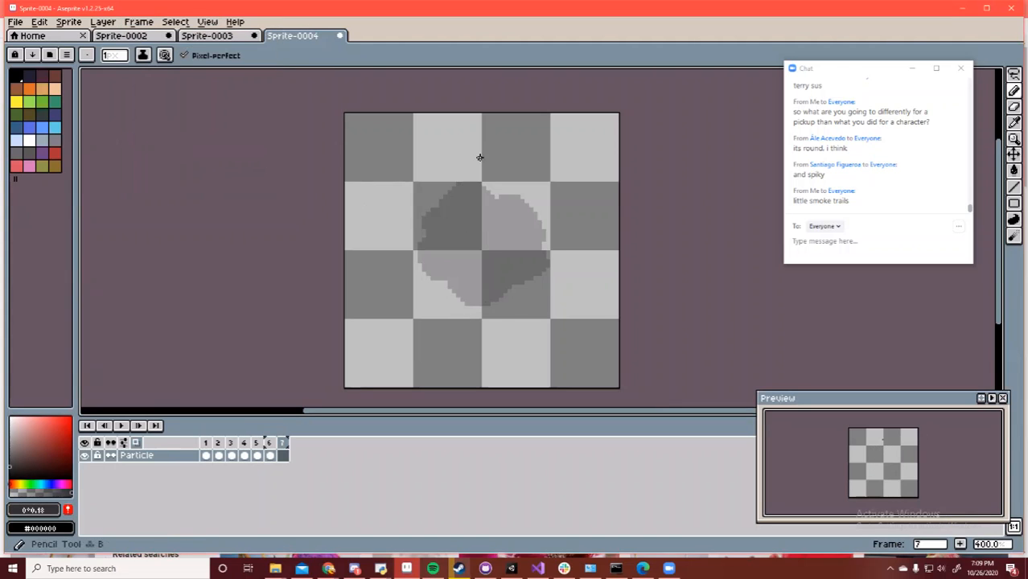
Outline five rounded lobes around the edge of the onion-skinned cloud on frame 7
mouse_move(461, 162)
mouse_down()
mouse_move(437, 178)
mouse_move(440, 193)
mouse_move(456, 201)
mouse_move(437, 186)
mouse_move(462, 161)
mouse_move(518, 194)
mouse_move(555, 188)
mouse_move(569, 213)
mouse_move(544, 240)
mouse_up()
key(ctrl+z)
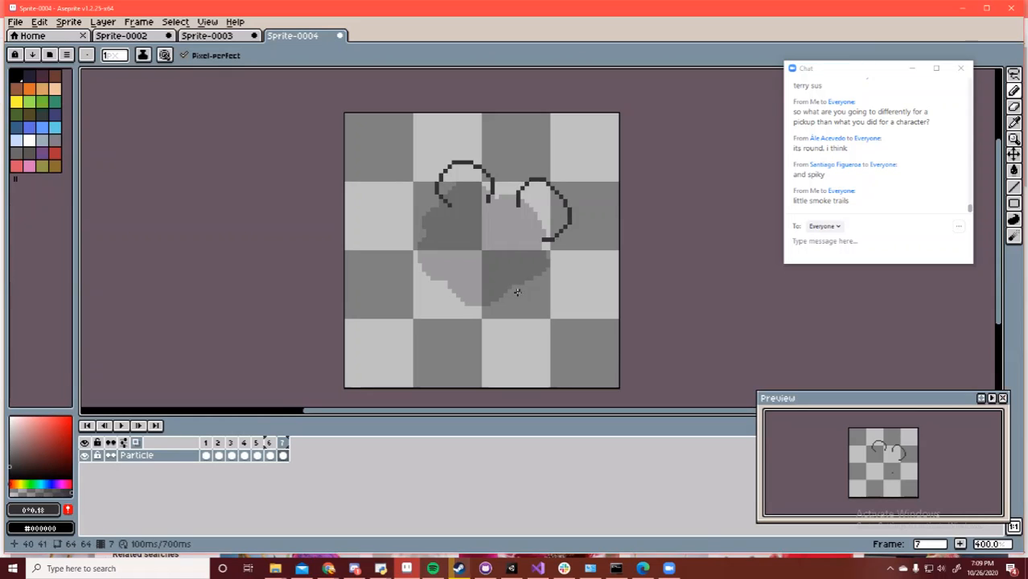
mouse_move(518, 292)
mouse_down()
mouse_move(547, 304)
mouse_move(561, 280)
mouse_move(540, 259)
mouse_up()
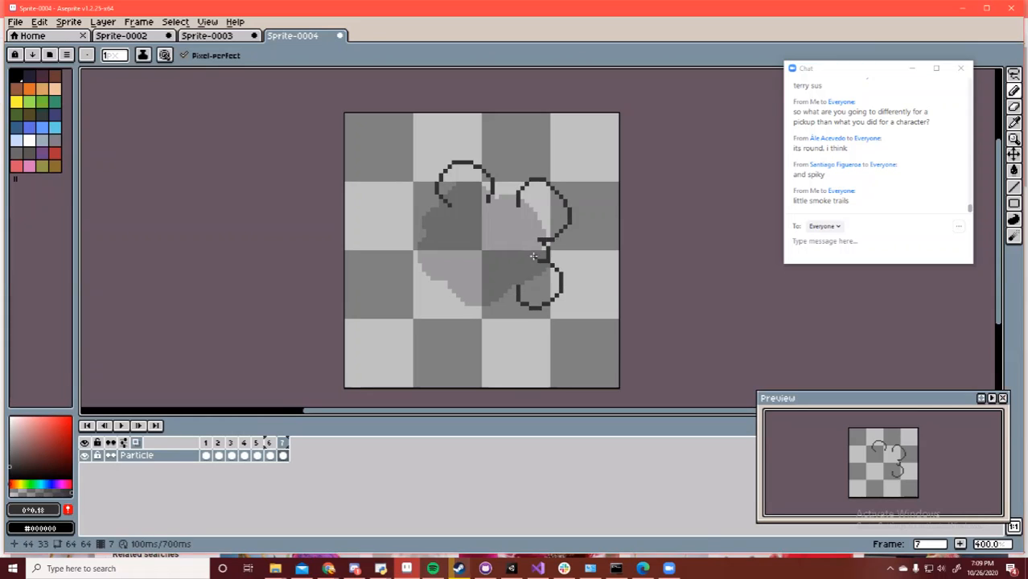
mouse_move(463, 298)
mouse_down()
mouse_move(466, 339)
mouse_move(499, 308)
mouse_up()
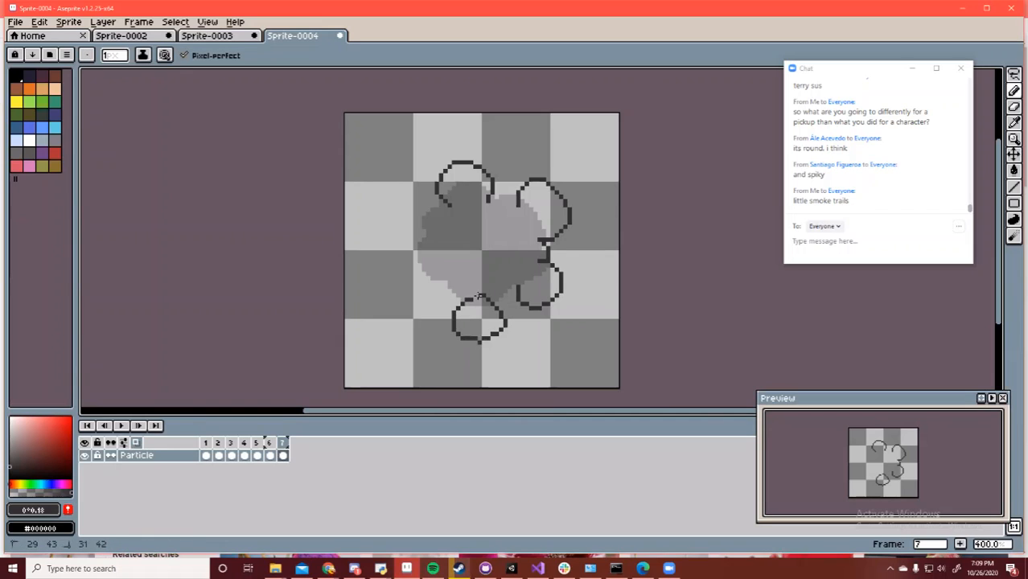
drag(437, 266, 407, 269)
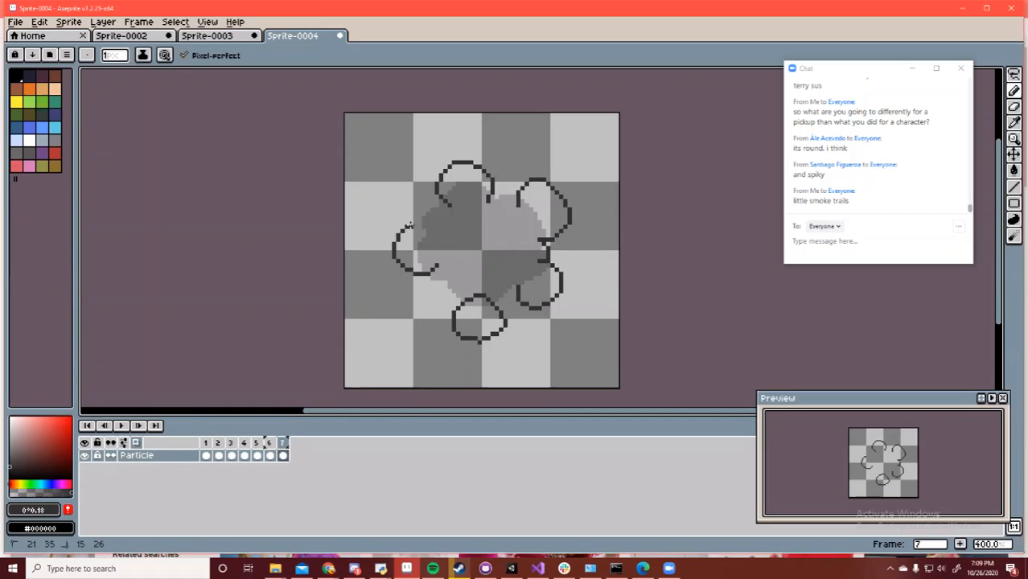
Join the lobes on frame 7 into one closed cloud outline and fill it dark grey
mouse_move(410, 226)
mouse_down()
mouse_move(444, 235)
mouse_move(434, 228)
mouse_move(451, 202)
mouse_up()
mouse_move(437, 270)
mouse_down()
mouse_move(501, 294)
mouse_move(495, 300)
mouse_move(518, 275)
mouse_up()
drag(489, 198, 519, 183)
key(g)
click(509, 238)
click(499, 313)
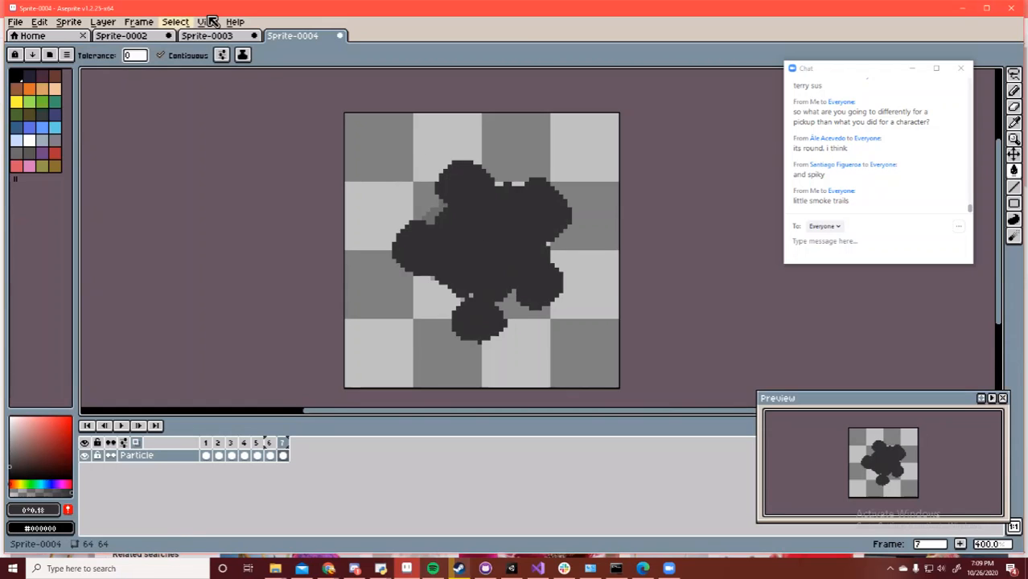
Add an empty eighth frame and outline five separate round puffs plus a tiny one around the onion-skinned cloud
click(138, 21)
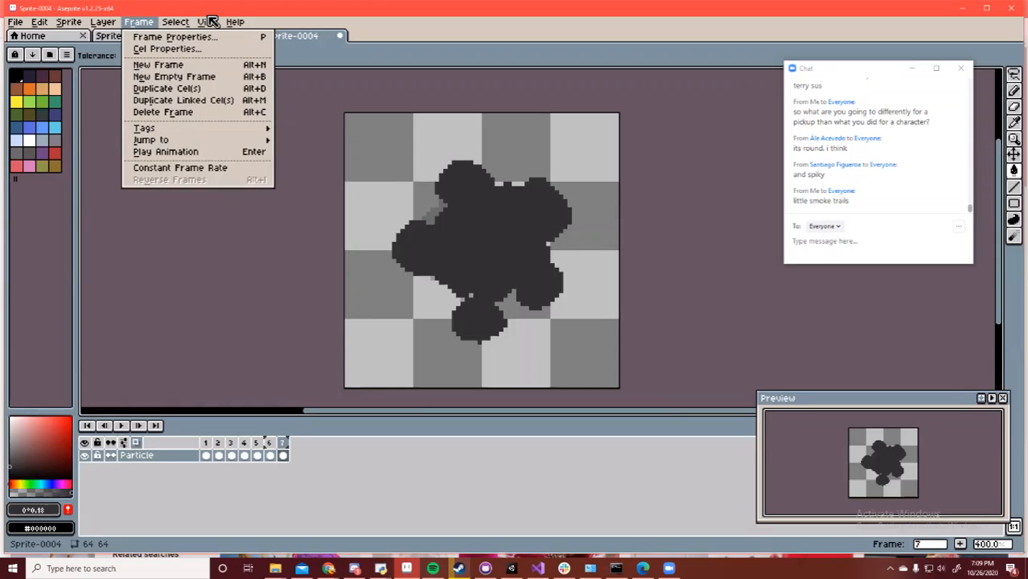
click(174, 76)
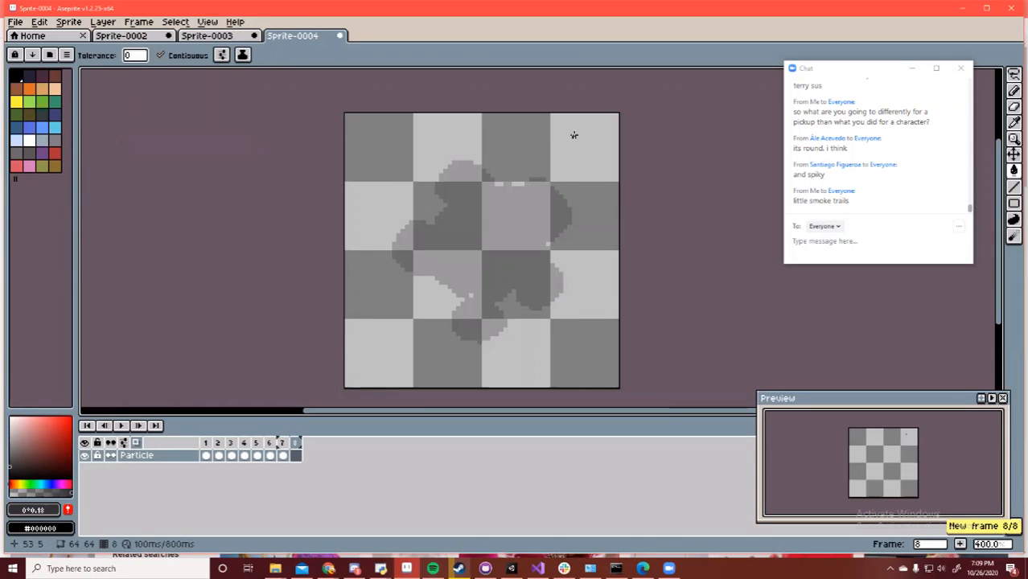
key(b)
mouse_move(565, 154)
mouse_down()
mouse_move(540, 197)
mouse_move(559, 212)
mouse_move(591, 191)
mouse_move(566, 154)
mouse_up()
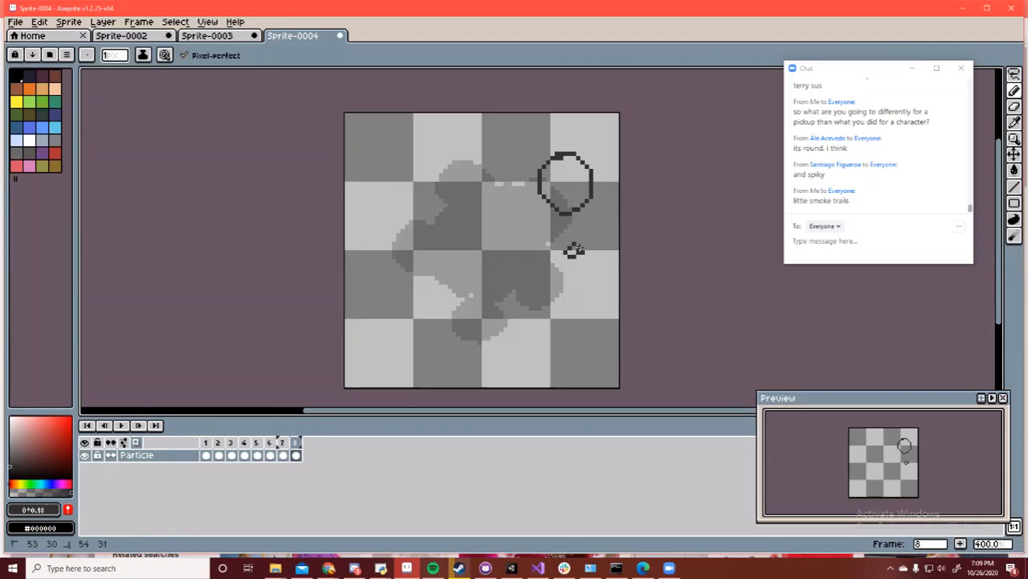
drag(571, 290, 563, 291)
drag(559, 330, 567, 291)
mouse_move(473, 312)
mouse_down()
mouse_move(449, 341)
mouse_move(484, 363)
mouse_move(510, 340)
mouse_move(498, 315)
mouse_move(459, 321)
mouse_move(475, 348)
mouse_move(513, 328)
mouse_move(481, 305)
mouse_up()
key(ctrl+z)
mouse_move(394, 206)
mouse_down()
mouse_move(383, 240)
mouse_move(416, 250)
mouse_move(398, 196)
mouse_up()
mouse_move(448, 128)
mouse_down()
mouse_move(456, 167)
mouse_move(482, 146)
mouse_move(447, 121)
mouse_up()
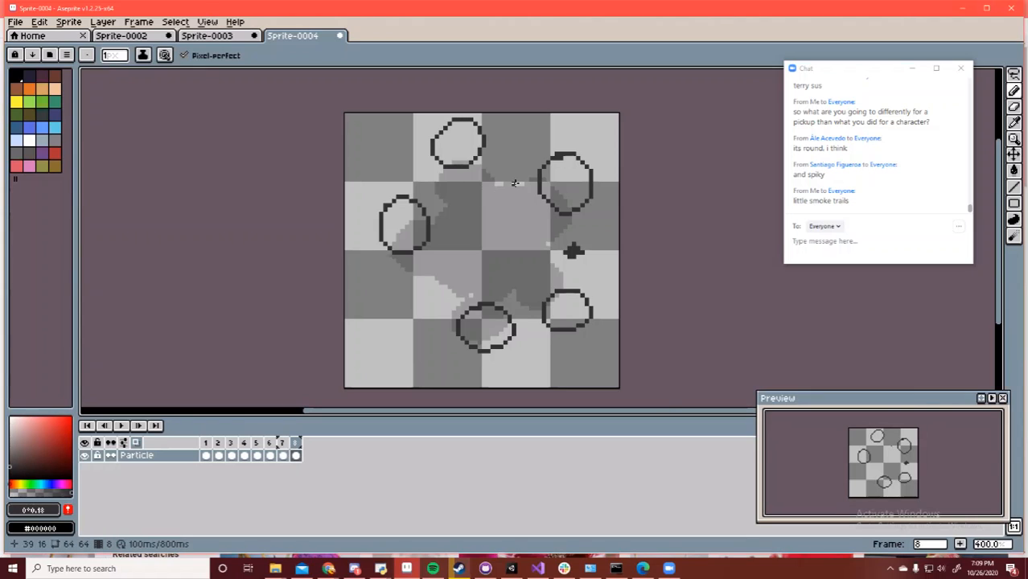
Outline a smaller lobed cloud in the centre of frame 8 and fill it and the five round puffs dark grey
mouse_move(505, 198)
mouse_down()
mouse_move(515, 193)
mouse_move(532, 221)
mouse_move(523, 235)
mouse_up()
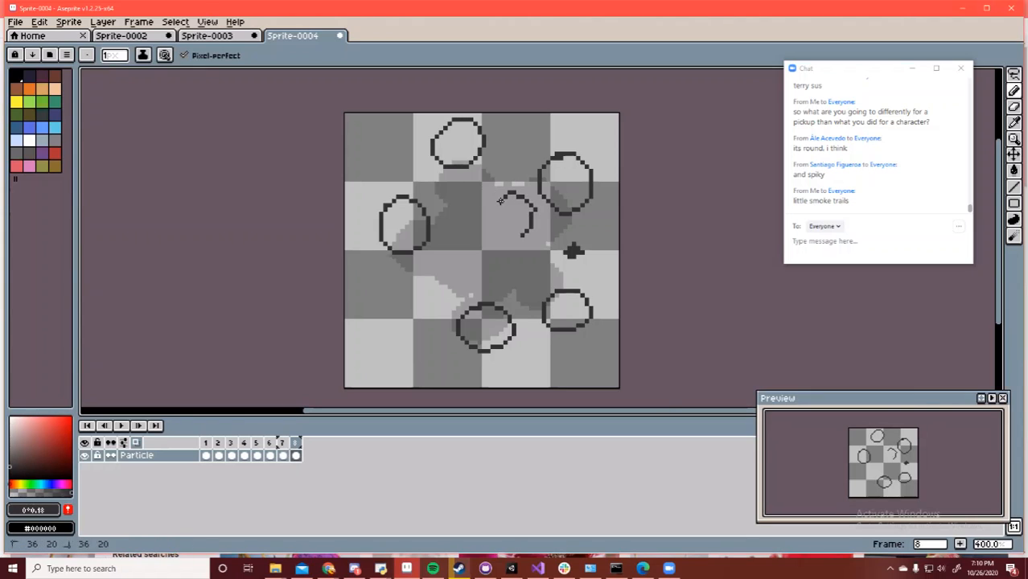
mouse_move(453, 197)
mouse_down()
mouse_move(441, 241)
mouse_move(457, 254)
mouse_move(454, 268)
mouse_move(480, 265)
mouse_move(482, 278)
mouse_move(518, 283)
mouse_move(533, 225)
mouse_up()
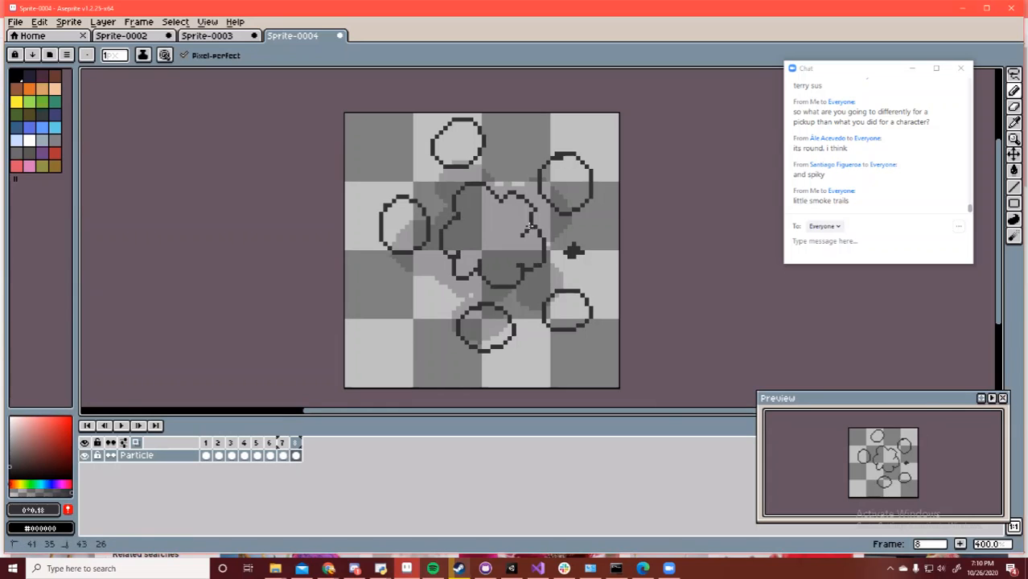
key(g)
click(517, 228)
click(457, 143)
click(566, 184)
click(402, 227)
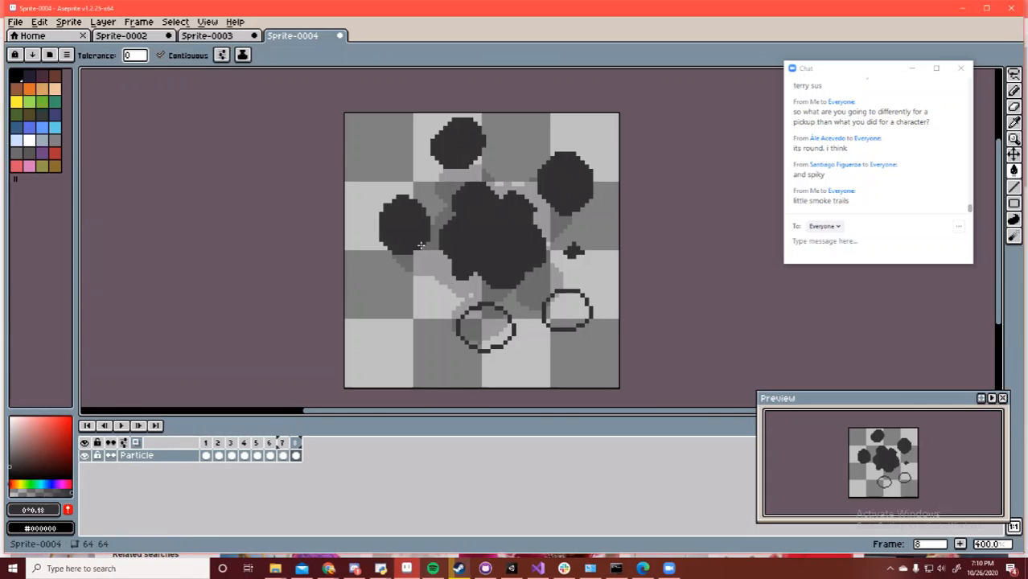
click(489, 325)
click(575, 310)
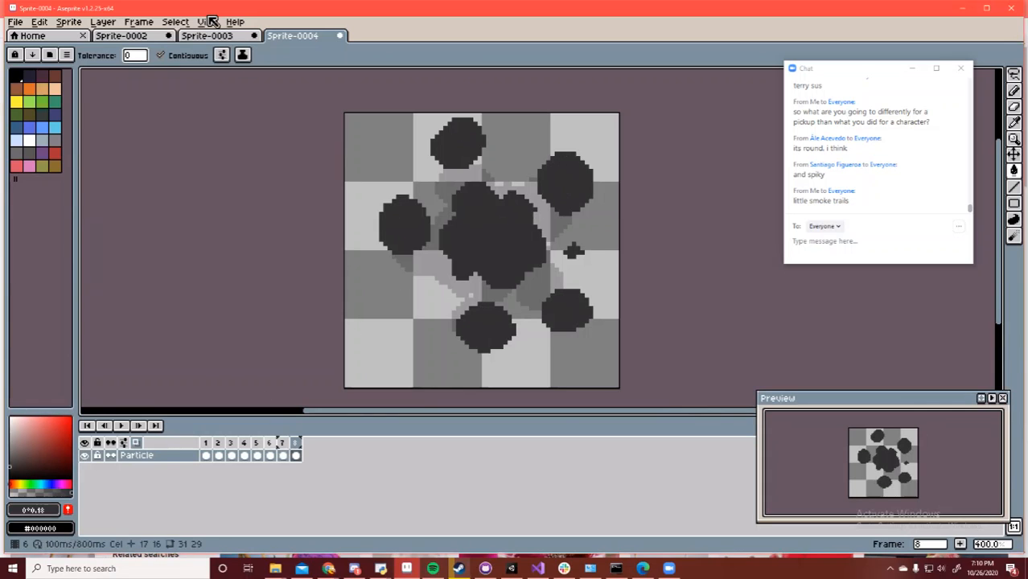
Flip between frames 7 and 8 to compare the joined cloud with the separated puffs
key(comma)
key(period)
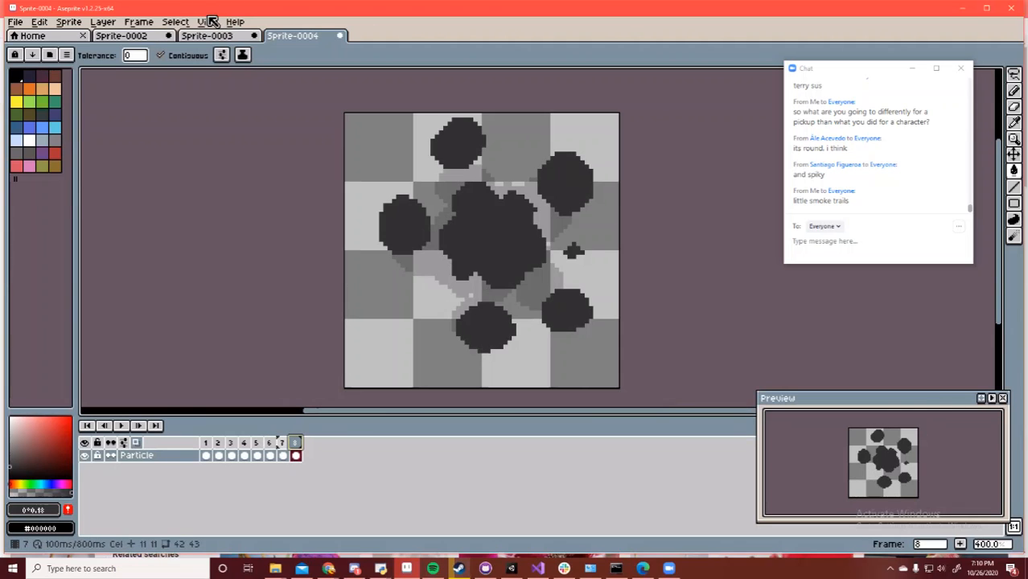
key(comma)
key(period)
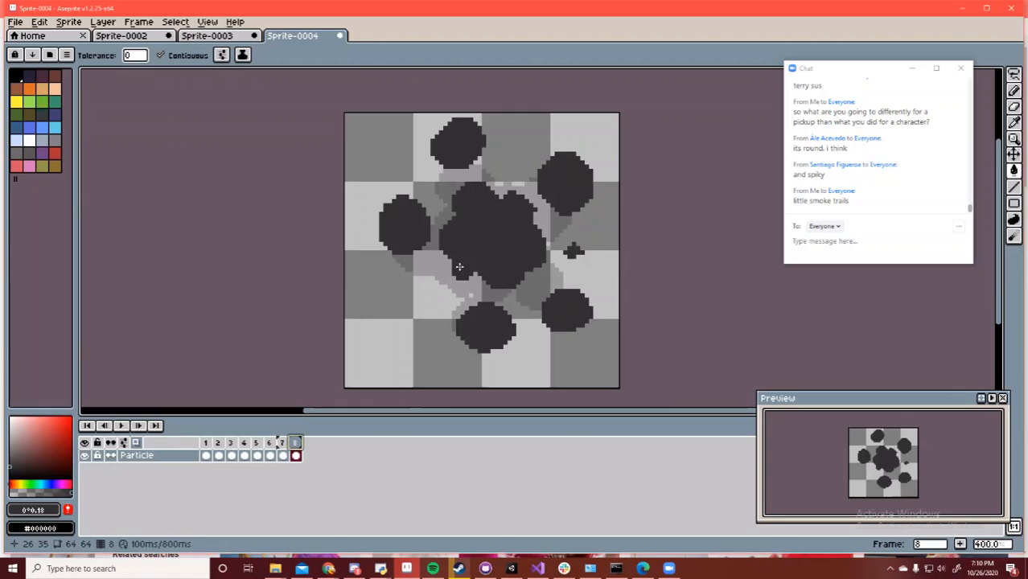
key(b)
mouse_move(454, 259)
mouse_down()
mouse_move(429, 270)
mouse_move(429, 283)
mouse_move(447, 267)
mouse_up()
key(ctrl+z)
key(ctrl+z)
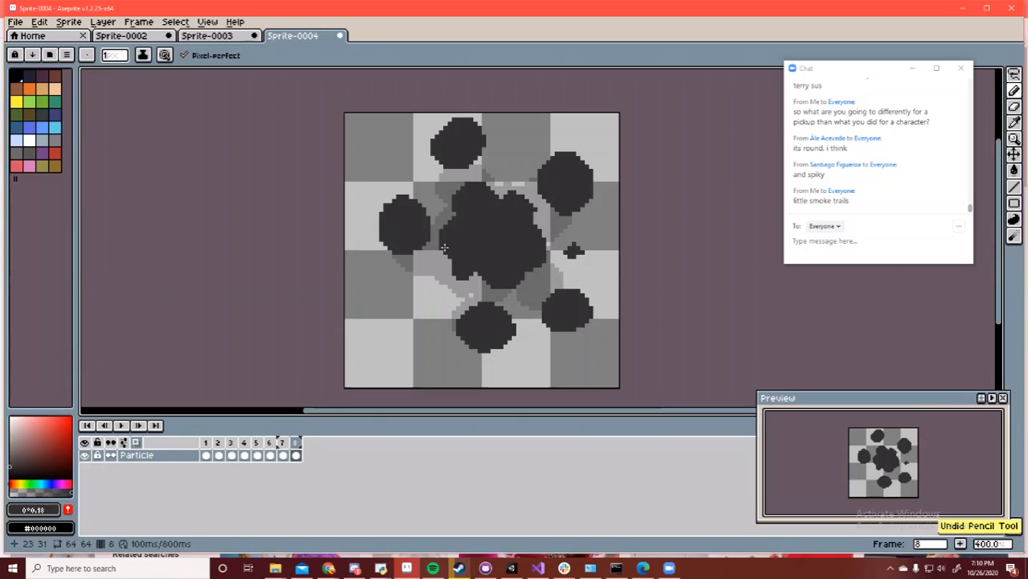
Draw small pointed tufts sticking out around the edge of the central cloud on frame 8
key(g)
key(b)
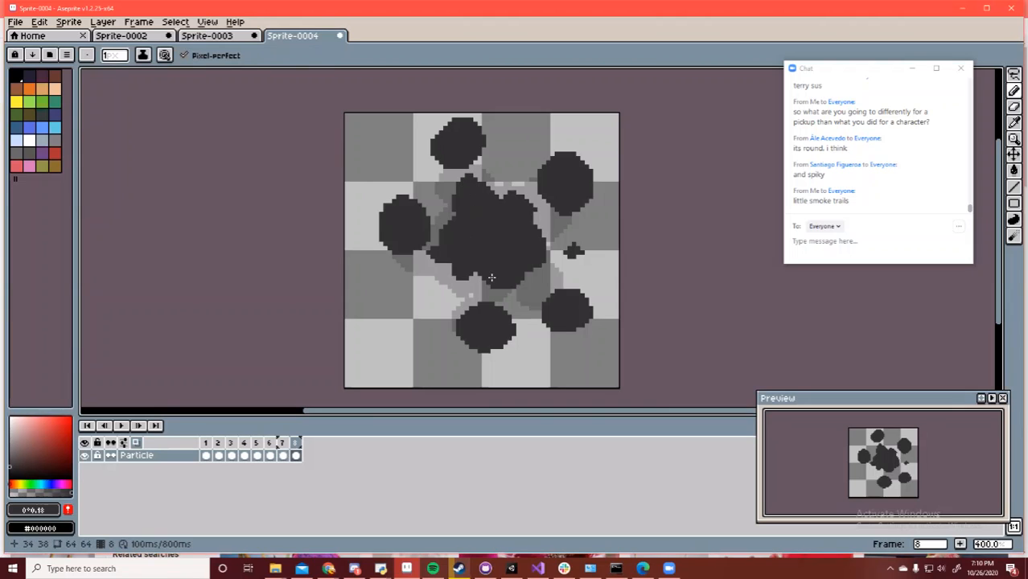
mouse_move(493, 275)
mouse_down()
mouse_move(505, 289)
mouse_move(532, 272)
mouse_up()
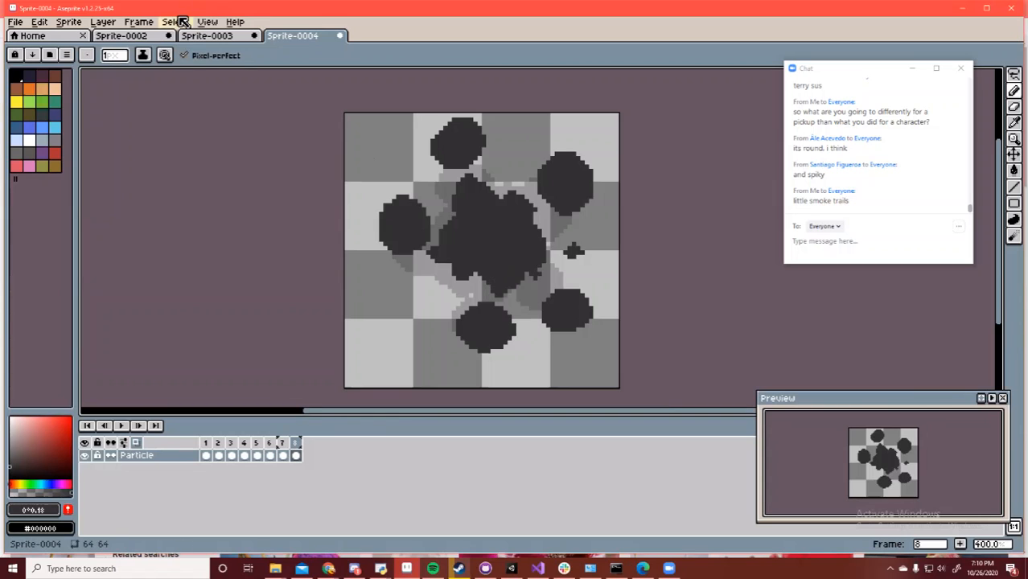
Add an empty ninth frame and outline five smaller puffs, each shifted outward from its onion-skinned puff
click(144, 22)
key(Down)
key(Down)
key(Down)
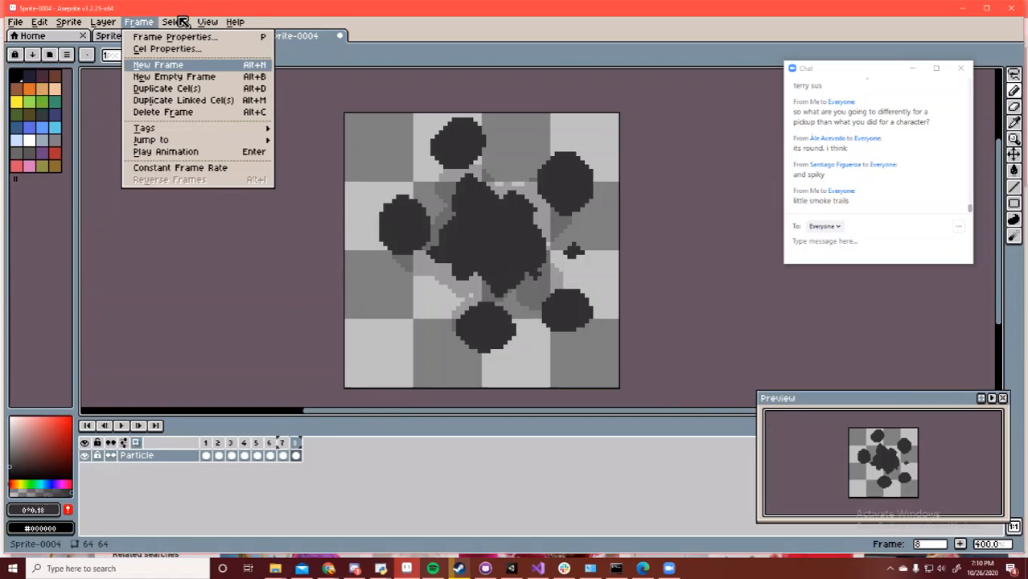
key(Return)
drag(382, 201, 365, 219)
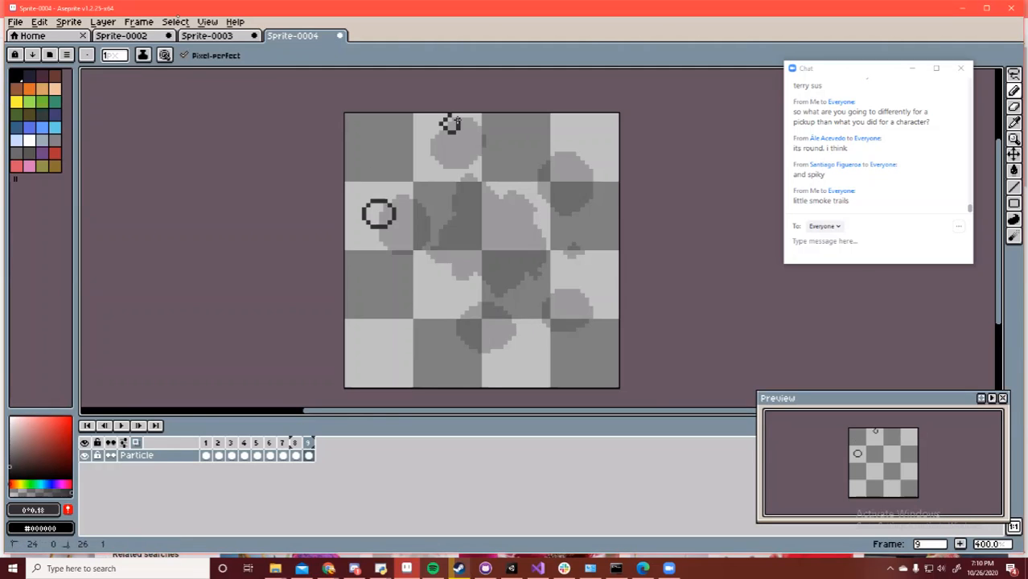
drag(603, 146, 605, 148)
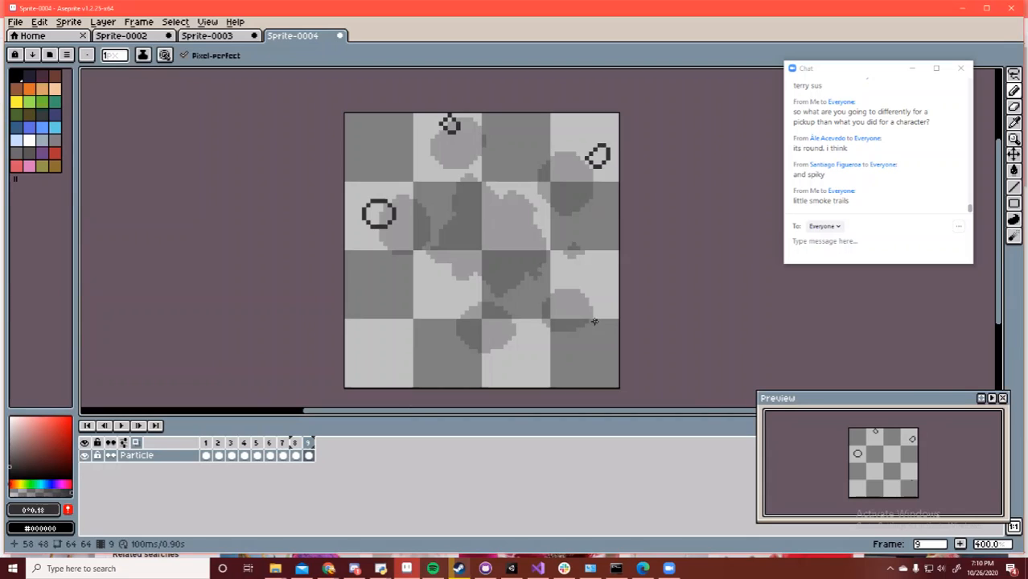
drag(595, 322, 584, 324)
mouse_move(487, 333)
mouse_down()
mouse_move(475, 354)
mouse_move(493, 334)
mouse_up()
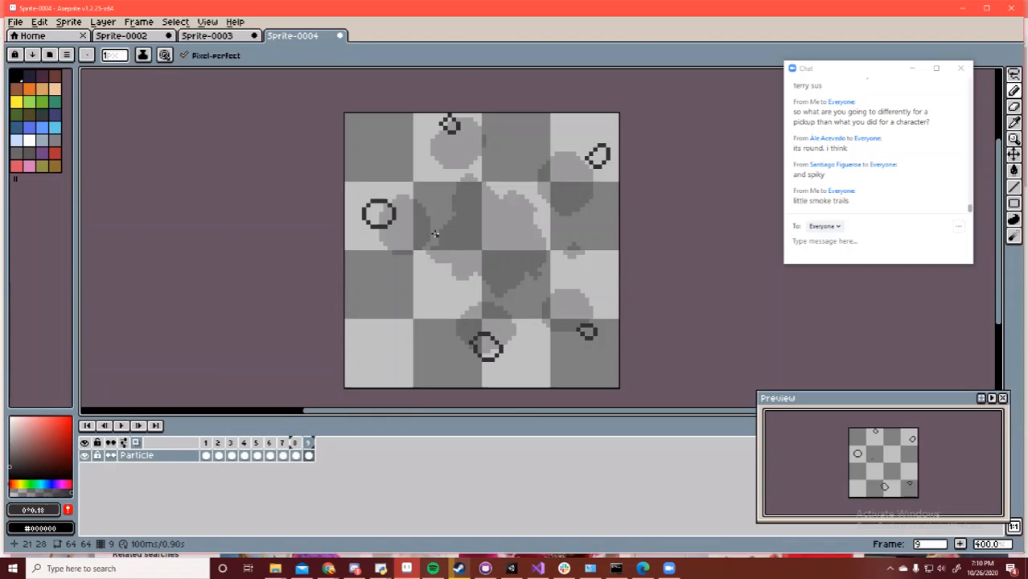
mouse_move(440, 231)
mouse_down()
mouse_move(407, 222)
mouse_move(438, 242)
mouse_move(435, 229)
mouse_up()
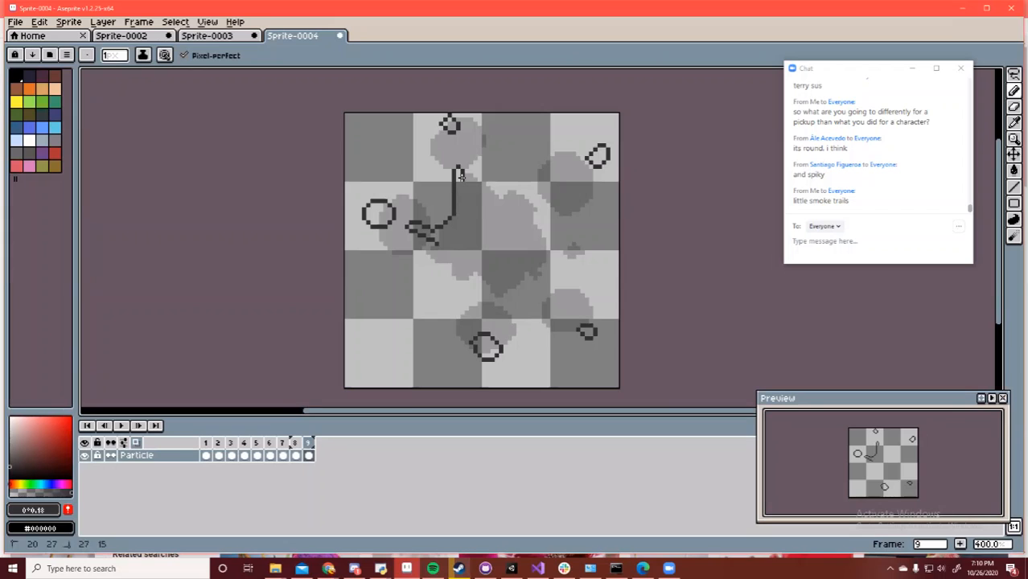
key(e)
mouse_move(487, 202)
mouse_down()
mouse_move(465, 173)
mouse_move(436, 229)
mouse_up()
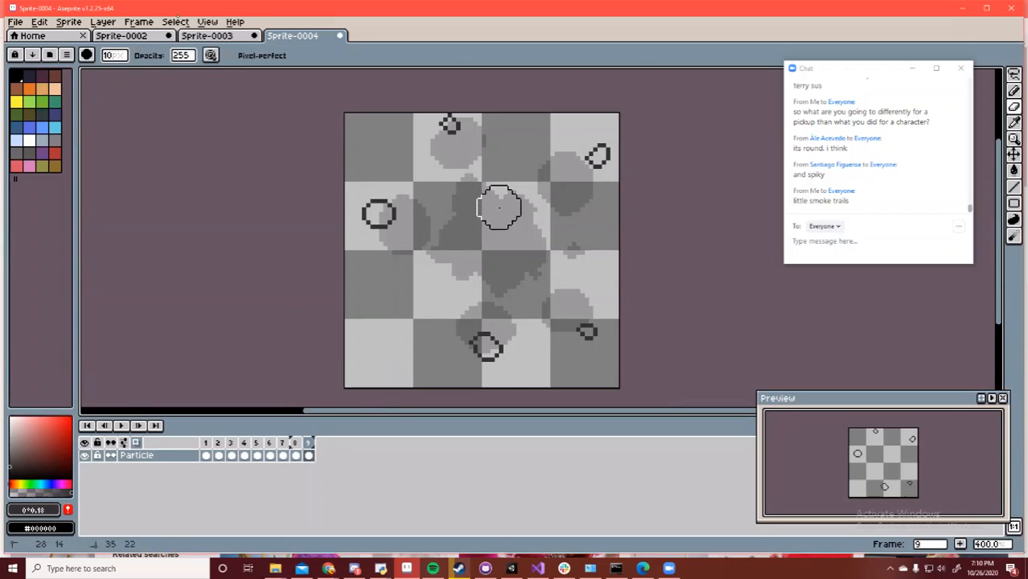
Outline the central cloud on frame 9 with two thin wisps toward the upper left, and dot a speck near the right edge
key(b)
mouse_move(487, 194)
mouse_down()
mouse_move(462, 167)
mouse_move(466, 191)
mouse_move(448, 228)
mouse_move(415, 226)
mouse_move(441, 246)
mouse_up()
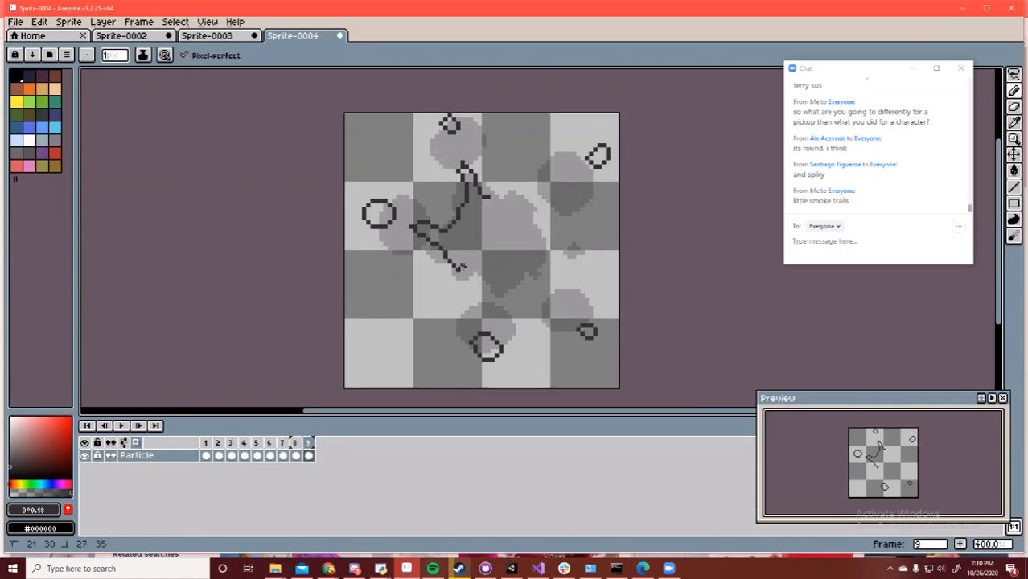
drag(525, 278, 529, 266)
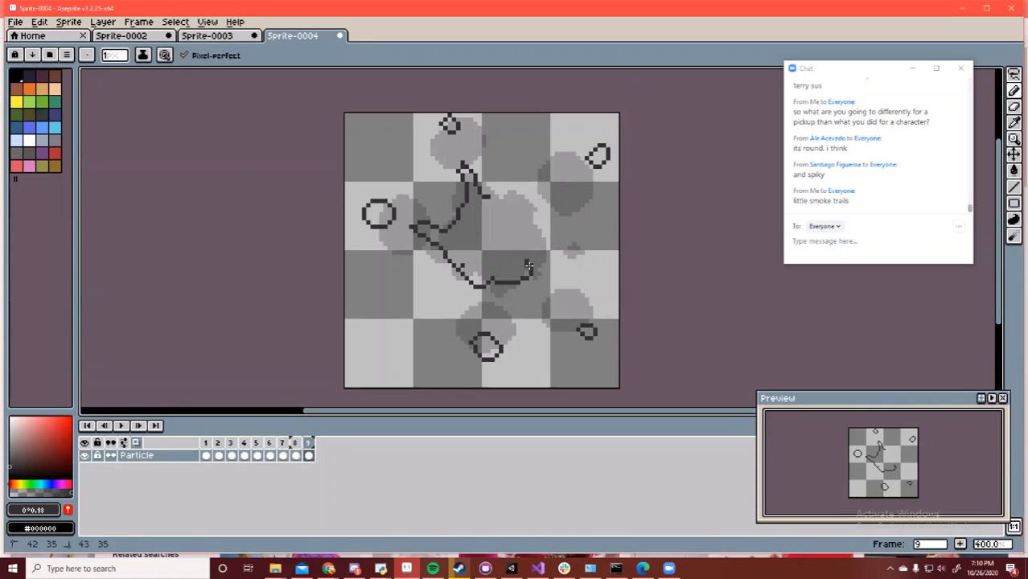
mouse_move(536, 223)
mouse_down()
mouse_move(512, 188)
mouse_move(486, 200)
mouse_up()
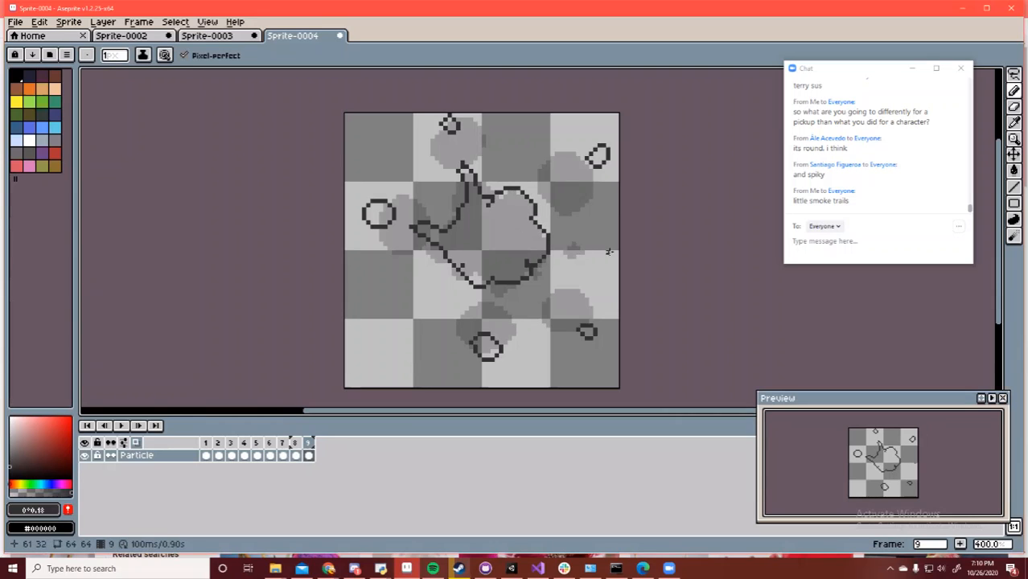
click(609, 252)
Fill the central cloud and the five small puffs on frame 9 dark grey
key(g)
click(503, 233)
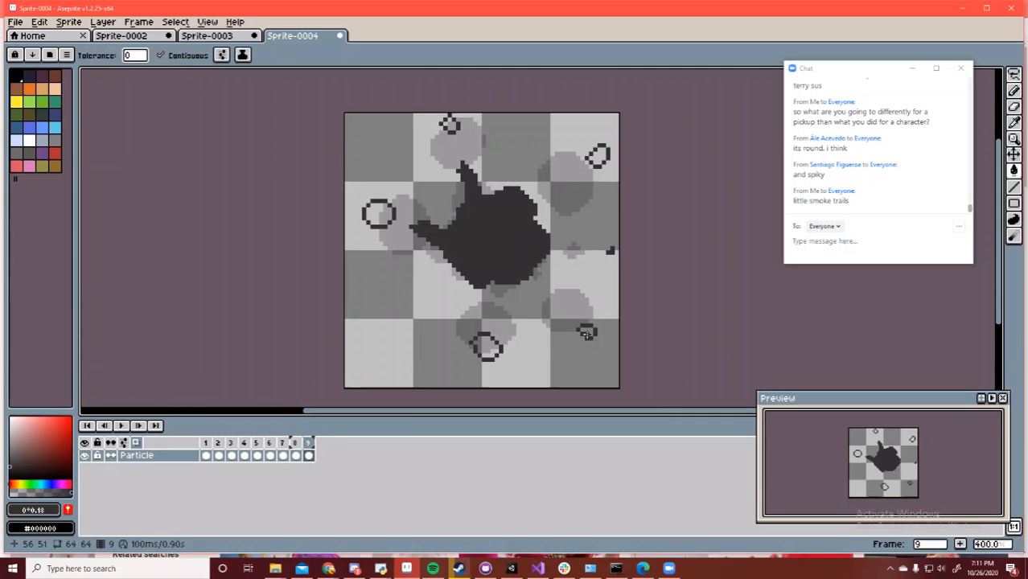
click(587, 333)
click(485, 346)
click(384, 212)
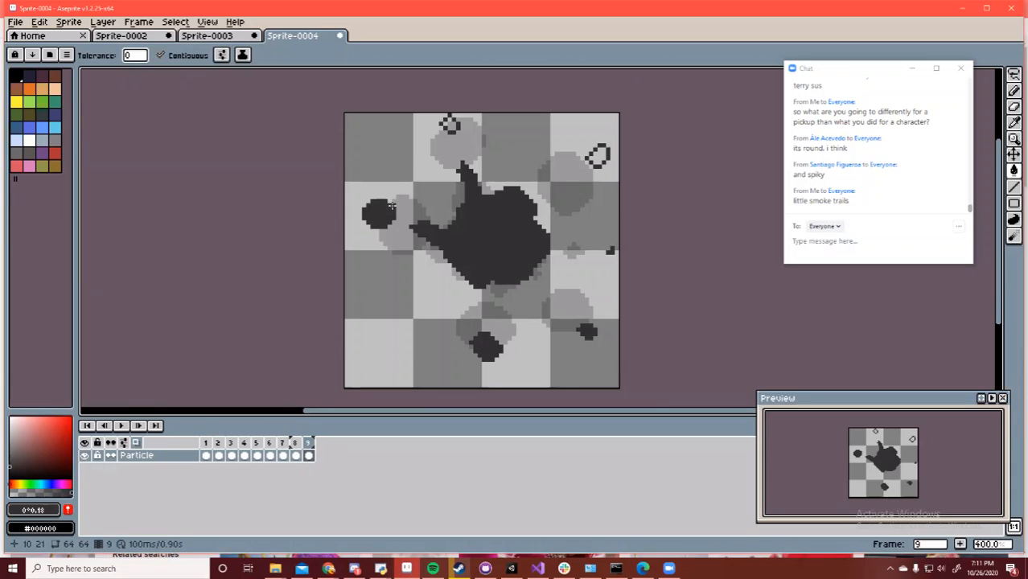
click(449, 124)
click(597, 157)
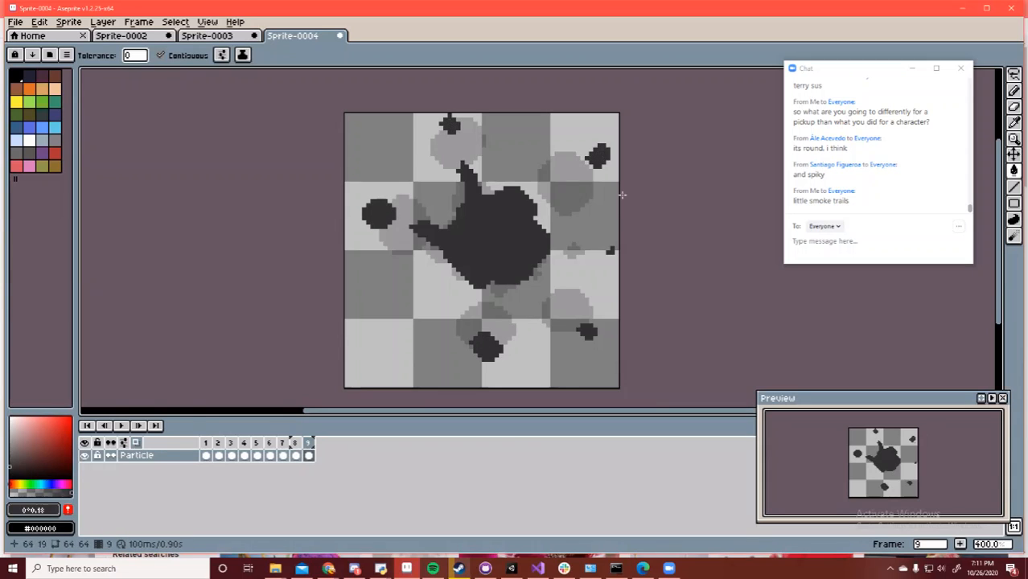
Add an empty tenth frame and dot tiny specks near the canvas edges, outward from the onion-skinned puffs
click(178, 22)
mouse_move(161, 21)
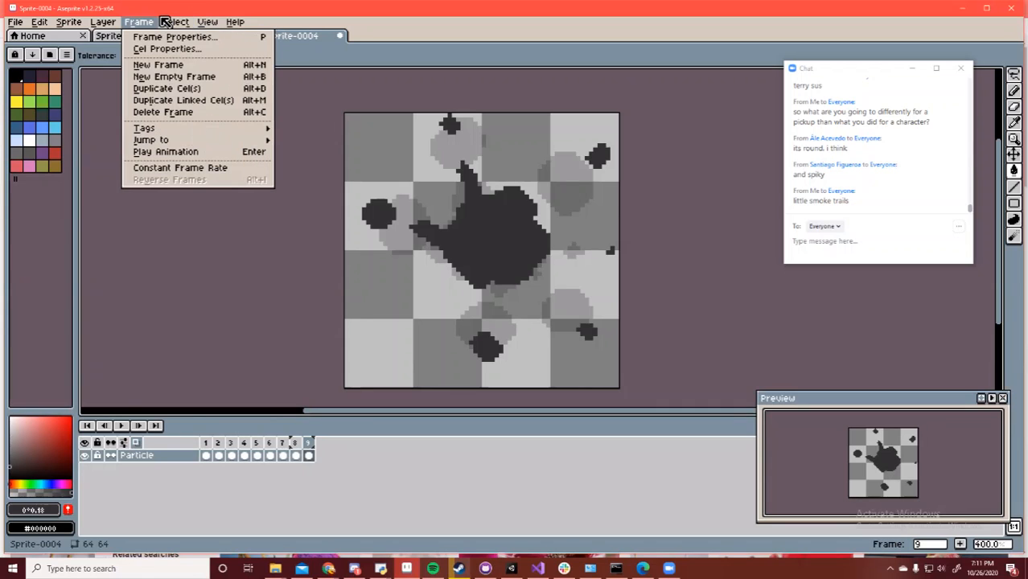
click(165, 77)
key(b)
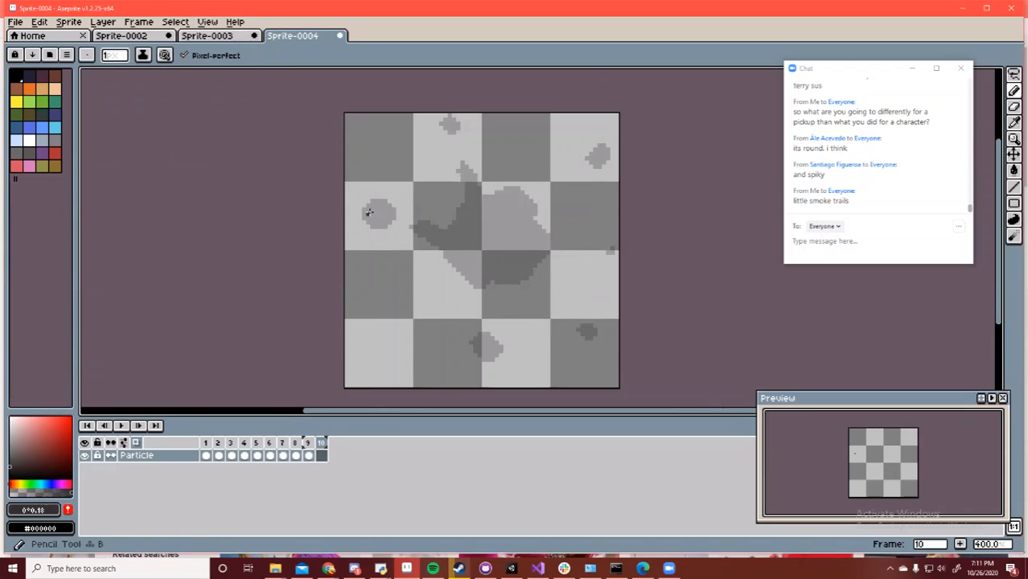
click(350, 189)
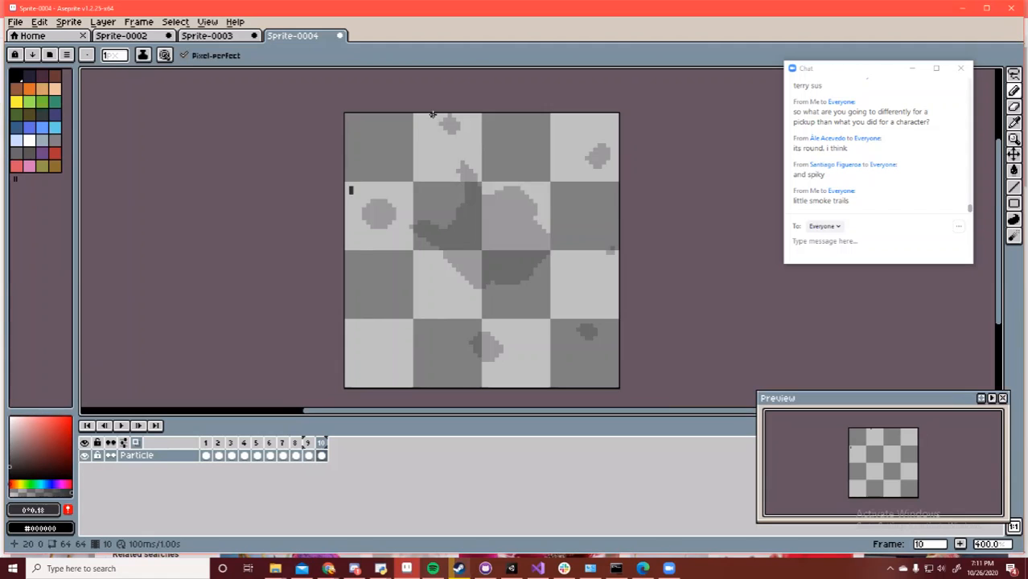
click(493, 378)
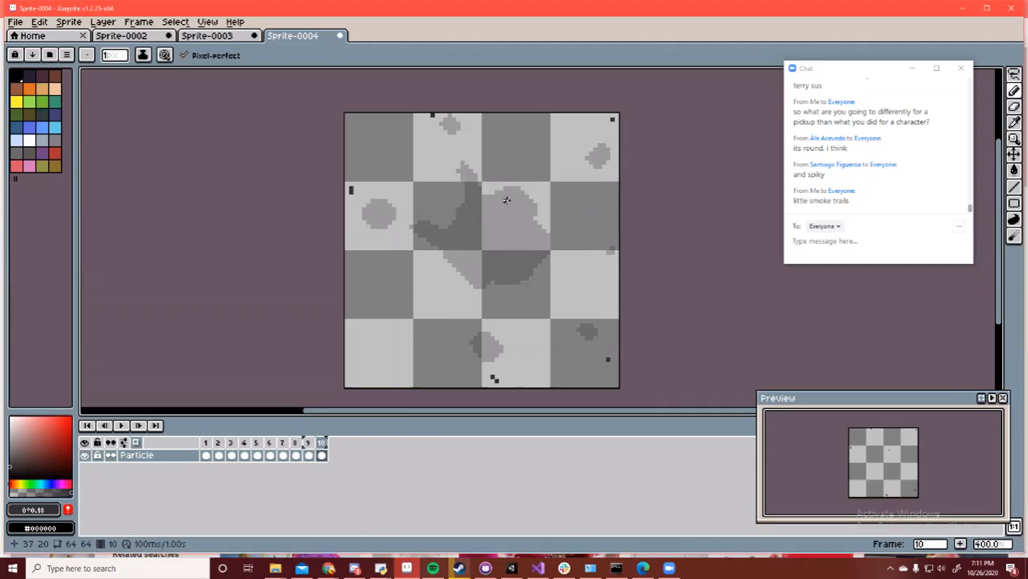
drag(512, 195, 488, 193)
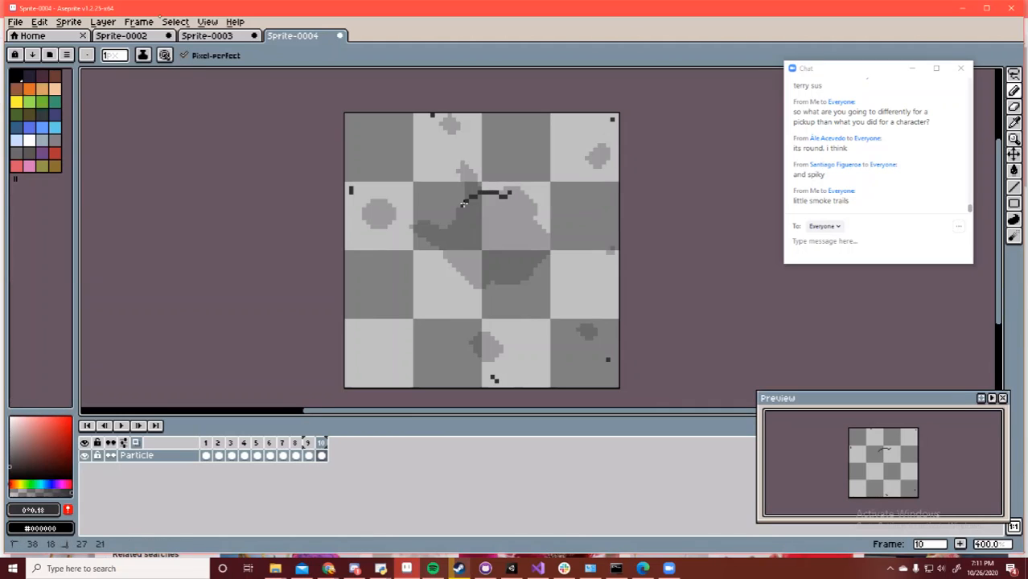
key(ctrl+z)
key(e)
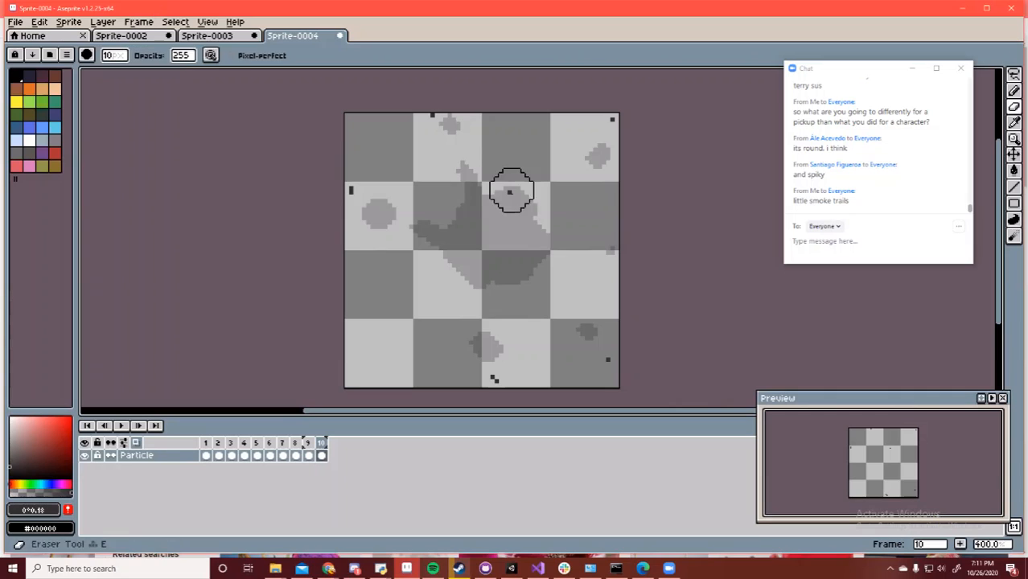
Outline a compact central cloud on frame 10, within the onion-skinned cloud and without its wisps, and fill it dark grey
key(b)
mouse_move(509, 193)
mouse_down()
mouse_move(477, 189)
mouse_move(460, 207)
mouse_move(443, 241)
mouse_move(462, 266)
mouse_move(492, 281)
mouse_move(531, 262)
mouse_move(546, 229)
mouse_move(537, 214)
mouse_up()
key(g)
click(511, 229)
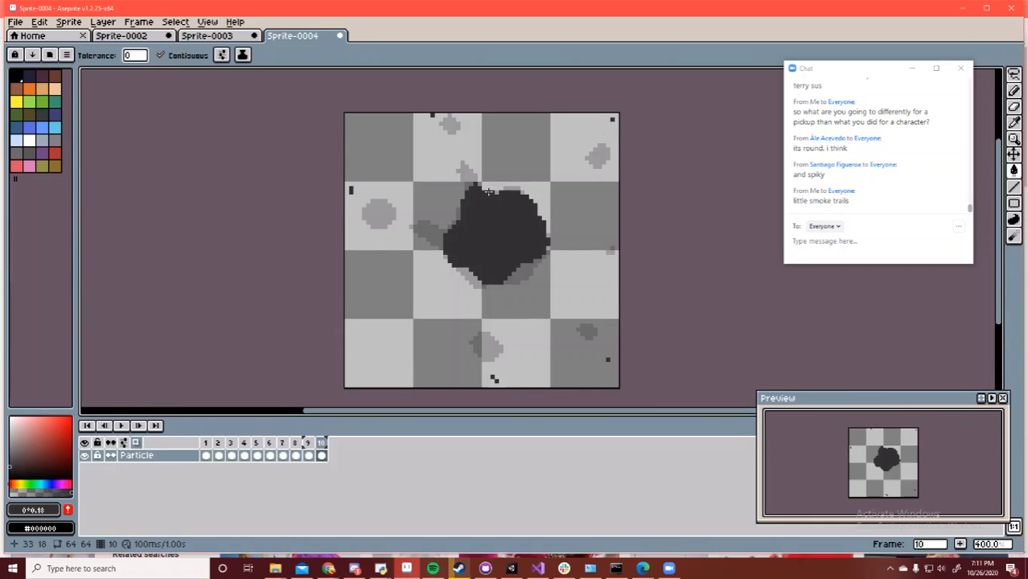
Step through the animation from the first frames to frame 10 to check how the smoke grows and breaks apart
click(206, 443)
click(231, 442)
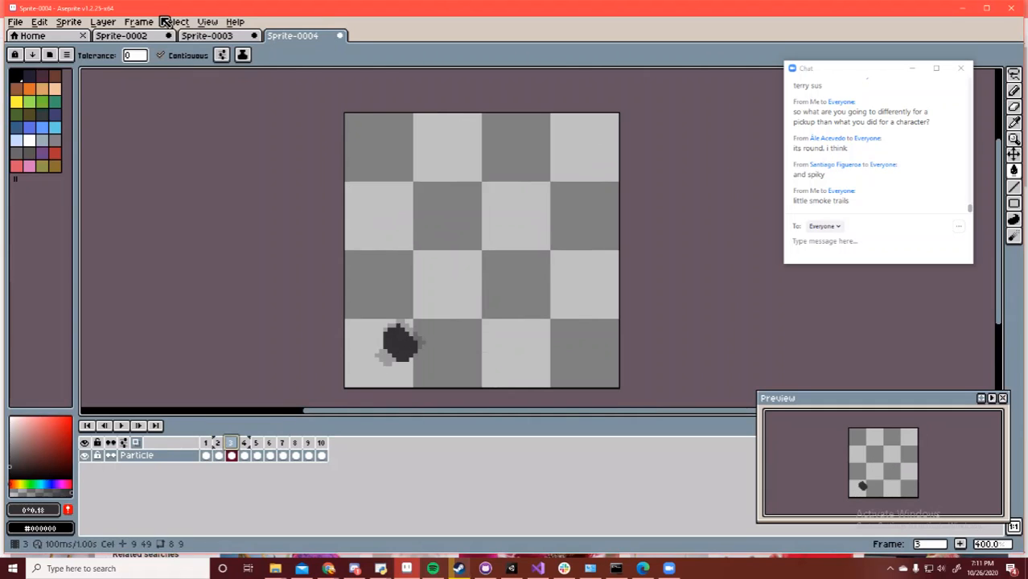
key(period)
key(period)
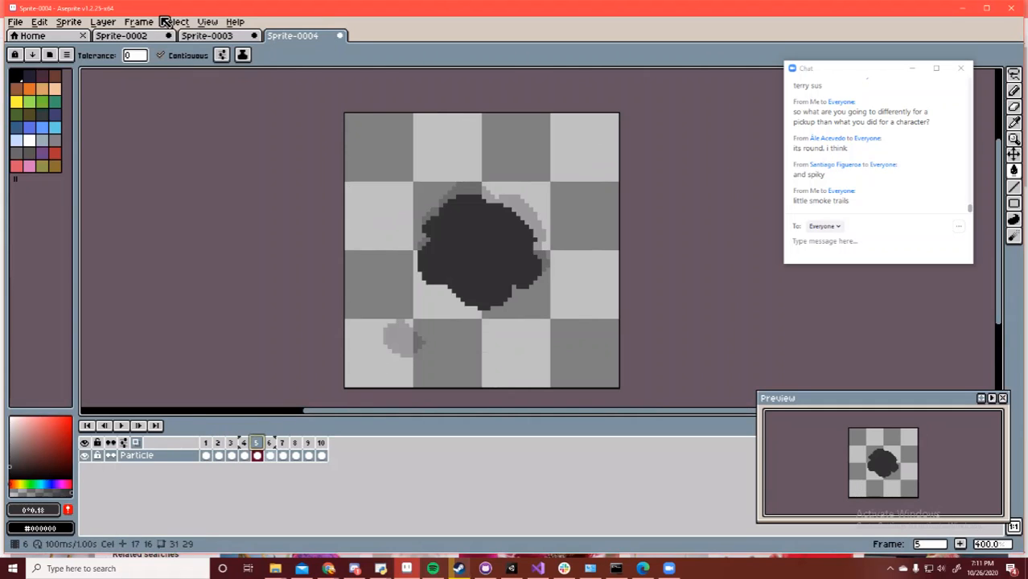
key(period)
key(period)
key(period)
key(period)
key(period)
key(period)
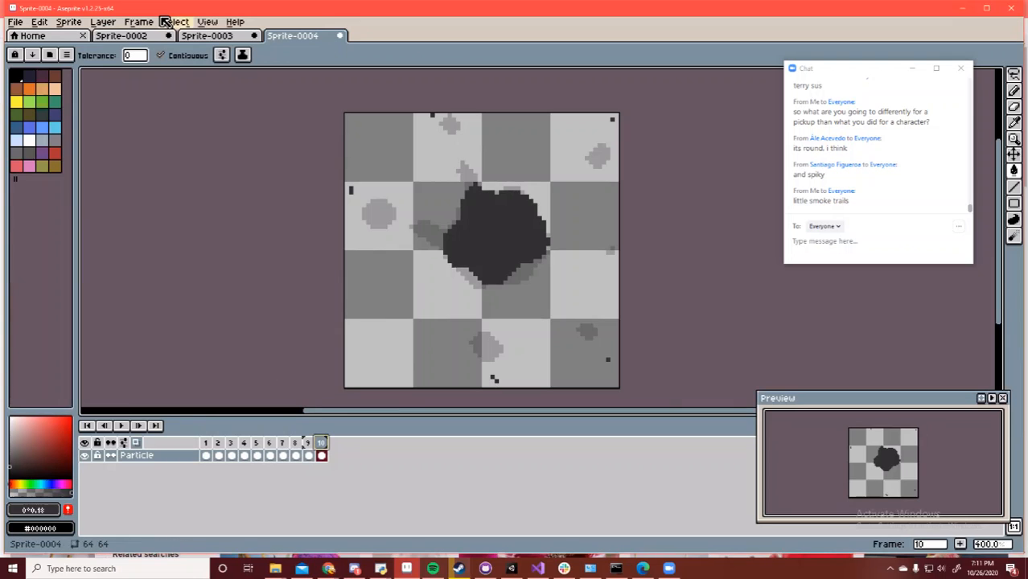
Add an empty eleventh frame and ready the pencil for drawing
click(162, 19)
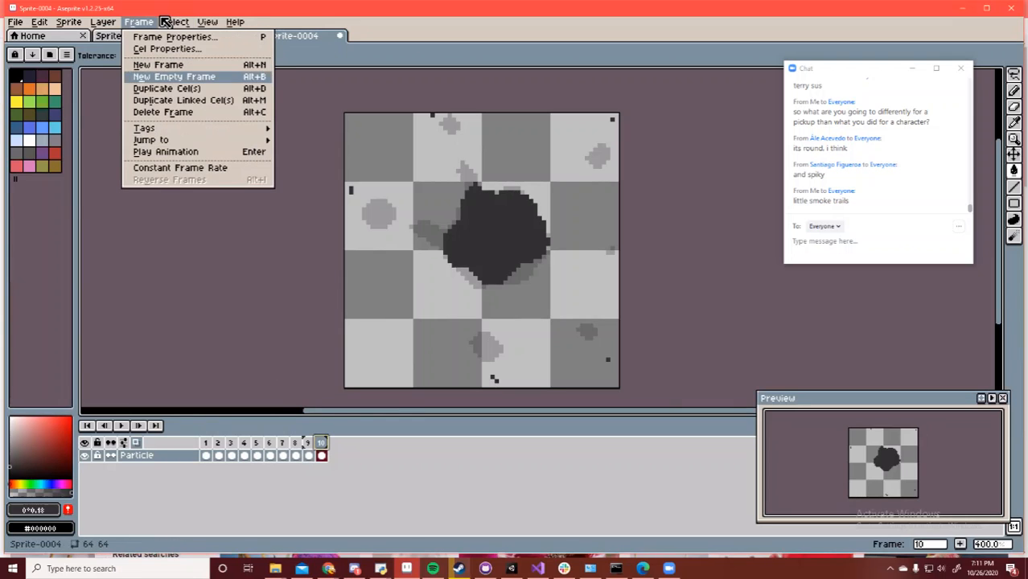
click(173, 76)
key(b)
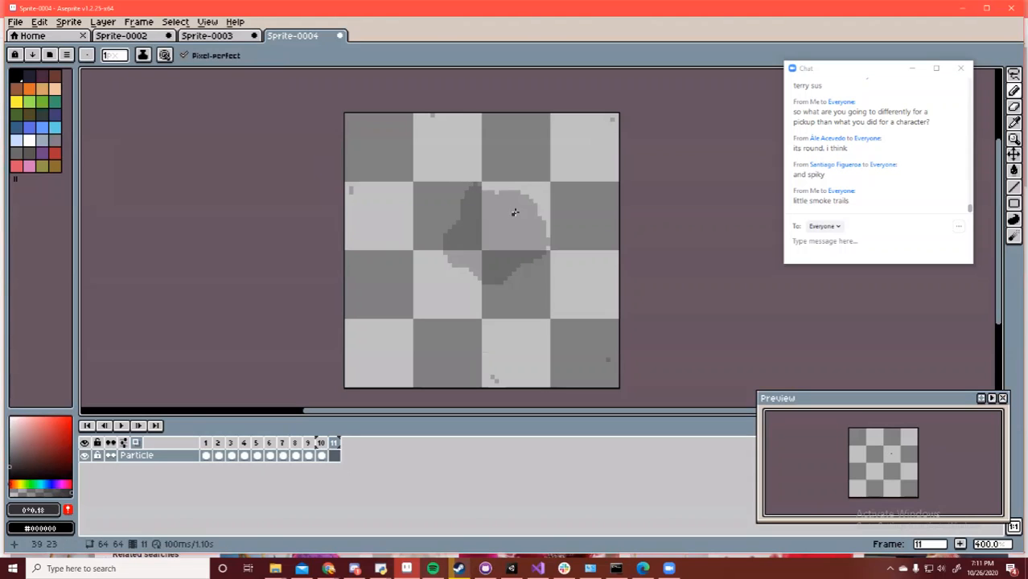
drag(523, 196, 502, 199)
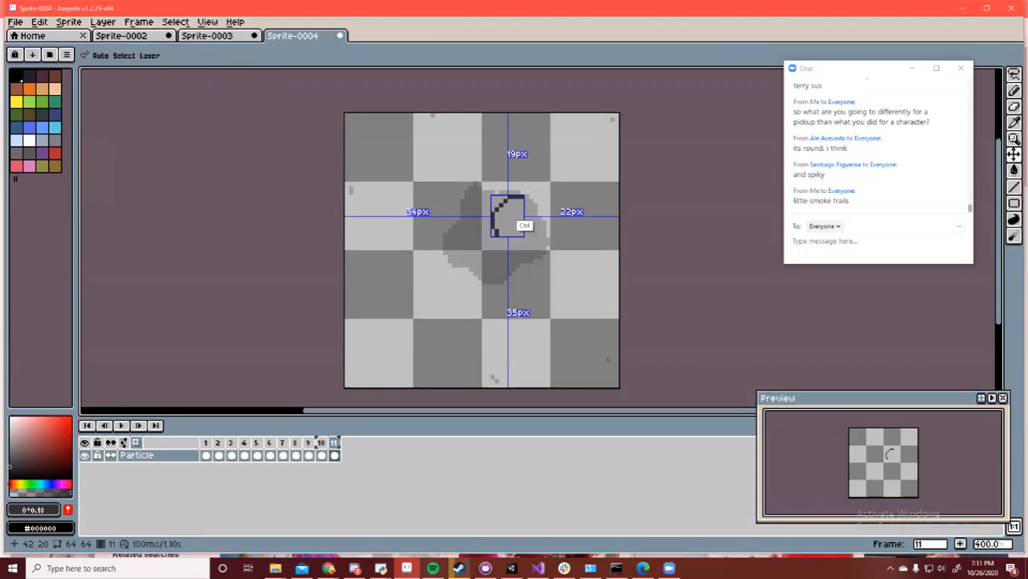
key(ctrl+z)
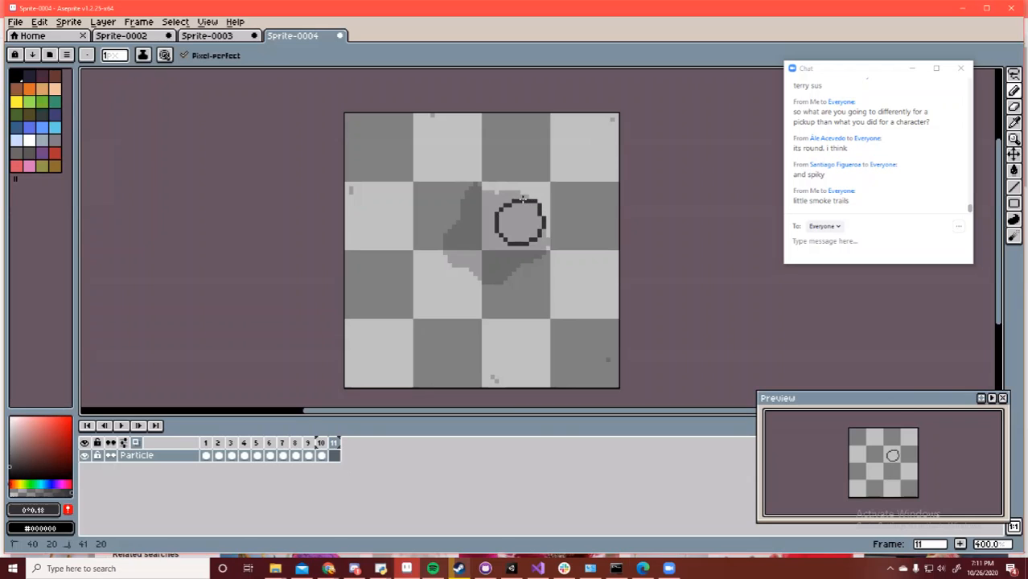
key(ctrl+z)
Draw a much smaller, irregular dark grey puff over the onion-skinned cloud's upper-right part on frame 11 and nudge it slightly up and right
drag(528, 202, 505, 201)
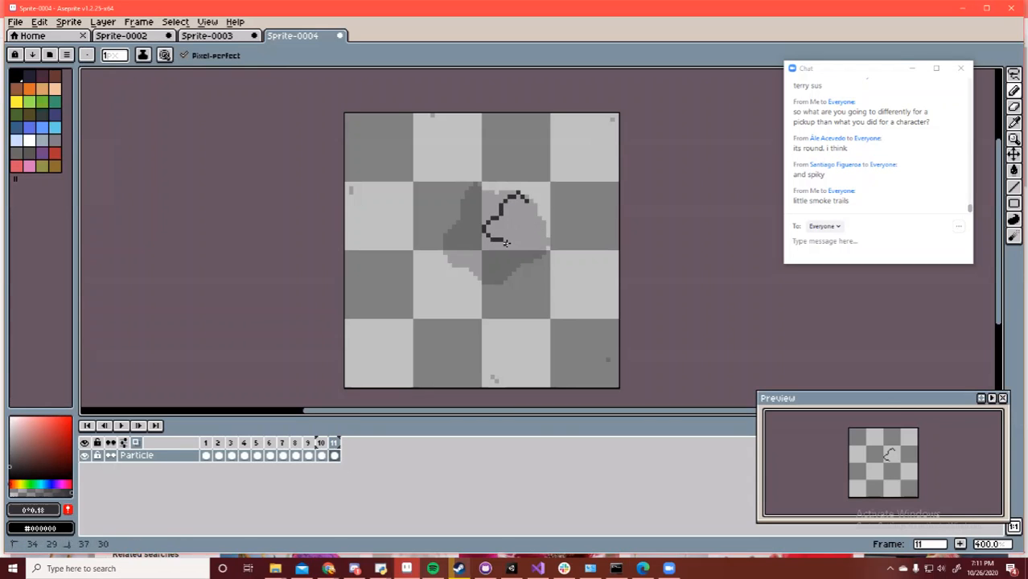
key(g)
click(536, 236)
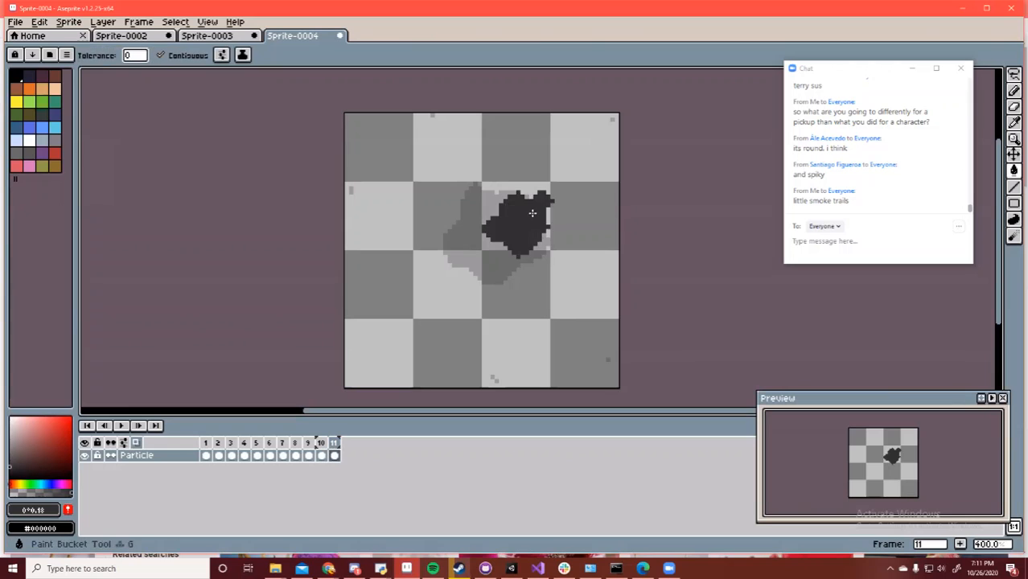
key(ctrl+z)
click(529, 227)
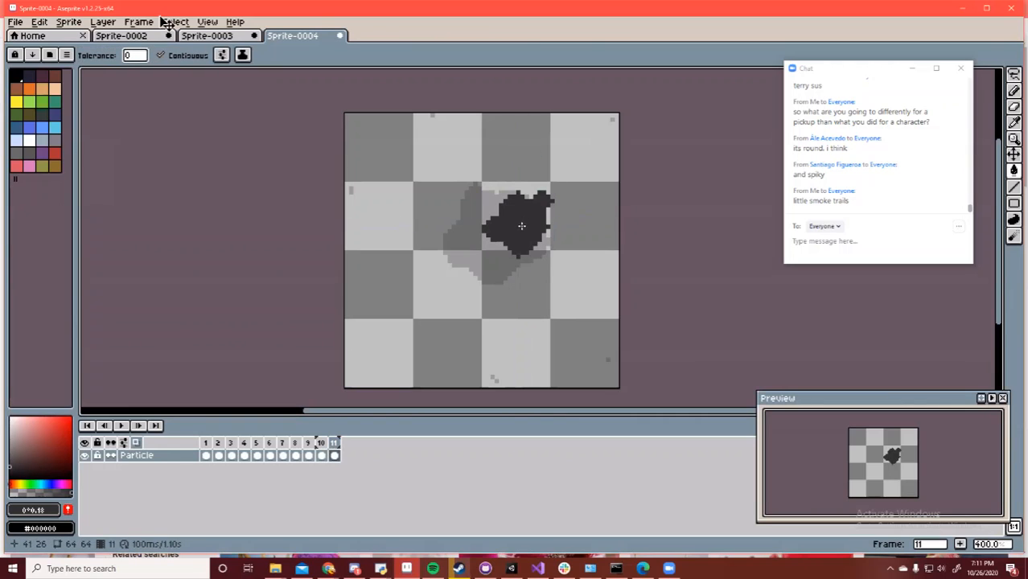
drag(521, 227, 527, 218)
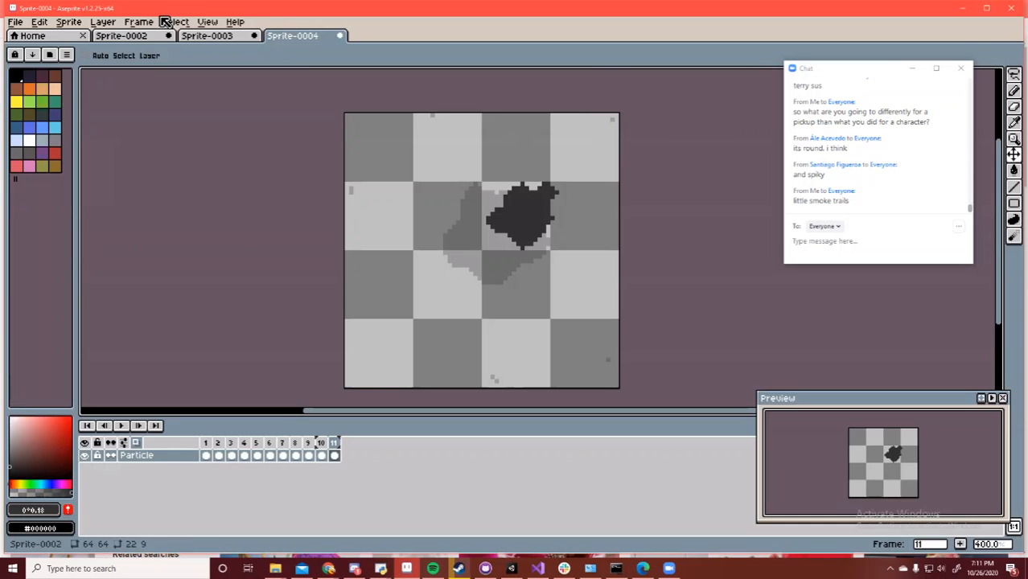
Add an empty twelfth frame and draw a small elongated dark grey puff just up and right of the onion-skinned one
click(160, 21)
key(Down)
key(Up)
key(Up)
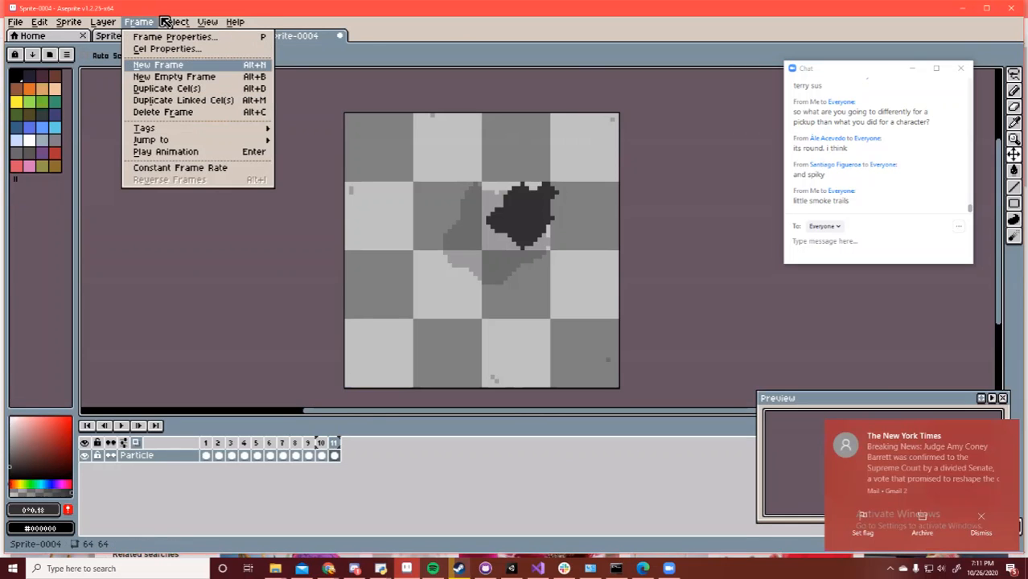
key(Down)
key(Return)
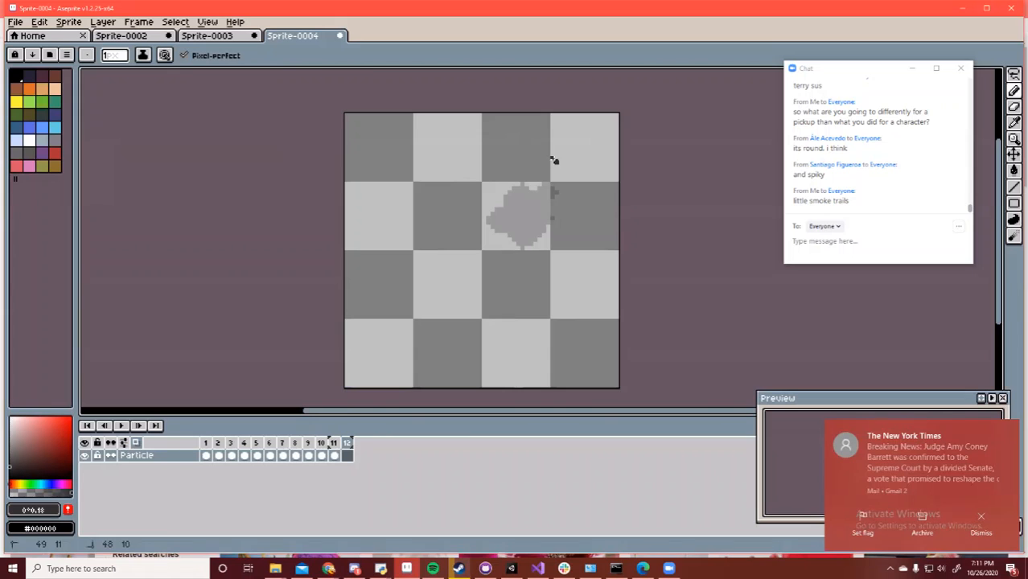
mouse_move(563, 160)
mouse_down()
mouse_move(543, 168)
mouse_move(534, 191)
mouse_move(567, 163)
mouse_up()
key(g)
click(555, 177)
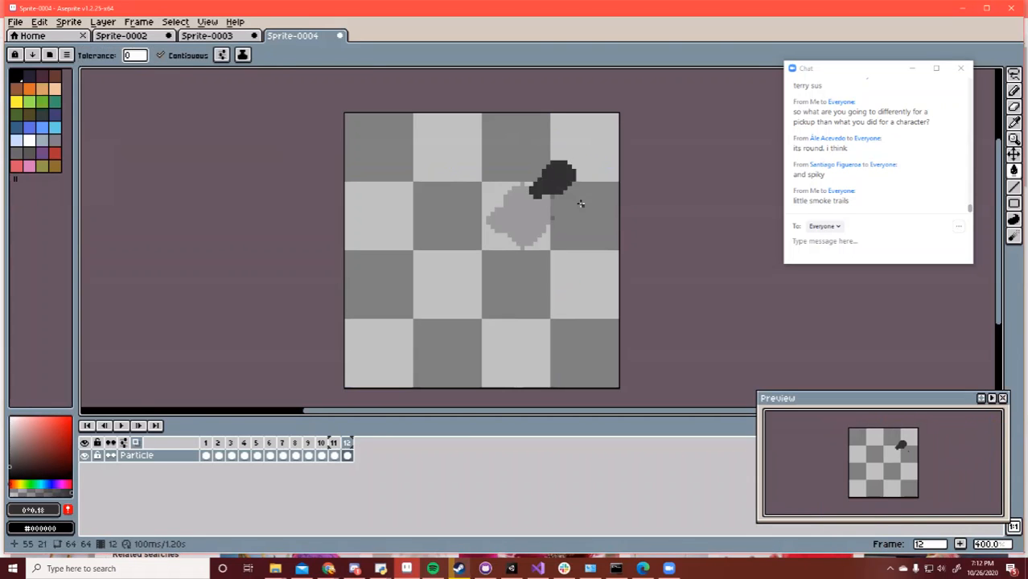
Add a thirteenth frame with a tiny speck toward the canvas's upper-right corner, followed by an empty fourteenth frame
click(153, 22)
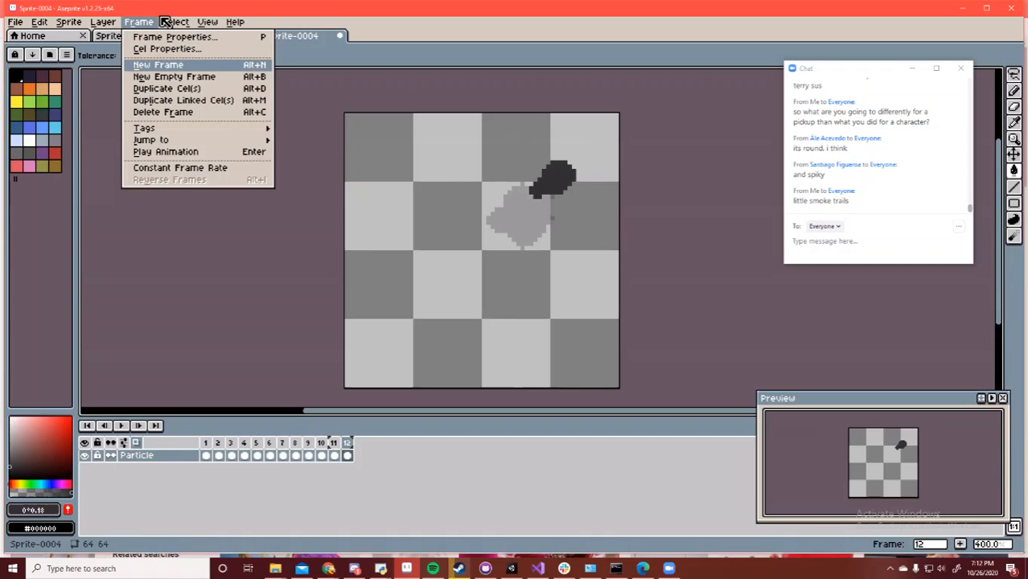
click(206, 76)
key(b)
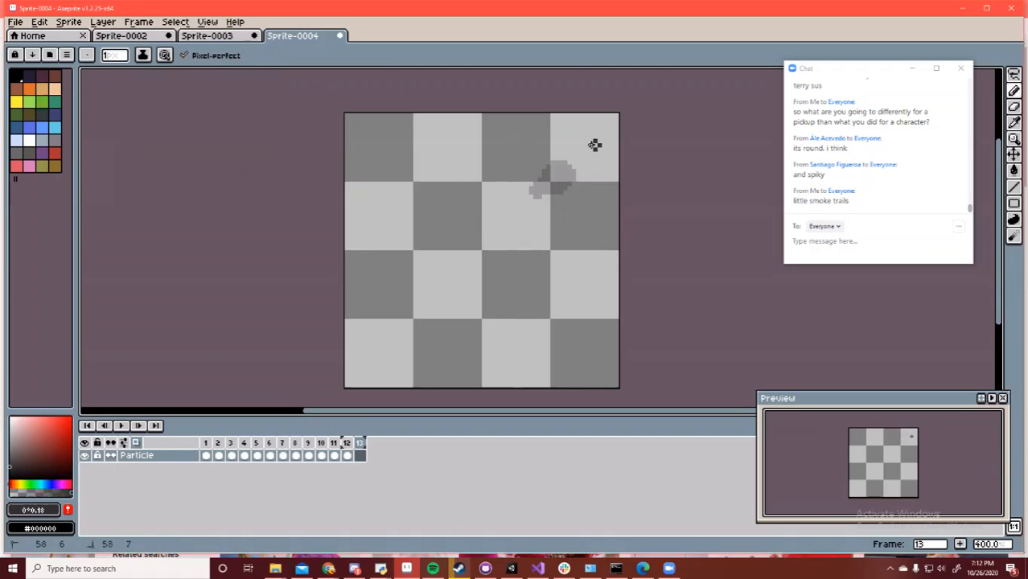
click(145, 22)
click(177, 76)
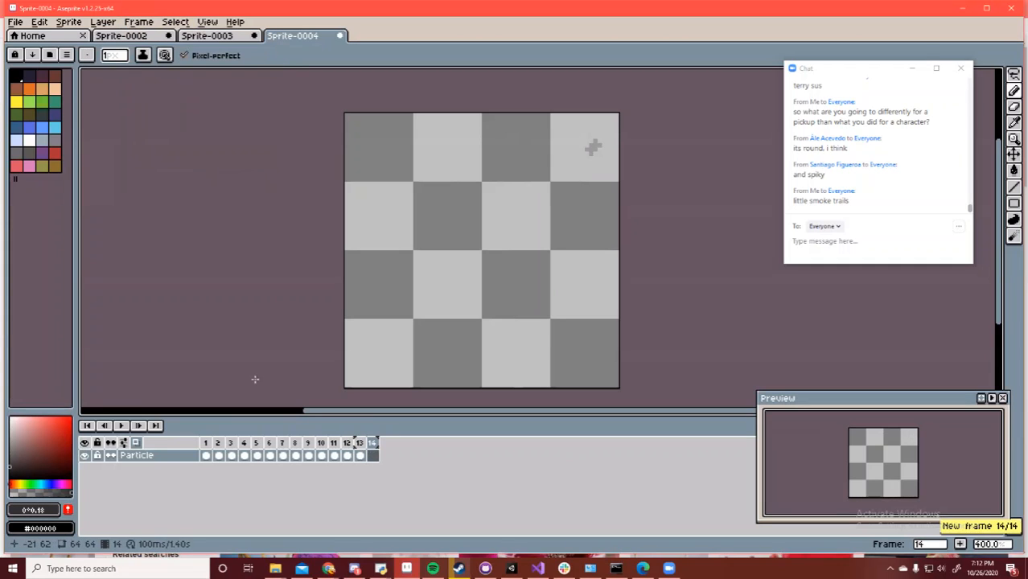
Play the smoke animation and turn off the onion skin
key(Return)
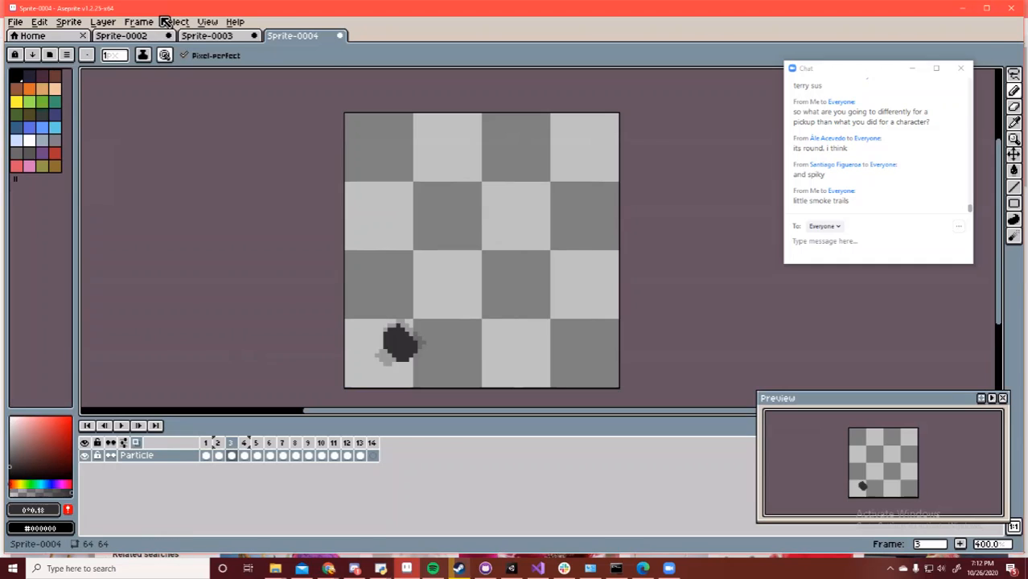
click(207, 22)
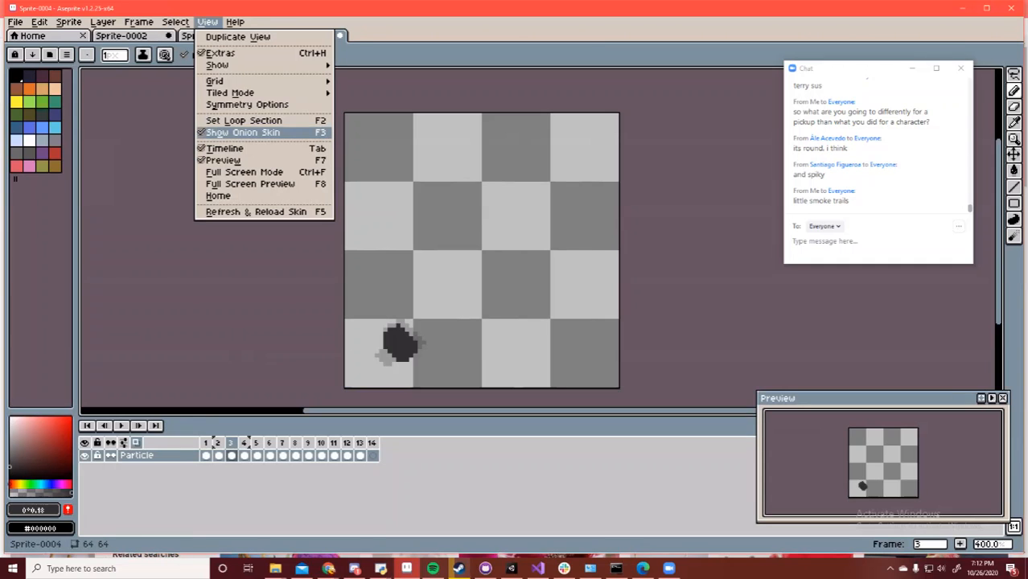
click(233, 132)
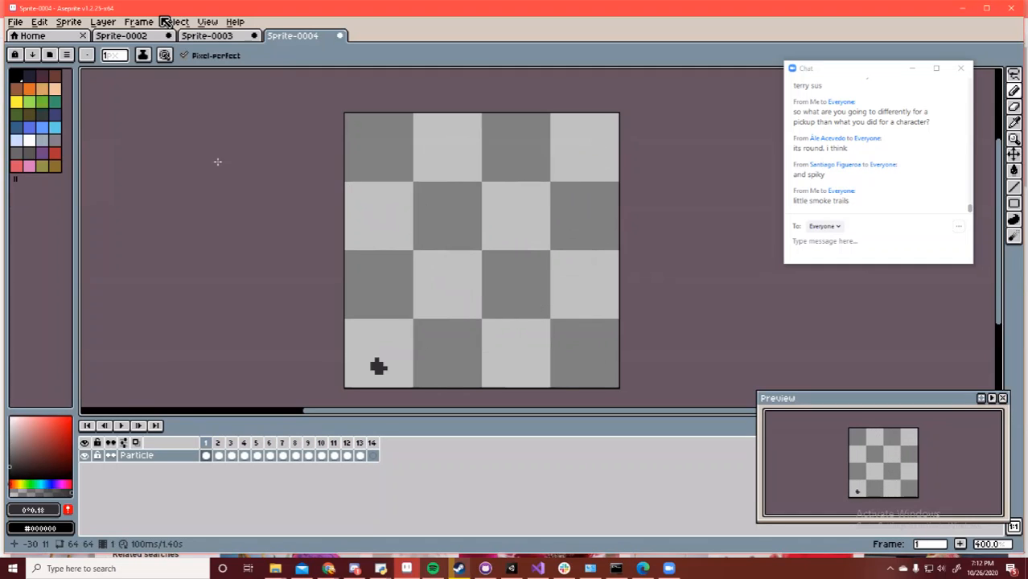
Switch to the Chrome window with the dragonfruit image results and search images for "smoke billowing frames"
mouse_move(329, 568)
click(375, 522)
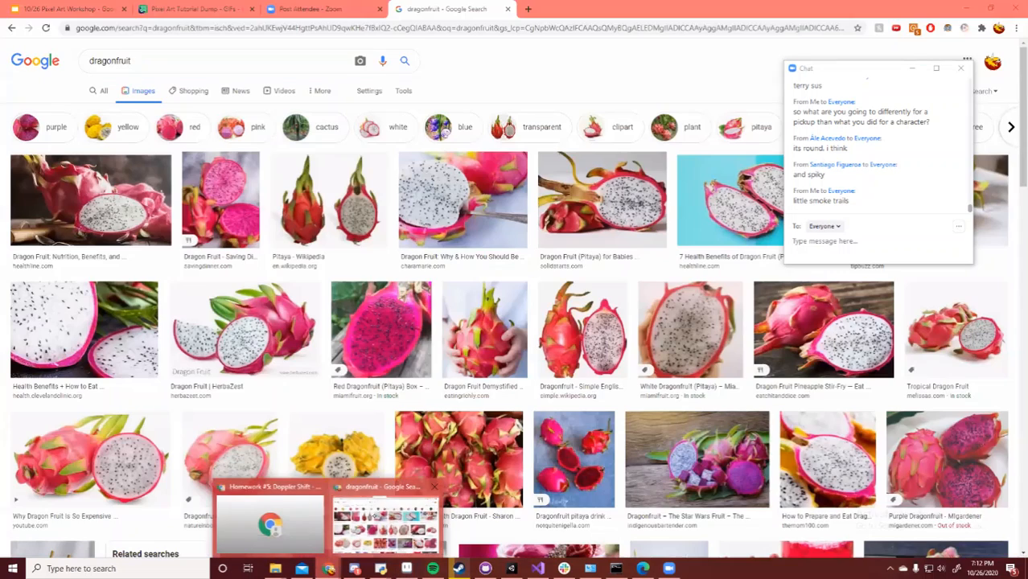
click(130, 70)
key(BackSpace)
key(BackSpace)
key(BackSpace)
key(BackSpace)
key(BackSpace)
key(BackSpace)
key(BackSpace)
key(BackSpace)
key(BackSpace)
key(BackSpace)
key(BackSpace)
text(smok)
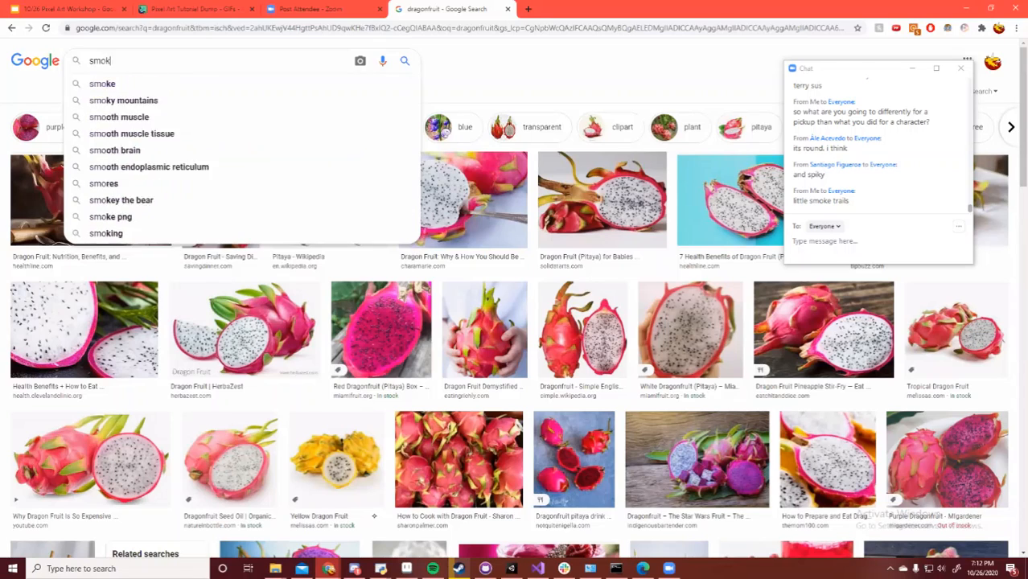
text(e billowing)
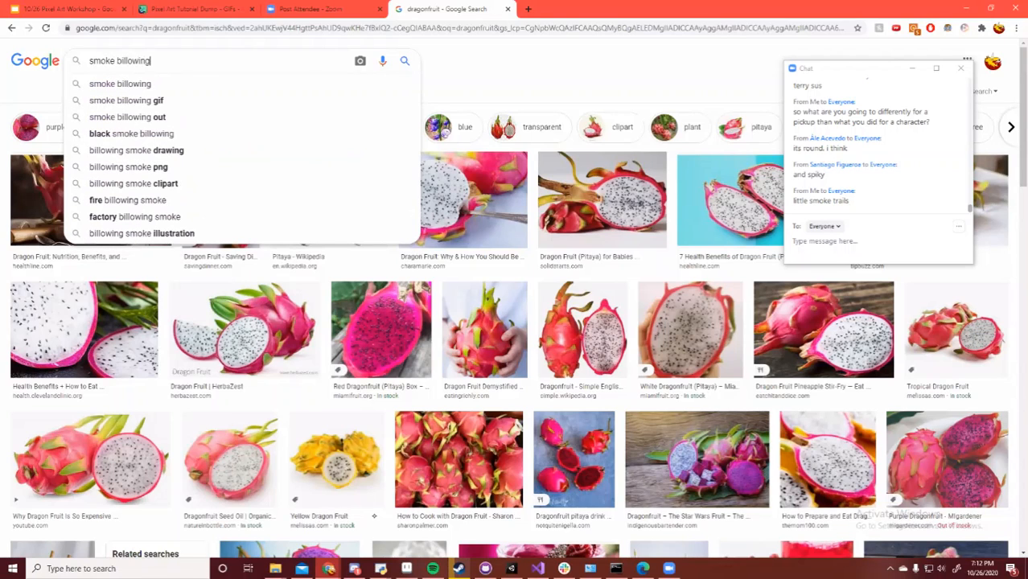
text( frames)
key(Return)
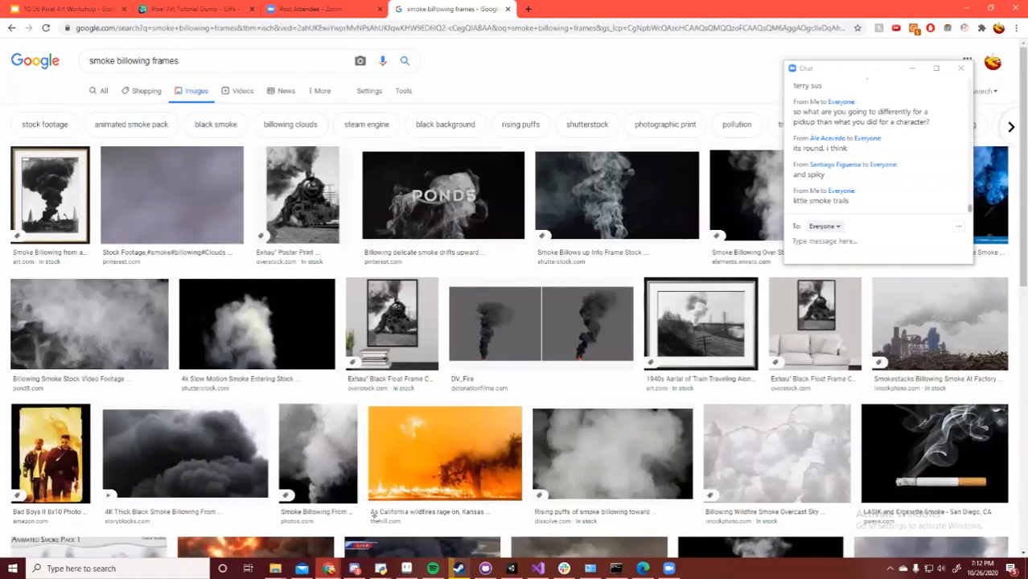
Browse the smoke image results for reference and shorten the search to "smoke billowing"
scroll(218, 335, down, 2)
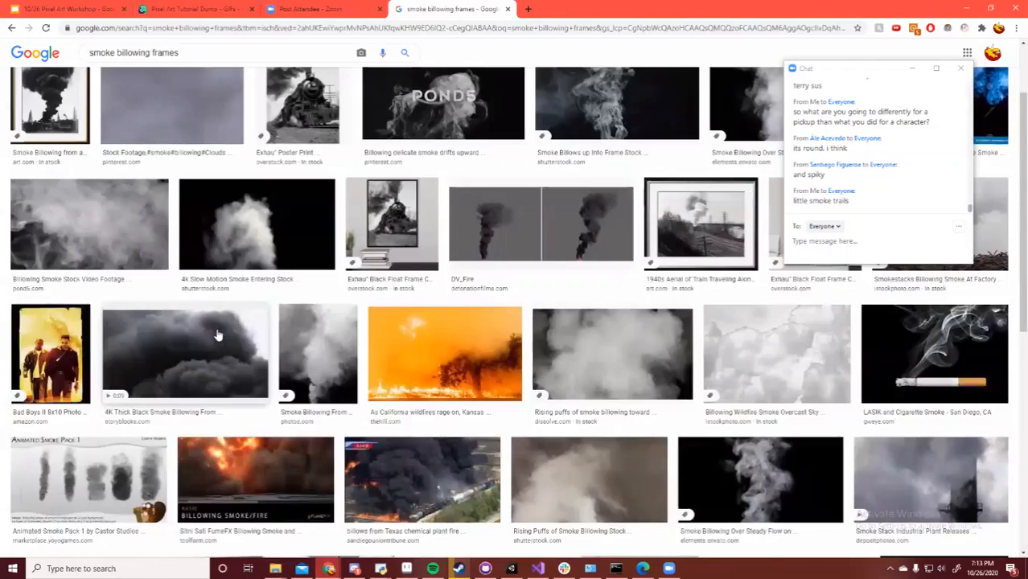
scroll(218, 334, down, 14)
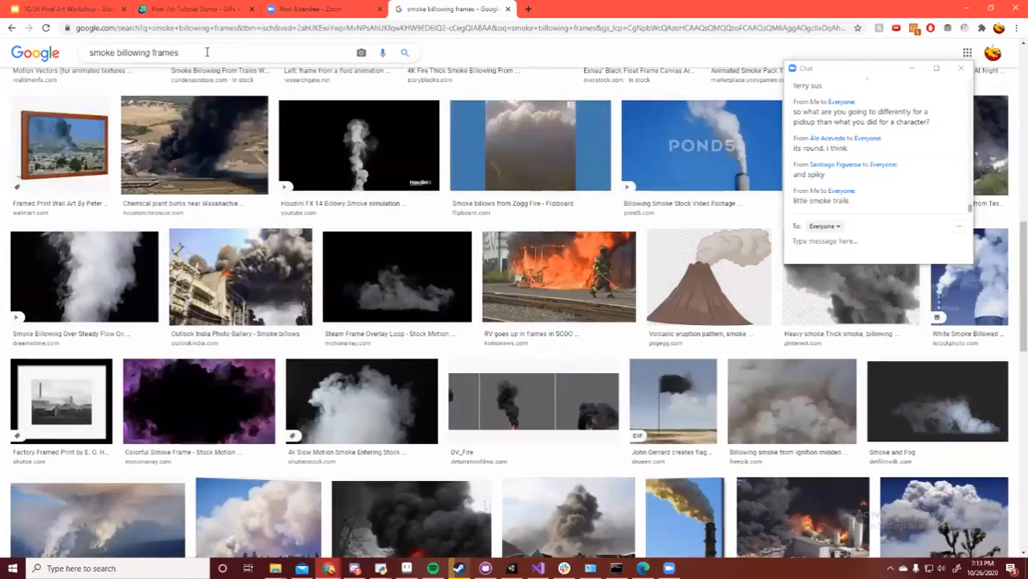
key(BackSpace)
key(Return)
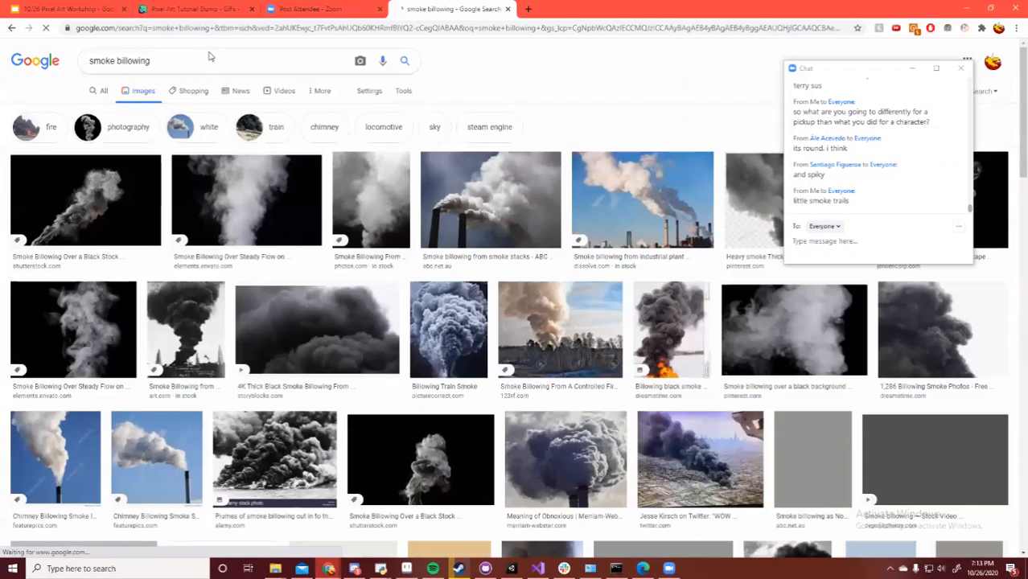
Show the video results for "smoke billowing" and open the one about heavy plumes from the chemical plant
click(103, 93)
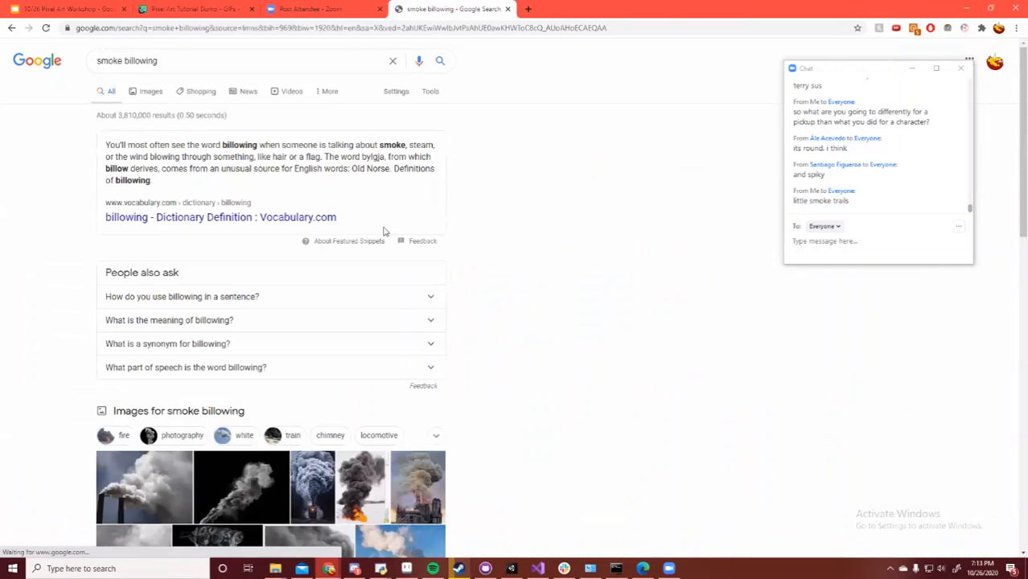
click(292, 91)
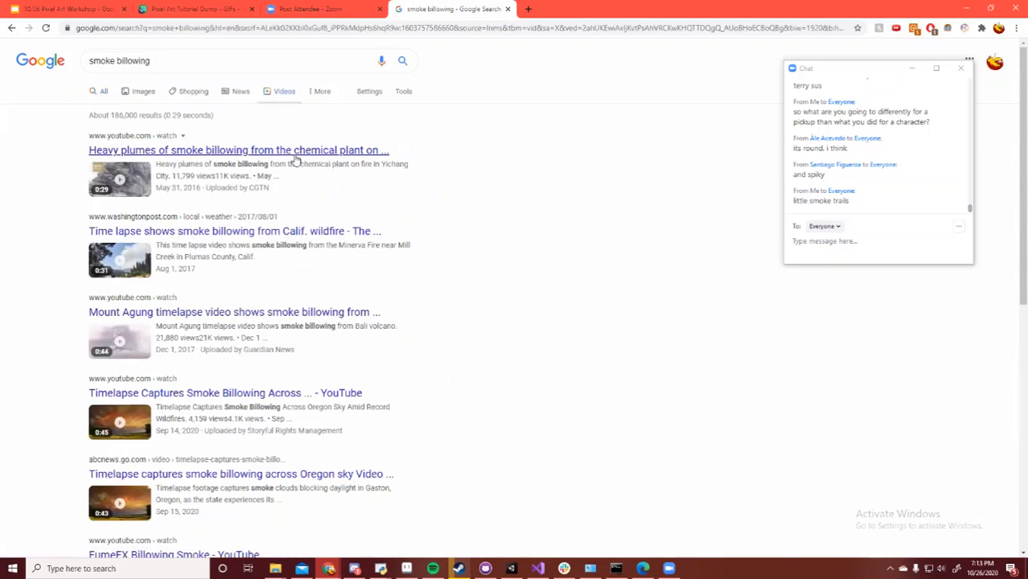
click(294, 155)
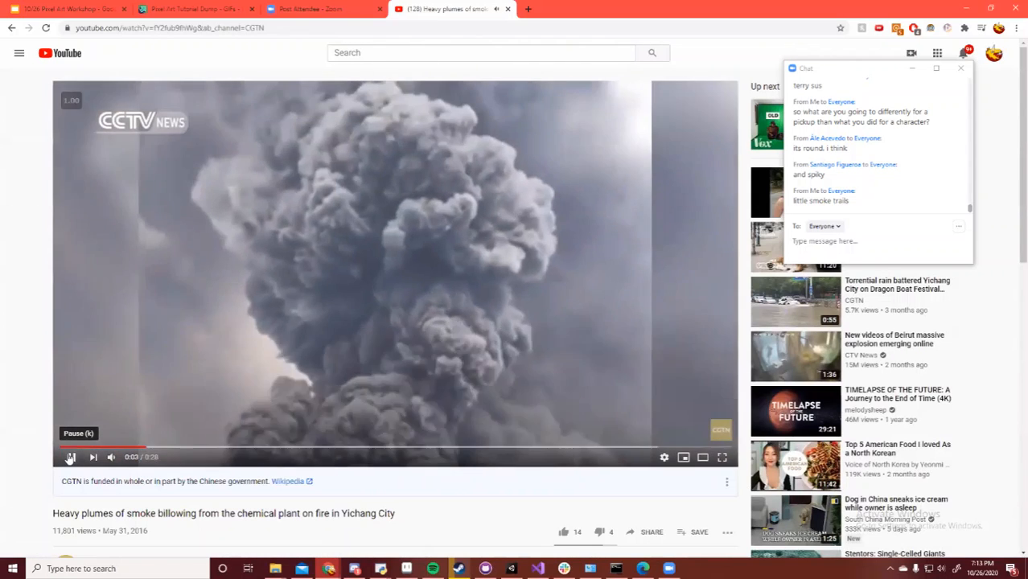
Pause the smoke video, rewind it to the beginning and play it to study how the smoke billows
click(70, 457)
click(75, 448)
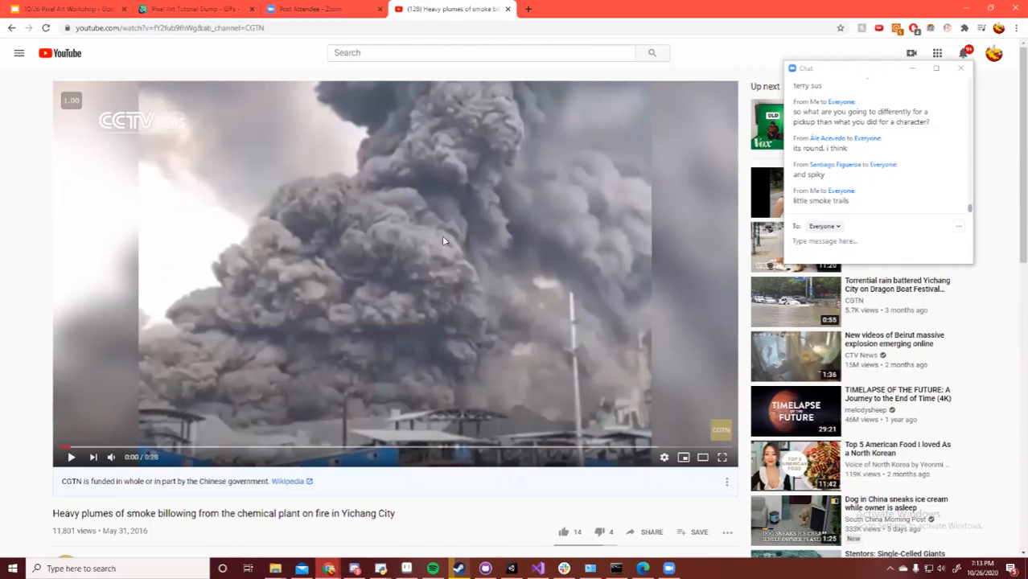
click(71, 457)
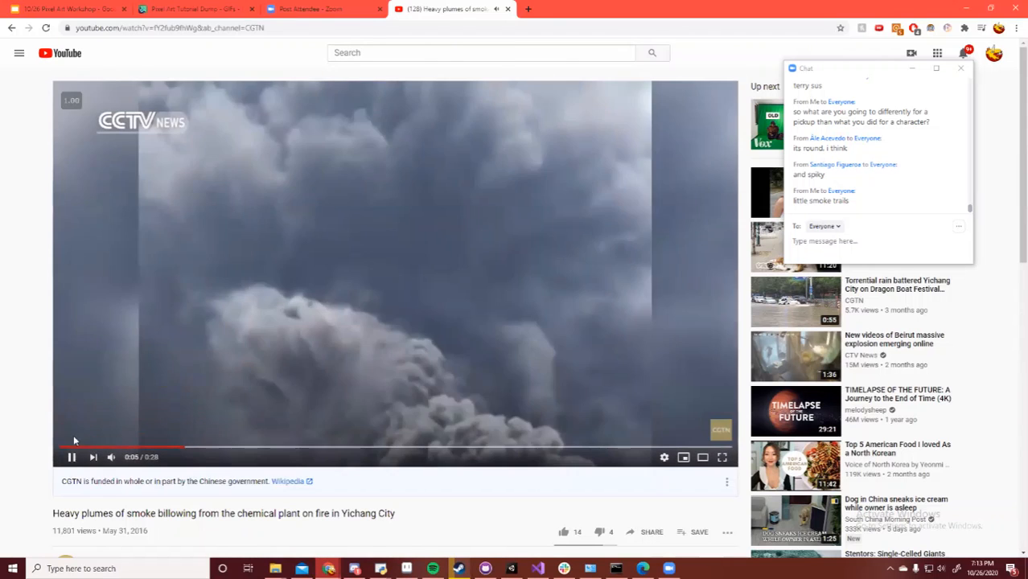
Pause the smoke video, leave it for the search results, and play the smoke particle animation in Aseprite
click(71, 457)
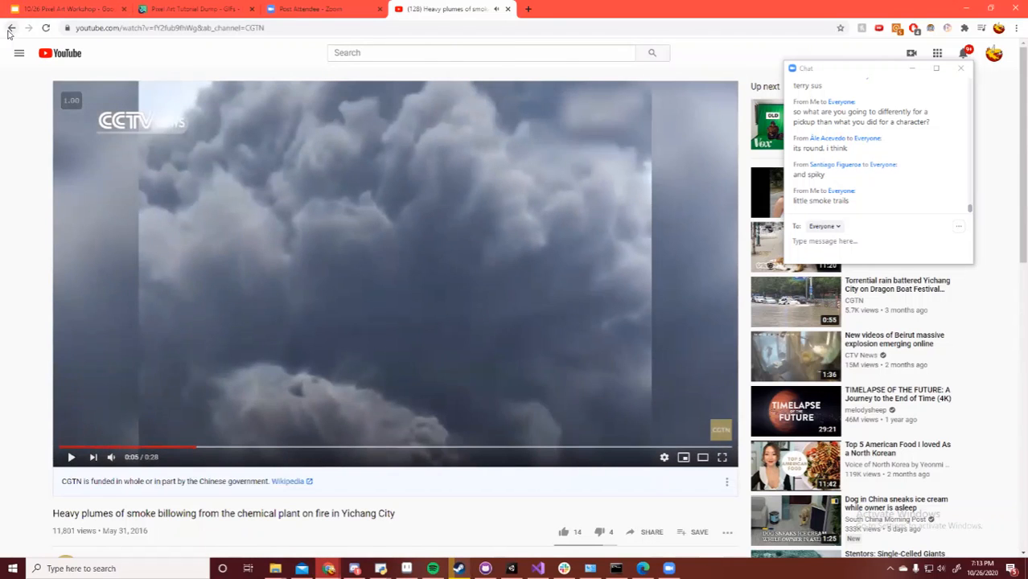
click(10, 28)
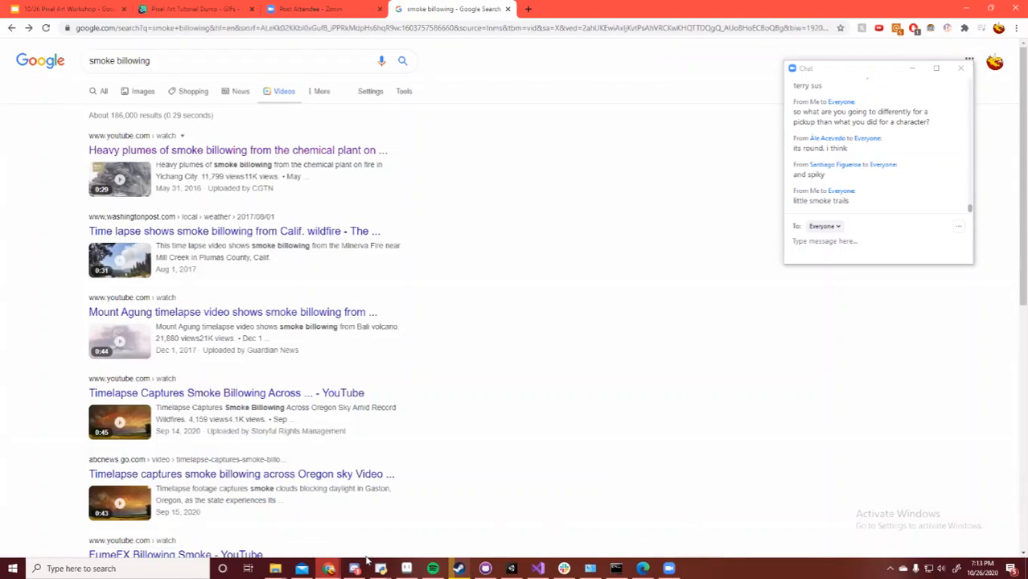
click(411, 568)
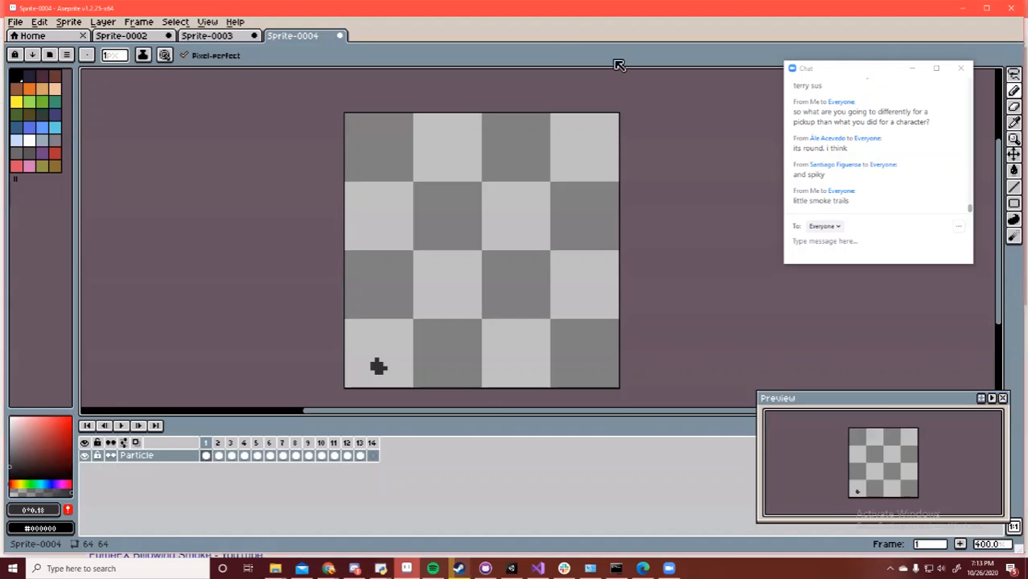
click(120, 427)
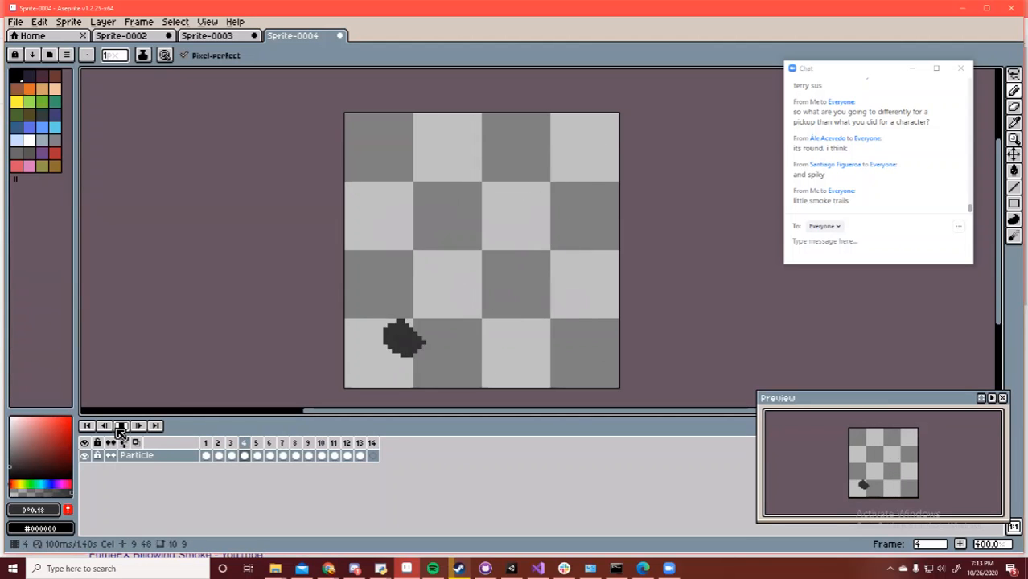
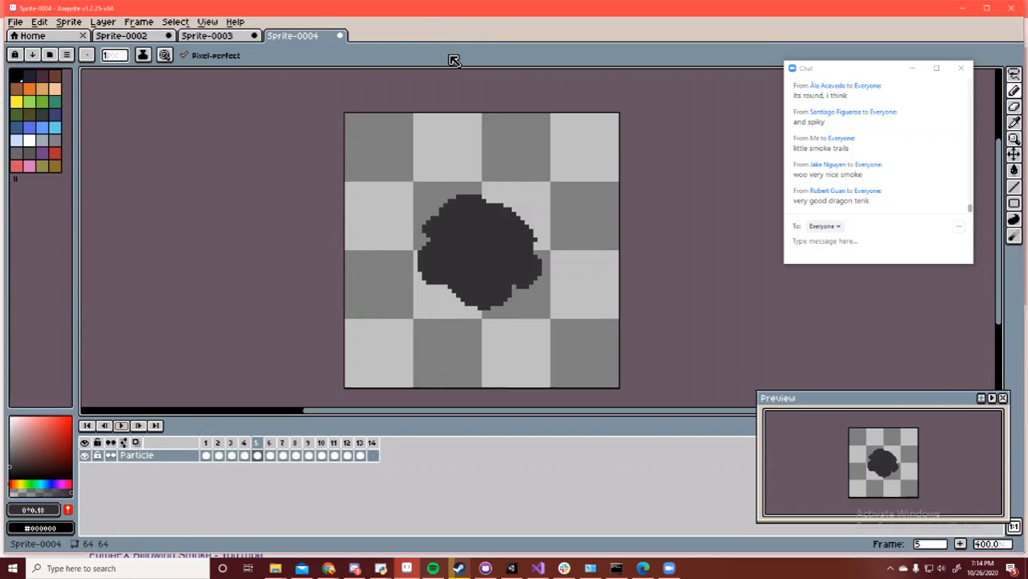
Bring up the dragon tank sprite and create a new 64 by 64 px RGBA sprite with a transparent background
click(126, 36)
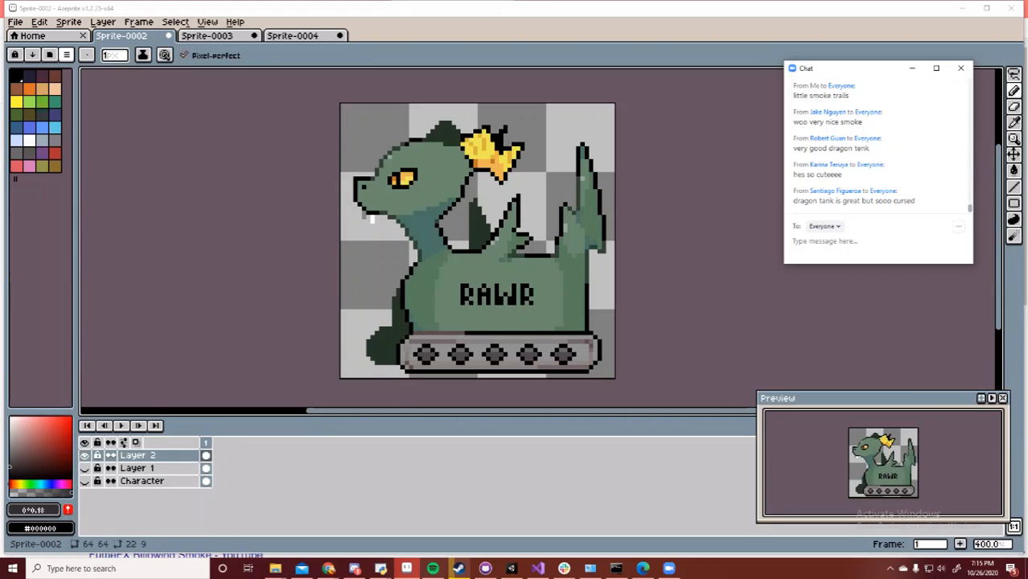
key(alt+f)
key(Return)
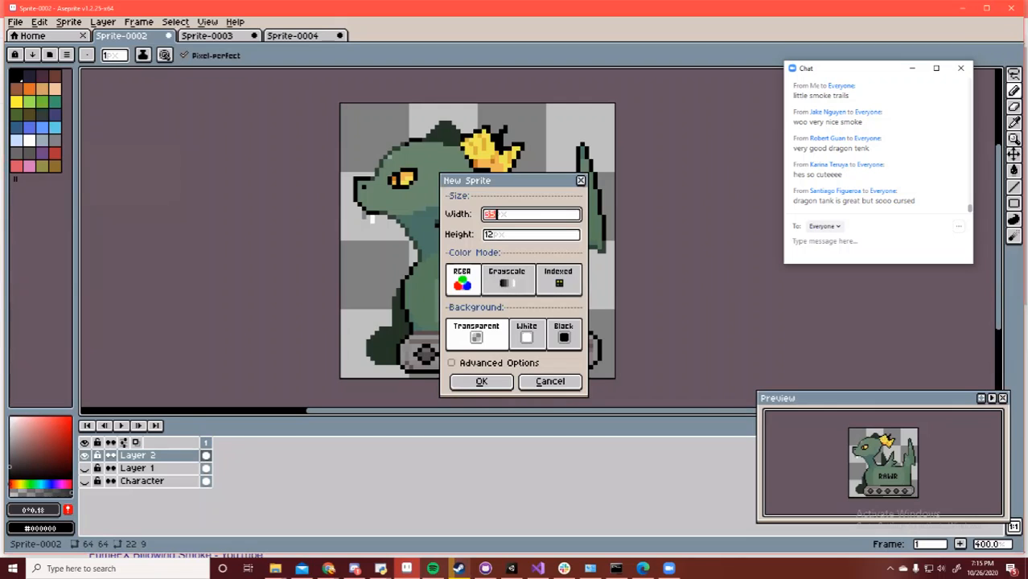
text(64)
key(Tab)
text(6)
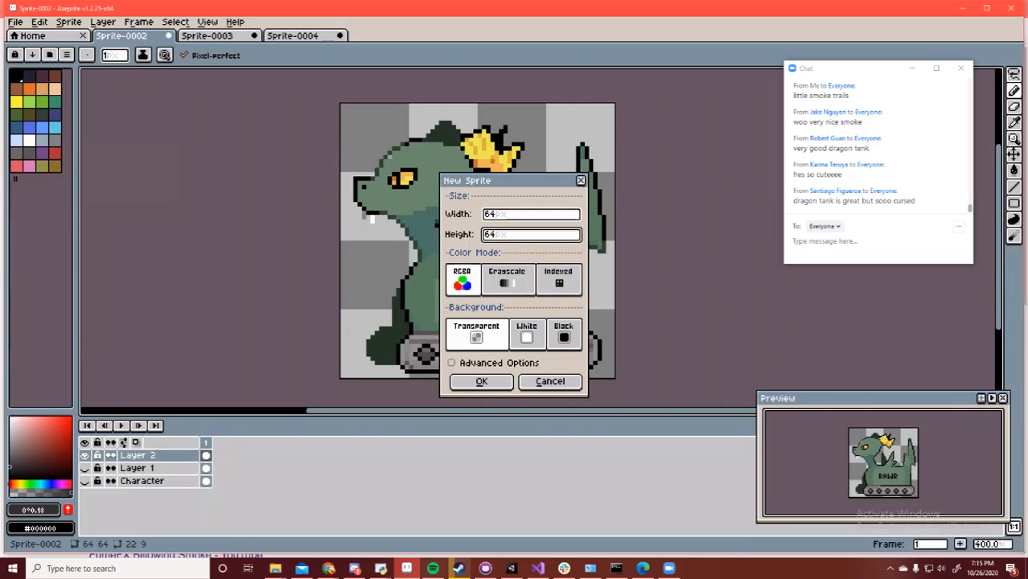
key(Return)
key(z)
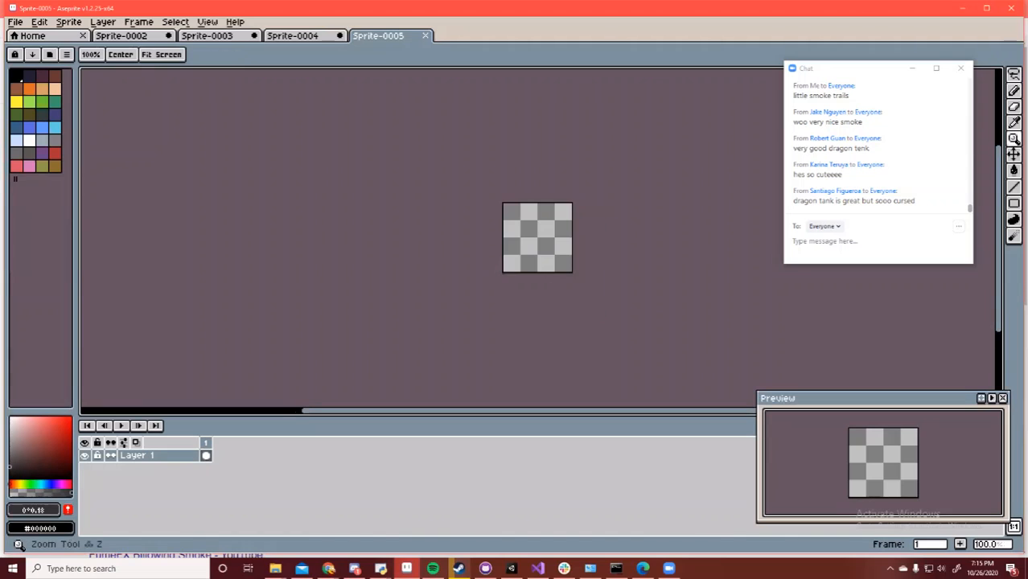
scroll(543, 227, up, 3)
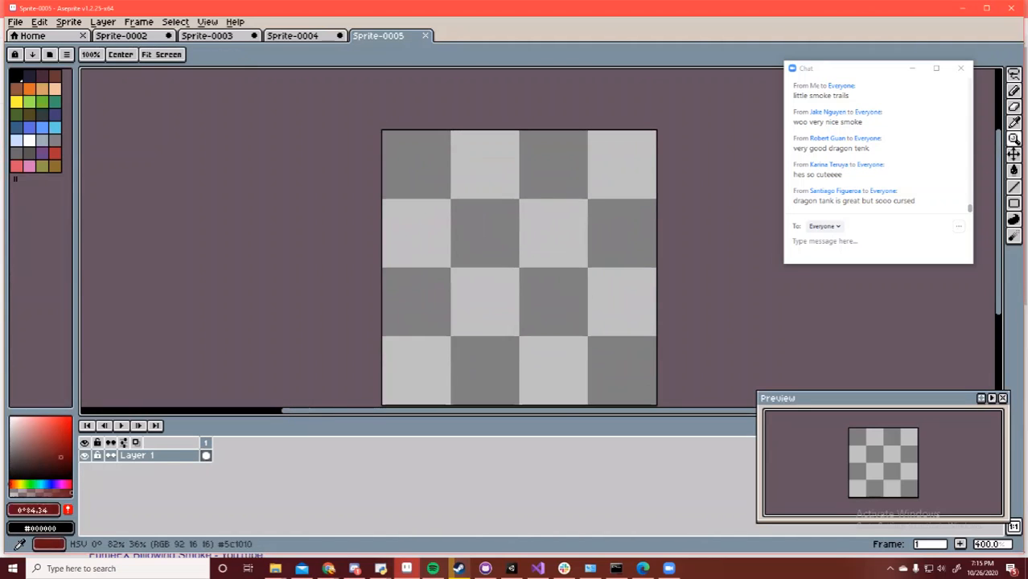
Sketch a head in black with a 1 px pencil: face outline, eyes, mouth and a swept-forward hair shape
key(b)
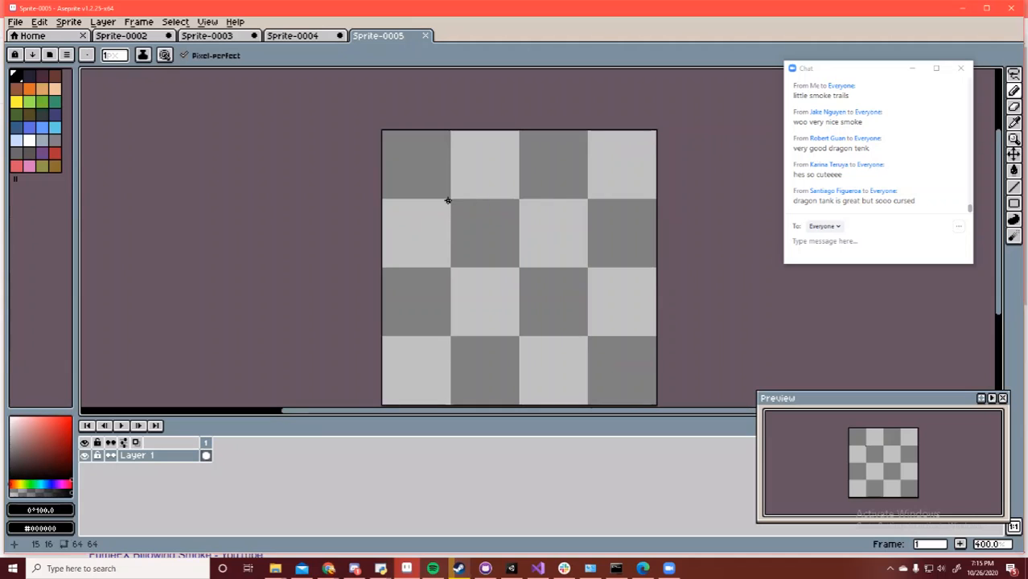
mouse_move(448, 199)
mouse_down()
mouse_move(449, 256)
mouse_move(490, 277)
mouse_up()
mouse_move(475, 218)
mouse_down()
mouse_move(449, 227)
mouse_move(460, 233)
mouse_move(505, 210)
mouse_up()
mouse_move(470, 263)
mouse_down()
mouse_move(486, 250)
mouse_move(475, 256)
mouse_up()
key(ctrl+z)
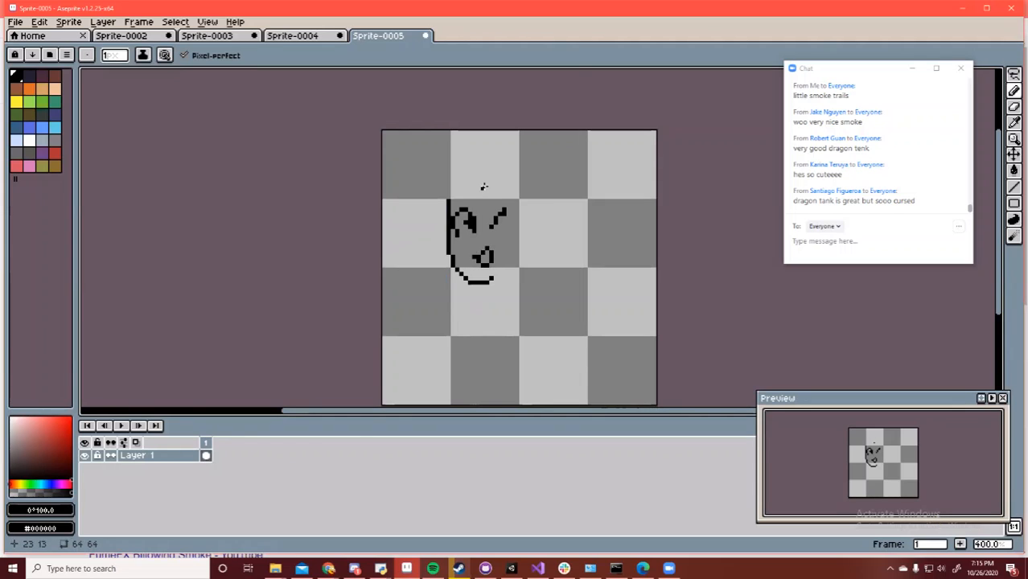
mouse_move(483, 186)
mouse_down()
mouse_move(476, 193)
mouse_move(473, 158)
mouse_move(523, 164)
mouse_up()
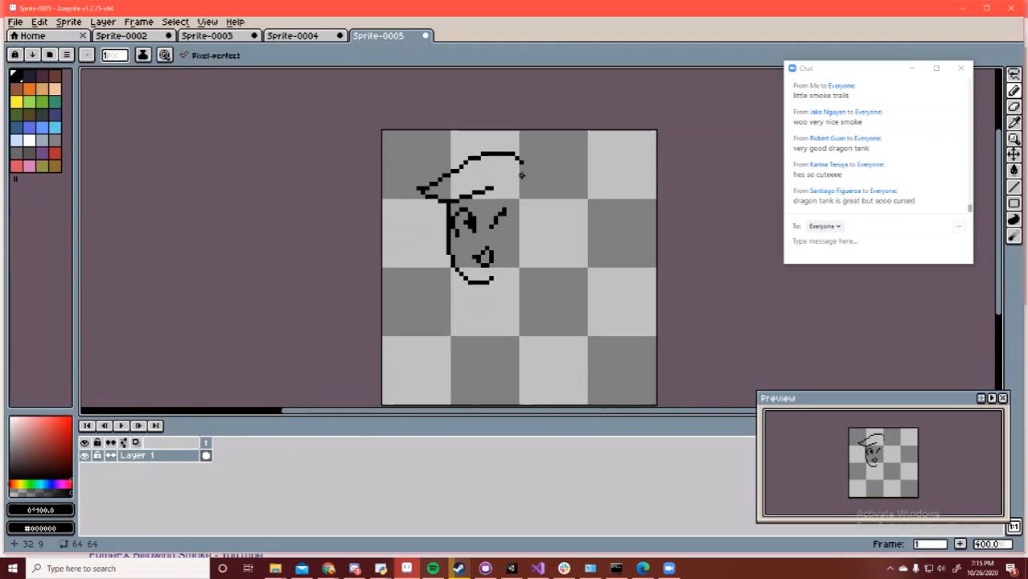
mouse_move(512, 201)
mouse_down()
mouse_move(527, 235)
mouse_move(539, 207)
mouse_move(524, 165)
mouse_up()
Set the eraser to 1 px, clean up the fringe, and close the jaw and the back of the hair
key(e)
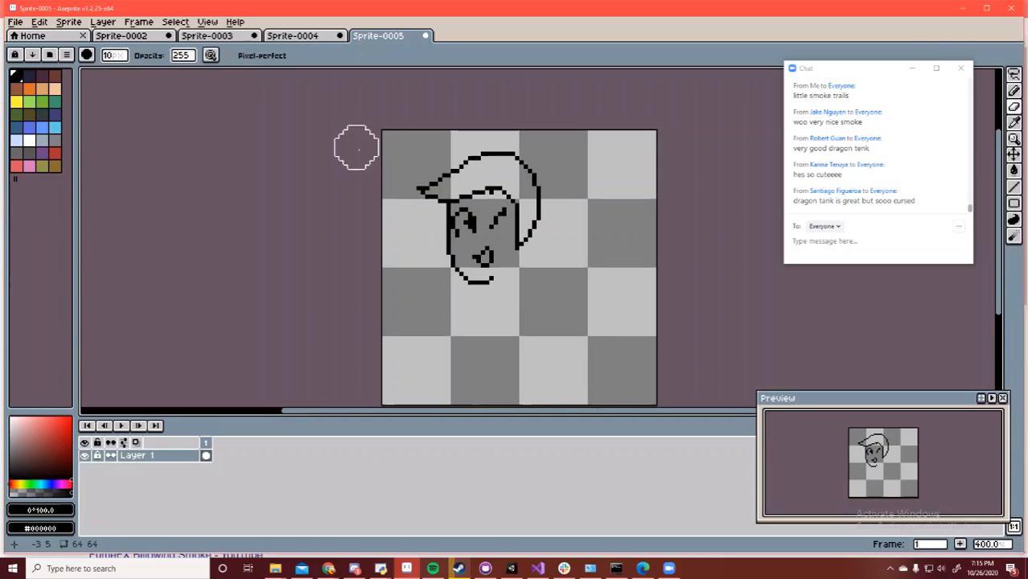
click(115, 55)
text(1)
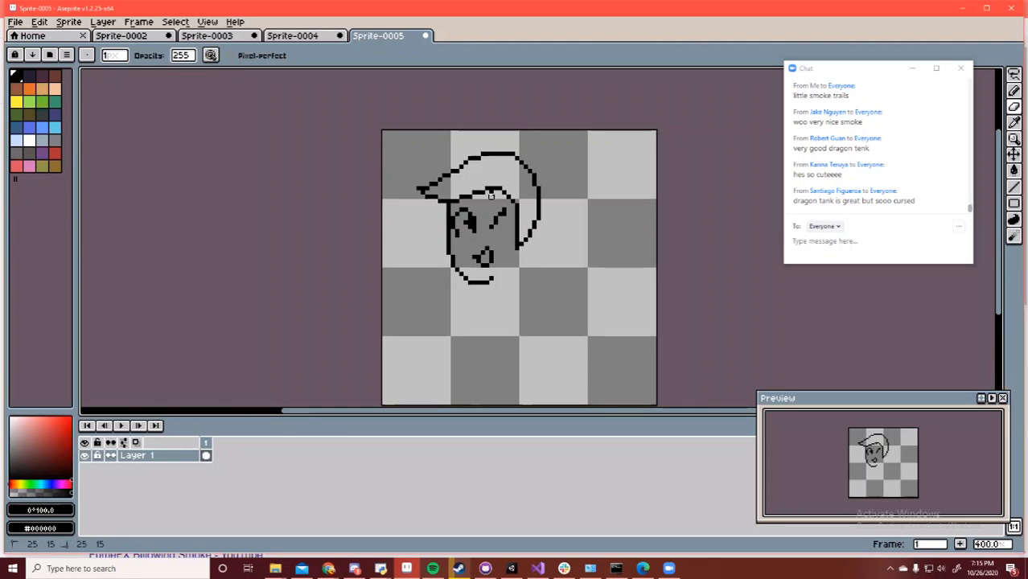
text(b)
drag(539, 219, 531, 265)
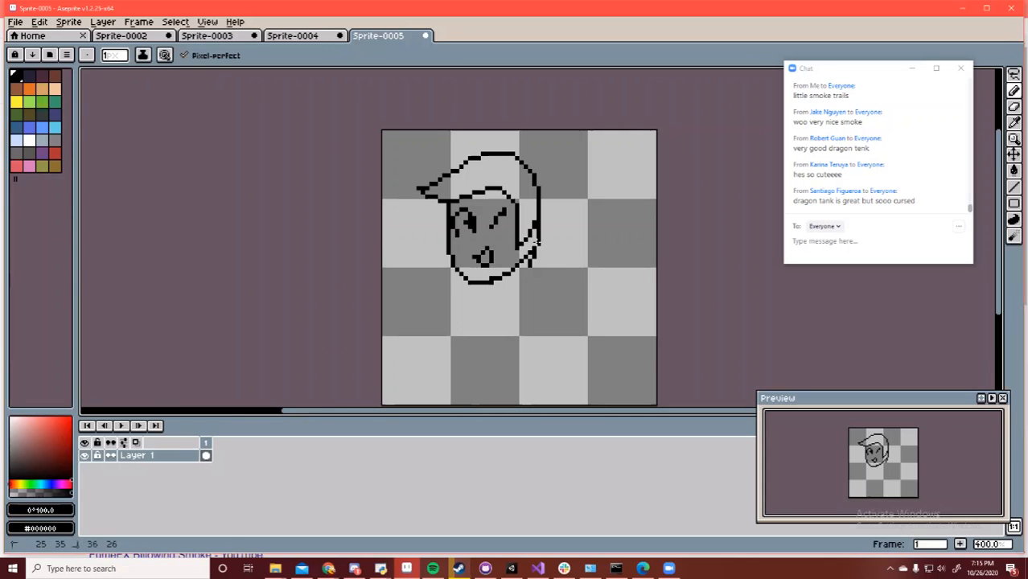
key(e)
key(b)
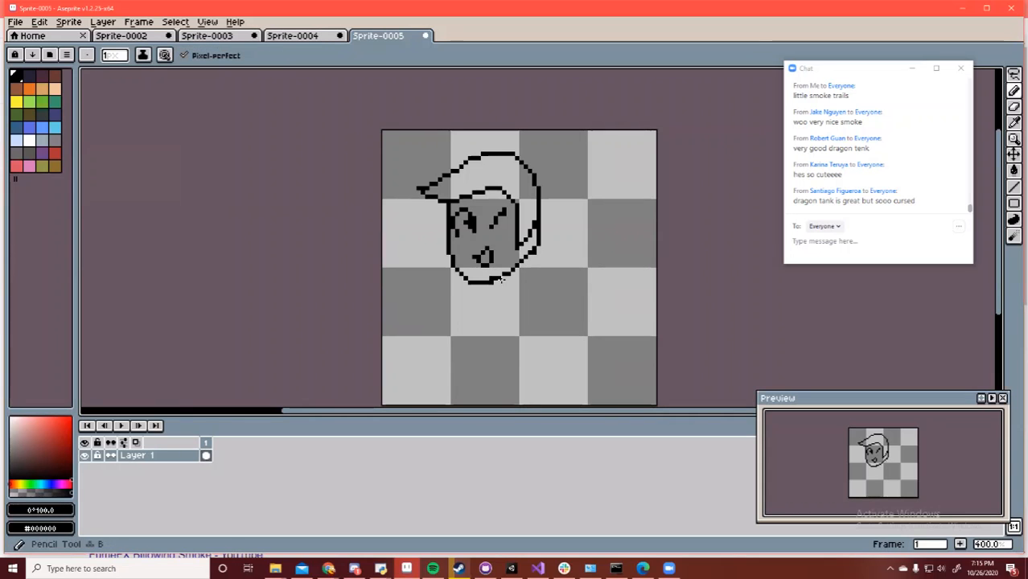
Sketch the figure's neck, shoulders and chest below the head, with one arm raised and the other hanging down
drag(502, 275, 513, 301)
mouse_move(521, 259)
mouse_down()
mouse_move(604, 117)
mouse_move(634, 126)
mouse_move(553, 308)
mouse_move(511, 297)
mouse_move(491, 307)
mouse_move(482, 333)
mouse_move(491, 368)
mouse_move(506, 363)
mouse_move(510, 345)
mouse_move(516, 365)
mouse_move(544, 354)
mouse_up()
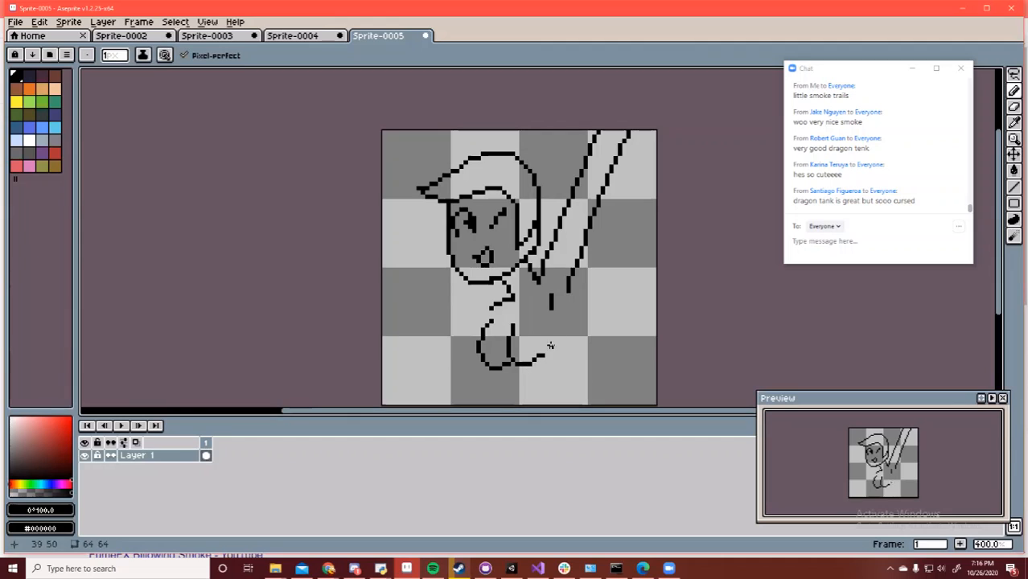
drag(569, 316, 569, 336)
mouse_move(537, 279)
mouse_down()
mouse_move(545, 327)
mouse_move(573, 332)
mouse_up()
mouse_move(534, 282)
mouse_down()
mouse_move(493, 307)
mouse_move(457, 350)
mouse_up()
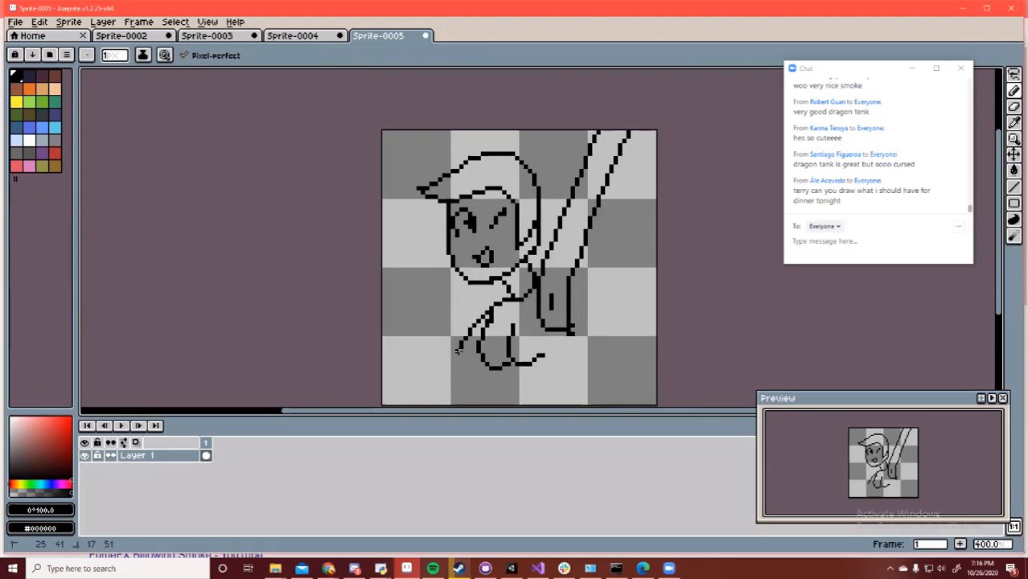
drag(444, 392, 448, 408)
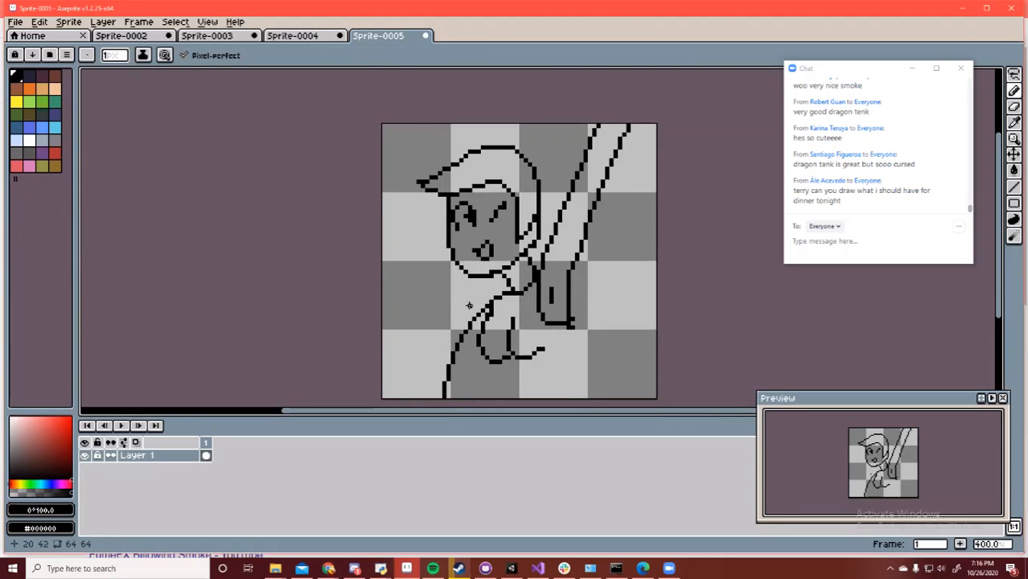
Complete the lowered arm and extend both sides of the torso down to the canvas's lower edge
drag(489, 360, 473, 401)
key(e)
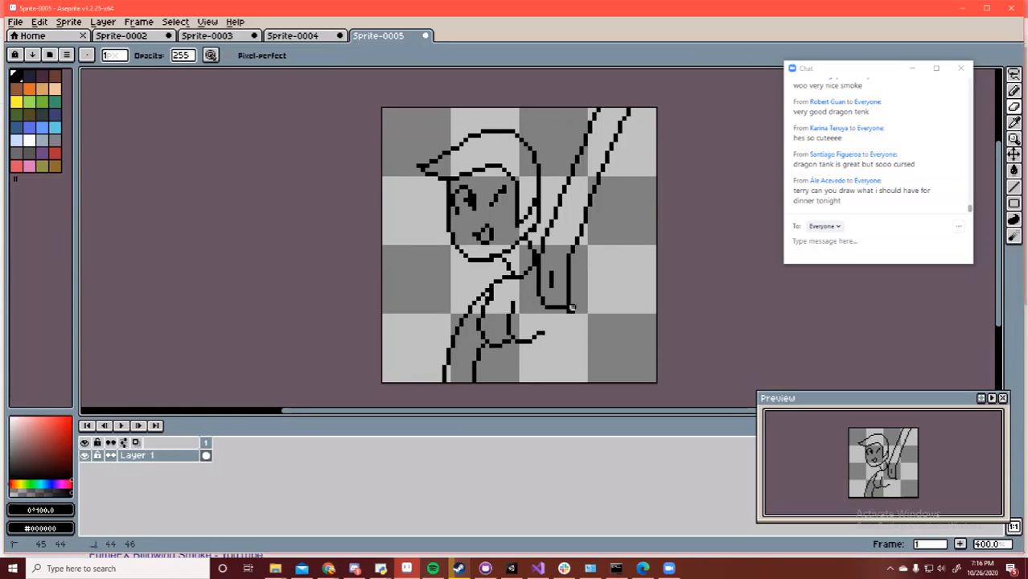
key(b)
drag(569, 313, 589, 375)
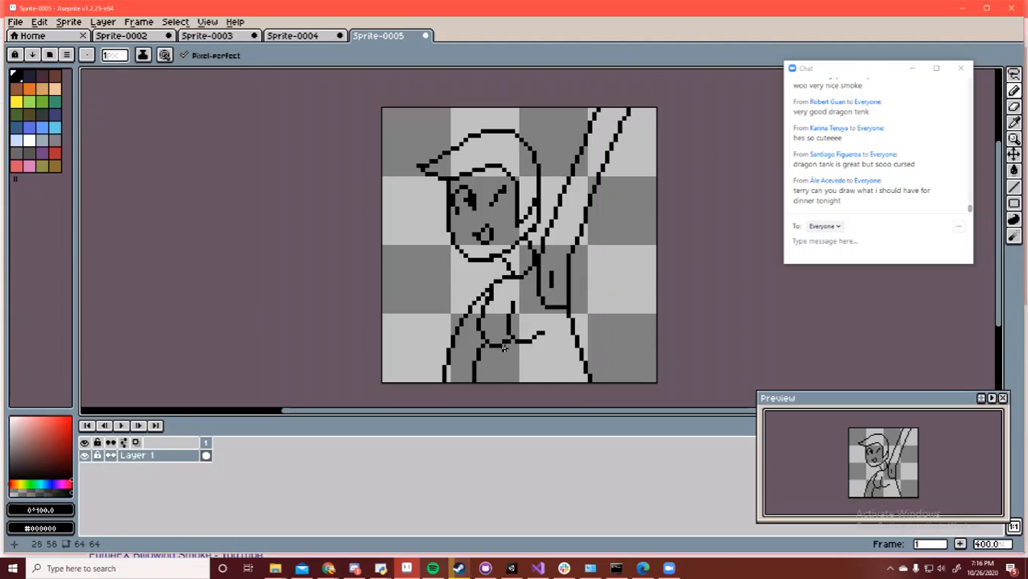
drag(508, 345, 529, 406)
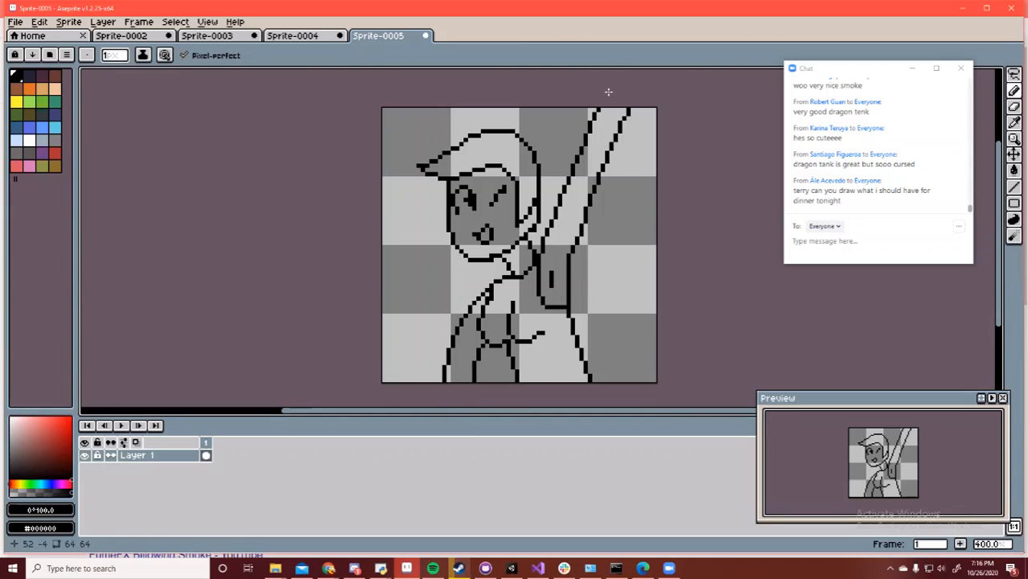
Erase the end of the raised arm and draw a hand with fingers there
key(e)
mouse_move(599, 109)
mouse_down()
mouse_move(589, 136)
mouse_move(602, 105)
mouse_move(595, 118)
mouse_move(629, 109)
mouse_move(590, 137)
mouse_move(586, 115)
mouse_move(596, 132)
mouse_move(607, 110)
mouse_move(605, 127)
mouse_move(619, 112)
mouse_move(615, 129)
mouse_move(594, 131)
mouse_move(626, 108)
mouse_move(630, 125)
mouse_move(620, 139)
mouse_move(602, 133)
mouse_move(625, 115)
mouse_move(602, 137)
mouse_up()
key(b)
key(e)
key(b)
key(e)
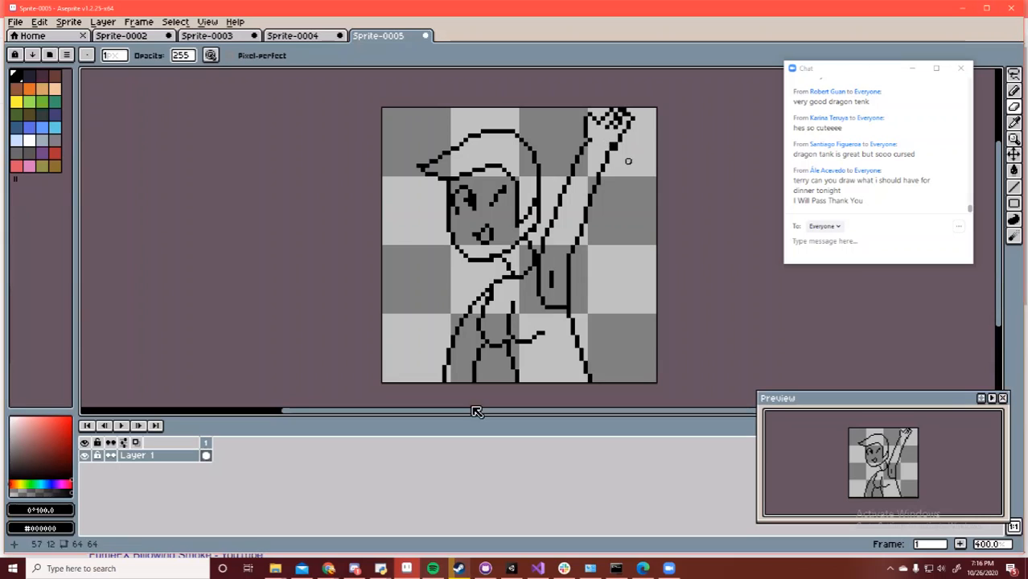
Enlarge the eraser brush and erase the whole figure sketch from the canvas
click(114, 55)
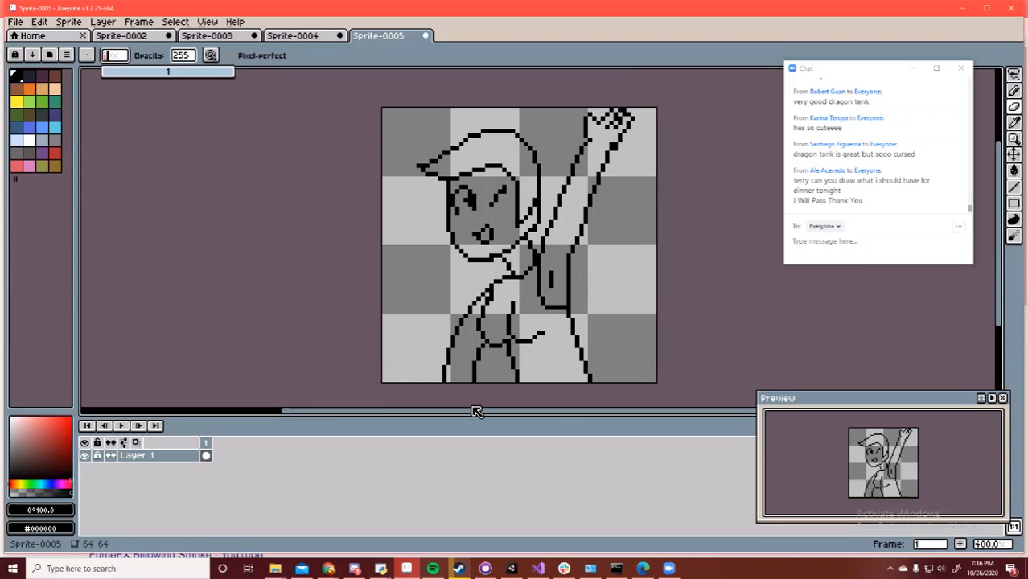
drag(105, 72, 138, 72)
mouse_move(483, 135)
mouse_down()
mouse_move(455, 154)
mouse_move(464, 395)
mouse_move(608, 181)
mouse_move(566, 210)
mouse_move(555, 292)
mouse_up()
key(space)
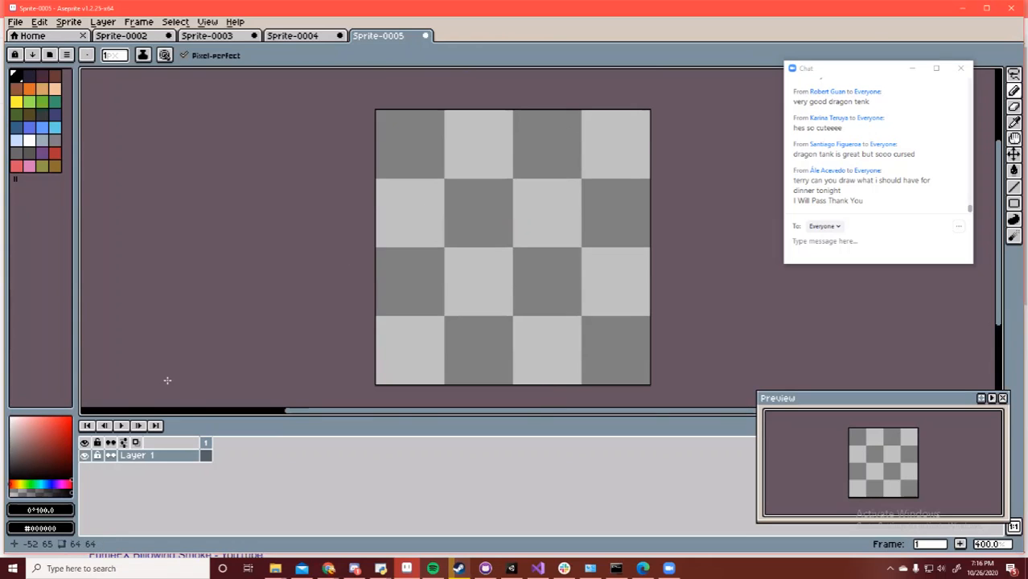
Draw a tilted round head in bright red with two long ears and a circular eye outline
click(71, 418)
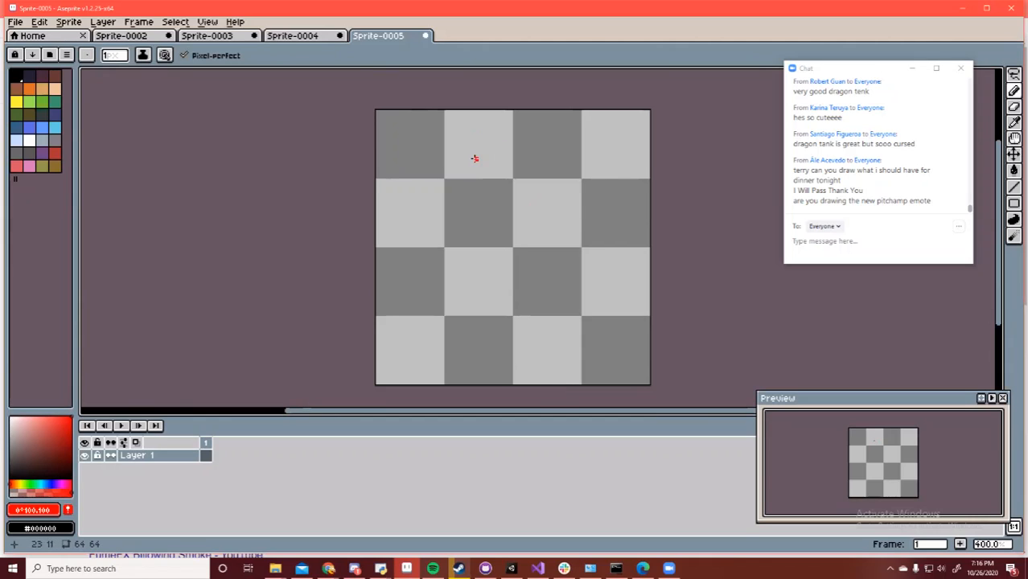
mouse_move(530, 172)
mouse_down()
mouse_move(463, 249)
mouse_move(509, 266)
mouse_move(566, 224)
mouse_move(517, 163)
mouse_up()
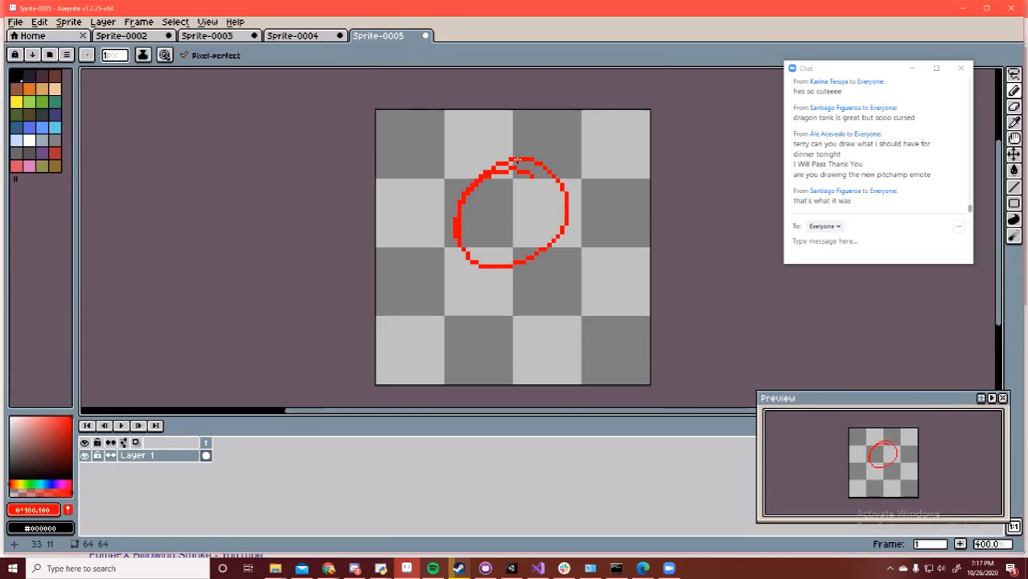
mouse_move(525, 159)
mouse_down()
mouse_move(490, 167)
mouse_move(478, 119)
mouse_move(492, 171)
mouse_move(456, 210)
mouse_move(490, 218)
mouse_move(503, 176)
mouse_up()
key(e)
click(495, 123)
key(b)
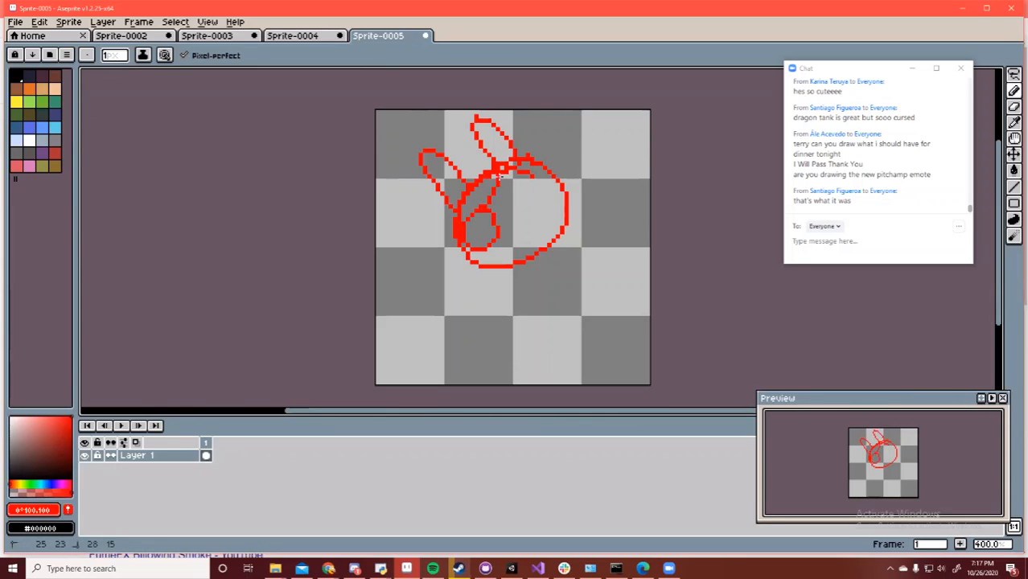
Add a short line below the first eye and a second round eye with a filled pupil, undoing the faulty strokes
drag(484, 246, 484, 264)
mouse_move(531, 176)
mouse_down()
mouse_move(511, 211)
mouse_move(532, 216)
mouse_move(518, 207)
mouse_up()
key(ctrl+z)
key(ctrl+z)
key(ctrl+z)
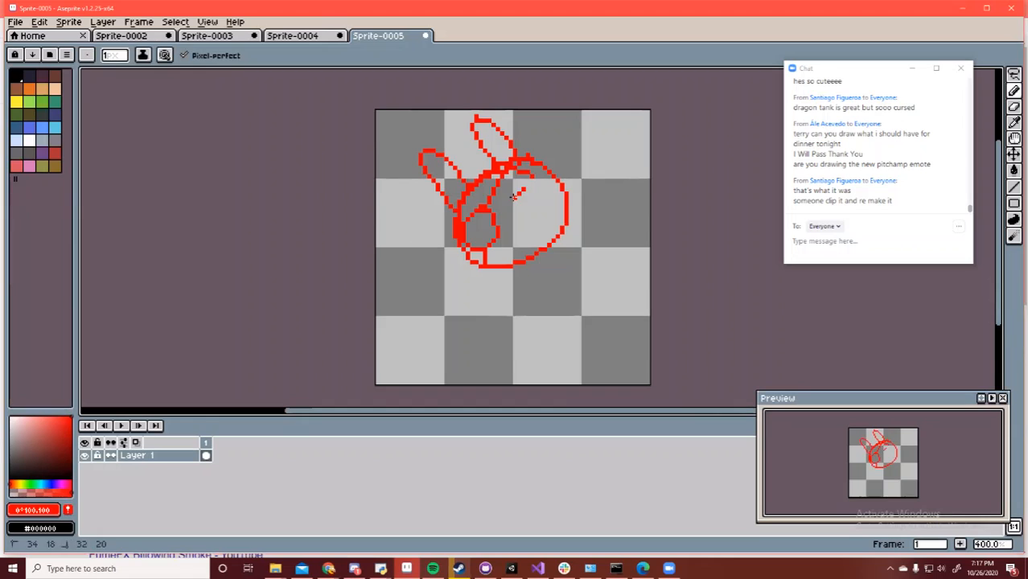
mouse_move(518, 197)
mouse_down()
mouse_move(523, 220)
mouse_move(524, 199)
mouse_up()
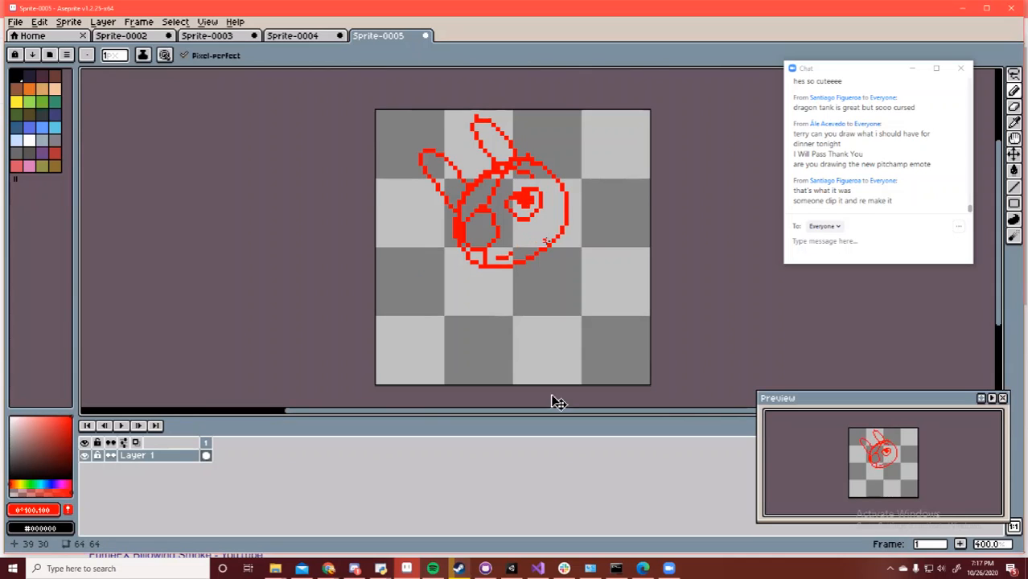
key(ctrl+z)
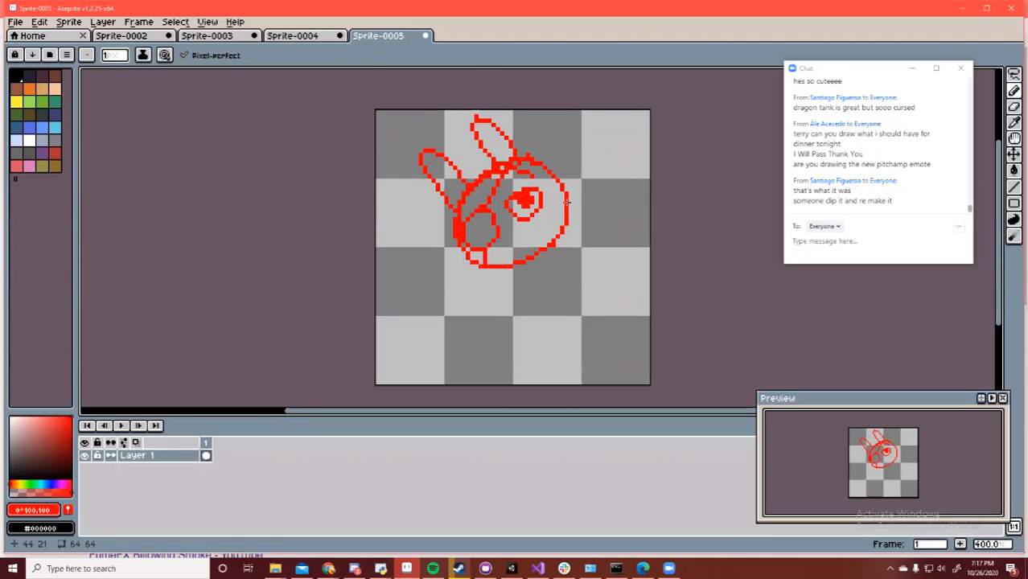
key(ctrl+t)
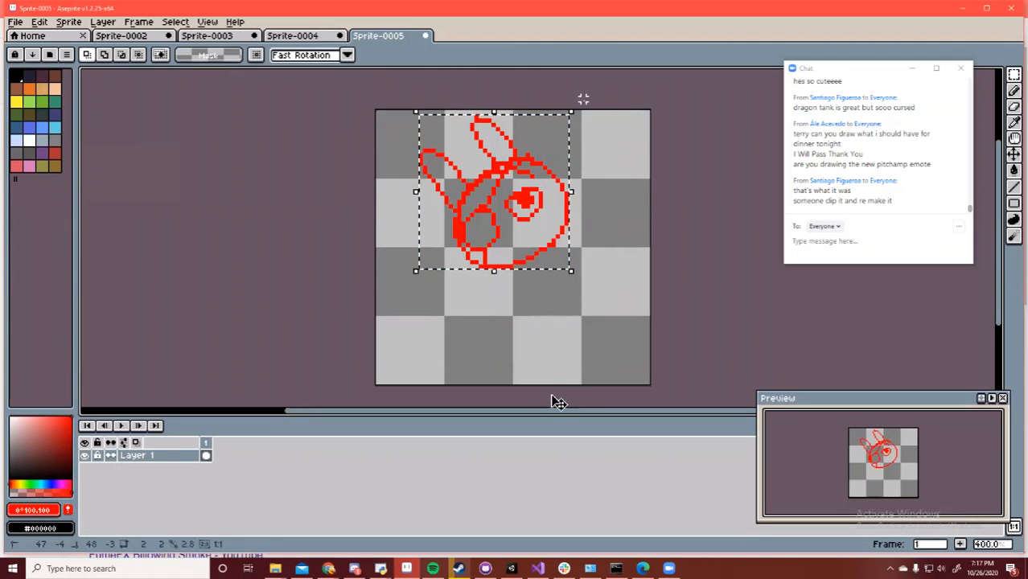
drag(578, 109, 607, 126)
click(489, 133)
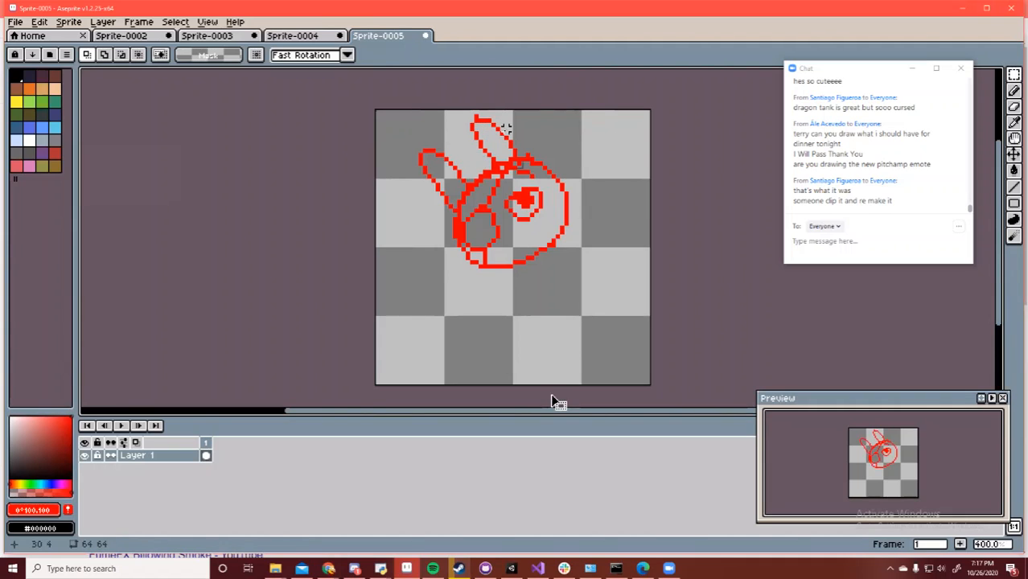
Rotate the entire red head drawing so that its ears point straight up
key(ctrl+t)
drag(559, 402, 439, 405)
key(Return)
key(b)
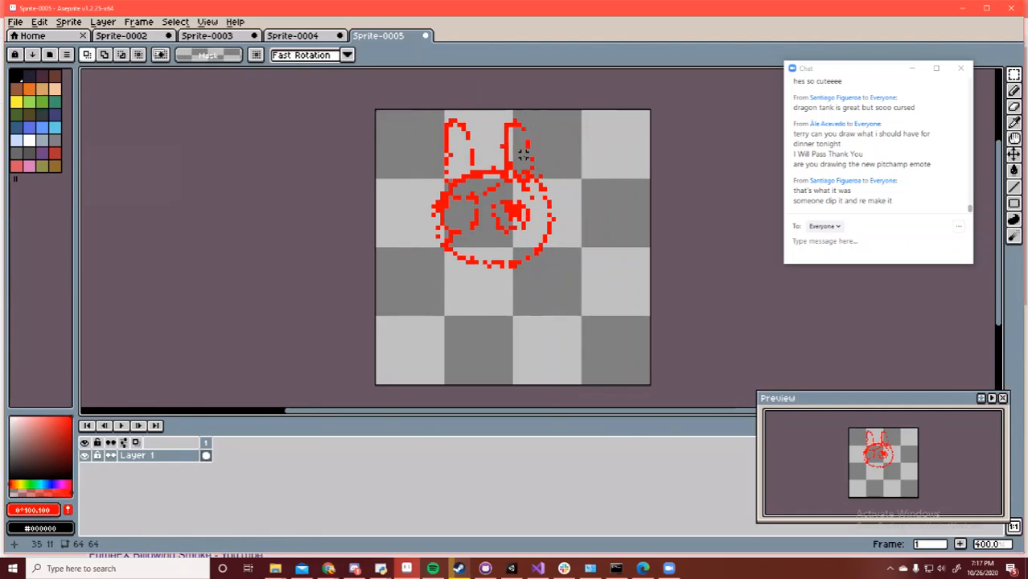
Delete the old head drawing and redraw a rounded red head outline with two upright rabbit ears
key(Delete)
key(b)
mouse_move(509, 145)
mouse_down()
mouse_move(459, 172)
mouse_move(474, 185)
mouse_move(459, 207)
mouse_move(471, 243)
mouse_move(505, 256)
mouse_move(566, 212)
mouse_move(540, 179)
mouse_move(487, 176)
mouse_move(493, 160)
mouse_move(473, 133)
mouse_move(469, 190)
mouse_move(536, 129)
mouse_move(546, 174)
mouse_move(494, 145)
mouse_move(494, 174)
mouse_move(490, 156)
mouse_move(464, 141)
mouse_move(466, 175)
mouse_move(481, 129)
mouse_move(496, 163)
mouse_move(518, 169)
mouse_move(527, 134)
mouse_up()
key(e)
key(b)
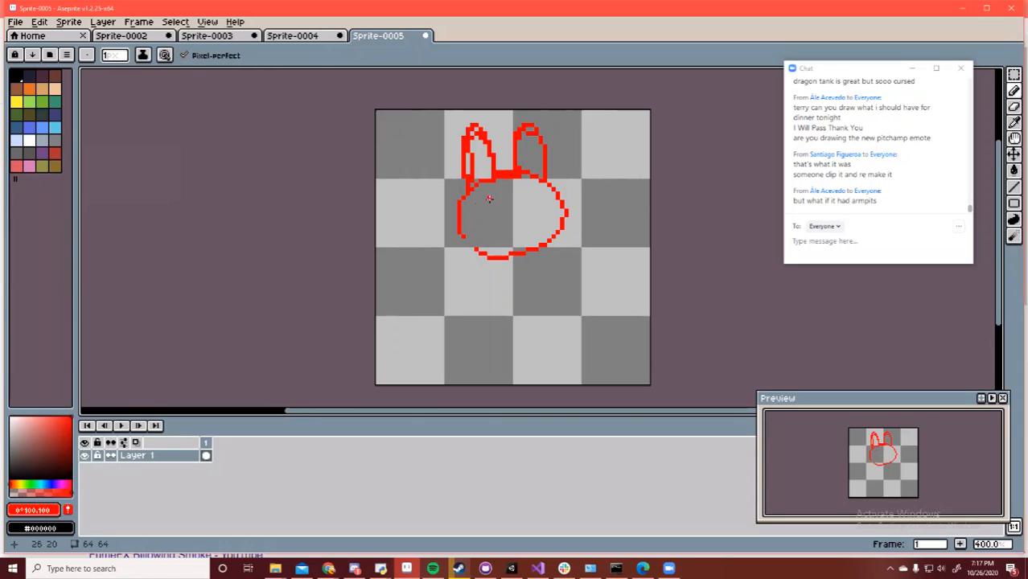
Draw two large round eyes inside the head, one with a filled pupil, and a small mouth near the chin
drag(492, 196, 478, 231)
drag(492, 196, 498, 227)
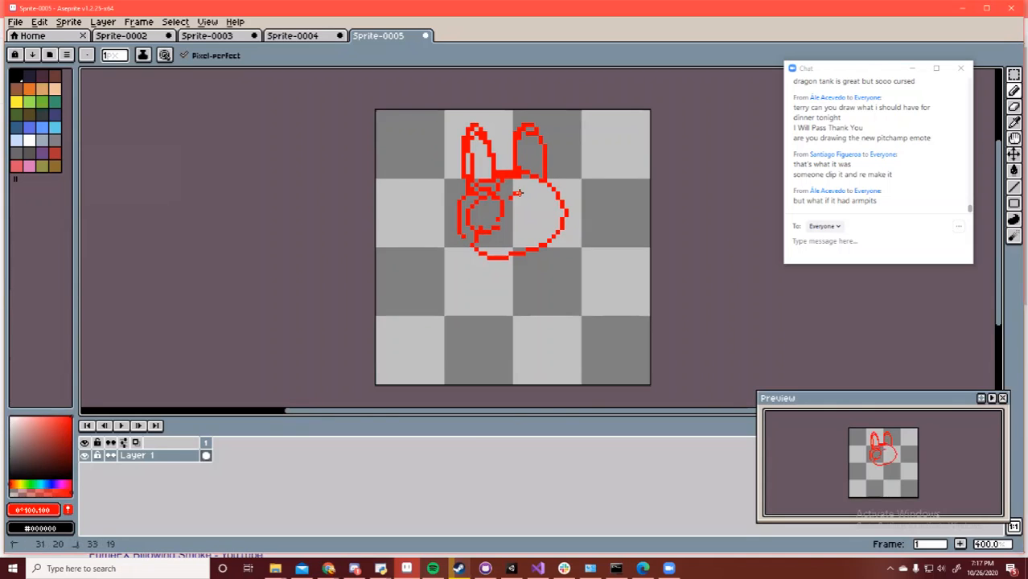
mouse_move(515, 197)
mouse_down()
mouse_move(537, 216)
mouse_move(536, 190)
mouse_move(527, 196)
mouse_up()
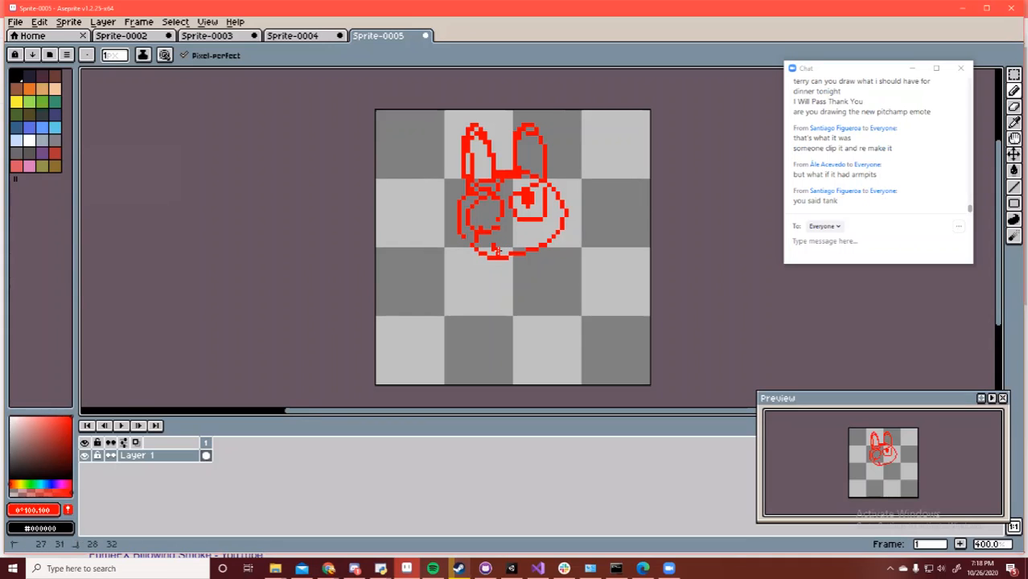
drag(497, 249, 524, 244)
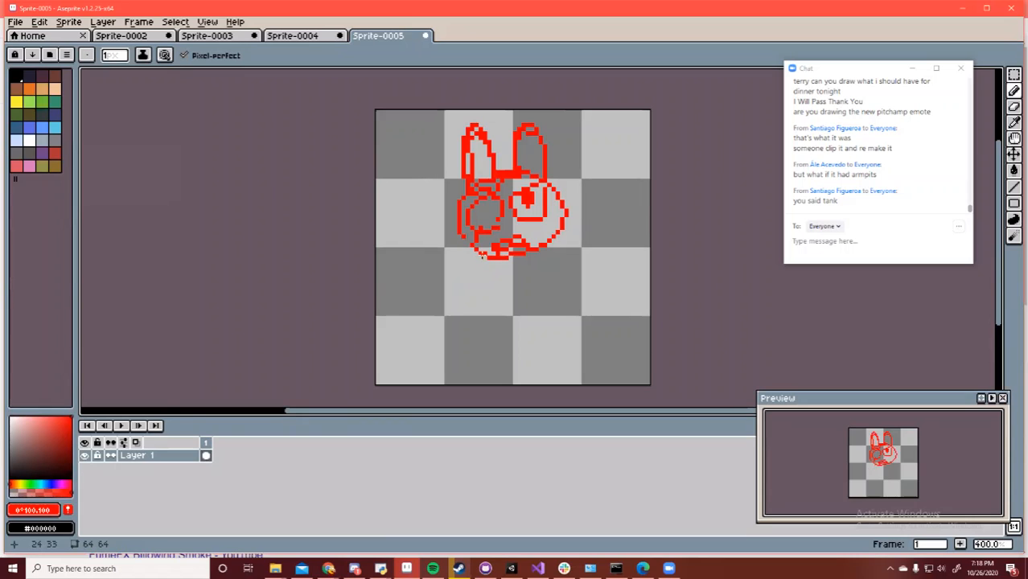
mouse_move(489, 263)
mouse_down()
mouse_move(472, 286)
mouse_move(472, 318)
mouse_up()
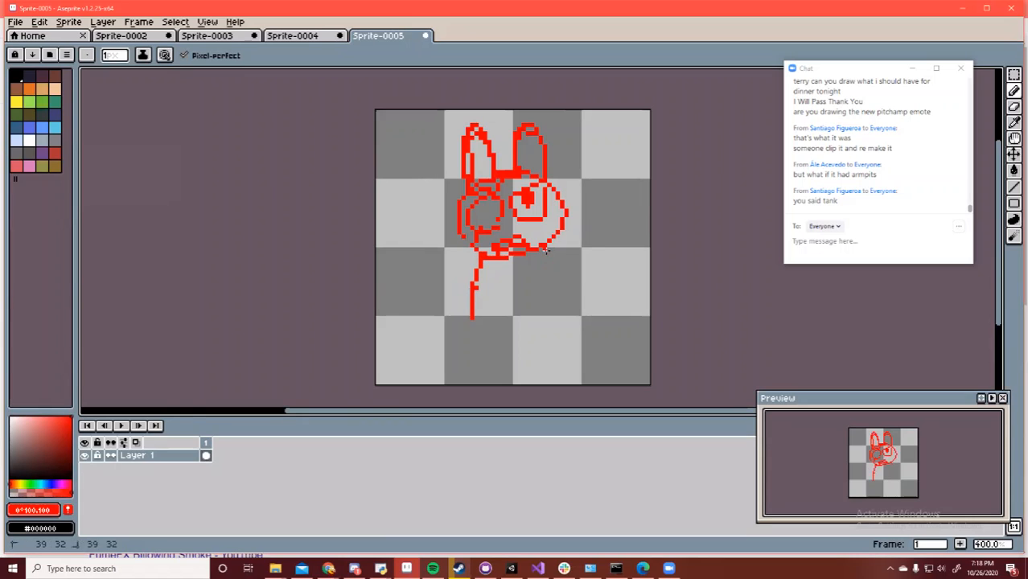
key(e)
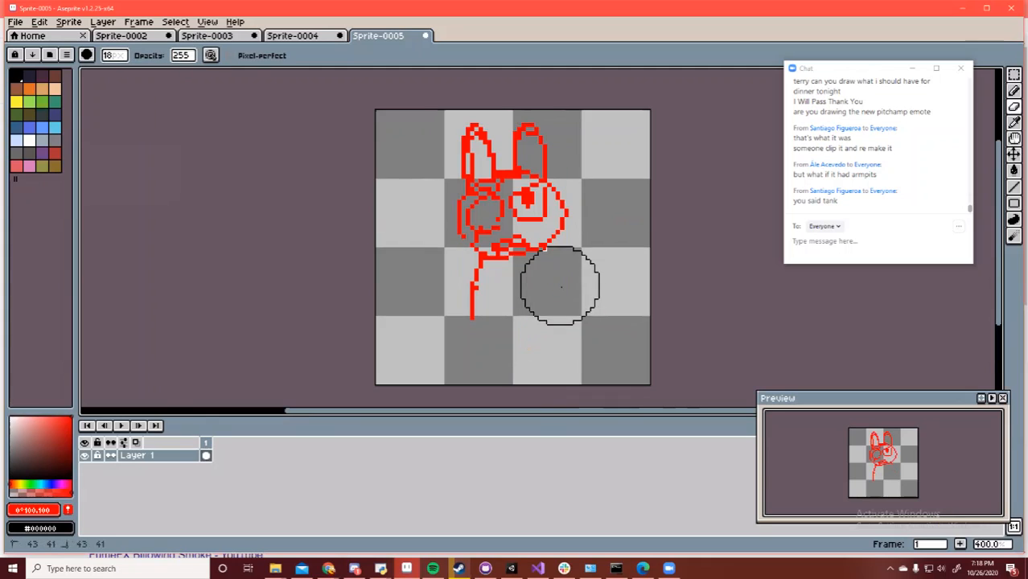
drag(487, 299, 482, 317)
key(b)
mouse_move(487, 261)
mouse_down()
mouse_move(470, 294)
mouse_move(472, 325)
mouse_up()
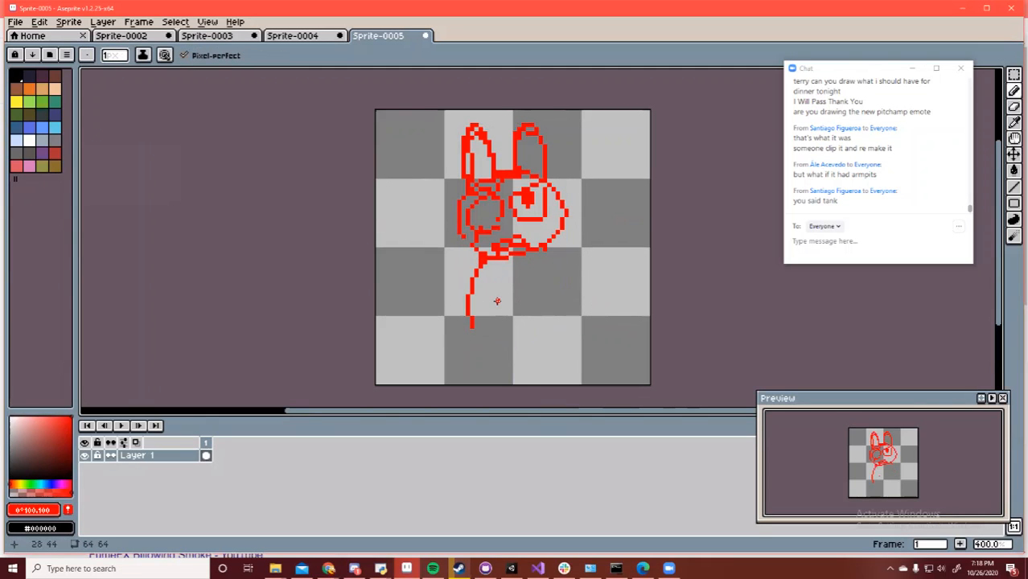
key(ctrl+z)
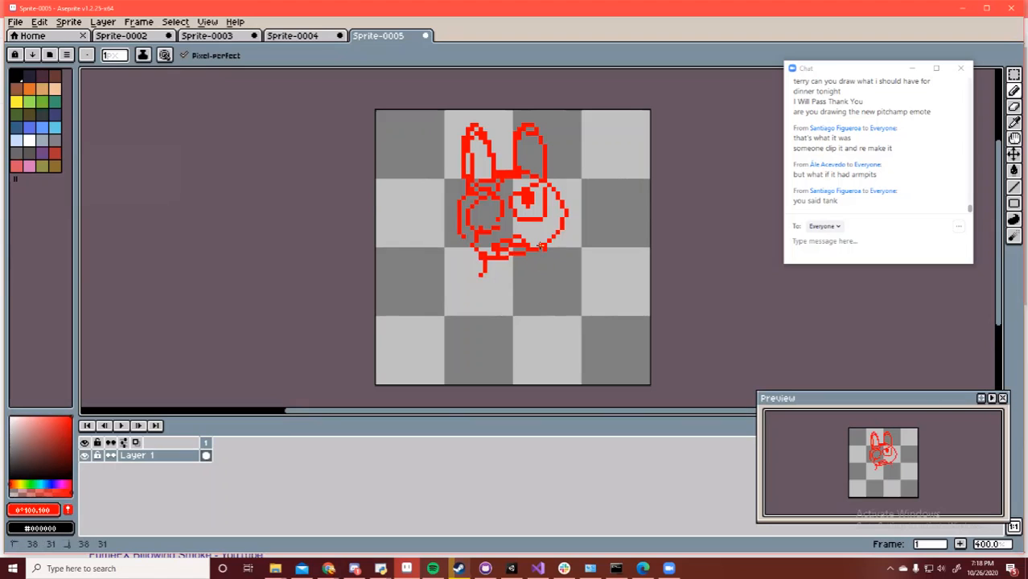
drag(541, 246, 567, 303)
mouse_move(485, 274)
mouse_down()
mouse_move(473, 320)
mouse_move(485, 304)
mouse_move(509, 302)
mouse_move(493, 305)
mouse_up()
key(e)
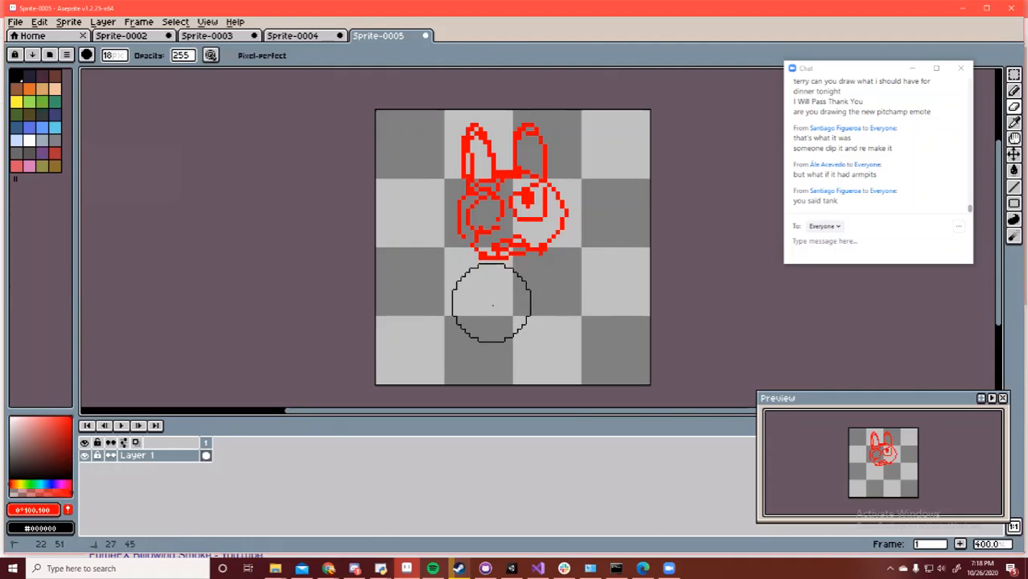
key(b)
Shift the head slightly up and sketch a wide flared cloak with a curved hem beneath it
key(v)
drag(548, 404, 559, 403)
key(b)
mouse_move(494, 251)
mouse_down()
mouse_move(456, 297)
mouse_move(481, 323)
mouse_move(533, 330)
mouse_up()
drag(563, 241, 575, 264)
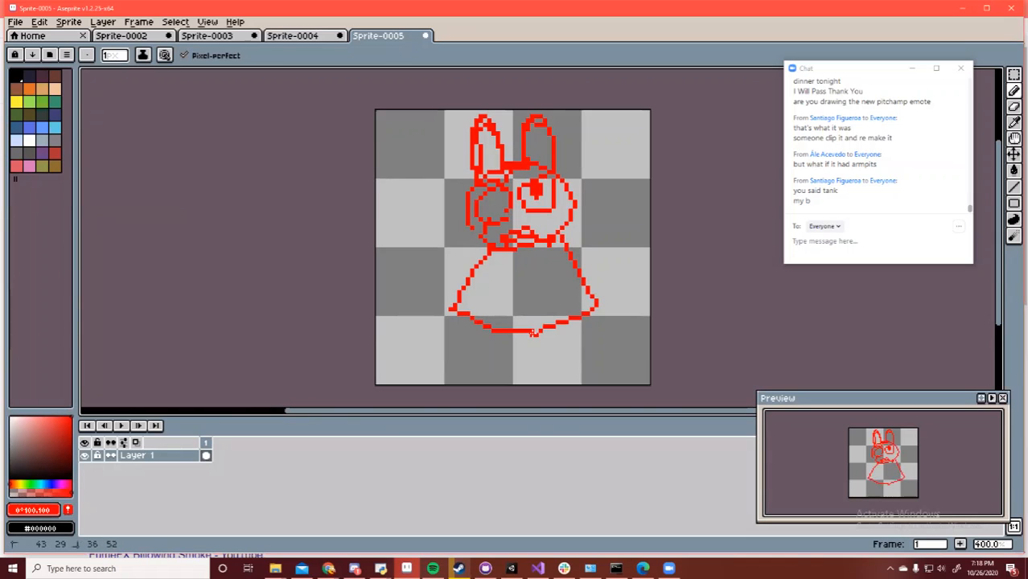
Add small hands at the cloak's lower corners and two stubby legs, then nudge the figure to centre it on the canvas
drag(463, 329, 503, 322)
drag(599, 306, 579, 320)
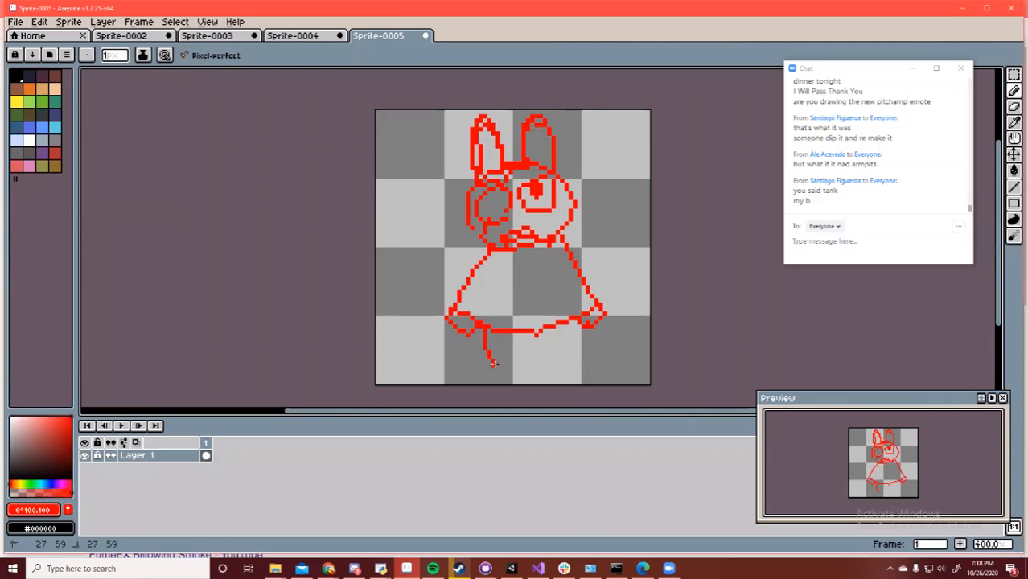
mouse_move(537, 359)
mouse_down()
mouse_move(558, 369)
mouse_move(576, 322)
mouse_up()
key(v)
drag(561, 397, 557, 401)
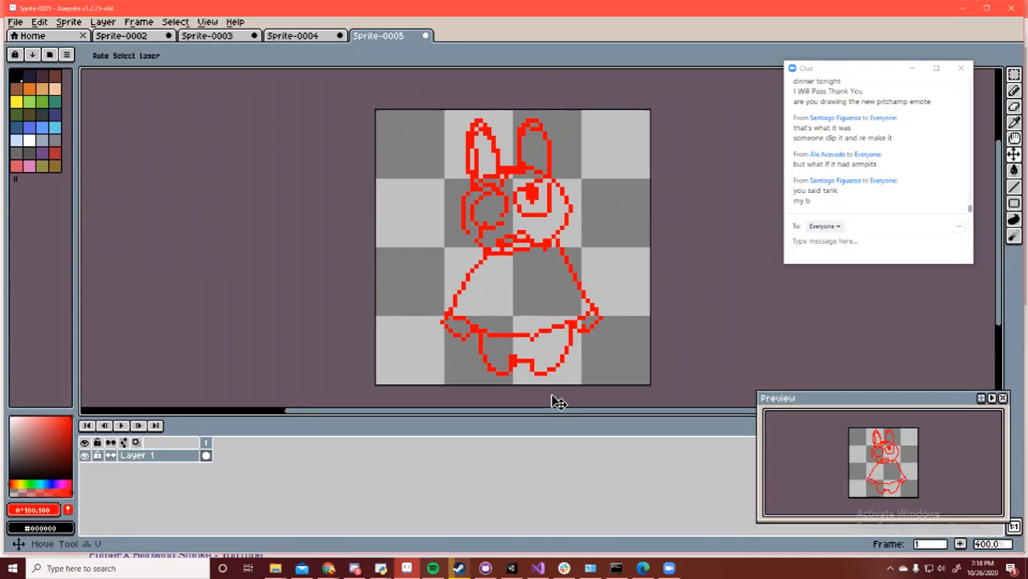
Fade the sketch by setting the opacity of Layer 1 to 124
double_click(157, 456)
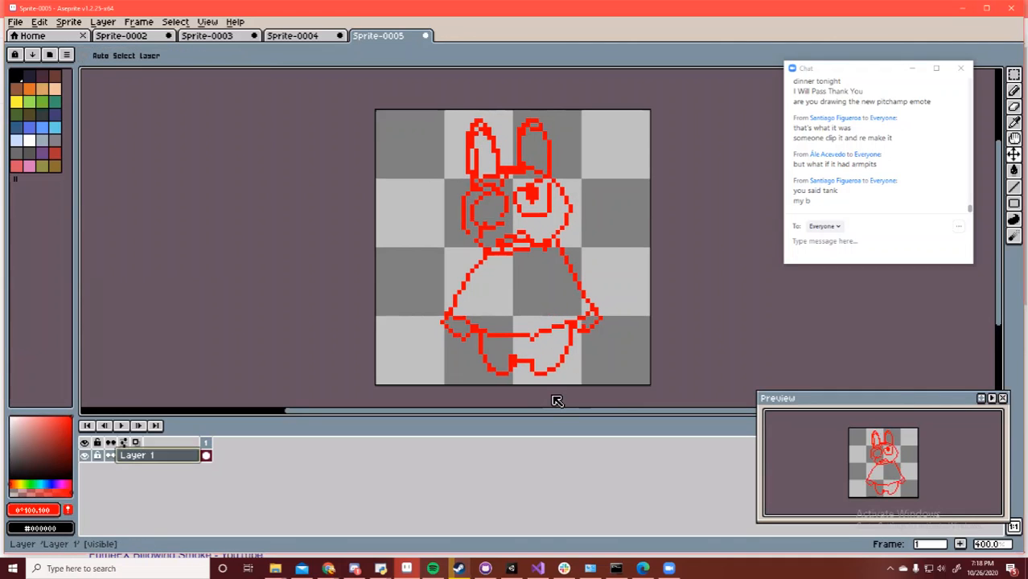
click(532, 312)
drag(531, 311, 534, 312)
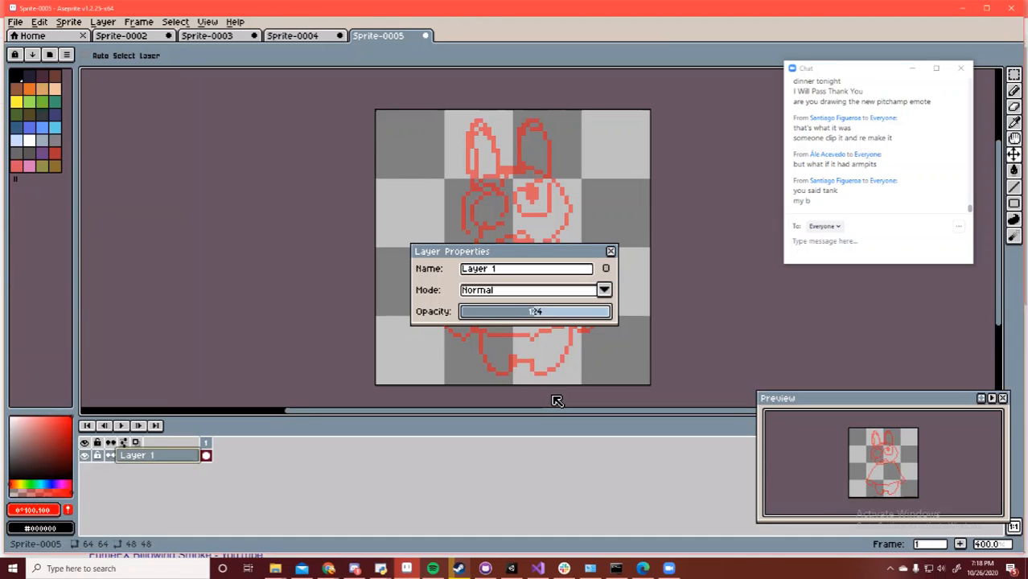
click(611, 251)
Add a new layer above the faded sketch layer
click(102, 22)
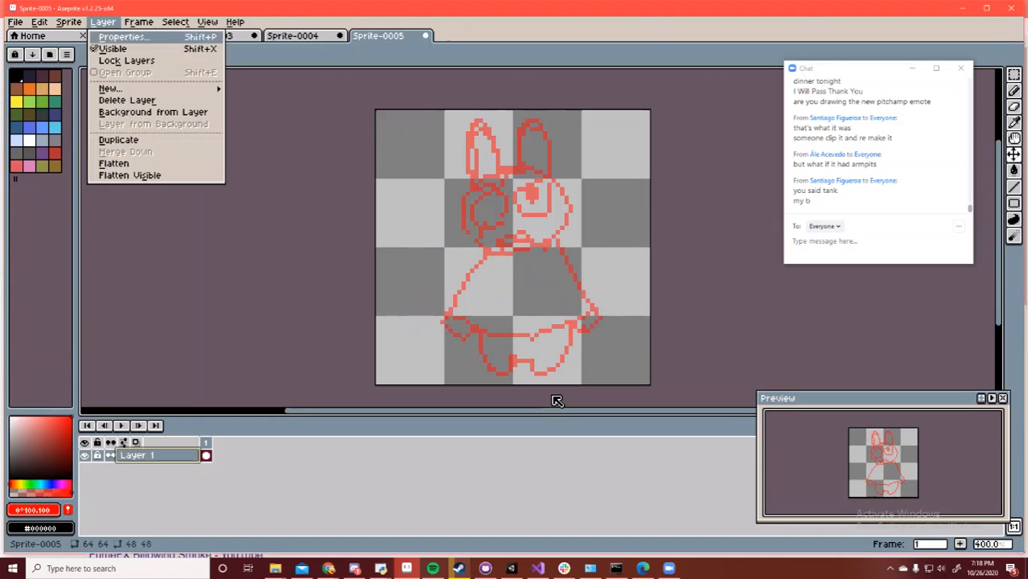
mouse_move(110, 88)
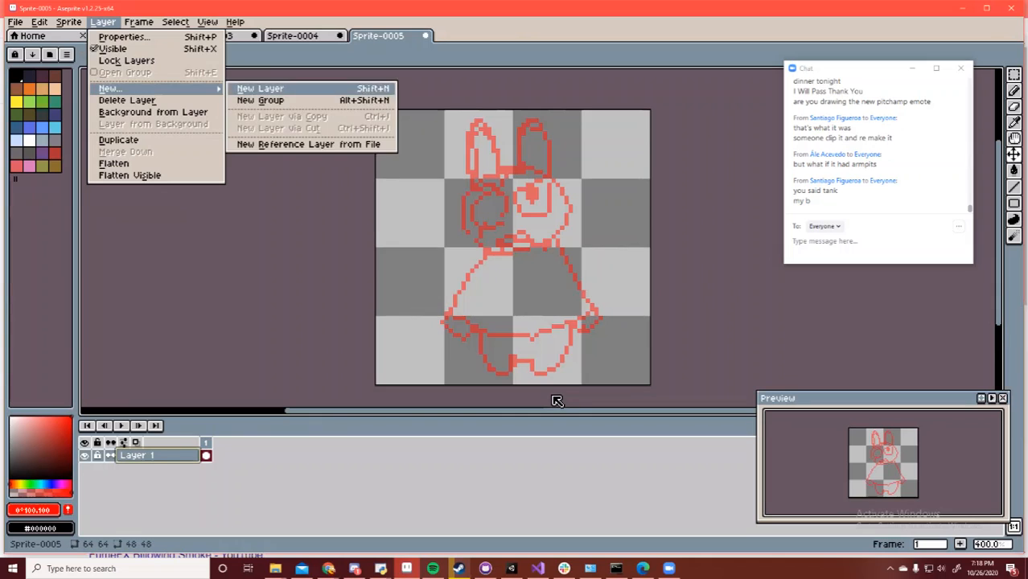
click(258, 89)
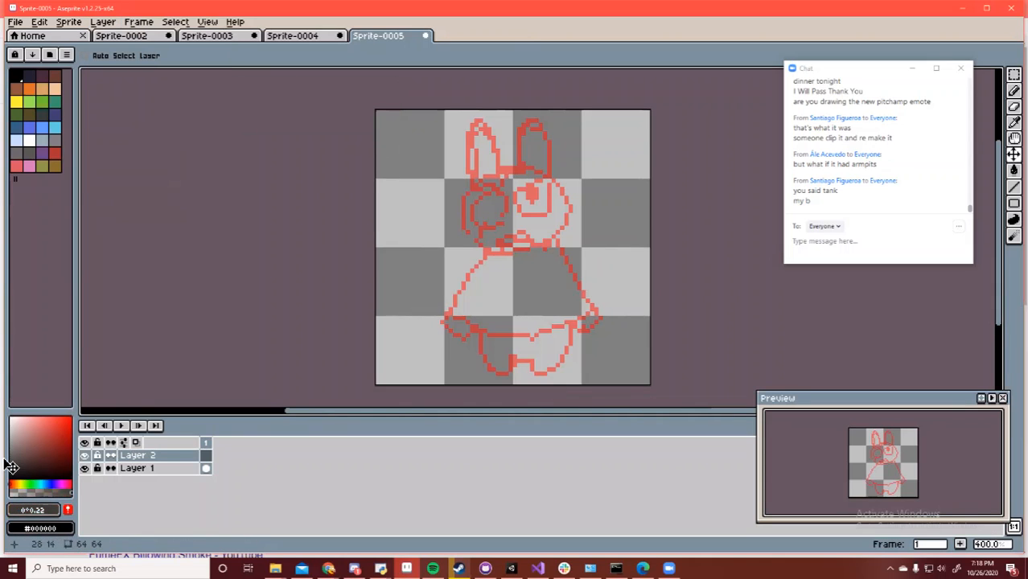
key(b)
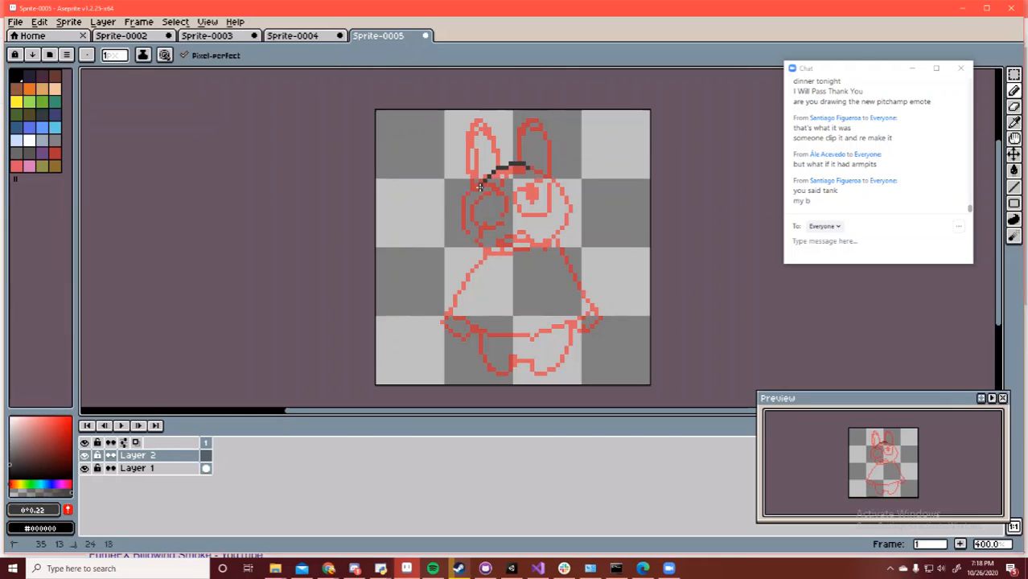
drag(481, 187, 483, 204)
key(ctrl+z)
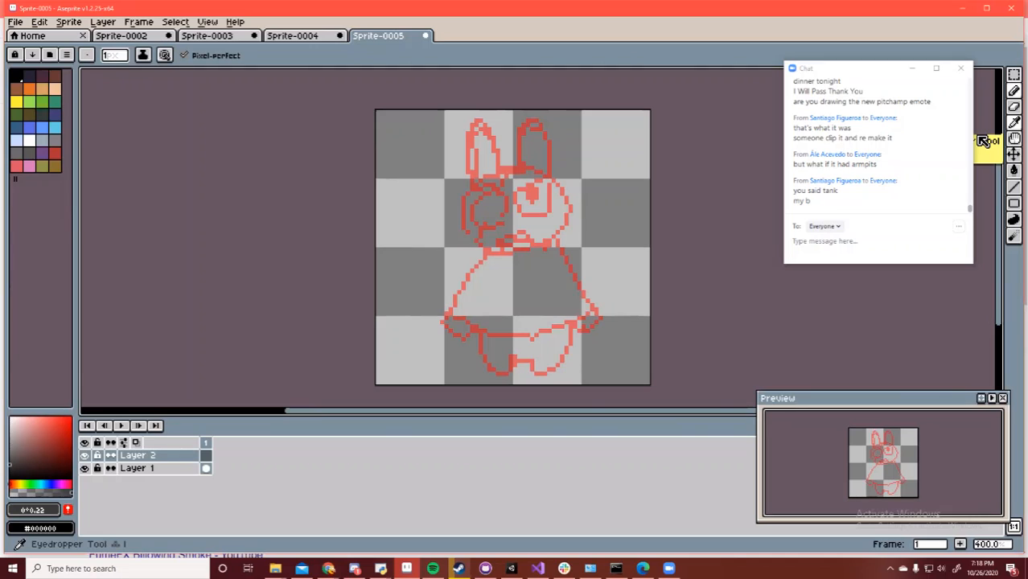
Draw a filled dark grey circle over the sketched head and move it slightly down
key(shift+u)
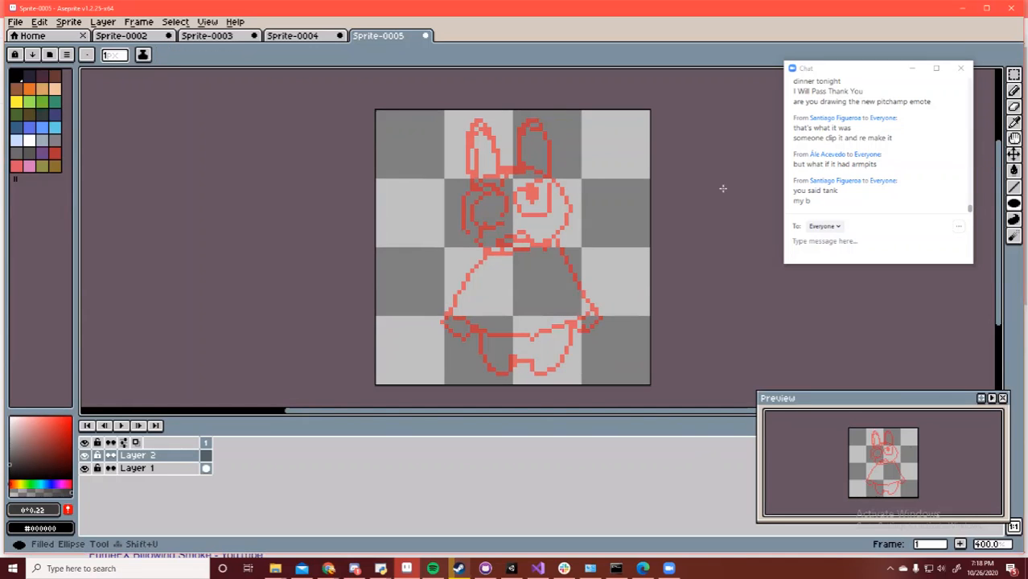
drag(465, 165, 567, 256)
key(v)
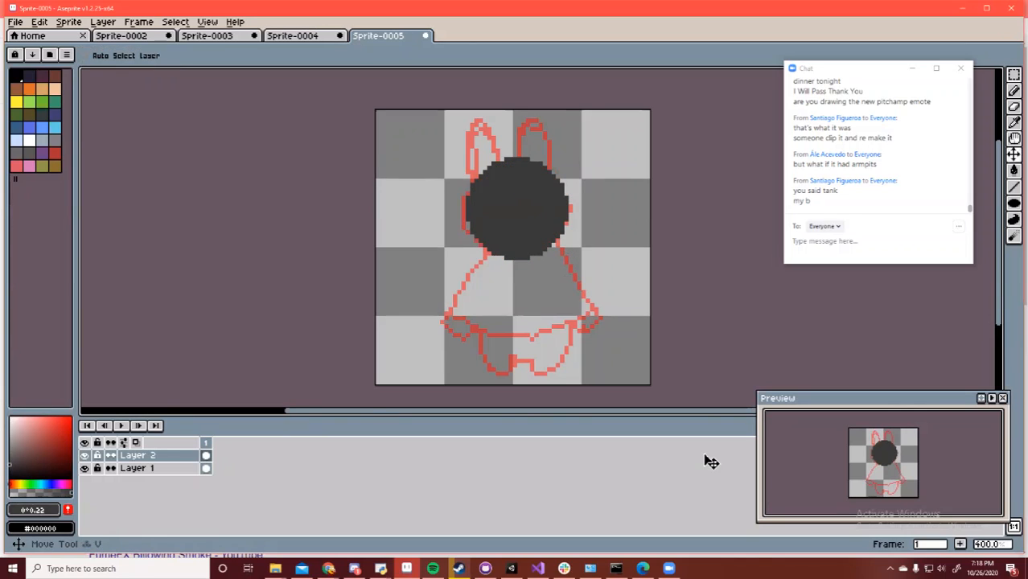
mouse_move(524, 193)
mouse_down()
mouse_move(495, 176)
mouse_move(490, 124)
mouse_up()
Outline two upright ears on top of the dark head and fill both with the same dark grey
key(b)
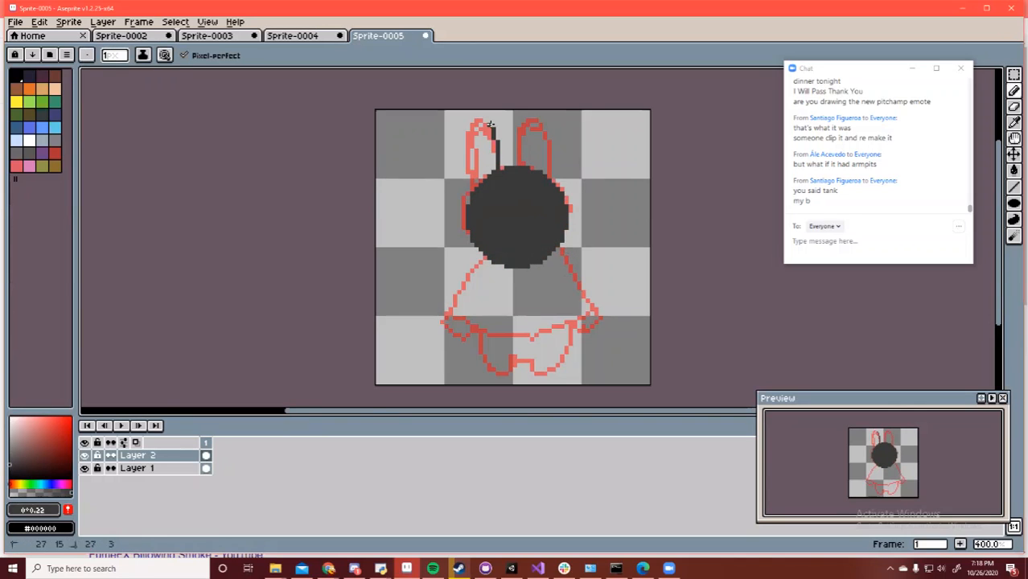
key(g)
click(486, 153)
key(b)
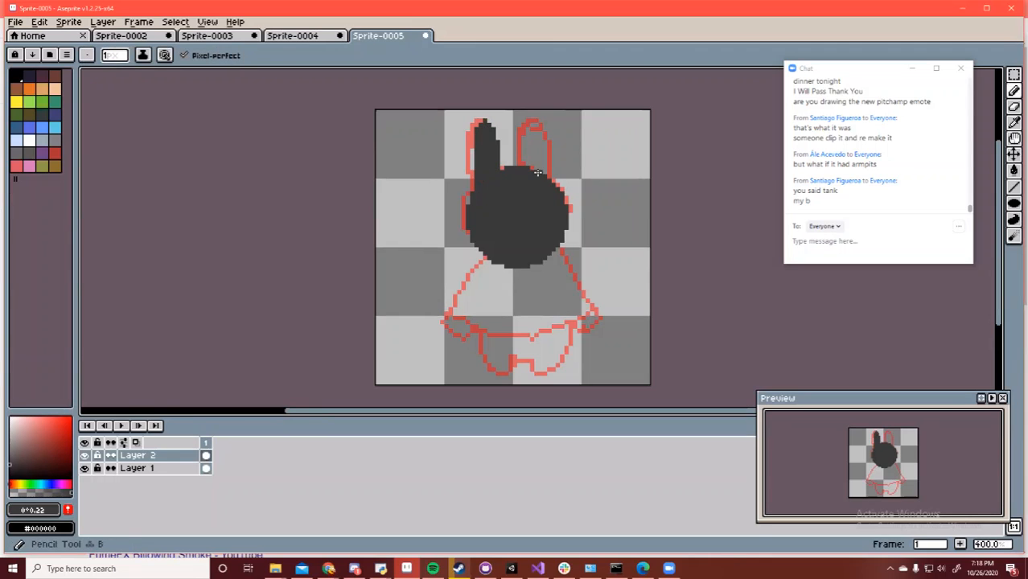
drag(537, 175, 546, 121)
key(g)
click(548, 162)
drag(555, 157, 559, 185)
key(b)
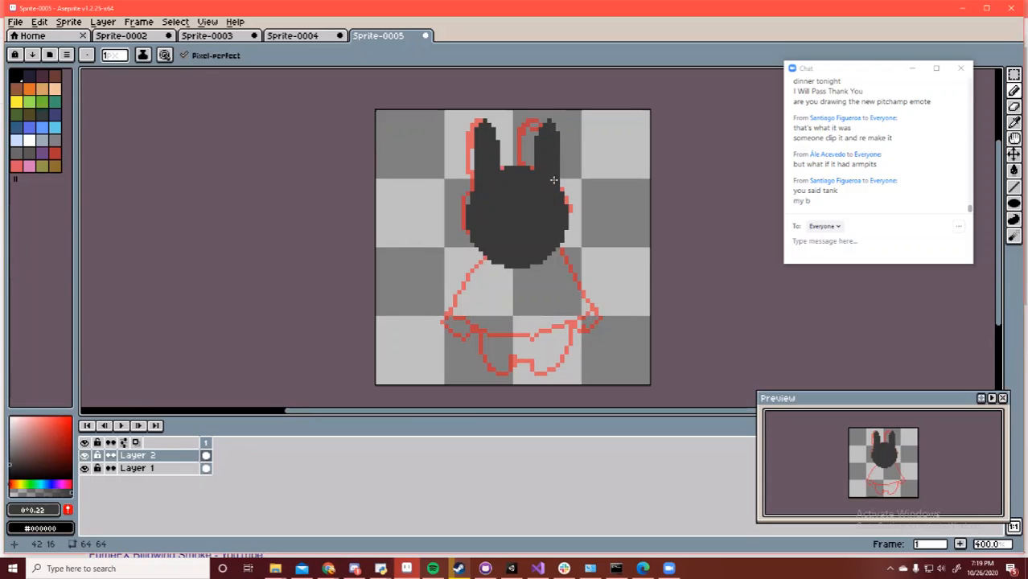
Outline the flared cloak below the head in dark grey, redoing the faulty side, and fill it solid
mouse_move(485, 259)
mouse_down()
mouse_move(442, 301)
mouse_move(474, 326)
mouse_move(516, 334)
mouse_up()
mouse_move(559, 251)
mouse_down()
mouse_move(598, 305)
mouse_move(561, 330)
mouse_move(516, 335)
mouse_up()
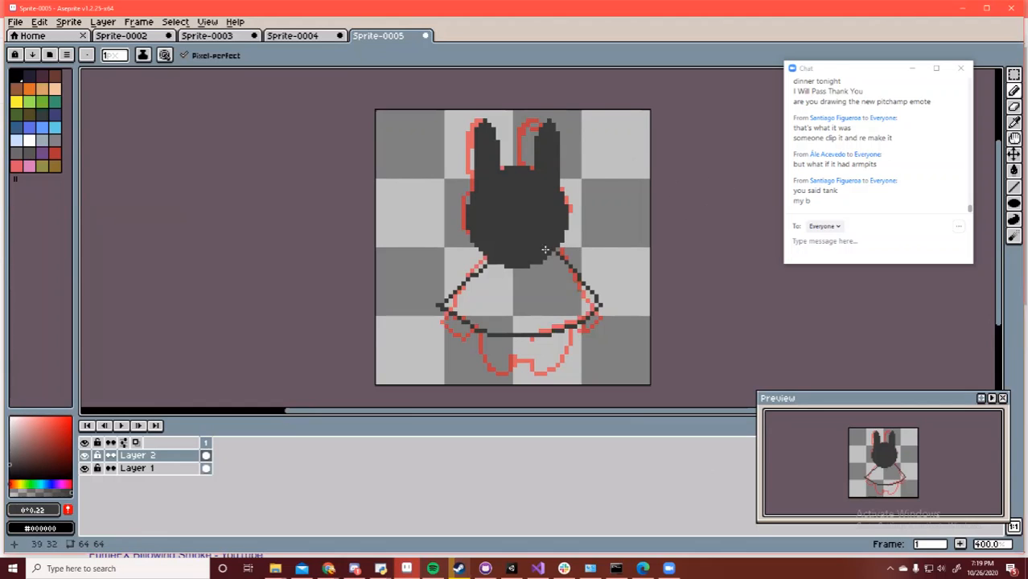
key(ctrl+z)
key(ctrl+z)
mouse_move(555, 247)
mouse_down()
mouse_move(600, 320)
mouse_move(516, 334)
mouse_up()
key(g)
click(535, 301)
key(b)
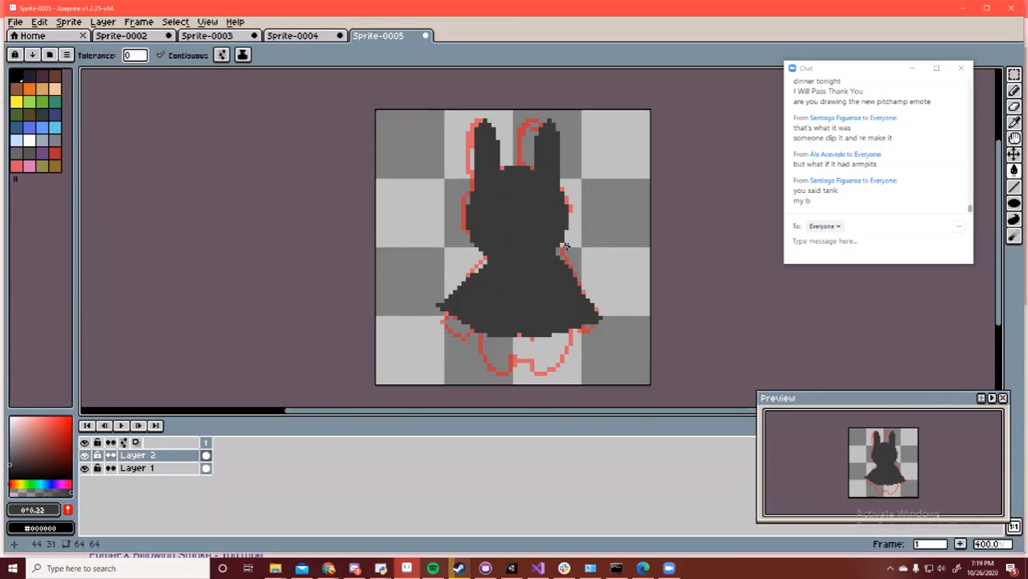
Set the eraser size to 1 px and trim stray pixels along the cloak's right edge
key(e)
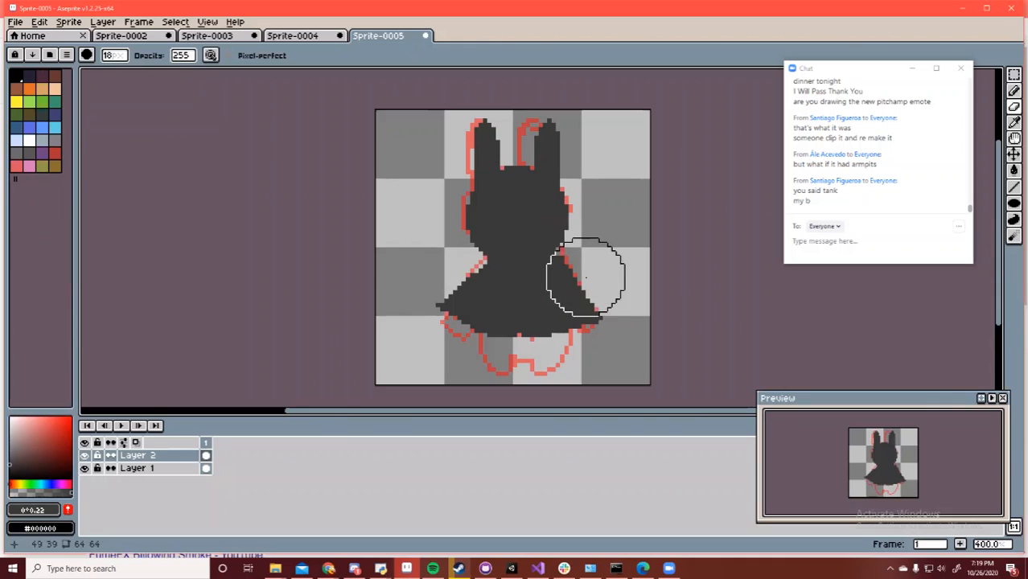
drag(114, 55, 103, 71)
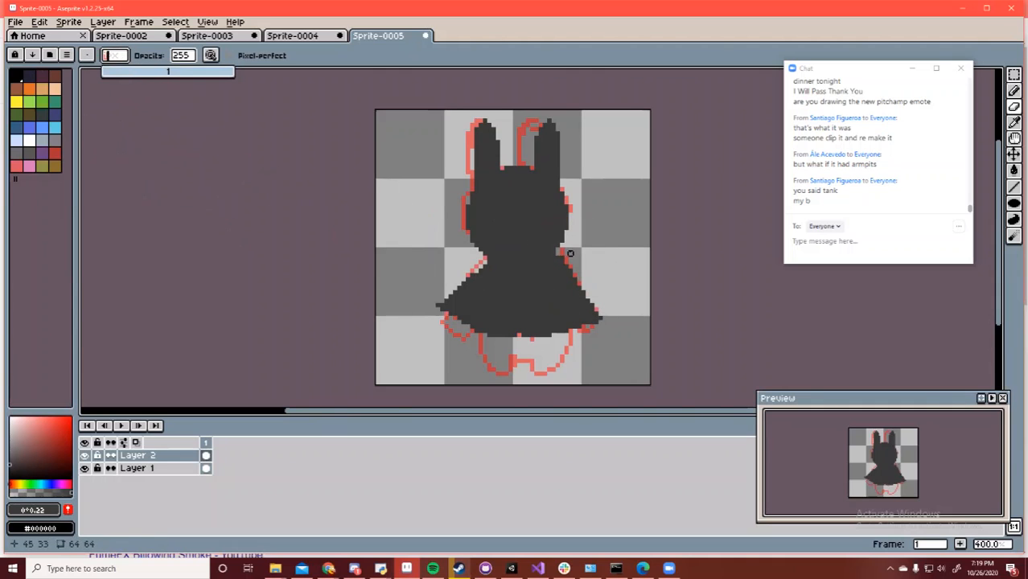
drag(569, 253, 592, 301)
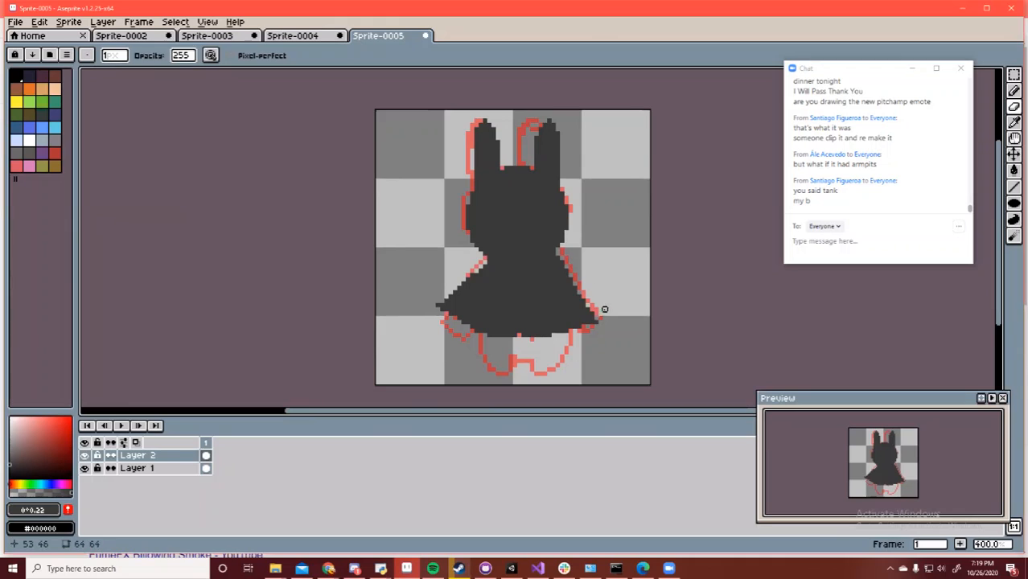
Outline a small hand under the cloak's left corner, undoing the first attempt and redrawing it
key(b)
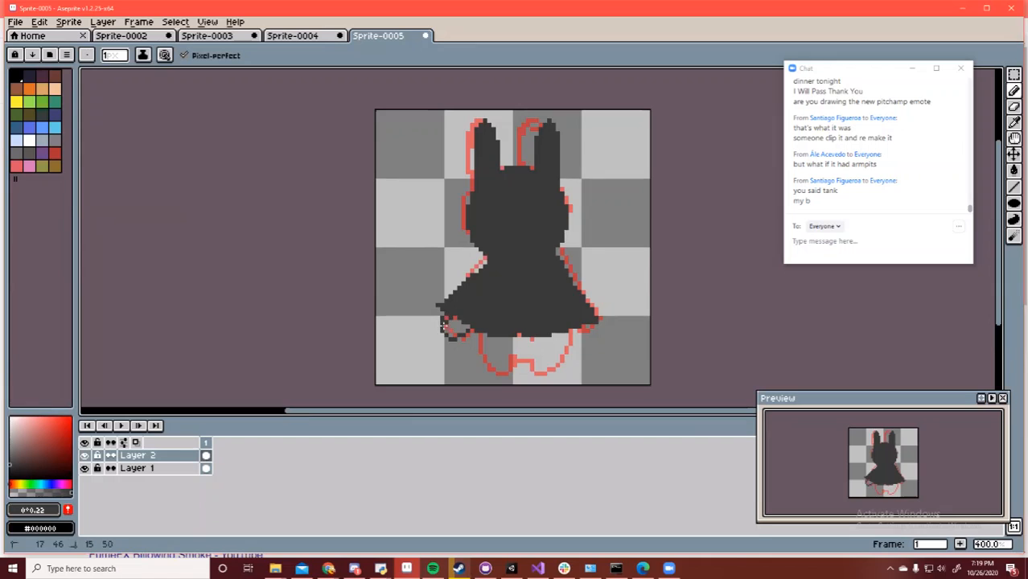
key(ctrl+z)
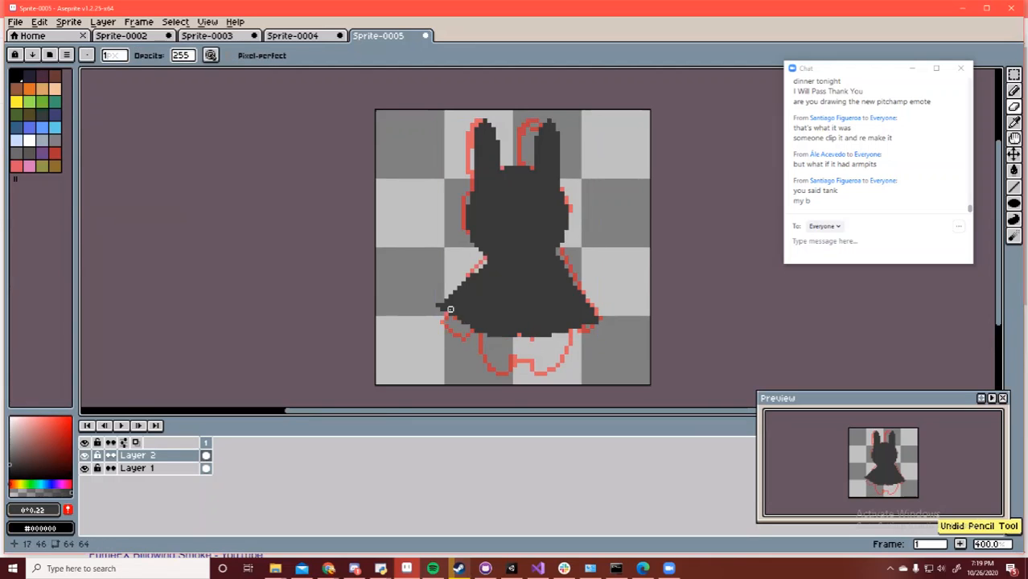
drag(442, 316, 479, 319)
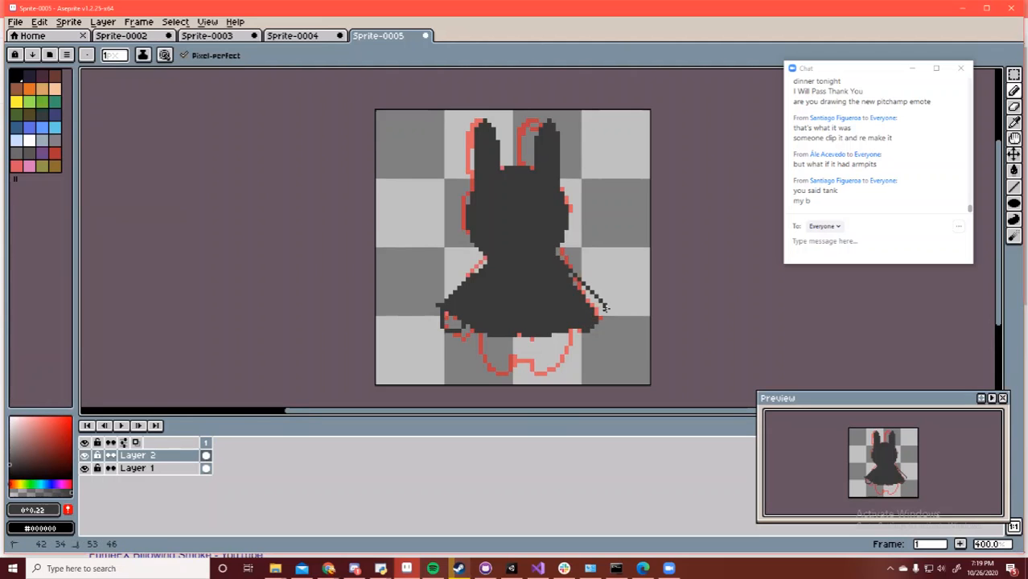
Fill the gap inside the new outer line to widen the cloak's right side
key(e)
key(g)
click(589, 299)
key(b)
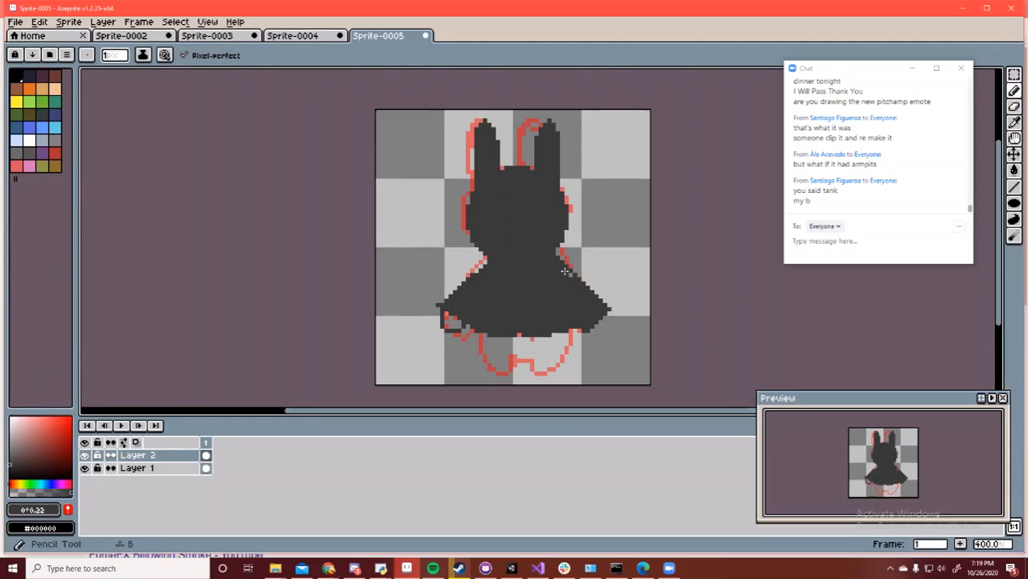
Smooth the cloak's right shoulder, add a solid hand under its right corner, and fill the outlined left hand
drag(567, 270, 563, 268)
key(g)
key(b)
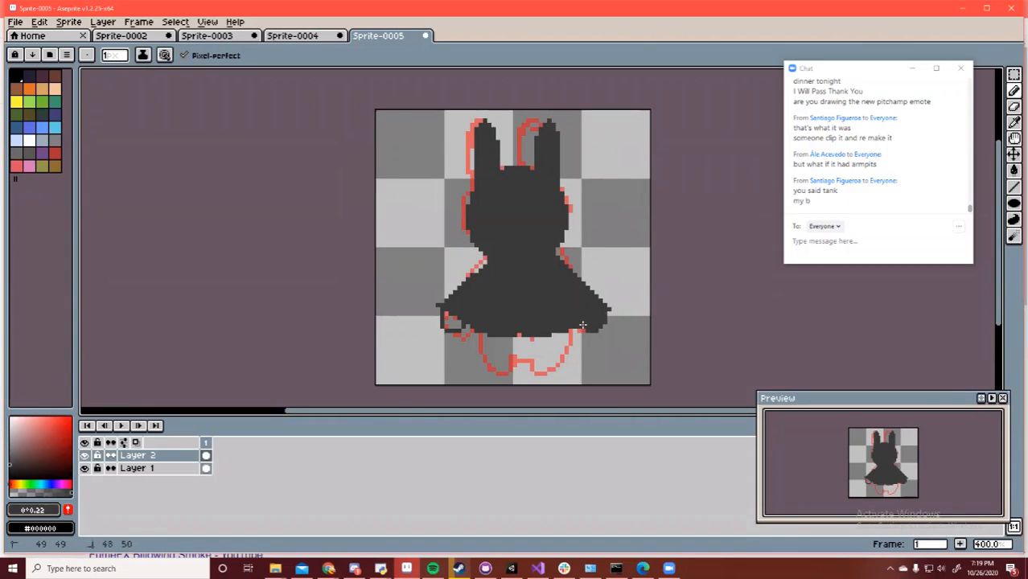
key(g)
click(452, 320)
key(b)
drag(593, 333, 606, 327)
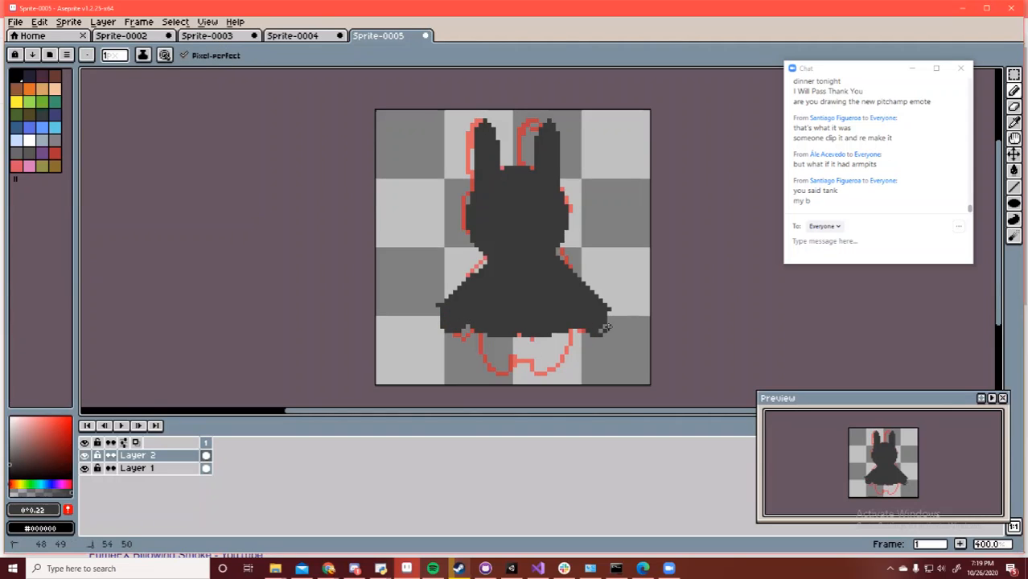
Outline two short legs below the cloak following the red sketch, and fill them solid dark
mouse_move(487, 331)
mouse_down()
mouse_move(495, 373)
mouse_move(513, 361)
mouse_move(494, 386)
mouse_move(527, 361)
mouse_move(514, 359)
mouse_move(548, 368)
mouse_move(563, 334)
mouse_up()
key(g)
key(b)
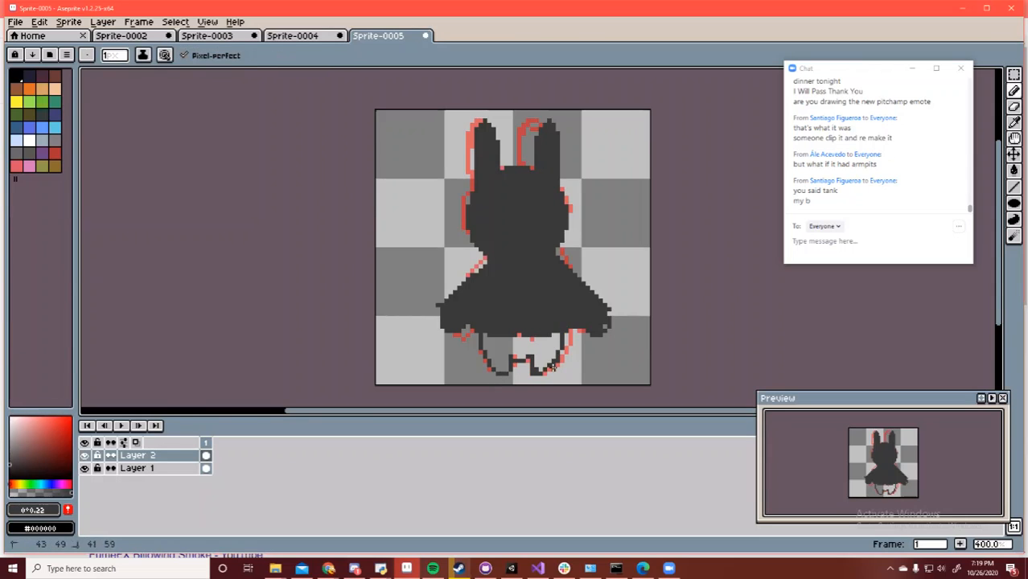
key(g)
click(547, 361)
click(560, 356)
click(575, 325)
key(b)
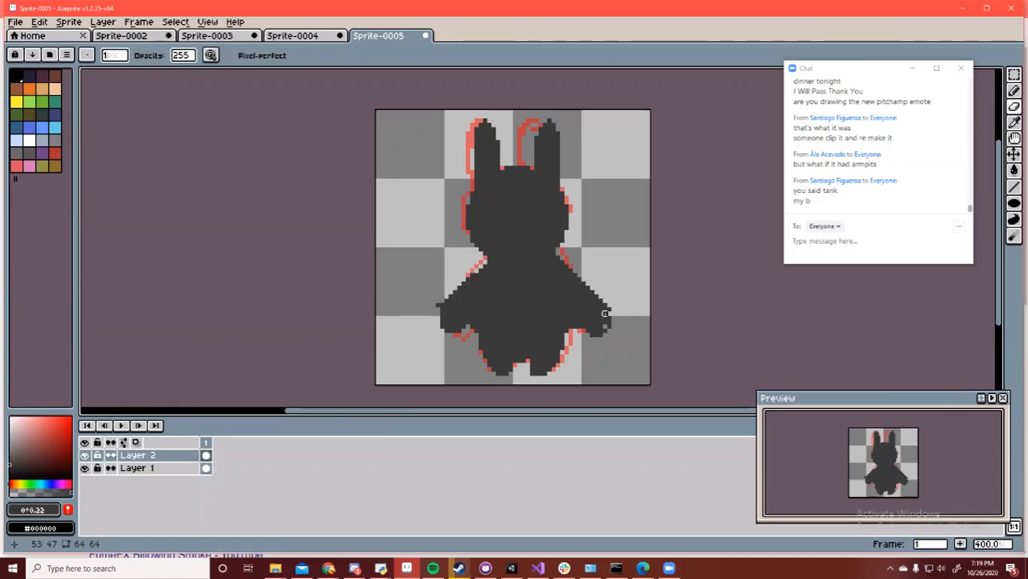
Place a horizontally flipped copy of the left arm beside the head, and erase the old right arm
key(shift+q)
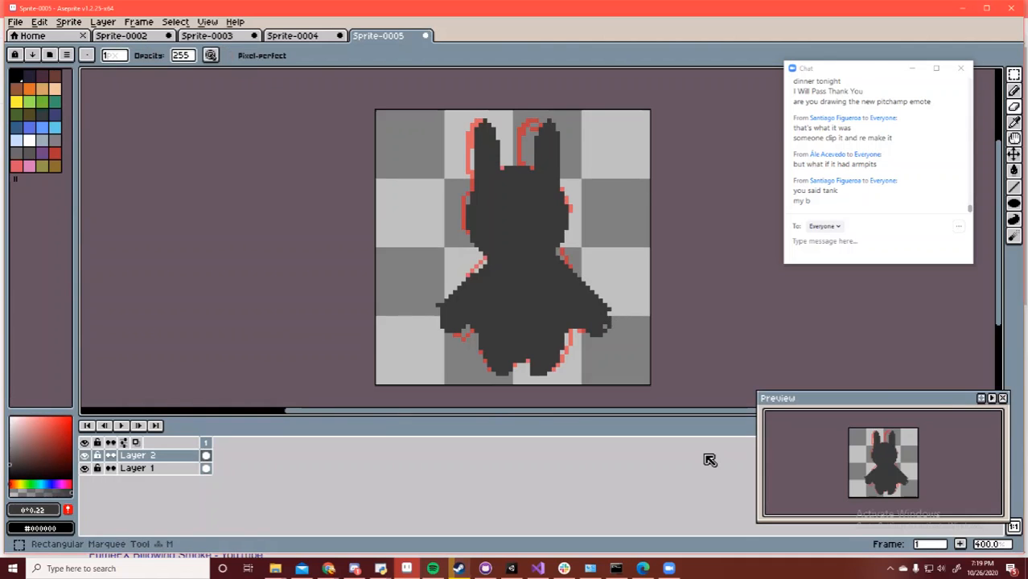
mouse_move(441, 284)
mouse_down()
mouse_move(429, 335)
mouse_move(458, 344)
mouse_move(485, 314)
mouse_move(489, 289)
mouse_move(456, 273)
mouse_up()
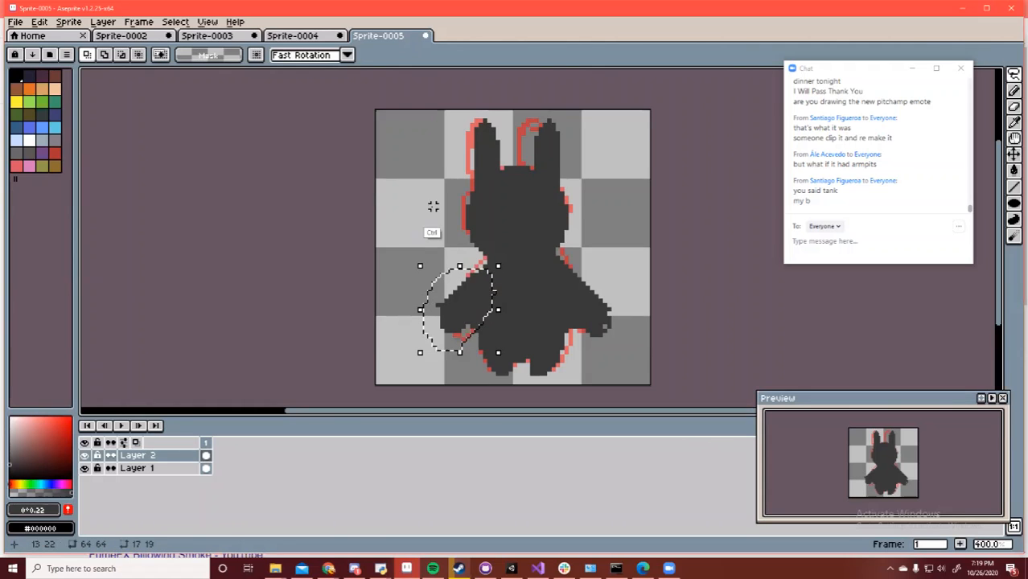
key(ctrl+t)
click(39, 22)
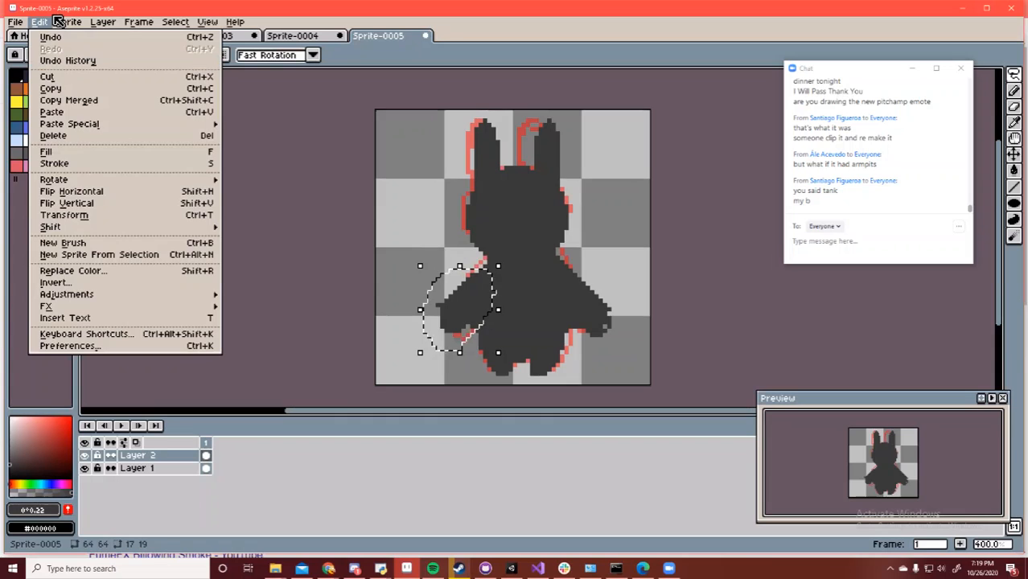
click(73, 191)
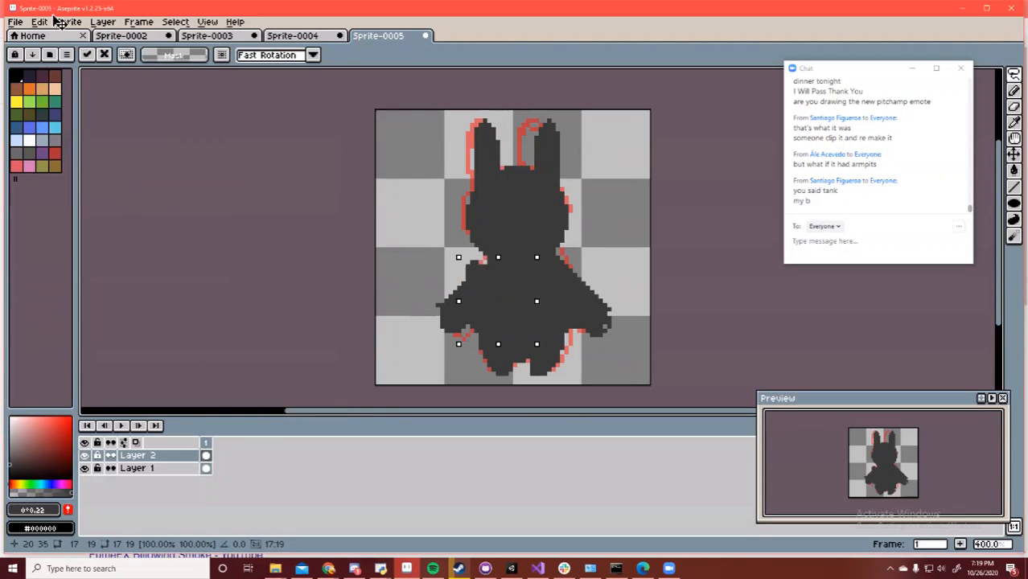
drag(459, 310, 627, 219)
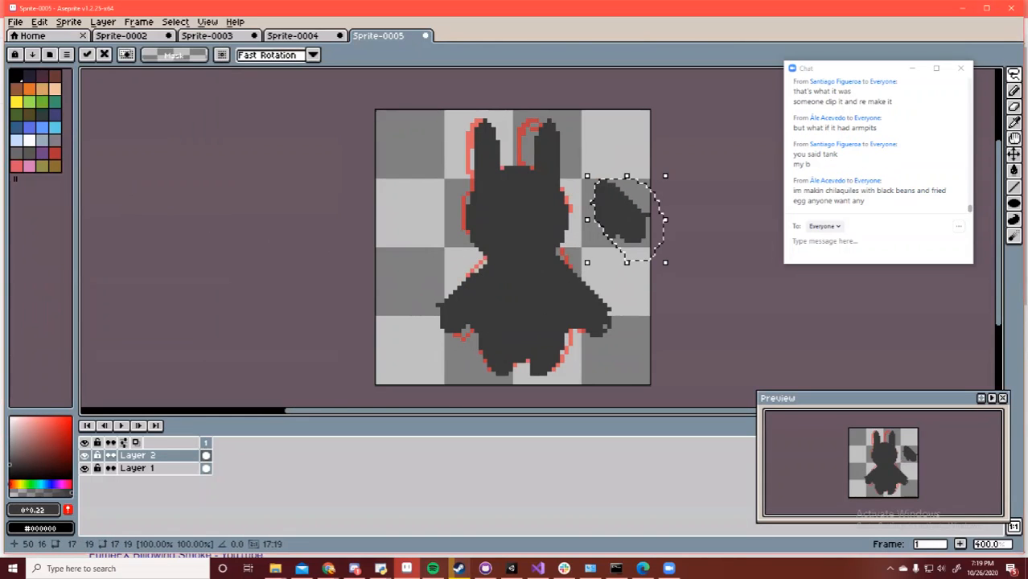
click(583, 293)
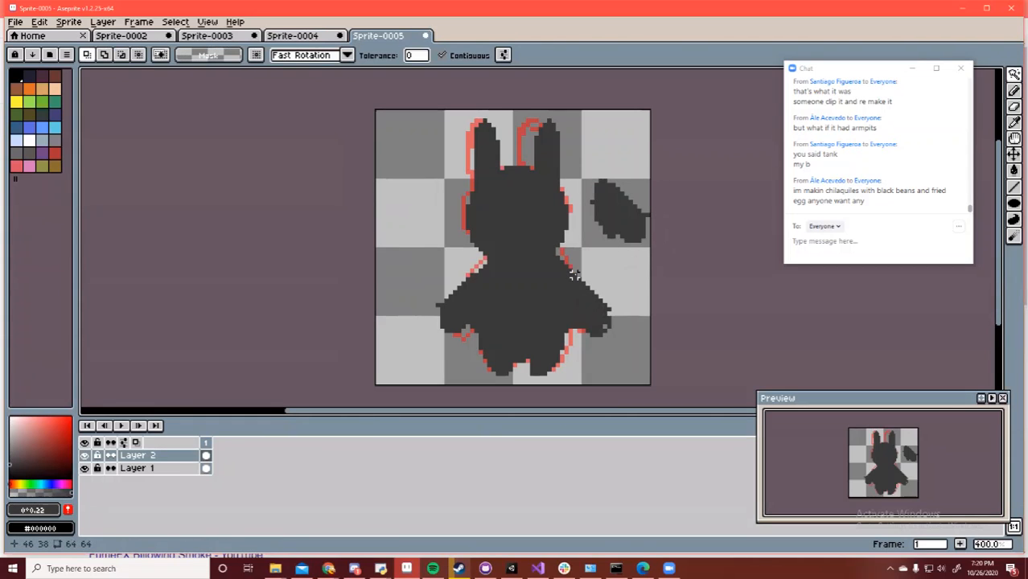
key(e)
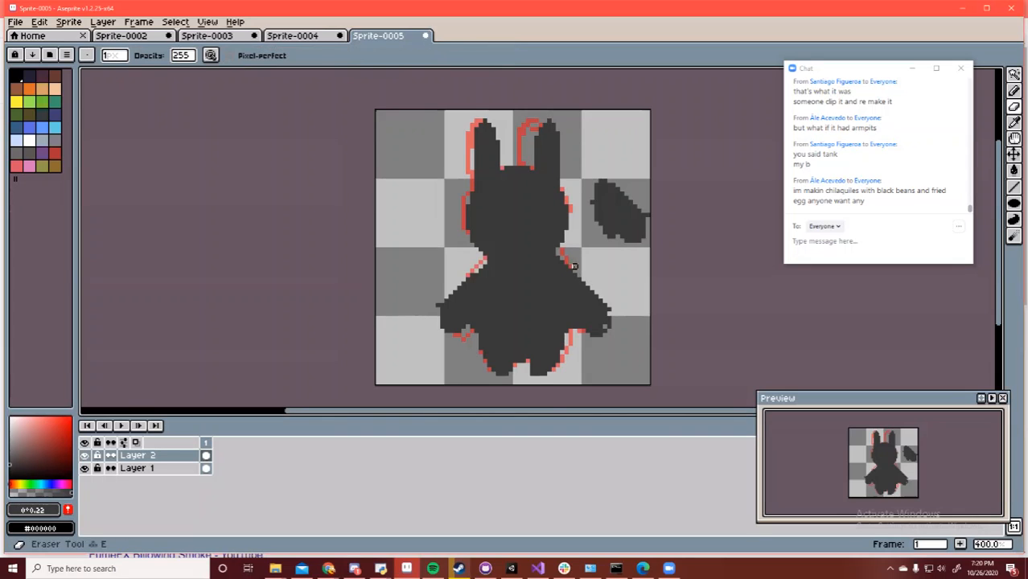
mouse_move(570, 266)
mouse_down()
mouse_move(575, 339)
mouse_move(587, 293)
mouse_move(601, 343)
mouse_move(584, 270)
mouse_move(609, 318)
mouse_up()
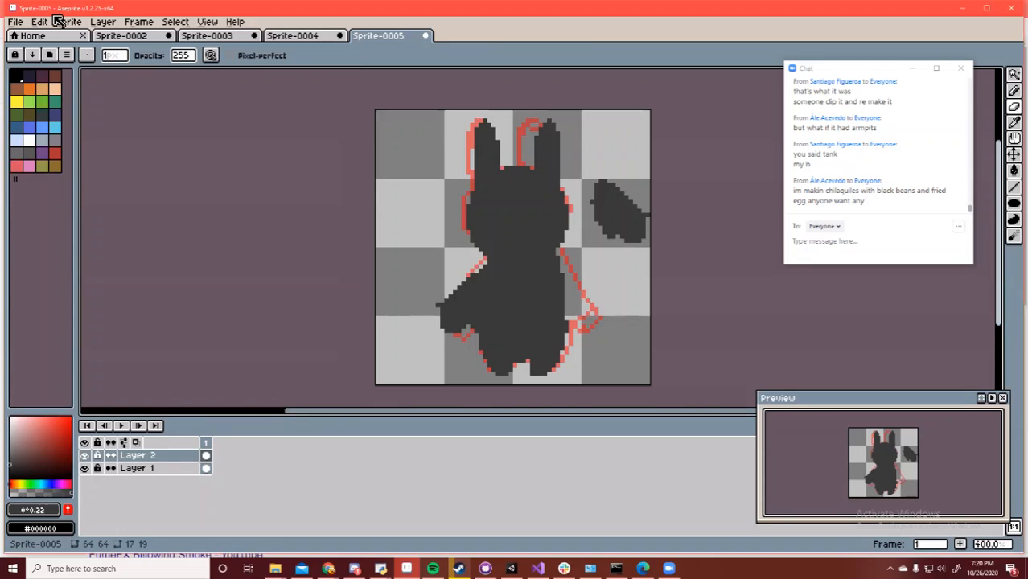
Move the flipped arm copy onto the body's right shoulder, and trim the stray pixels from the arm tips
key(q)
mouse_move(600, 158)
mouse_down()
mouse_move(600, 265)
mouse_move(600, 159)
mouse_up()
drag(618, 208, 602, 272)
key(Left)
key(Left)
key(Left)
key(Left)
key(Left)
key(Left)
key(Down)
key(Down)
key(Down)
key(Down)
key(Down)
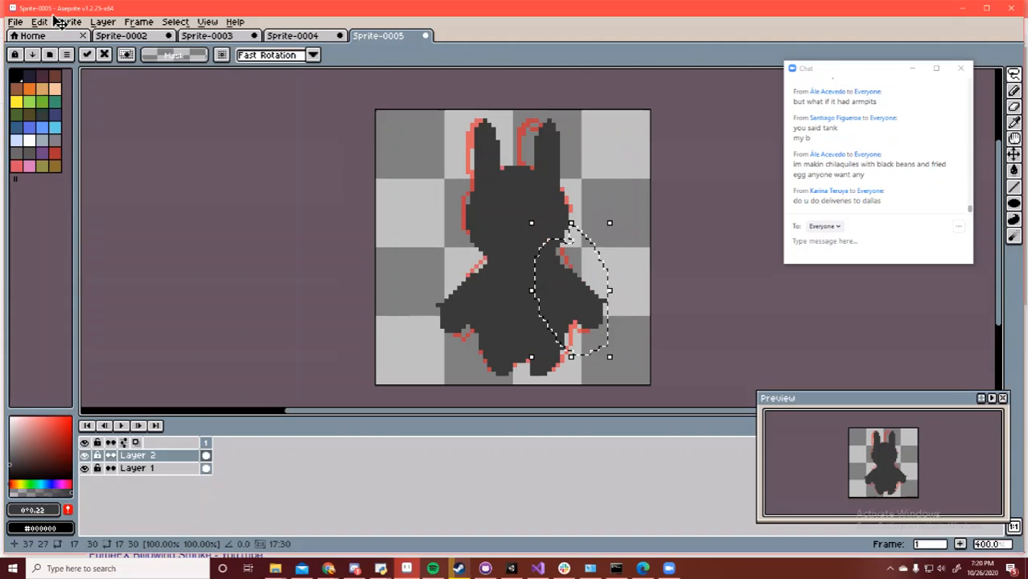
key(Return)
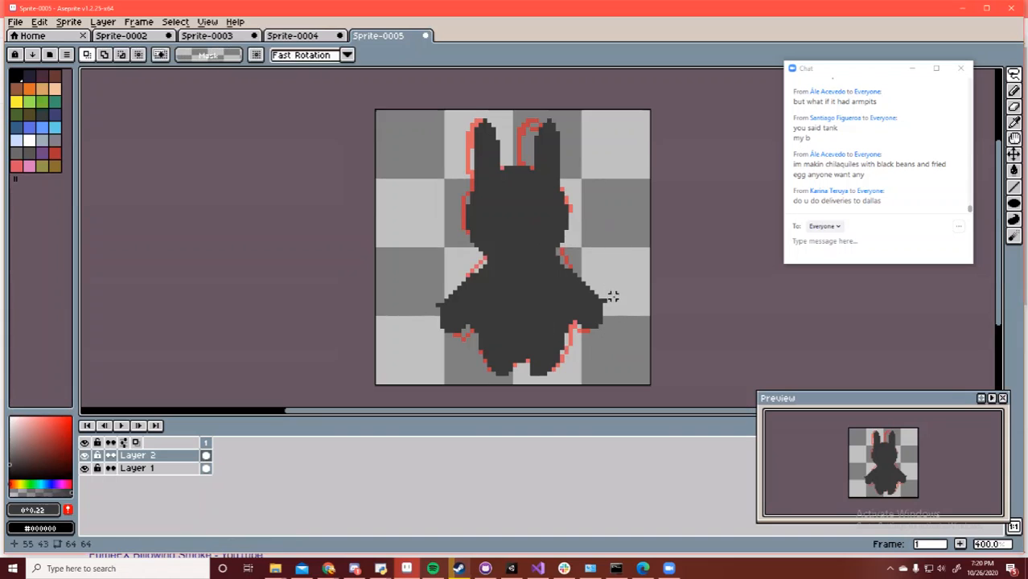
key(e)
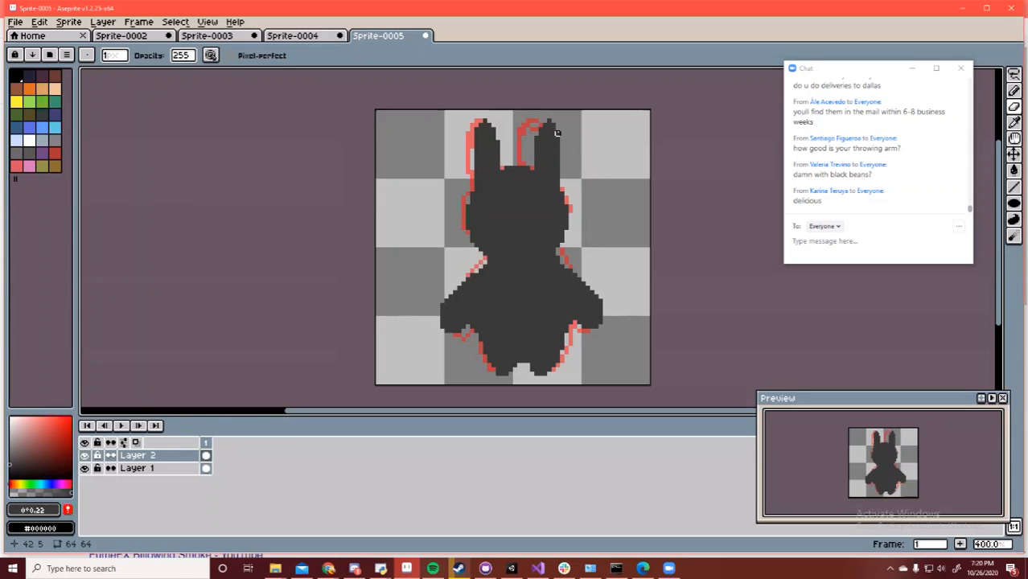
Try redrawing the right ear with its tip folded outward, and undo those strokes
mouse_move(566, 137)
mouse_down()
mouse_move(555, 145)
mouse_move(549, 128)
mouse_up()
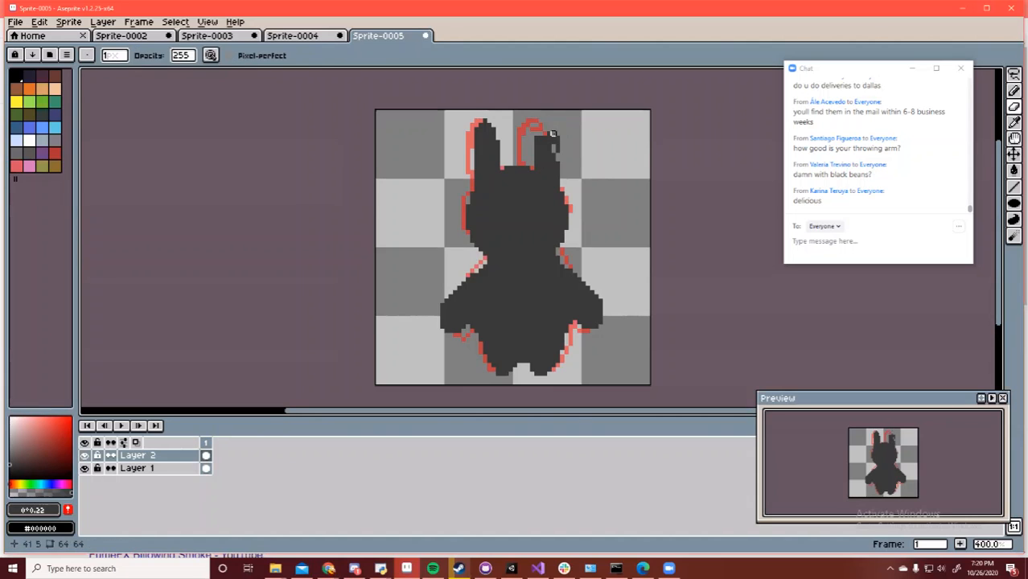
key(b)
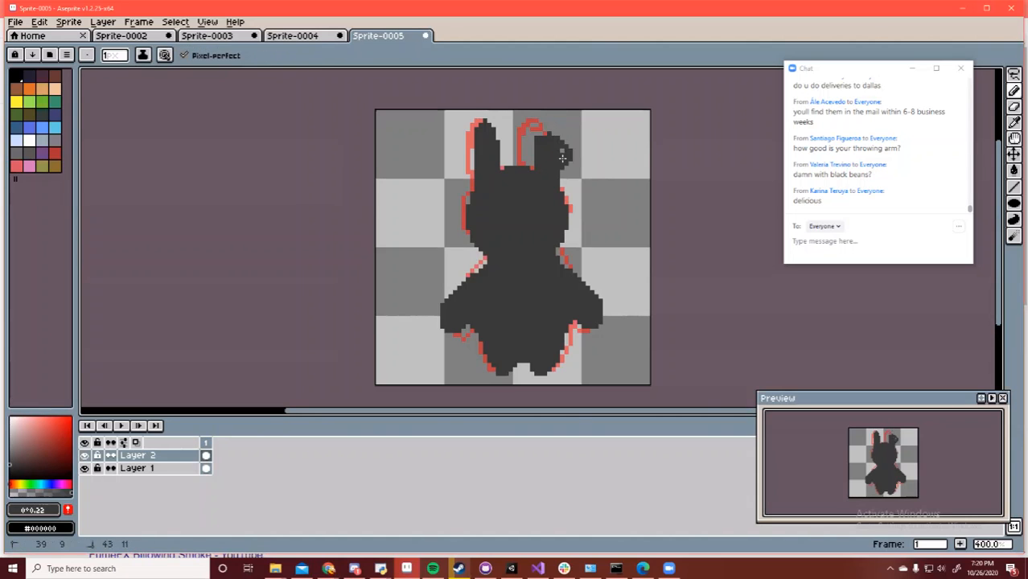
mouse_move(562, 159)
mouse_down()
mouse_move(554, 136)
mouse_move(570, 164)
mouse_move(549, 143)
mouse_move(584, 165)
mouse_up()
key(ctrl+z)
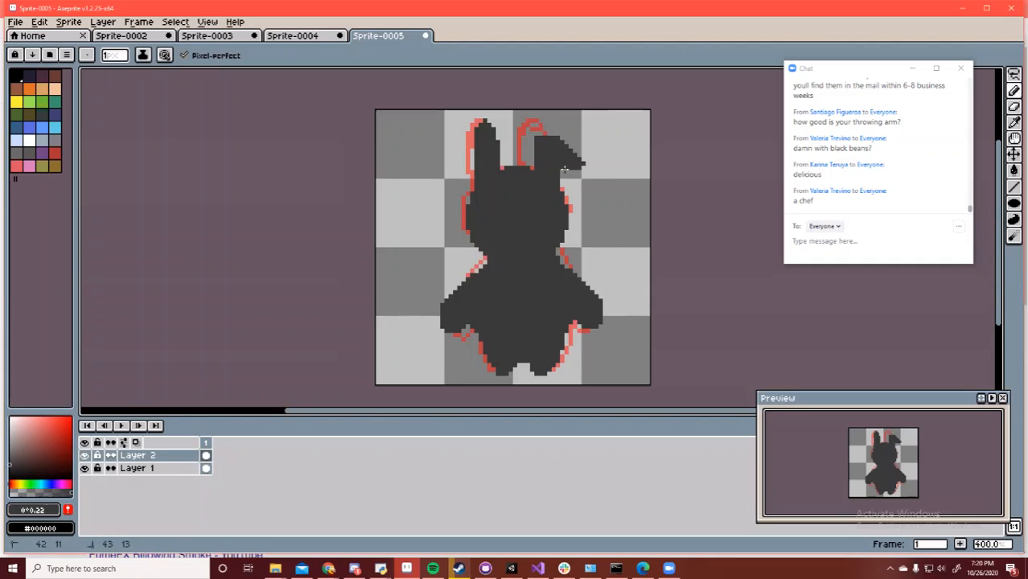
key(e)
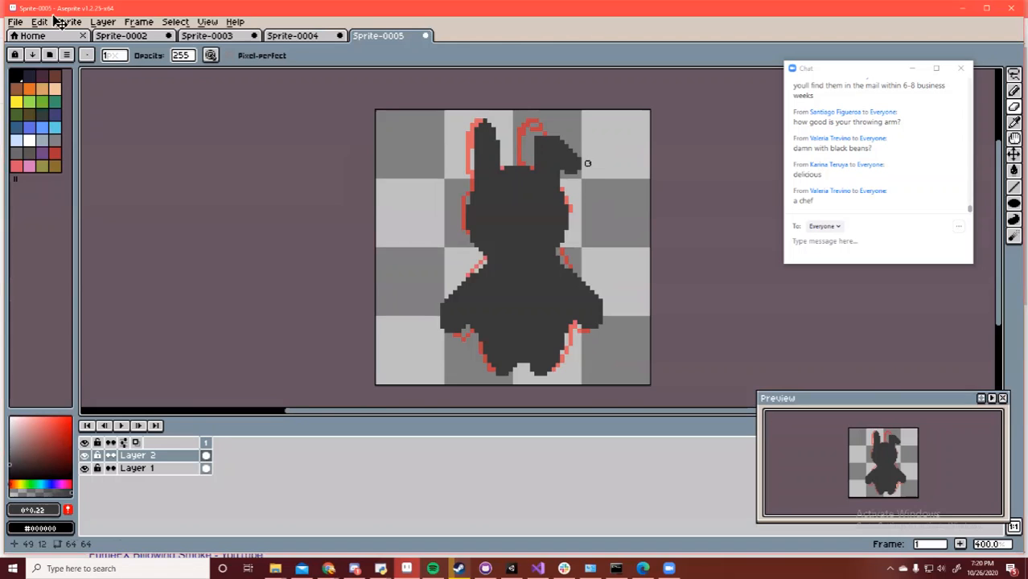
key(ctrl+z)
key(ctrl+z)
key(ctrl+z)
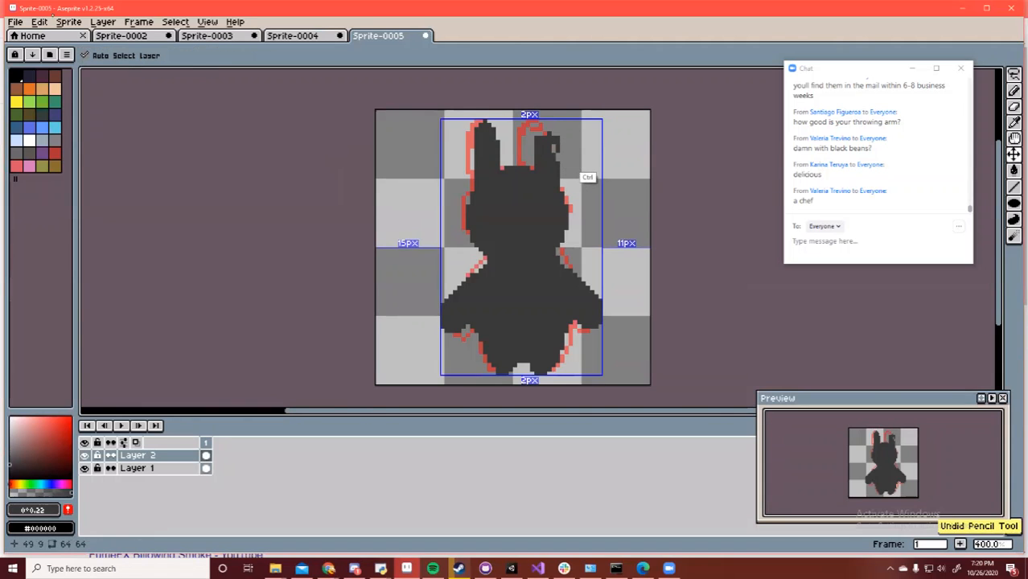
key(ctrl+z)
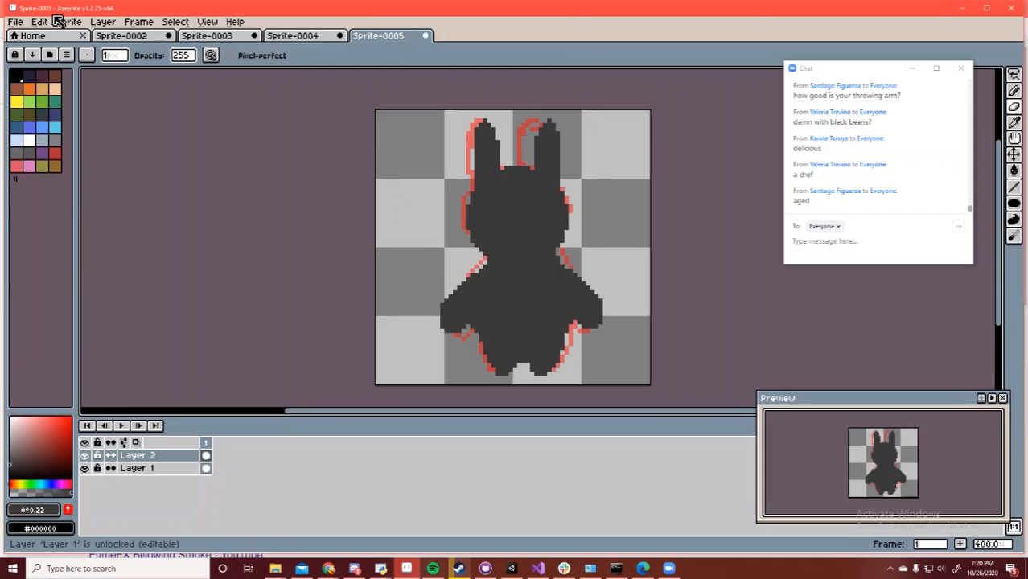
Hide the red sketch on Layer 1 and add a new layer named "head"
click(84, 469)
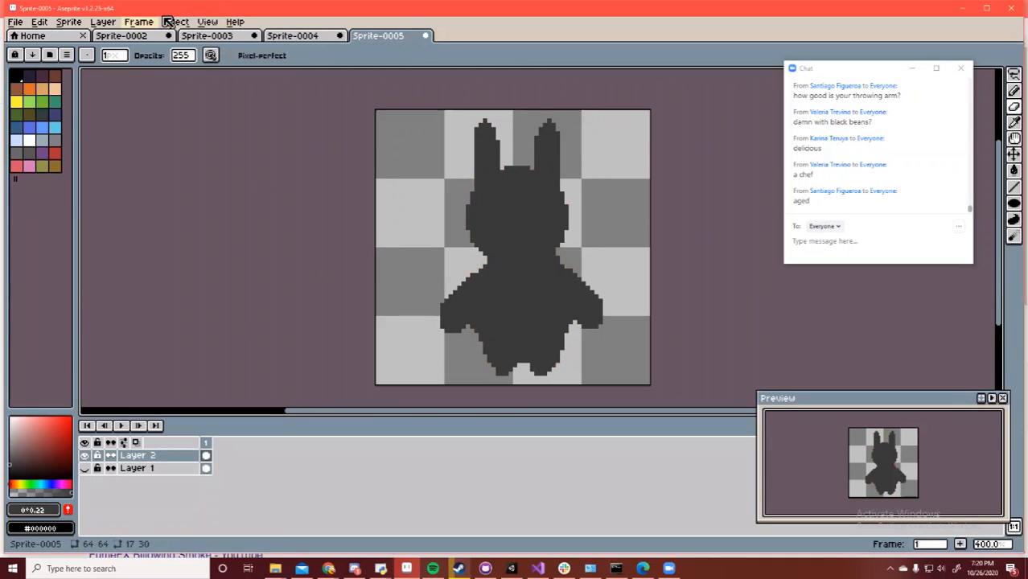
click(103, 21)
mouse_move(105, 87)
click(250, 86)
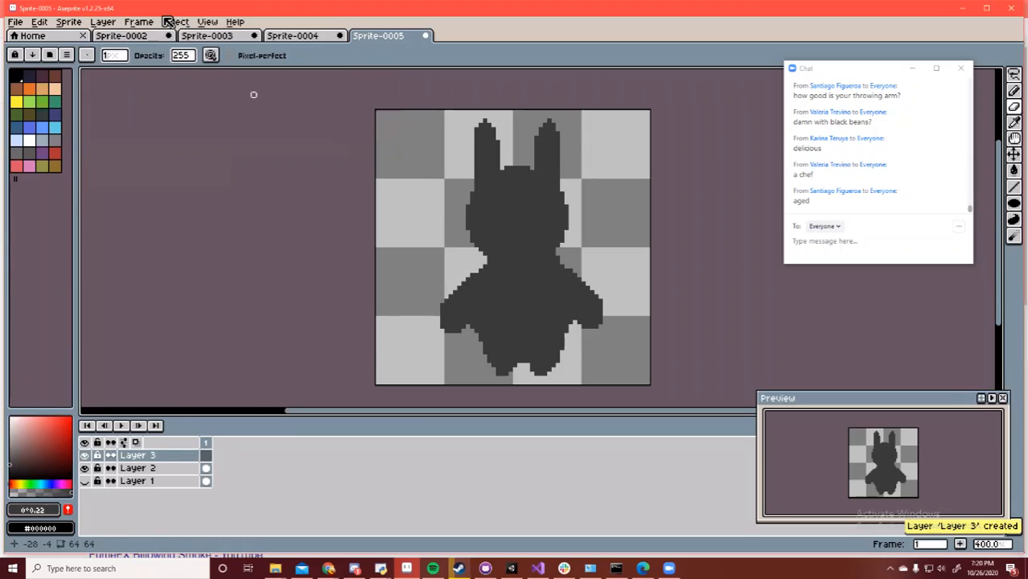
double_click(138, 456)
text(he)
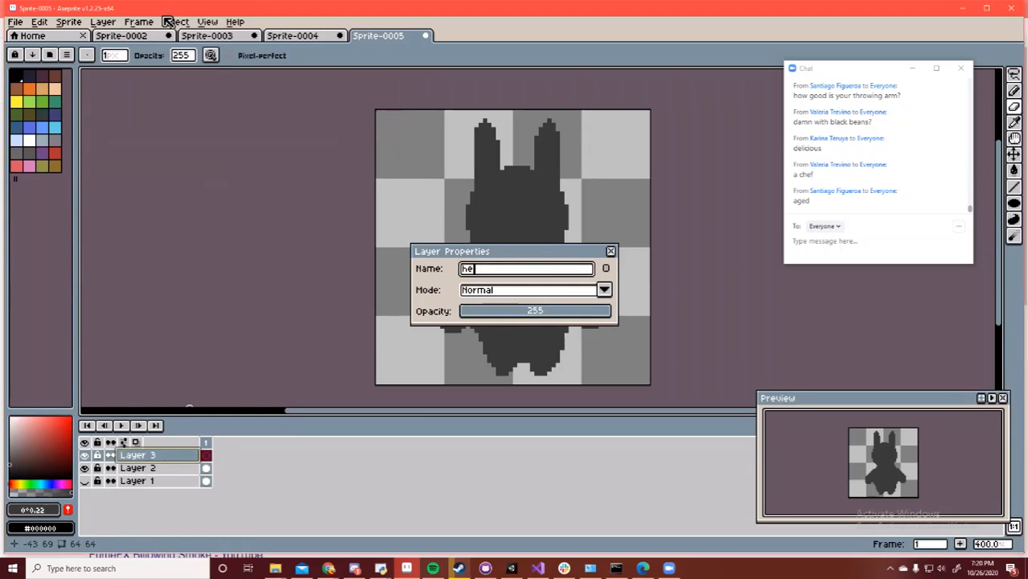
text(ad)
key(Return)
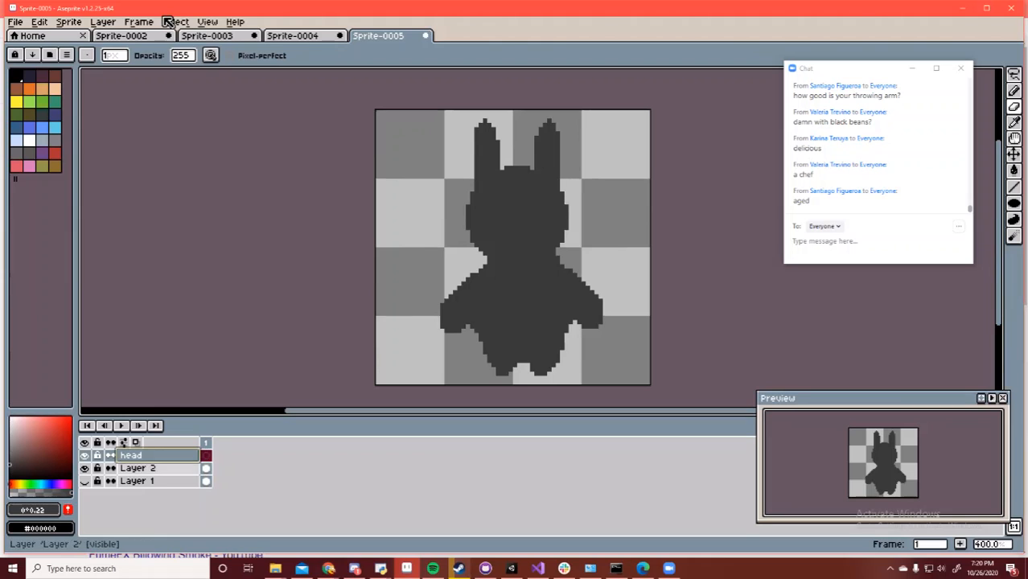
Set Layer 2's opacity to 110 and make the head layer active
double_click(138, 468)
drag(563, 312, 525, 312)
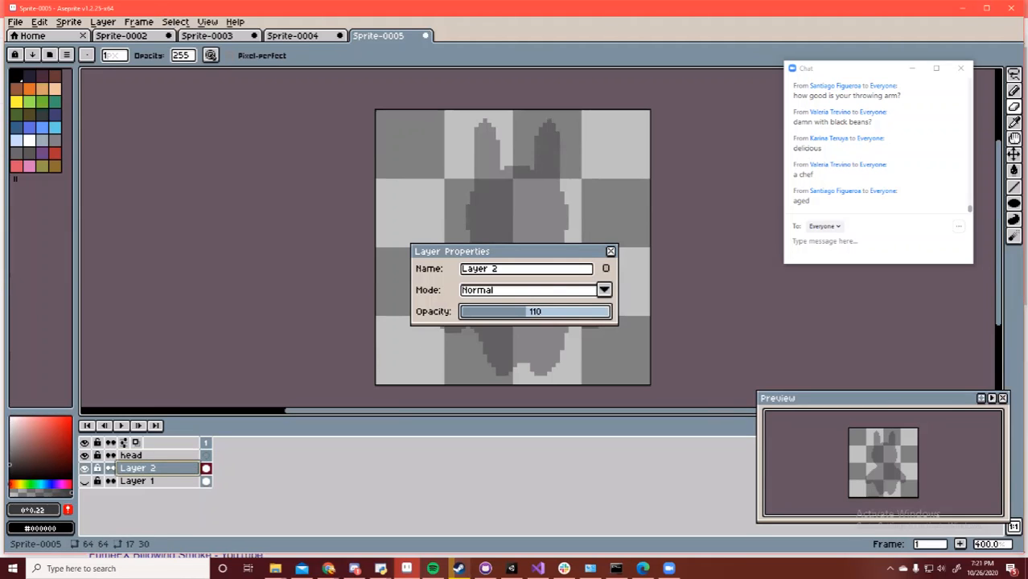
key(Return)
click(131, 456)
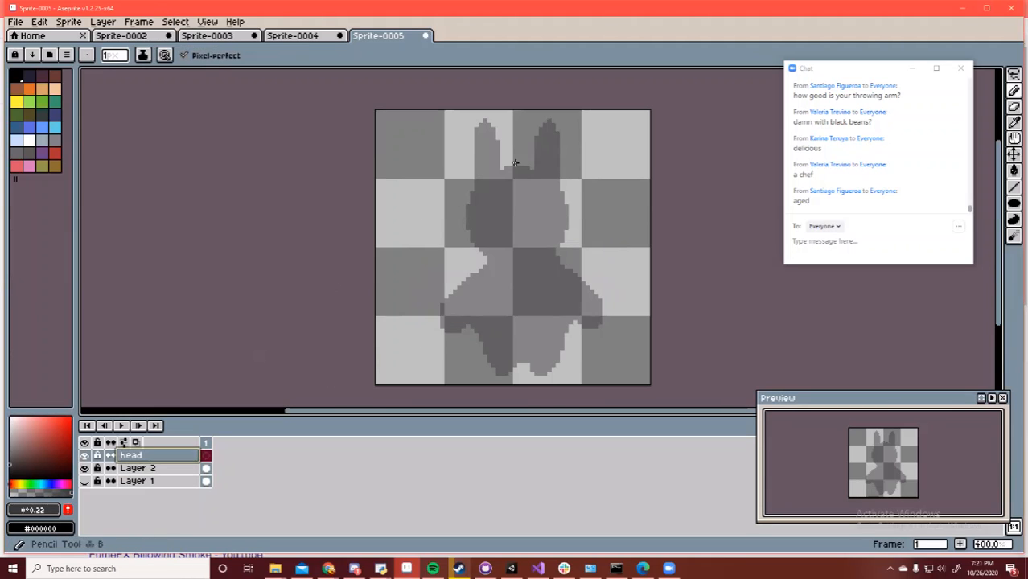
Draw a one-pixel horizontal line along the top of the head between the two ears
drag(514, 167, 507, 168)
key(ctrl+z)
key(z)
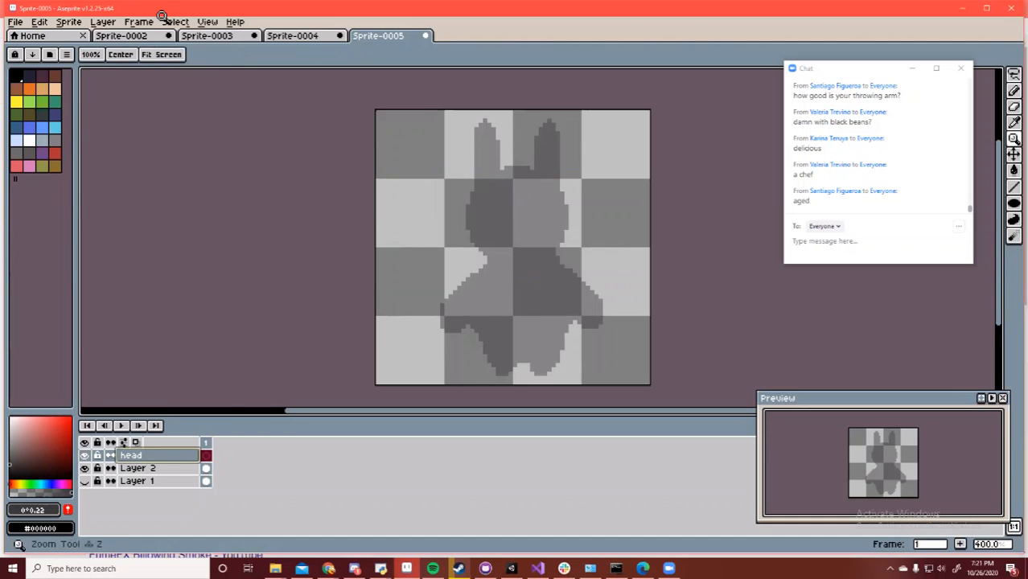
scroll(519, 148, up, 4)
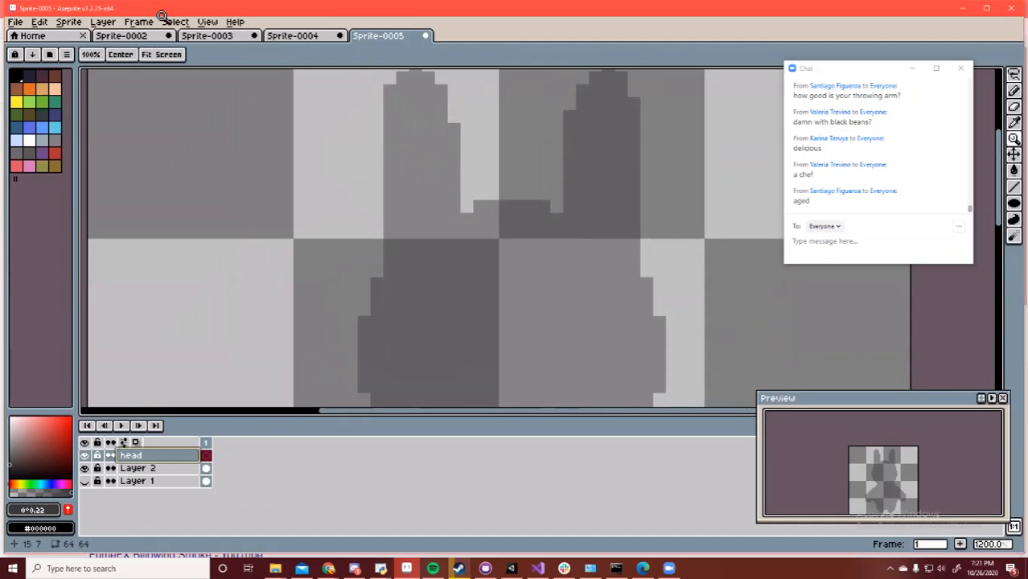
key(b)
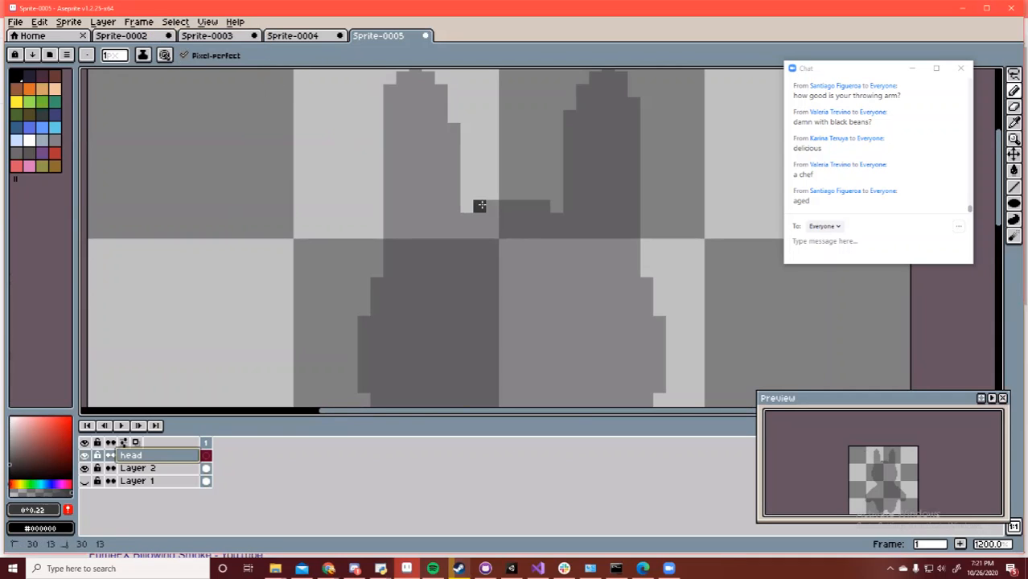
drag(481, 205, 546, 207)
click(554, 207)
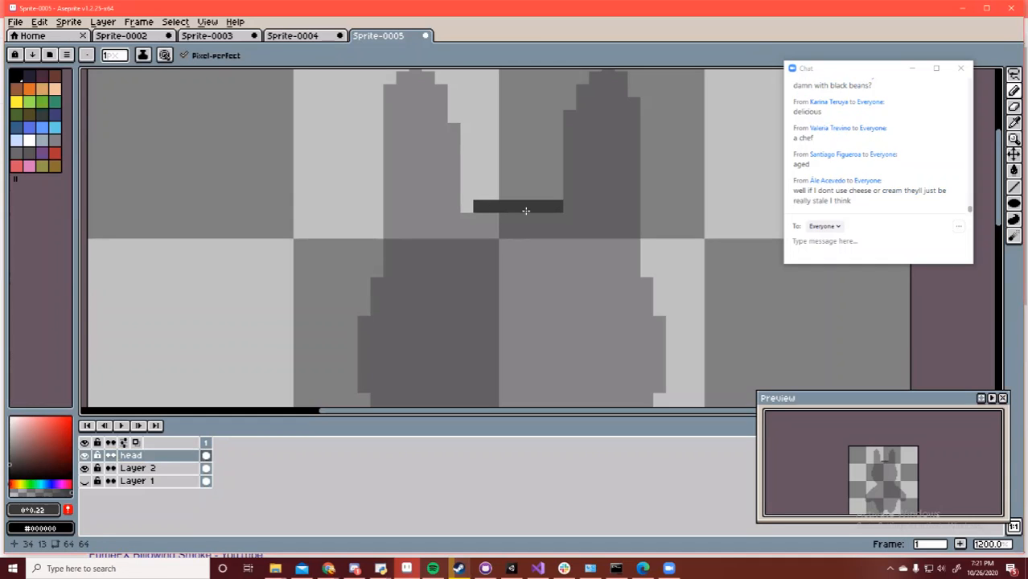
Outline both ears from the ends of the head line, undoing and redrawing the left ear with a lower, rounder tip
mouse_move(477, 179)
mouse_down()
mouse_move(477, 219)
mouse_move(394, 122)
mouse_move(388, 278)
mouse_up()
click(461, 234)
key(ctrl+z)
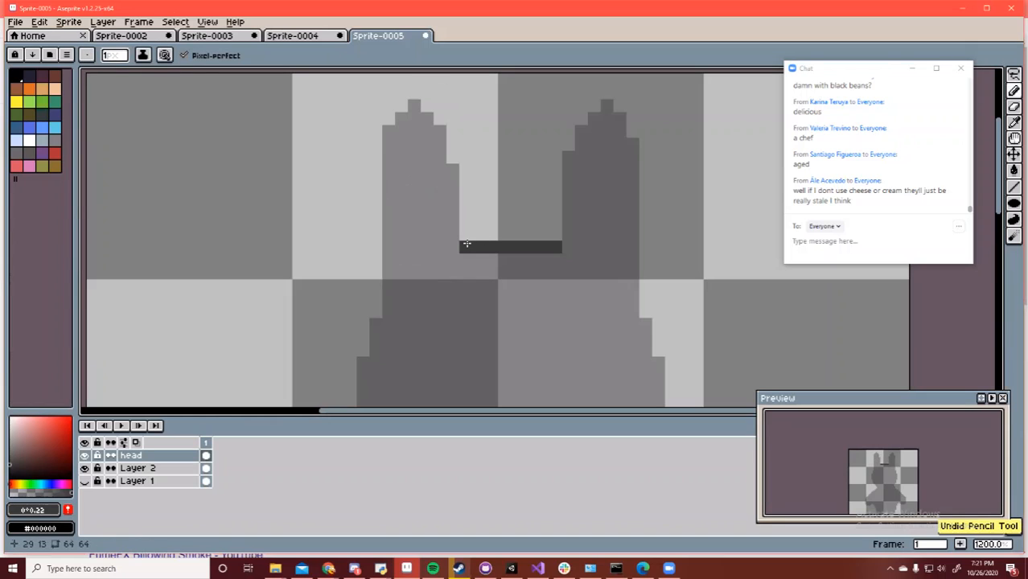
mouse_move(467, 243)
mouse_down()
mouse_move(453, 131)
mouse_move(421, 101)
mouse_move(377, 172)
mouse_move(388, 299)
mouse_up()
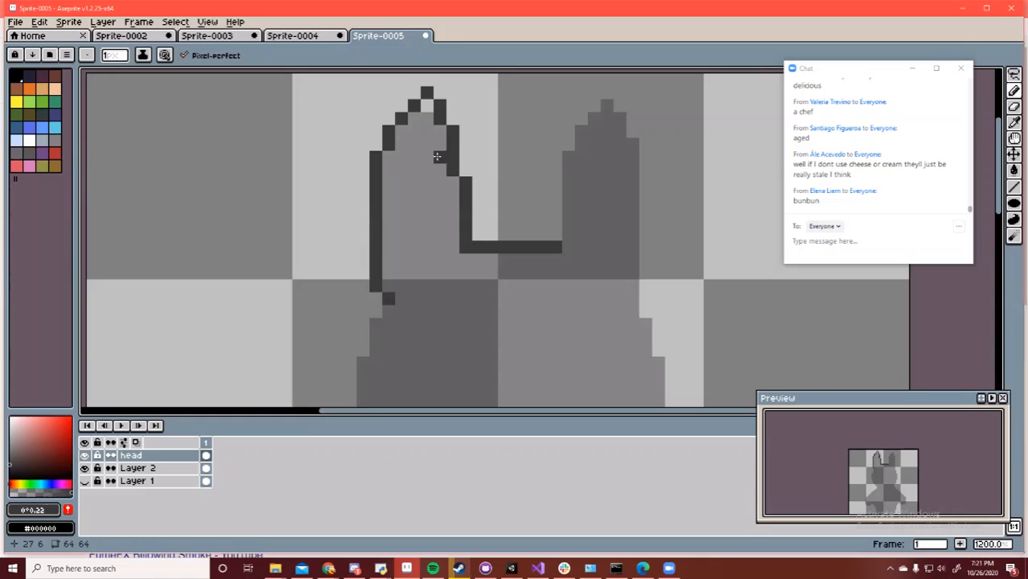
key(ctrl+z)
mouse_move(465, 241)
mouse_down()
mouse_move(432, 115)
mouse_move(397, 127)
mouse_move(371, 211)
mouse_move(387, 299)
mouse_up()
mouse_move(559, 243)
mouse_down()
mouse_move(565, 148)
mouse_move(591, 119)
mouse_move(621, 132)
mouse_move(640, 175)
mouse_move(633, 300)
mouse_up()
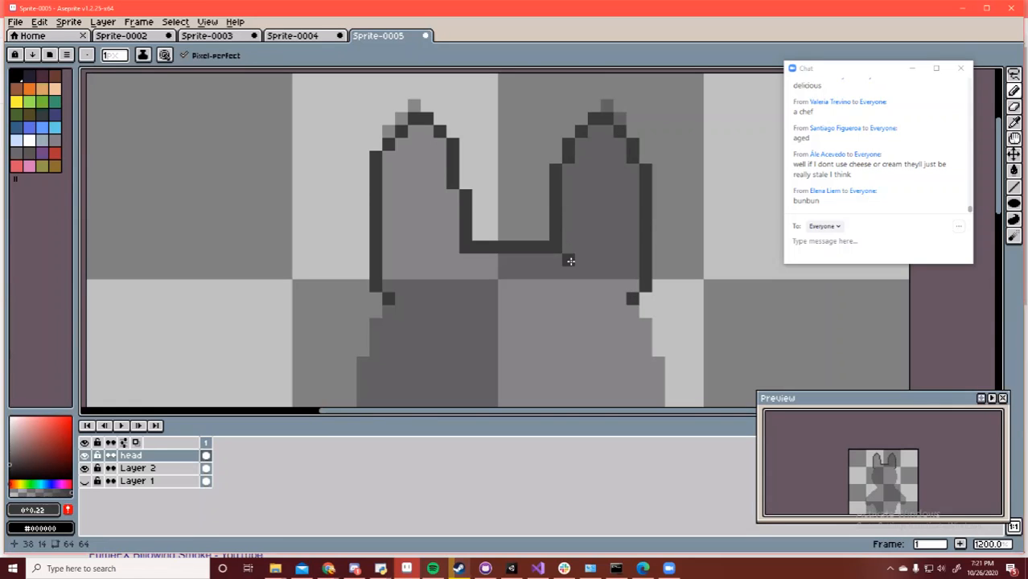
Straighten the bases of both ears by extending their outer lines down to the head
key(z)
scroll(567, 250, down, 2)
key(space)
drag(546, 280, 540, 247)
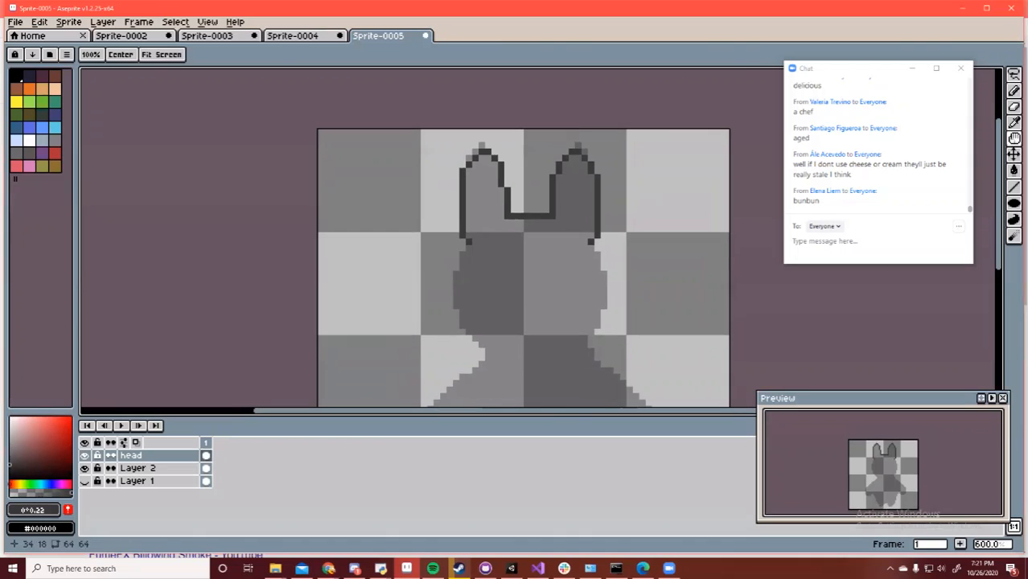
key(b)
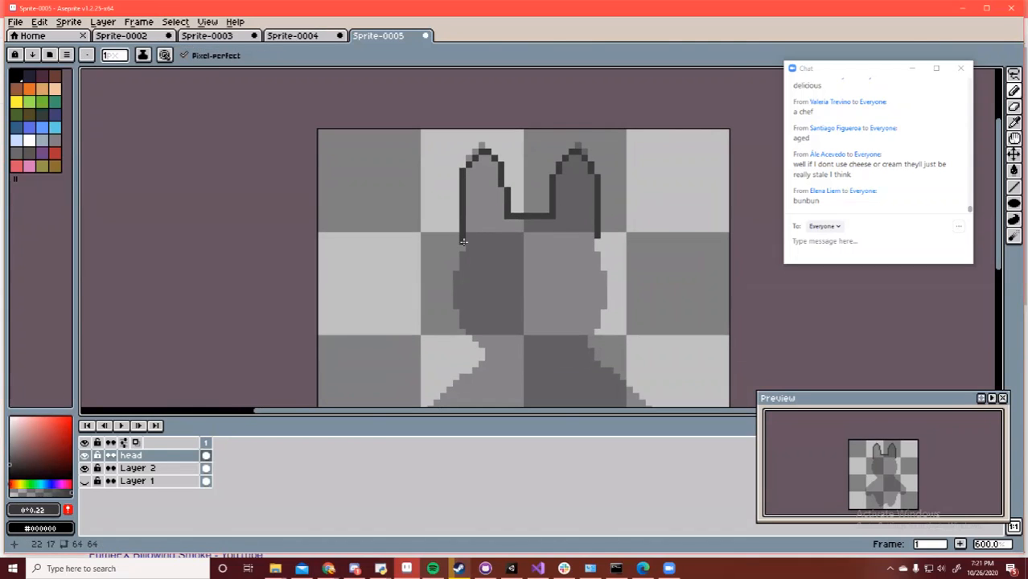
click(463, 241)
key(space)
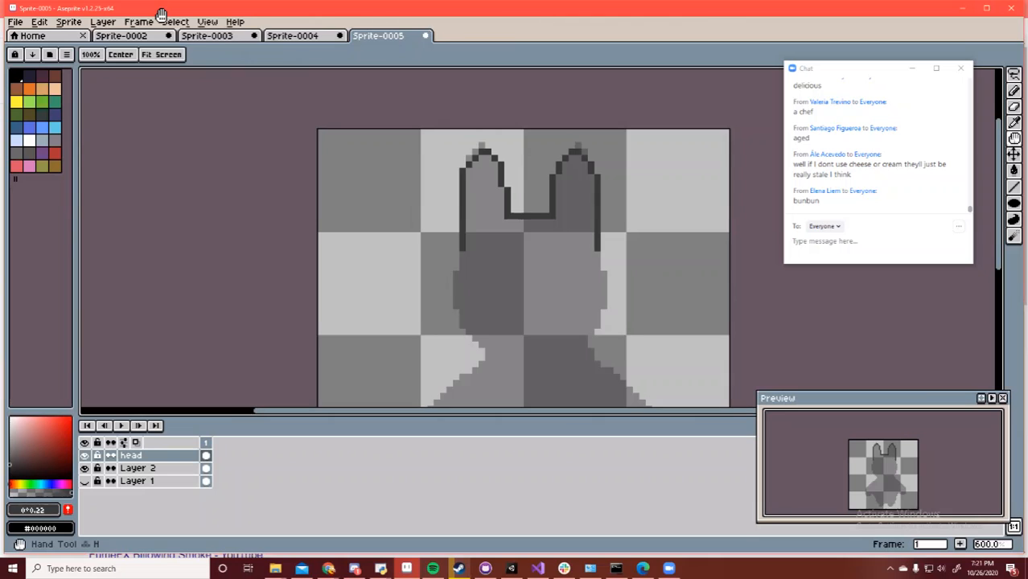
Clean up the left ear's outline by straightening its inner edge and erasing the extra pixel on its outer shoulder
drag(592, 248, 573, 217)
key(e)
drag(483, 138, 490, 153)
key(b)
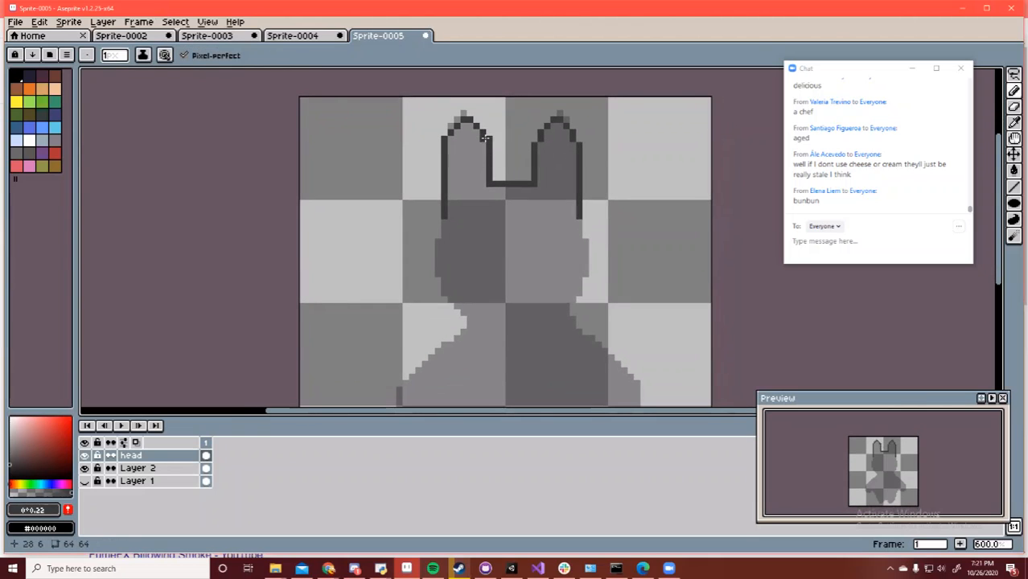
key(e)
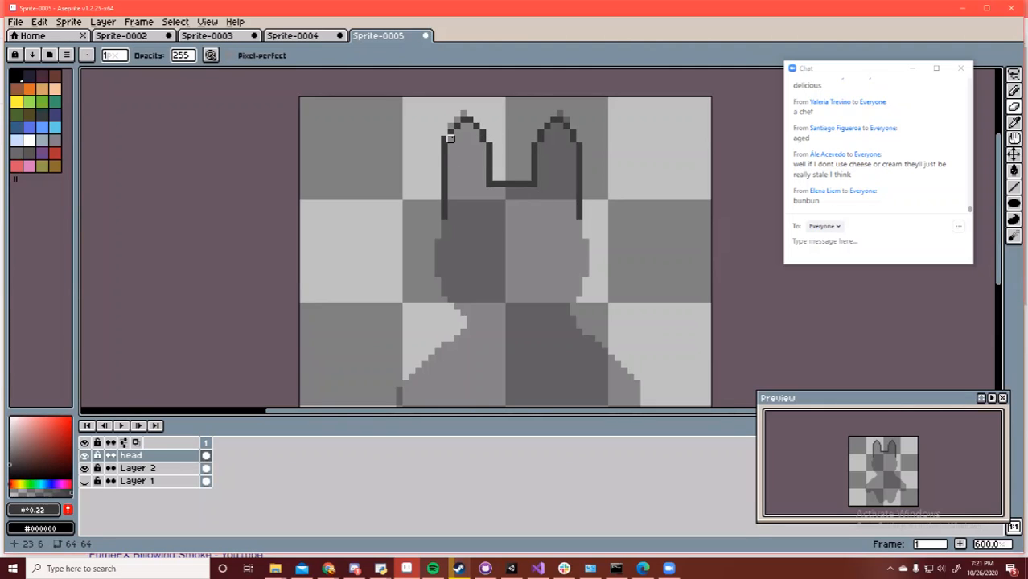
drag(450, 139, 451, 145)
Draw straight vertical cheek lines on both sides of the head, one pixel wider than the ears, redoing the left one
key(b)
mouse_move(444, 221)
mouse_down()
mouse_move(436, 253)
mouse_move(451, 303)
mouse_up()
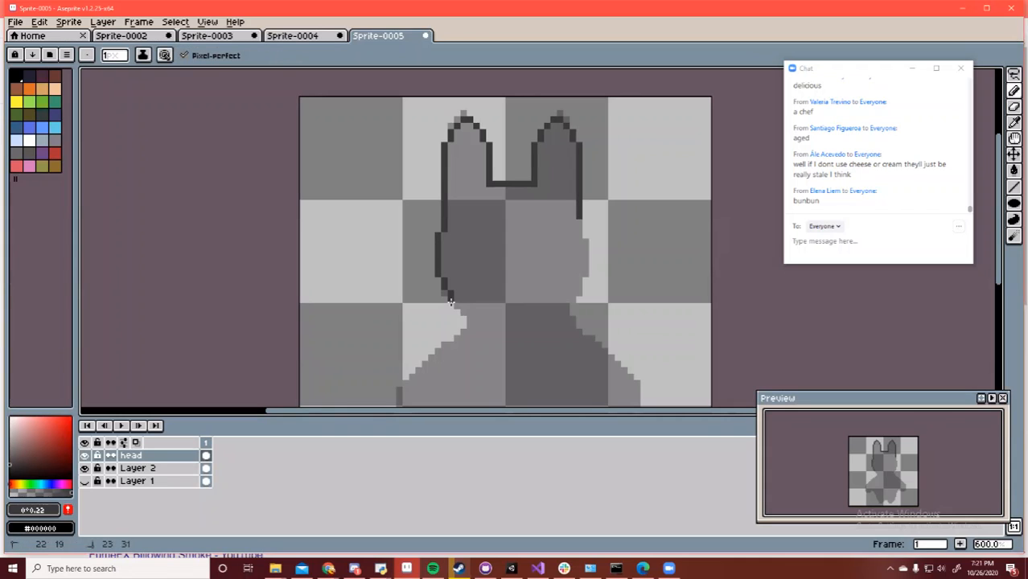
key(ctrl+z)
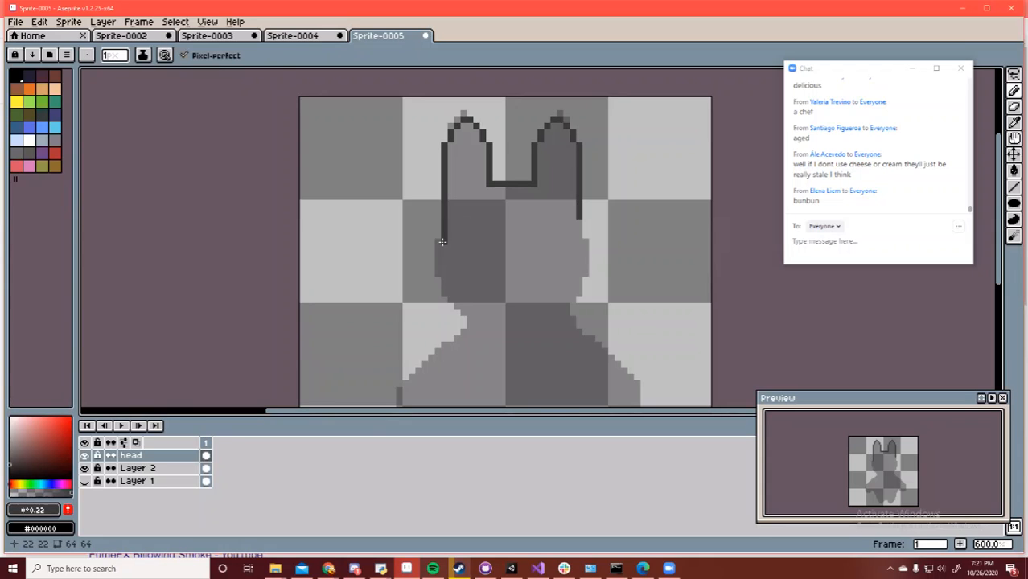
mouse_move(441, 241)
mouse_down()
mouse_move(432, 270)
mouse_move(451, 309)
mouse_up()
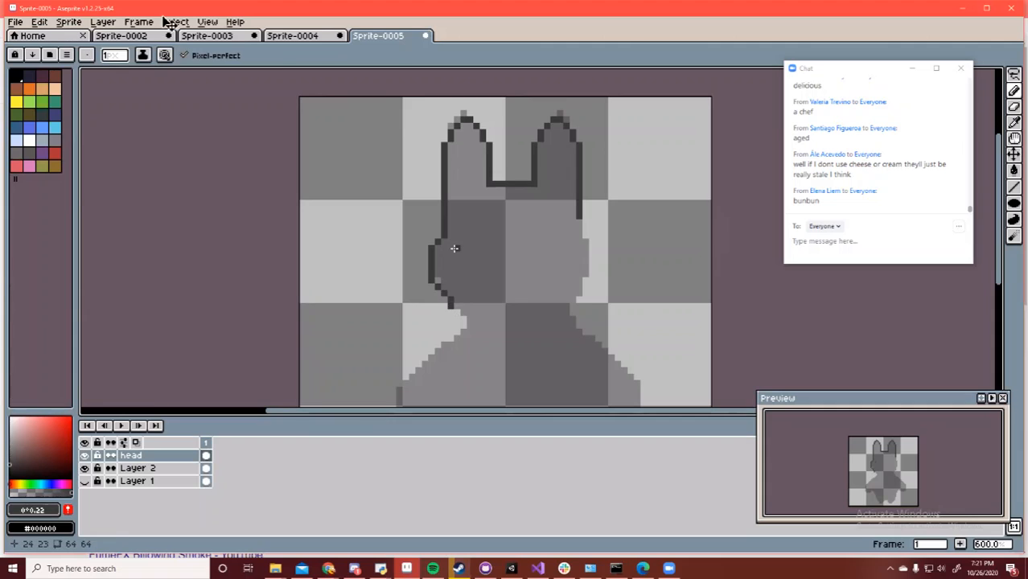
key(ctrl+z)
drag(442, 241, 438, 287)
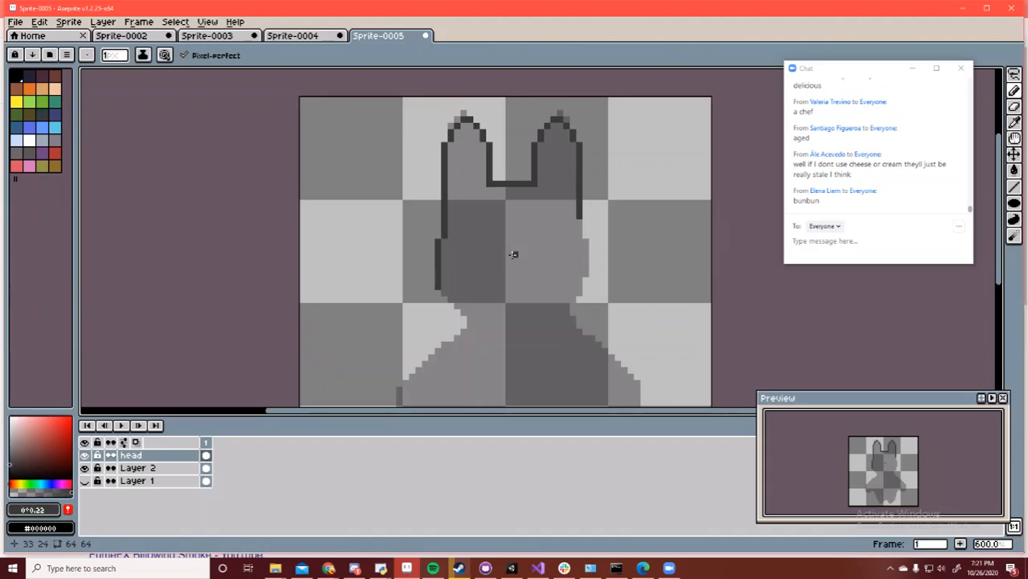
drag(585, 229, 585, 253)
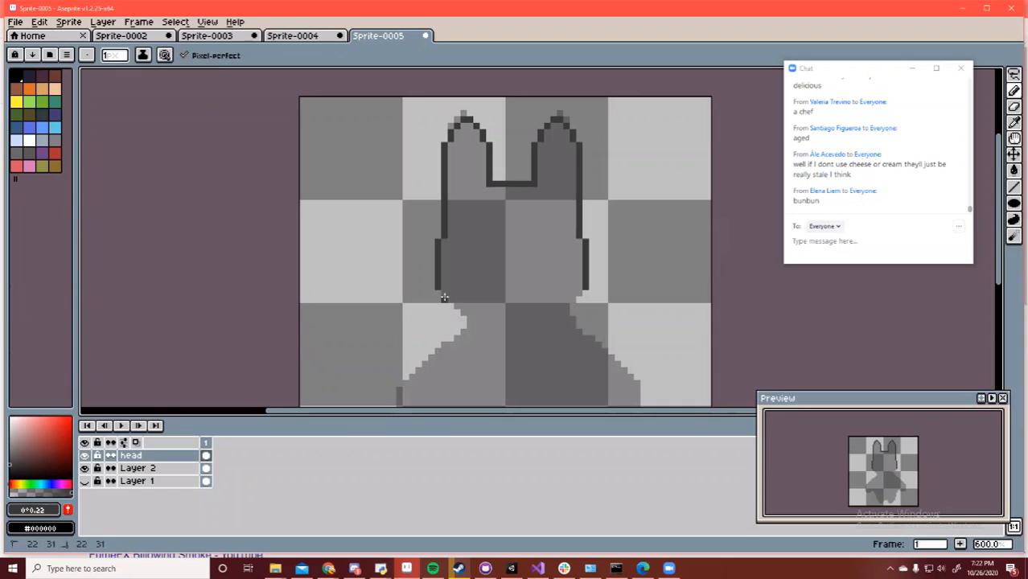
Close the head outline with a wide rounded chin joining both cheek lines, after undoing a first stroke
drag(443, 299, 516, 318)
key(ctrl+z)
mouse_move(449, 298)
mouse_down()
mouse_move(507, 318)
mouse_move(585, 292)
mouse_up()
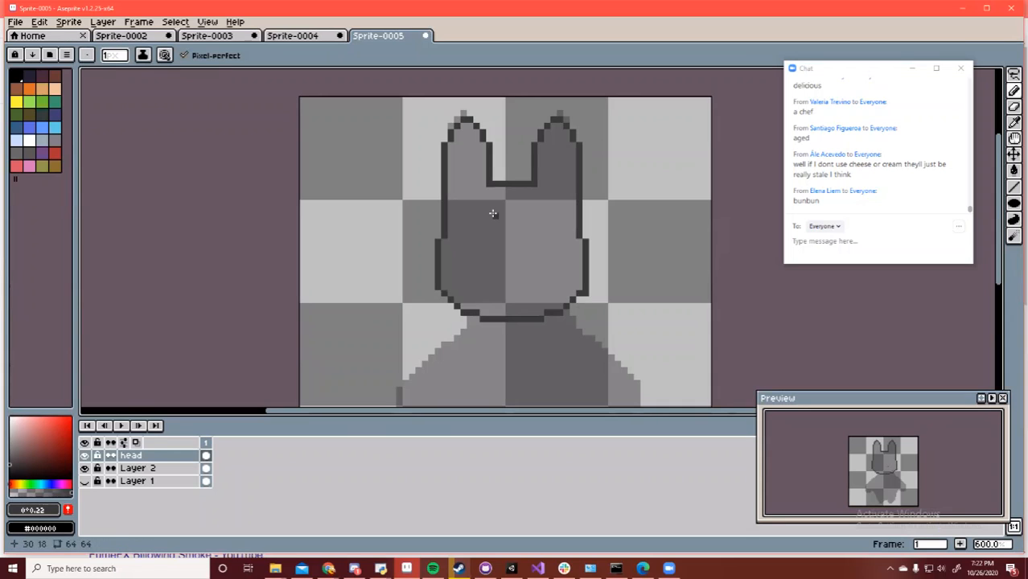
Draw a filled eye patch over the rabbit's left-hand eye with a diagonal strap up to the head's top line
mouse_move(475, 230)
mouse_down()
mouse_move(463, 271)
mouse_move(482, 278)
mouse_move(494, 225)
mouse_move(467, 234)
mouse_move(525, 190)
mouse_up()
key(g)
click(479, 249)
Draw the open eye on the other side of the face with a slanted upper lid, rounded bottom and short pupil
key(b)
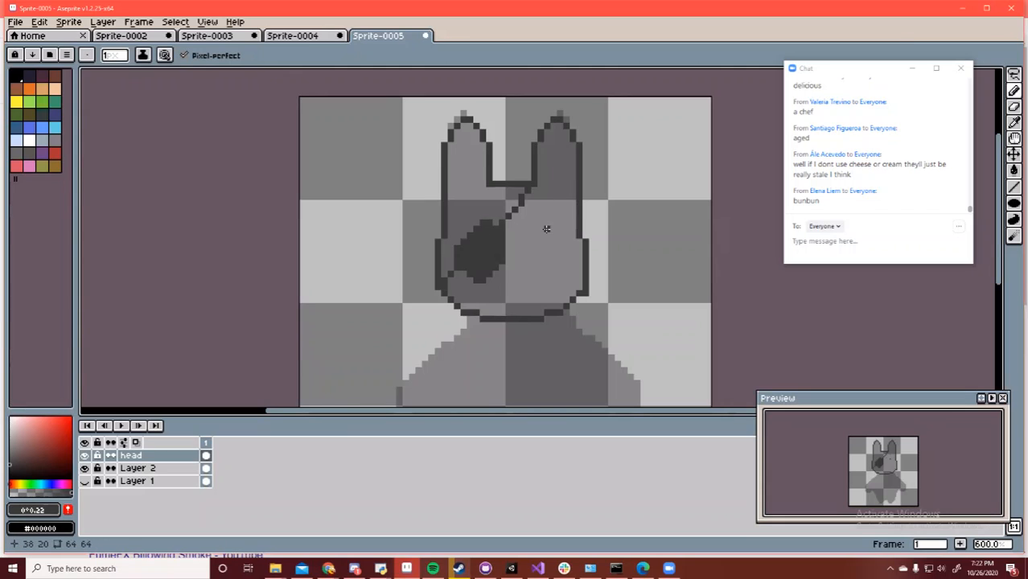
mouse_move(520, 241)
mouse_down()
mouse_move(566, 228)
mouse_move(521, 249)
mouse_move(542, 273)
mouse_move(565, 261)
mouse_move(571, 227)
mouse_up()
key(ctrl+z)
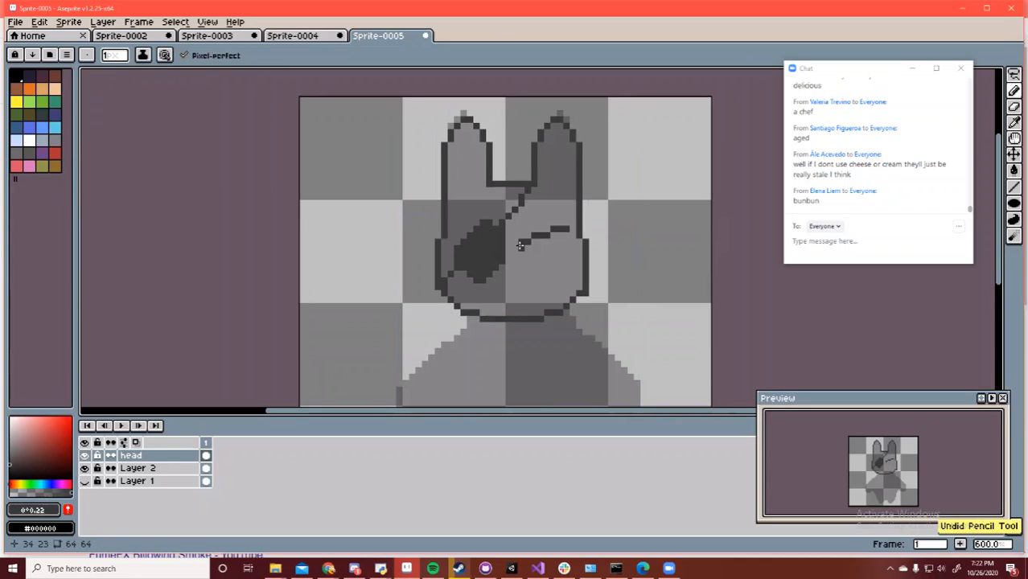
mouse_move(519, 248)
mouse_down()
mouse_move(564, 247)
mouse_move(566, 233)
mouse_move(543, 256)
mouse_up()
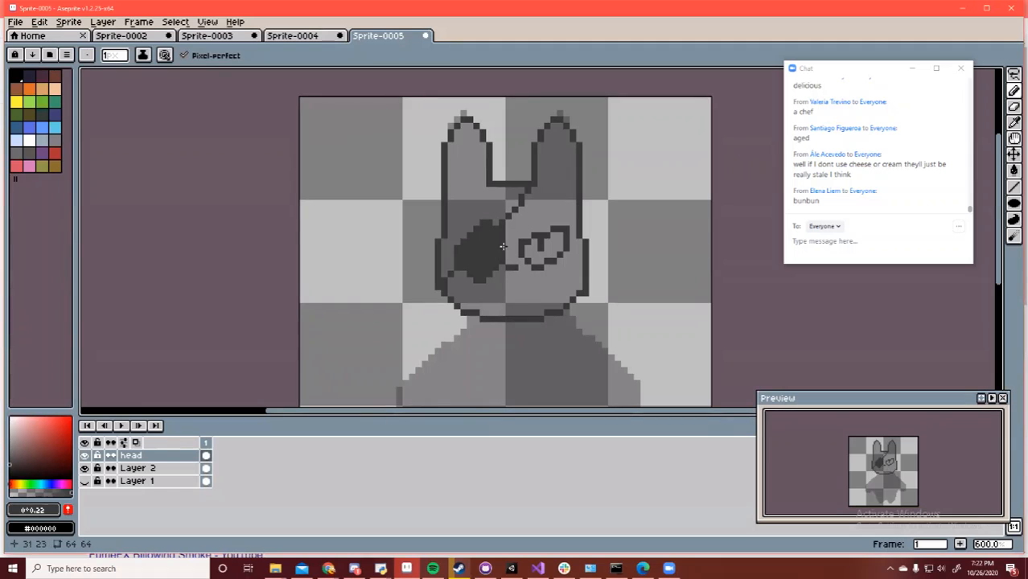
Reshape the eye patch by flattening its lower edge and filling in its upper inner corner
key(e)
drag(477, 273, 464, 274)
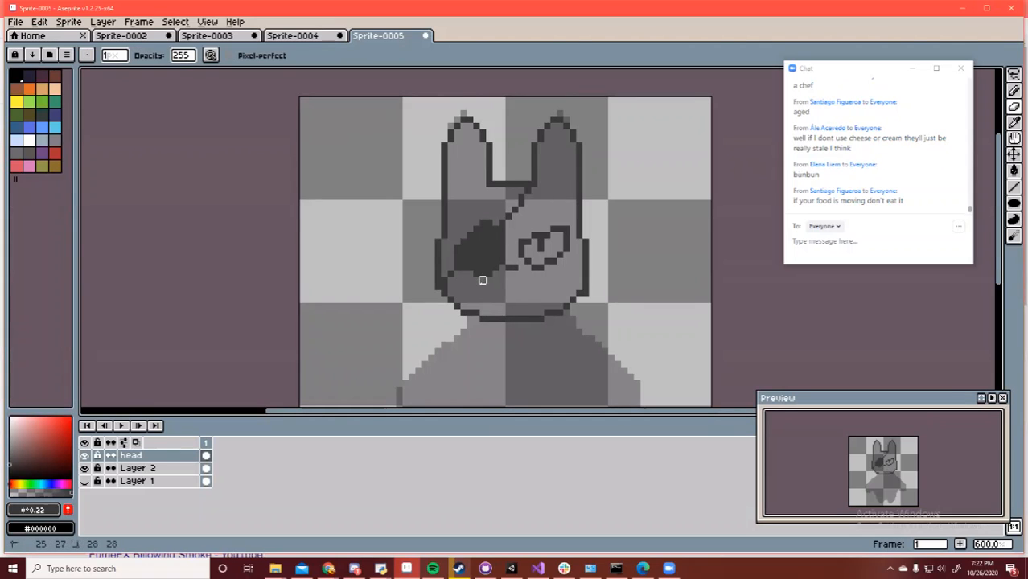
key(b)
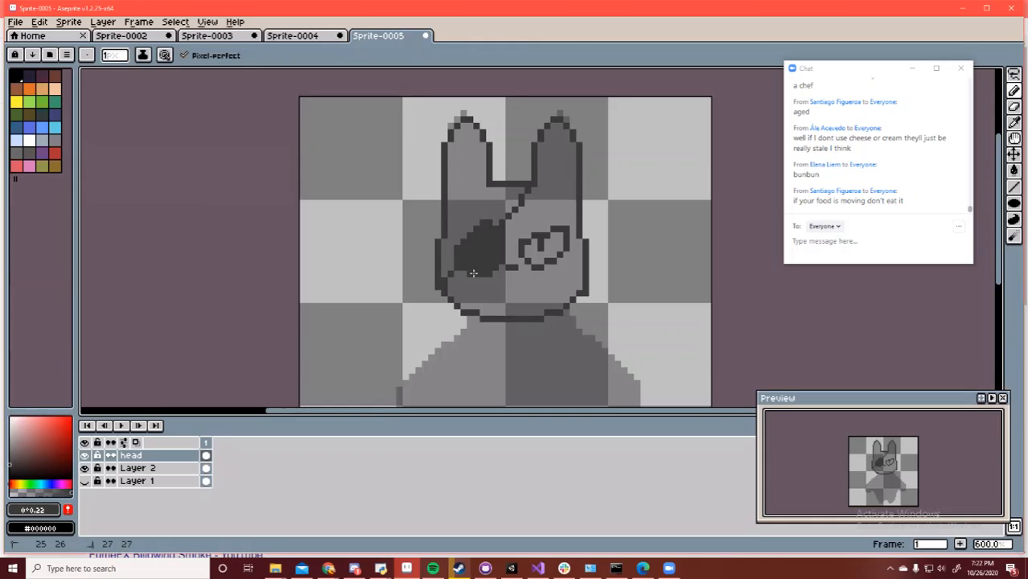
drag(468, 268, 463, 273)
click(496, 224)
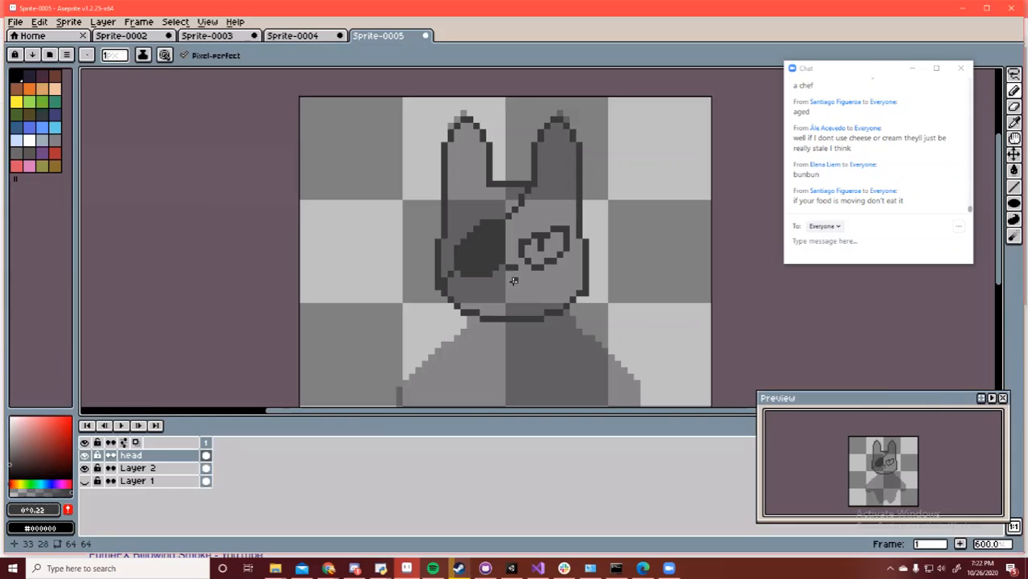
Redraw the small nose line one pixel lower and add a short downturned mouth just above the chin
key(ctrl+z)
drag(509, 274, 515, 273)
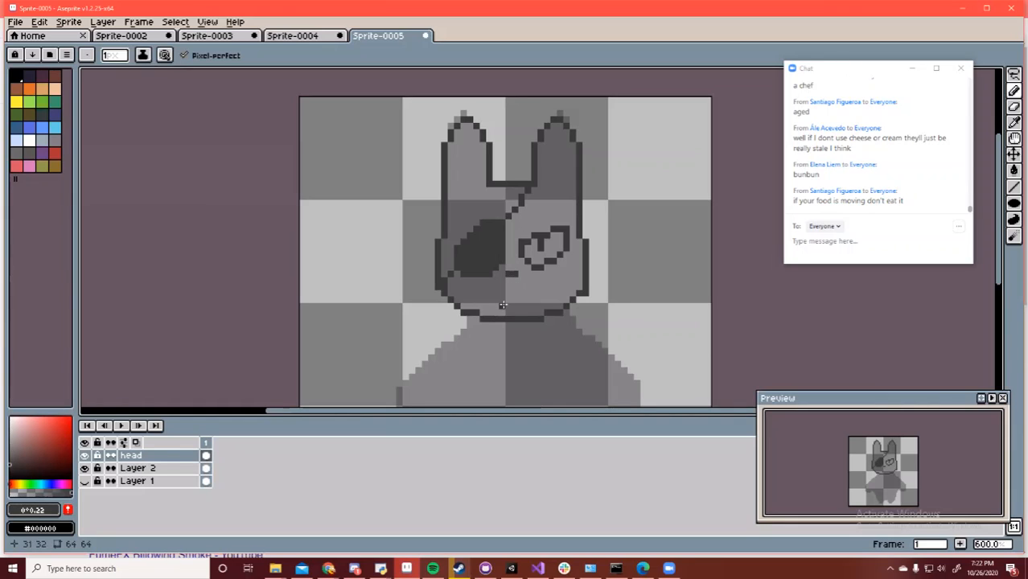
click(500, 300)
drag(501, 299, 523, 300)
mouse_move(522, 235)
mouse_down()
mouse_move(531, 155)
mouse_move(533, 234)
mouse_up()
key(b)
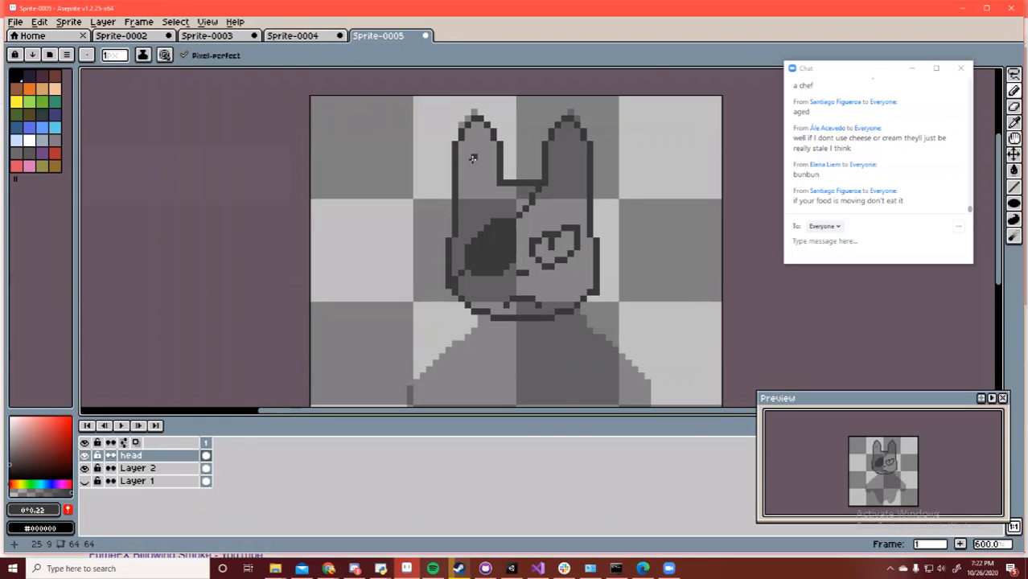
drag(467, 155, 481, 176)
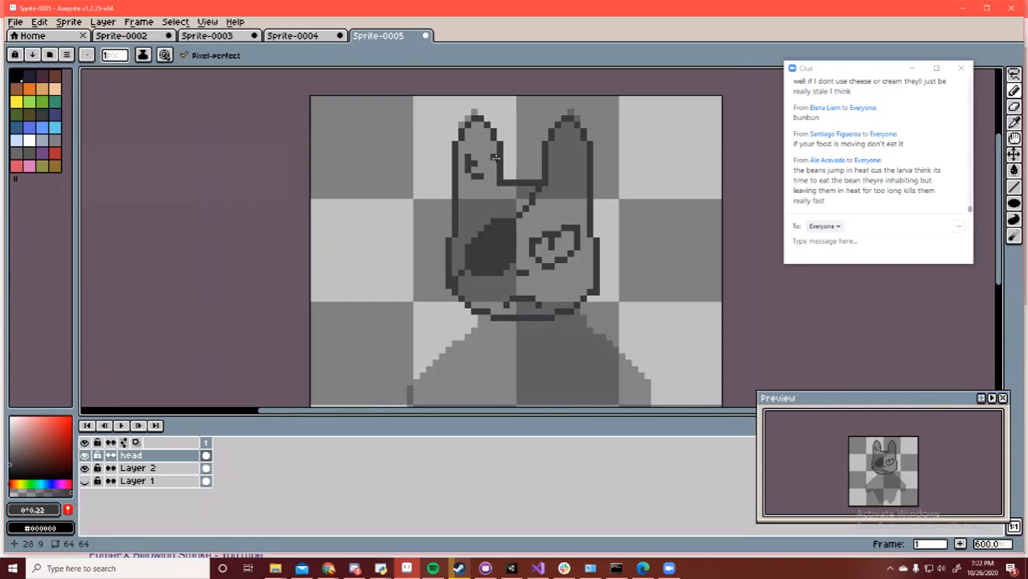
key(ctrl+z)
key(ctrl+z)
Fill the eye patch and the head line between the ears with opaque black
key(z)
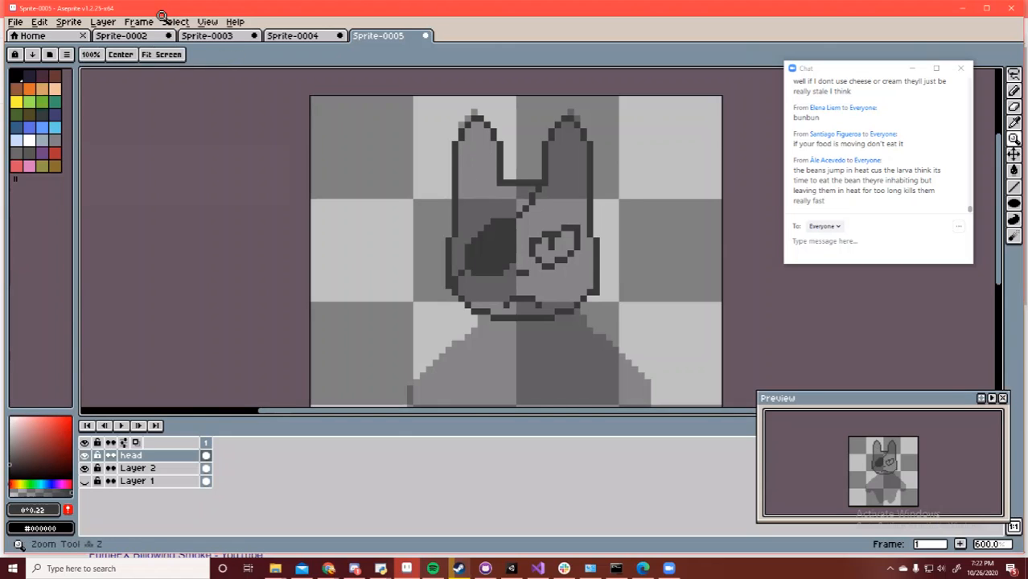
key(minus)
key(plus)
key(h)
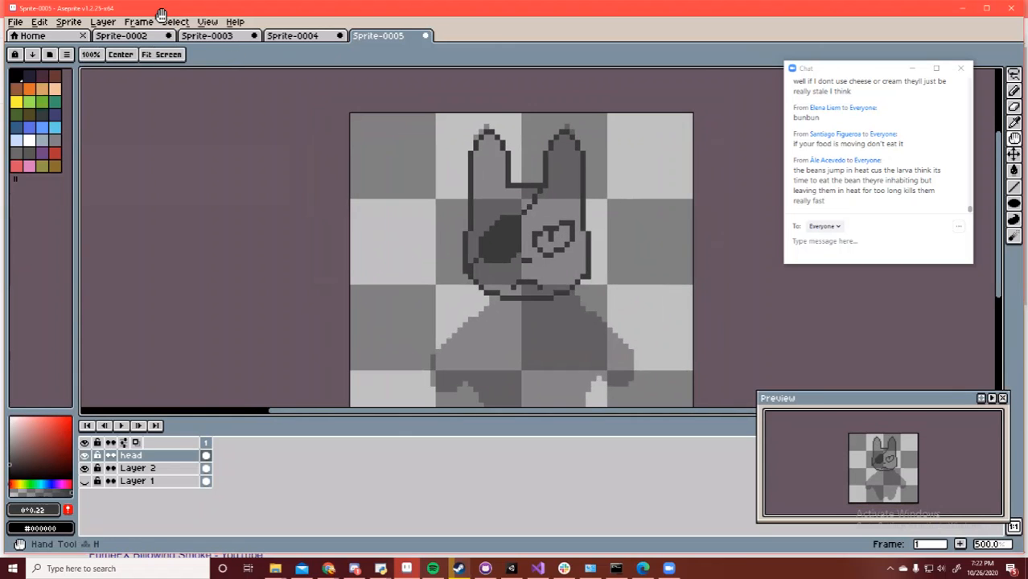
drag(184, 343, 186, 332)
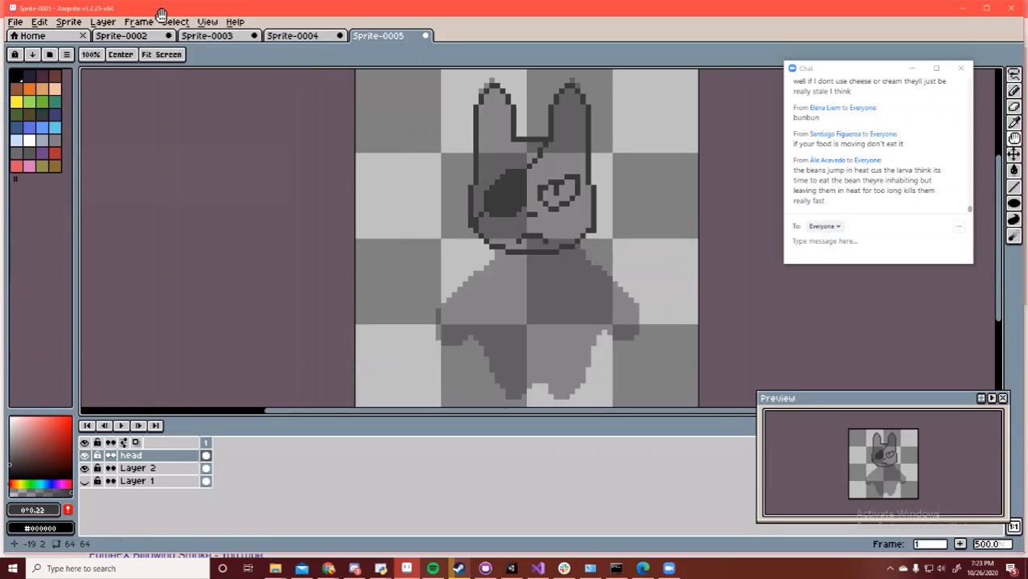
key(g)
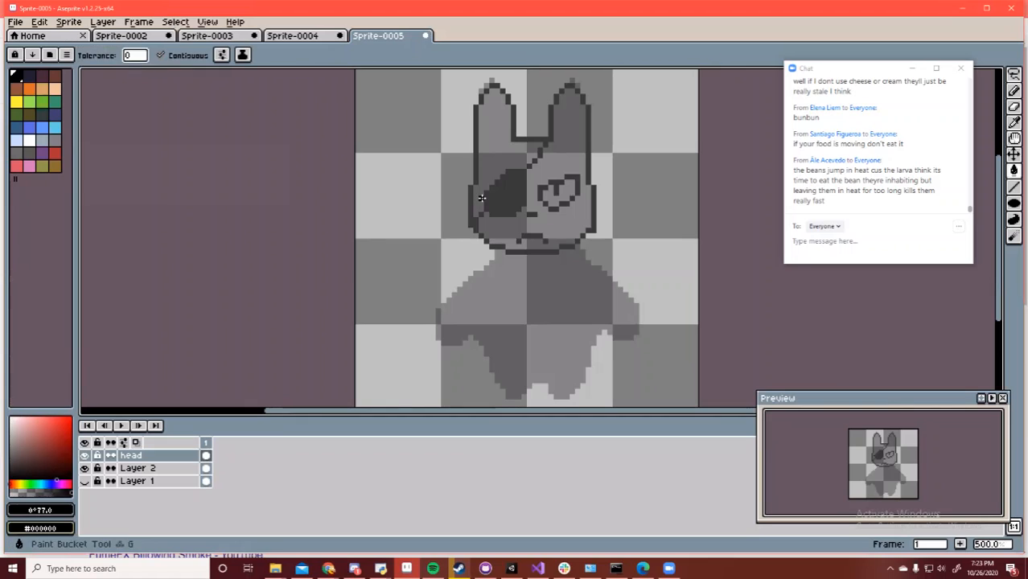
click(506, 200)
click(536, 141)
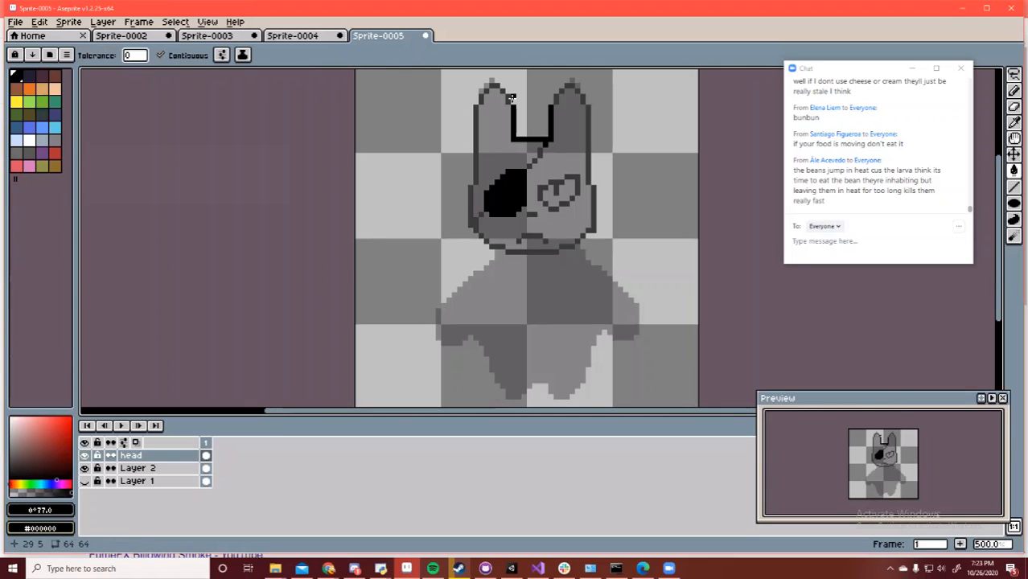
Recolour the left ear, left cheek and chin outlines to opaque black with the Paint Bucket
click(487, 87)
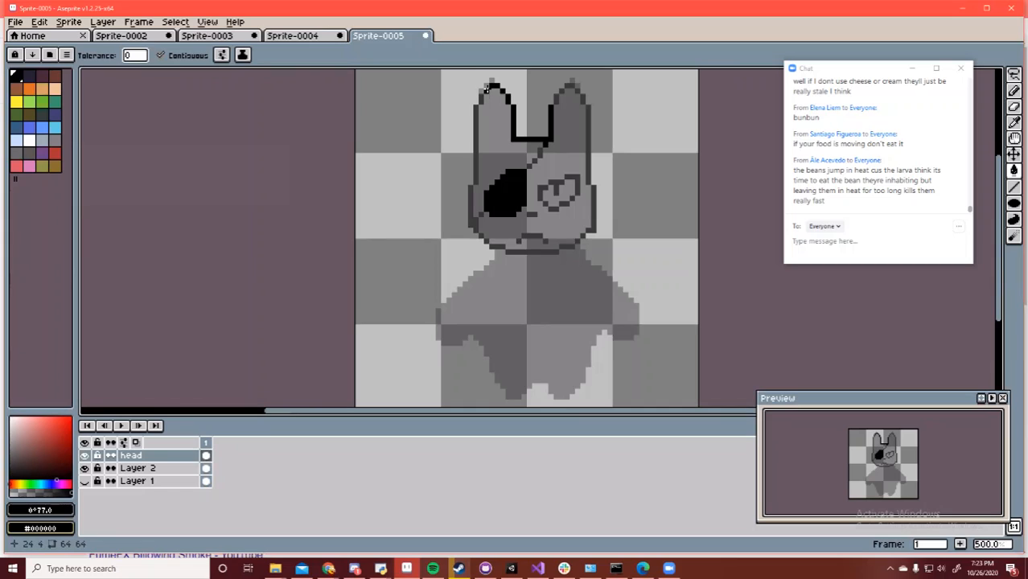
click(484, 94)
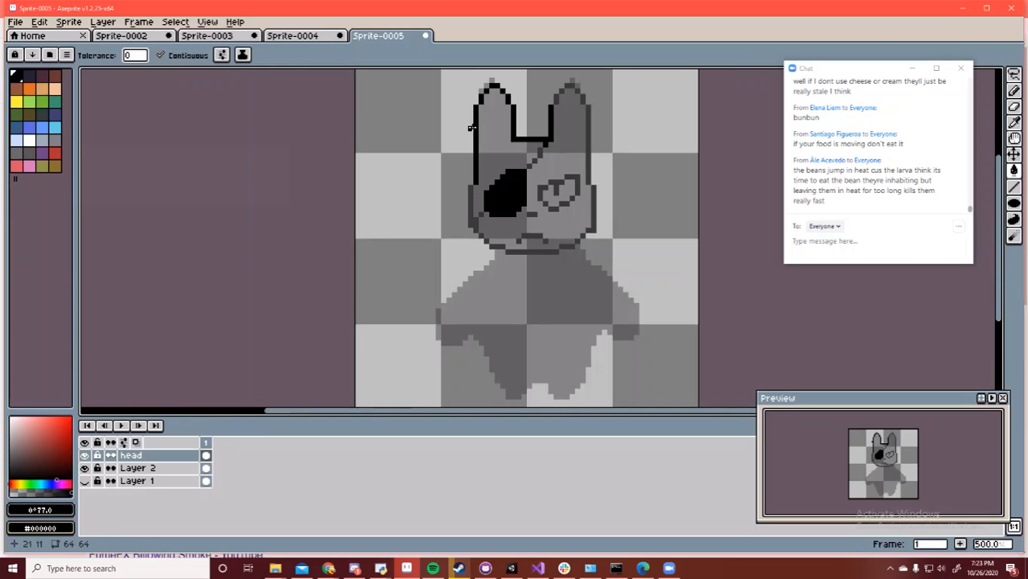
click(476, 213)
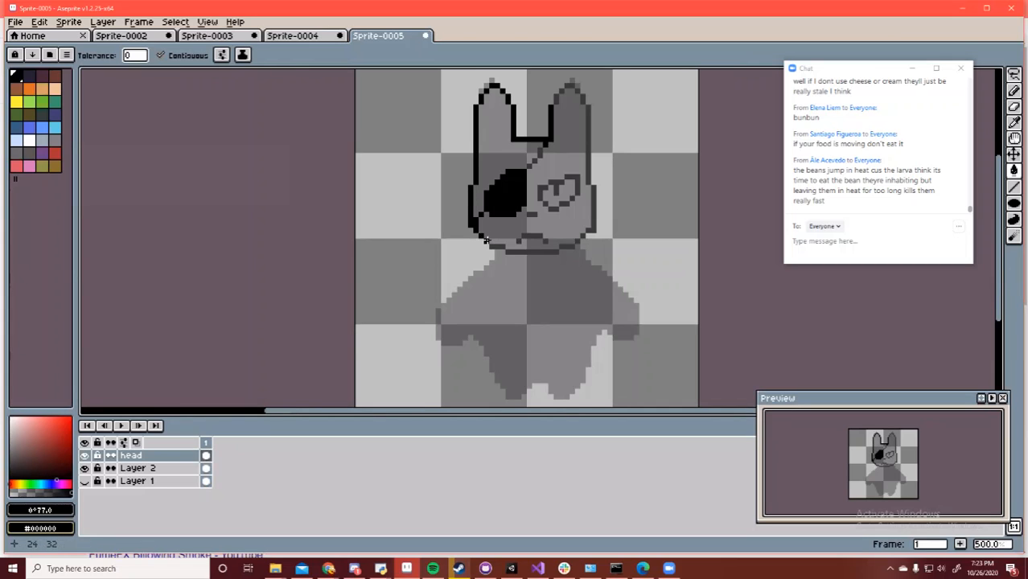
click(493, 243)
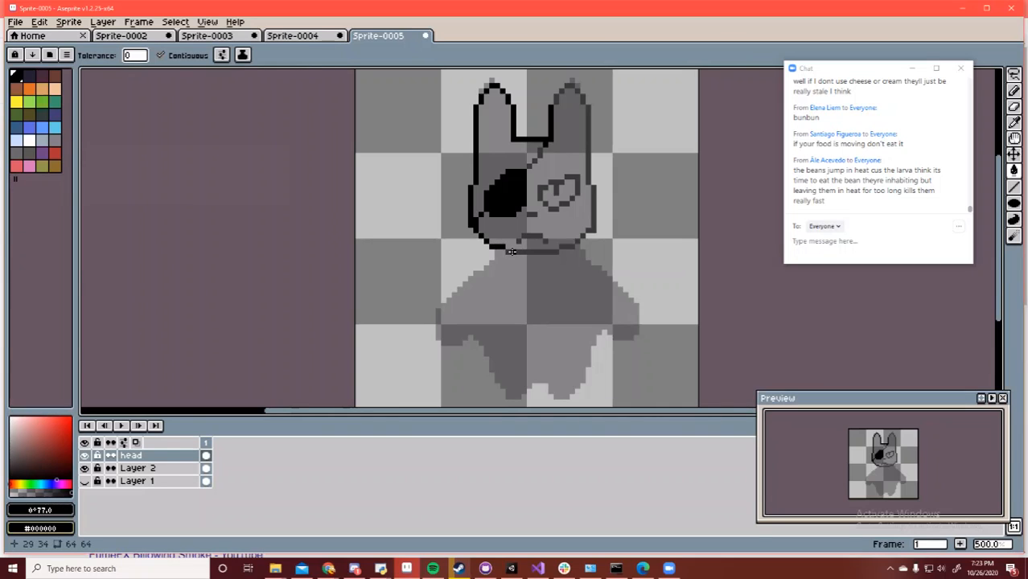
click(512, 252)
Recolour the right cheek and right ear outlines to opaque black, completing the head's solid contour
key(e)
key(b)
drag(590, 231, 597, 209)
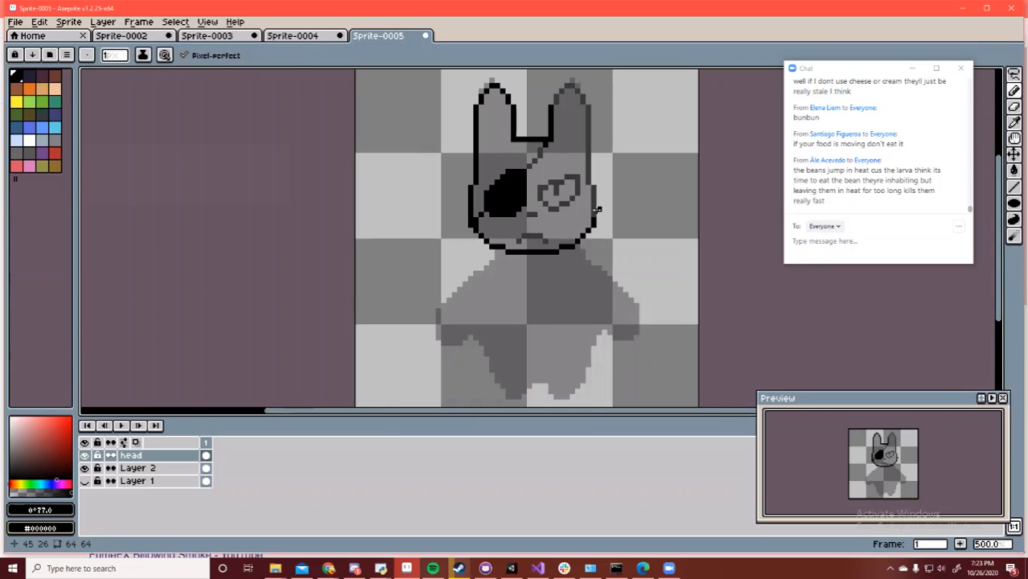
key(g)
click(595, 201)
click(593, 176)
click(590, 178)
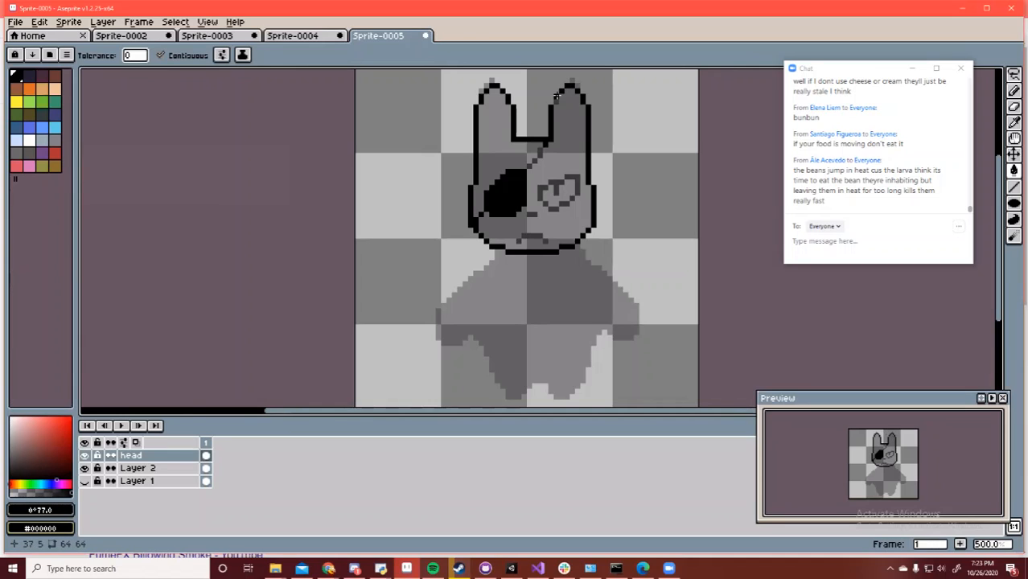
Recolour the eye patch strap, nose, mouth and open eye to opaque black
key(b)
drag(528, 165, 540, 151)
click(530, 213)
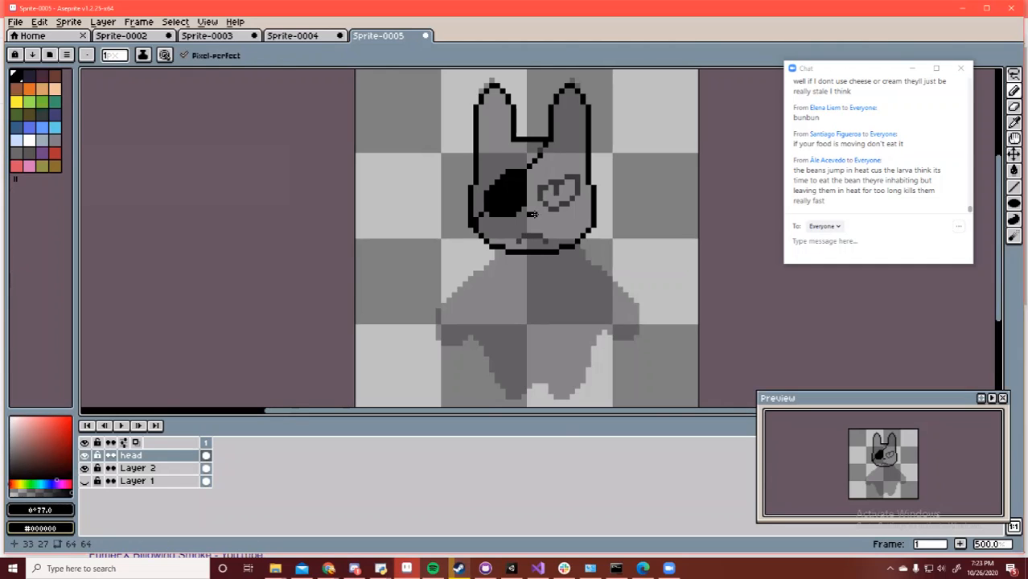
key(g)
click(533, 236)
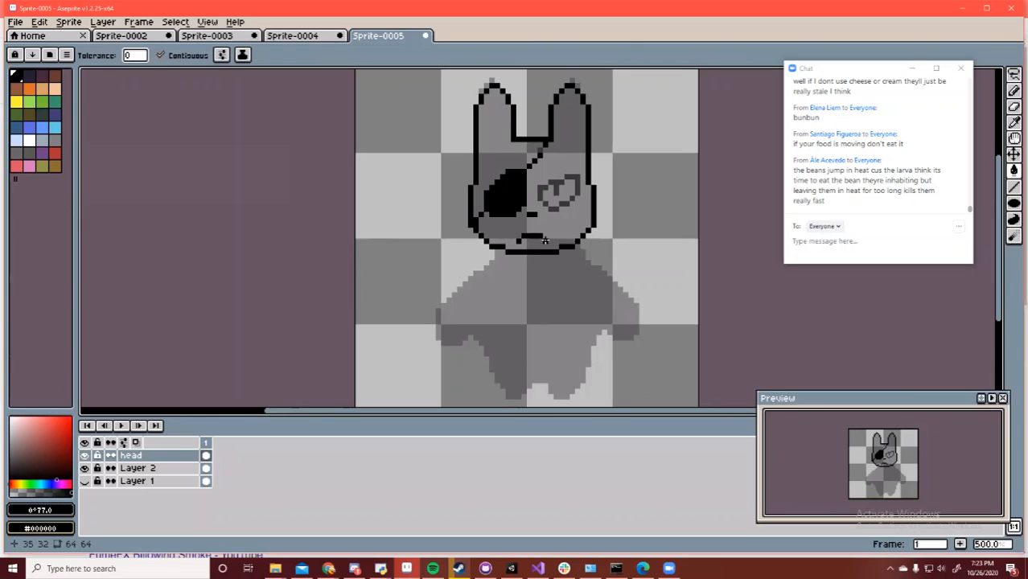
click(571, 176)
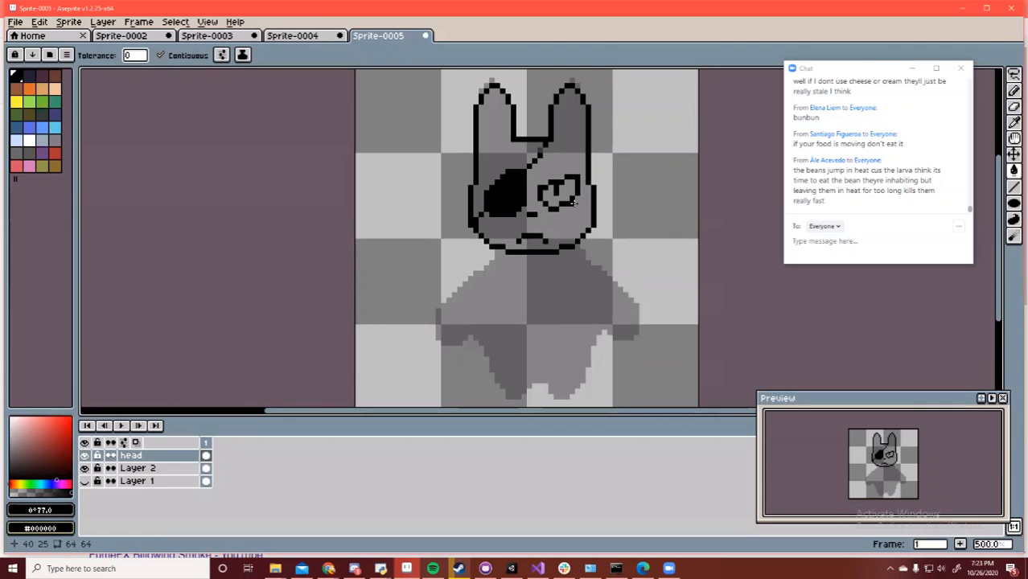
Round out the open eye by moving the pixels of its lower outer corner outward
key(b)
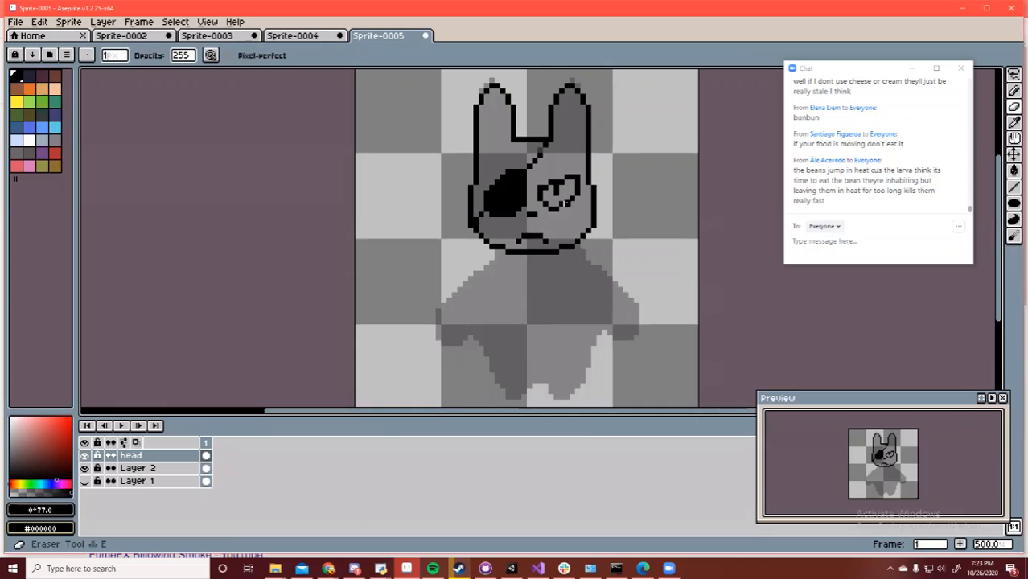
click(573, 203)
key(e)
click(572, 203)
key(b)
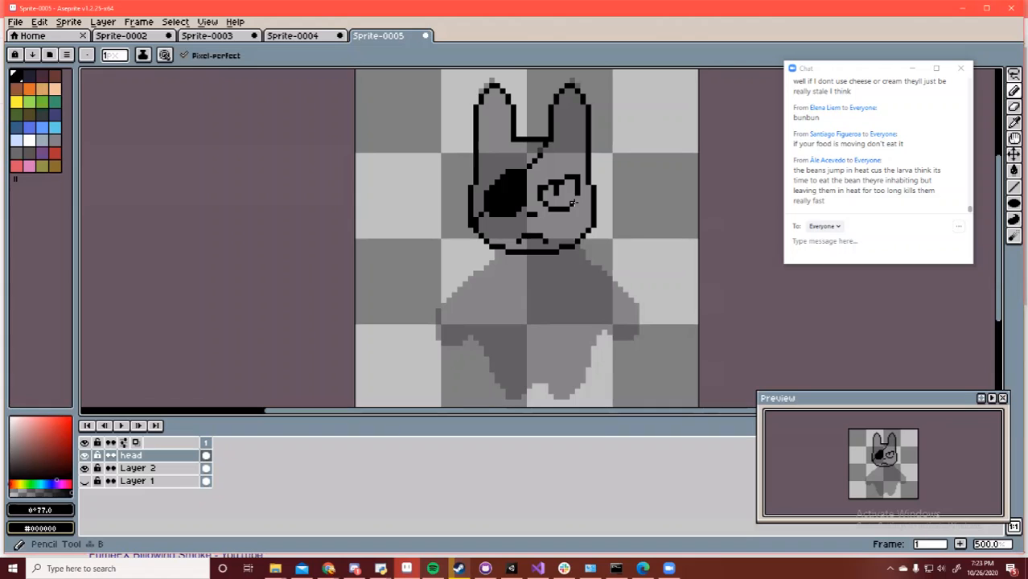
click(578, 202)
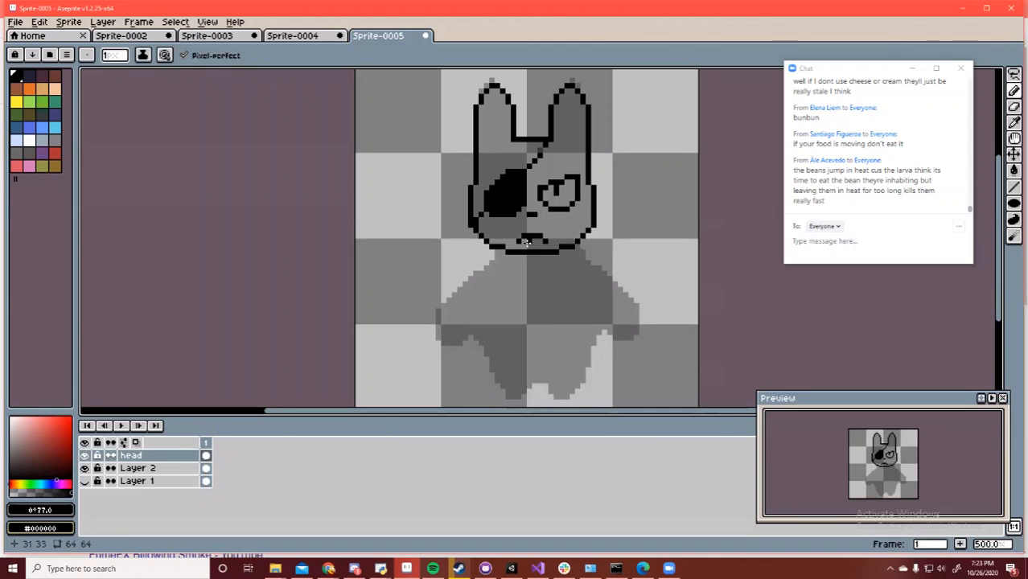
key(space)
drag(234, 380, 236, 356)
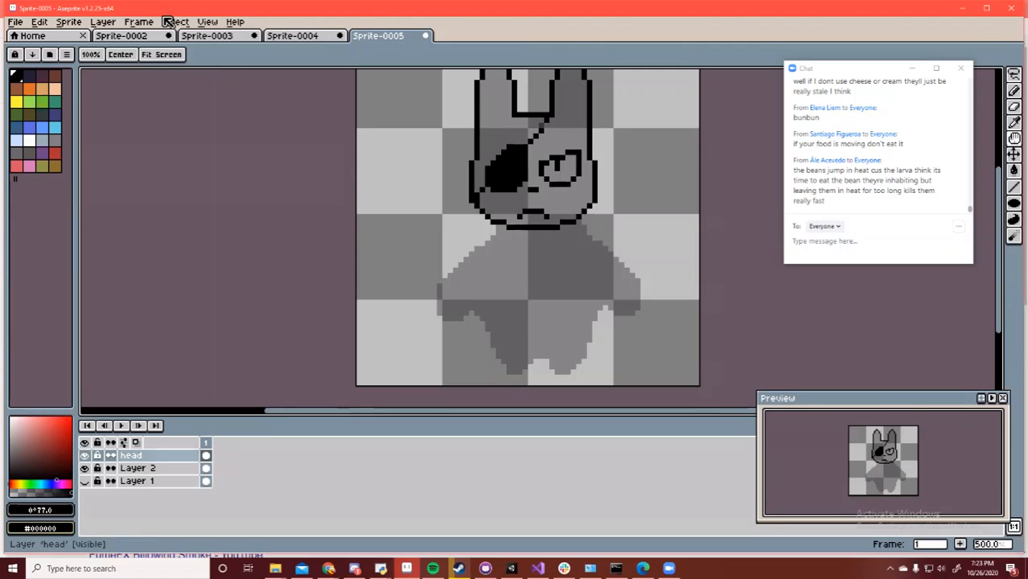
Add a new layer directly above Layer 2 and outline the rabbit's wide poncho-shaped torso in black with the Pencil
key(alt+Down)
key(alt+l)
key(n)
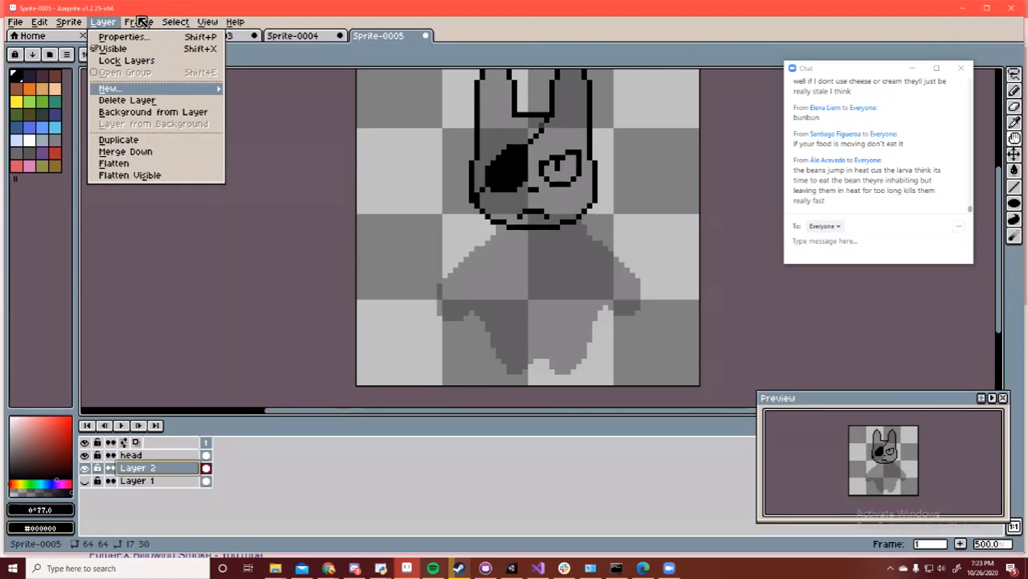
key(n)
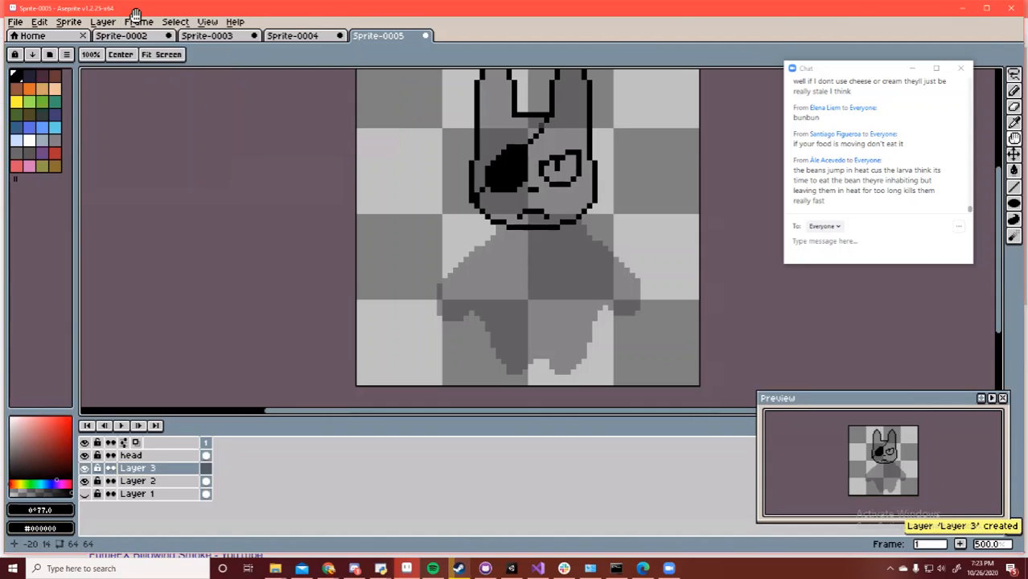
key(b)
mouse_move(540, 216)
mouse_down()
mouse_move(455, 268)
mouse_move(441, 291)
mouse_move(493, 320)
mouse_move(626, 263)
mouse_move(569, 217)
mouse_move(518, 220)
mouse_up()
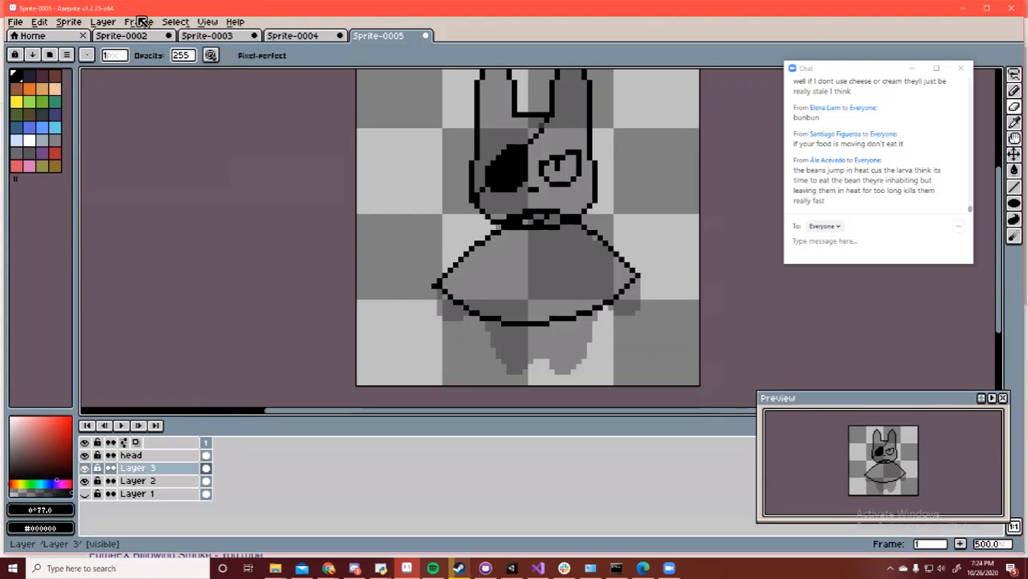
Rename the torso outline's layer as torso
double_click(138, 468)
text(torso)
key(Return)
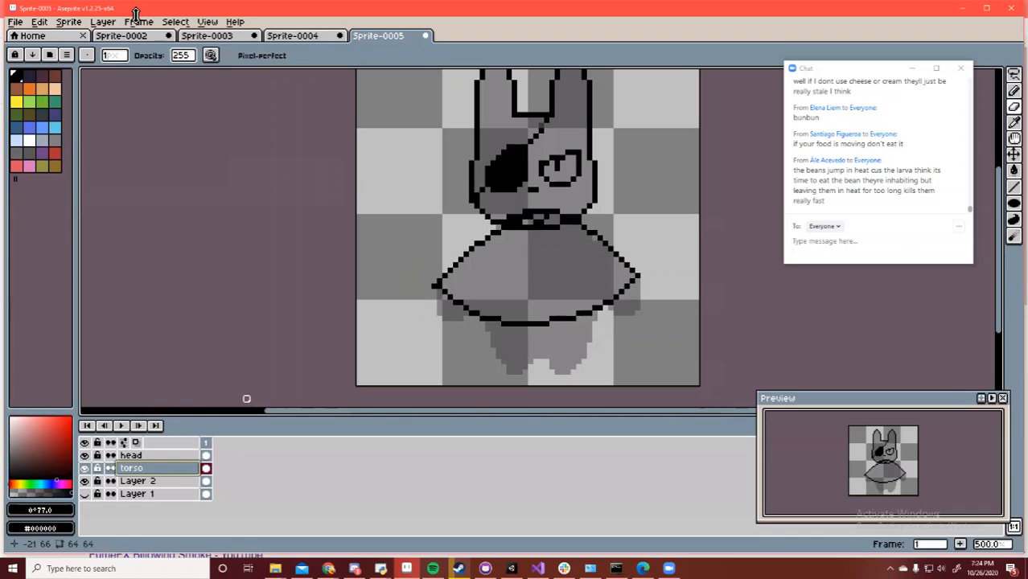
Add a new layer above Layer 2 and outline both paws in black below the poncho's outer corners
click(137, 481)
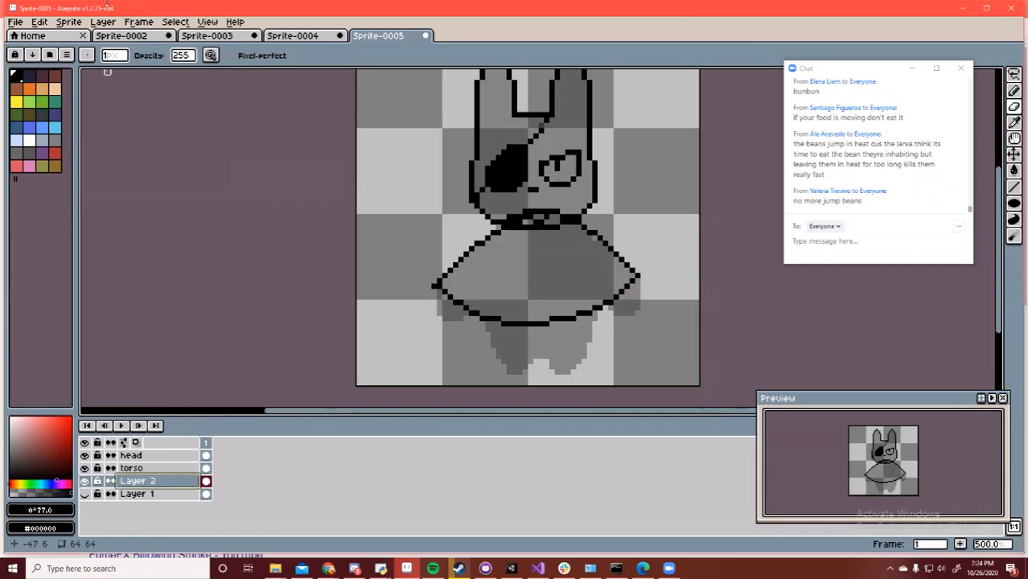
click(108, 22)
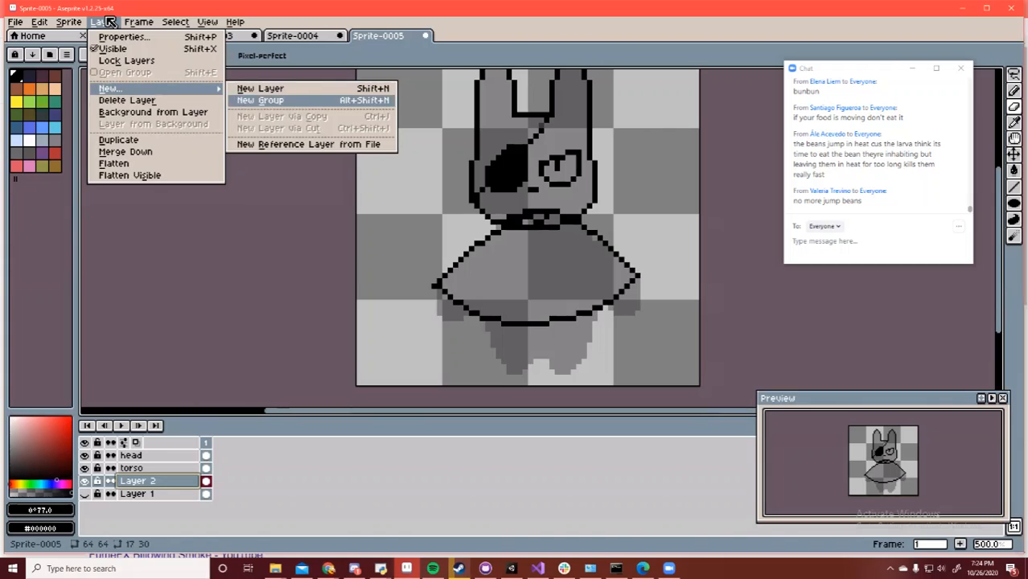
click(272, 87)
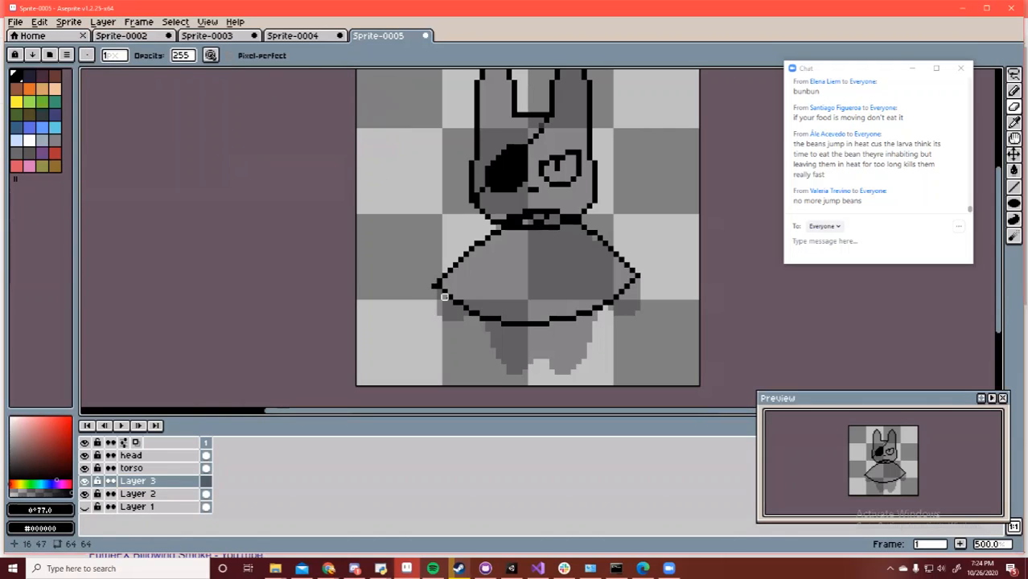
mouse_move(449, 291)
mouse_down()
mouse_move(436, 292)
mouse_move(460, 318)
mouse_move(473, 304)
mouse_move(435, 303)
mouse_move(466, 309)
mouse_up()
key(ctrl+z)
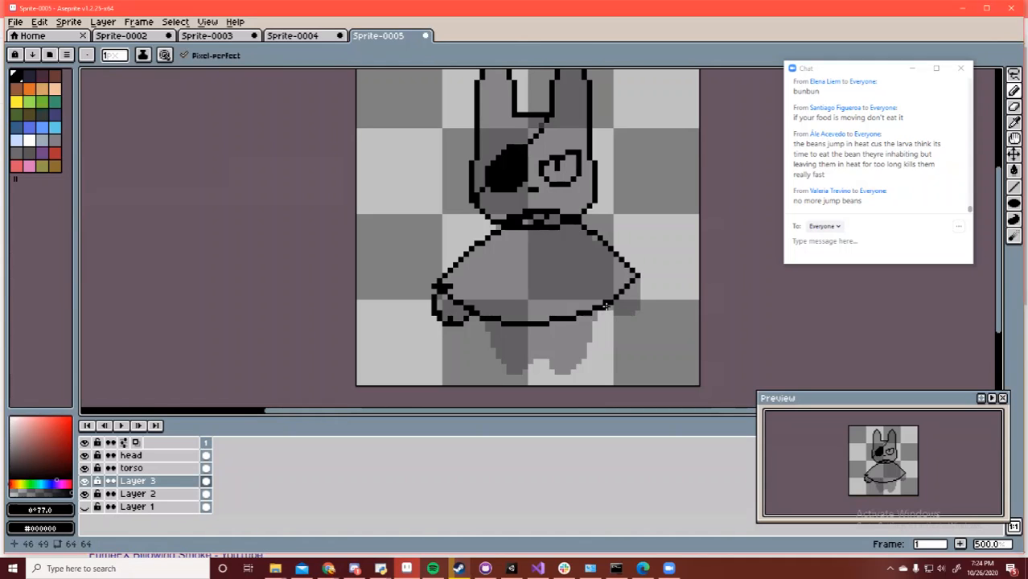
mouse_move(605, 308)
mouse_down()
mouse_move(643, 297)
mouse_move(635, 280)
mouse_move(638, 312)
mouse_move(613, 313)
mouse_move(608, 302)
mouse_move(637, 309)
mouse_move(634, 281)
mouse_up()
key(ctrl+z)
key(ctrl+z)
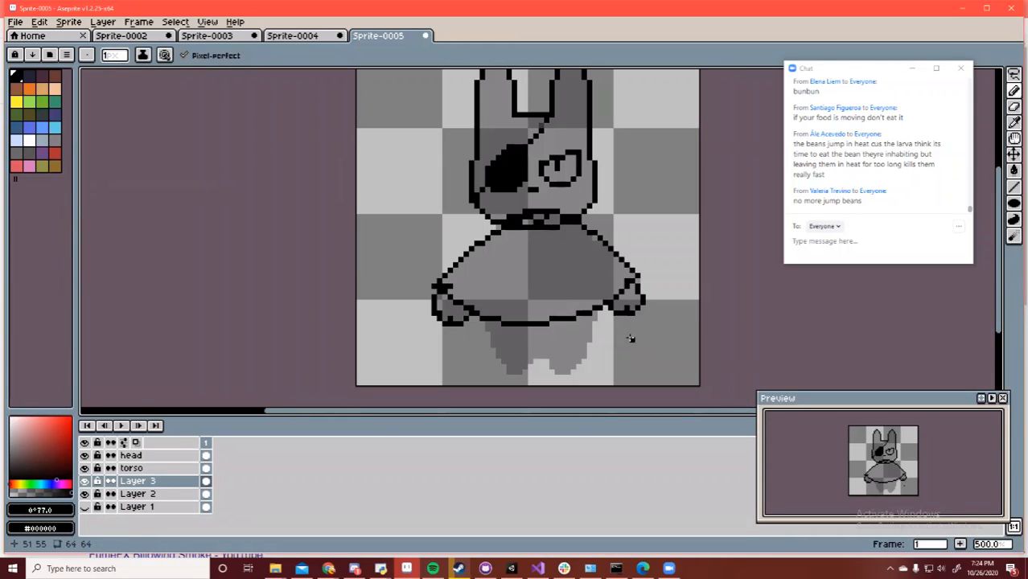
key(e)
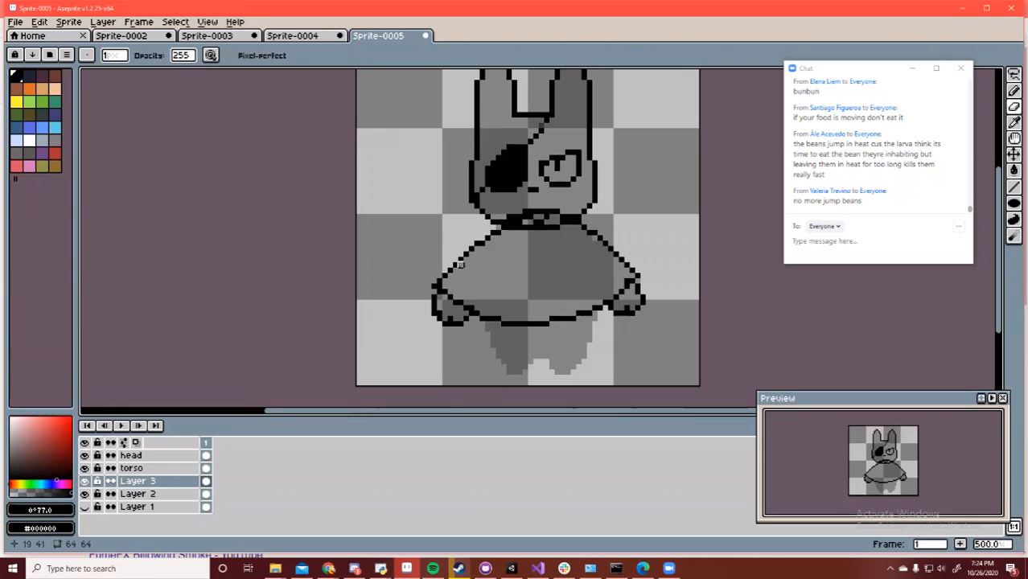
Add another layer above the paws' layer and rename the paws' layer as arm
click(108, 22)
mouse_move(112, 88)
click(240, 91)
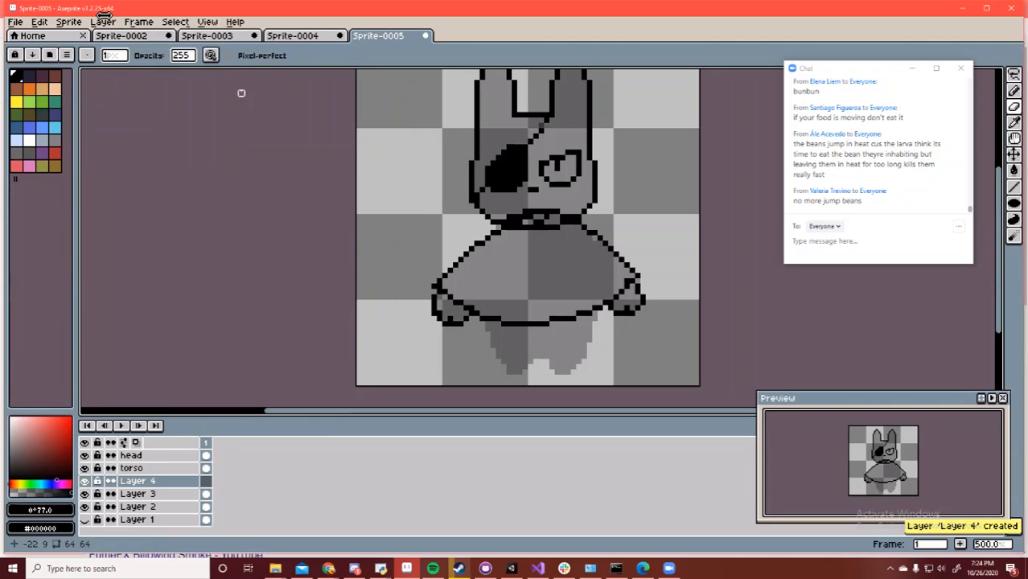
double_click(137, 493)
text(ar)
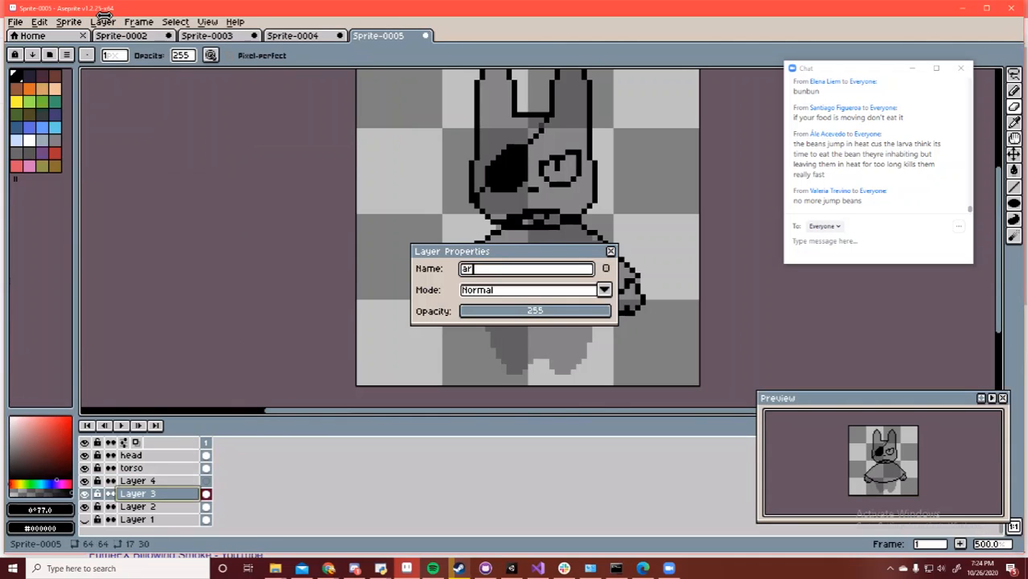
text(m)
key(Return)
Rename the empty layer between torso and arm as legs
key(Up)
key(shift+p)
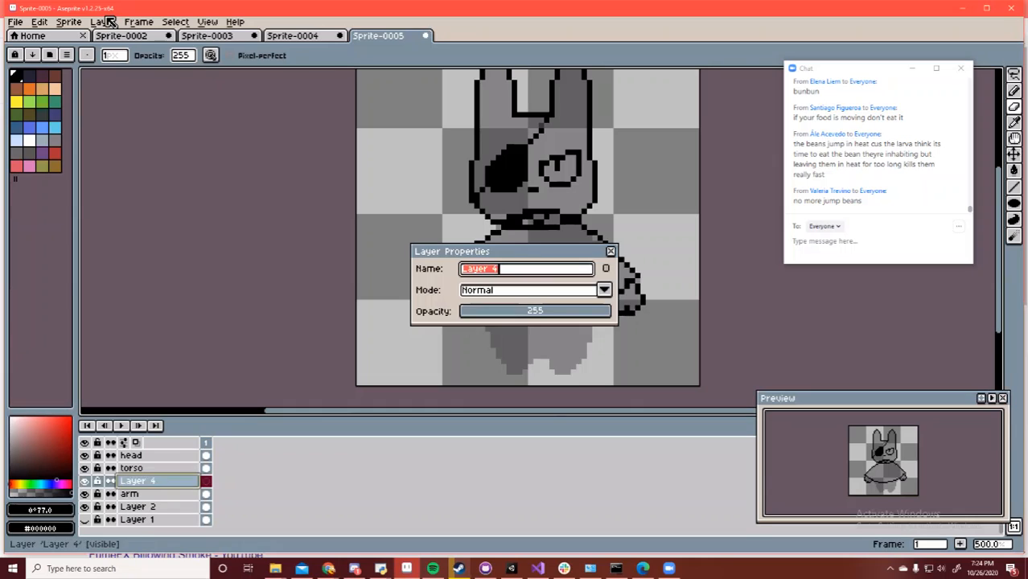
text(legs)
key(Return)
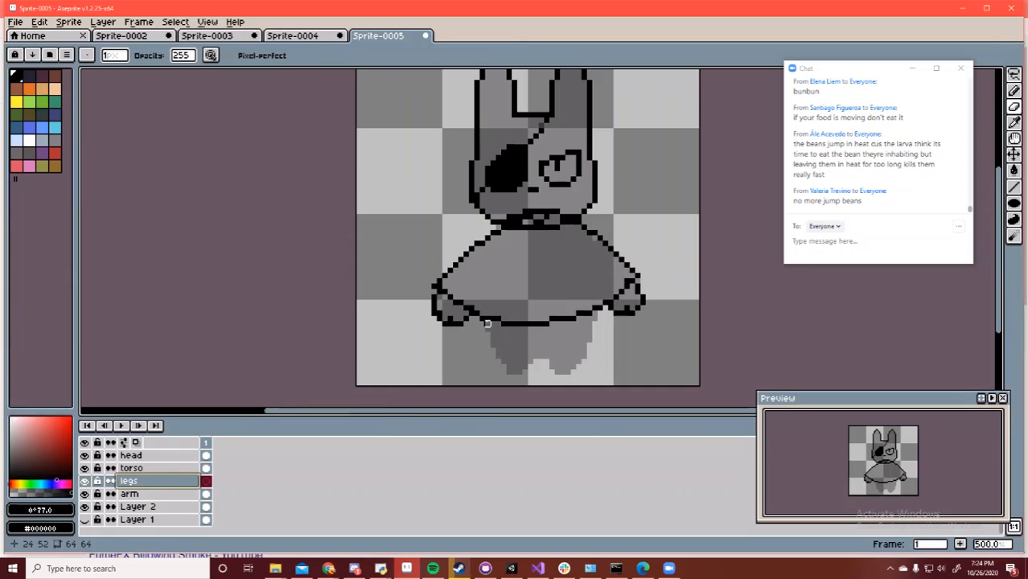
Outline both legs in black below the poncho on the legs layer, with small toe marks on the feet
key(b)
mouse_move(485, 322)
mouse_down()
mouse_move(499, 354)
mouse_move(523, 372)
mouse_move(540, 355)
mouse_up()
mouse_move(596, 308)
mouse_down()
mouse_move(588, 364)
mouse_move(556, 368)
mouse_move(552, 356)
mouse_up()
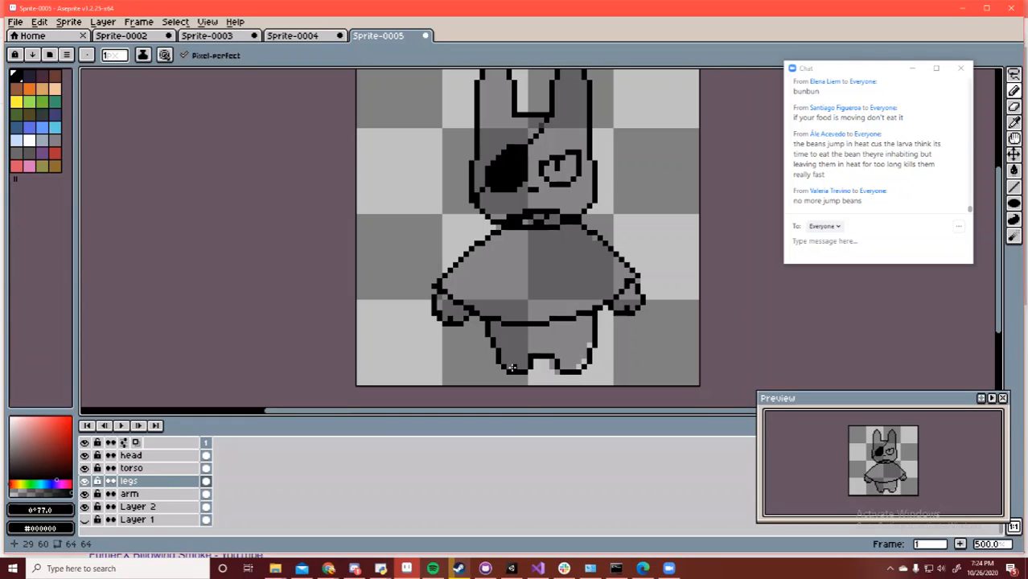
key(ctrl+z)
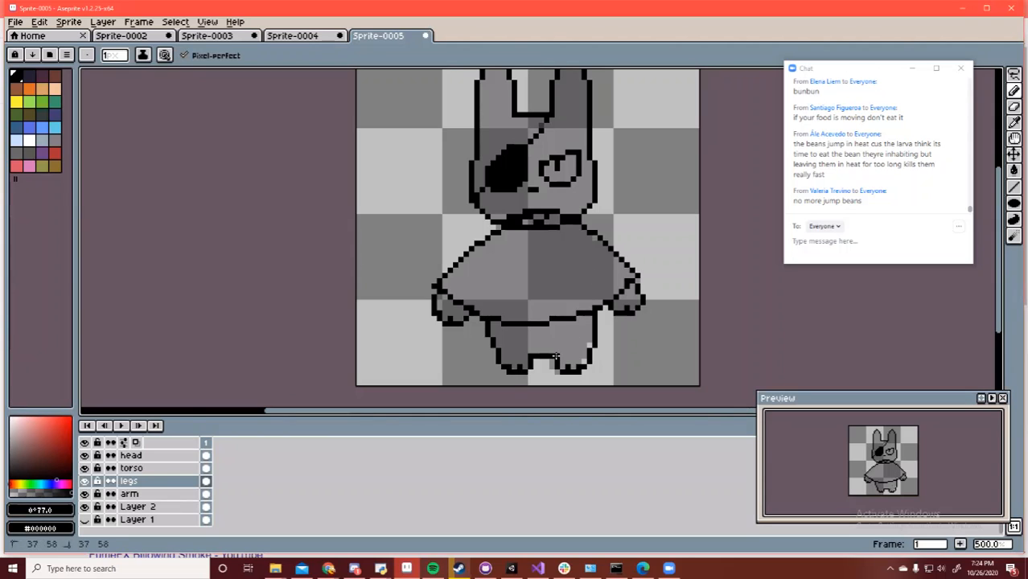
key(e)
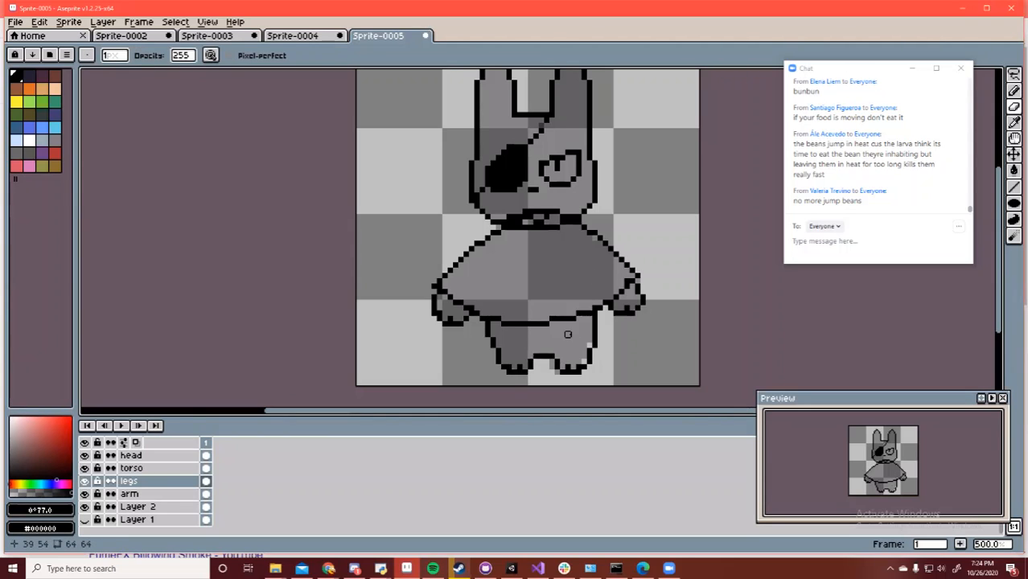
Fill the face and ears on the head layer with off-white at 94% brightness using the Paint Bucket
key(z)
mouse_move(589, 260)
mouse_down()
mouse_move(564, 259)
mouse_move(581, 259)
mouse_up()
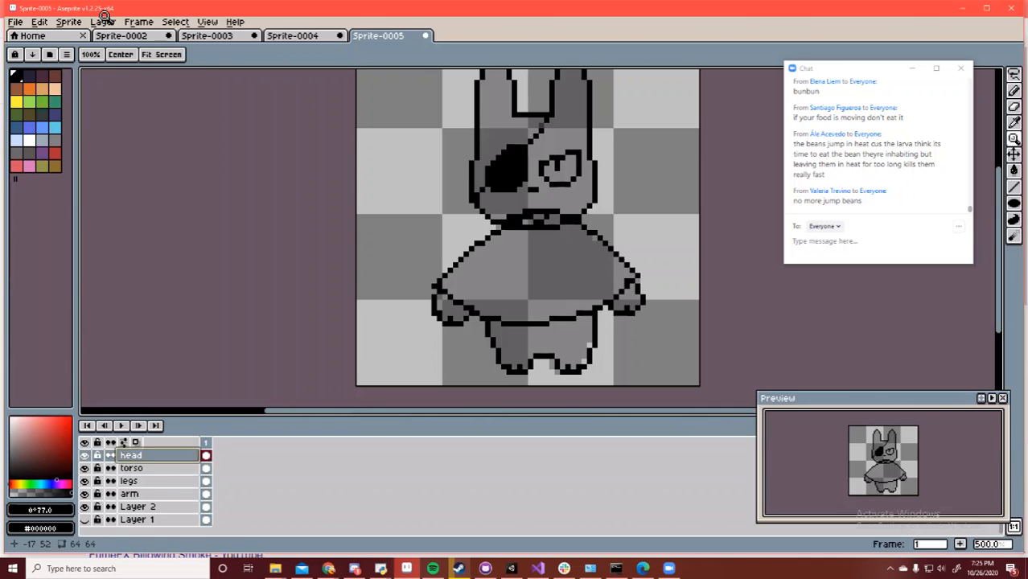
click(5, 424)
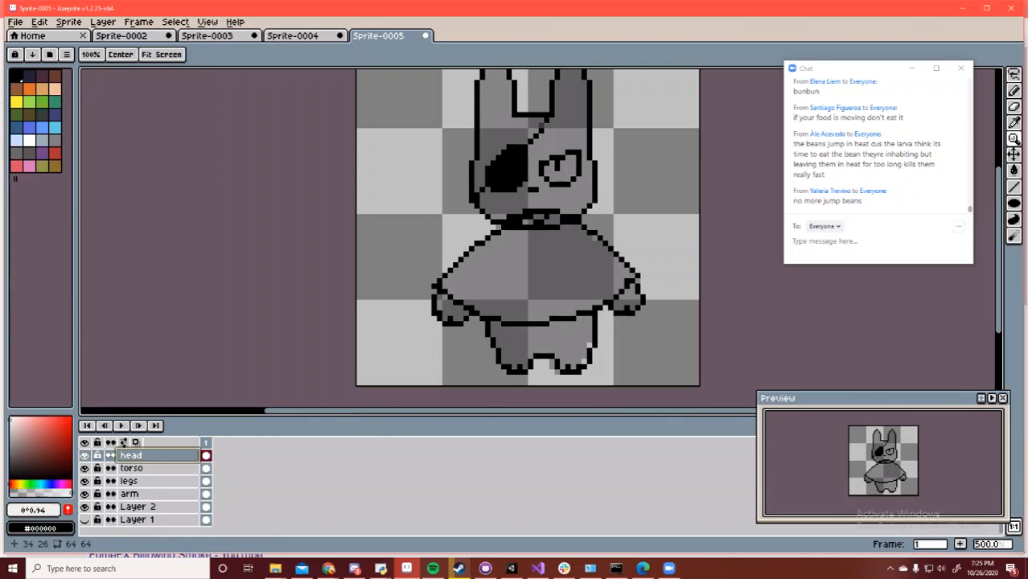
key(g)
click(555, 194)
click(500, 98)
Fill the open eye with a light red of 64% saturation and 100% brightness
key(space)
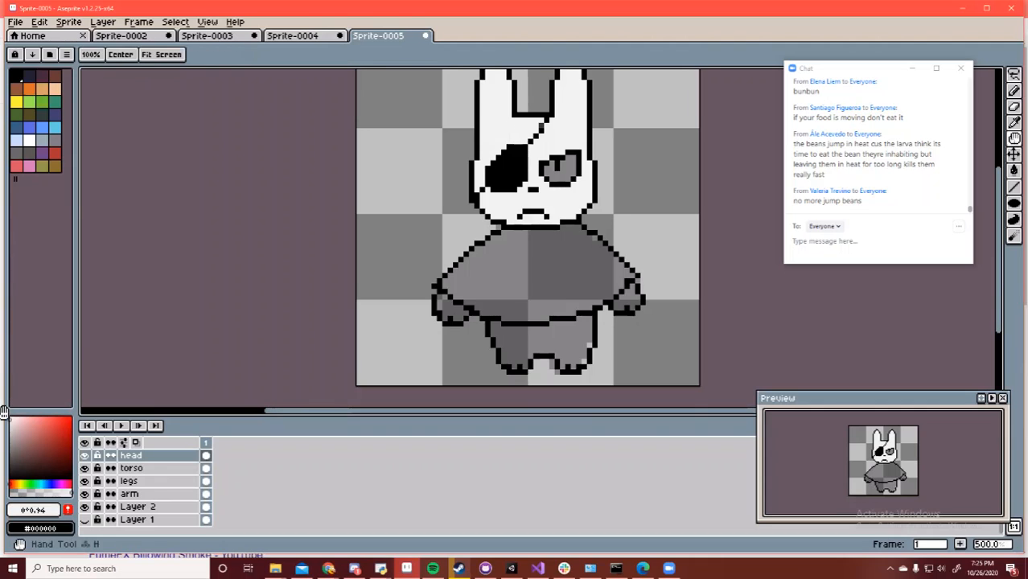
drag(536, 184, 527, 246)
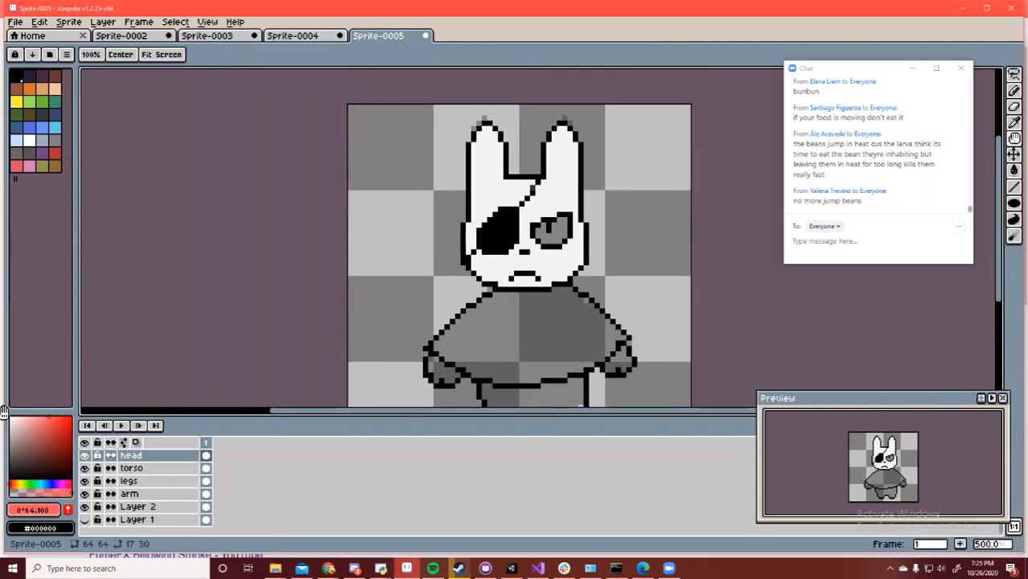
key(g)
click(547, 234)
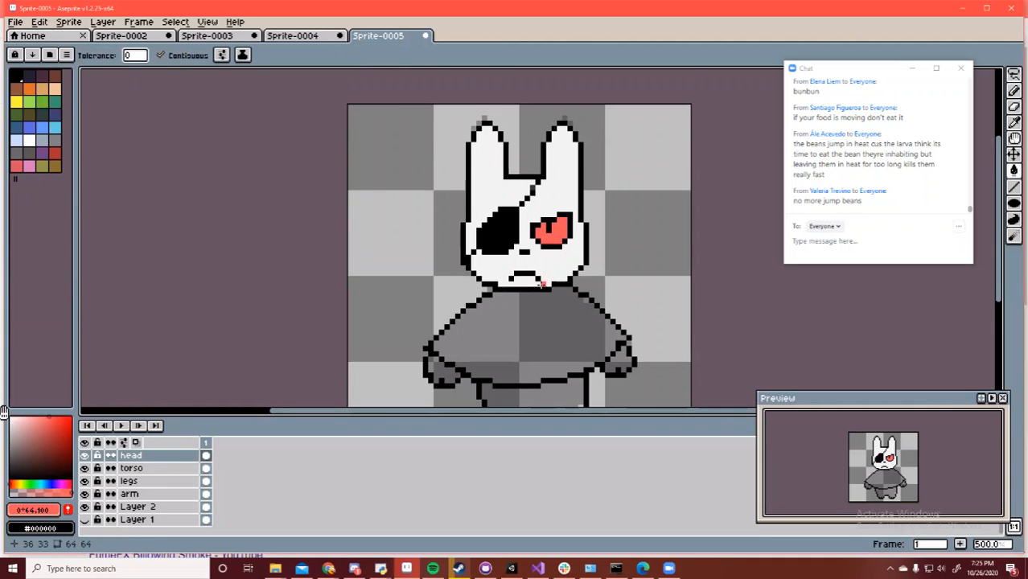
Clean up the torso outline's neckline by erasing the stray pixels with the head layer temporarily hidden, and restore black as the colour
key(space)
drag(542, 285, 553, 227)
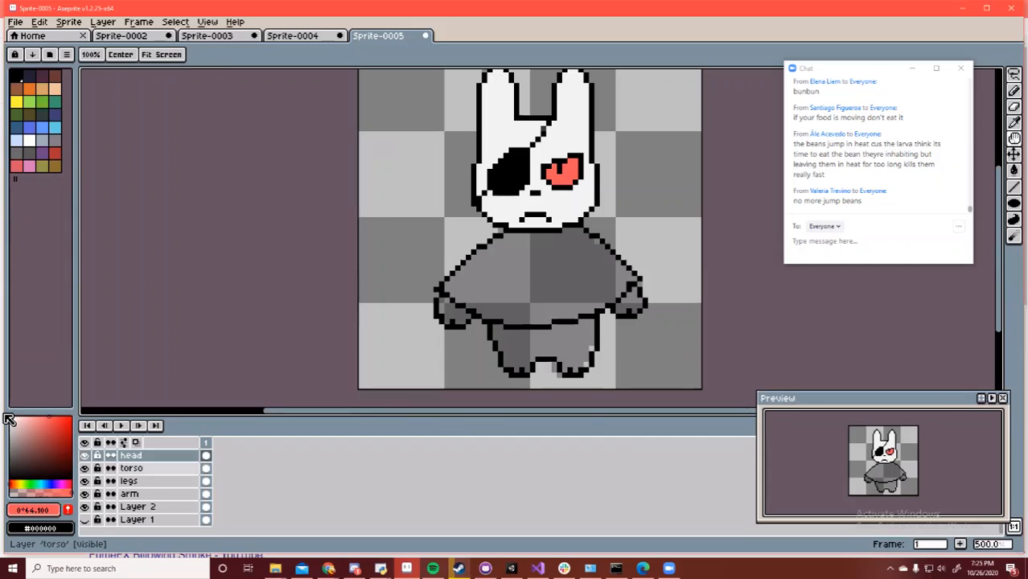
click(131, 468)
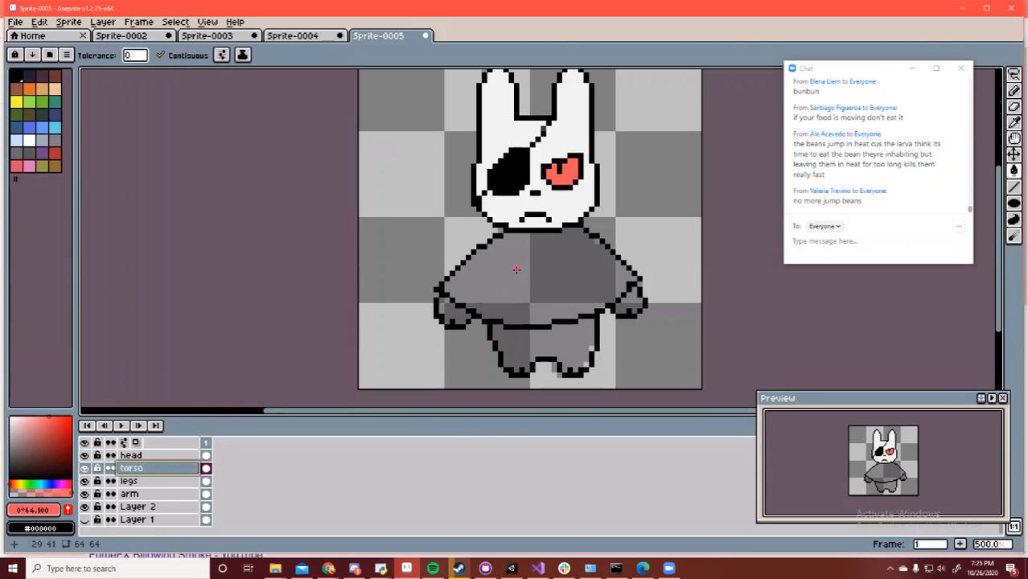
click(85, 455)
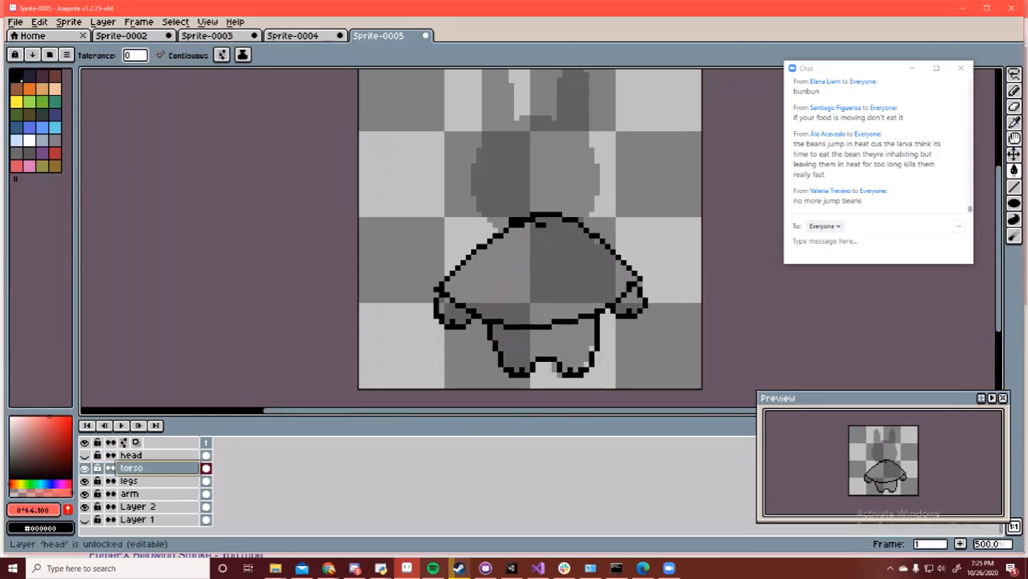
key(e)
mouse_move(543, 225)
mouse_down()
mouse_move(517, 226)
mouse_move(527, 226)
mouse_up()
key(i)
click(525, 214)
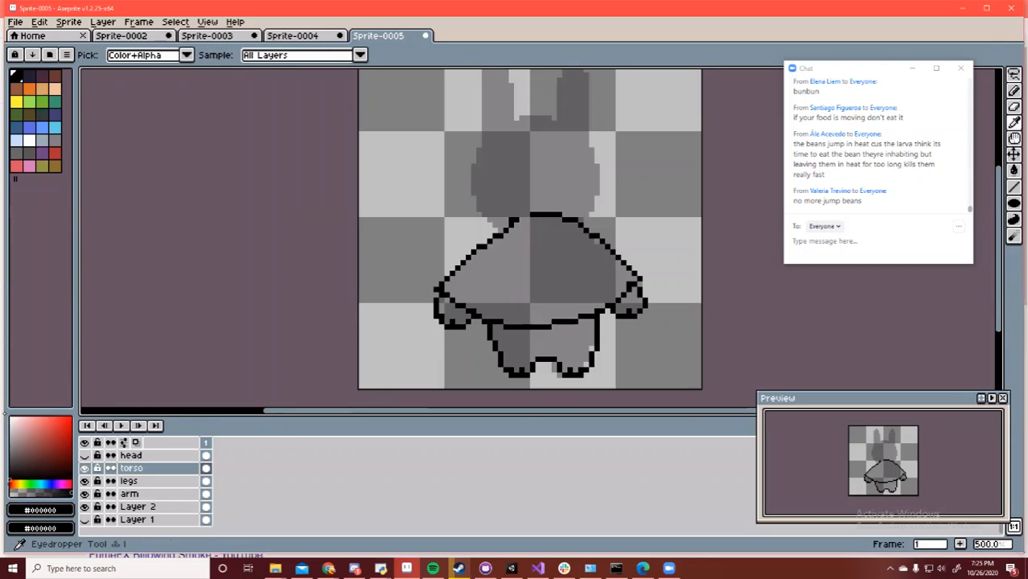
key(b)
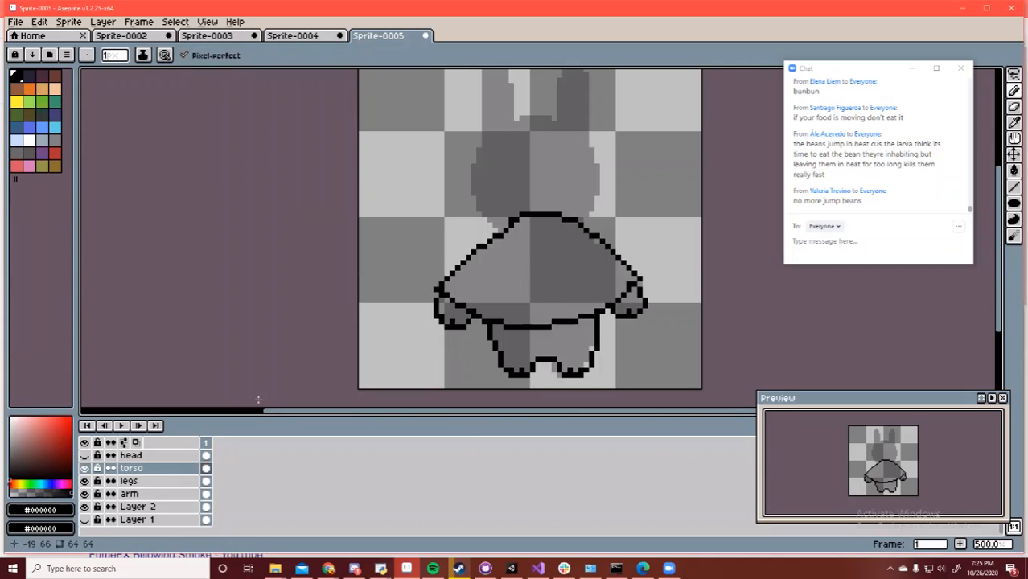
click(84, 456)
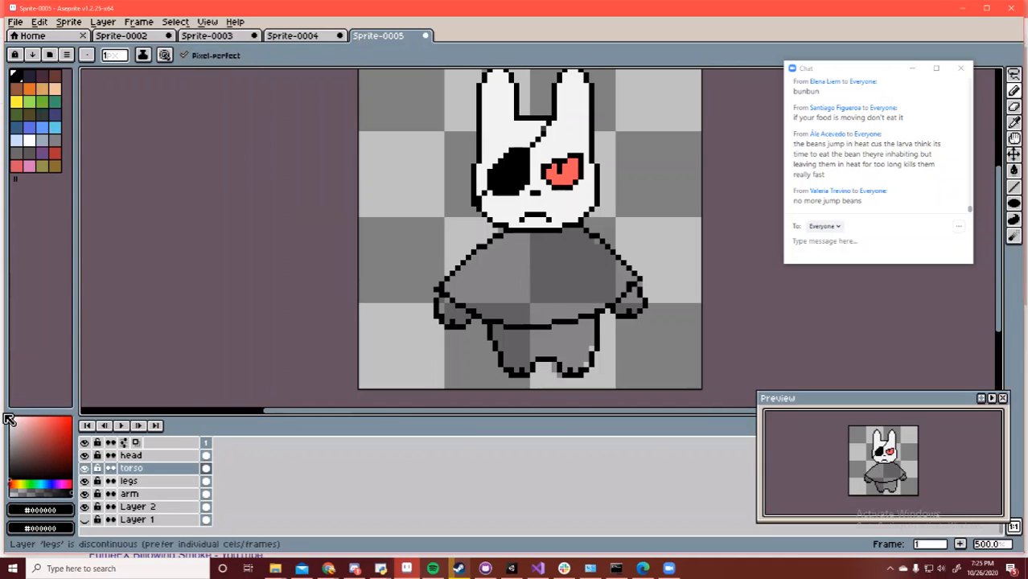
Try to fill the left paw on the arm layer with white using the Paint Bucket
click(140, 494)
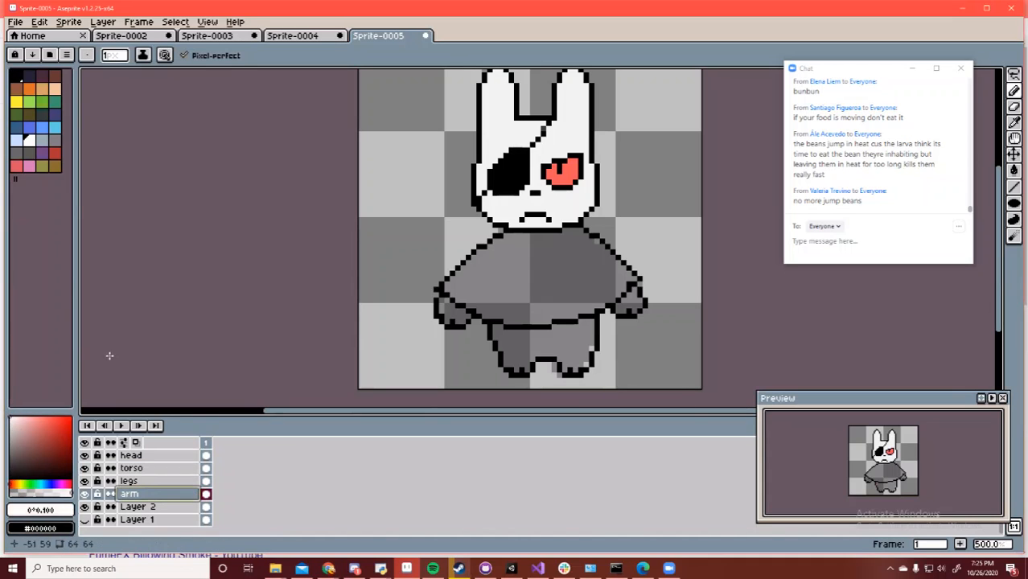
key(g)
click(474, 306)
key(ctrl)
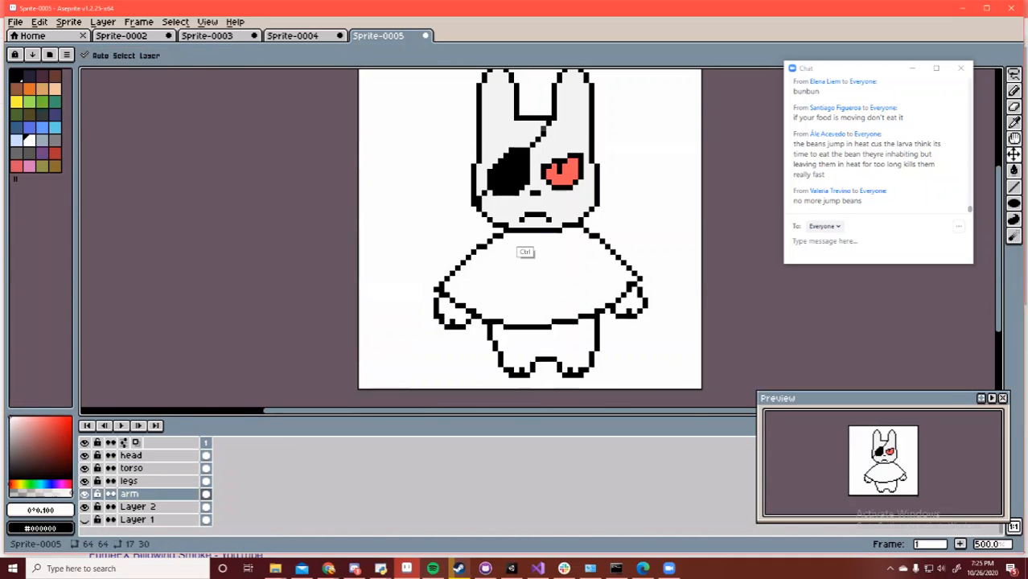
key(ctrl+z)
Check the paws' layer by toggling its visibility and rename it as arms
click(84, 494)
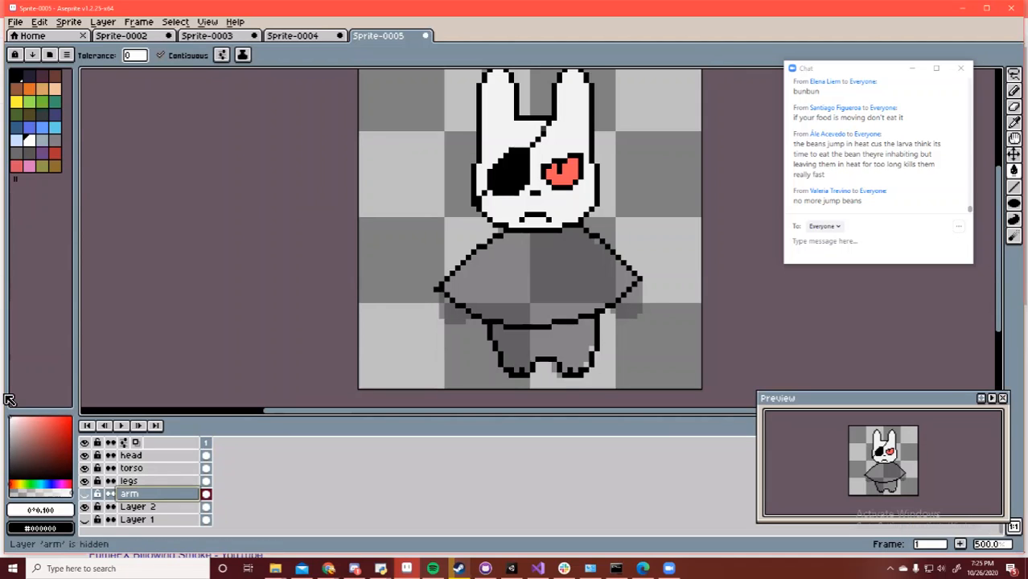
click(85, 494)
double_click(130, 494)
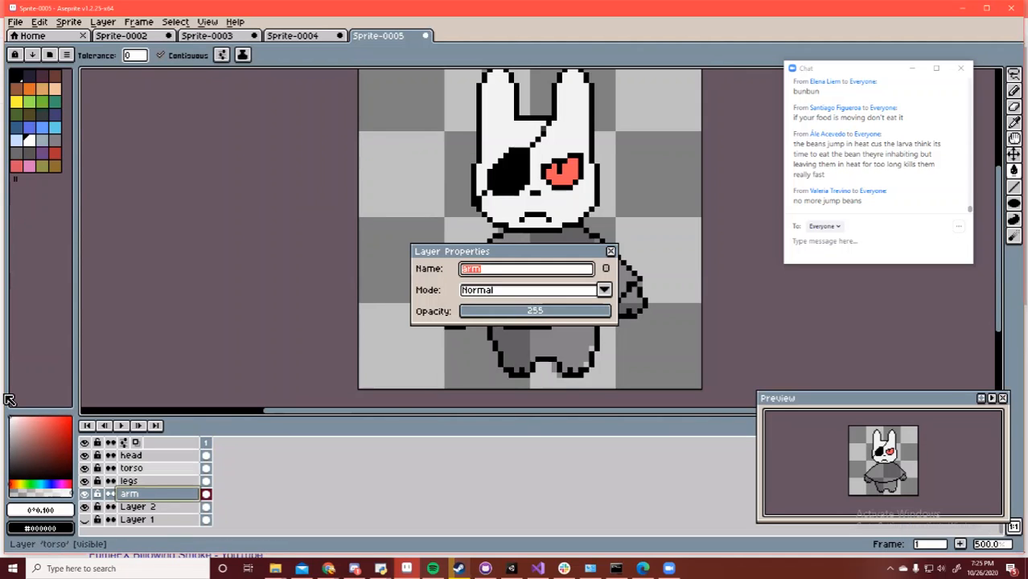
key(Return)
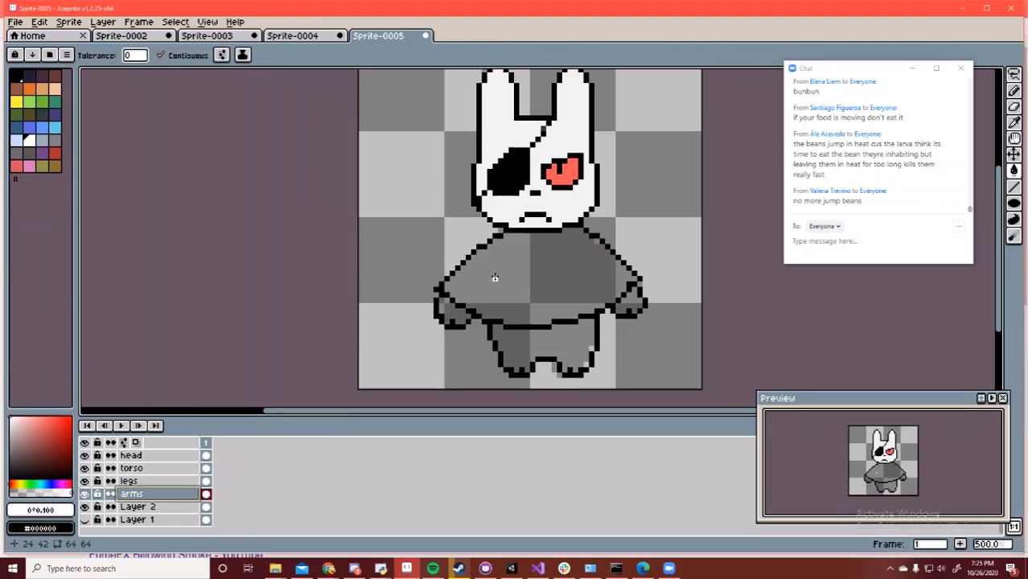
Close off the left paw beneath the poncho with a curved white Pencil line and fill the paw with white
key(b)
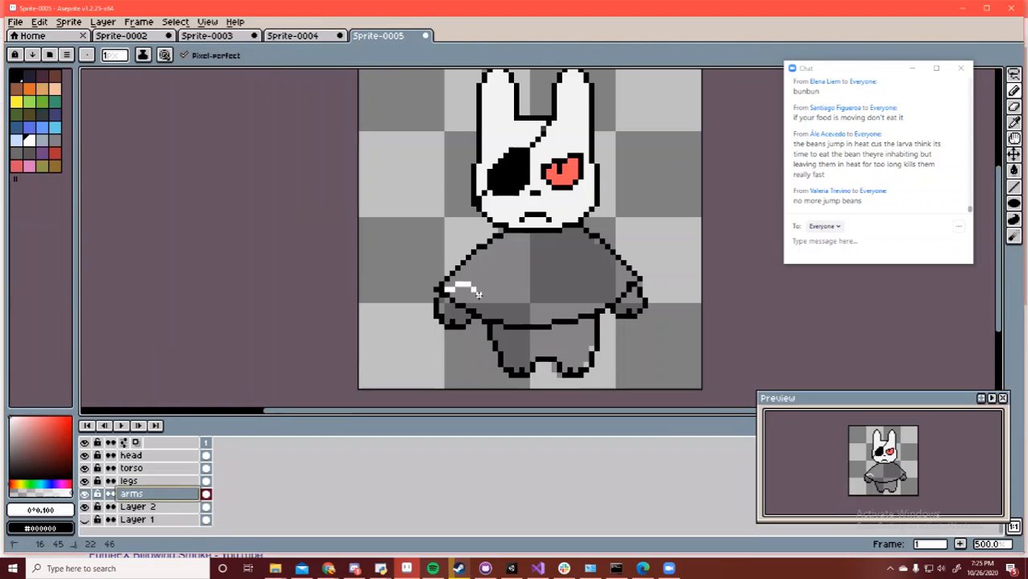
key(g)
click(462, 306)
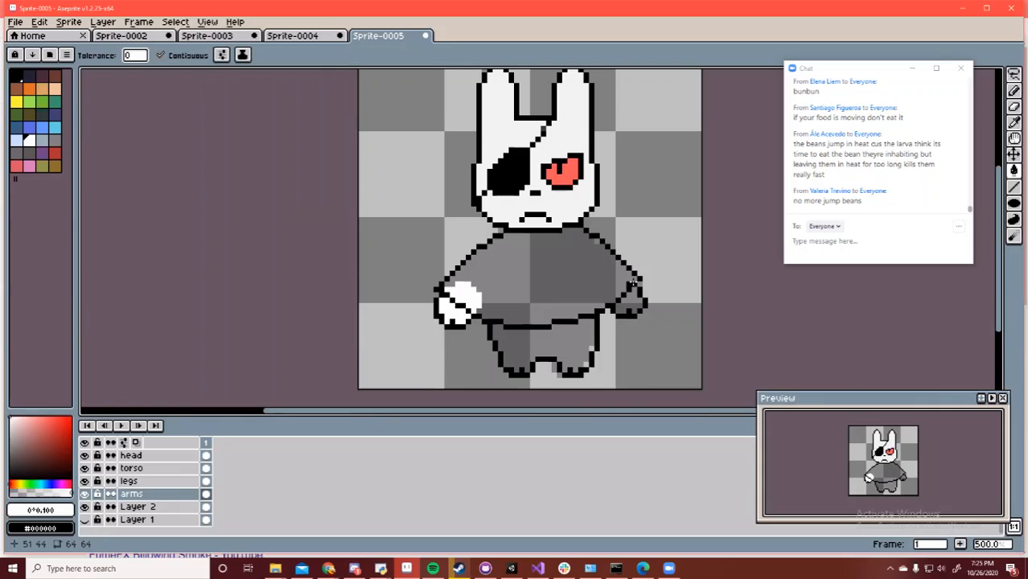
Close off the right paw beneath the poncho with a white Pencil line and fill the paw with white
key(b)
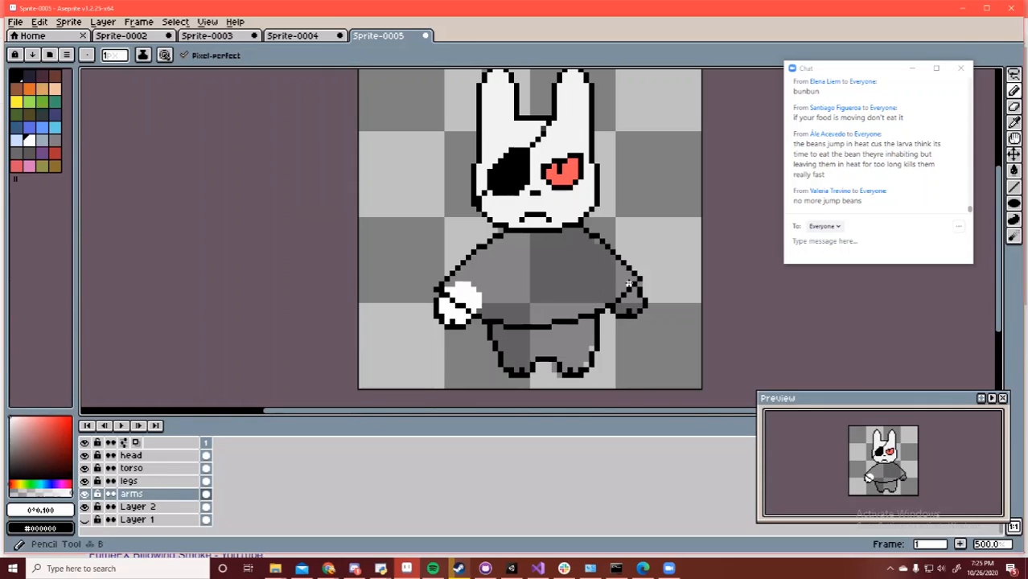
drag(624, 281, 607, 295)
key(g)
click(621, 291)
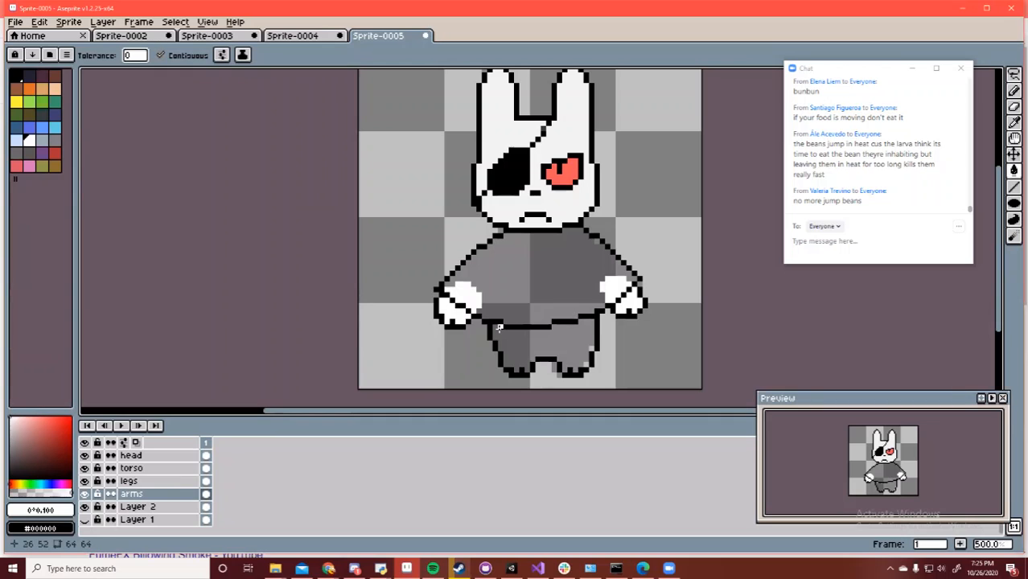
On the legs layer, close off the legs beneath the poncho with a white Pencil arc and fill them with white
click(145, 481)
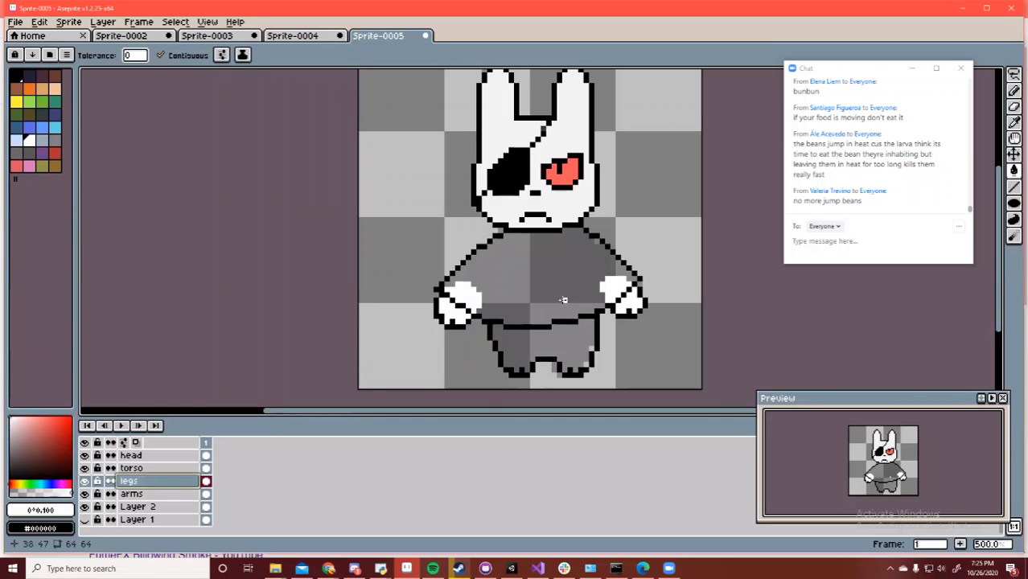
click(488, 323)
key(b)
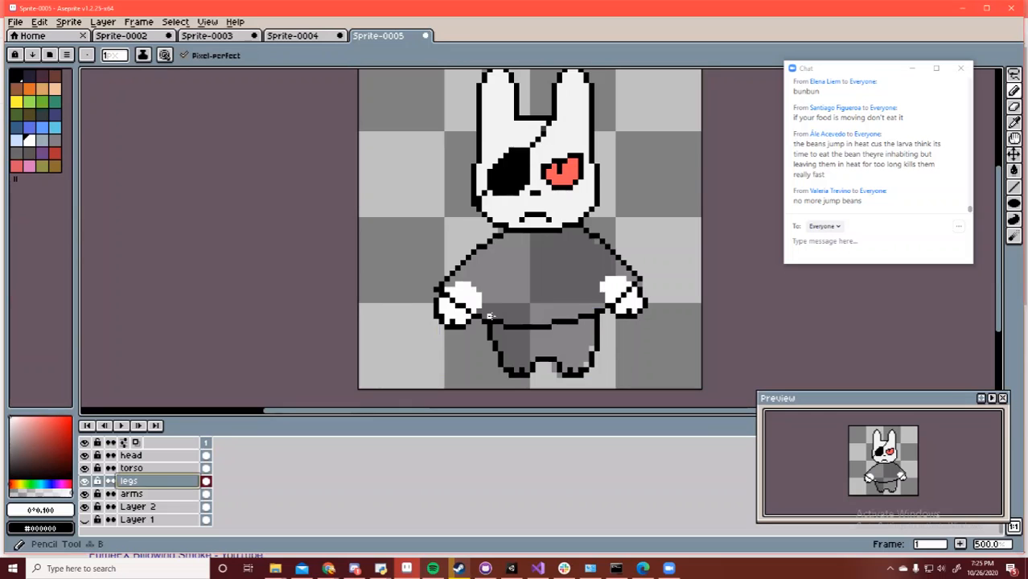
drag(555, 285, 592, 306)
key(g)
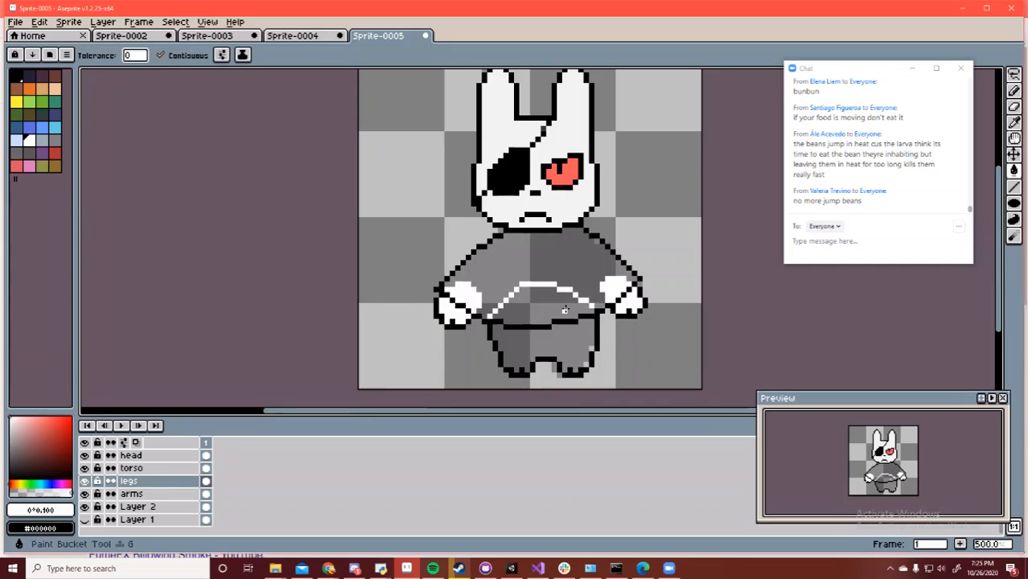
click(565, 310)
key(ctrl+z)
key(b)
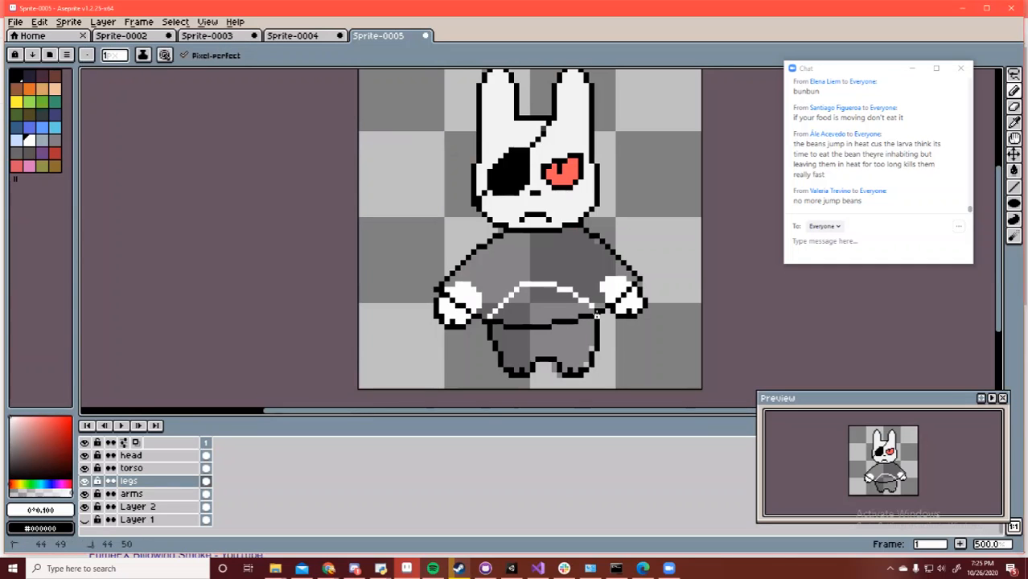
click(594, 311)
key(g)
click(566, 310)
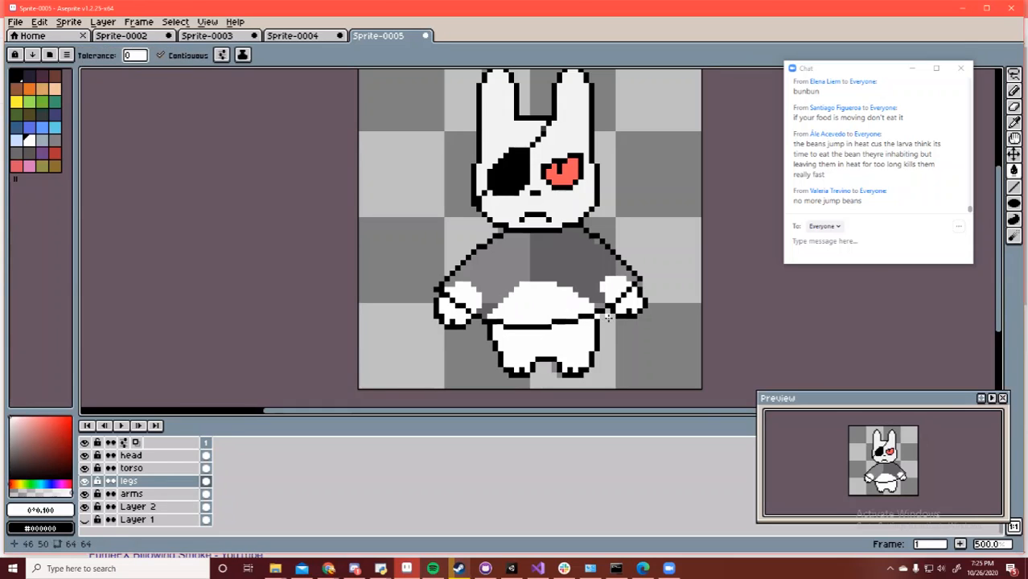
Extend the legs' black side outlines upward beneath the poncho and paint the gaps between them and the arc white
key(e)
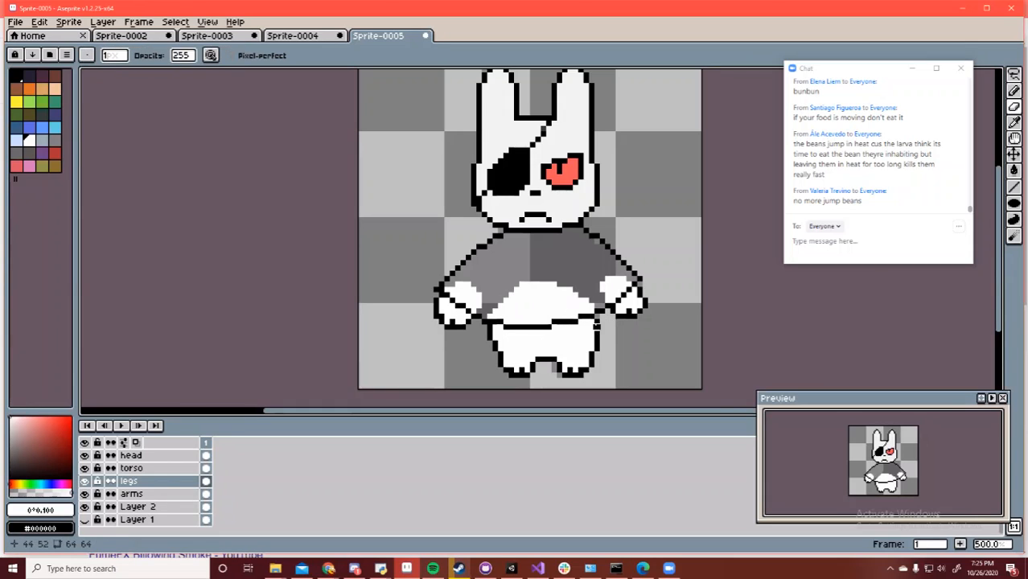
key(i)
click(596, 325)
key(b)
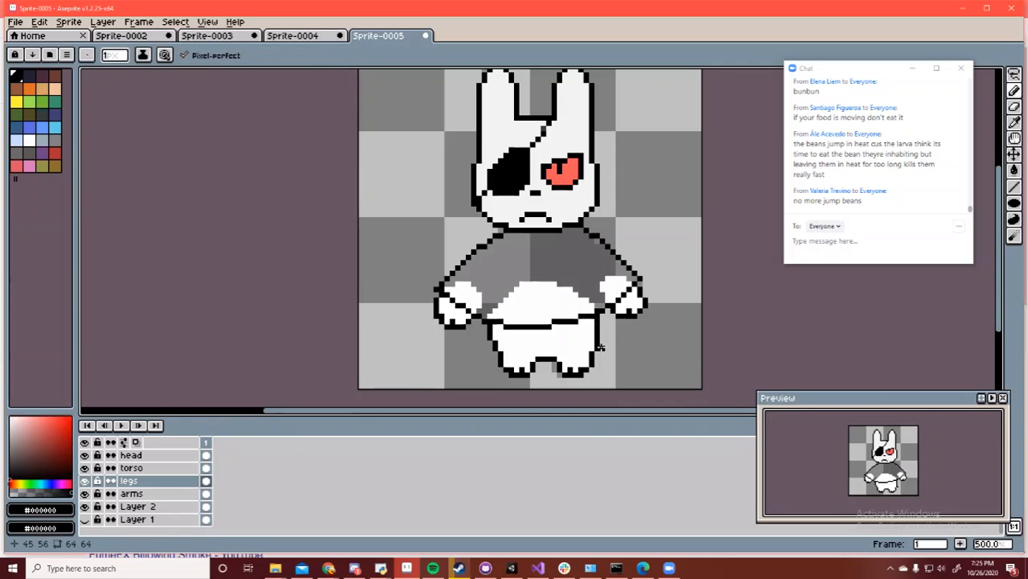
click(600, 314)
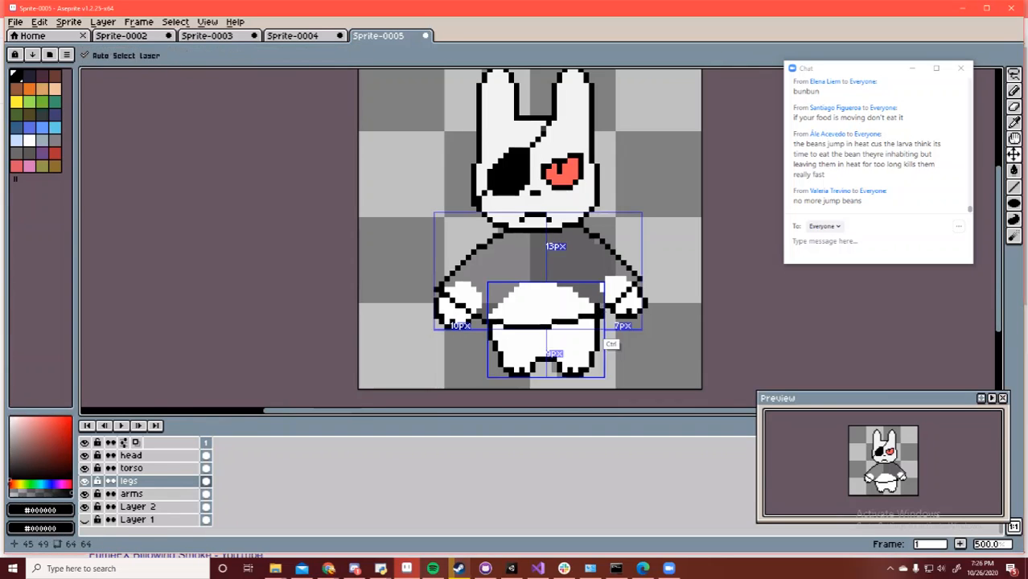
key(ctrl+z)
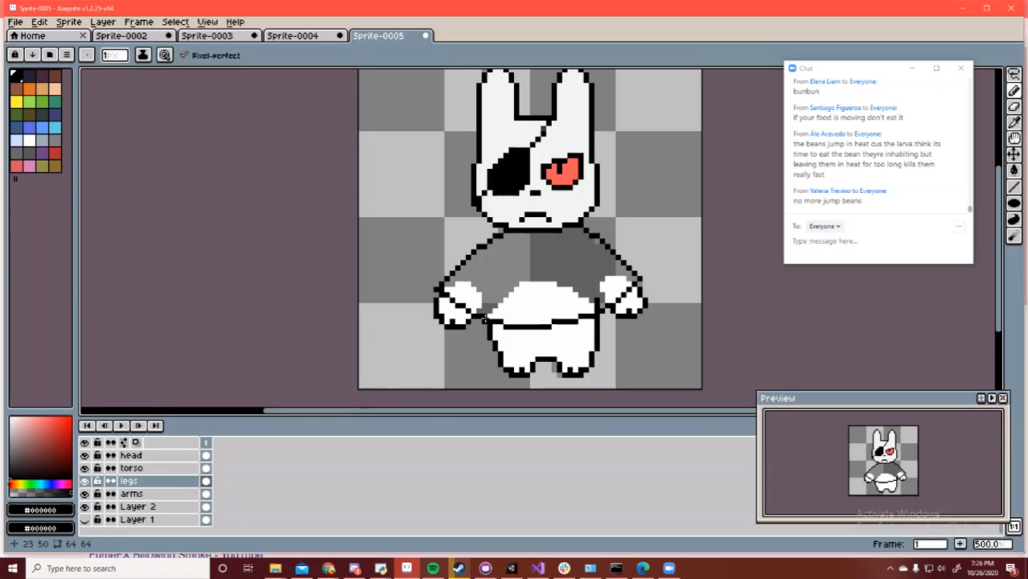
click(488, 306)
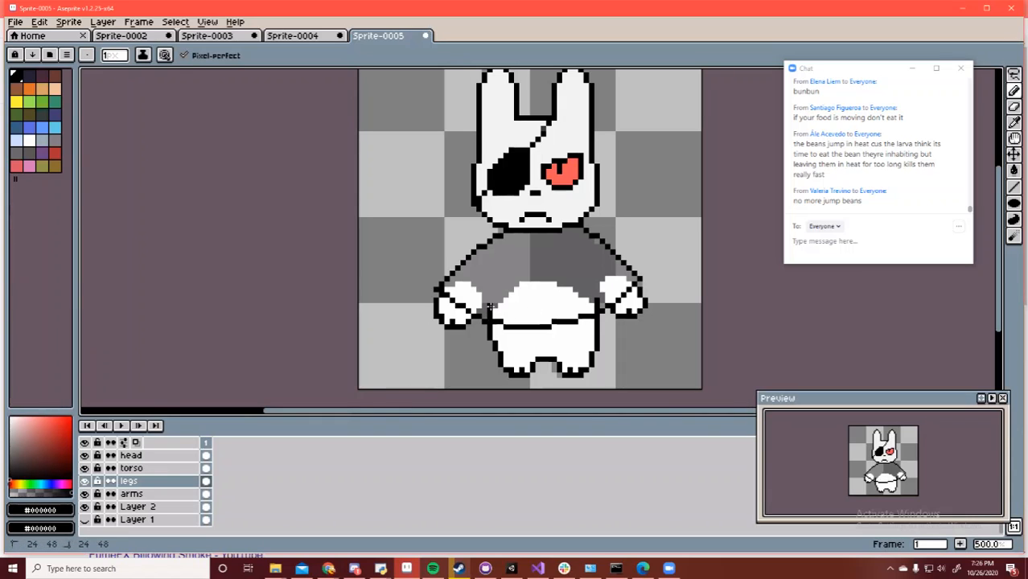
drag(596, 284, 598, 298)
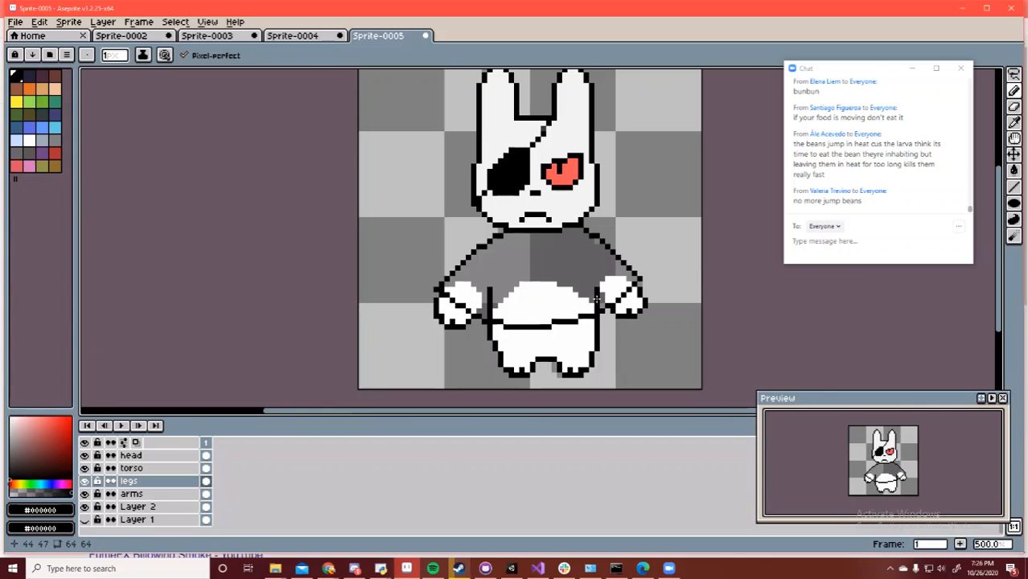
alt+click(515, 300)
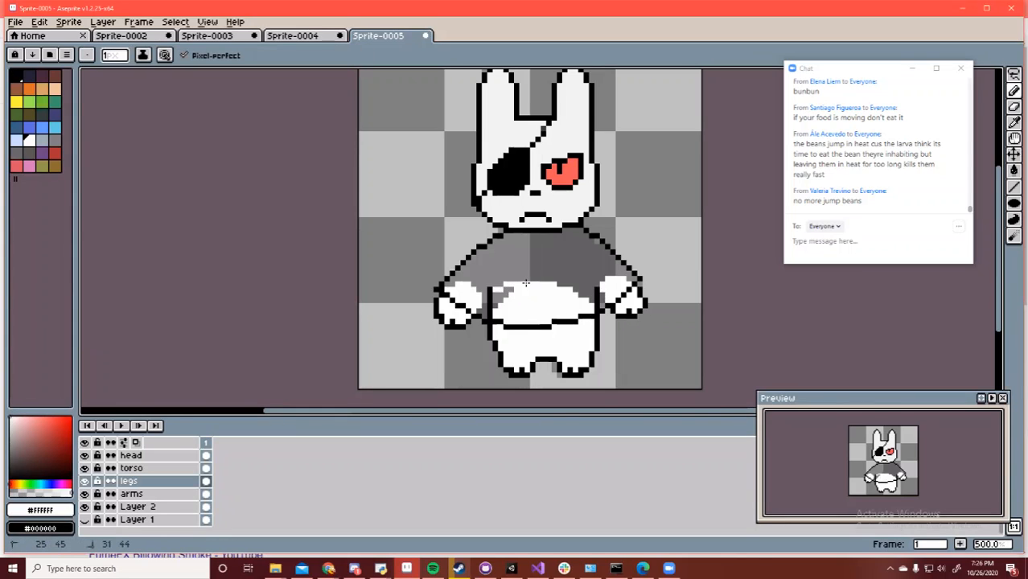
mouse_move(497, 301)
mouse_down()
mouse_move(505, 288)
mouse_move(576, 285)
mouse_move(591, 297)
mouse_move(579, 296)
mouse_up()
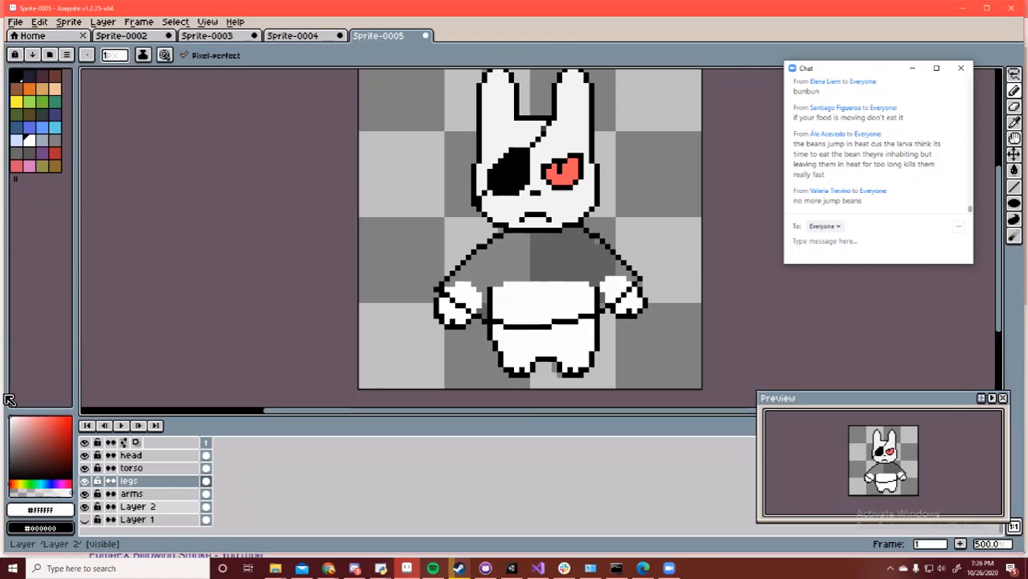
Mix a dark greyish purple and fill the poncho on the torso layer with it
click(157, 468)
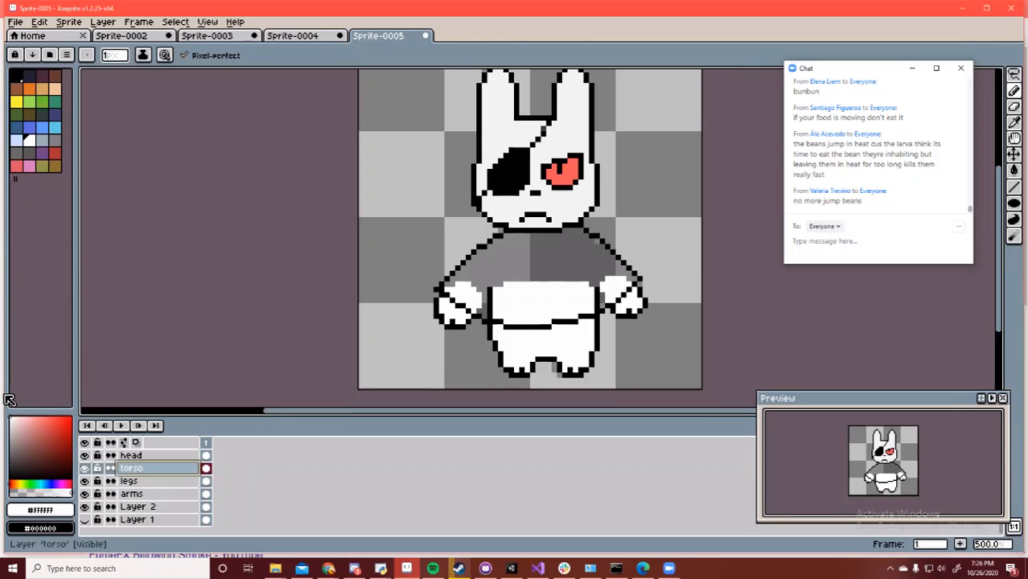
click(23, 449)
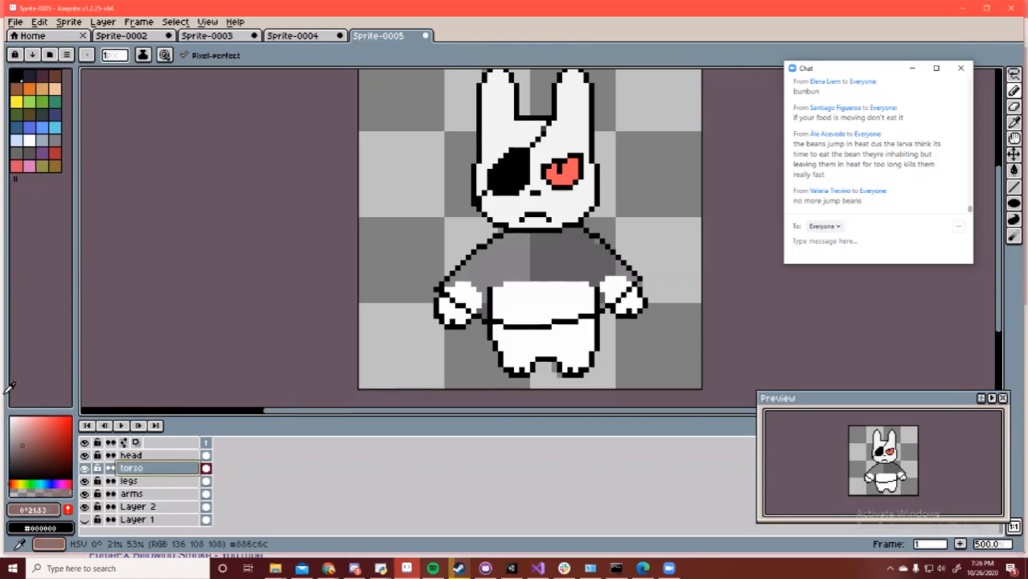
click(55, 484)
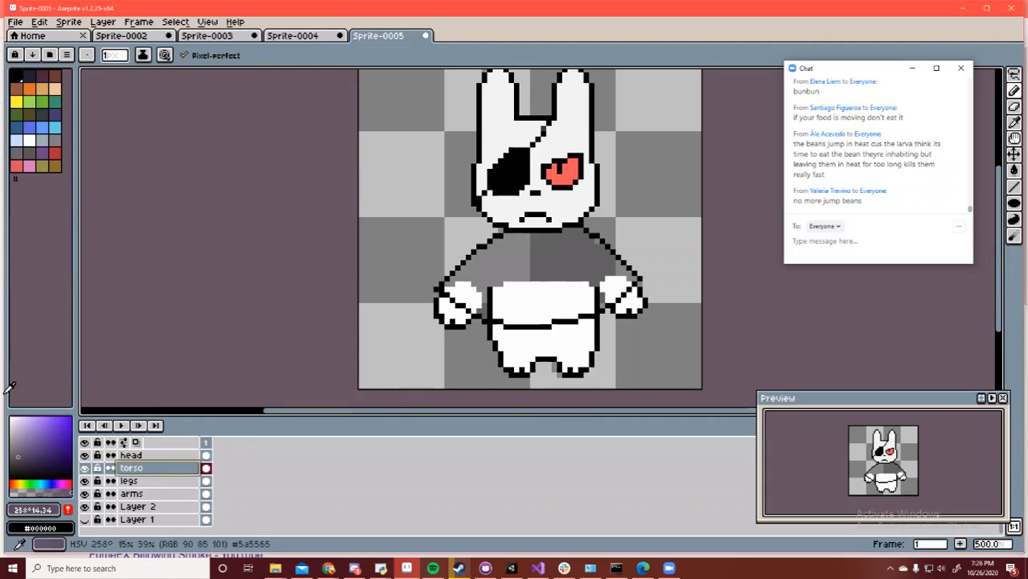
key(g)
click(539, 253)
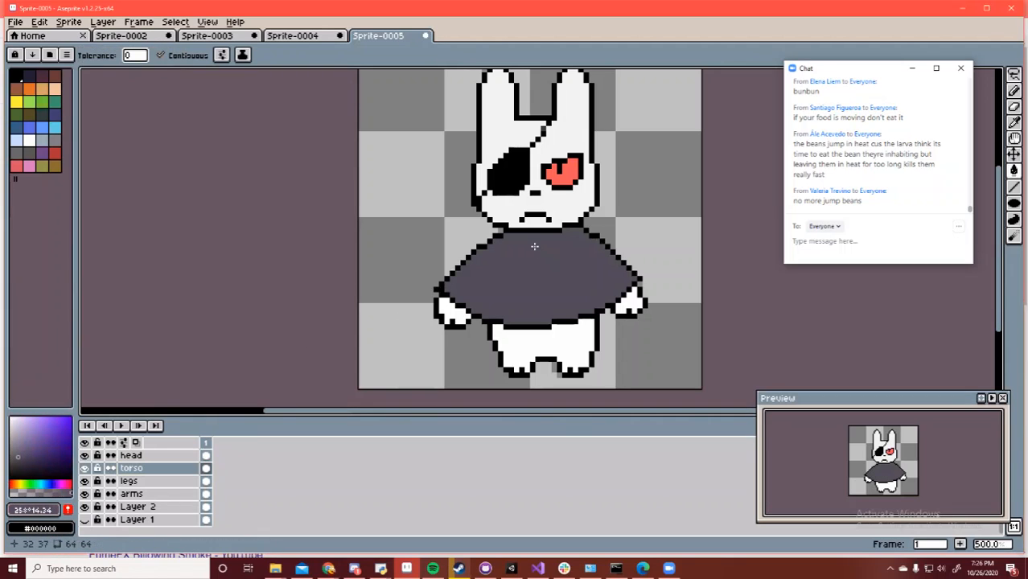
On the legs layer, mix a pale greyish pink, draw a shadow edge below the poncho's hem and fill the area above it
click(145, 481)
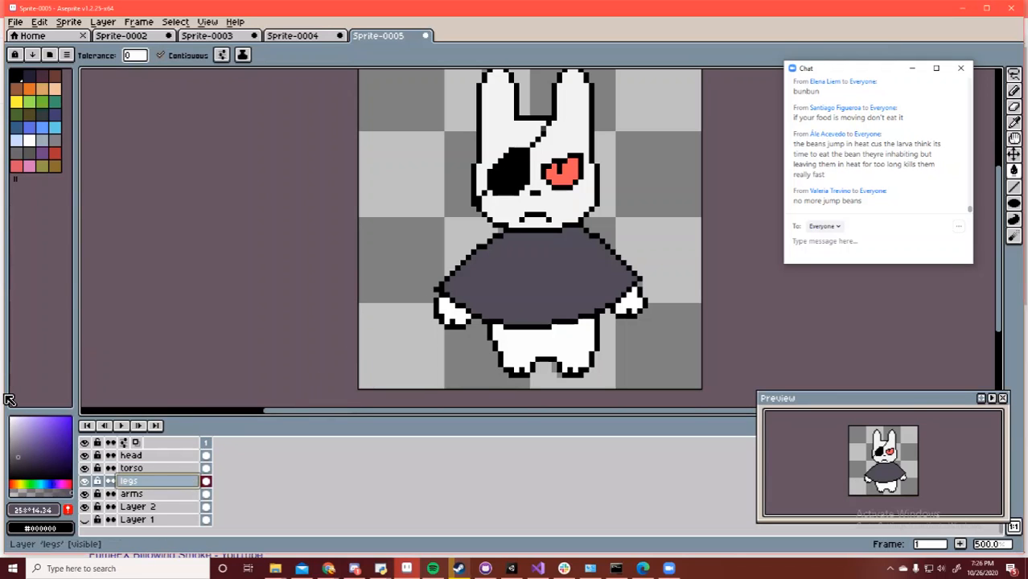
key(i)
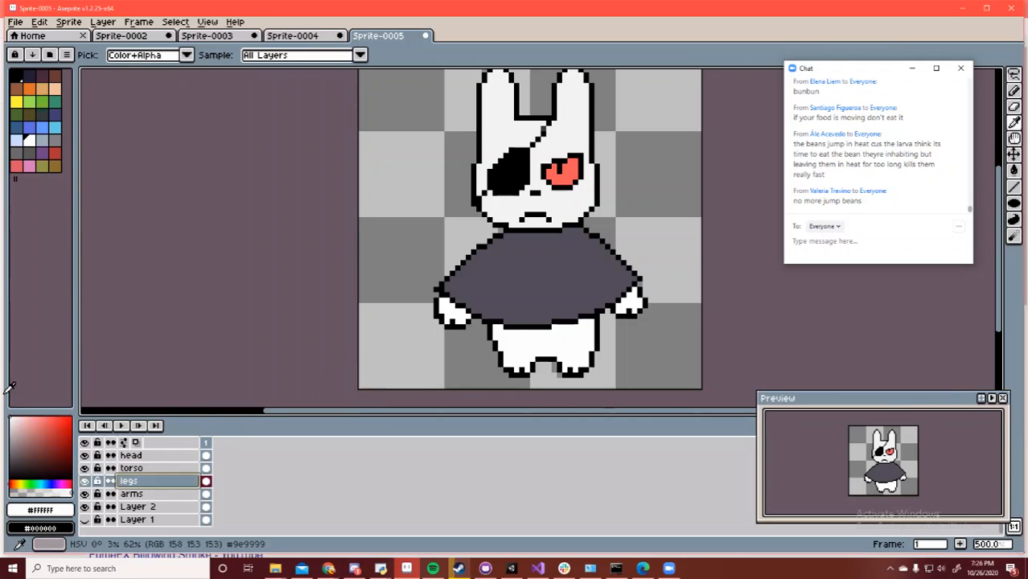
click(15, 425)
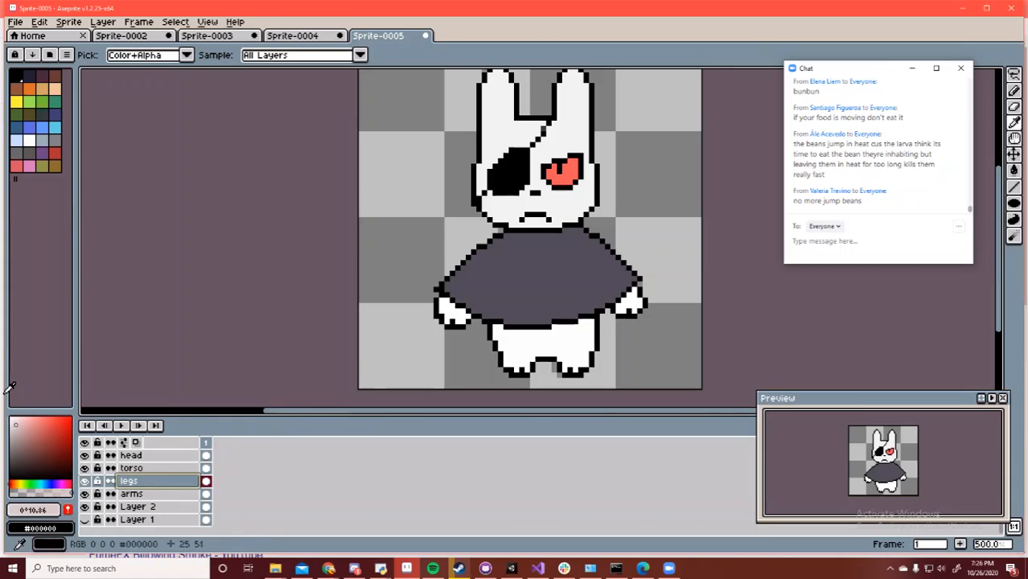
key(b)
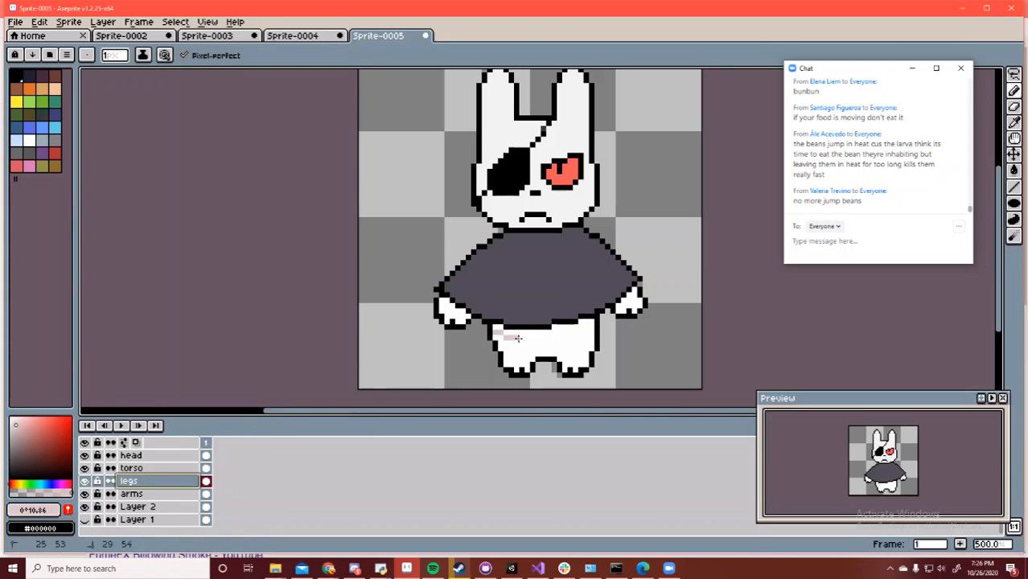
key(ctrl+z)
drag(493, 330, 588, 330)
key(ctrl+z)
drag(499, 336, 559, 337)
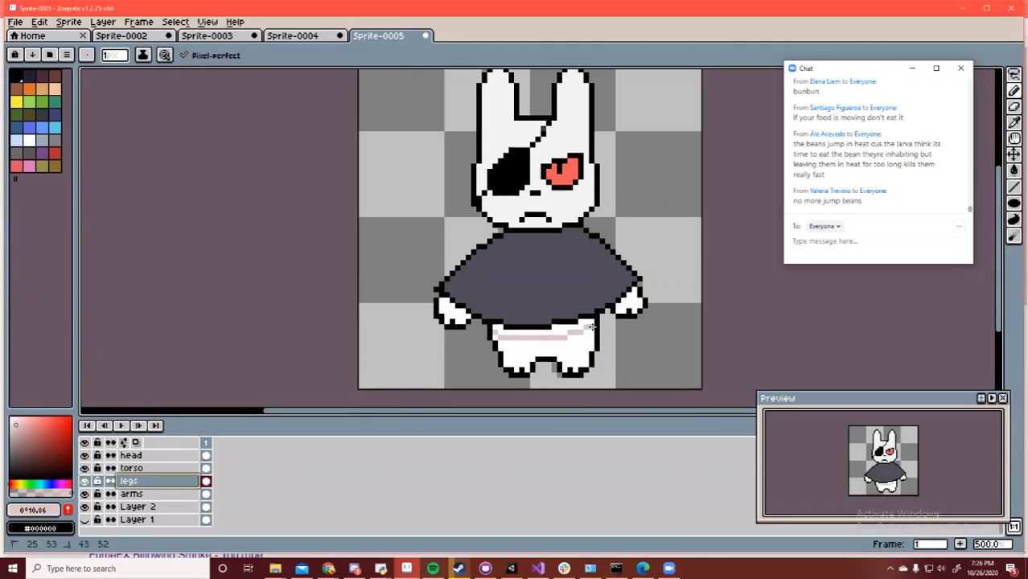
key(g)
click(576, 325)
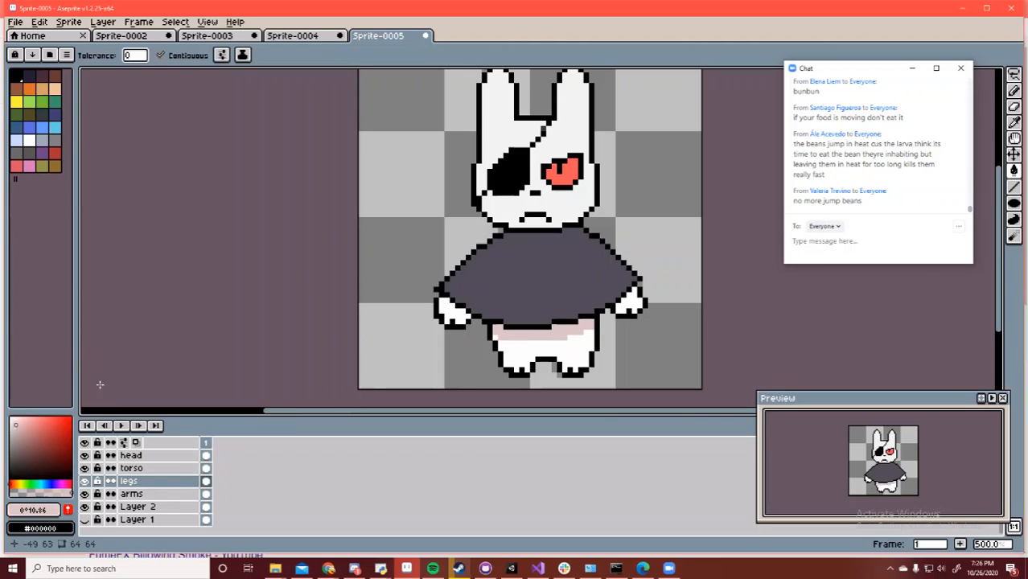
Check the legs' shading beneath the poncho by toggling the torso layer's visibility
key(b)
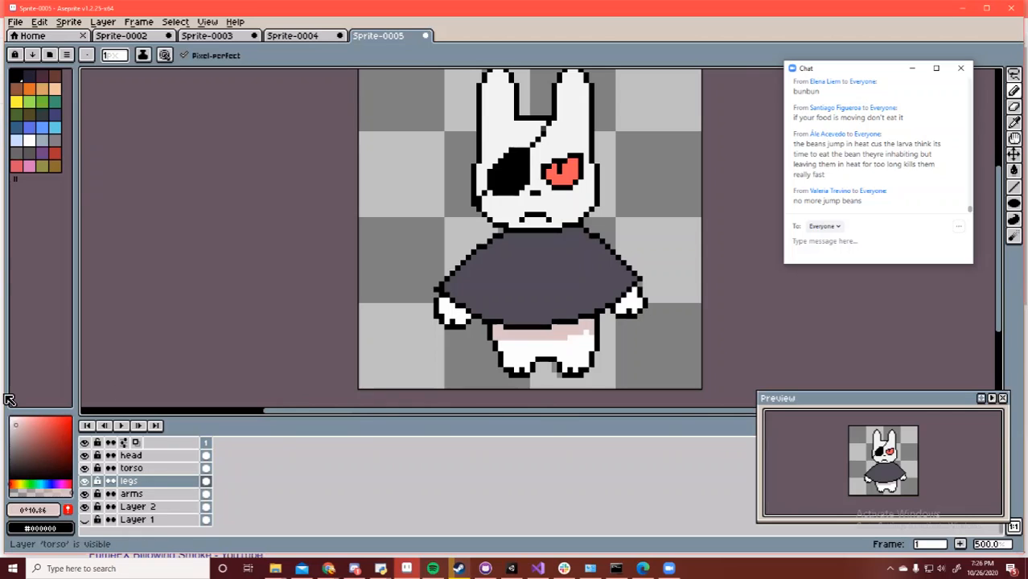
click(85, 468)
click(85, 468)
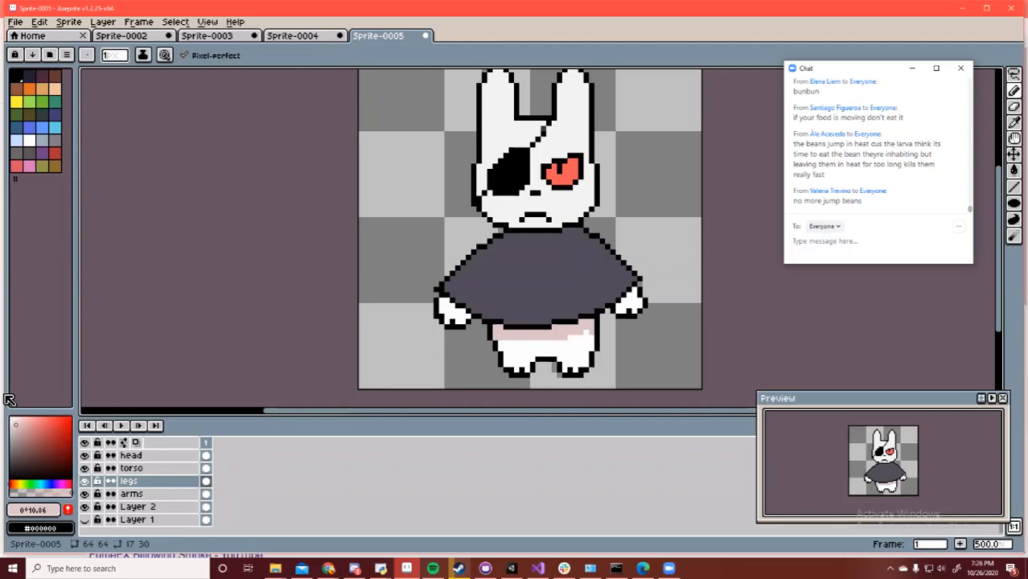
On the arms layer, with the torso layer hidden, draw a pale pink shadow edge across the left paw and fill its inner part
key(Down)
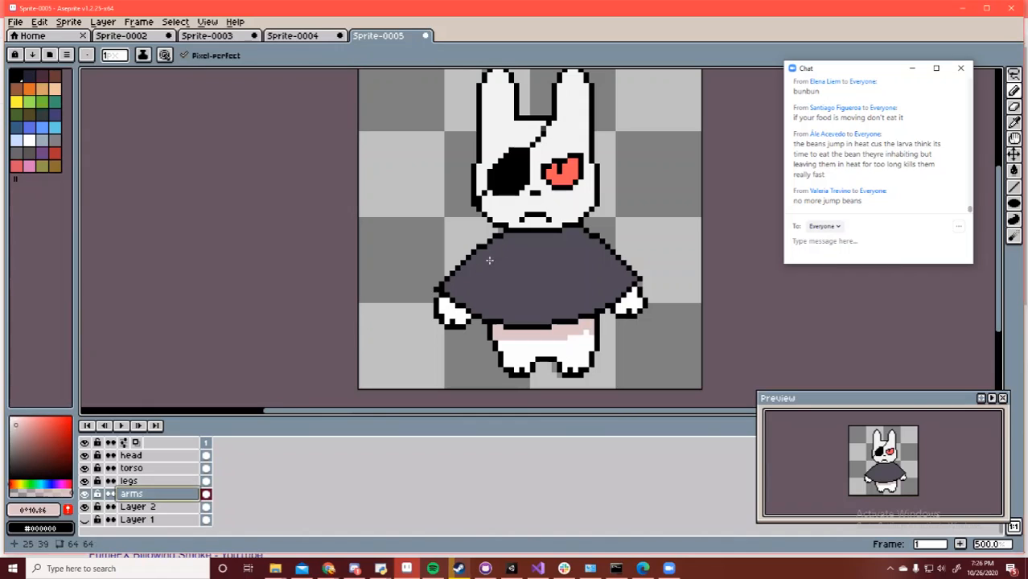
click(468, 316)
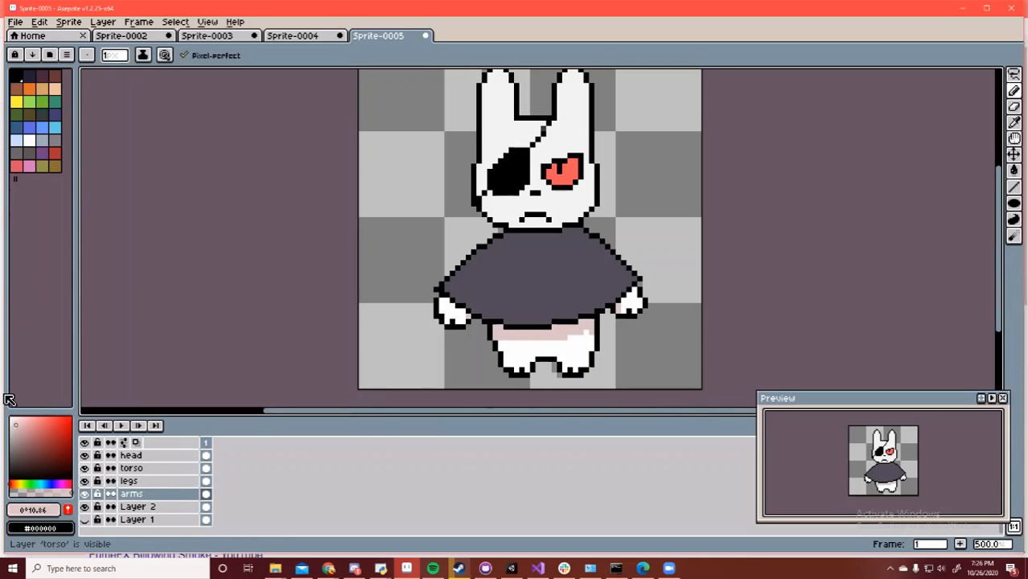
click(85, 468)
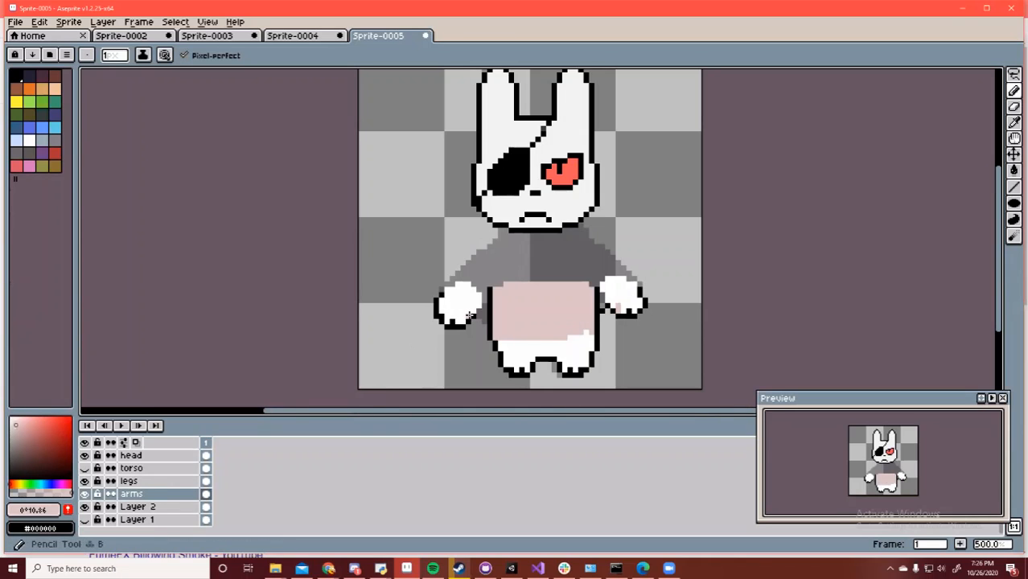
drag(457, 286, 457, 284)
key(g)
click(471, 298)
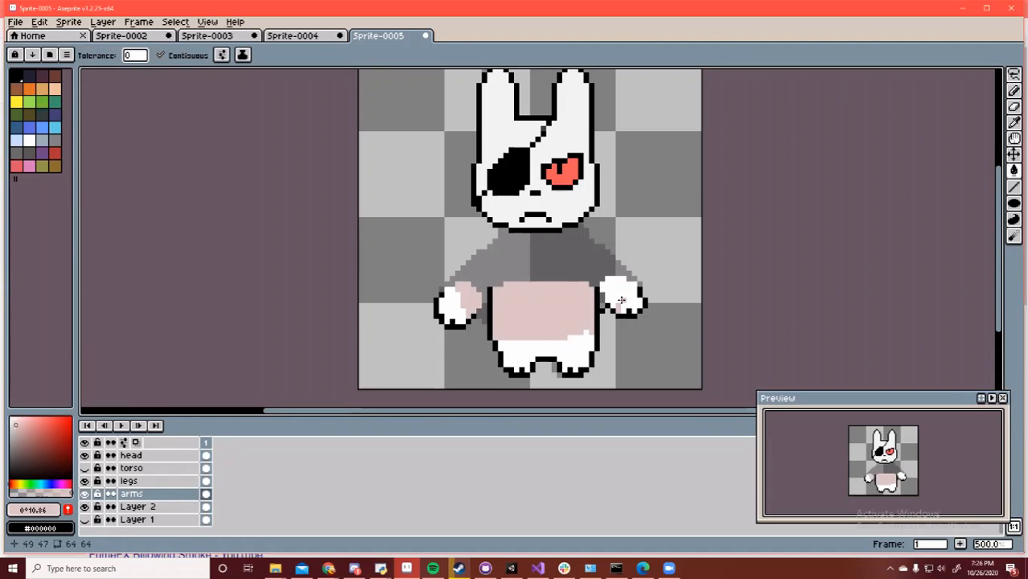
Shade the inner part of the right paw with the same pale pink and show the torso layer again
key(b)
drag(619, 297, 625, 280)
key(g)
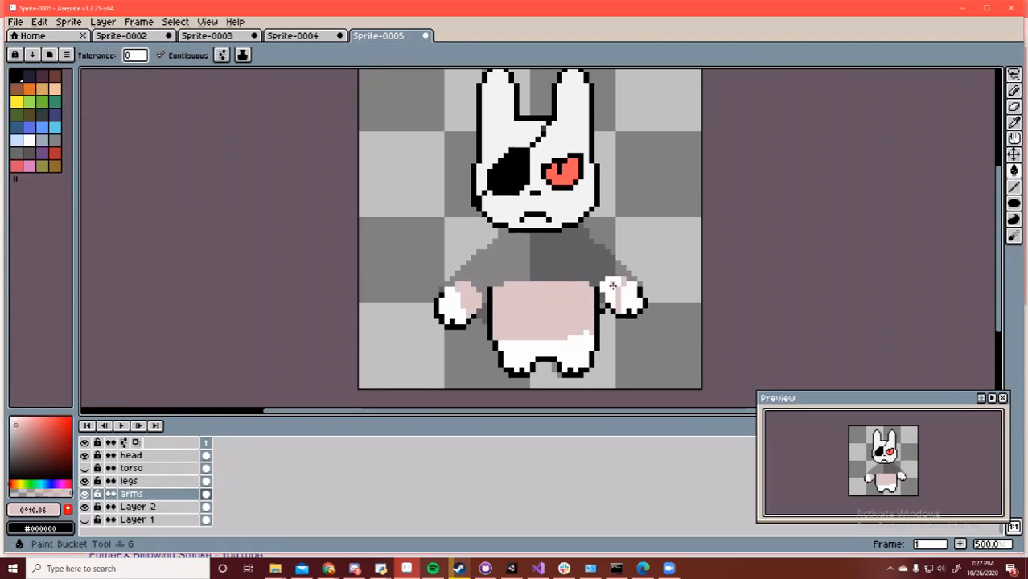
click(611, 293)
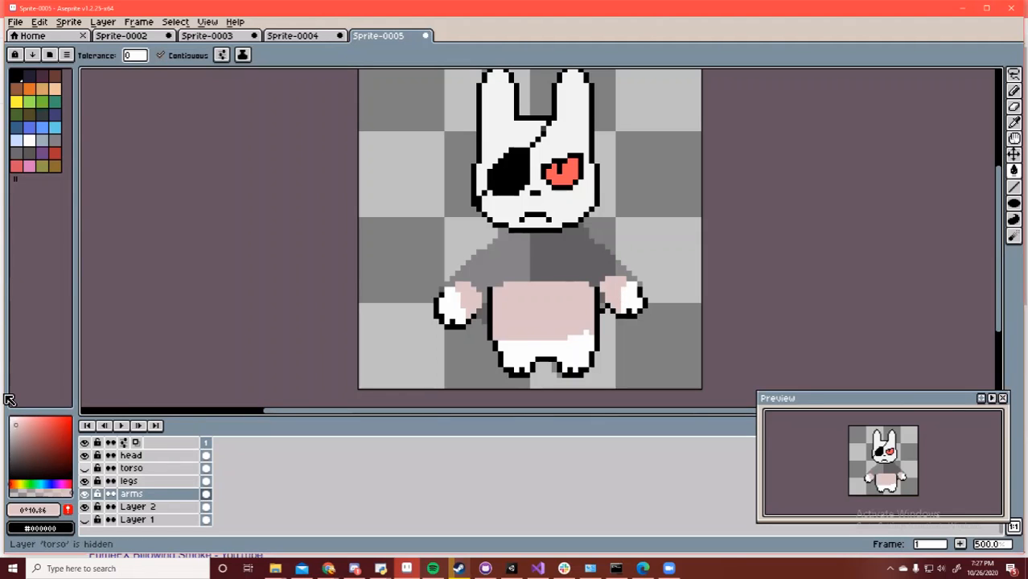
click(85, 468)
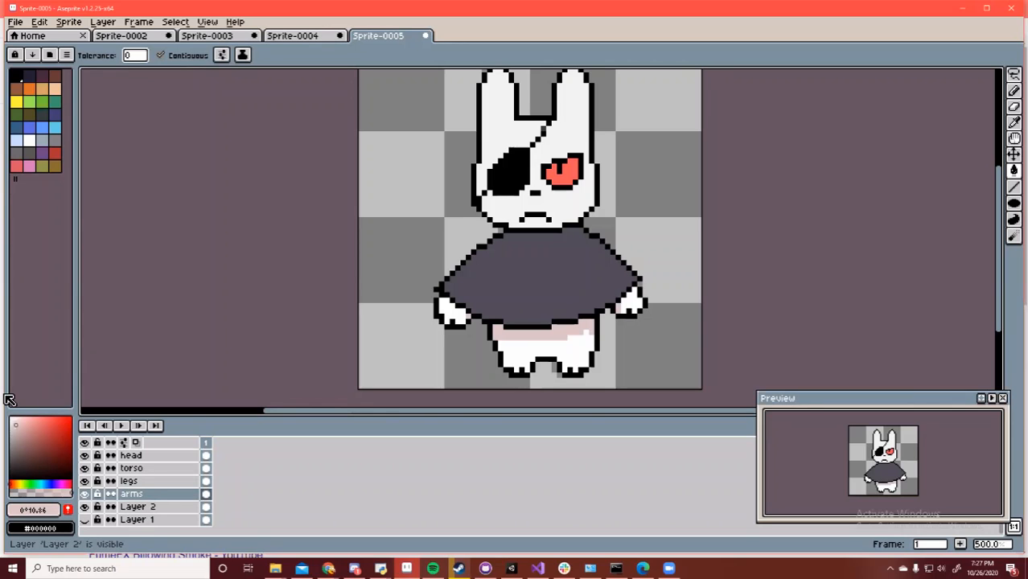
key(Up)
key(Up)
key(Up)
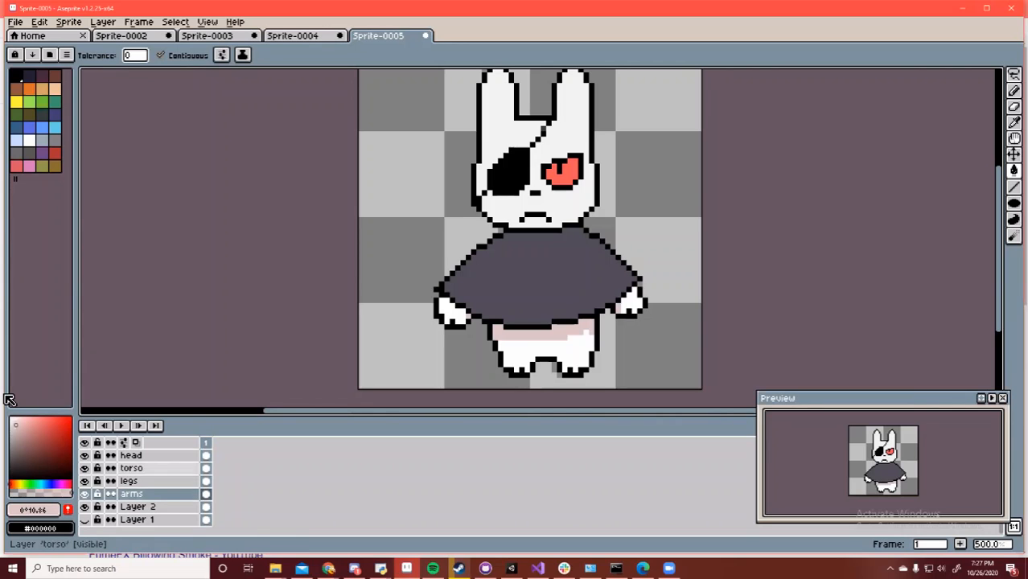
On the head layer, shade below the red eye, under the eye patch and beside the nose in pale greyish pink #dcc5c5
key(b)
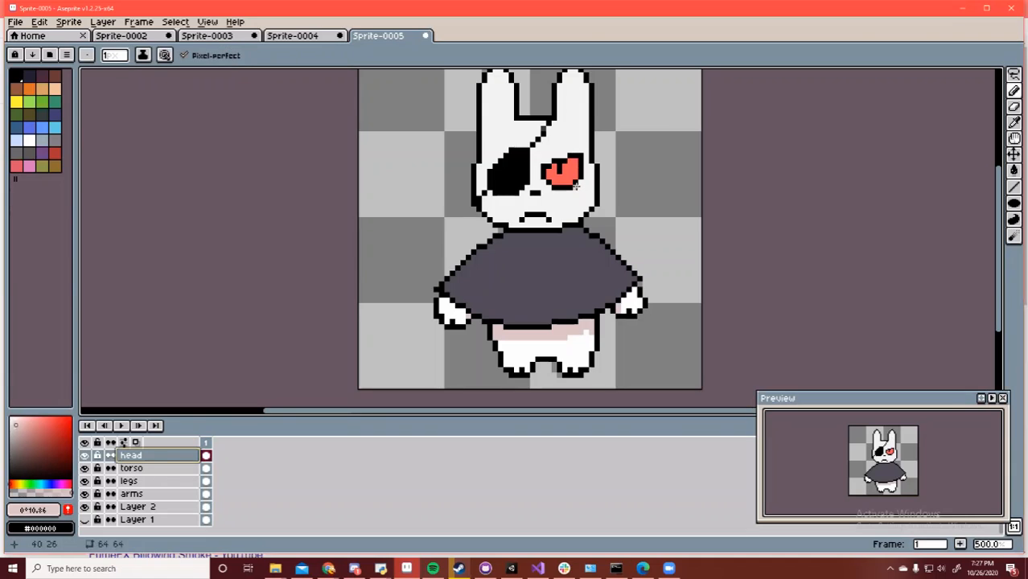
drag(580, 189, 586, 191)
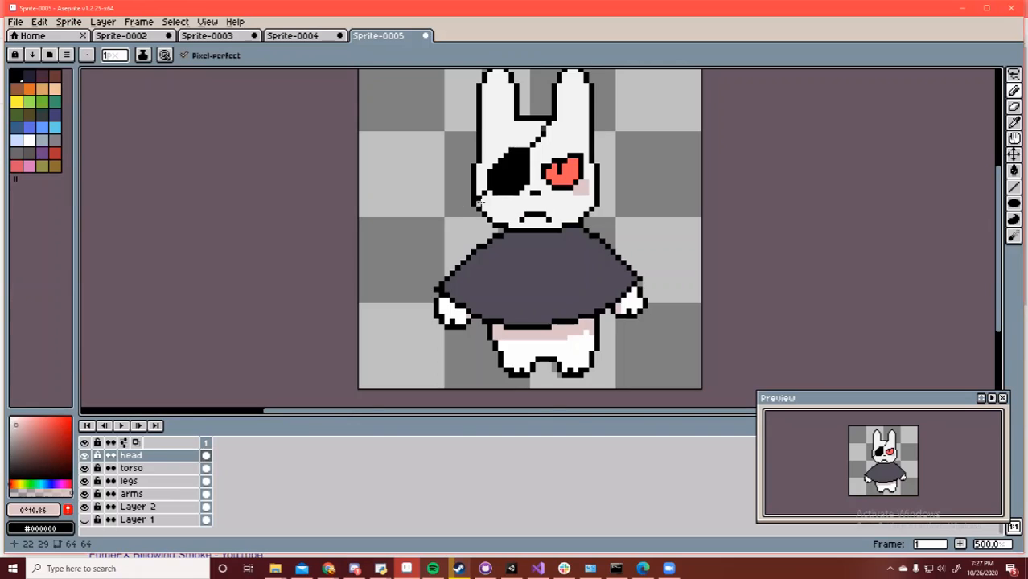
drag(490, 197, 485, 200)
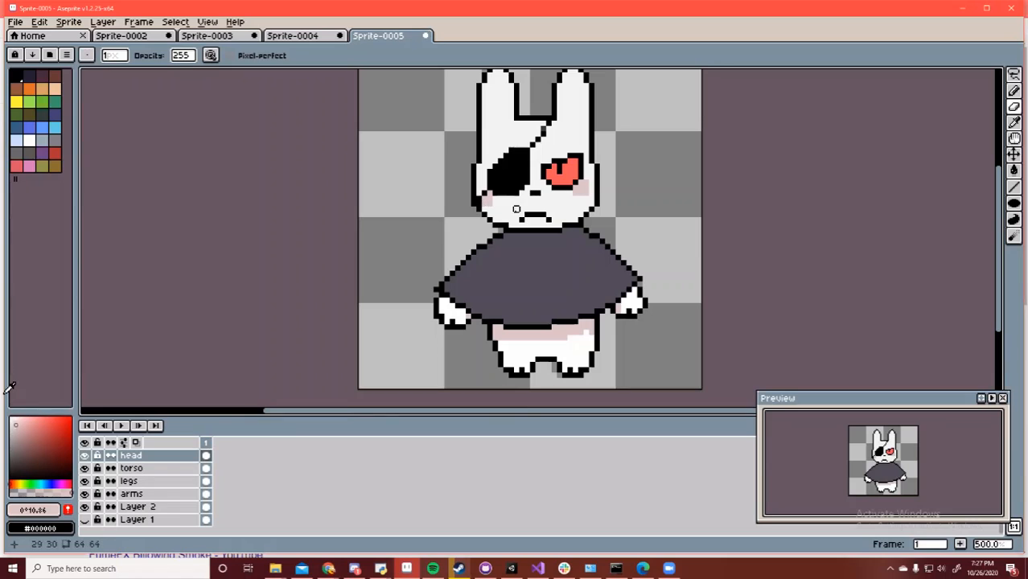
key(i)
click(502, 206)
key(b)
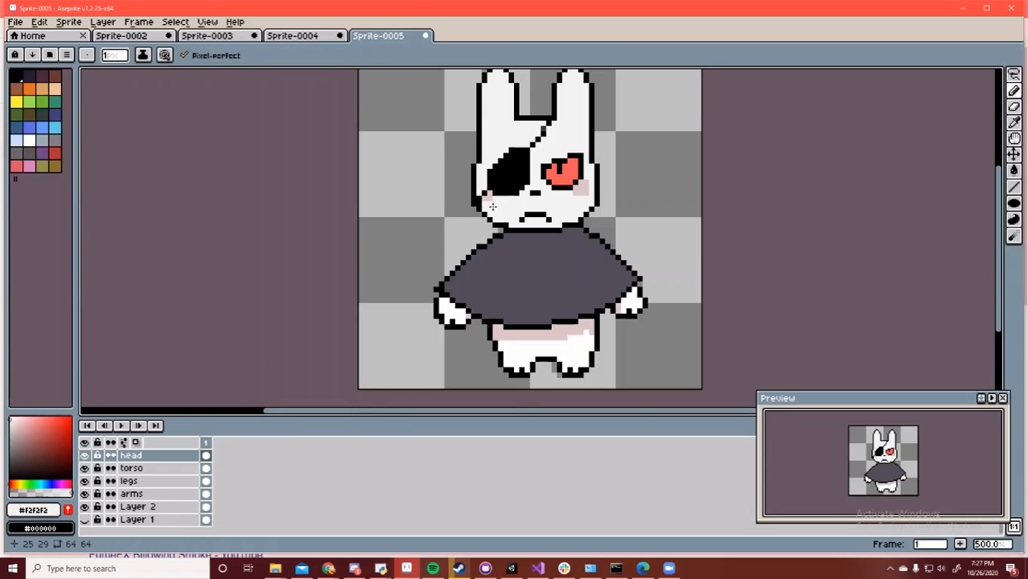
key(i)
click(486, 193)
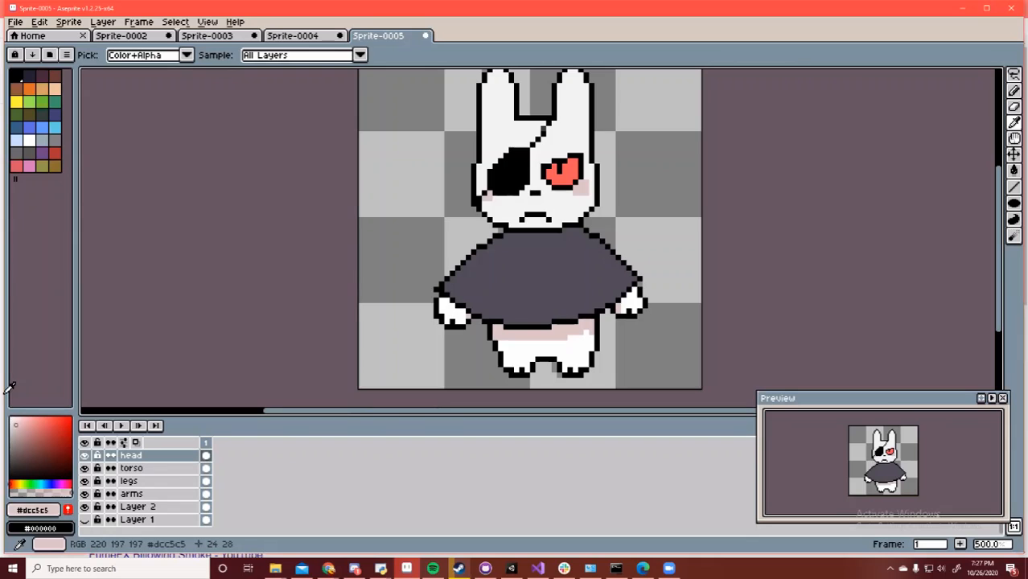
key(b)
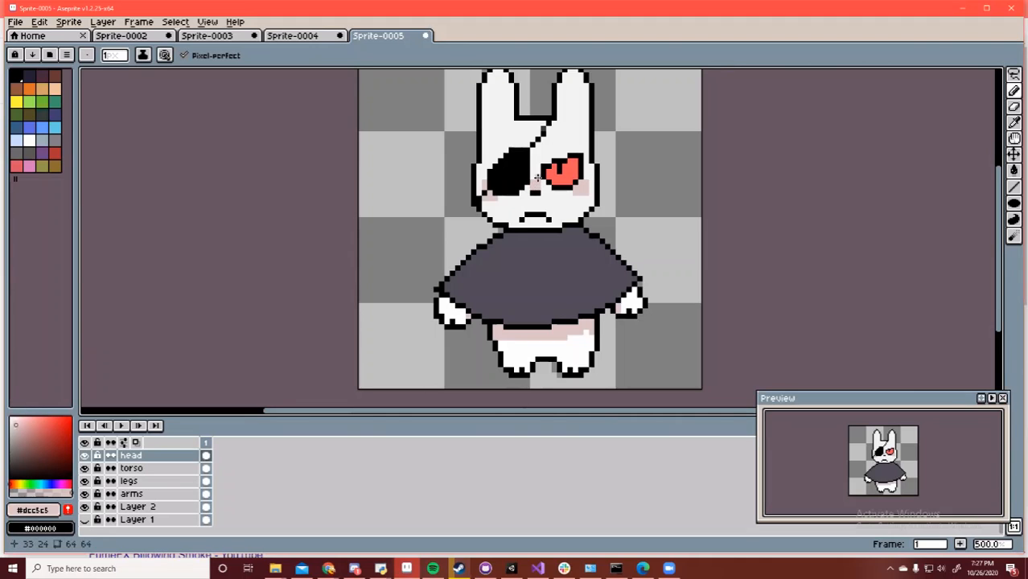
Mix a light pink with hue 0°, saturation 31 and value 94, and draw the lower edge of both inner ears
key(space)
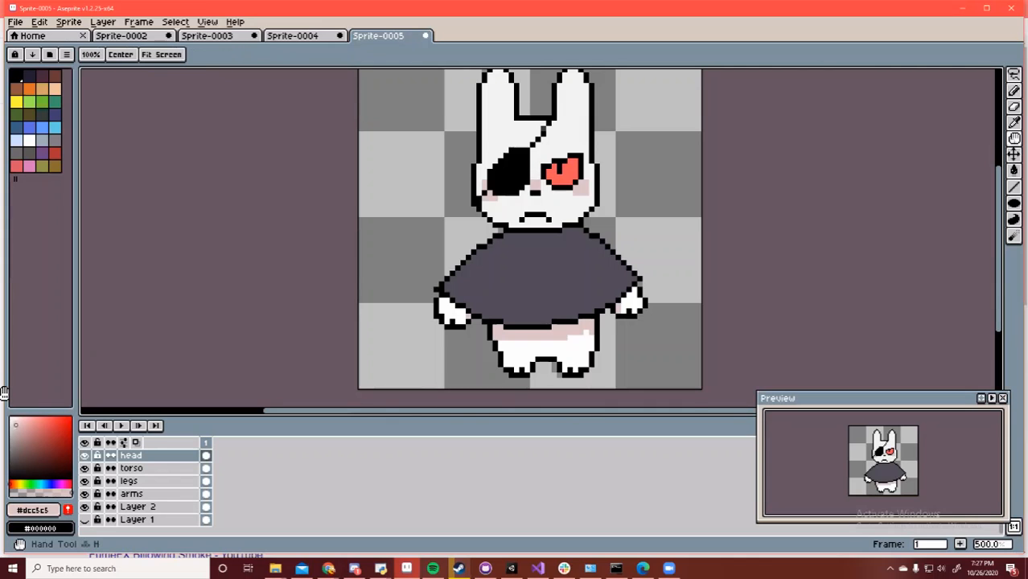
drag(546, 143, 546, 208)
drag(32, 419, 28, 420)
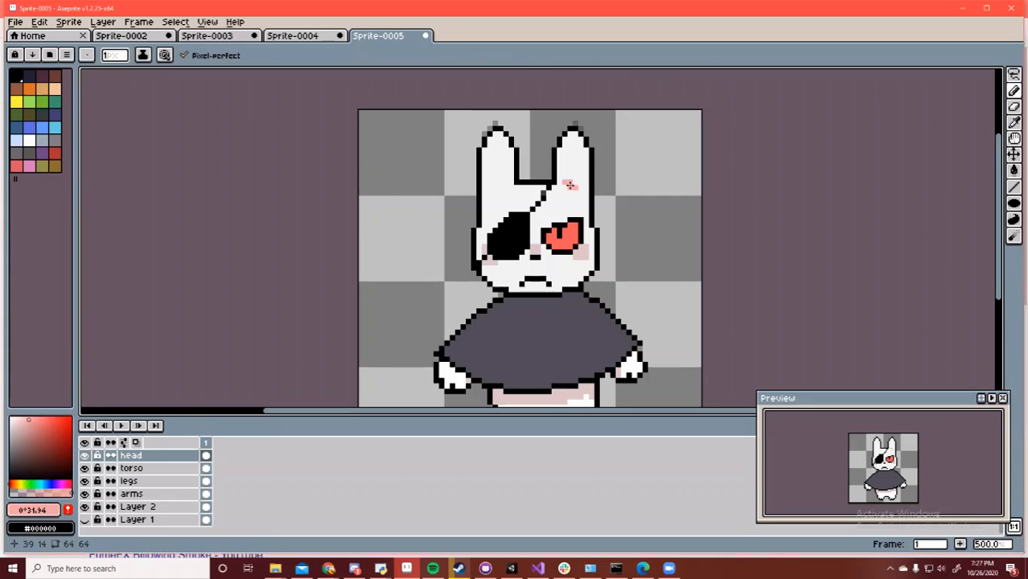
click(502, 183)
drag(496, 183, 496, 165)
key(ctrl+z)
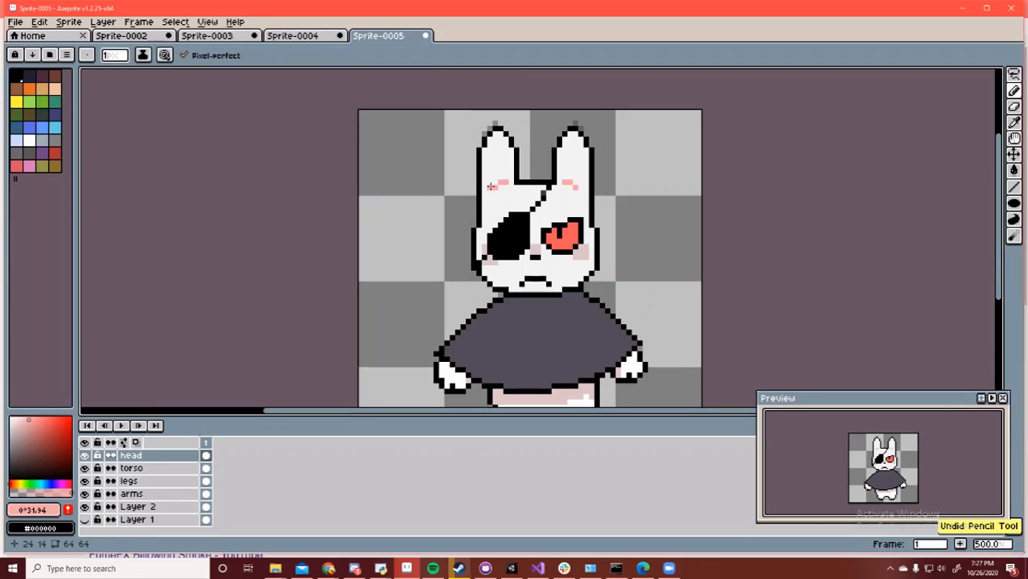
click(490, 187)
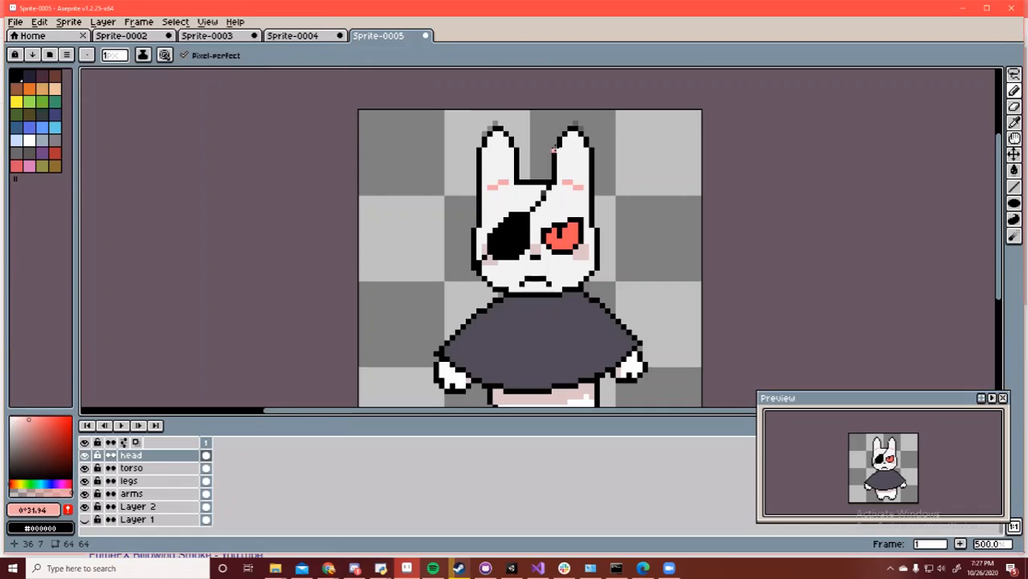
Outline both inner ears above their lower edges and fill them with the same light pink
mouse_move(565, 156)
mouse_down()
mouse_move(567, 182)
mouse_move(580, 158)
mouse_move(579, 174)
mouse_up()
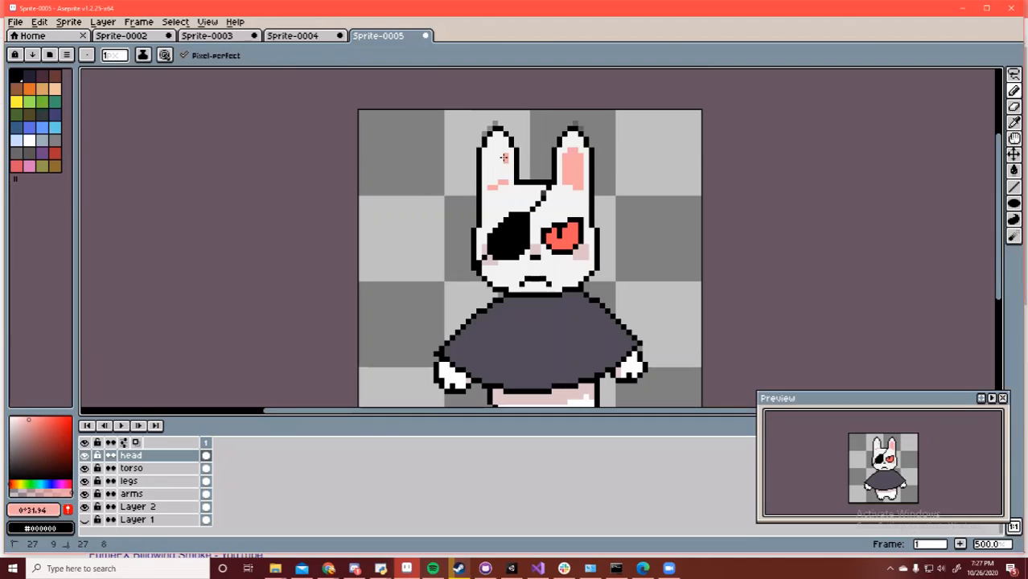
mouse_move(503, 161)
mouse_down()
mouse_move(504, 182)
mouse_move(495, 151)
mouse_move(494, 170)
mouse_up()
click(489, 155)
key(g)
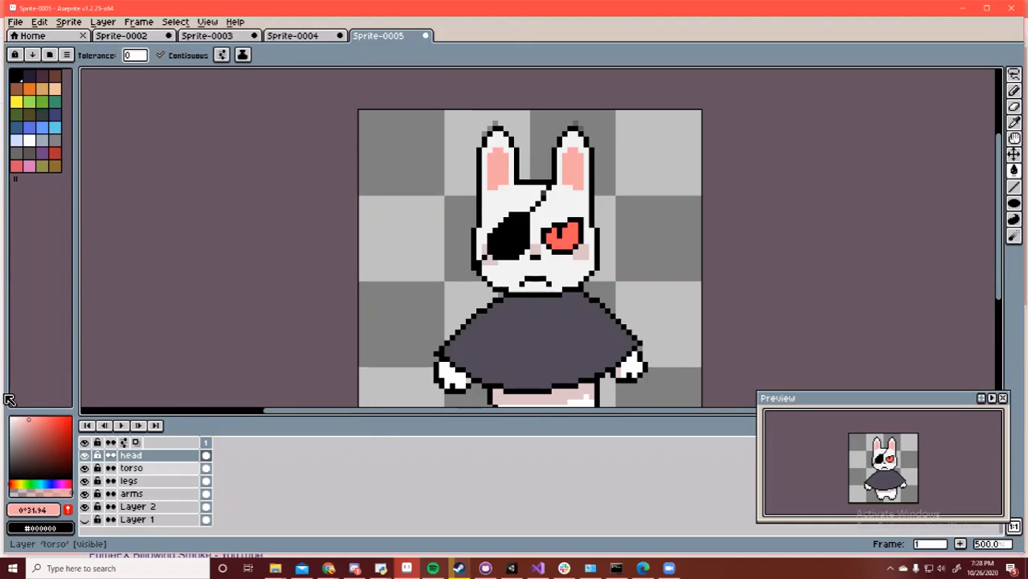
On the torso layer, recolour the poncho a muted pink with hue 328°, saturation 43 and value 79
double_click(131, 469)
click(65, 417)
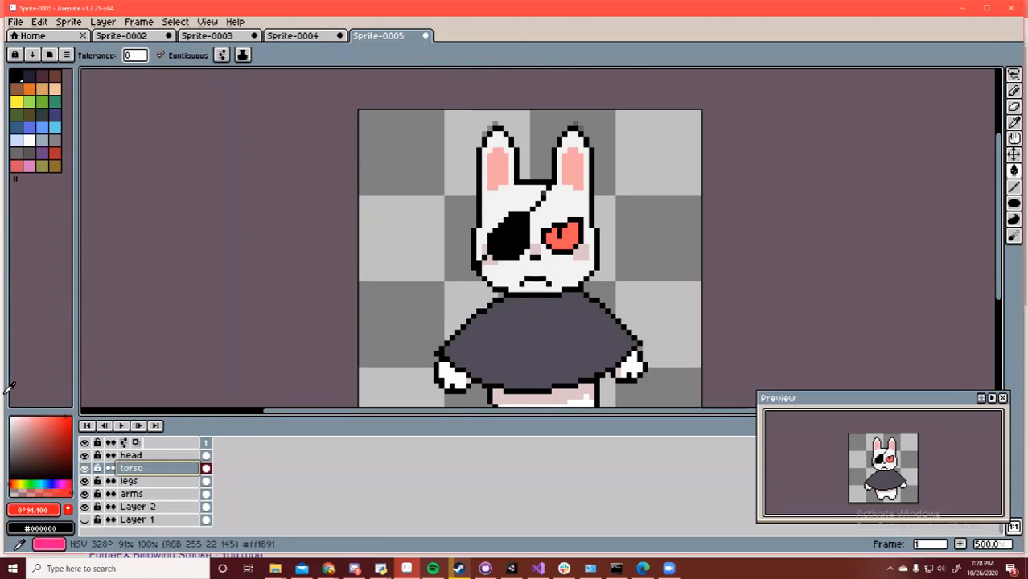
click(65, 484)
click(533, 340)
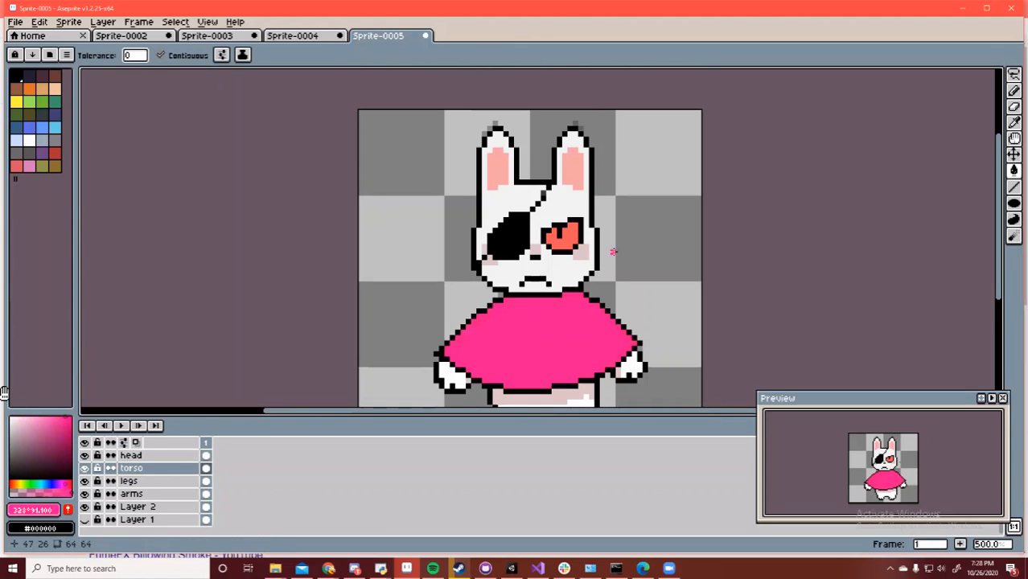
key(space)
drag(613, 252, 622, 207)
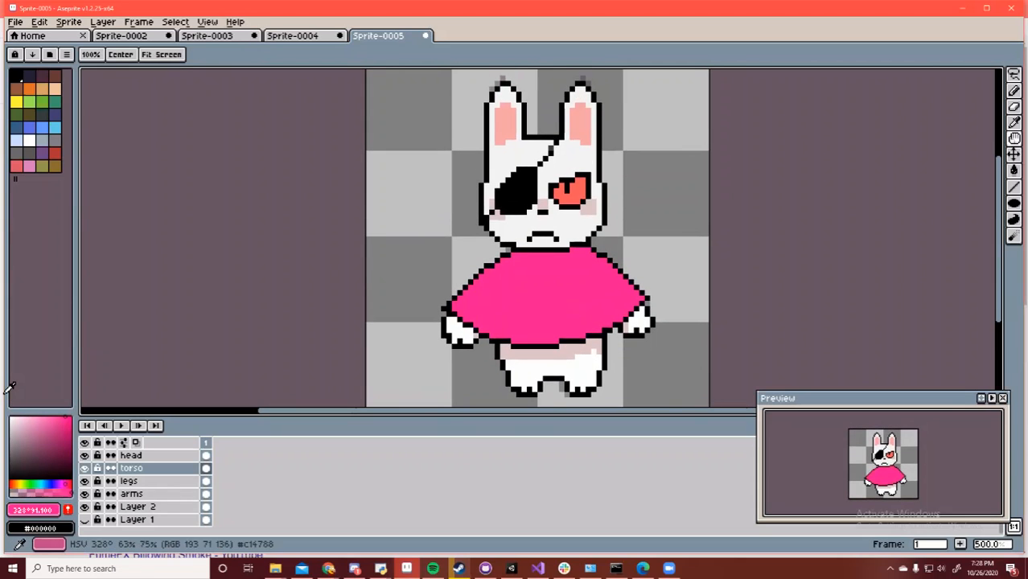
click(36, 429)
click(551, 306)
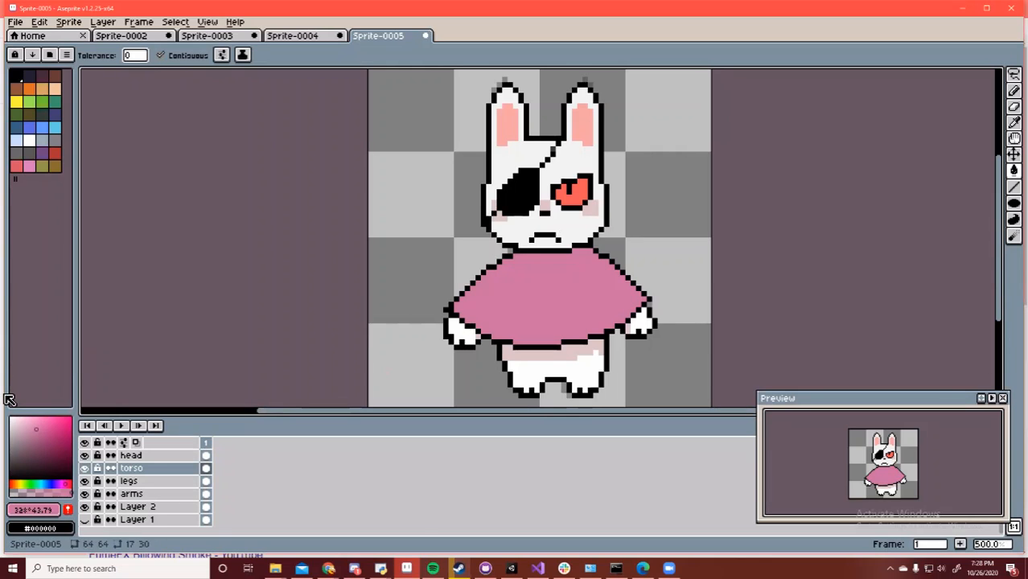
Try shading the poncho's hem with a curved edge and fill in darker pink, hue 328°, saturation 52, value 70
click(41, 434)
key(b)
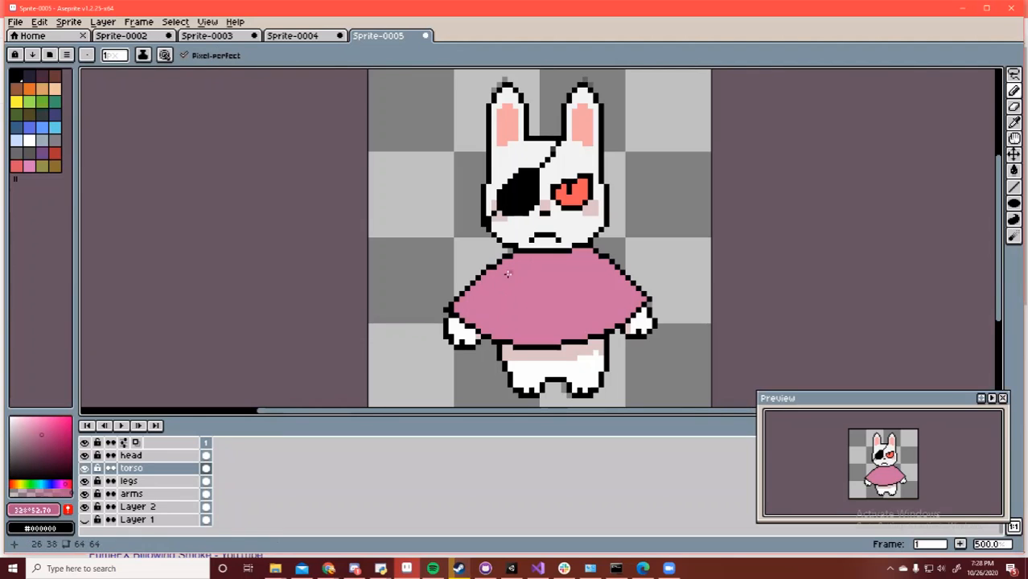
drag(527, 325, 544, 325)
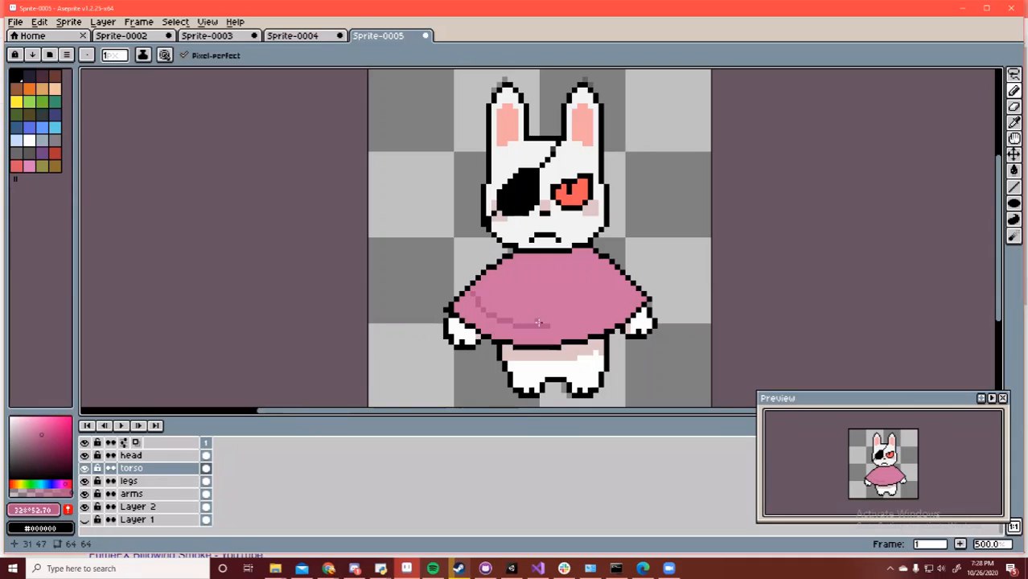
key(ctrl+z)
drag(467, 300, 471, 303)
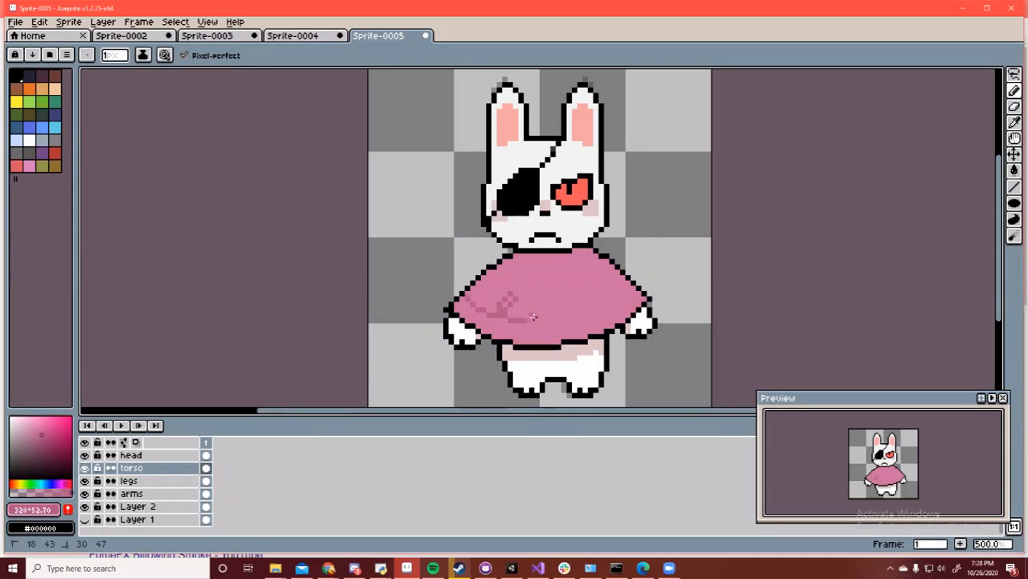
drag(532, 317, 544, 322)
key(ctrl+z)
mouse_move(461, 293)
mouse_down()
mouse_move(545, 326)
mouse_move(626, 300)
mouse_up()
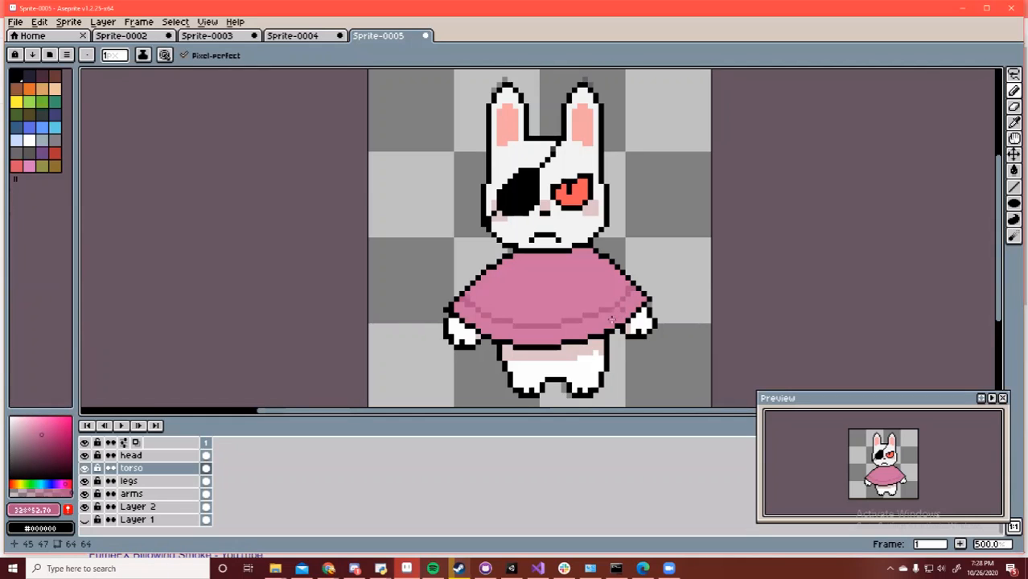
key(g)
click(595, 321)
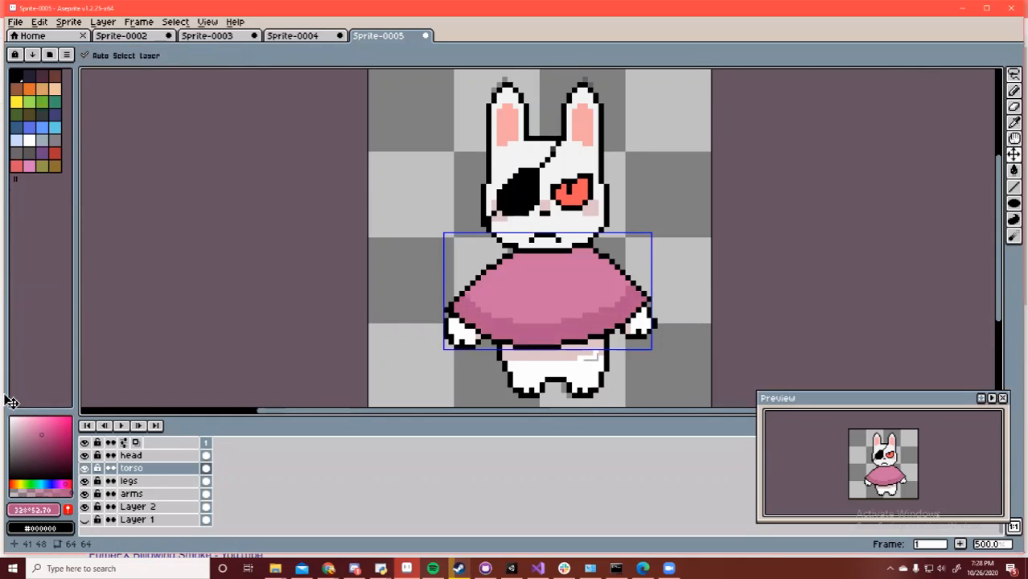
Undo the darker pink fill and shadow edge on the poncho
key(ctrl+z)
key(ctrl+z)
key(ctrl+z)
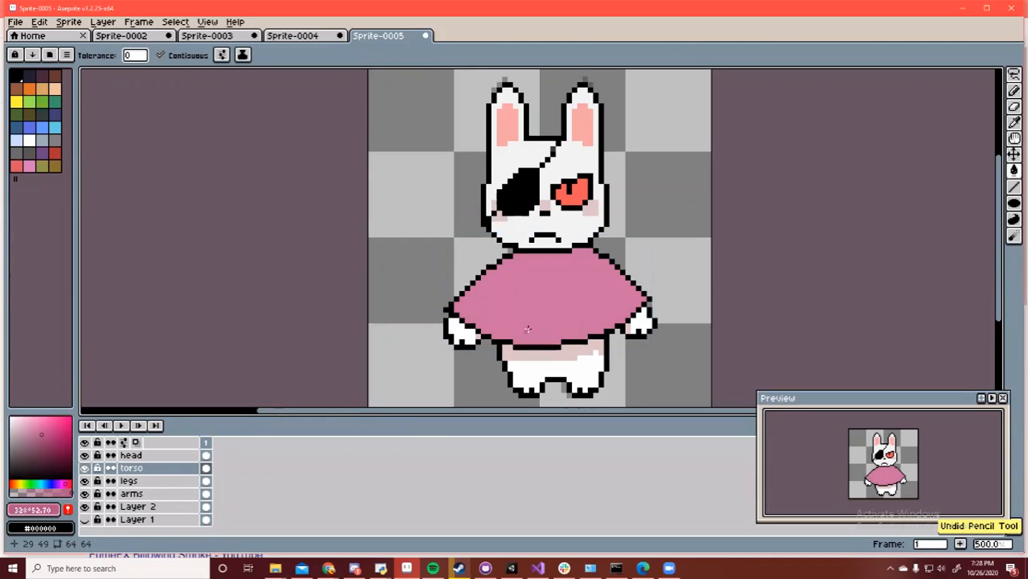
Mix a purple with hue 290°, saturation 45 and value 72, and draw a curved shadow edge above the poncho's hem
key(i)
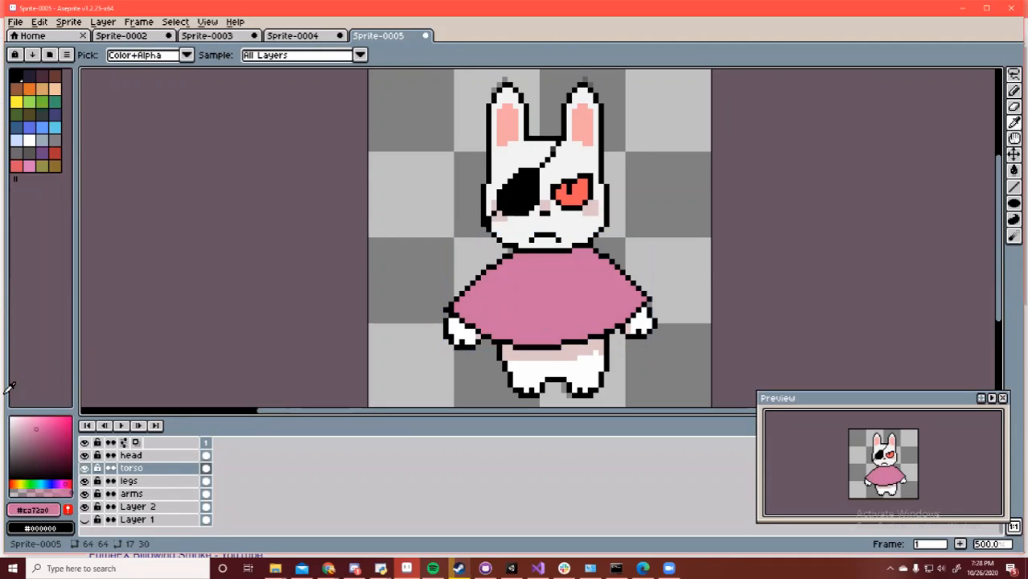
click(60, 484)
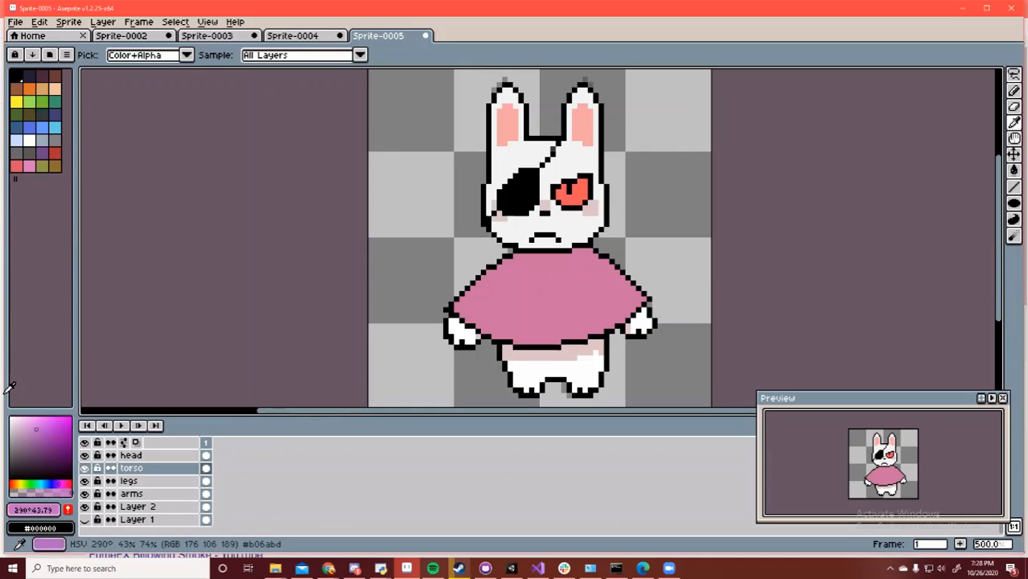
click(37, 433)
key(v)
key(b)
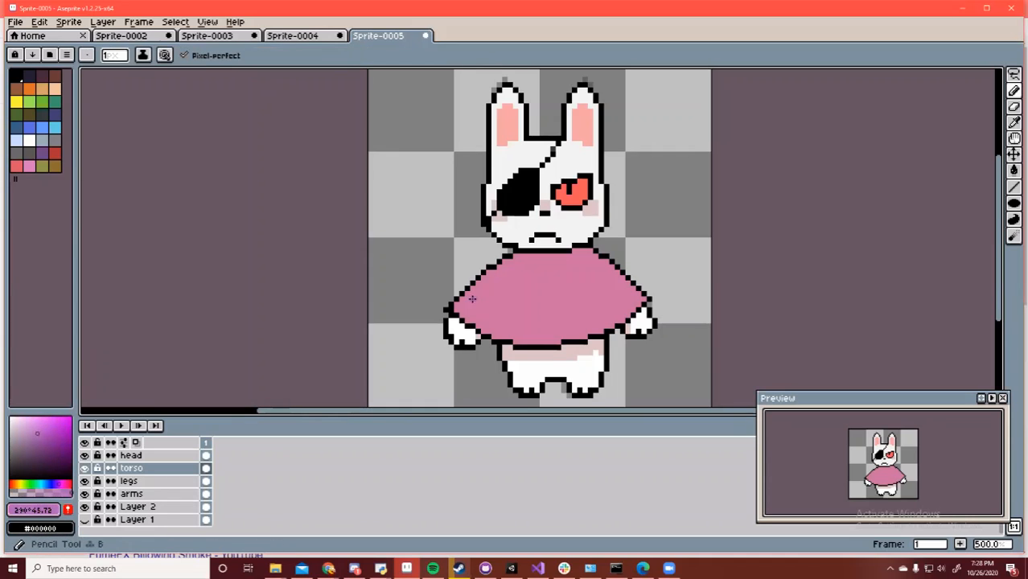
mouse_move(462, 301)
mouse_down()
mouse_move(510, 322)
mouse_move(557, 324)
mouse_up()
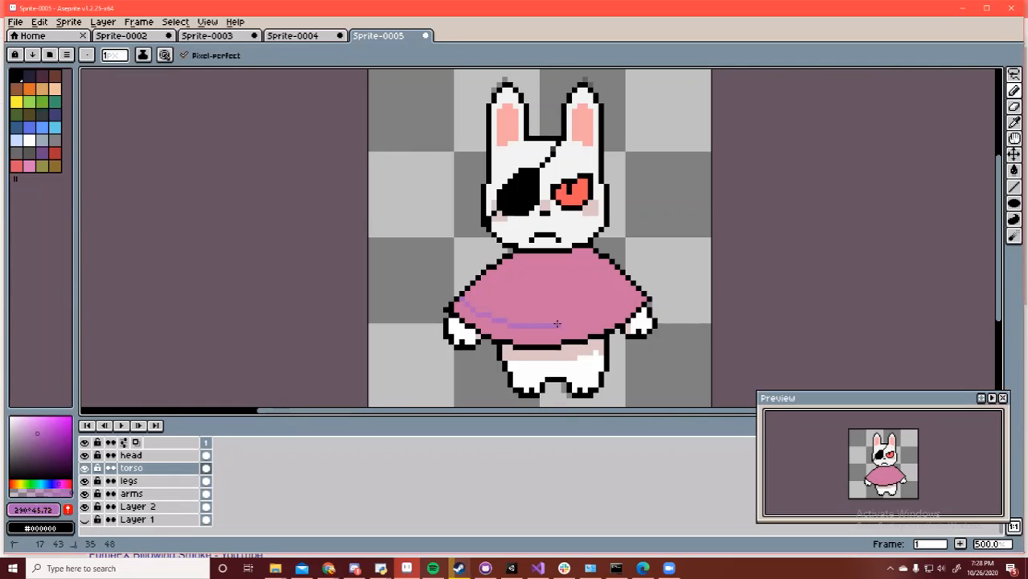
drag(627, 296, 633, 294)
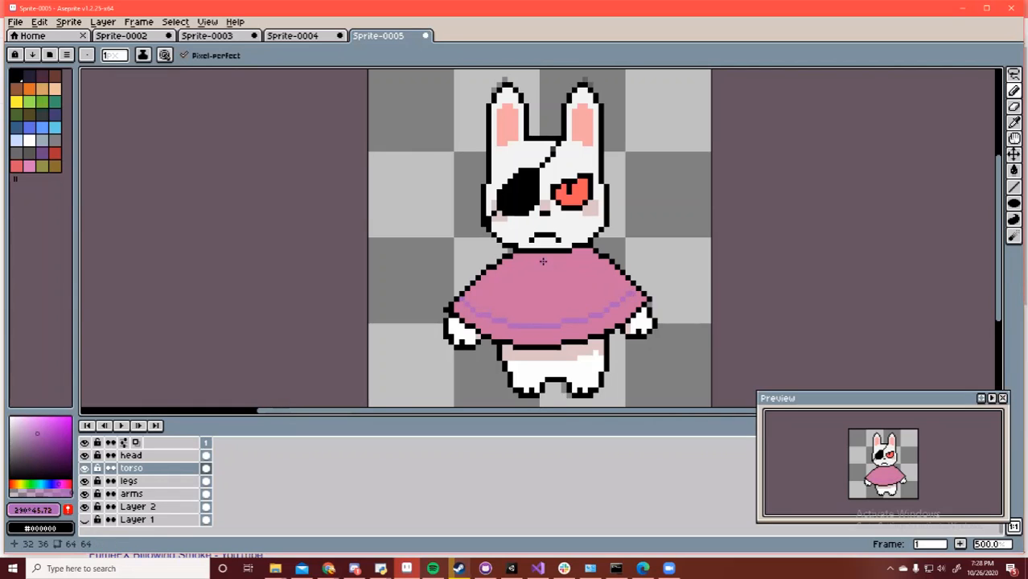
Draw a diagonal purple shadow line from the poncho's neckline down to its right corner
drag(574, 252, 633, 305)
scroll(561, 177, down, 3)
scroll(572, 173, up, 2)
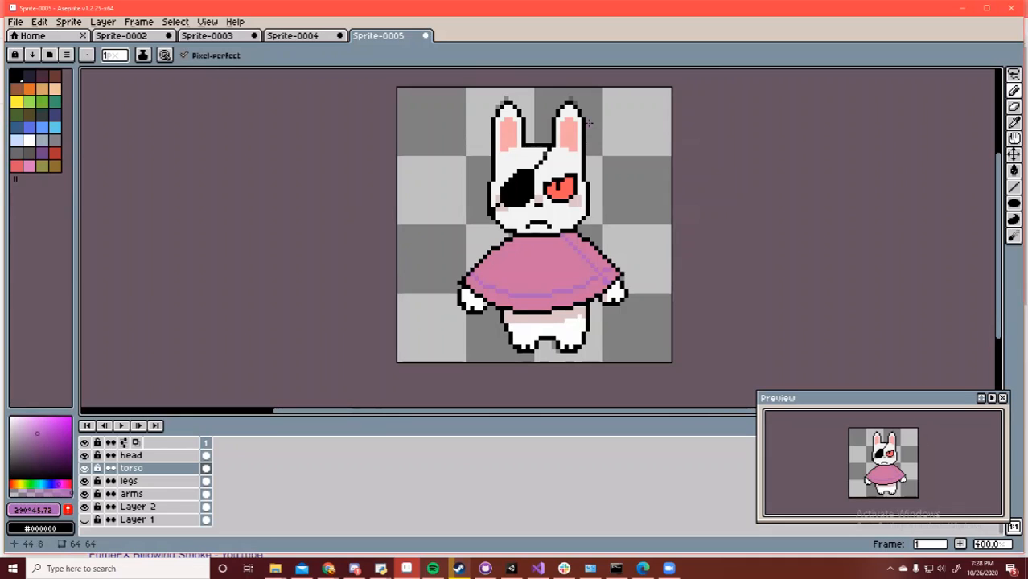
On the head layer, shade the lower part of both inner ears in darker pink with hue 0°, saturation 38 and value 84
double_click(131, 455)
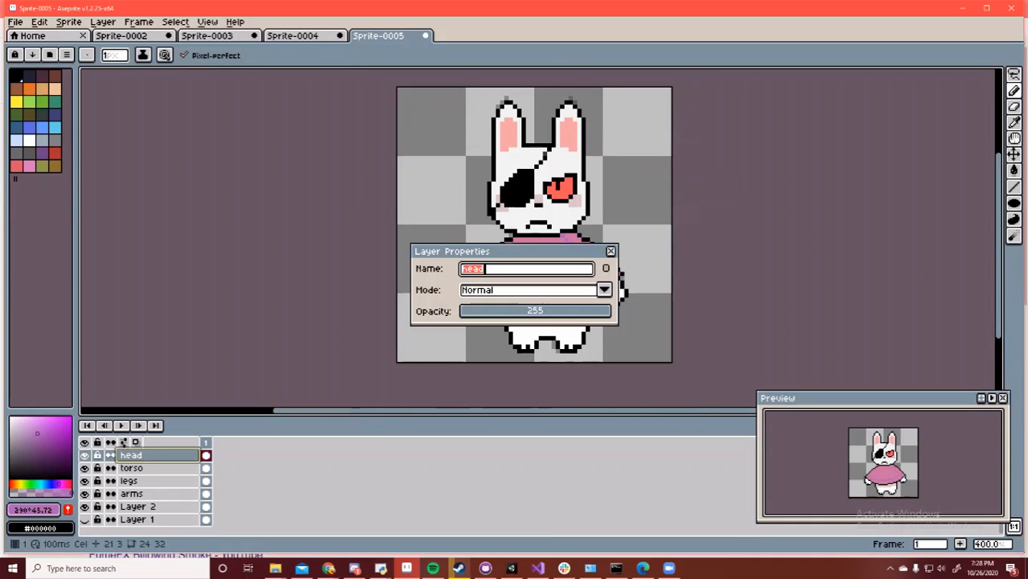
key(Escape)
key(i)
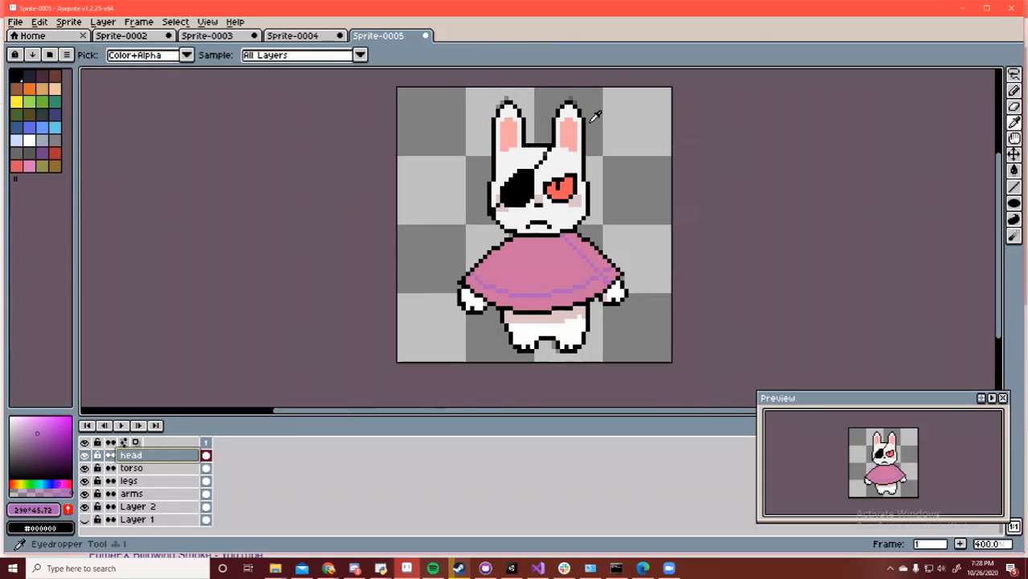
click(592, 120)
click(33, 426)
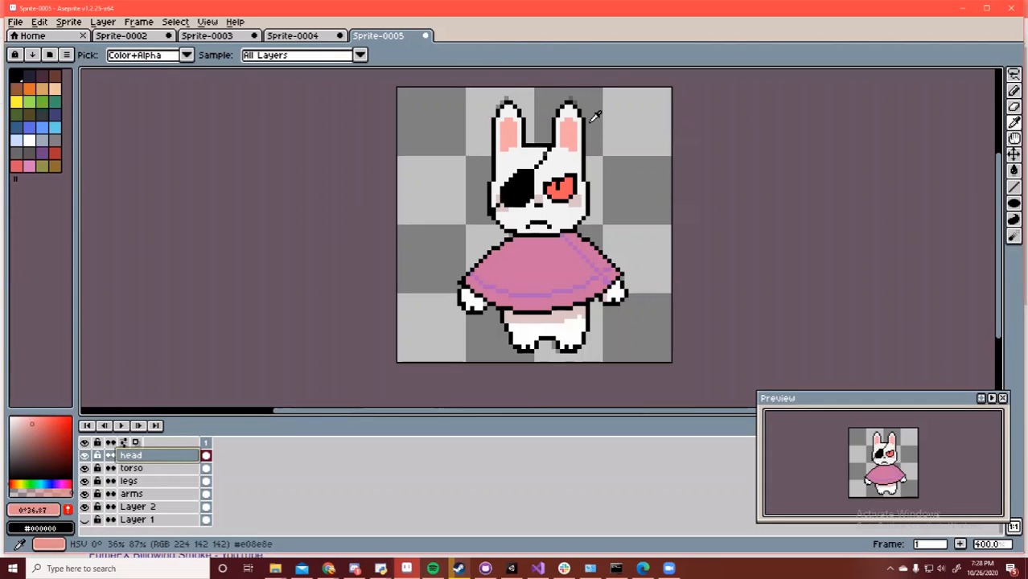
key(b)
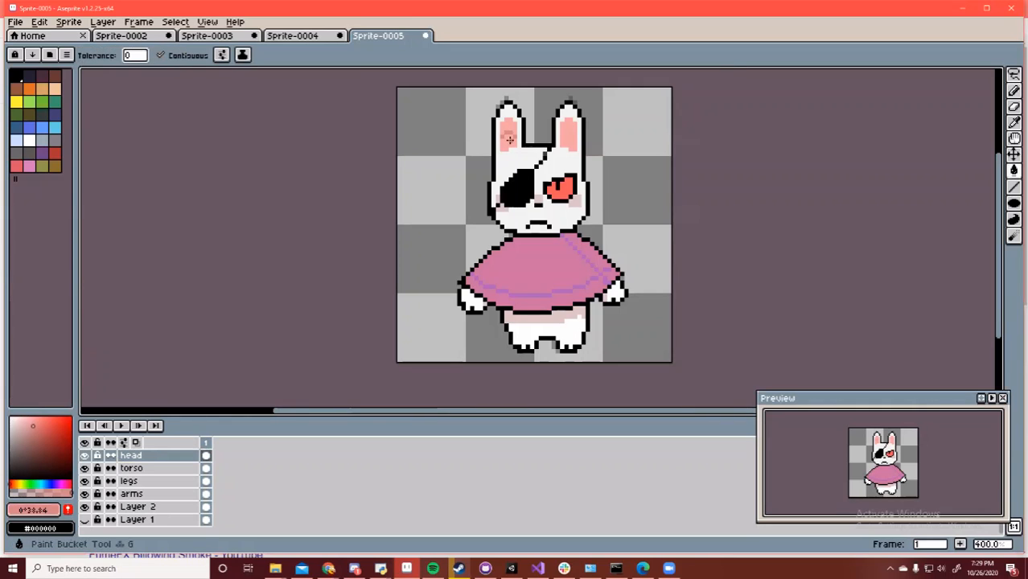
drag(507, 135, 510, 148)
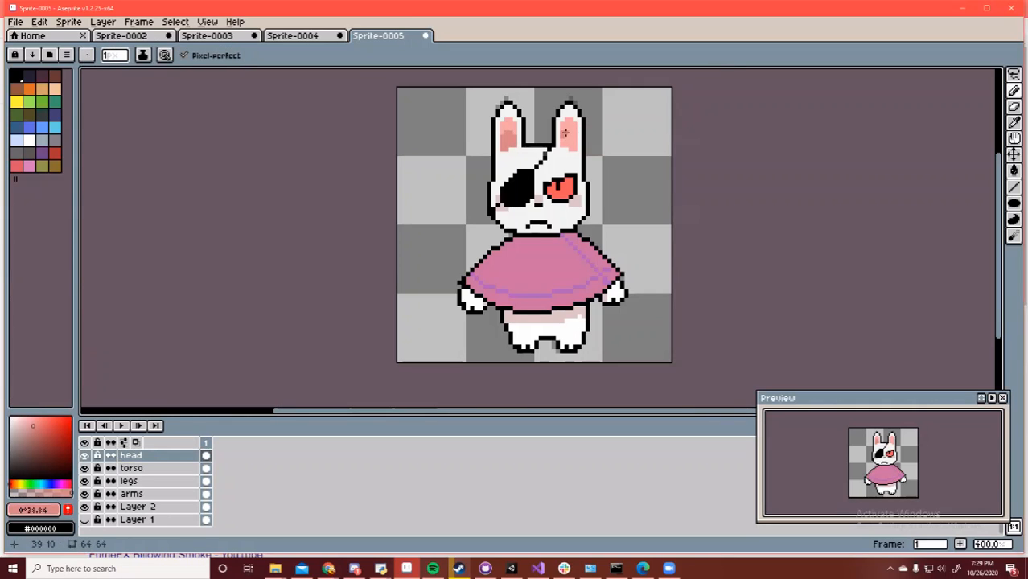
click(570, 134)
key(ctrl+z)
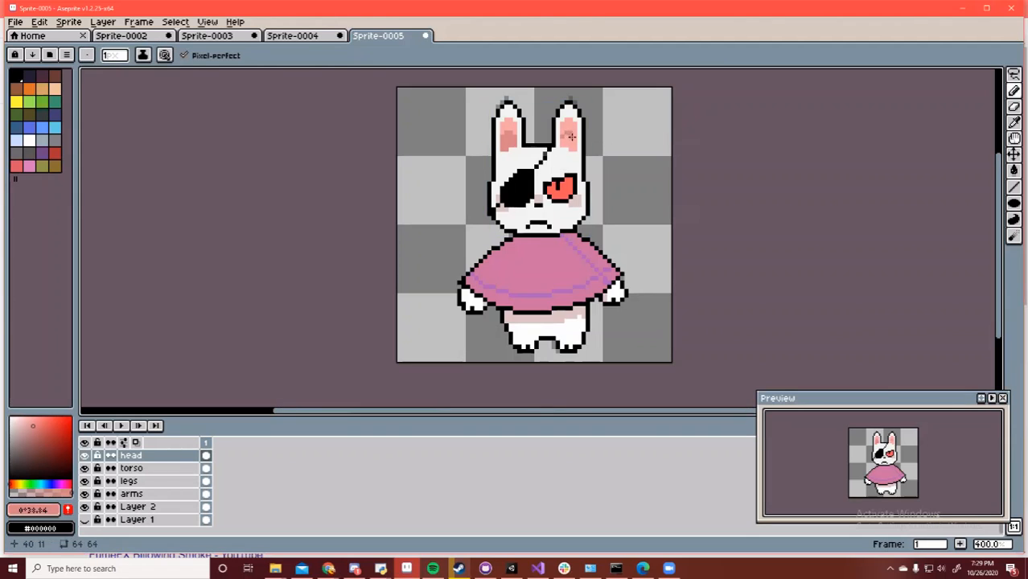
key(g)
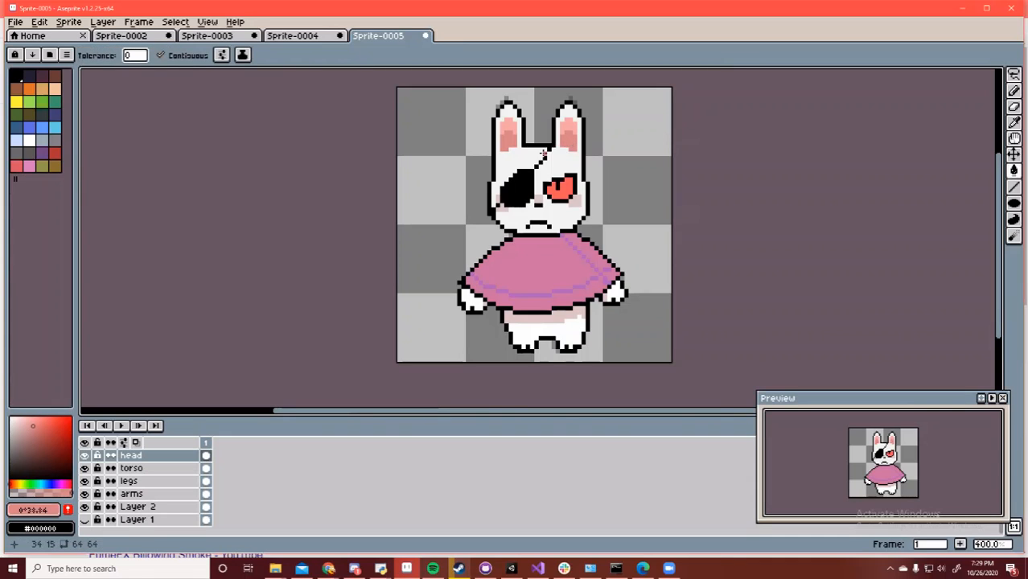
key(i)
click(592, 121)
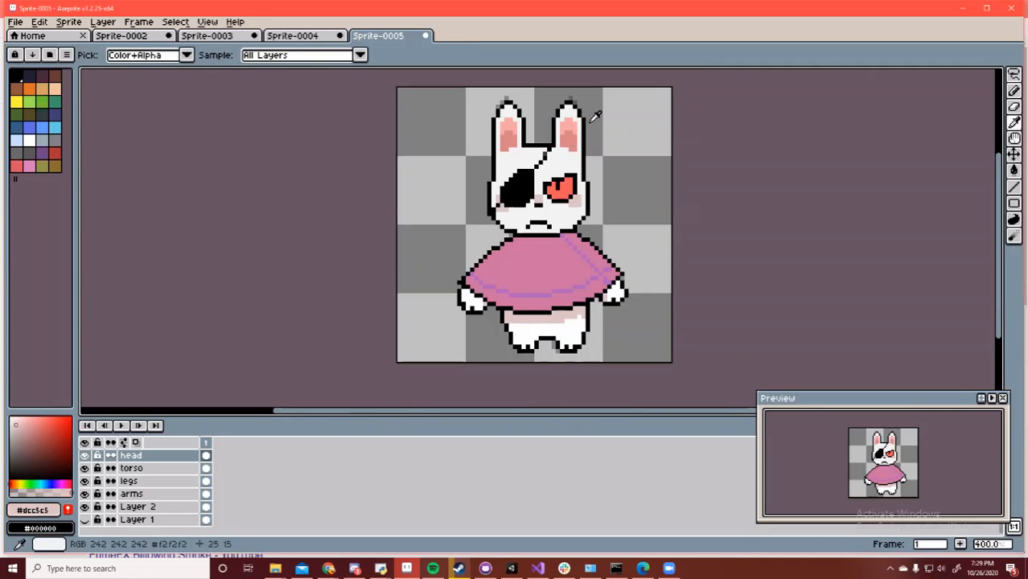
key(b)
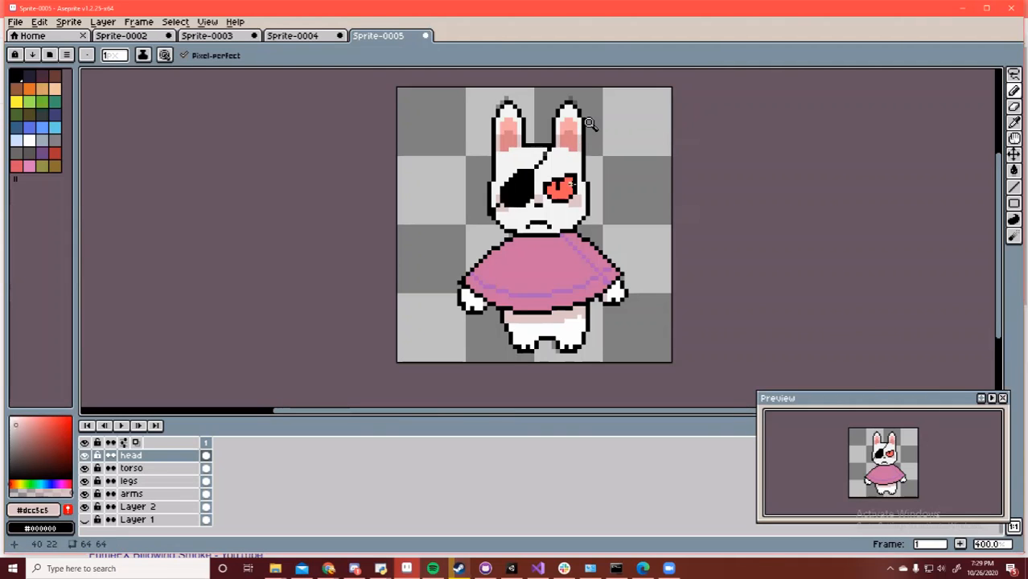
Shade the upper part of the red eye around the pupil in darker red with hue 0°, saturation 71 and value 77
scroll(590, 123, up, 5)
key(i)
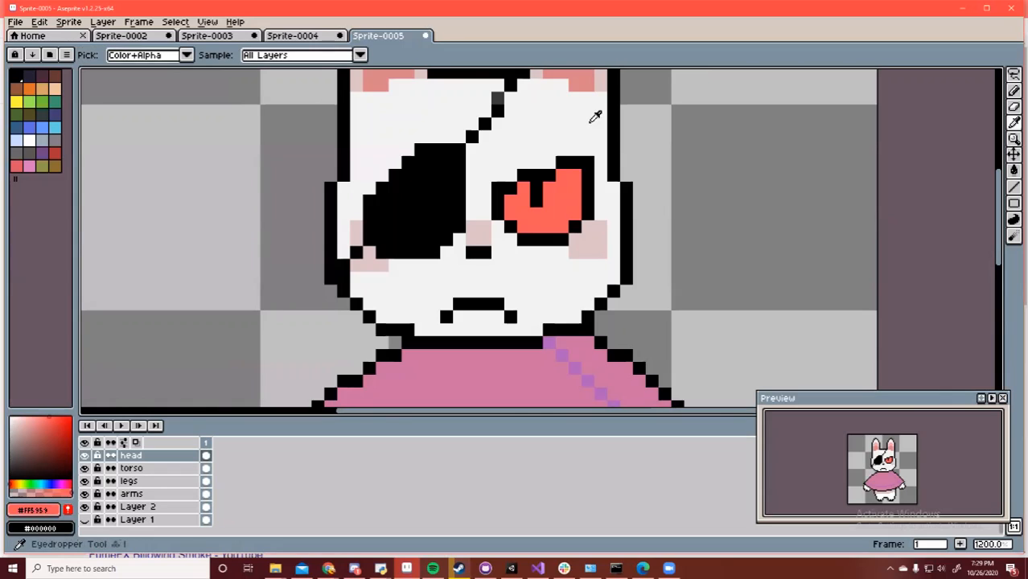
click(53, 430)
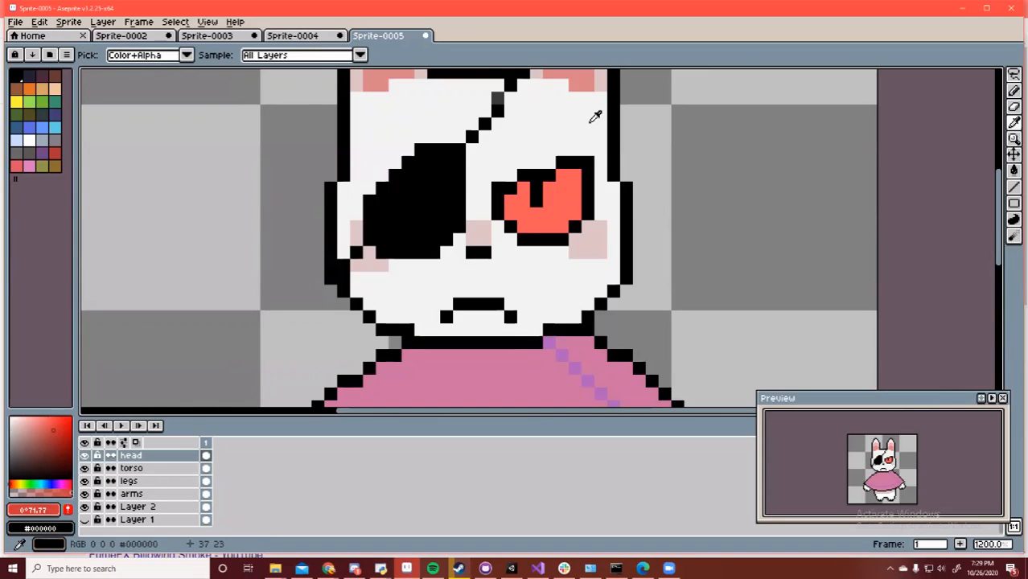
key(b)
mouse_move(510, 201)
mouse_down()
mouse_move(549, 200)
mouse_move(574, 188)
mouse_move(574, 177)
mouse_move(550, 190)
mouse_up()
click(575, 175)
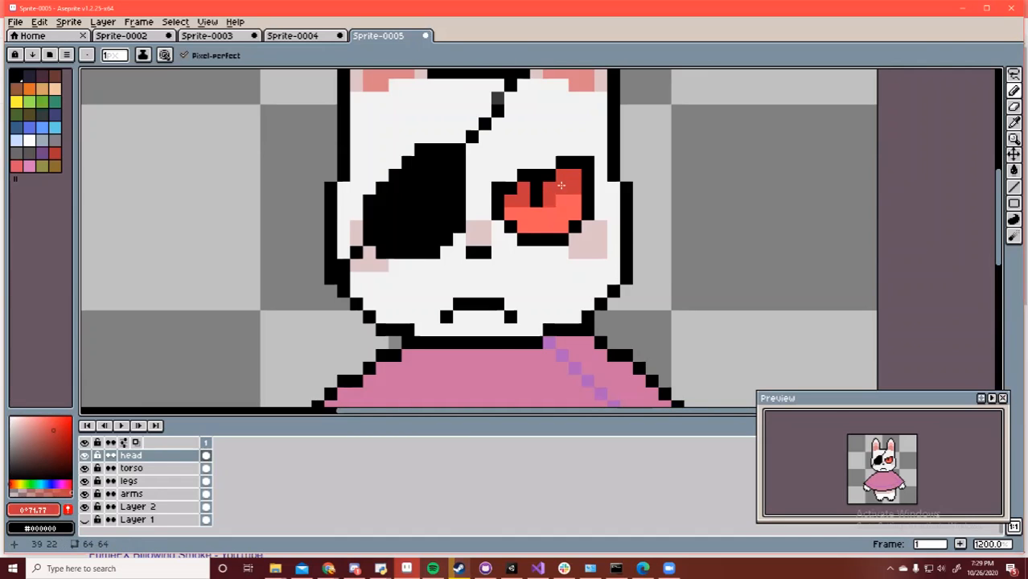
Recolour the black nose with the inner ears' light pink #f2a5a5 and add their darker pink #d78484 as its shading
key(z)
scroll(590, 124, down, 2)
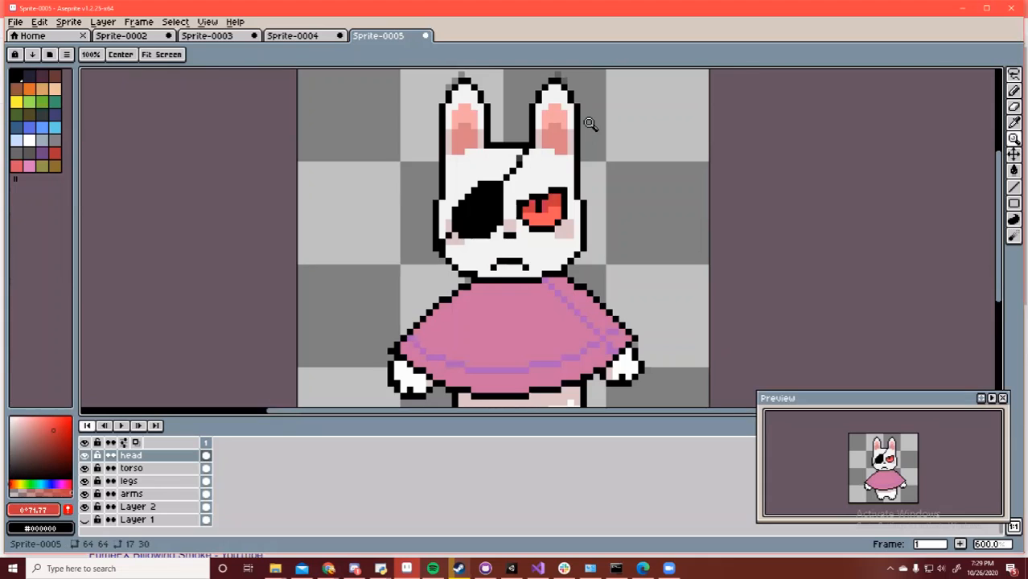
key(i)
click(595, 117)
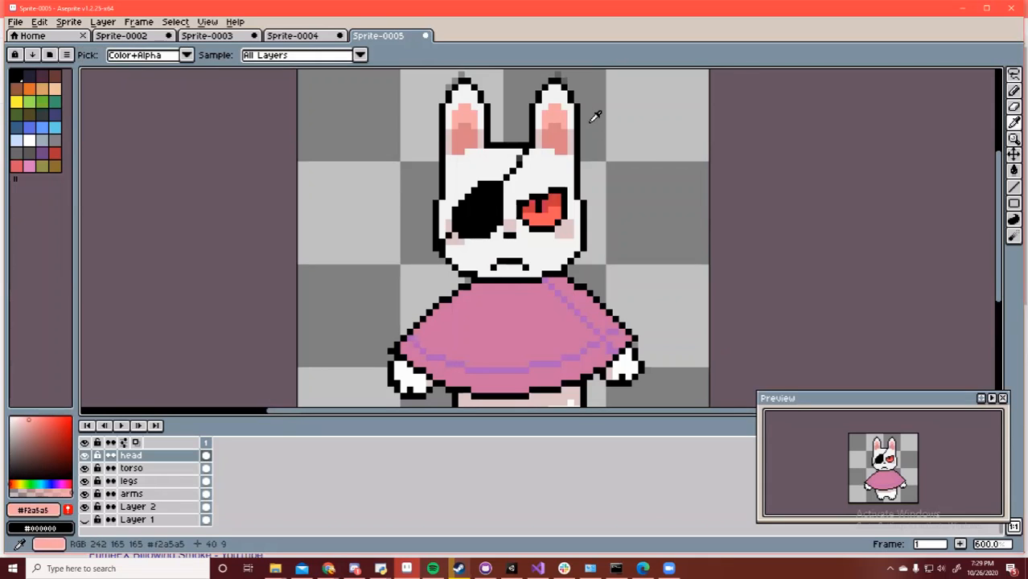
key(b)
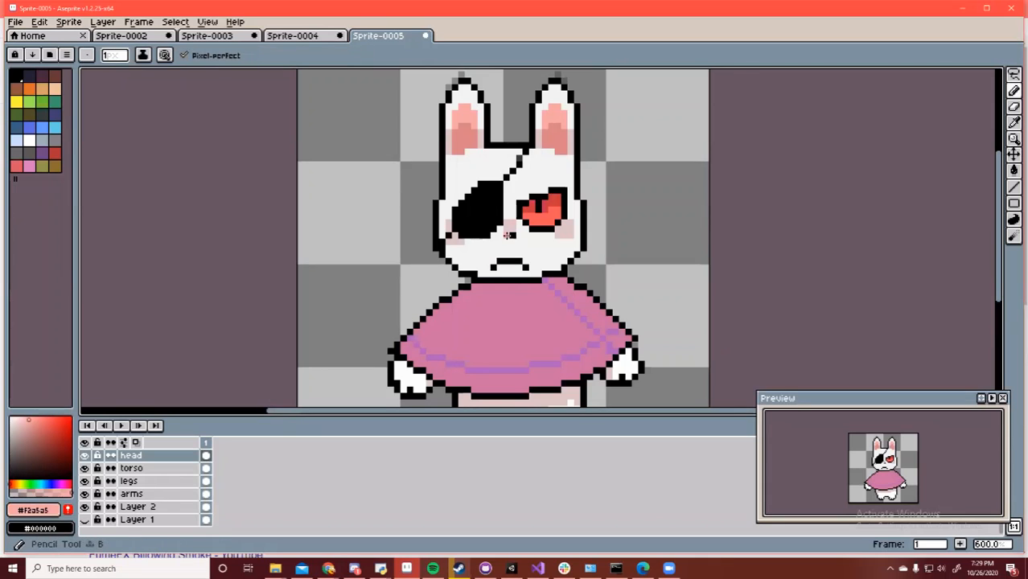
key(u)
key(i)
click(559, 140)
key(b)
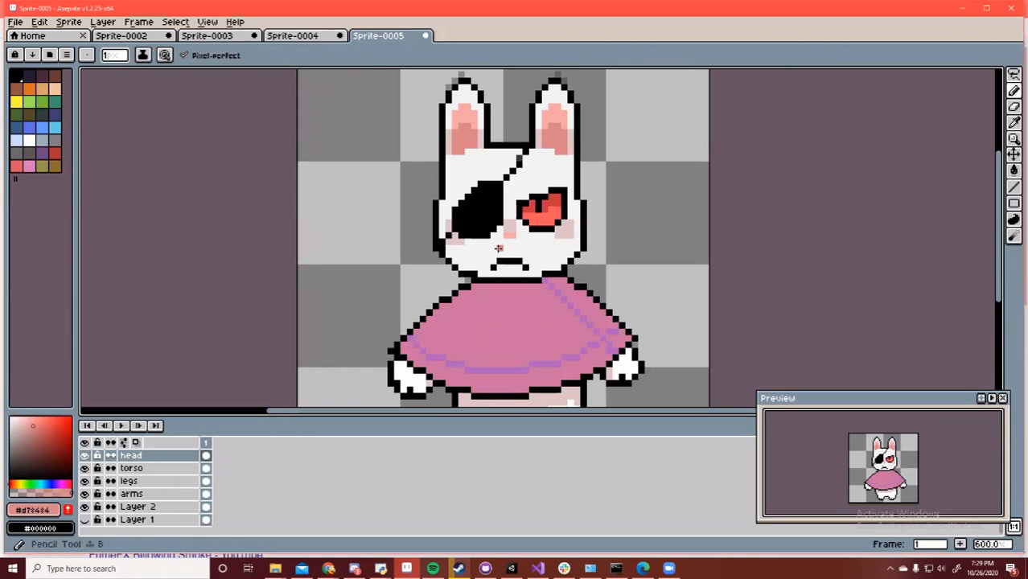
Mix a muted brownish red with hue 0°, saturation 31 and value 46, and recolour the mouth and the outline between the ears
key(i)
click(594, 111)
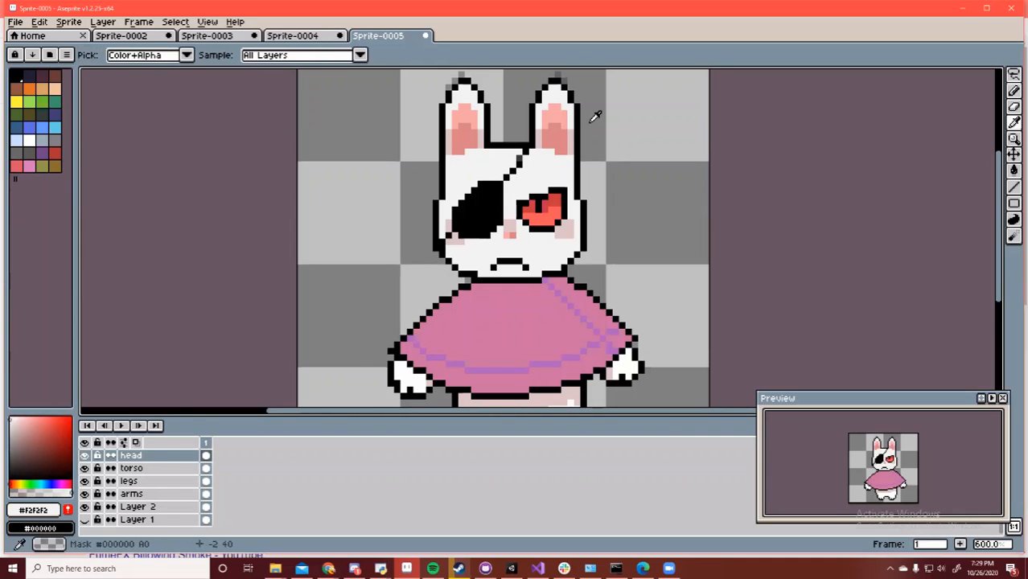
mouse_move(24, 431)
mouse_down()
mouse_move(16, 461)
mouse_move(29, 449)
mouse_up()
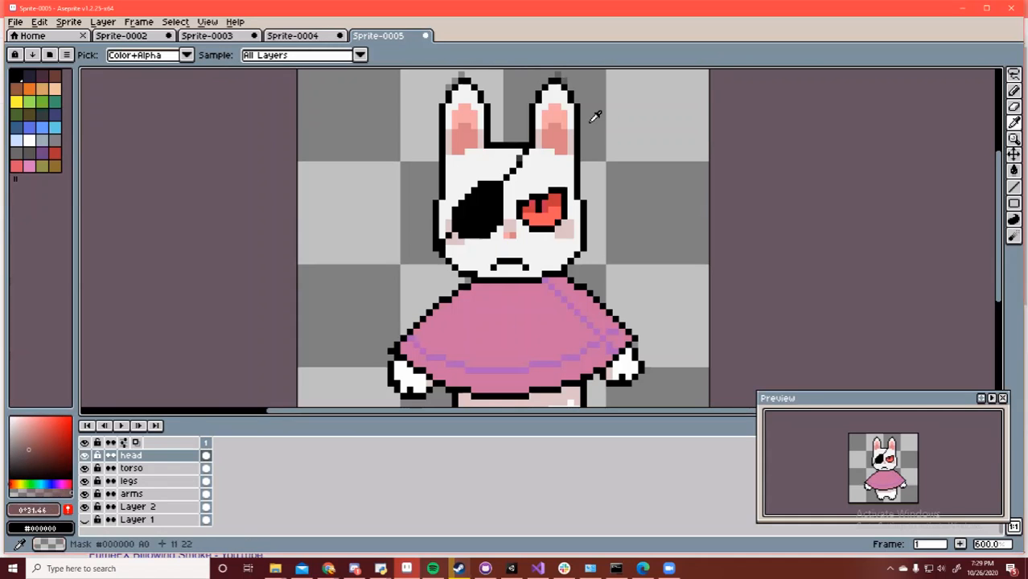
key(b)
drag(436, 203, 438, 235)
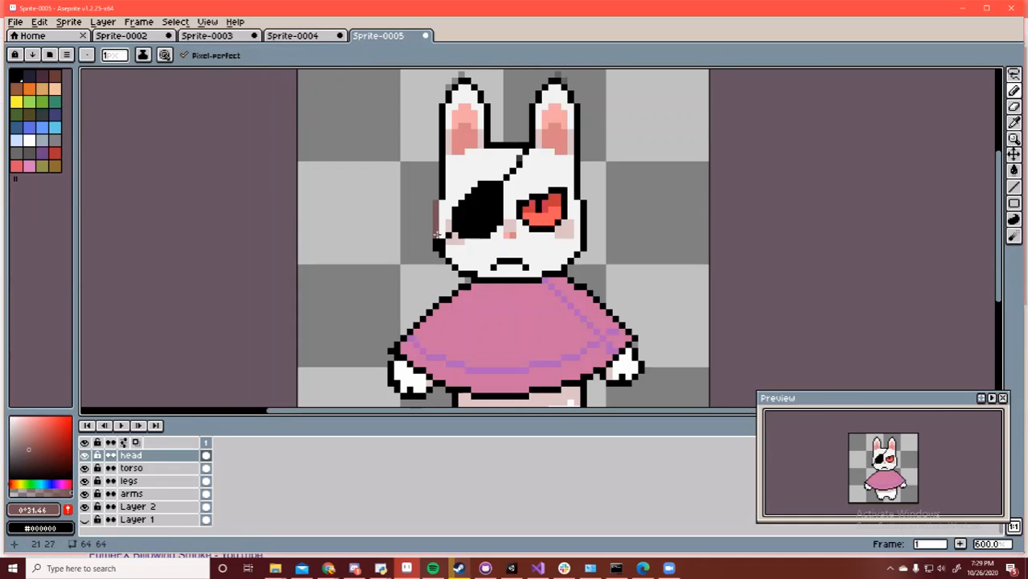
key(ctrl+z)
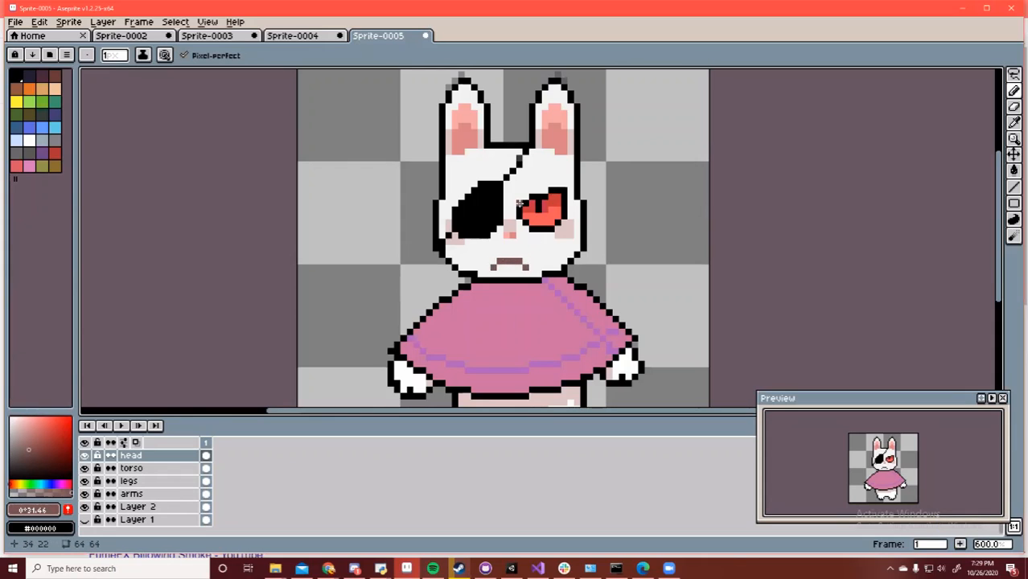
key(ctrl+z)
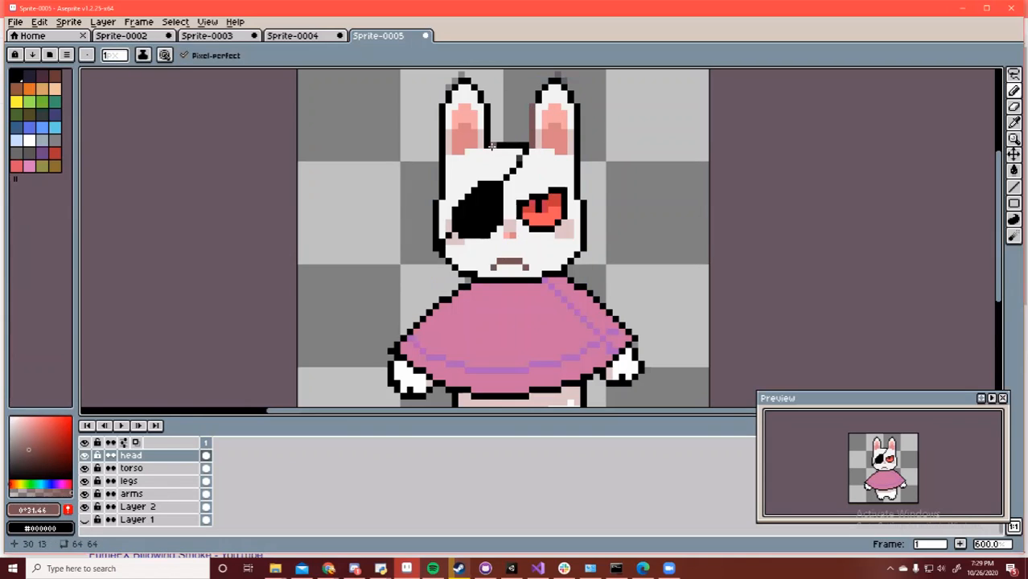
mouse_move(492, 146)
mouse_down()
mouse_move(525, 145)
mouse_move(488, 140)
mouse_move(481, 95)
mouse_up()
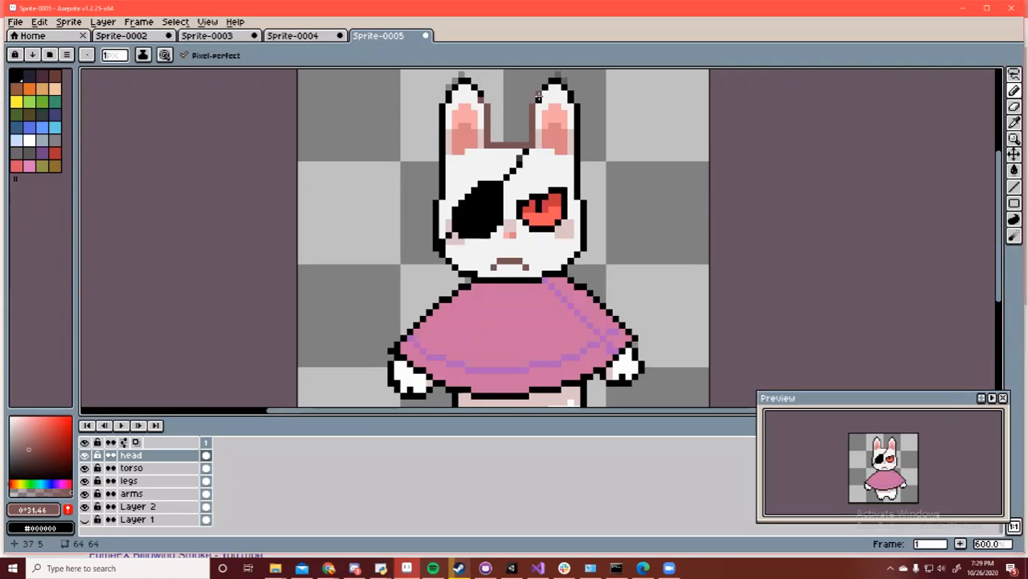
mouse_move(441, 133)
mouse_down()
mouse_move(441, 118)
mouse_move(447, 179)
mouse_up()
key(ctrl+z)
key(ctrl+z)
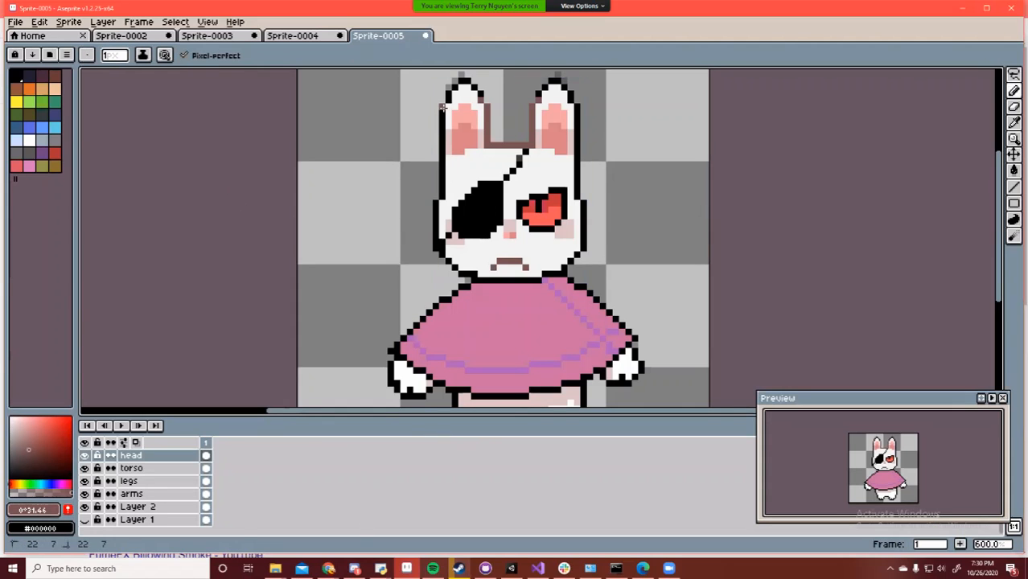